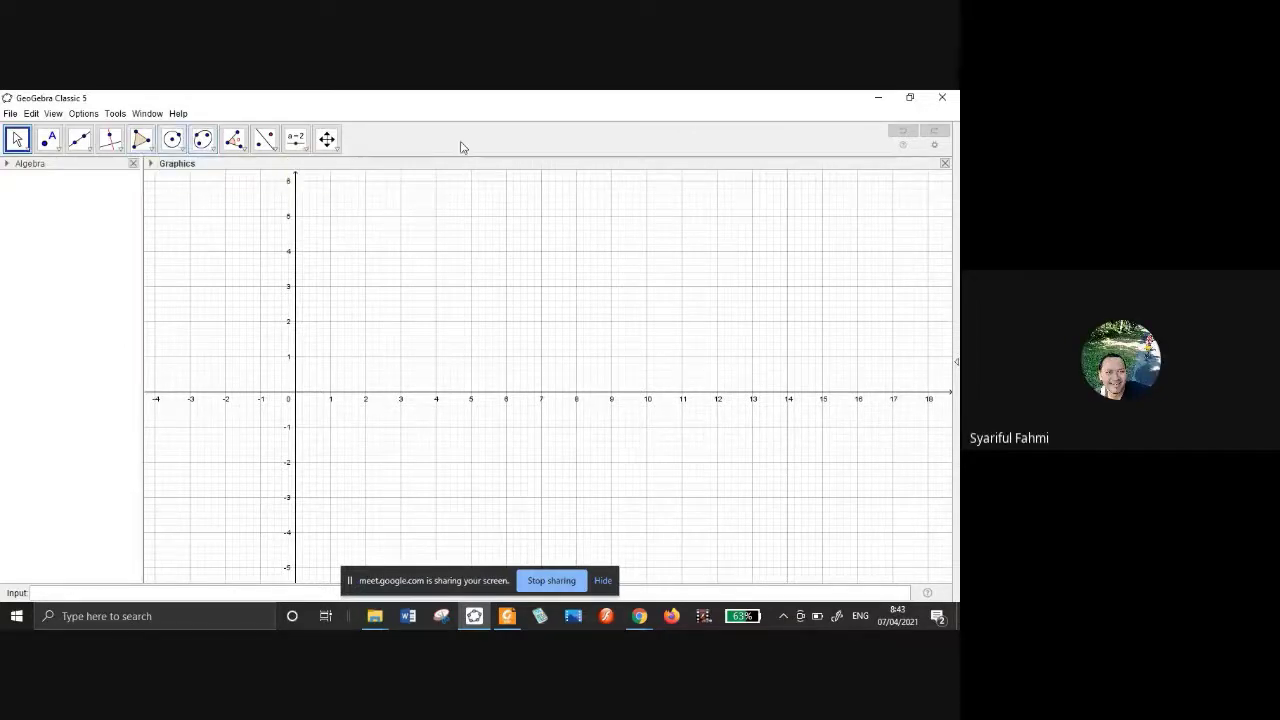
Activate the Polygon tool from the polygon tool group in the toolbar.
{"action": "left_click", "coordinate": [151, 152]}
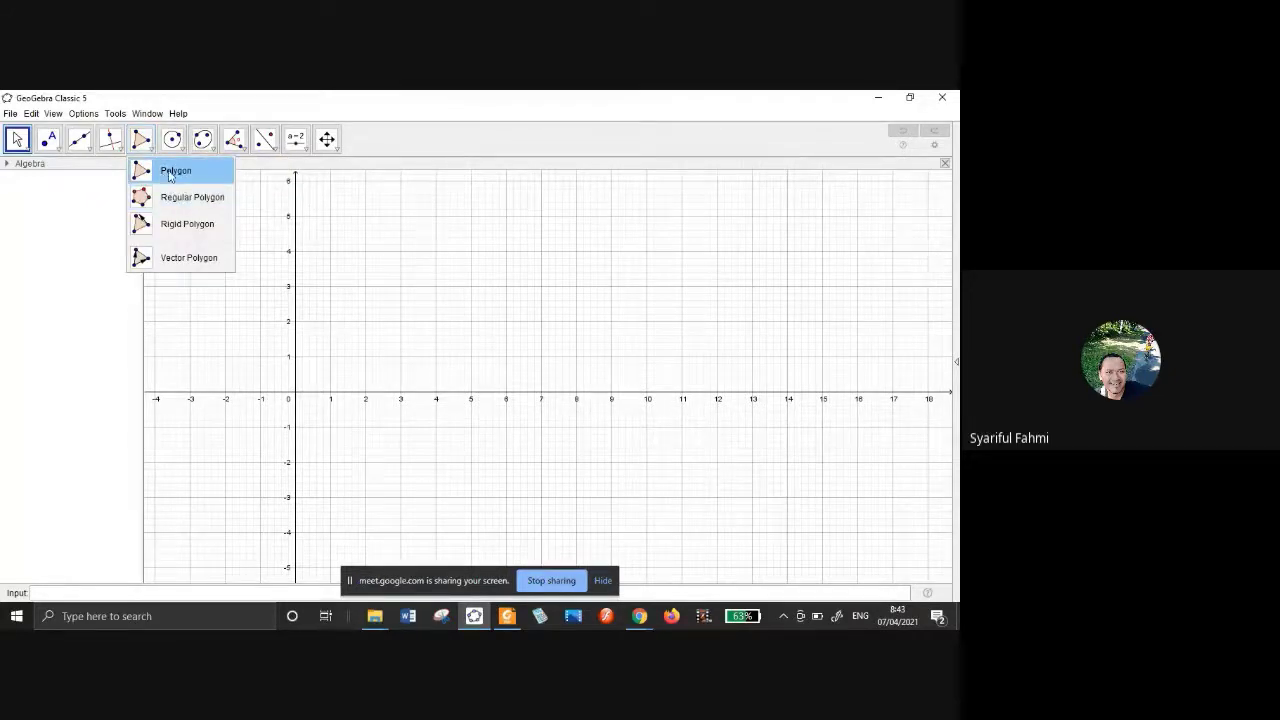
{"action": "left_click", "coordinate": [175, 170]}
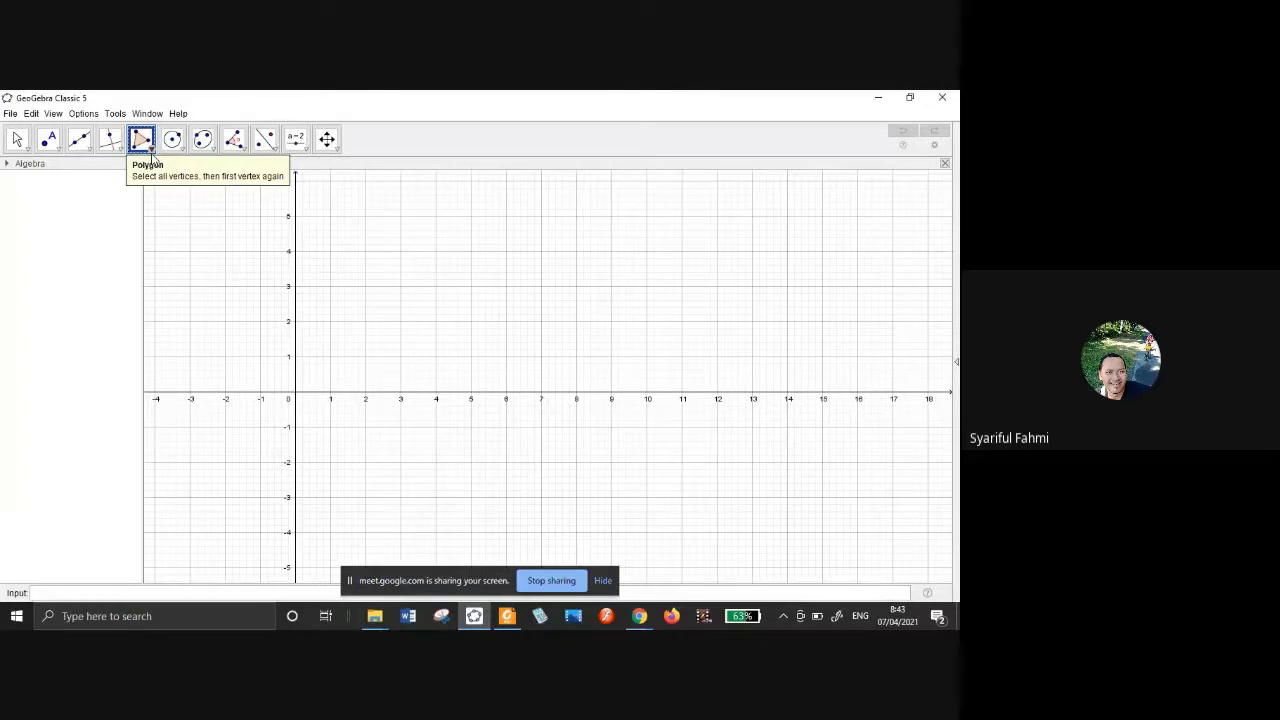
Draw triangle ABC at (2, 2), (5, 2), (6, 4) and DEF at (7, 2), (7, 5), (10, 2).
{"action": "left_click", "coordinate": [365, 320]}
{"action": "left_click", "coordinate": [471, 320]}
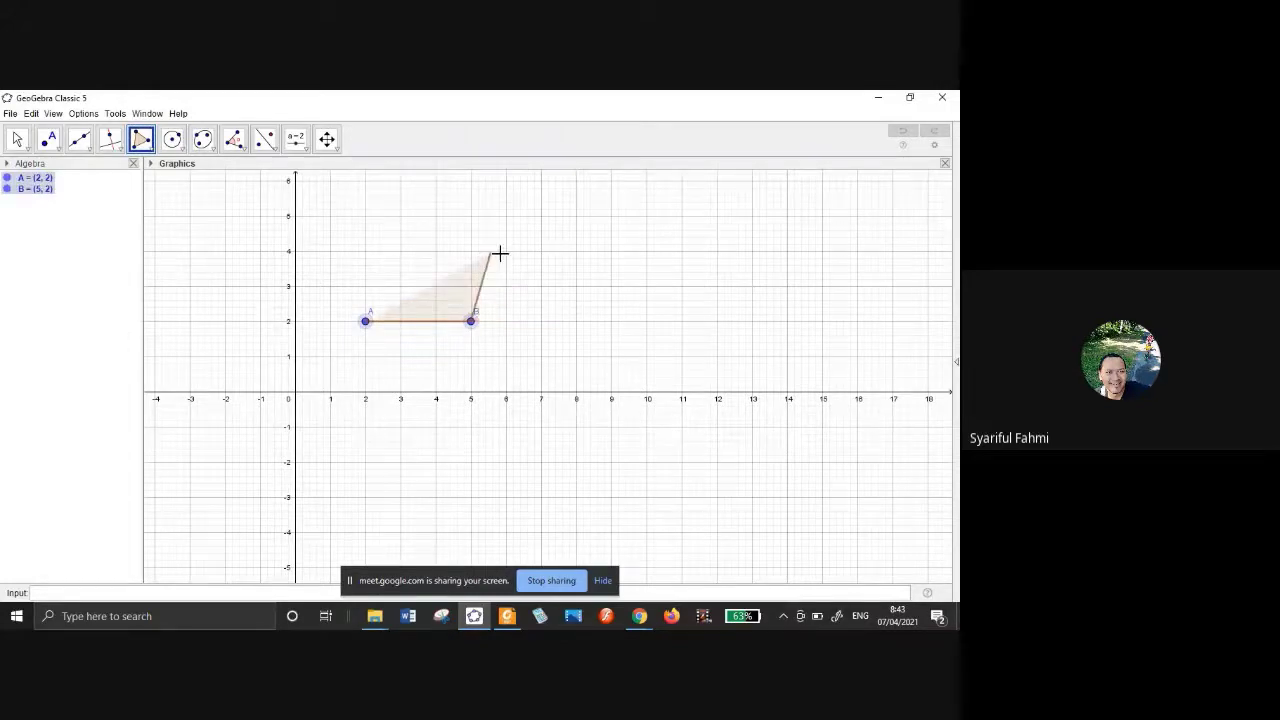
{"action": "left_click", "coordinate": [505, 251]}
{"action": "left_click", "coordinate": [366, 320]}
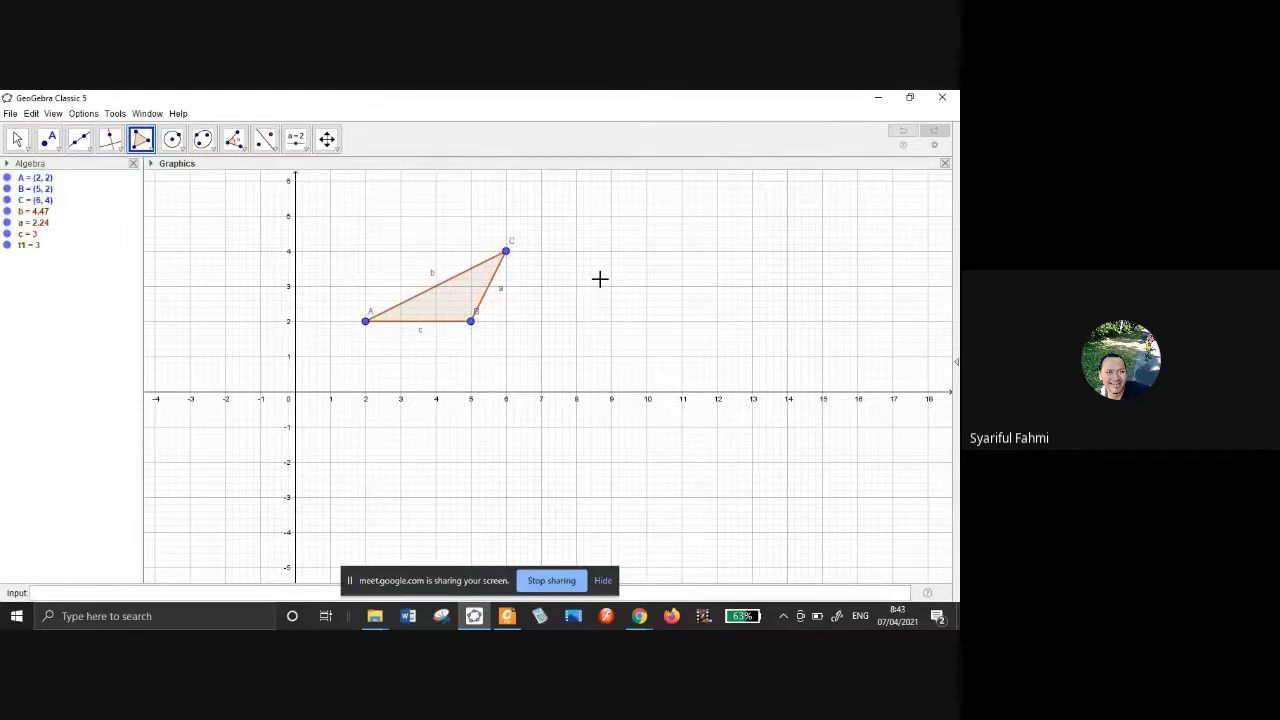
{"action": "left_click", "coordinate": [540, 321]}
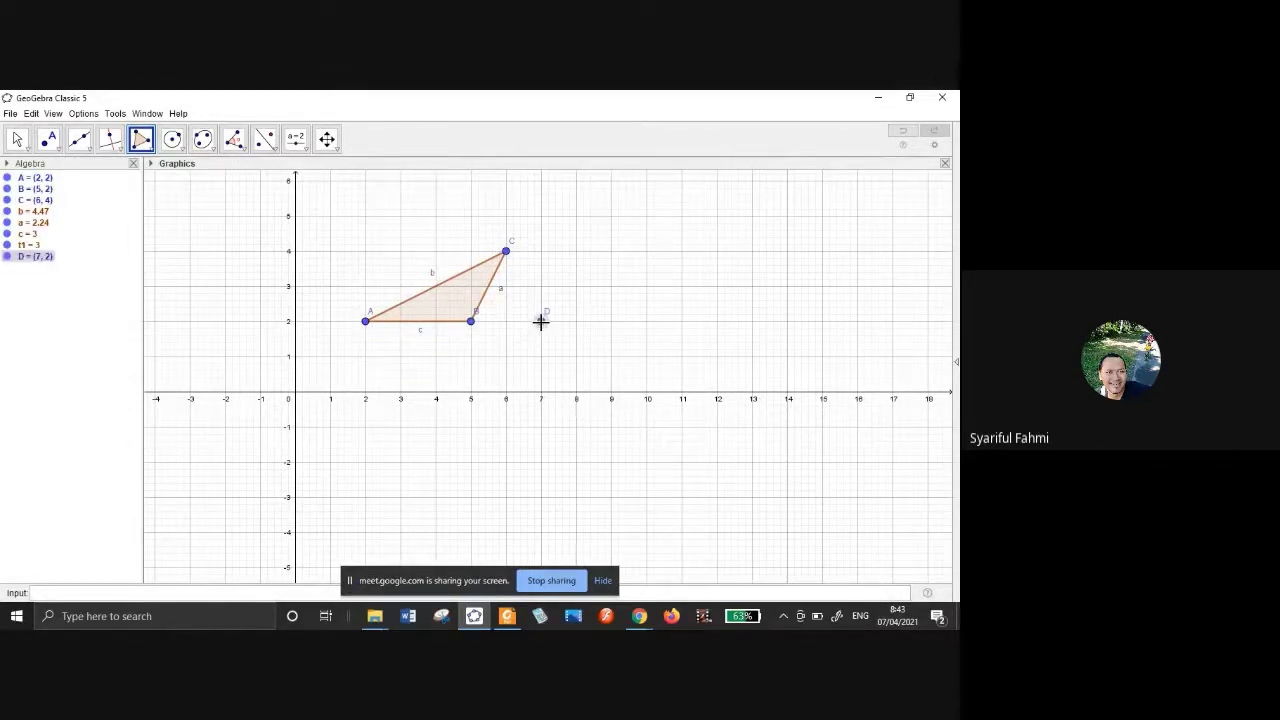
{"action": "left_click", "coordinate": [541, 216]}
{"action": "left_click", "coordinate": [647, 321]}
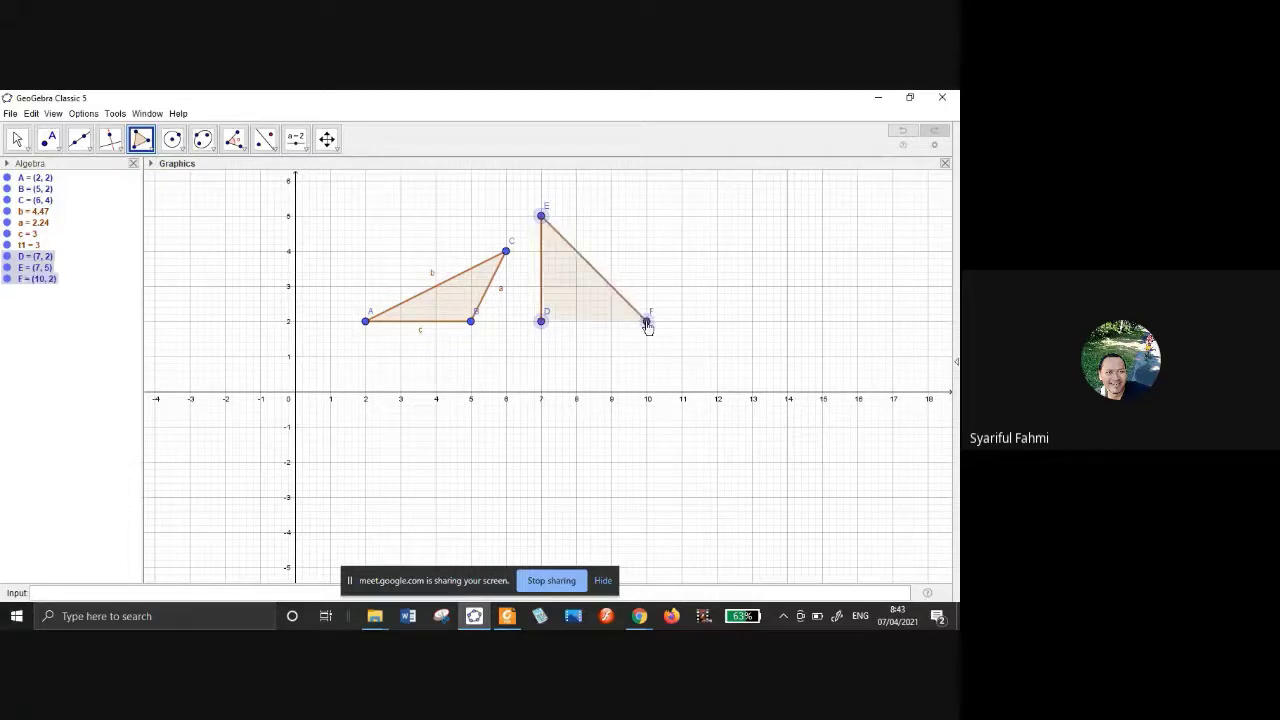
{"action": "left_click", "coordinate": [541, 321]}
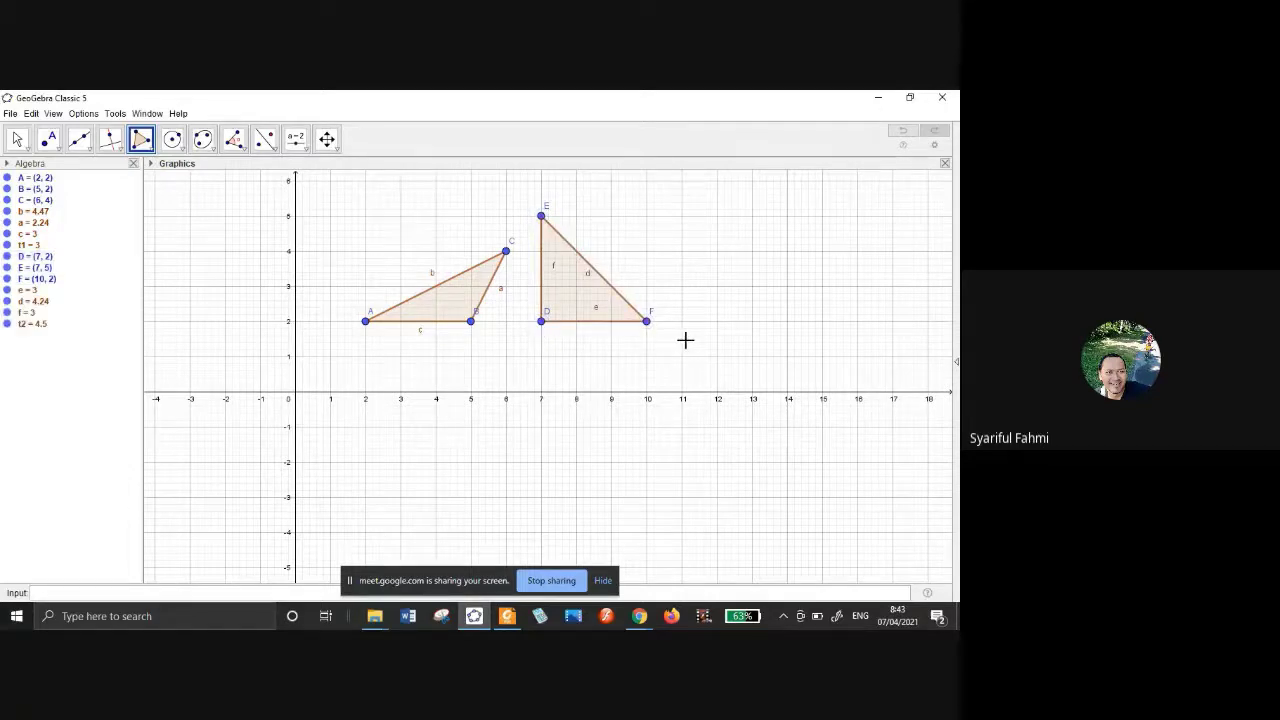
Draw triangle GHI at (2, 1), (5, 1) with I below, and JKL at (7, 1), (7, -1), (10, 1).
{"action": "left_click", "coordinate": [366, 356]}
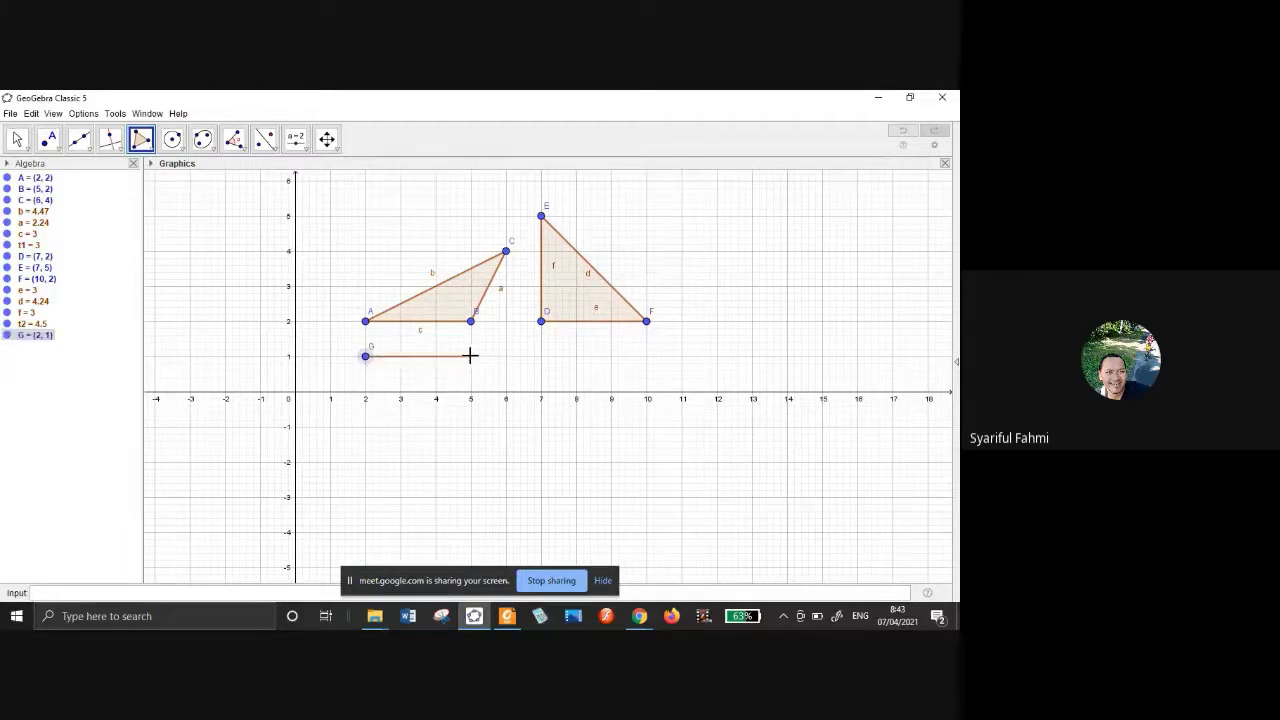
{"action": "left_click", "coordinate": [470, 356]}
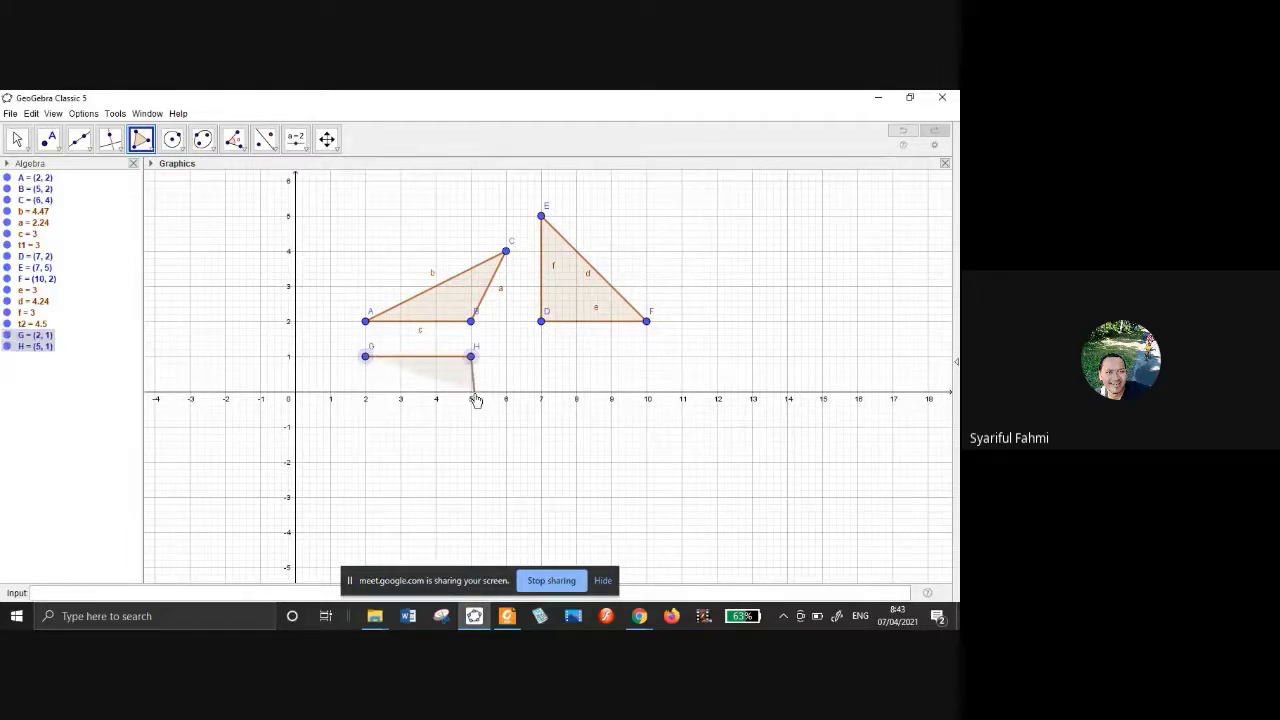
{"action": "left_click", "coordinate": [418, 427]}
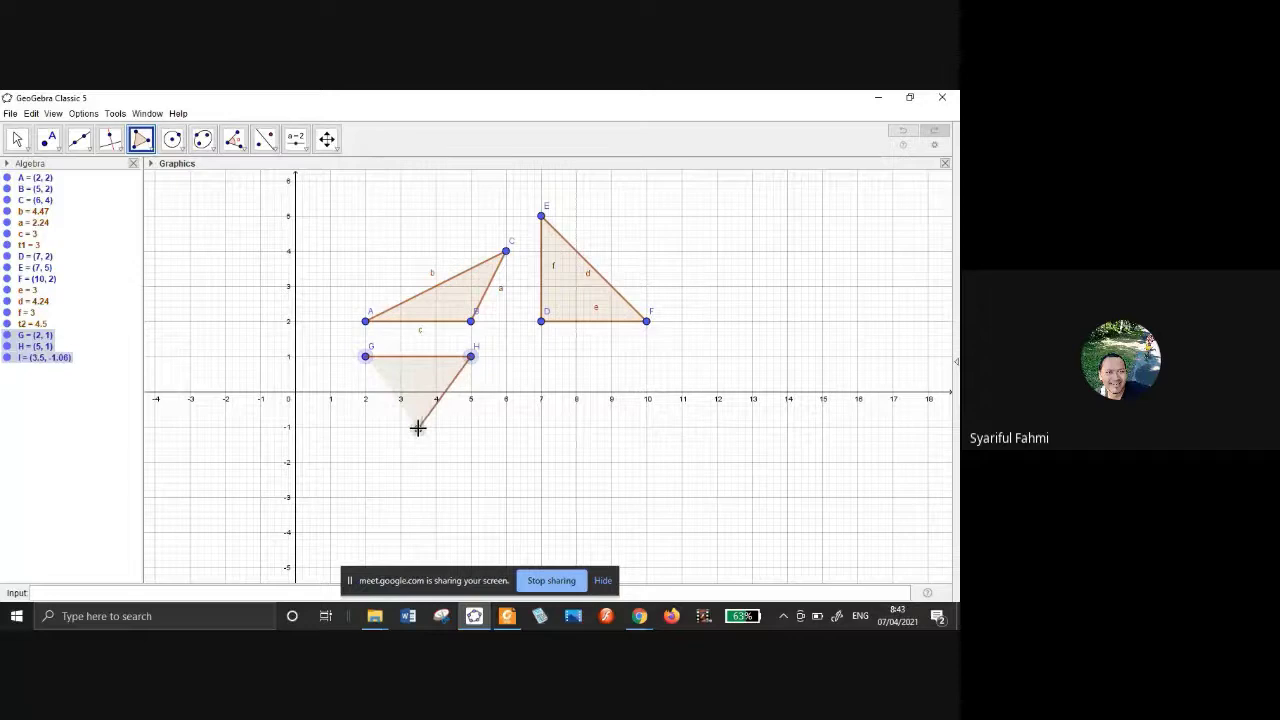
{"action": "left_click", "coordinate": [366, 356]}
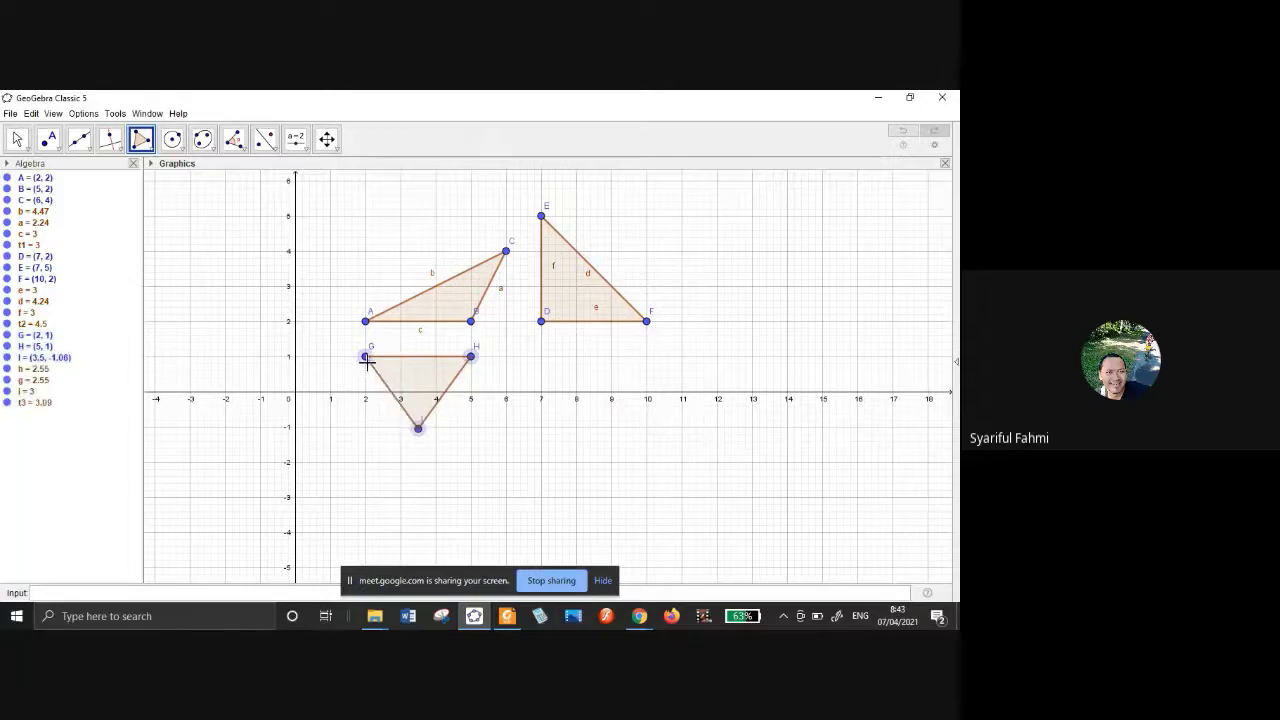
{"action": "left_click", "coordinate": [541, 356]}
{"action": "left_click", "coordinate": [542, 428]}
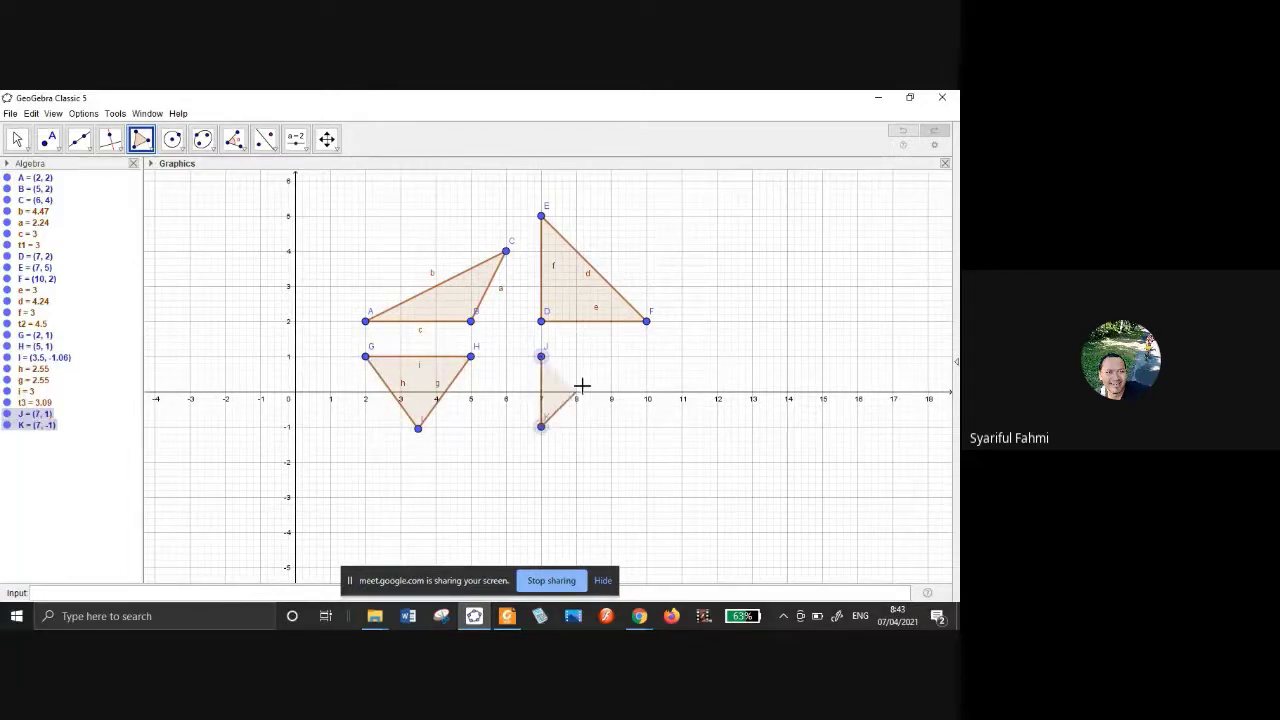
{"action": "left_click", "coordinate": [647, 356]}
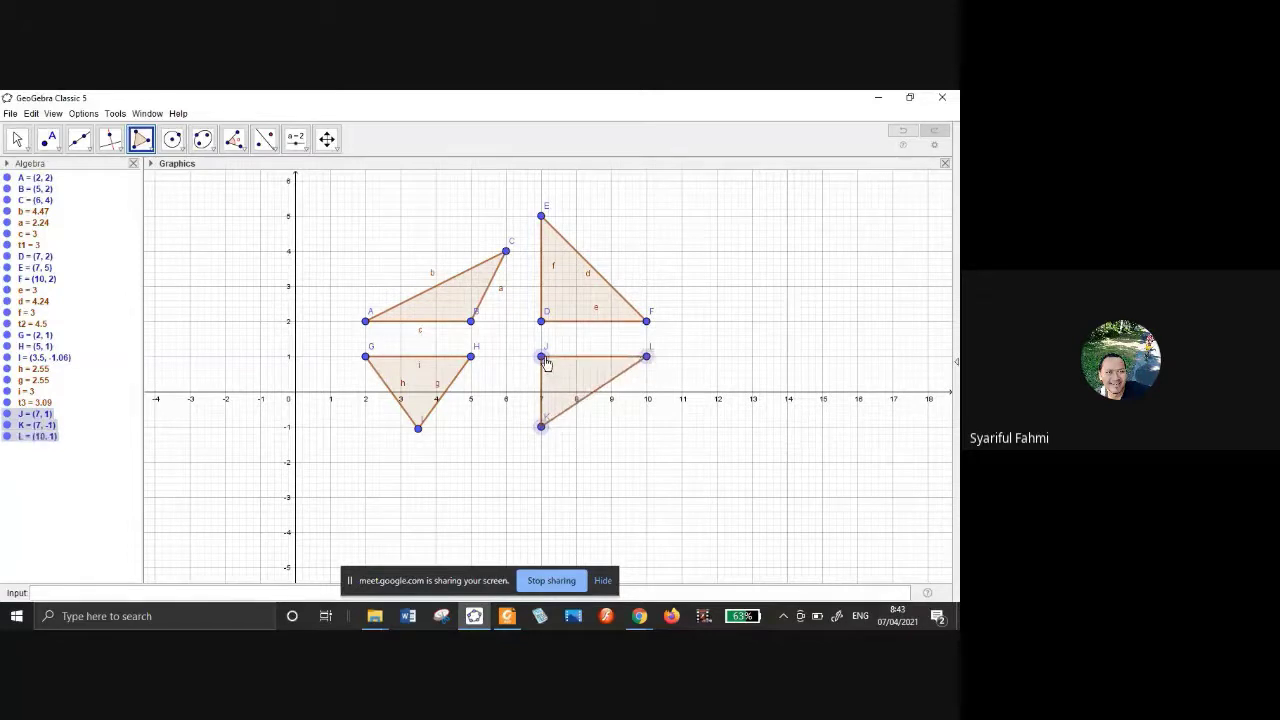
{"action": "left_click", "coordinate": [542, 357]}
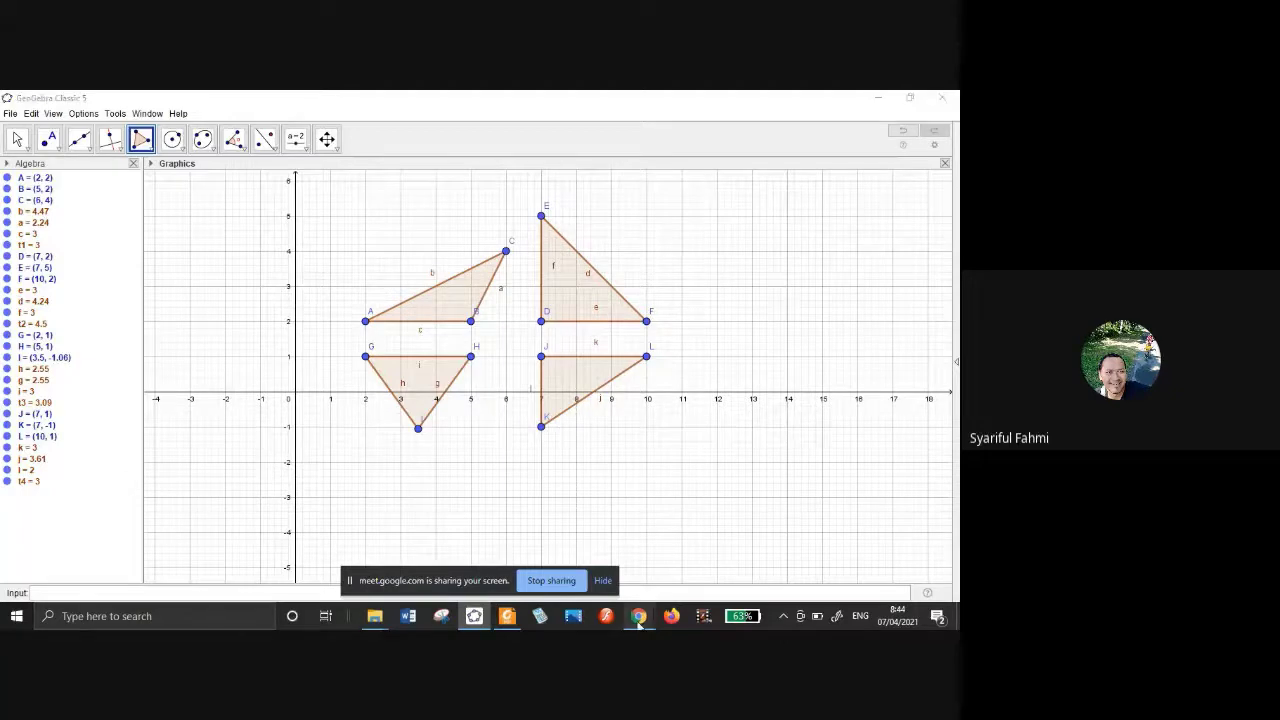
Briefly switch to the Google Meet call and return to the GeoGebra construction.
{"action": "mouse_move", "coordinate": [638, 616]}
{"action": "left_click", "coordinate": [603, 572]}
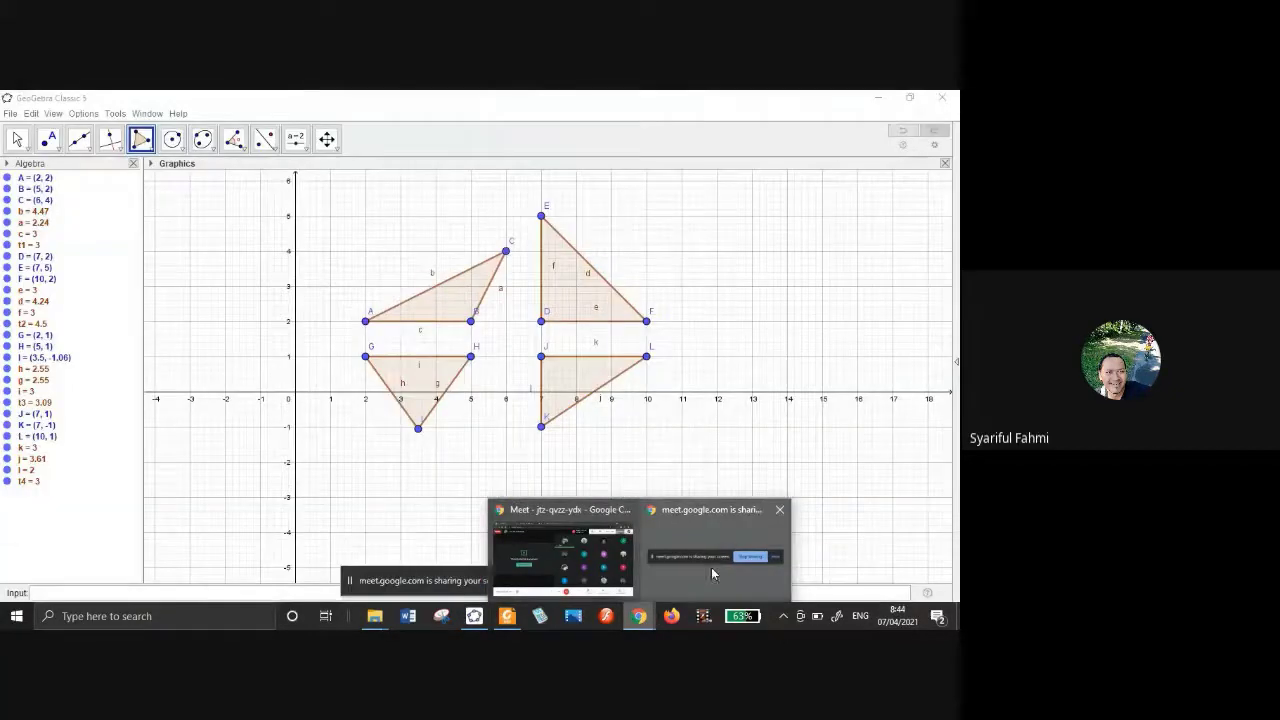
{"action": "left_click", "coordinate": [715, 551]}
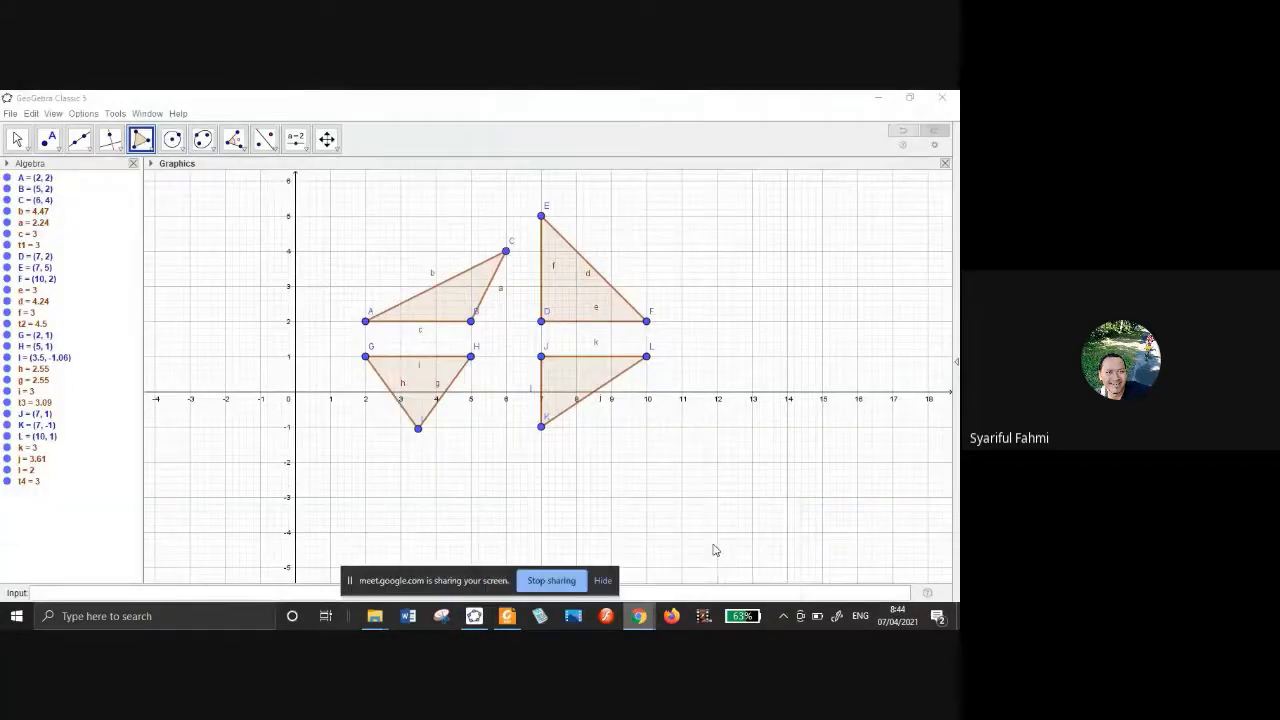
{"action": "left_click", "coordinate": [555, 581]}
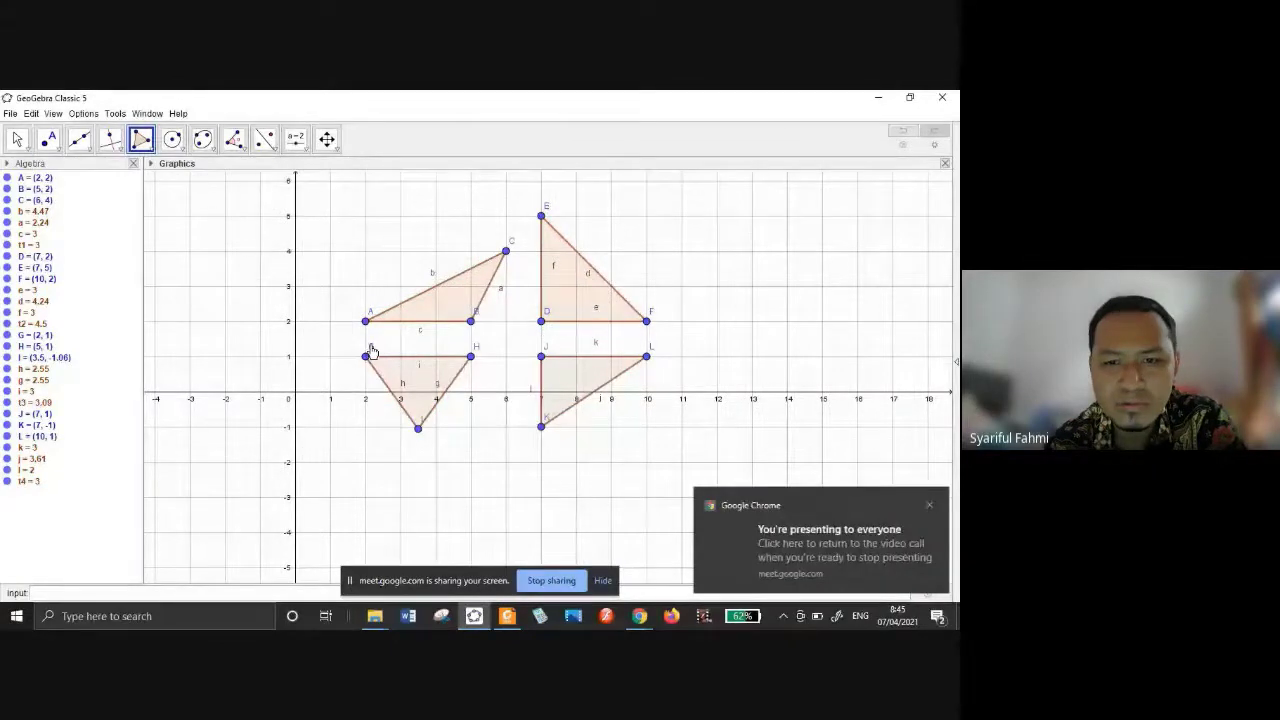
With the Move tool, shift triangle ABC up-left and drag vertex C leftward to reshape it.
{"action": "key", "text": "Escape"}
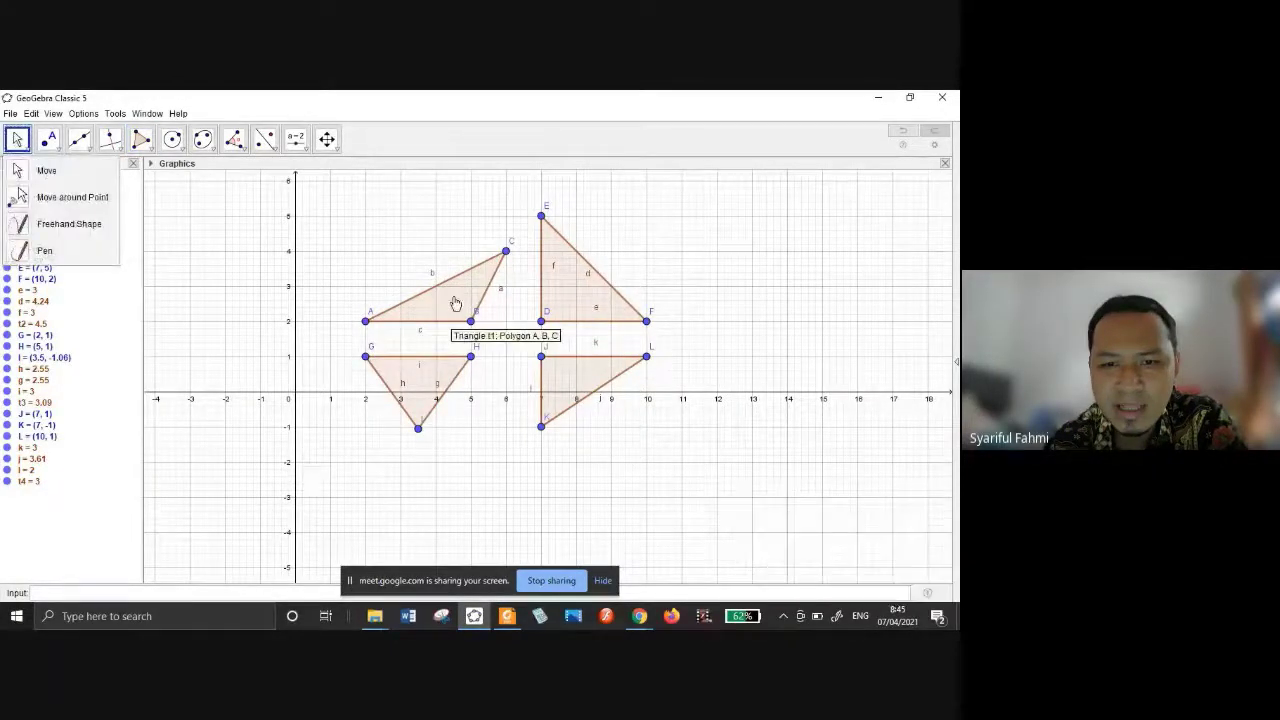
{"action": "left_click_drag", "start_coordinate": [455, 303], "coordinate": [444, 286]}
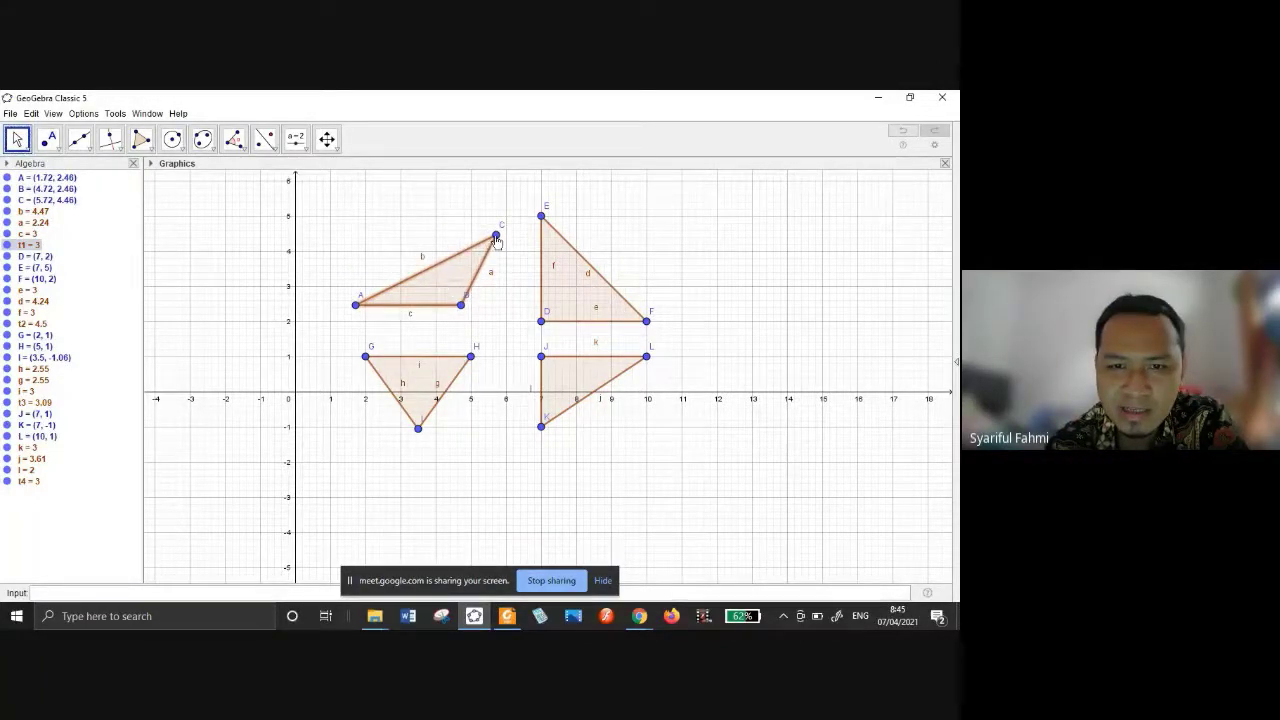
{"action": "mouse_move", "coordinate": [496, 238]}
{"action": "left_mouse_down"}
{"action": "mouse_move", "coordinate": [427, 224]}
{"action": "mouse_move", "coordinate": [502, 231]}
{"action": "left_mouse_up"}
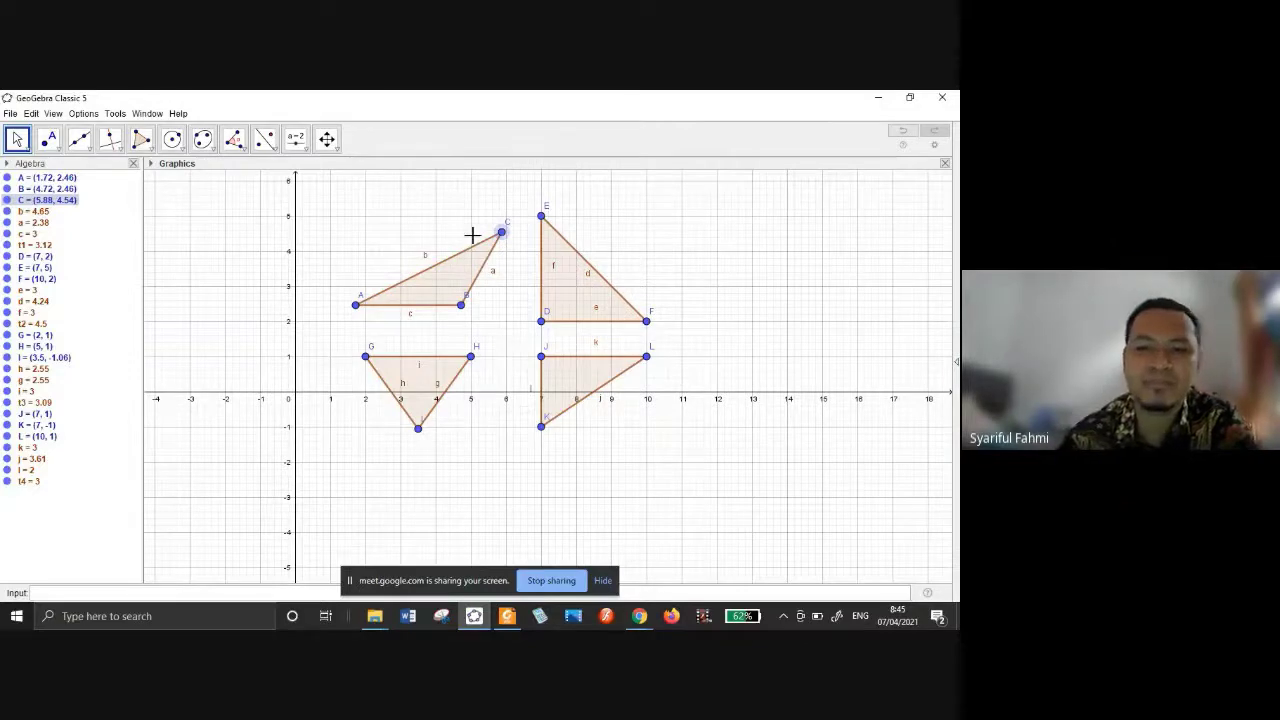
{"action": "mouse_move", "coordinate": [502, 231]}
{"action": "left_mouse_down"}
{"action": "mouse_move", "coordinate": [473, 237]}
{"action": "mouse_move", "coordinate": [488, 228]}
{"action": "left_mouse_up"}
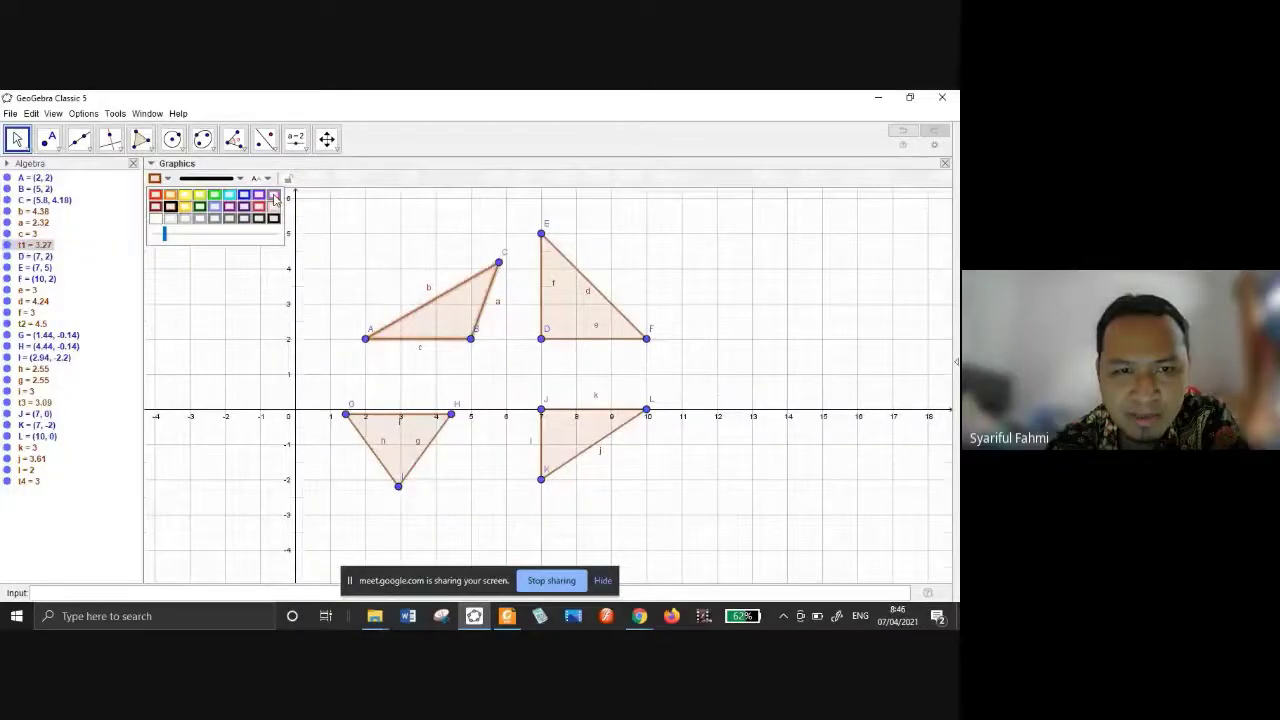
Make triangle ABC a more opaque magenta and triangle DEF a nearly solid yellow.
{"action": "left_click", "coordinate": [273, 196]}
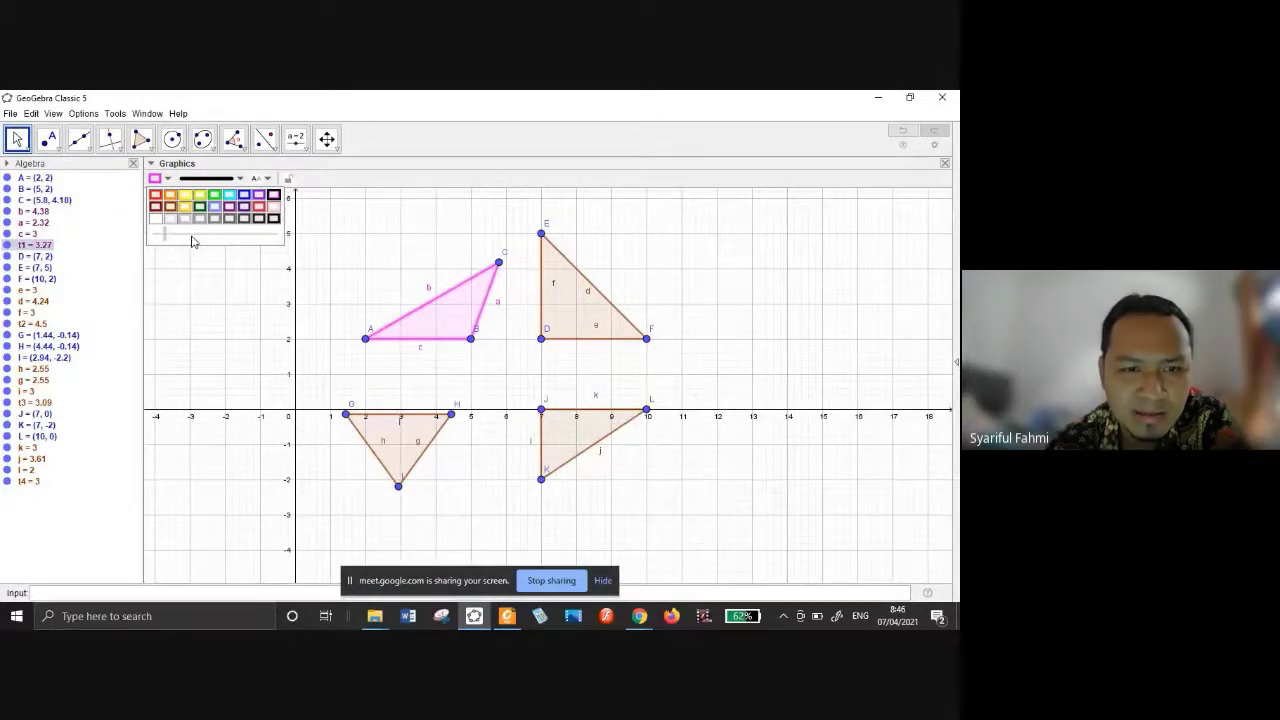
{"action": "left_click_drag", "start_coordinate": [193, 241], "coordinate": [215, 236]}
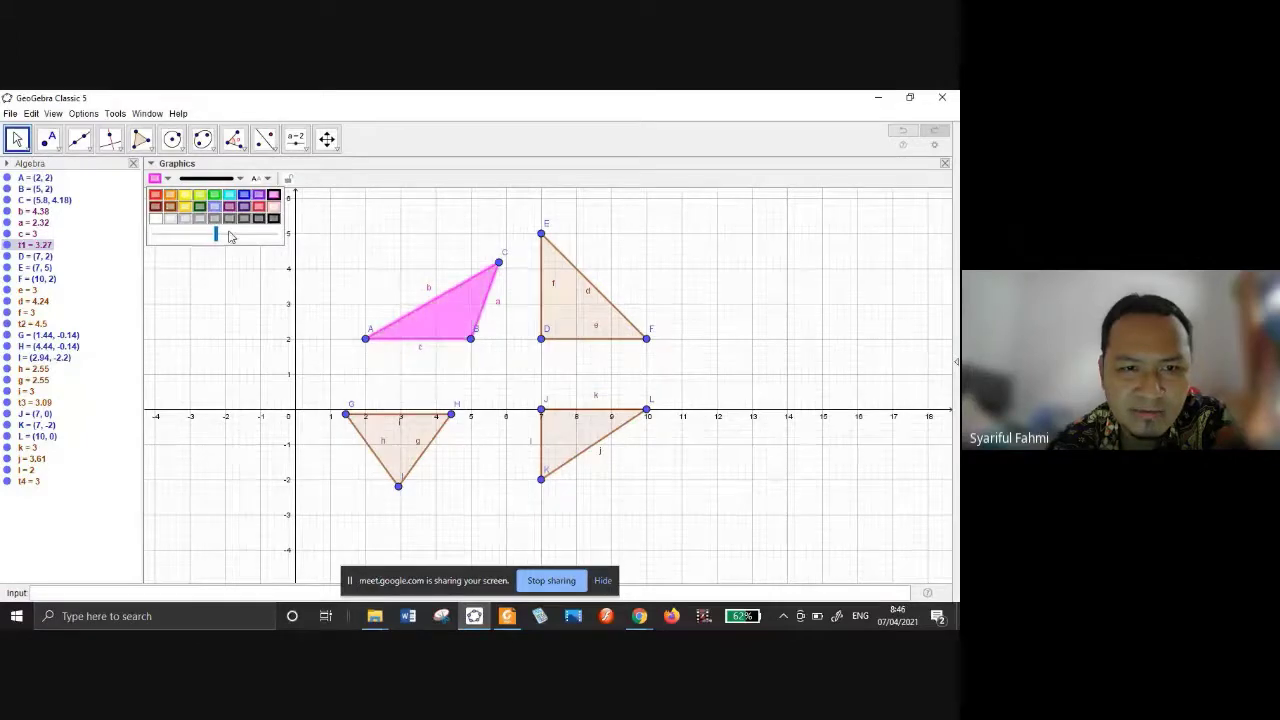
{"action": "left_click", "coordinate": [586, 298]}
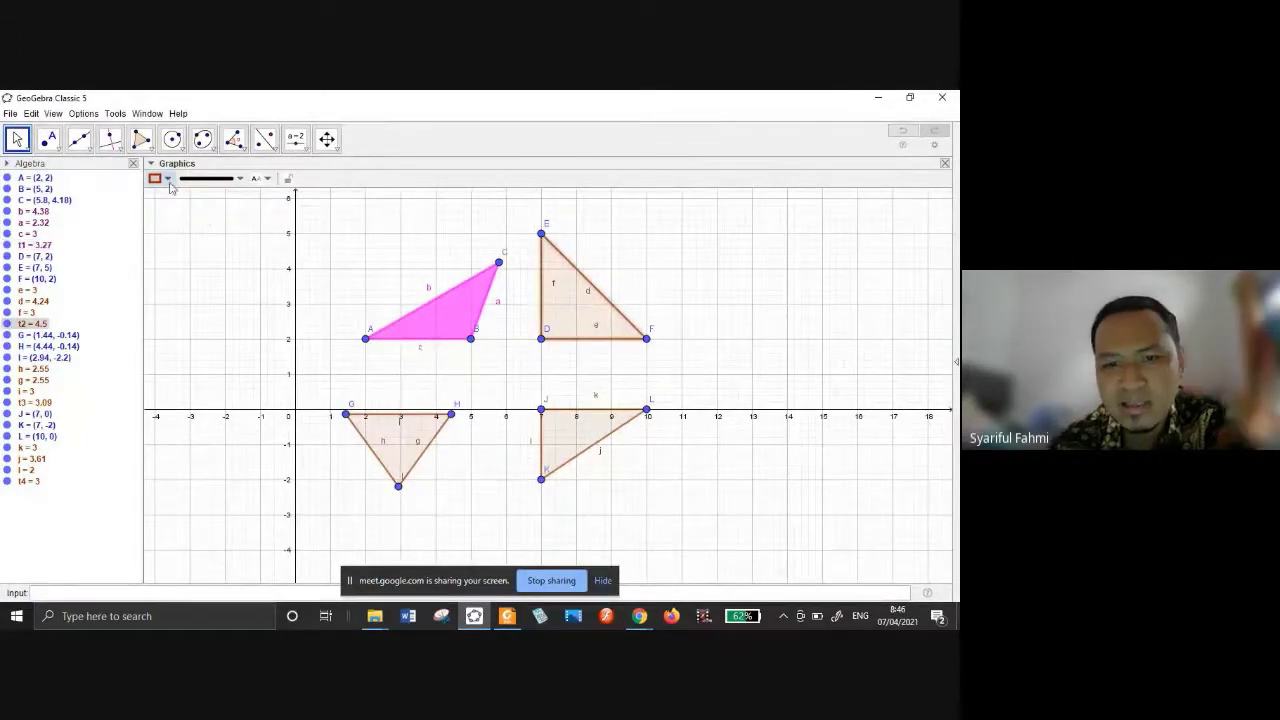
{"action": "left_click", "coordinate": [157, 178]}
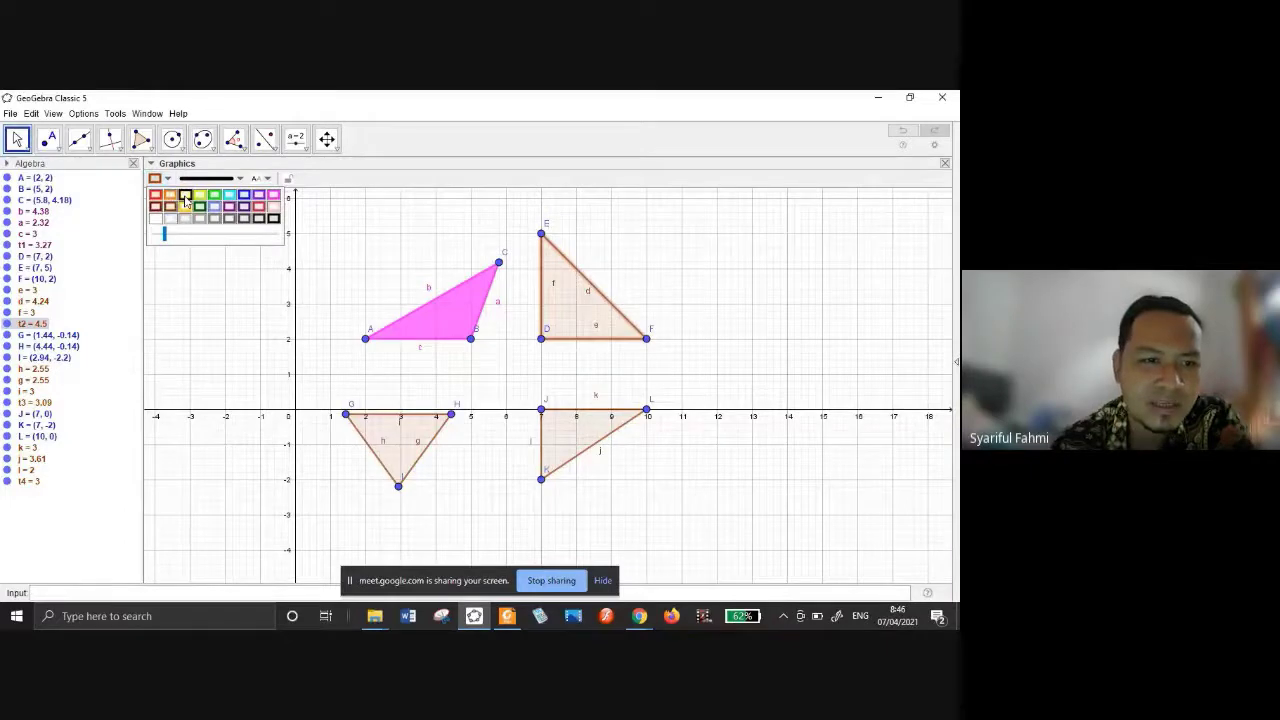
{"action": "left_click", "coordinate": [185, 197]}
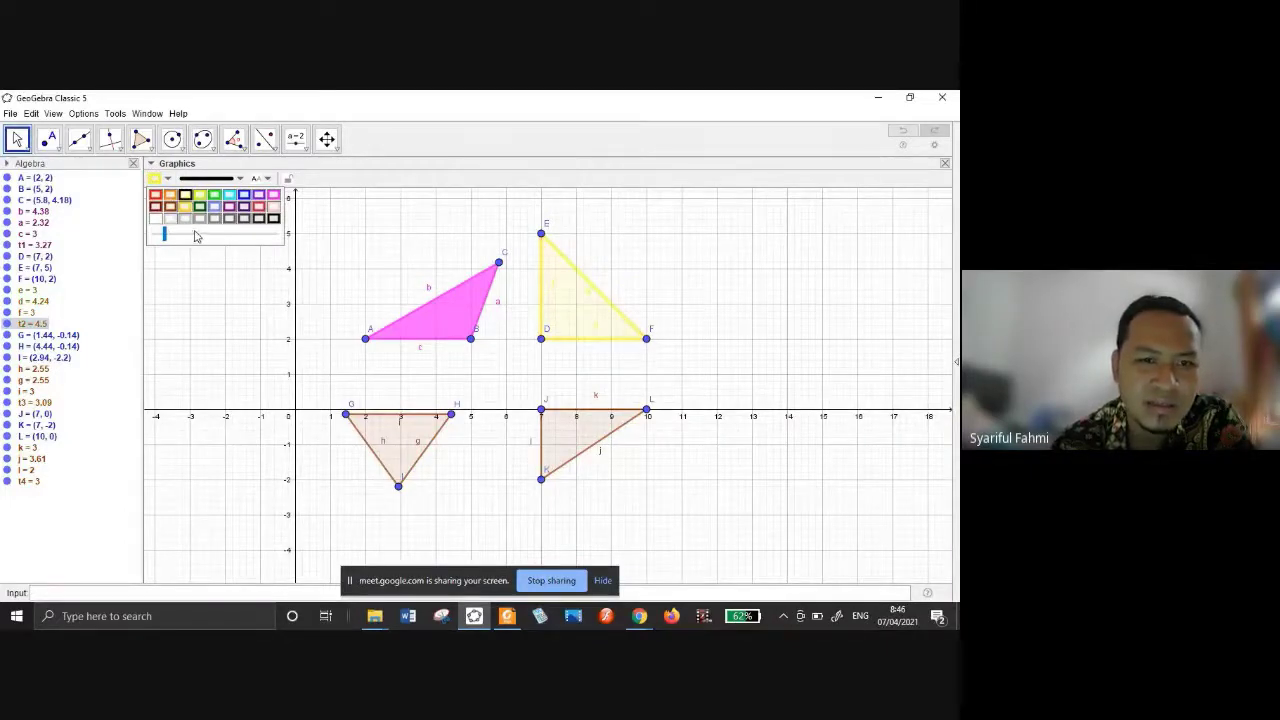
{"action": "left_click", "coordinate": [196, 239]}
{"action": "left_click", "coordinate": [206, 240]}
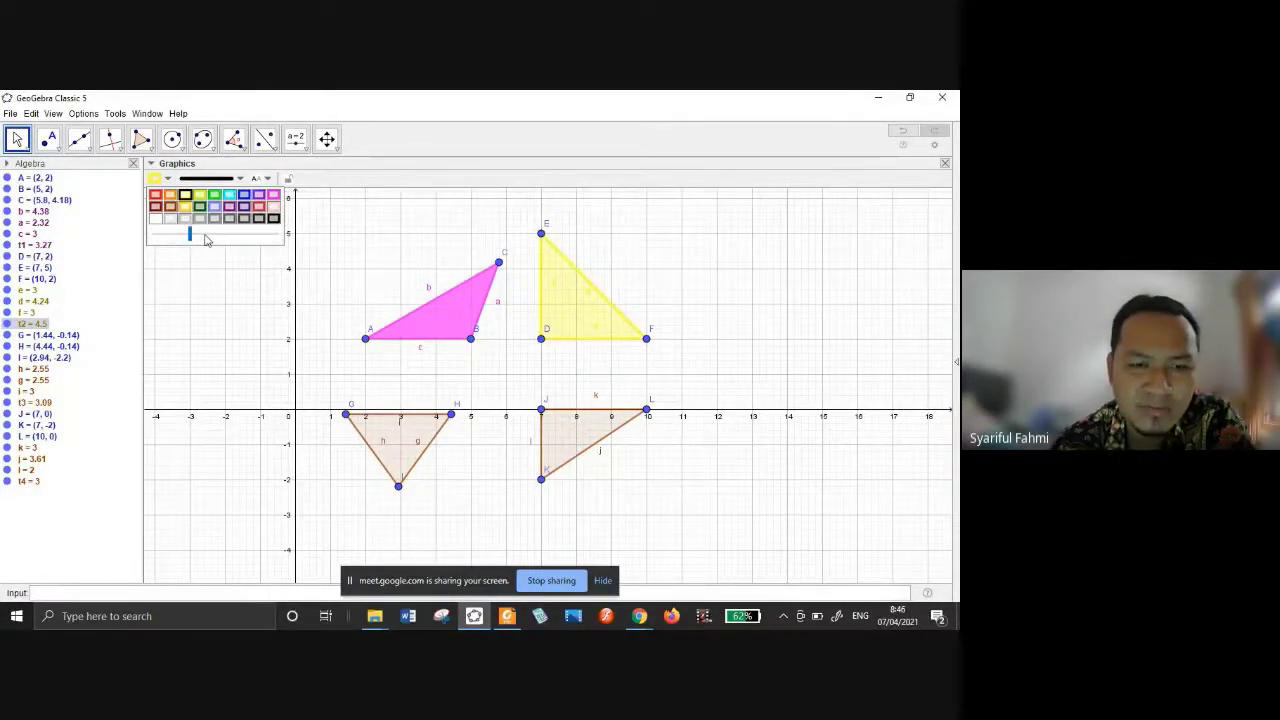
{"action": "left_click", "coordinate": [220, 239]}
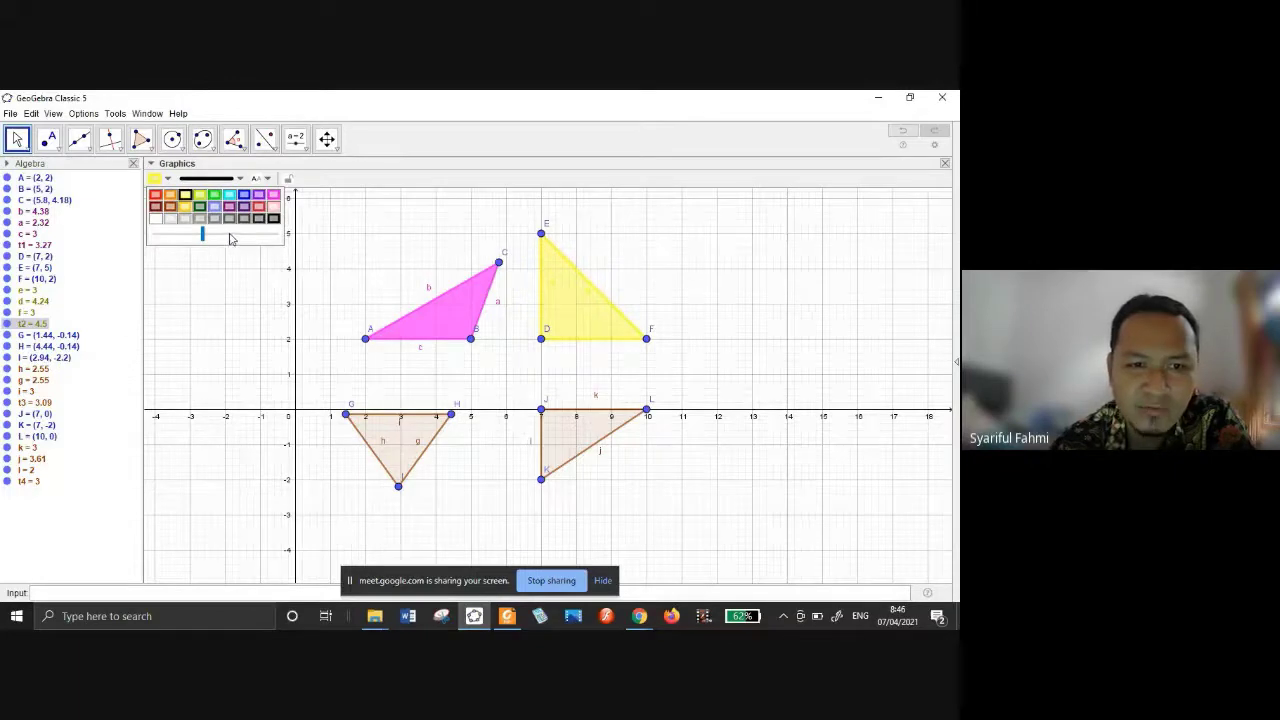
{"action": "left_click", "coordinate": [231, 243]}
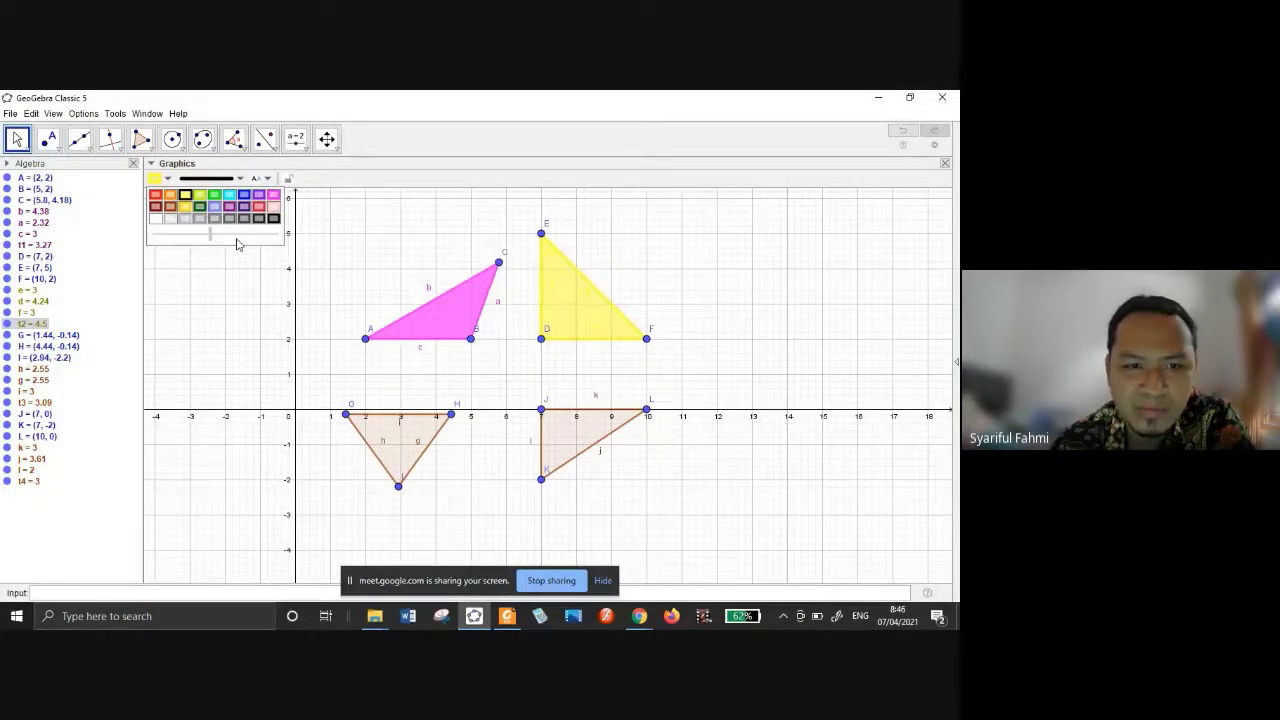
{"action": "left_click", "coordinate": [238, 233]}
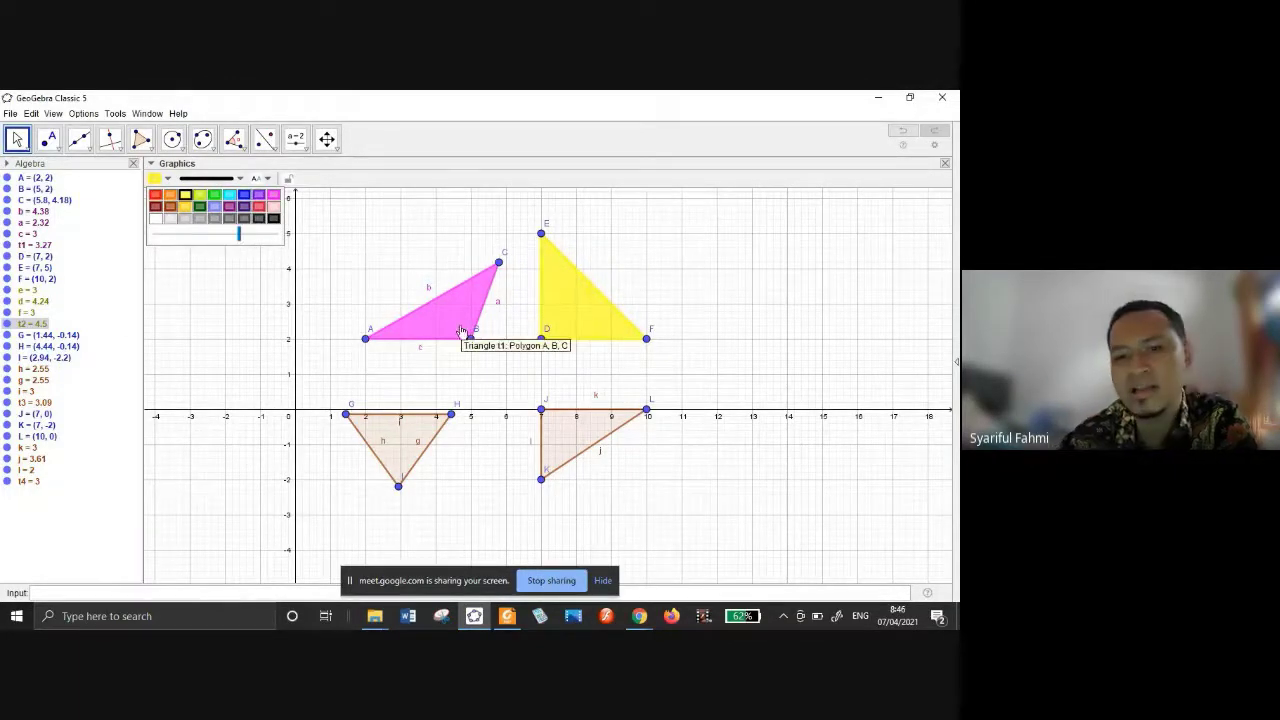
{"action": "left_click", "coordinate": [410, 450]}
Colour triangle GHI blue with a more opaque fill.
{"action": "left_click", "coordinate": [409, 452]}
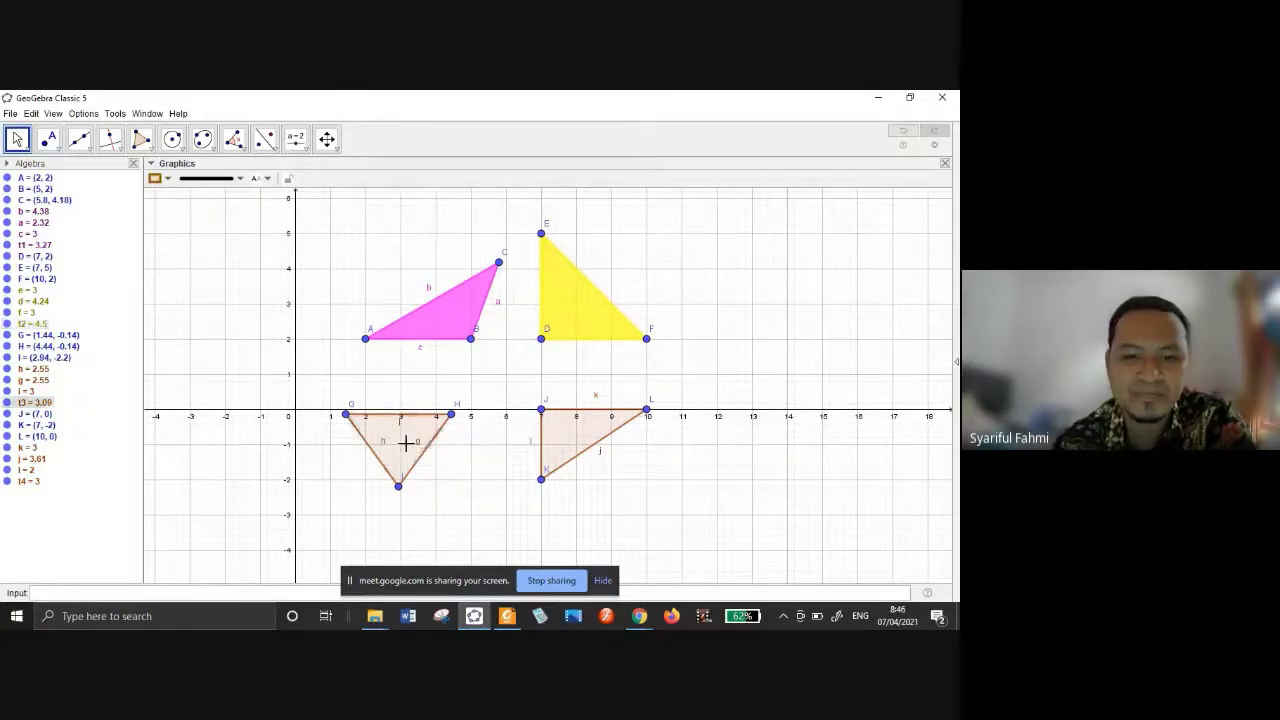
{"action": "left_click", "coordinate": [167, 179]}
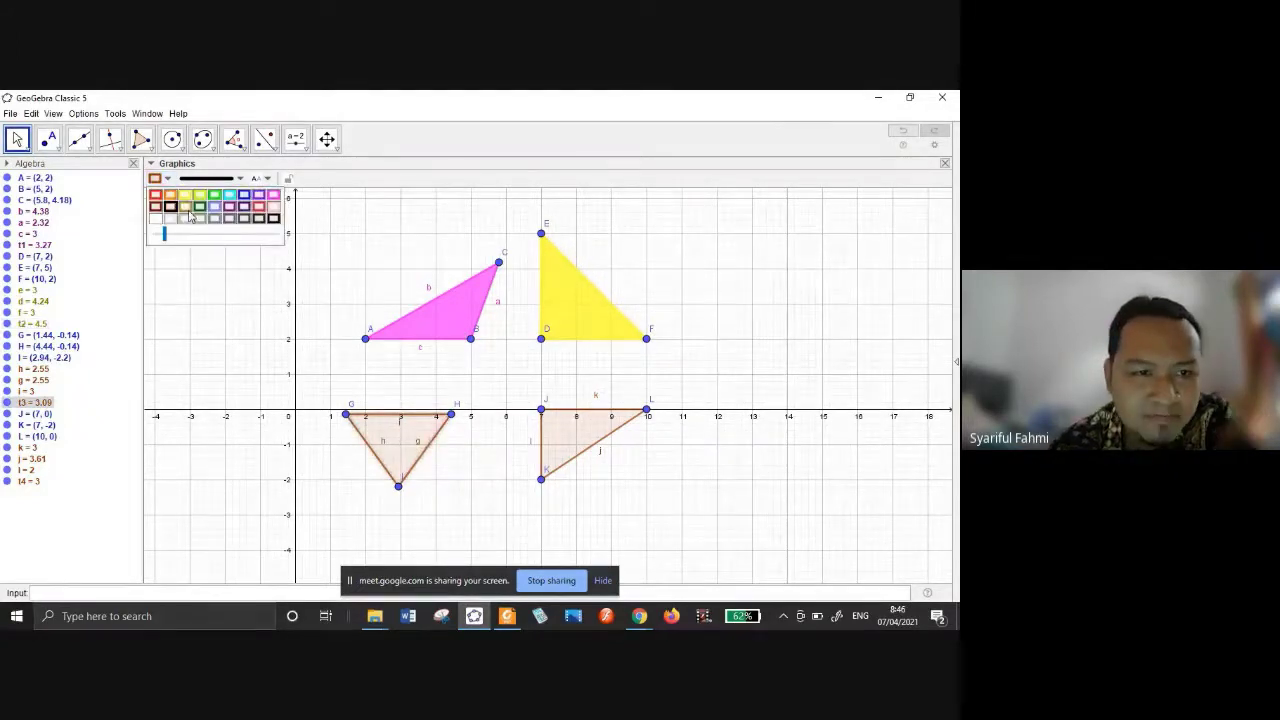
{"action": "left_click", "coordinate": [243, 197]}
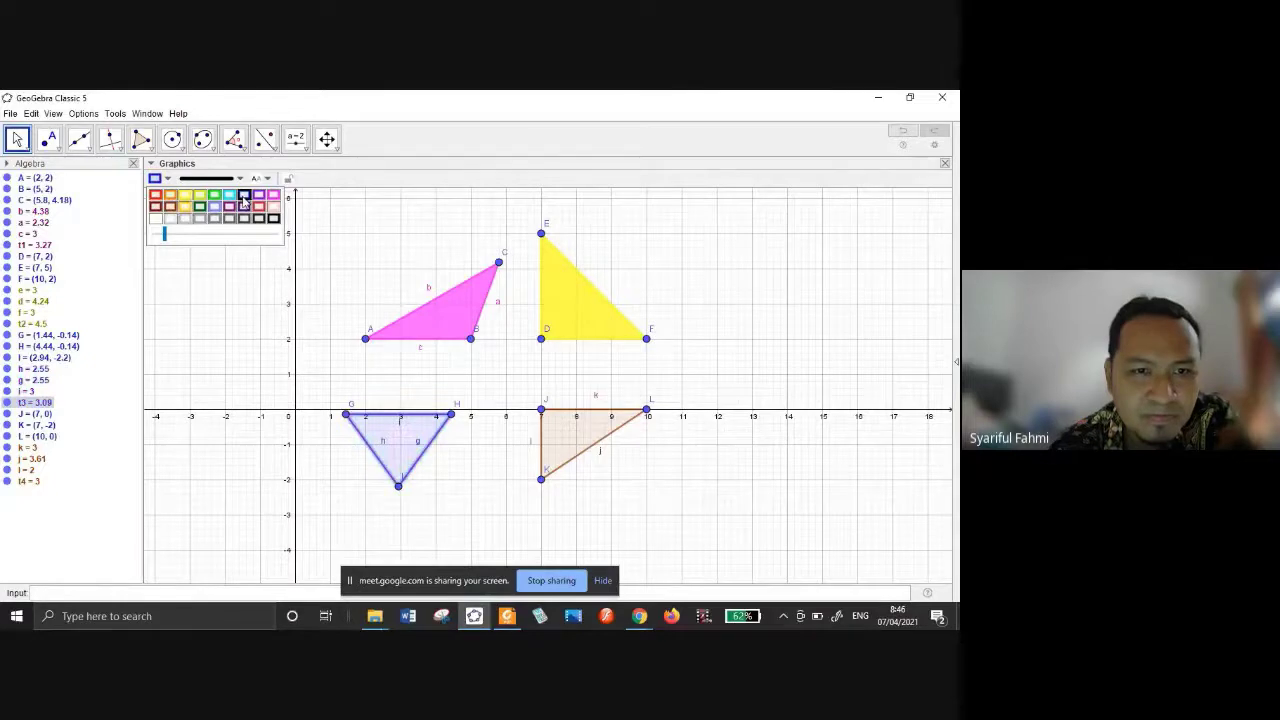
{"action": "left_click_drag", "start_coordinate": [168, 238], "coordinate": [237, 238]}
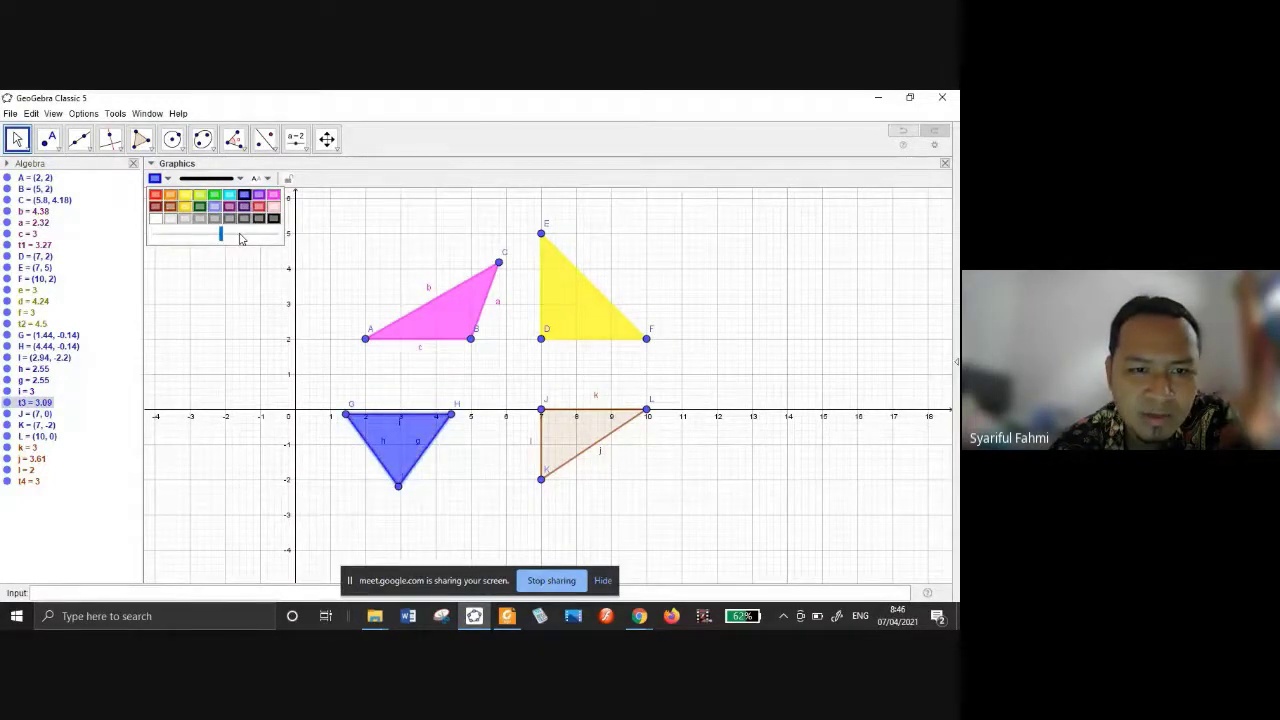
{"action": "left_click", "coordinate": [242, 239]}
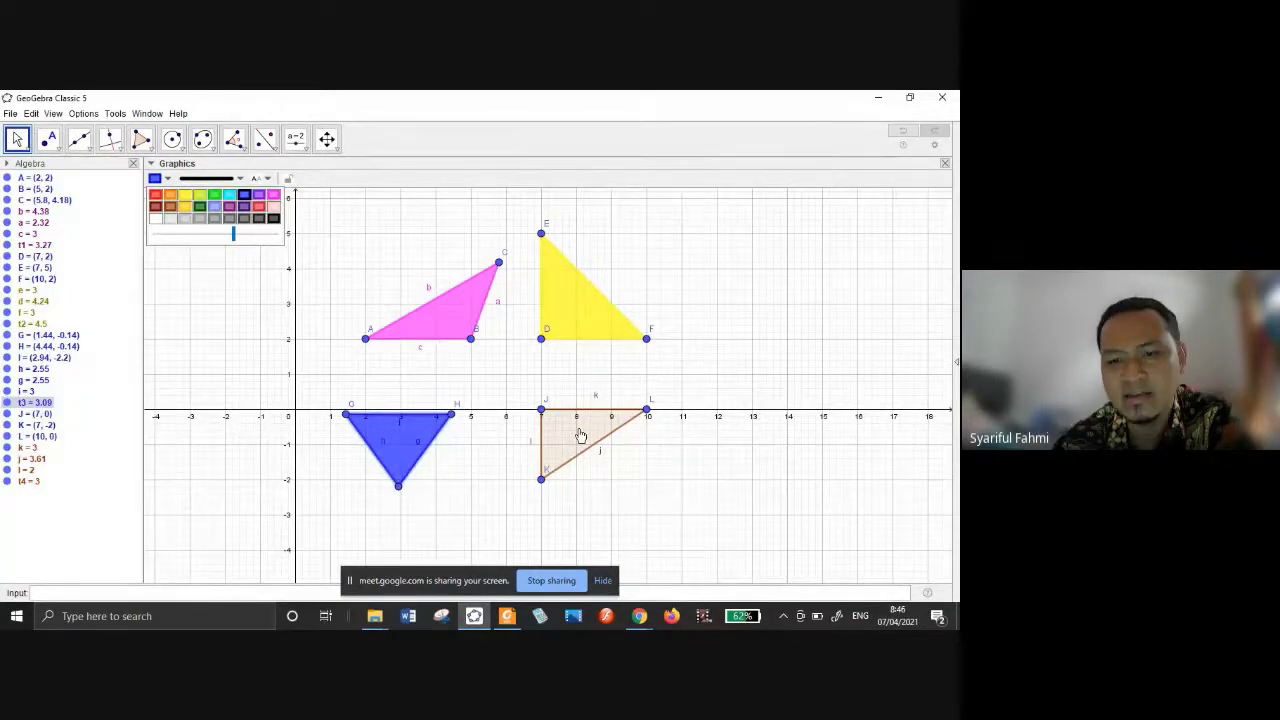
{"action": "left_click", "coordinate": [580, 436]}
Turn triangle JKL from brown to a dense red fill.
{"action": "left_click", "coordinate": [580, 436]}
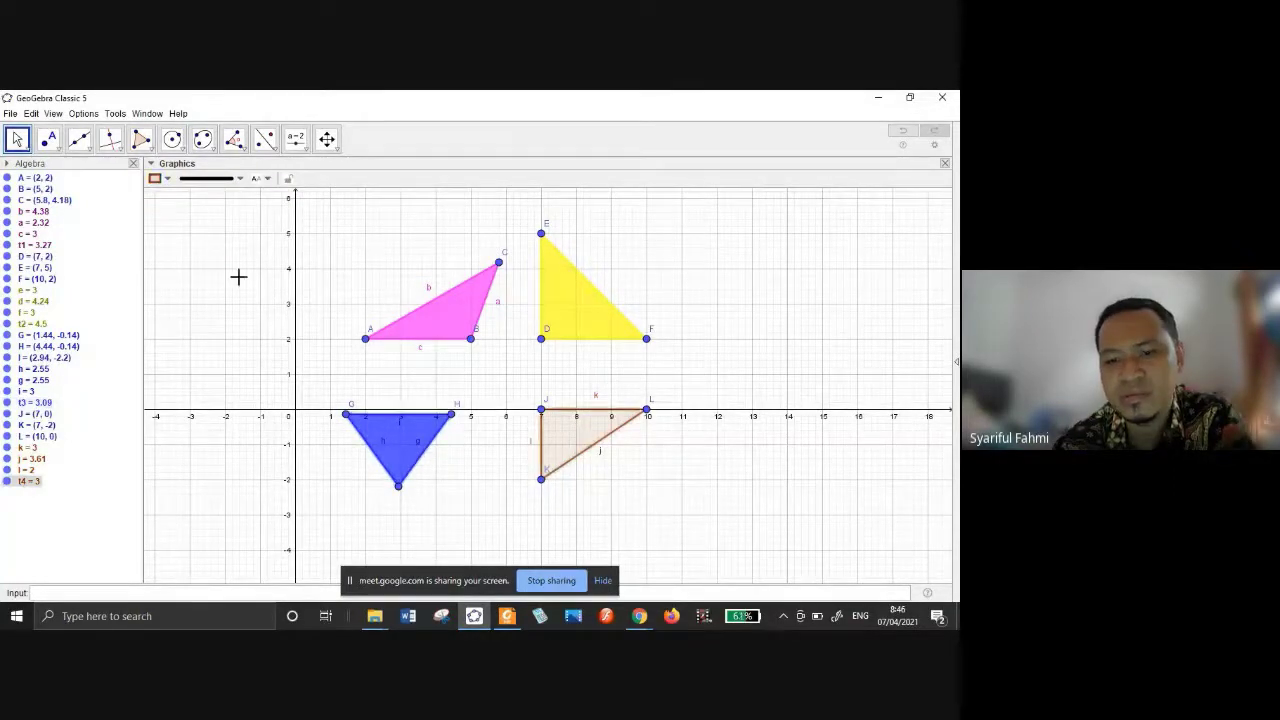
{"action": "left_click", "coordinate": [155, 178]}
{"action": "left_click", "coordinate": [155, 206]}
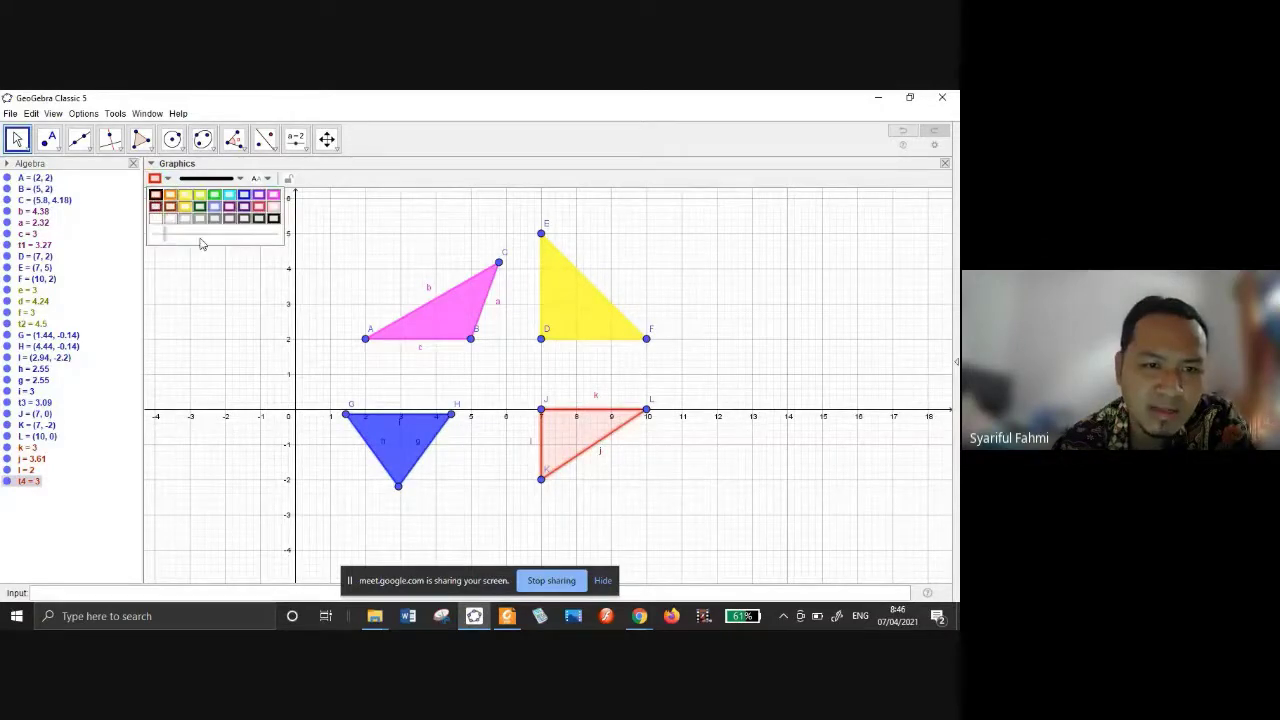
{"action": "left_click", "coordinate": [208, 235]}
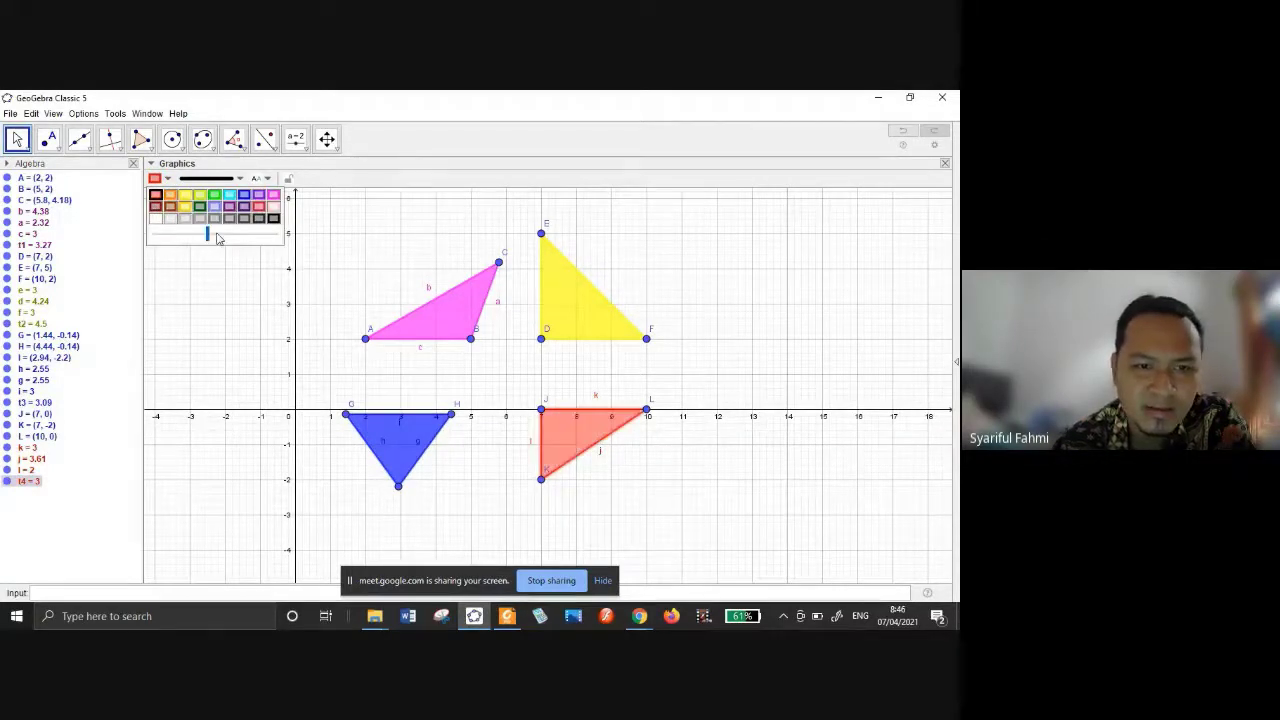
{"action": "left_click", "coordinate": [220, 236]}
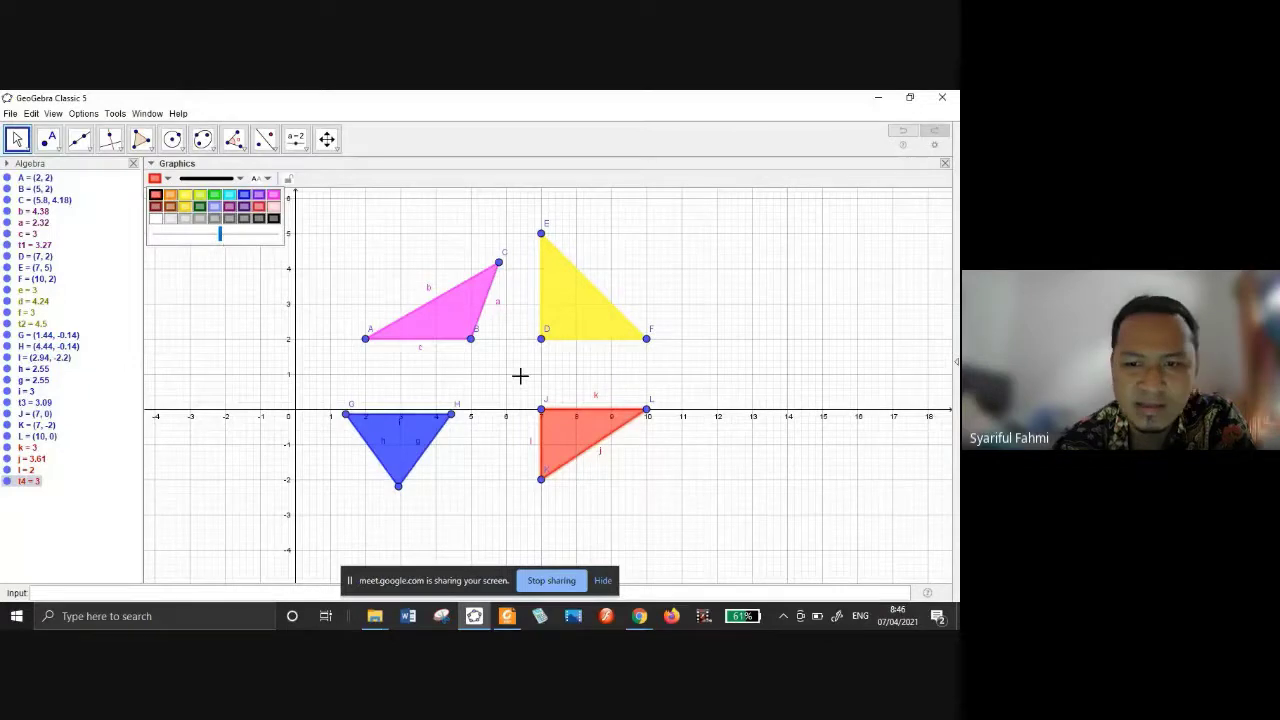
{"action": "left_click", "coordinate": [397, 145]}
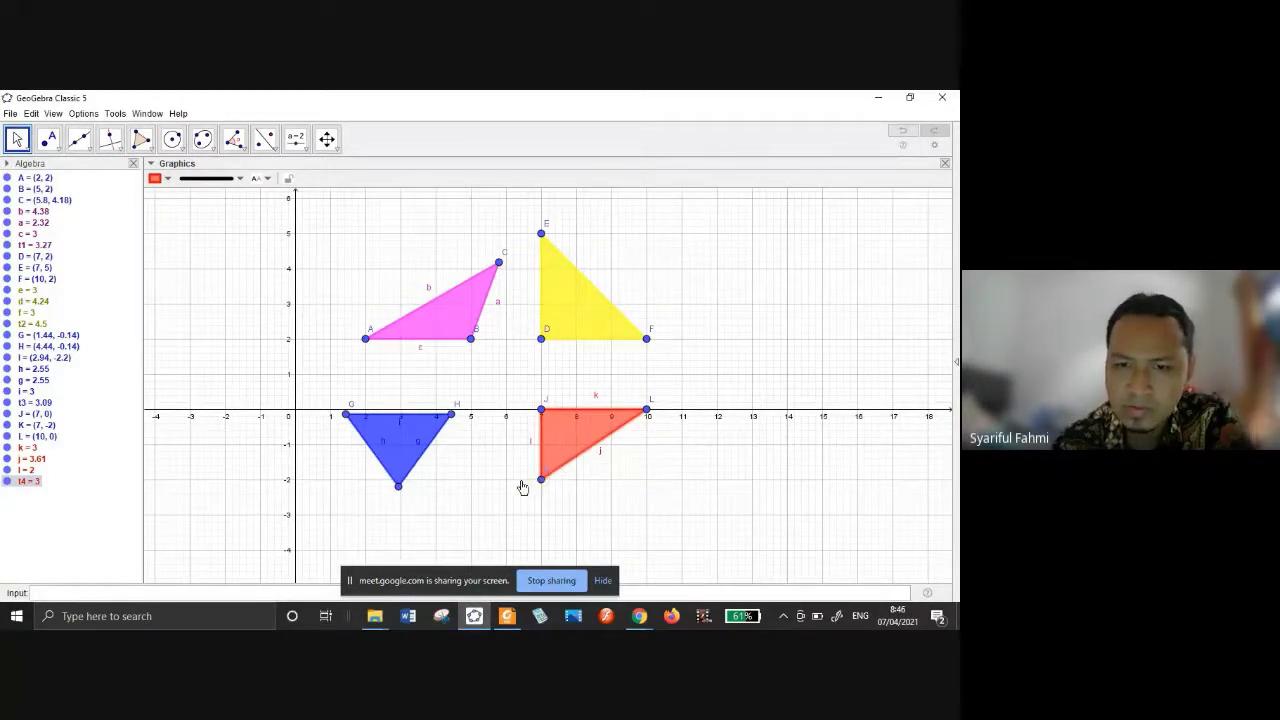
Drag vertex K to (6, -2) and vertex L to (9, 0).
{"action": "left_click_drag", "start_coordinate": [541, 479], "coordinate": [506, 479]}
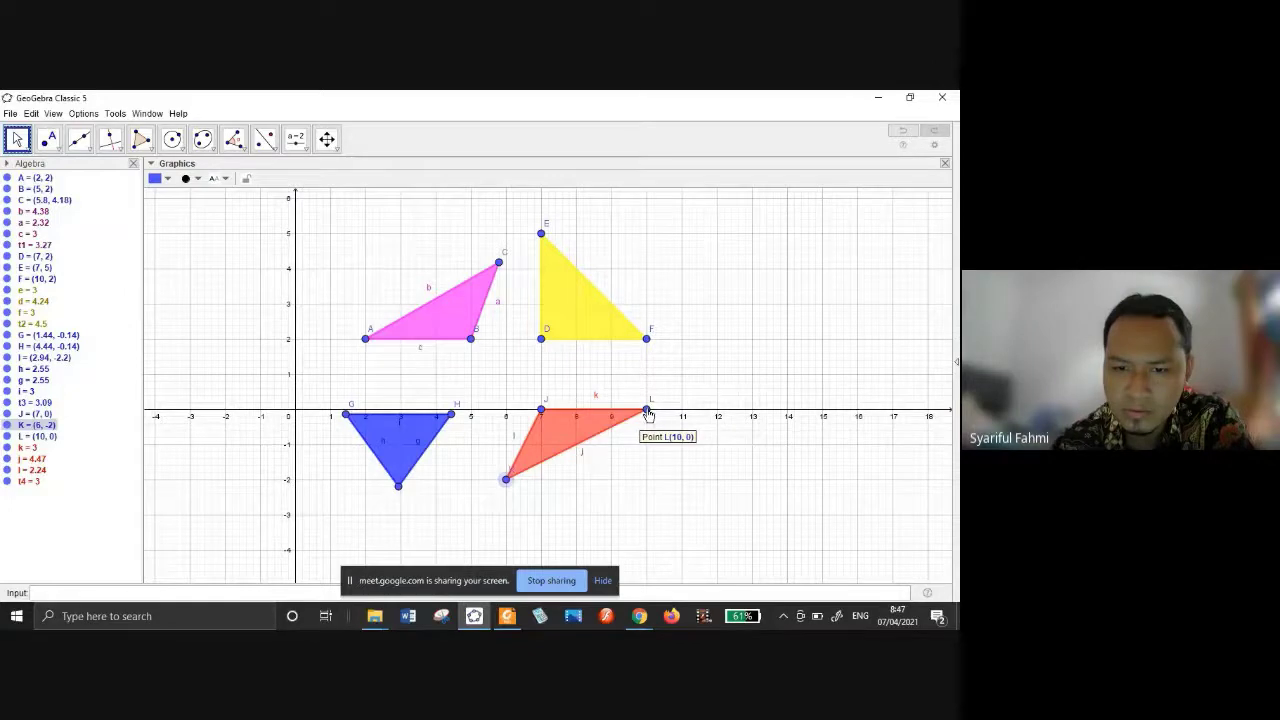
{"action": "left_click_drag", "start_coordinate": [648, 413], "coordinate": [612, 418]}
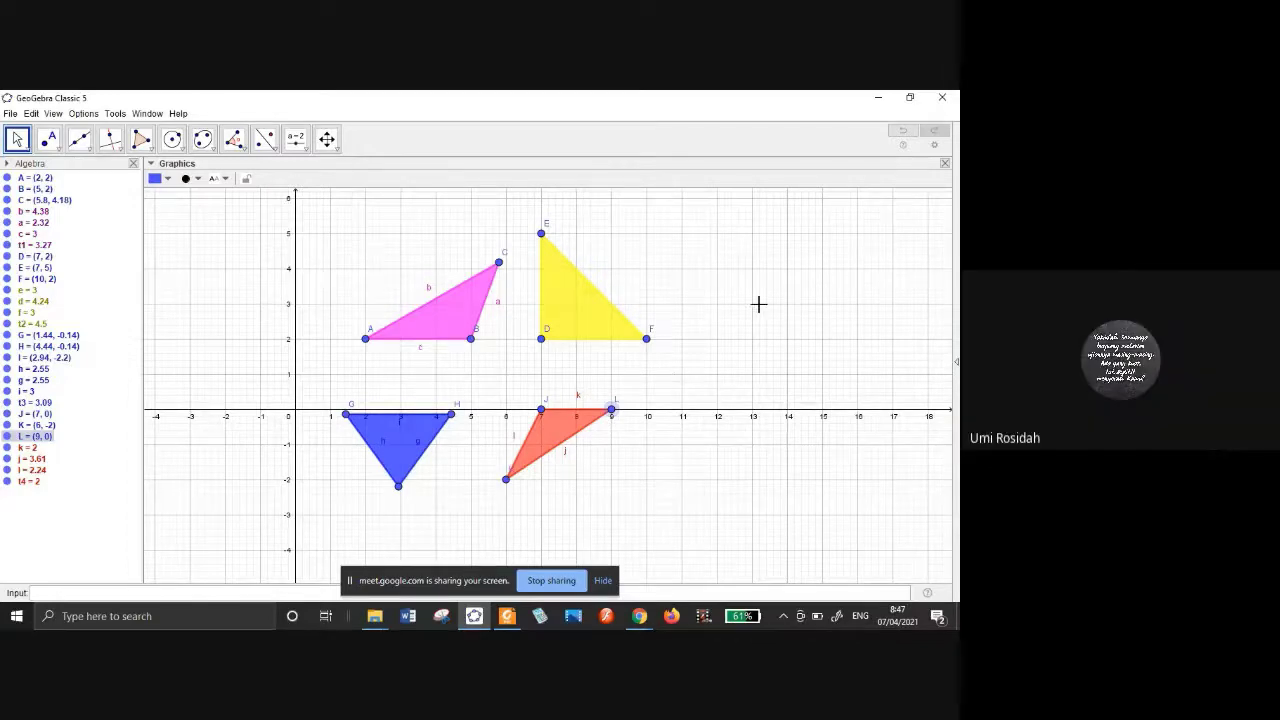
Select point C on triangle ABC and change its marker style to a filled diamond.
{"action": "left_click", "coordinate": [452, 296]}
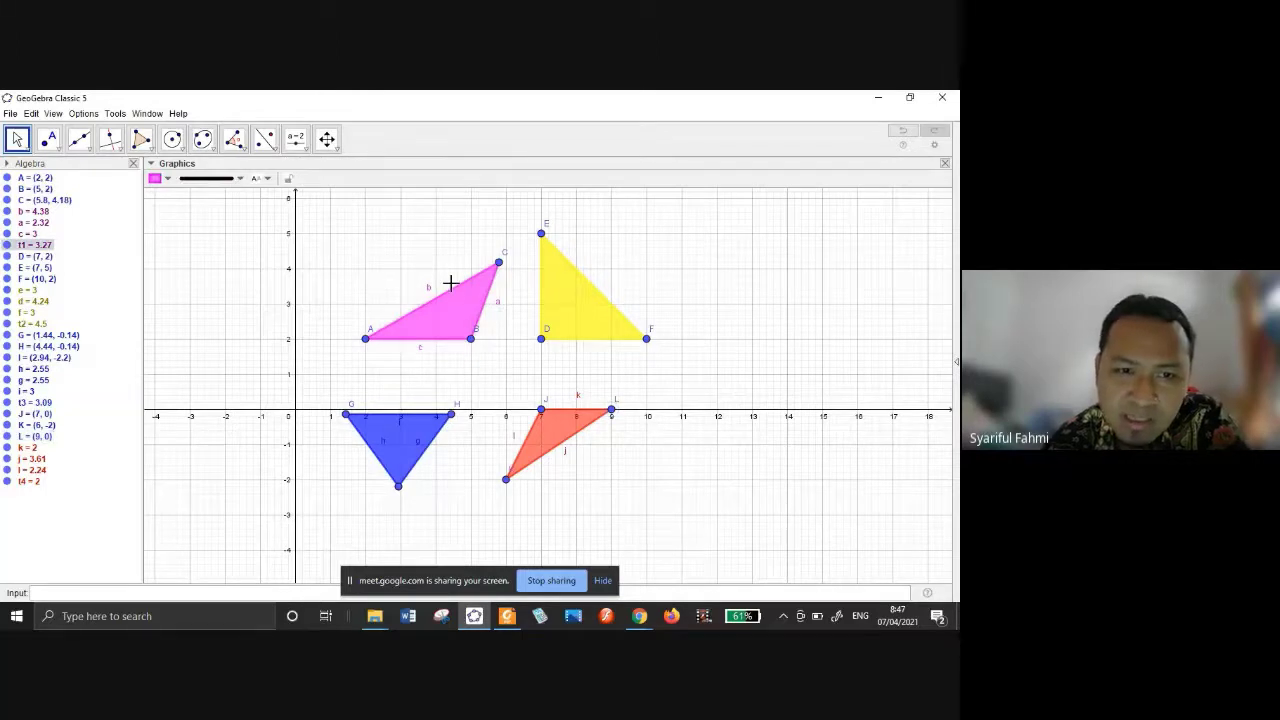
{"action": "left_click", "coordinate": [499, 262]}
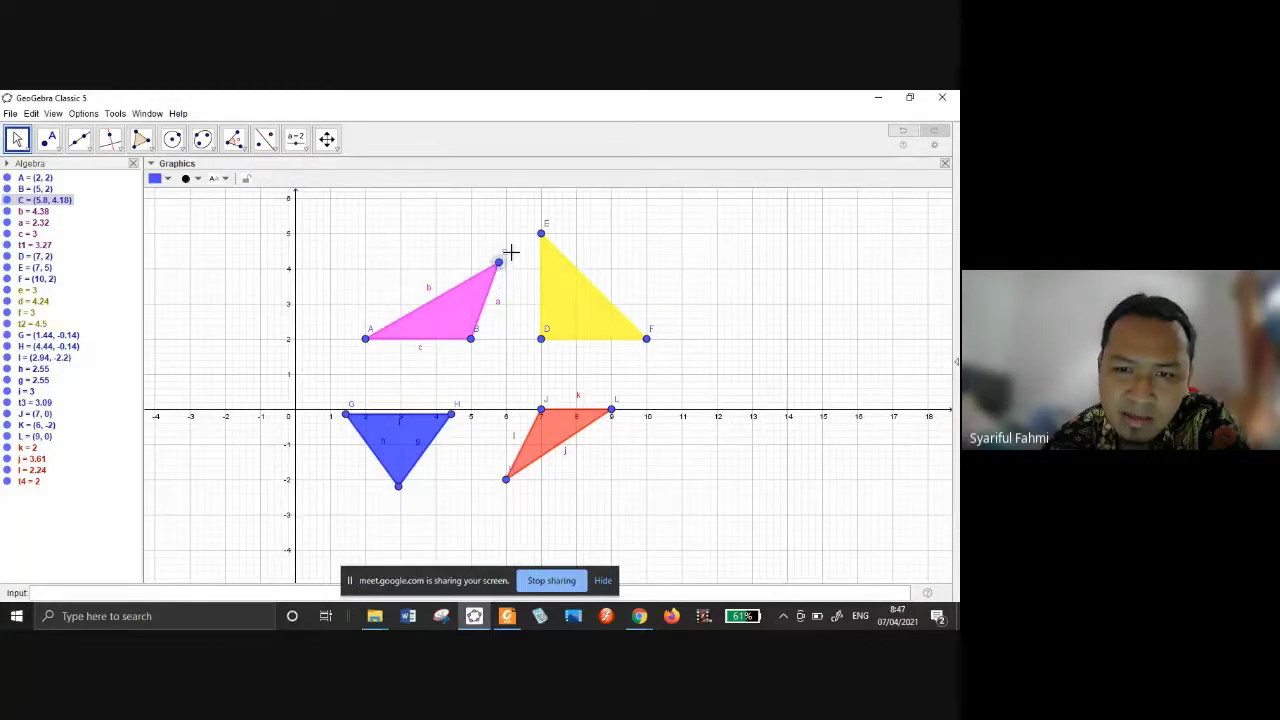
{"action": "left_click", "coordinate": [189, 178]}
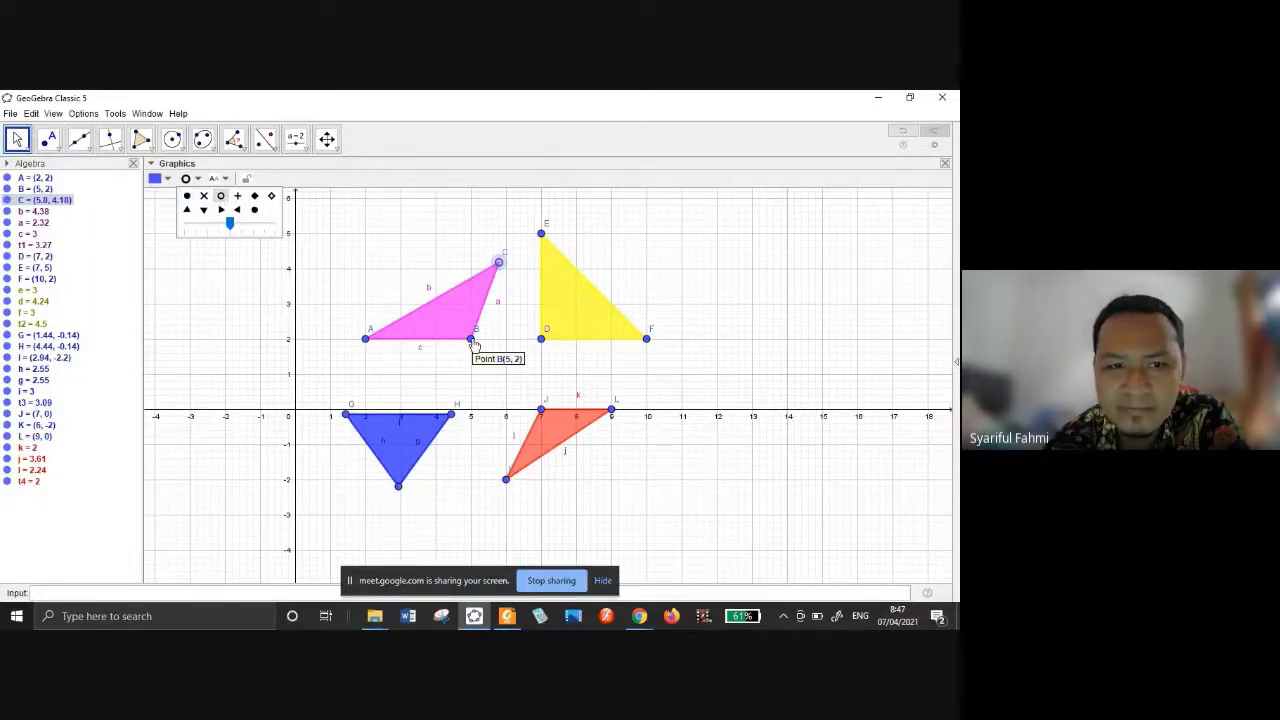
{"action": "left_click", "coordinate": [254, 197]}
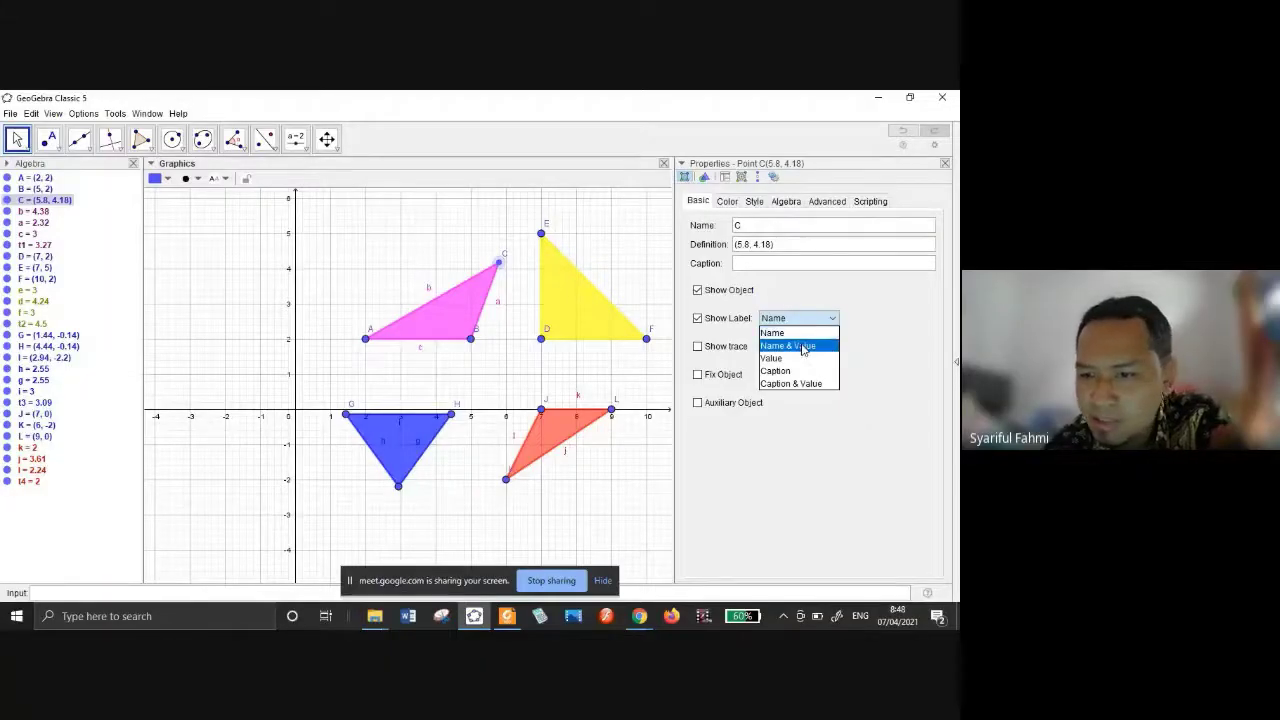
Set points C and D to show only their coordinates, (5.8, 4.18) and (7, 2), then close Properties.
{"action": "left_click", "coordinate": [800, 332]}
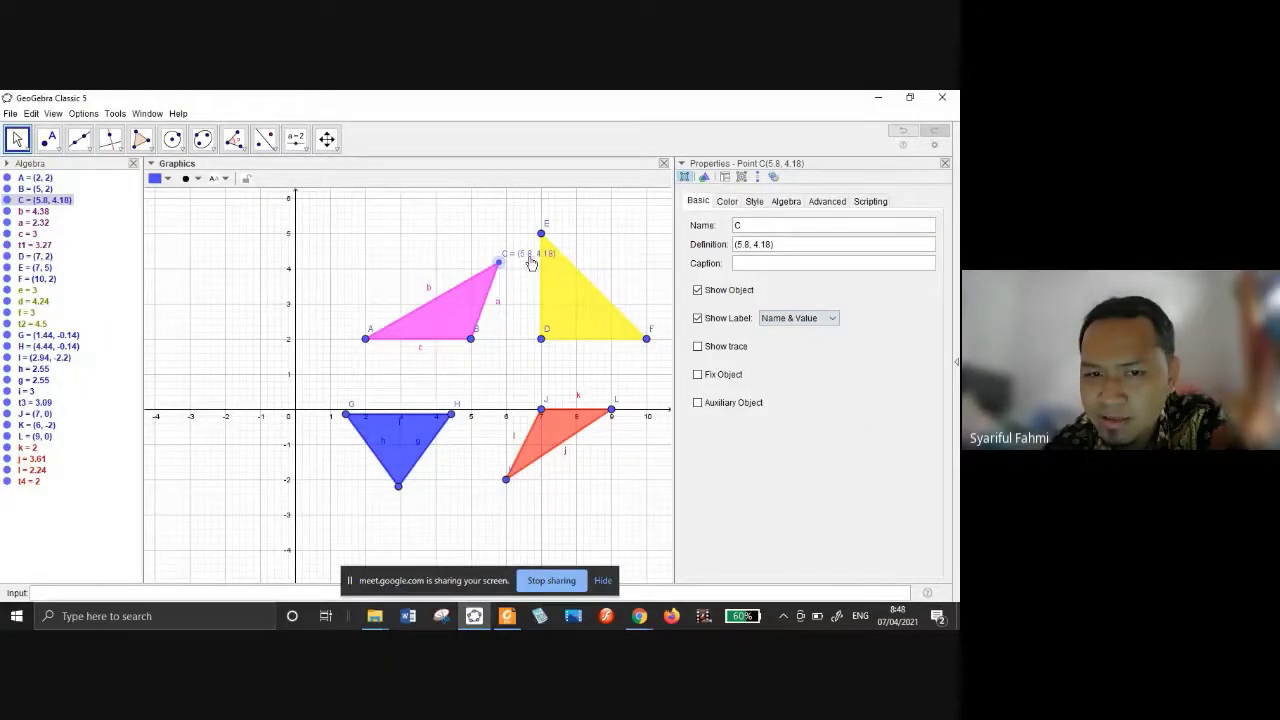
{"action": "left_click", "coordinate": [795, 318]}
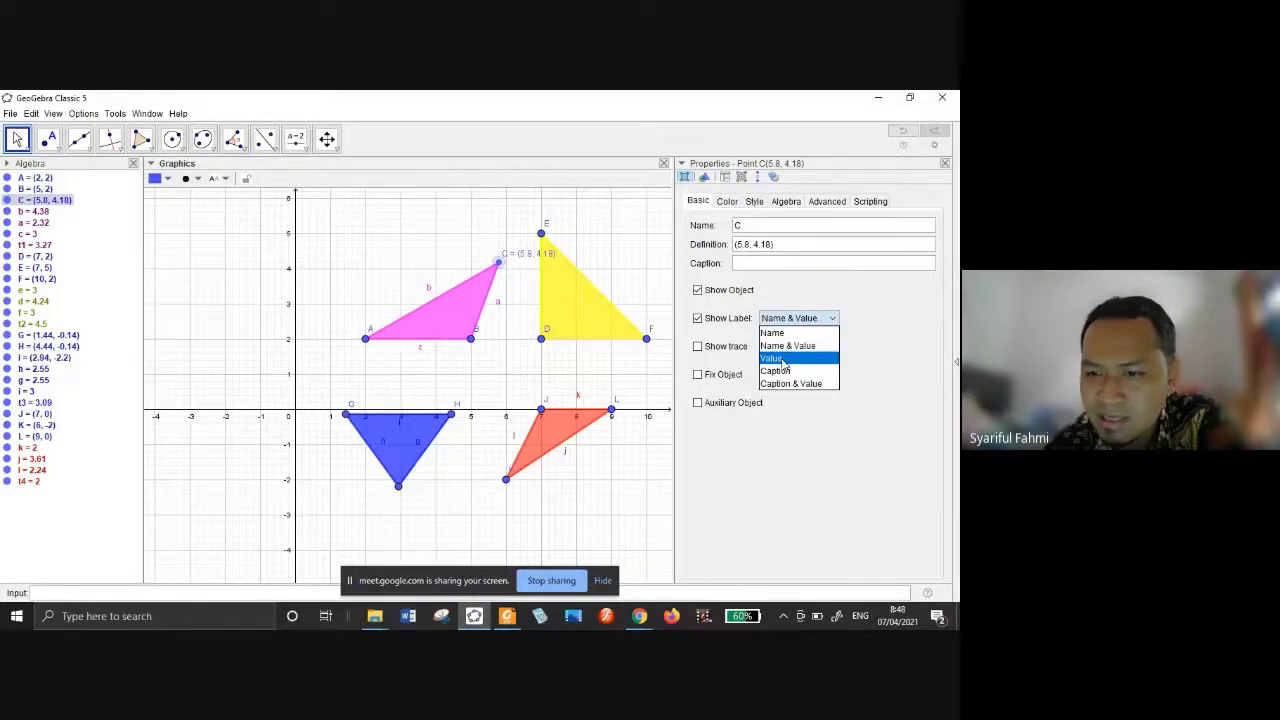
{"action": "left_click", "coordinate": [784, 360]}
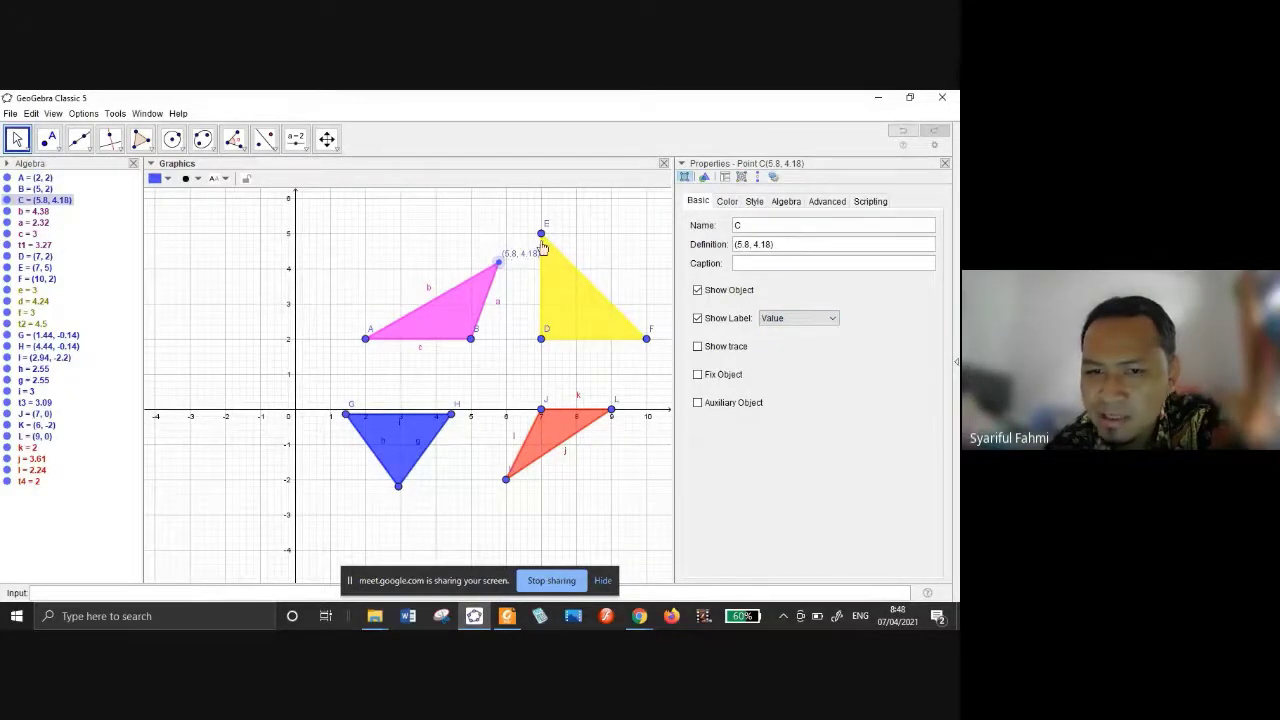
{"action": "left_click", "coordinate": [748, 224]}
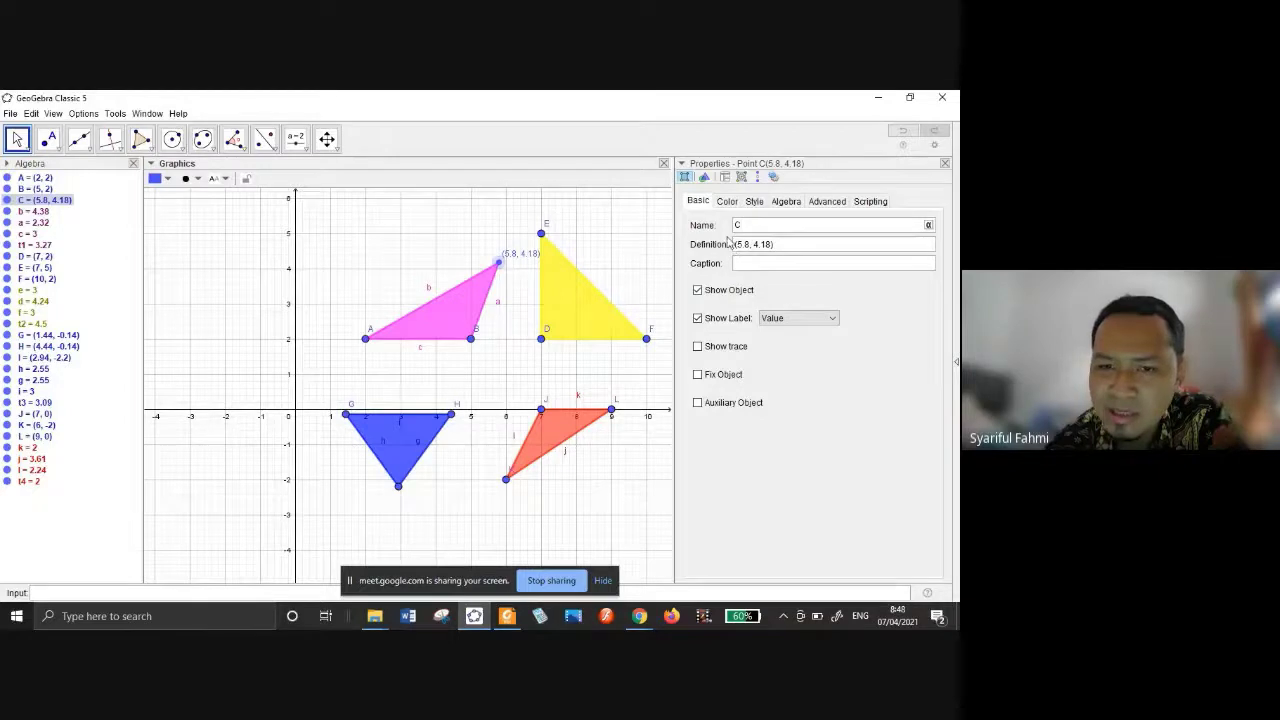
{"action": "left_click", "coordinate": [541, 340]}
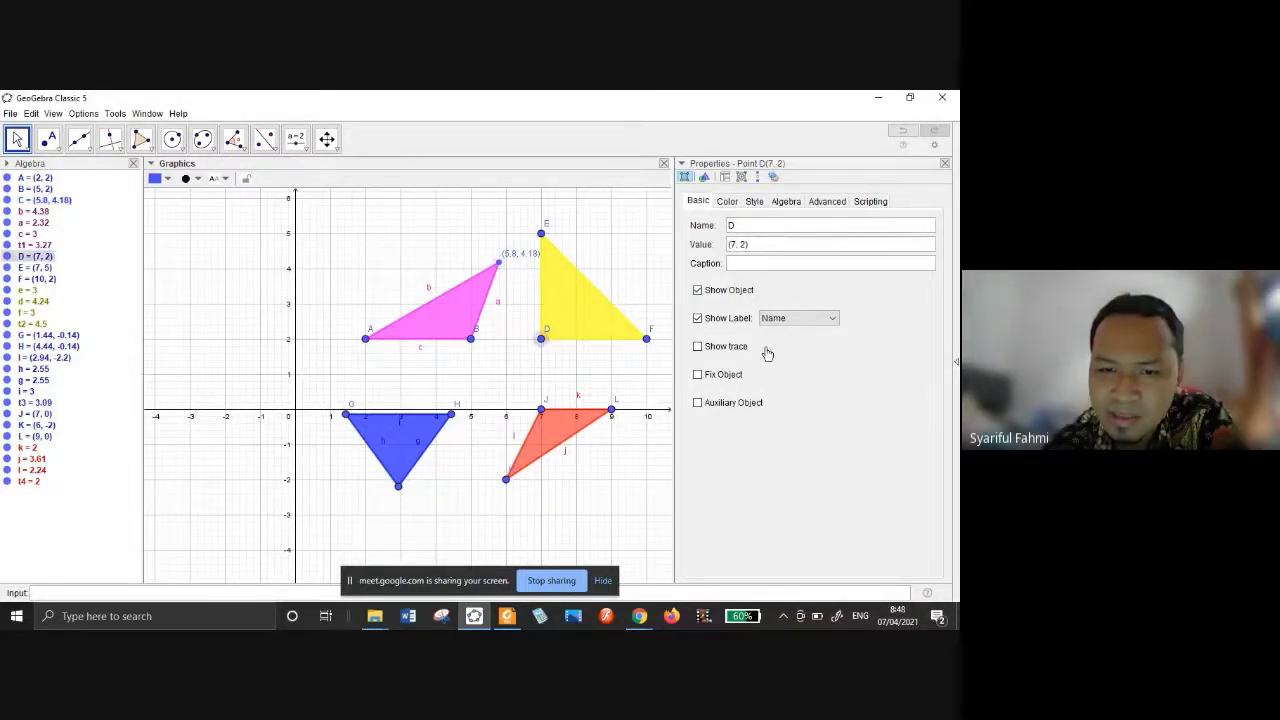
{"action": "left_click", "coordinate": [810, 320]}
{"action": "left_click", "coordinate": [800, 358]}
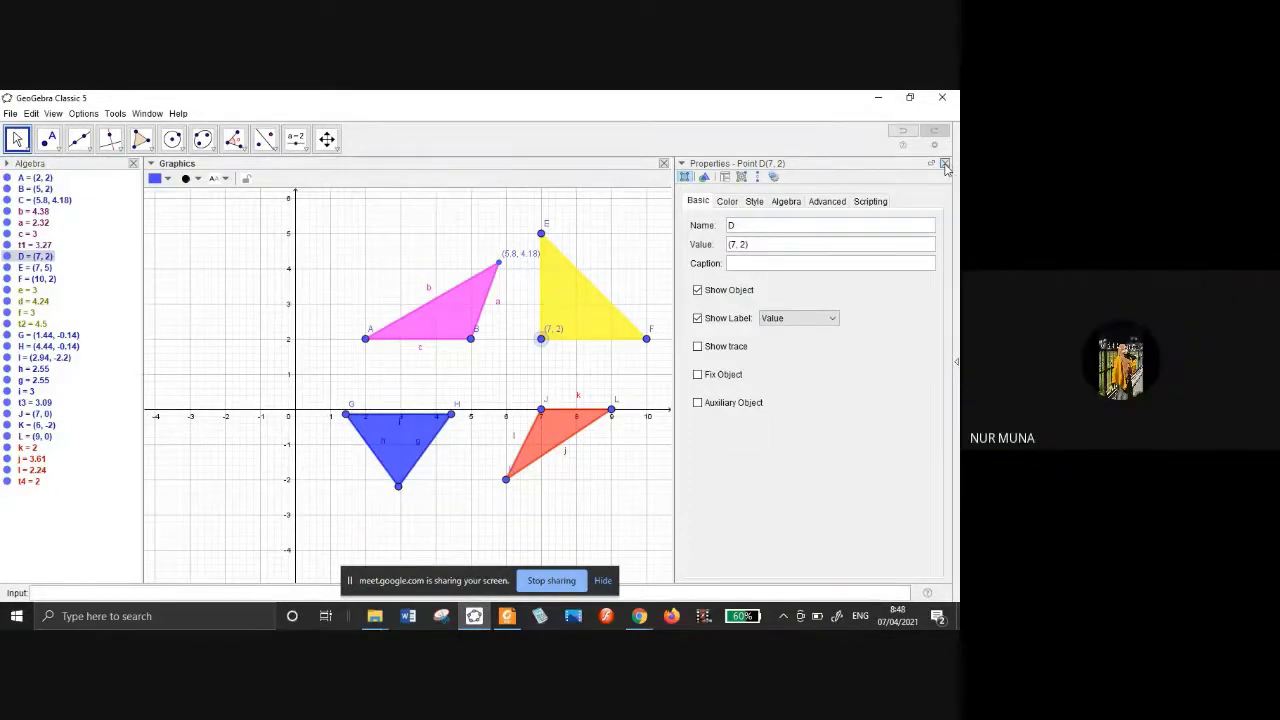
{"action": "left_click", "coordinate": [945, 164]}
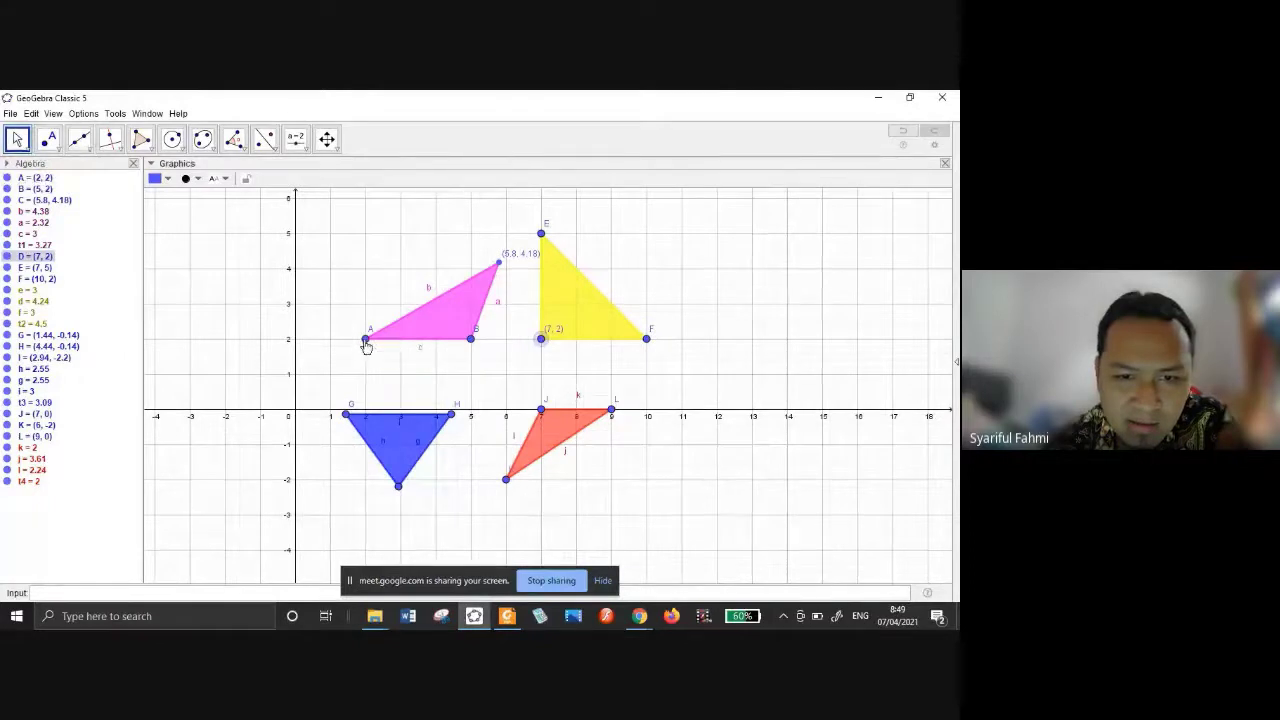
Label point A as A = (2, 2), move the label above-left, and close its properties.
{"action": "right_click", "coordinate": [366, 342]}
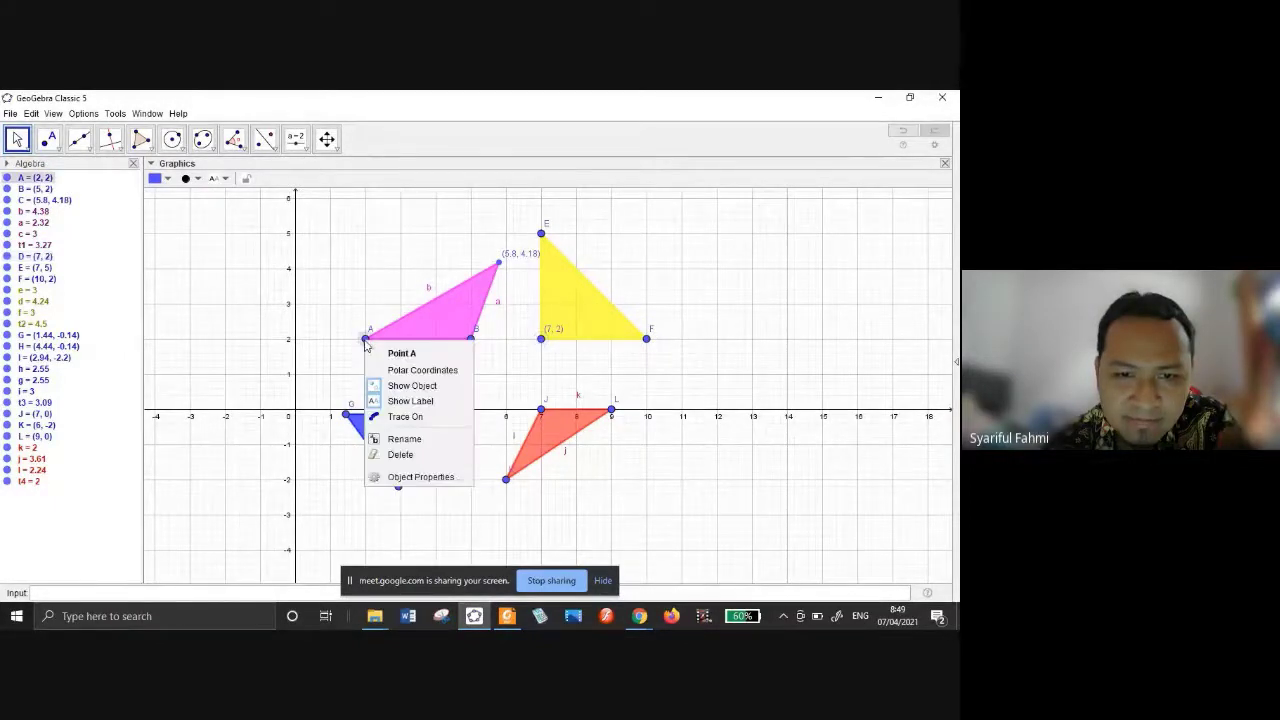
{"action": "left_click", "coordinate": [421, 477]}
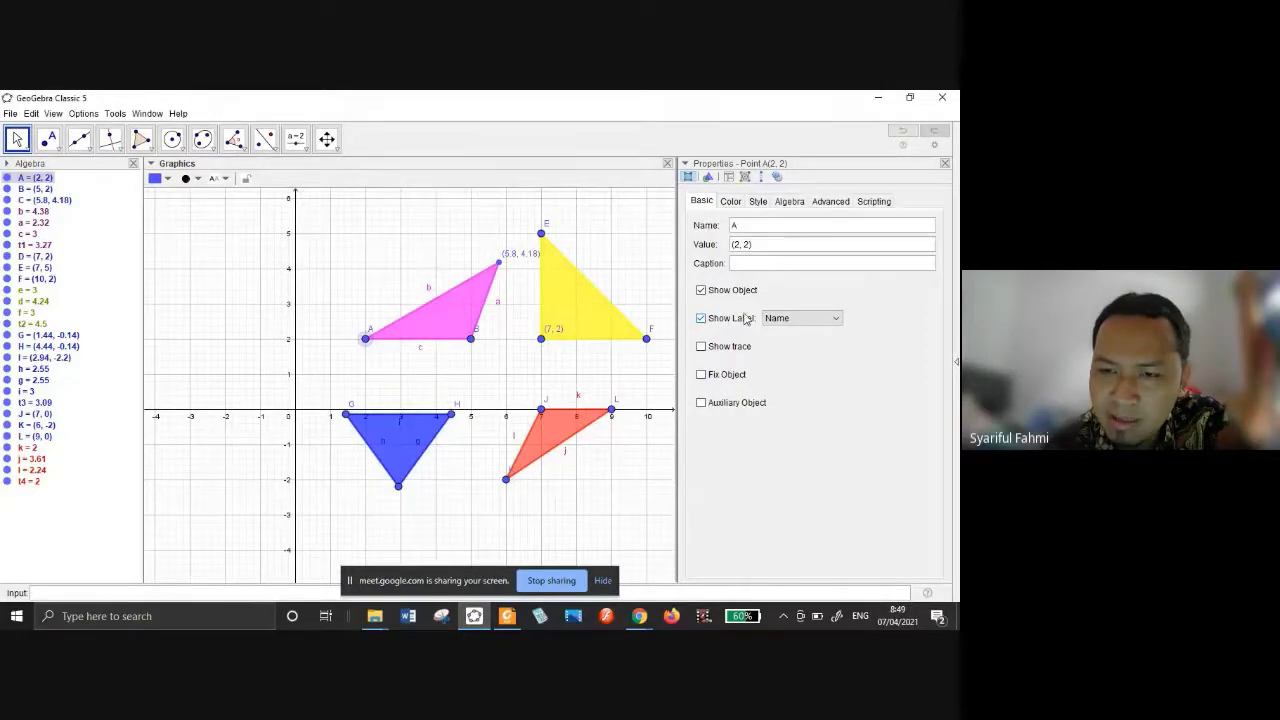
{"action": "left_click", "coordinate": [701, 318]}
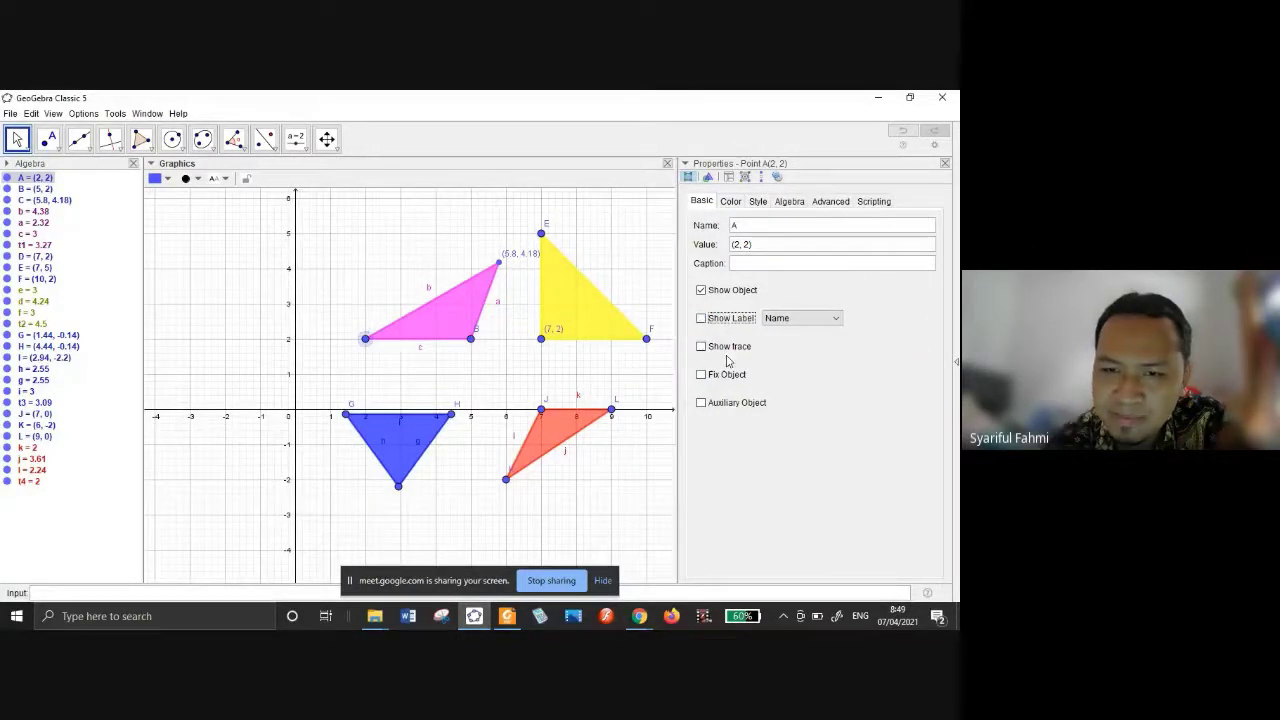
{"action": "left_click", "coordinate": [701, 319]}
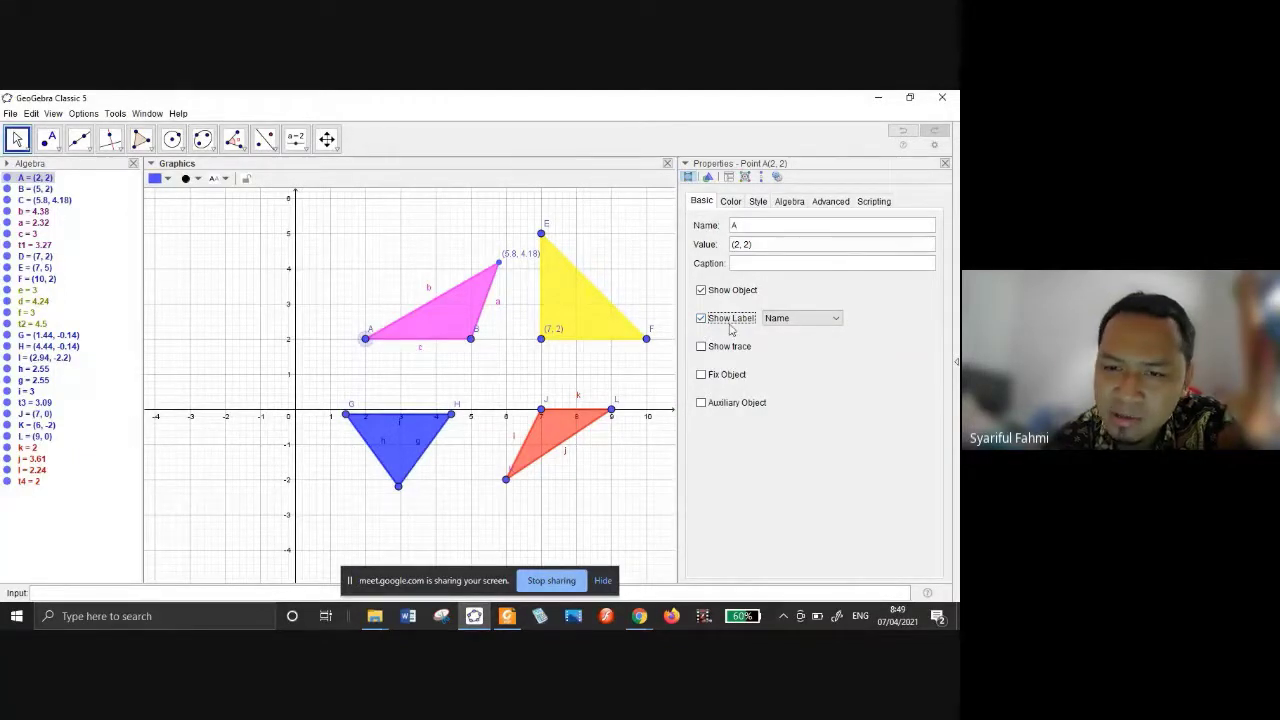
{"action": "left_click", "coordinate": [834, 322]}
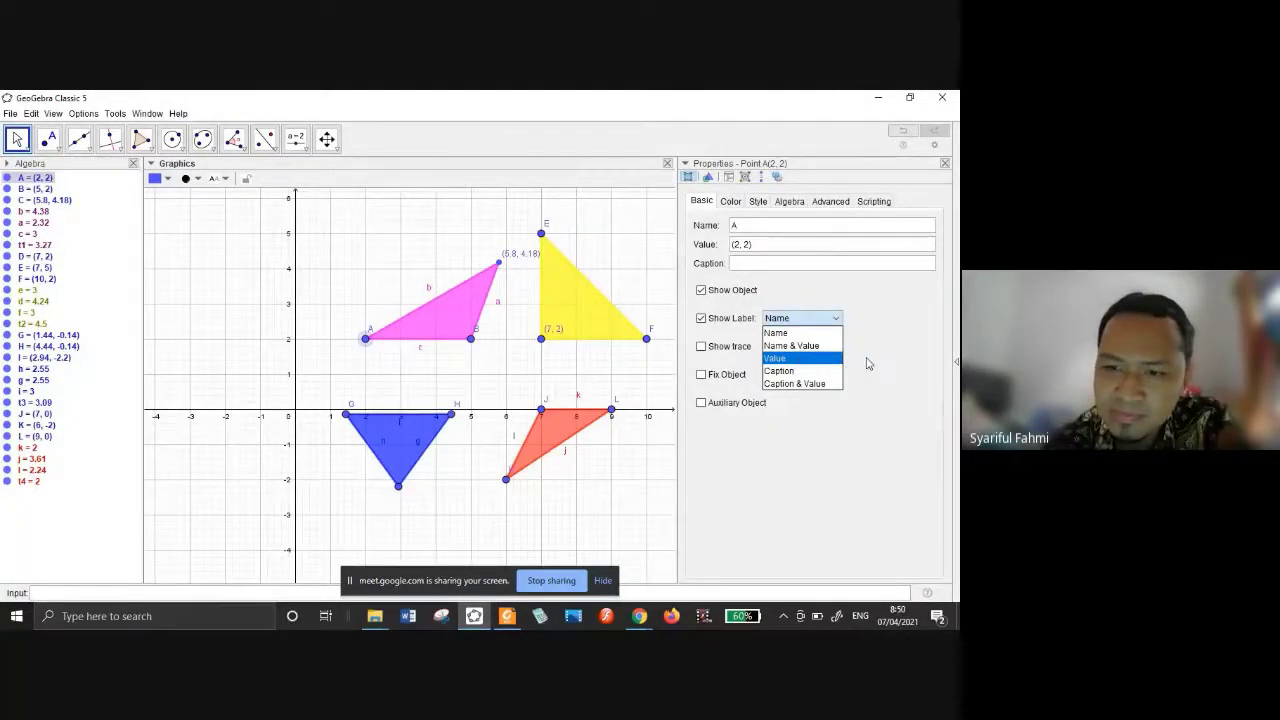
{"action": "key", "text": "Return"}
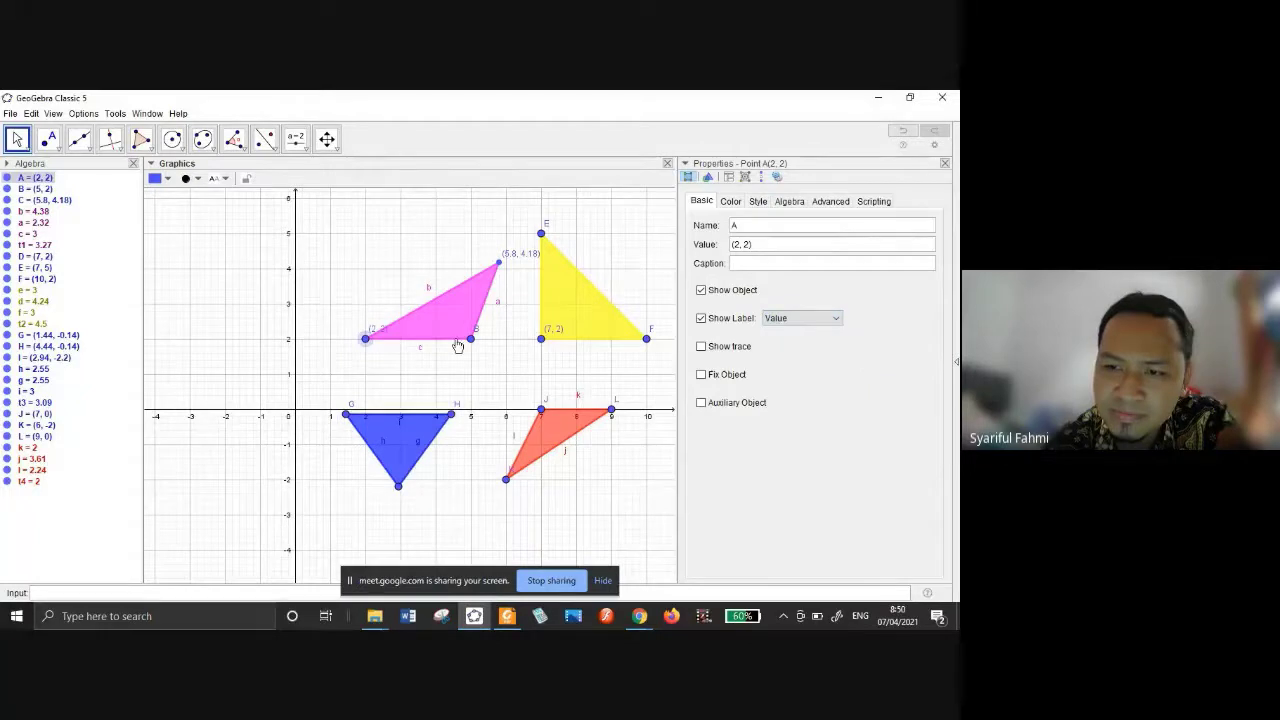
{"action": "left_click", "coordinate": [805, 320]}
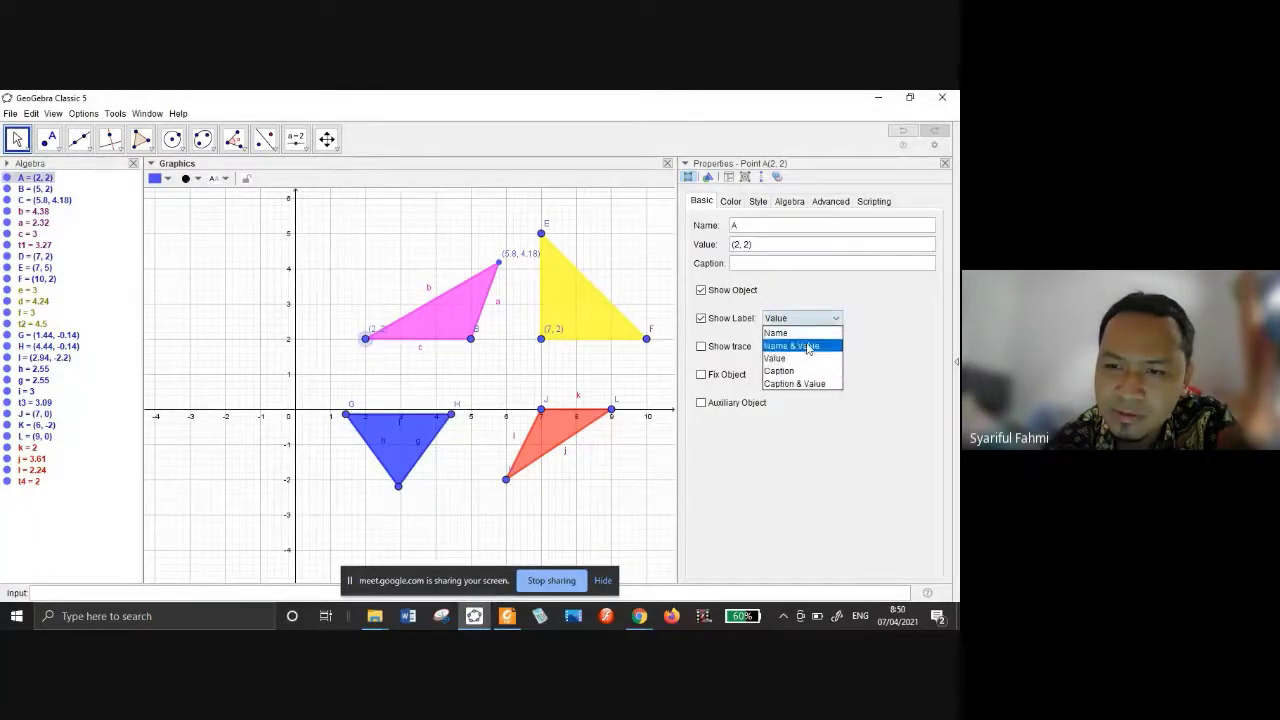
{"action": "left_click", "coordinate": [806, 345]}
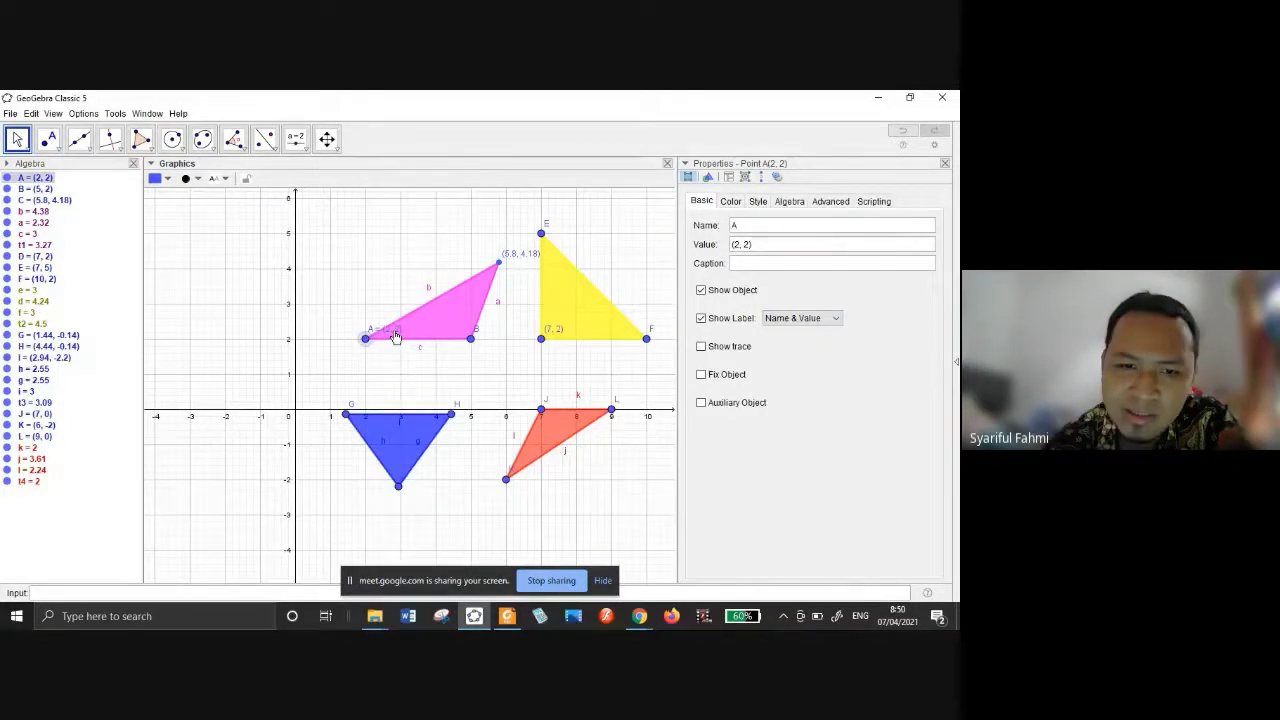
{"action": "left_click_drag", "start_coordinate": [392, 333], "coordinate": [342, 347]}
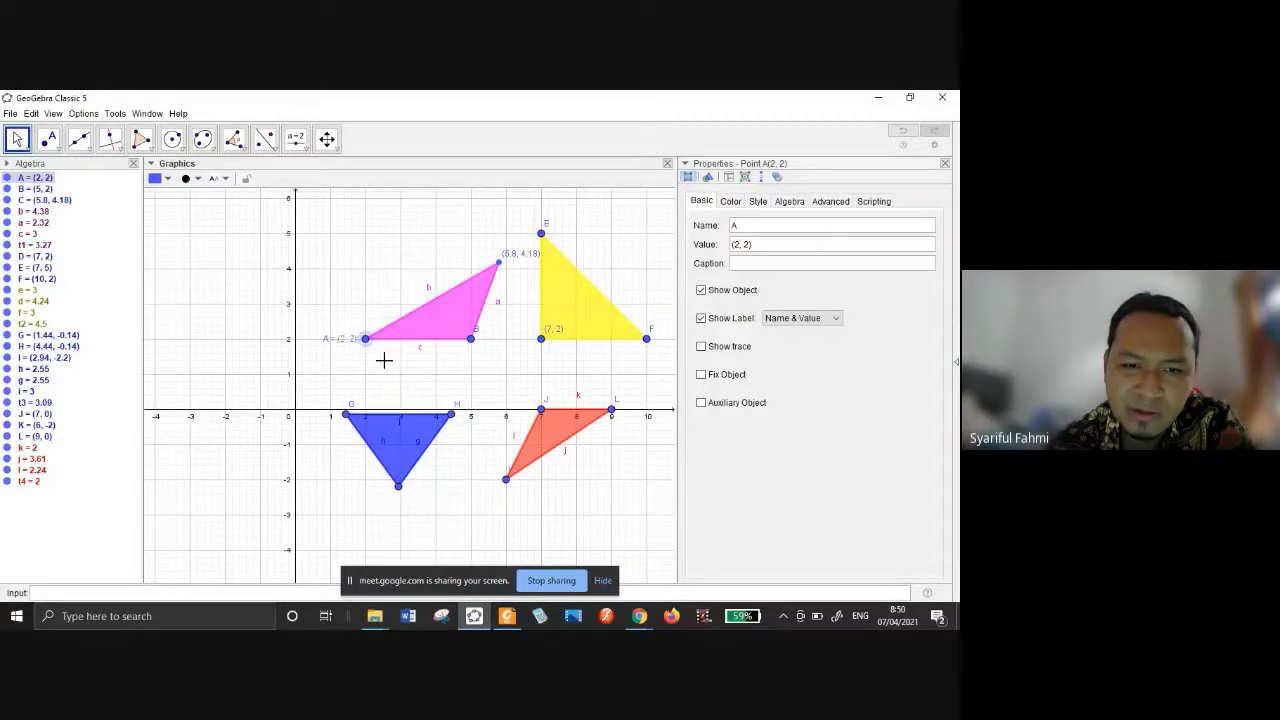
{"action": "left_click", "coordinate": [945, 164]}
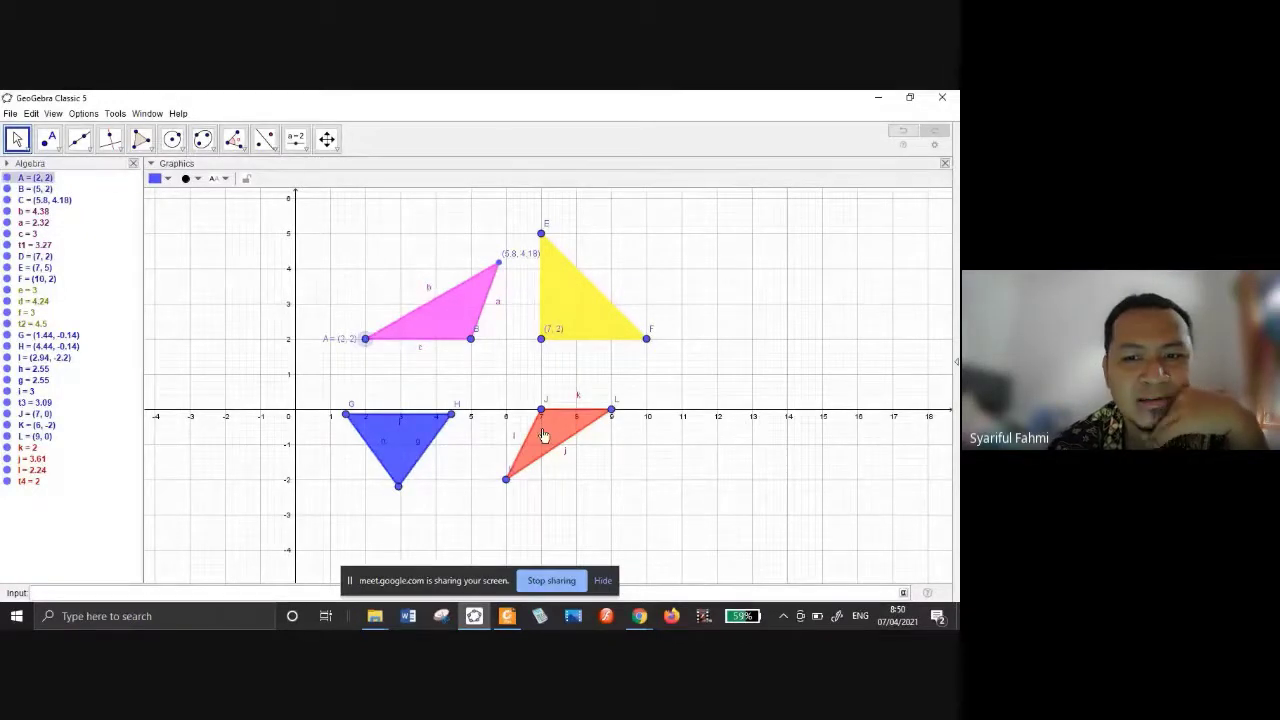
Build a regular pentagon on (11, 1) and (14, 1) with Regular Polygon, cancelling the stray point.
{"action": "left_click", "coordinate": [148, 148]}
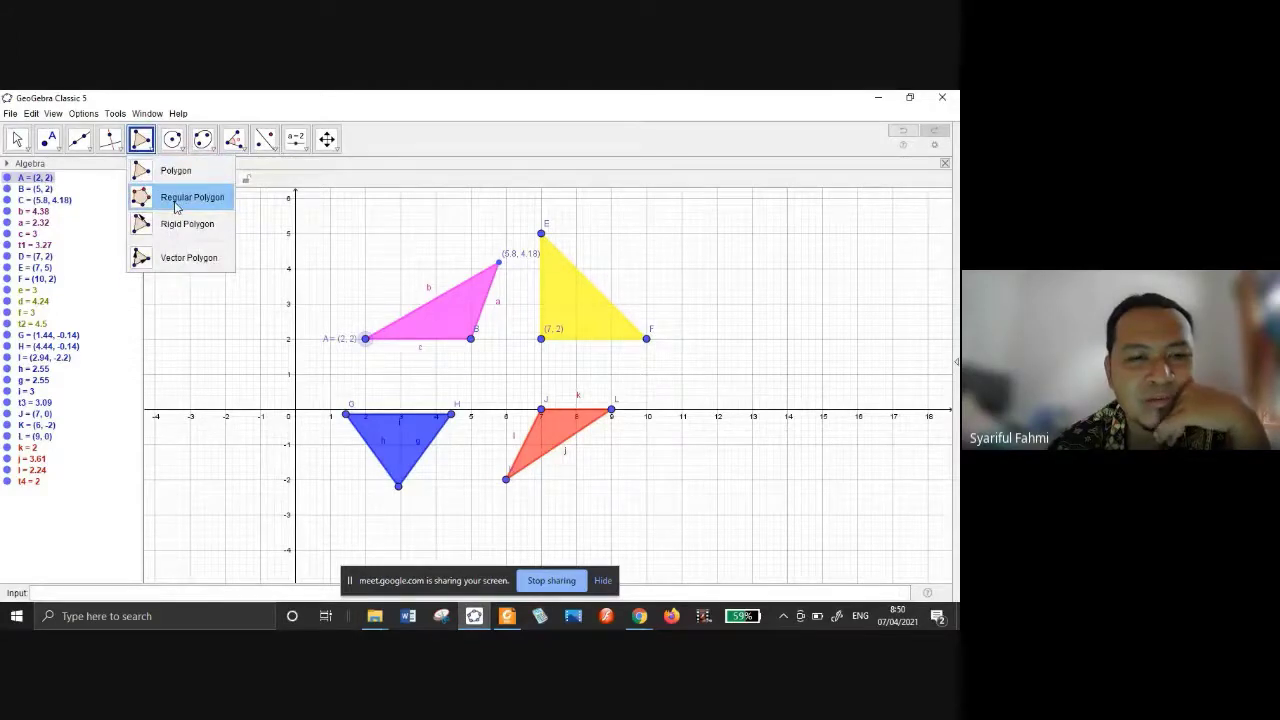
{"action": "left_click", "coordinate": [176, 200]}
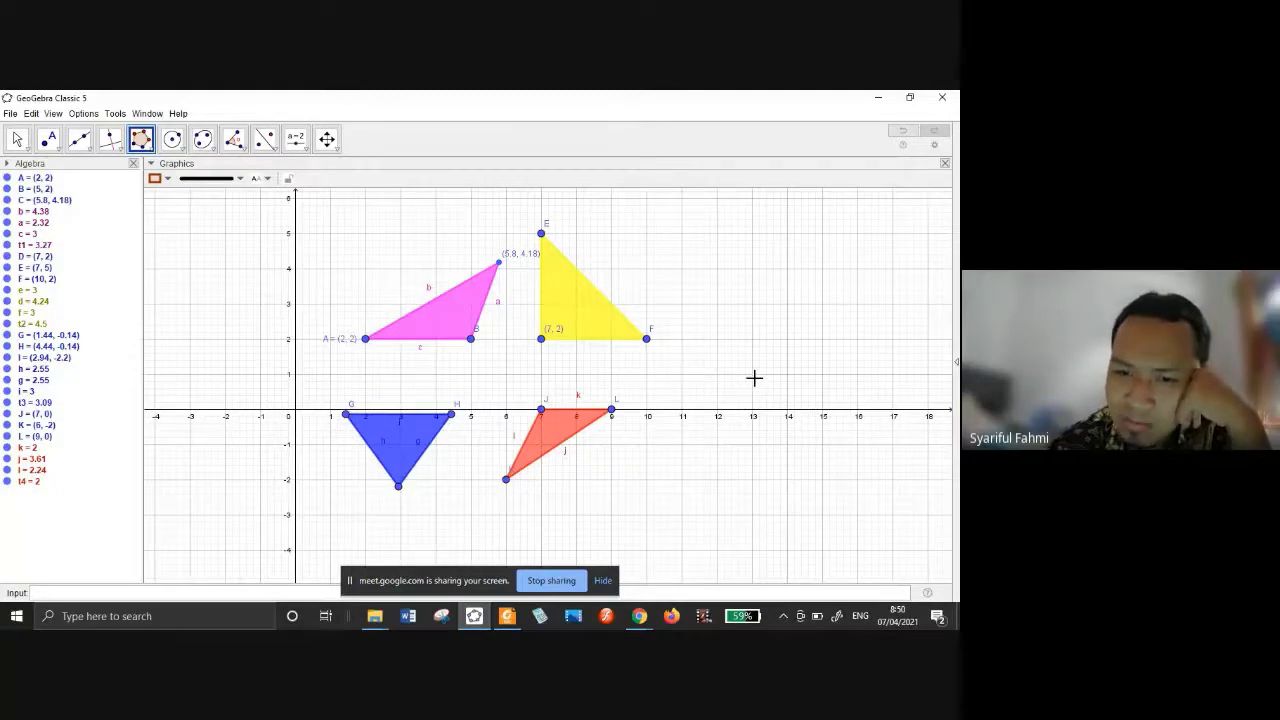
{"action": "left_click", "coordinate": [681, 374]}
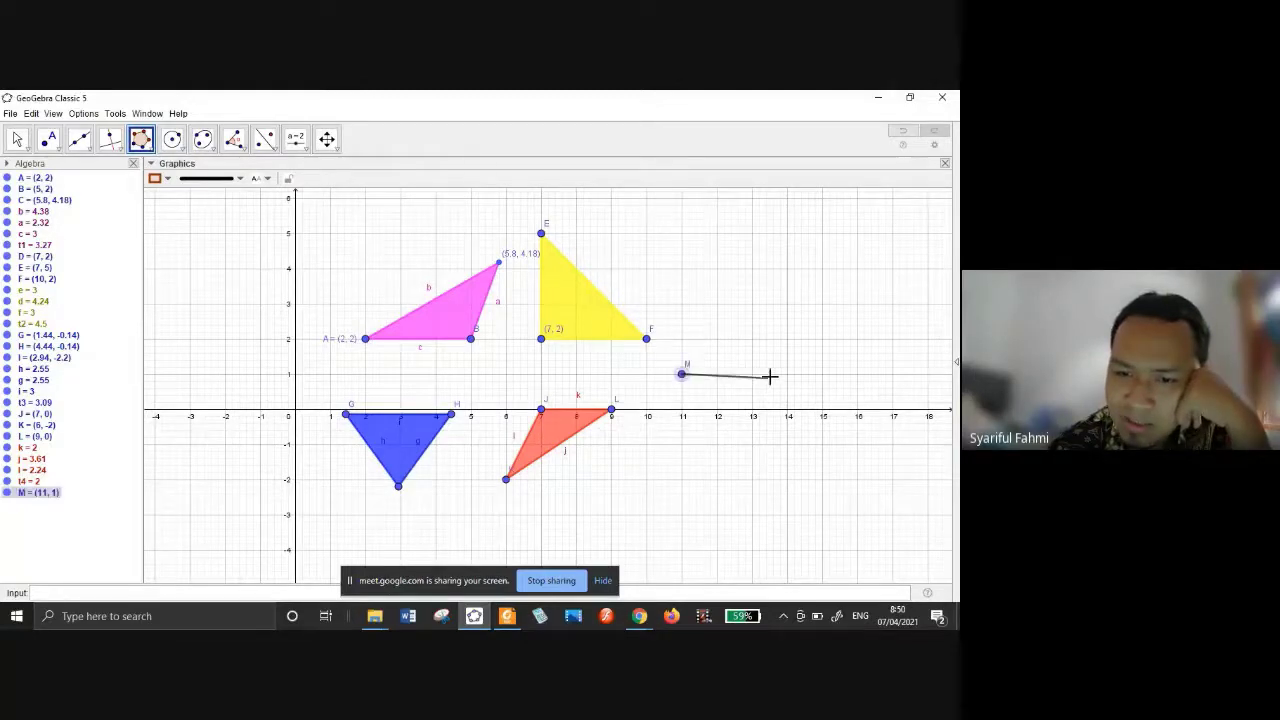
{"action": "left_click", "coordinate": [788, 374]}
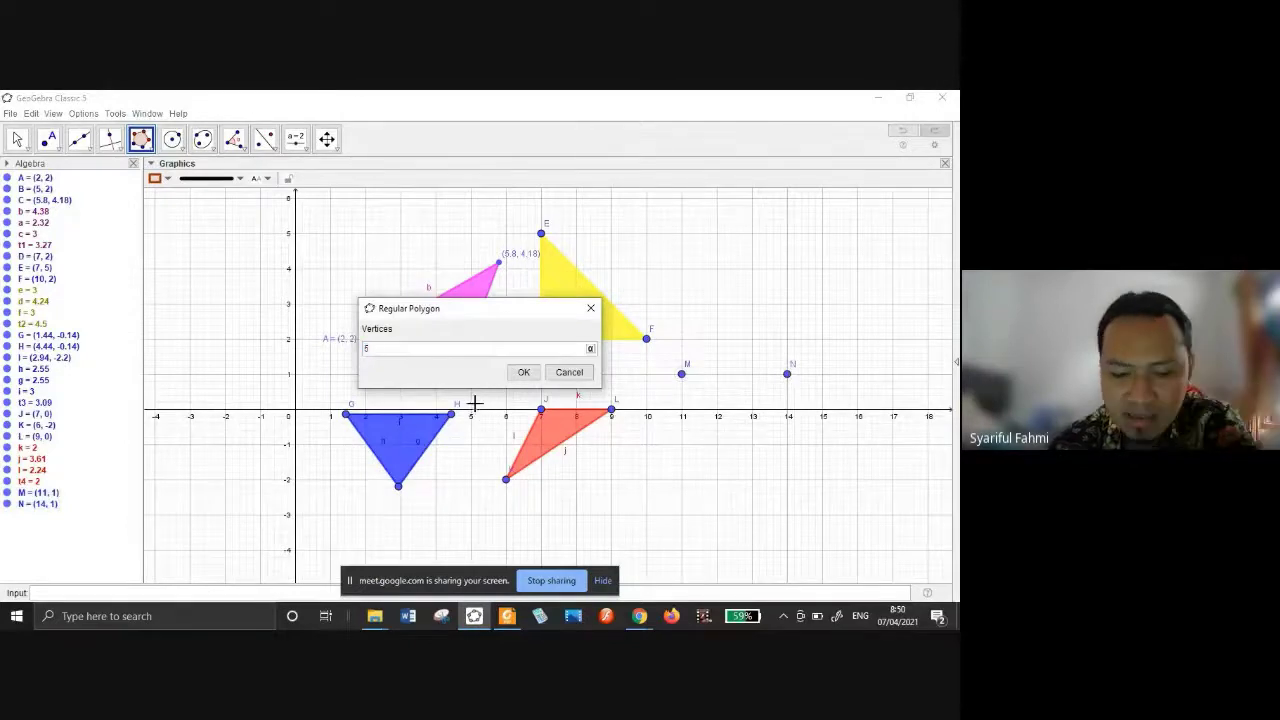
{"action": "left_click", "coordinate": [524, 372]}
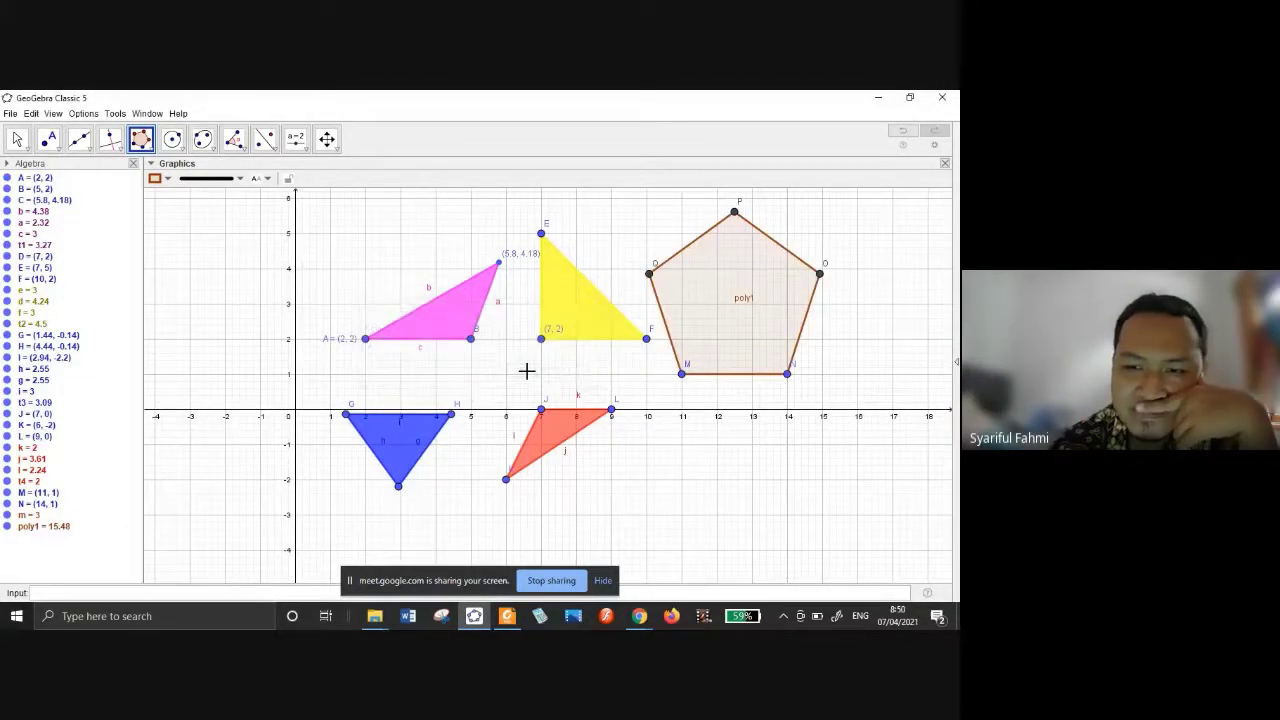
{"action": "left_click", "coordinate": [745, 297]}
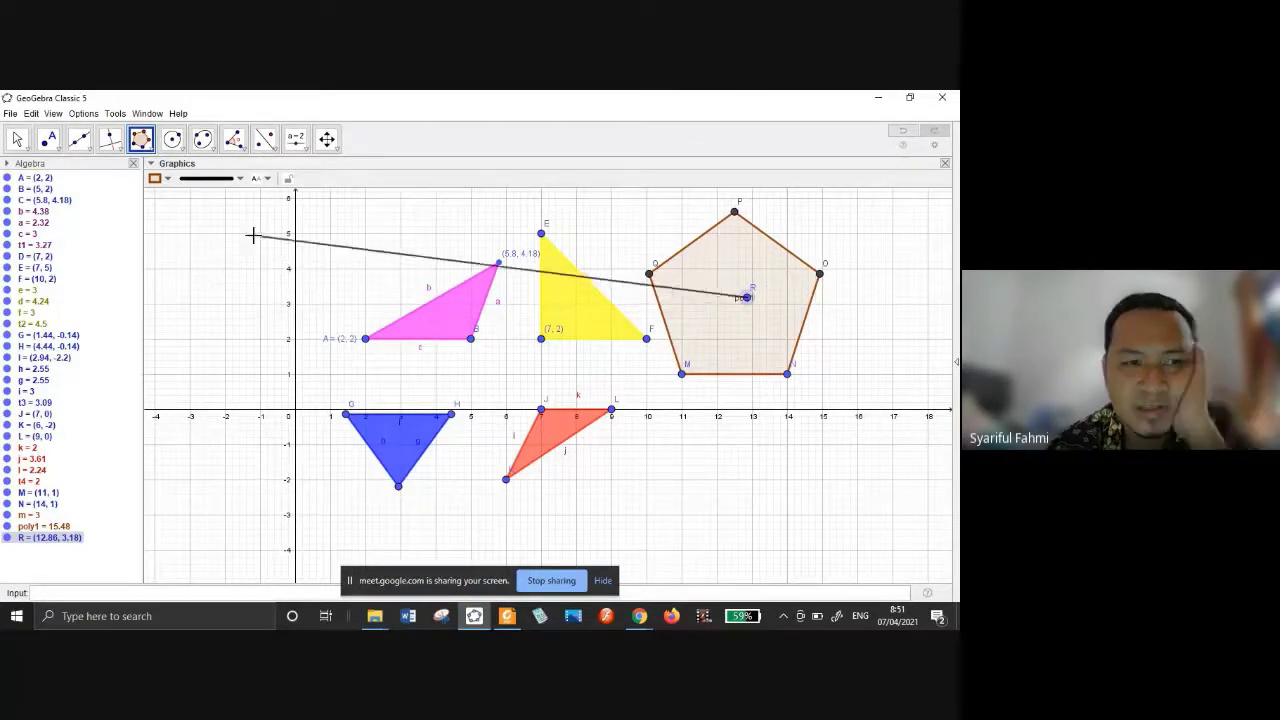
{"action": "key", "text": "Escape"}
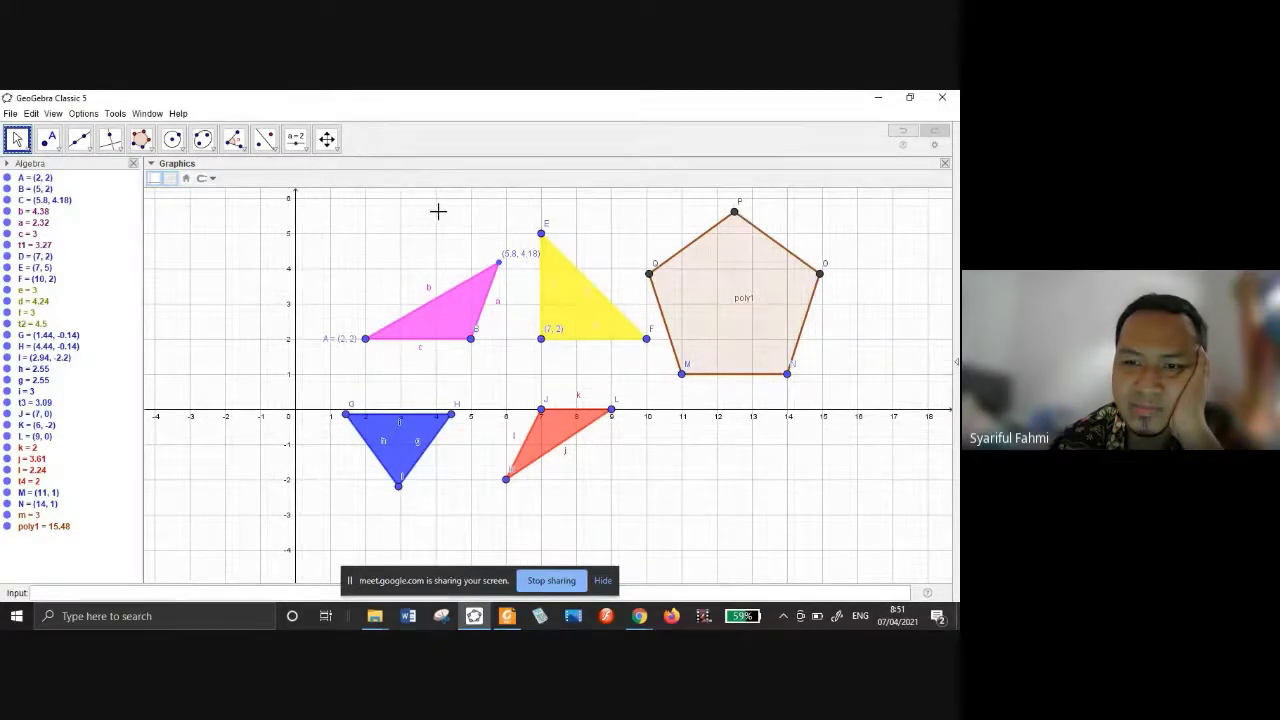
Reselect the ordinary Polygon tool, then expand the slider and text tool group.
{"action": "left_click", "coordinate": [140, 139]}
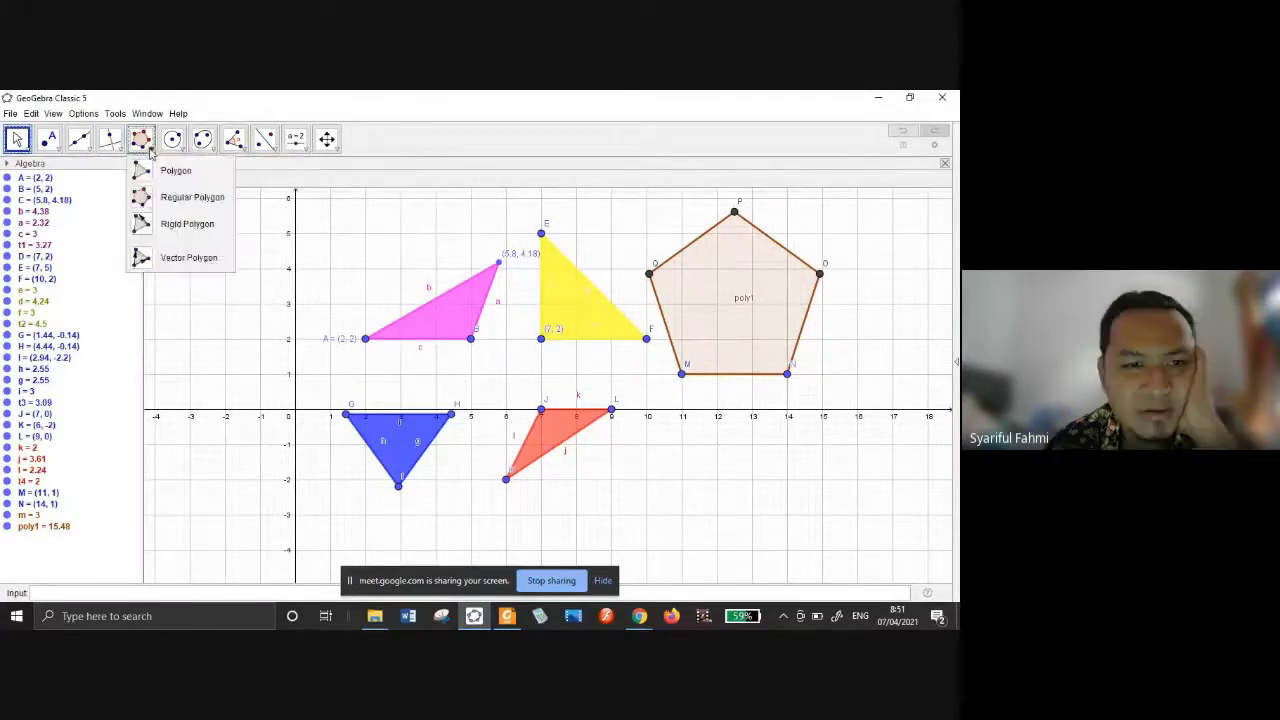
{"action": "left_click", "coordinate": [158, 172]}
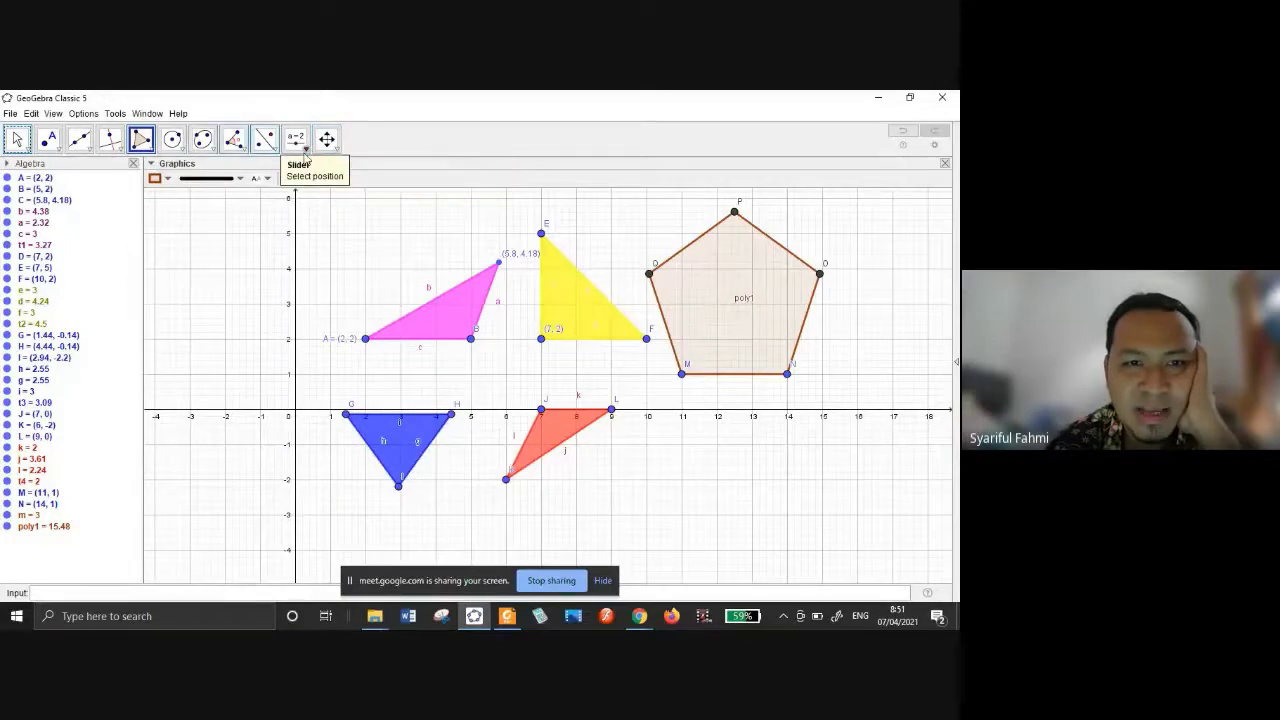
{"action": "left_click", "coordinate": [305, 150]}
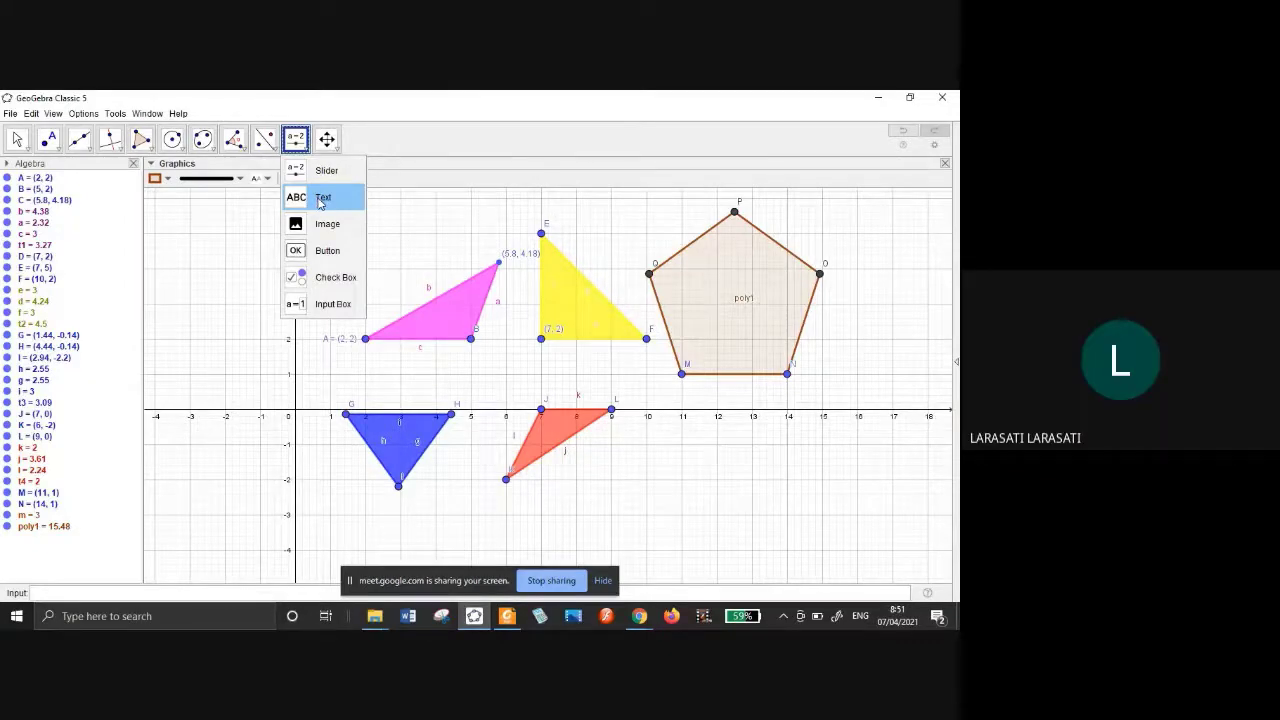
Add the text caption 'Segitiga sembarang' below the pink triangle.
{"action": "left_click", "coordinate": [328, 199]}
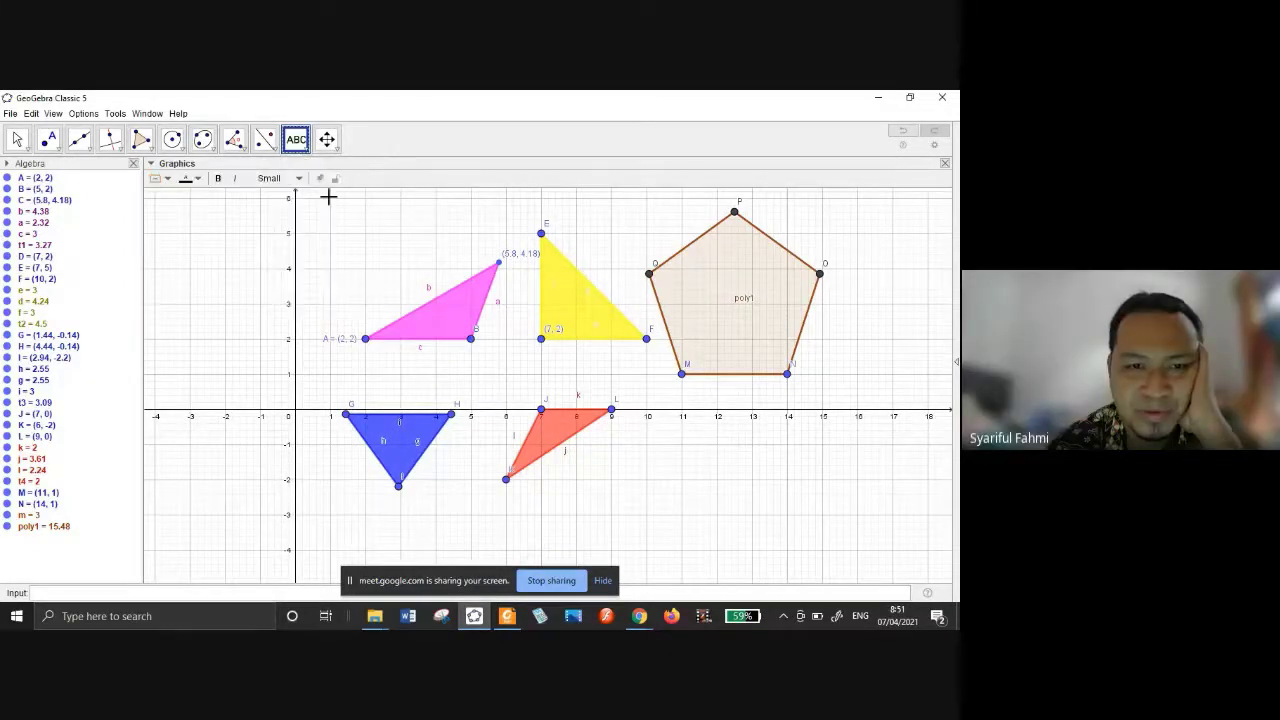
{"action": "left_click", "coordinate": [394, 370]}
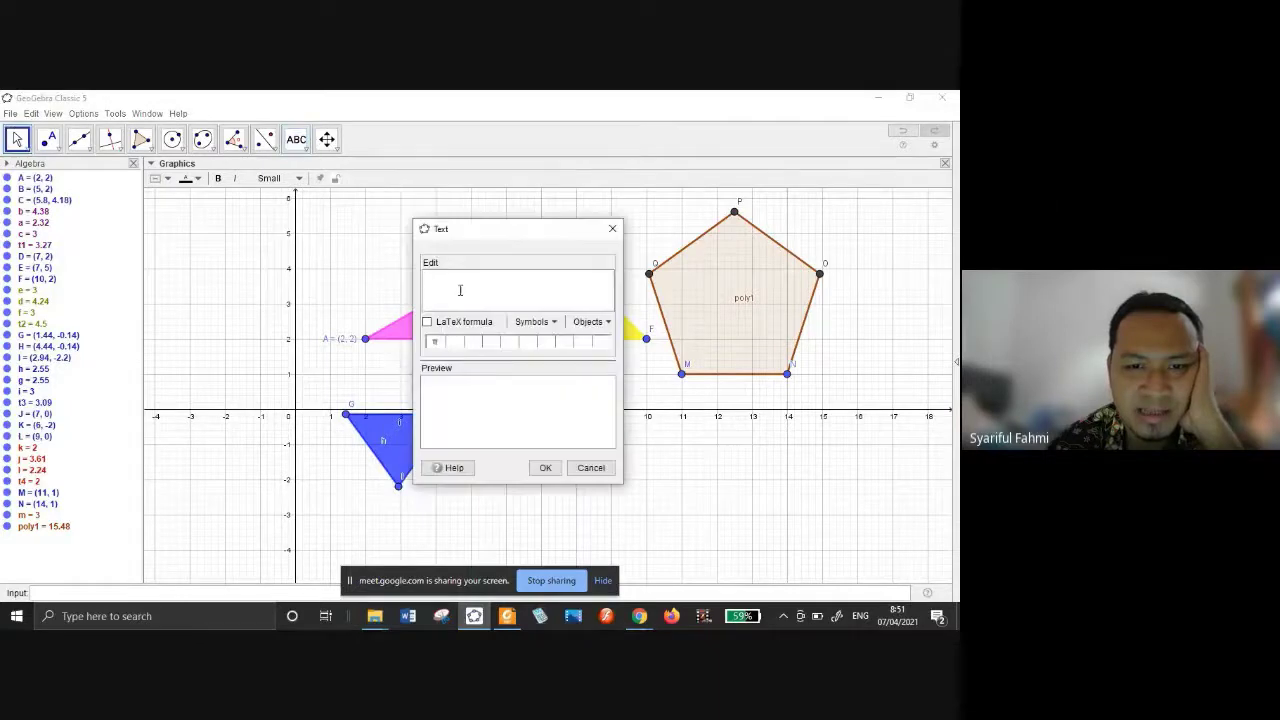
{"action": "type", "text": "Segitiga"}
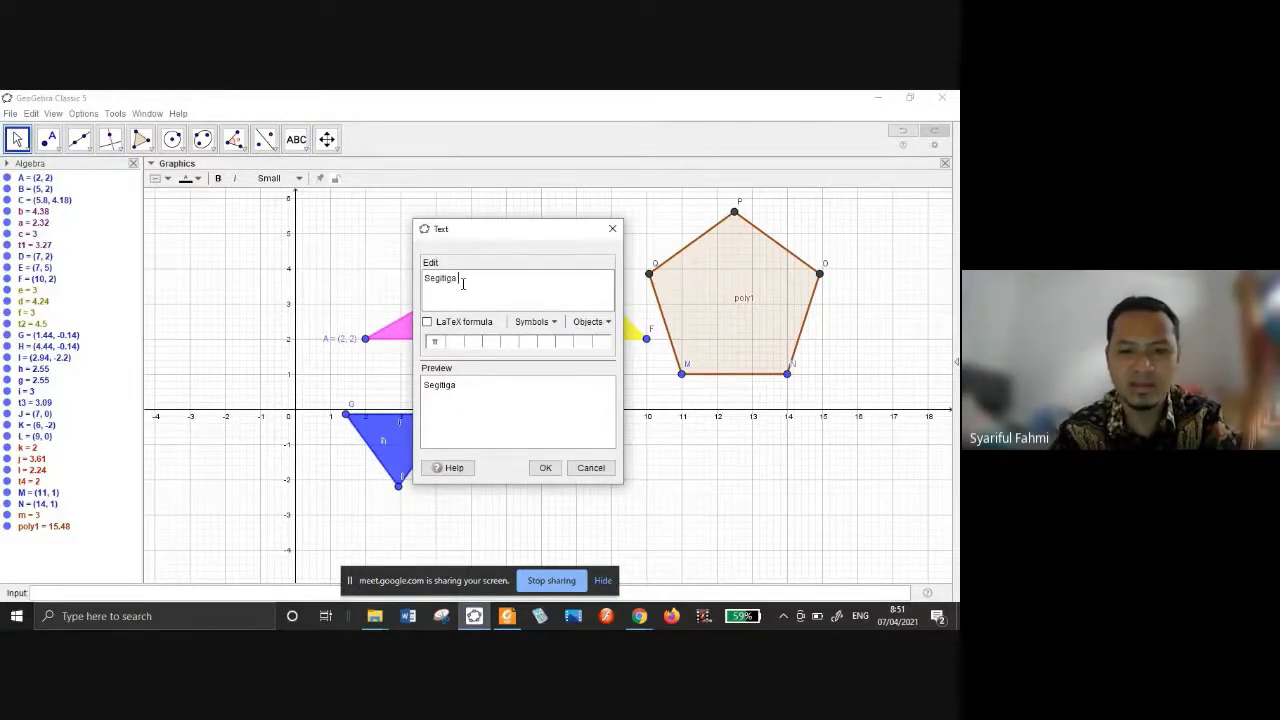
{"action": "type", "text": " sembaran"}
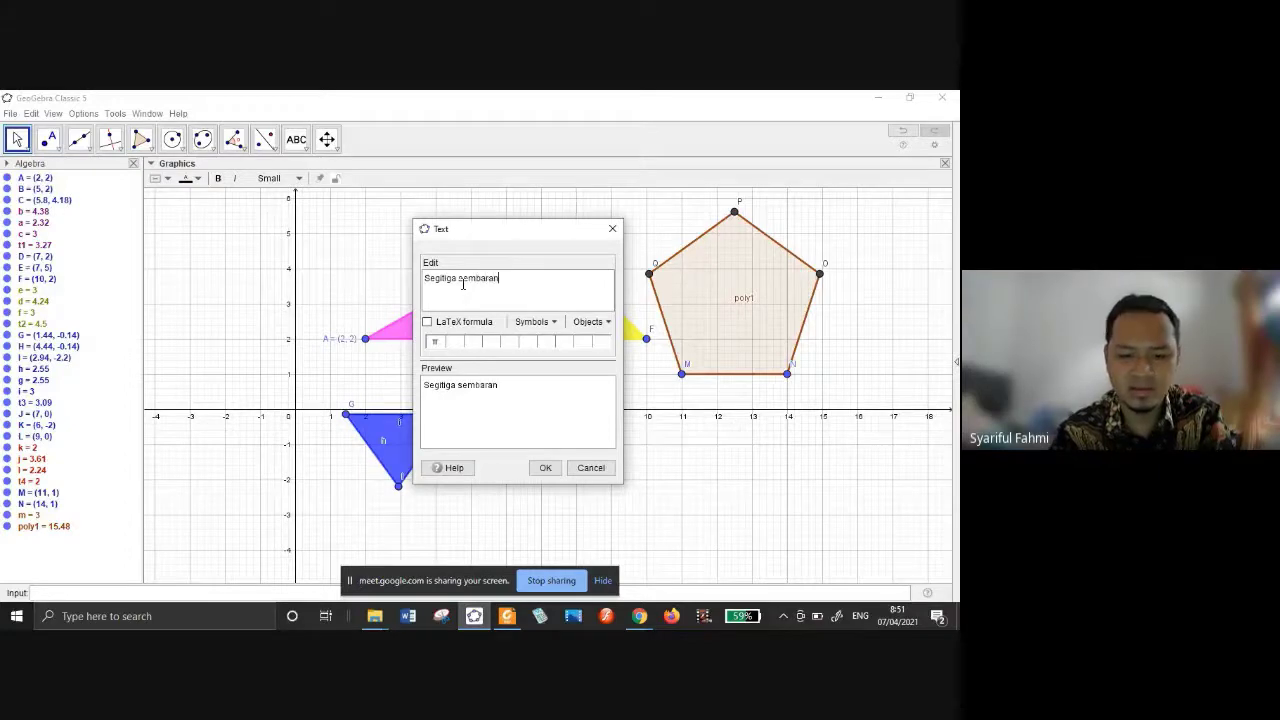
{"action": "type", "text": "g"}
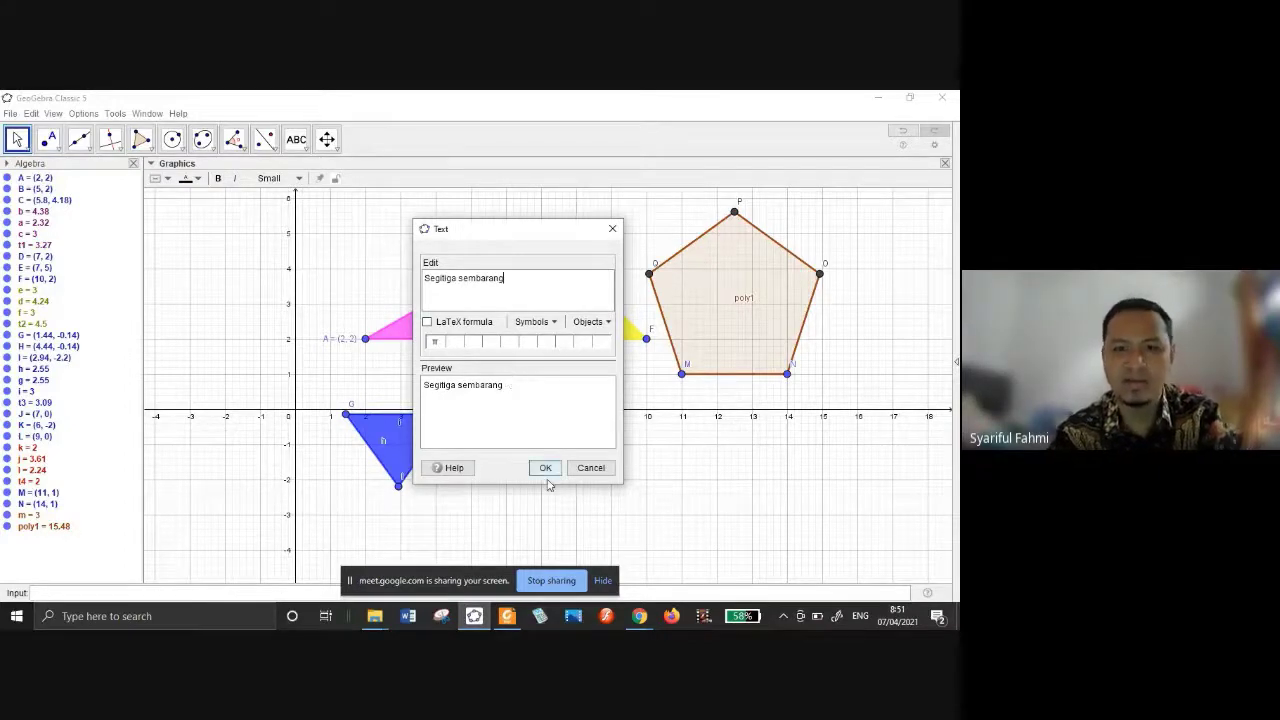
{"action": "left_click", "coordinate": [545, 467]}
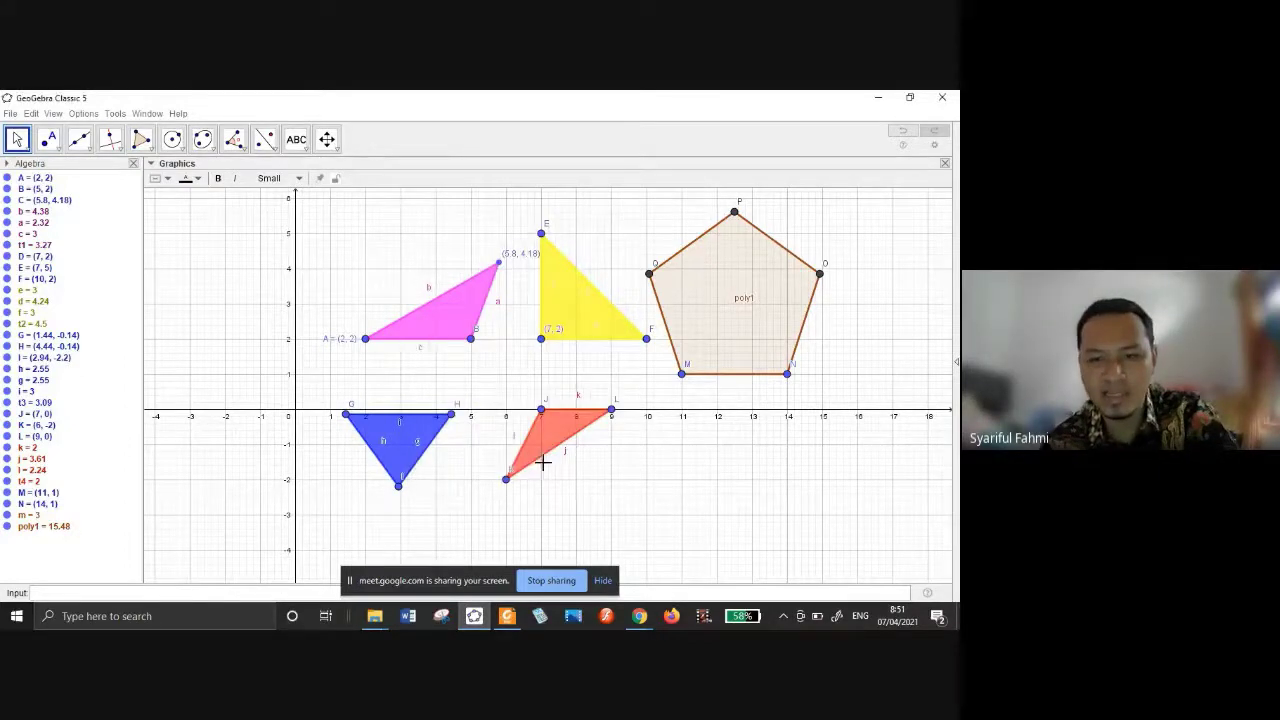
{"action": "left_click", "coordinate": [436, 376]}
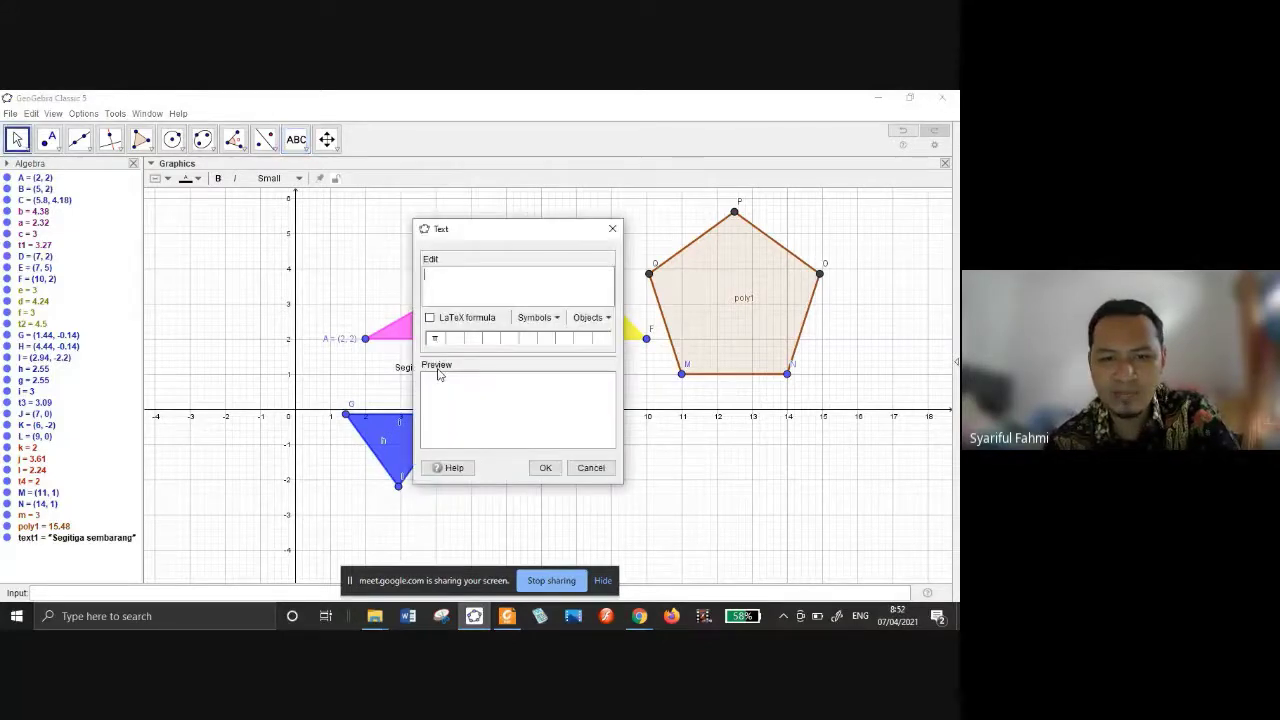
{"action": "key", "text": "Escape"}
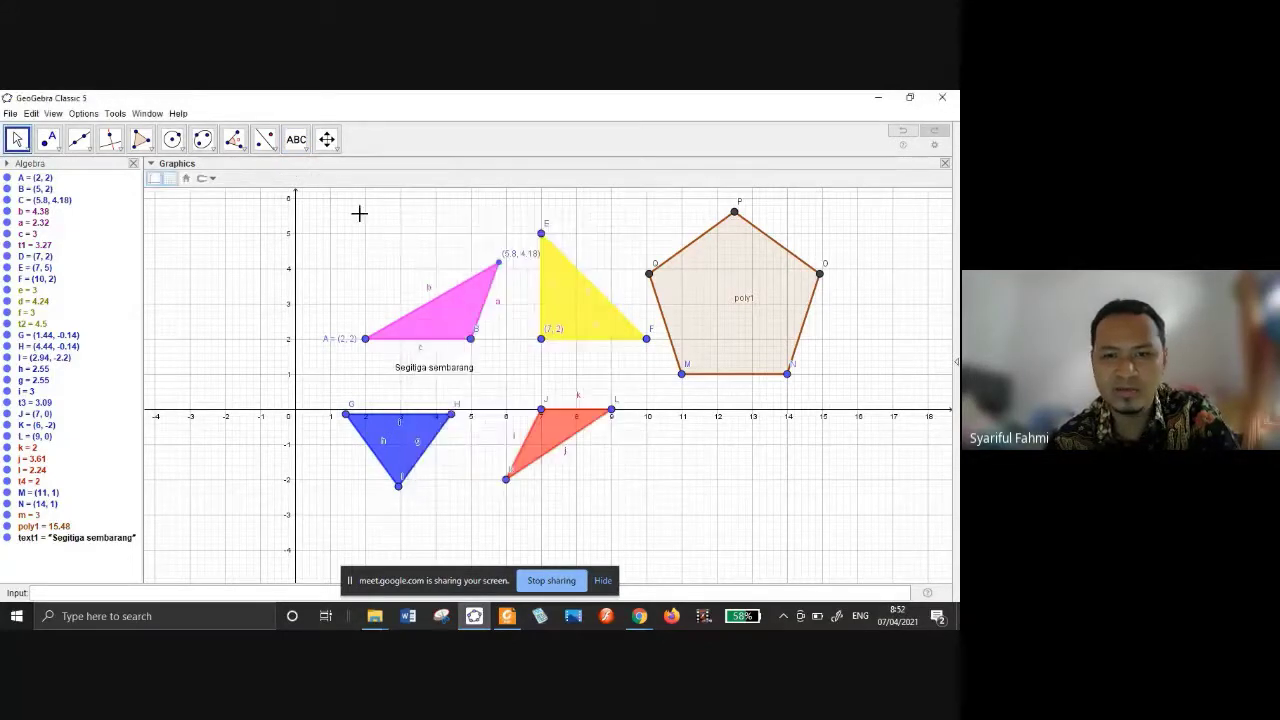
Give the Segitiga sembarang caption an orange background and black text.
{"action": "left_click_drag", "start_coordinate": [414, 373], "coordinate": [400, 369]}
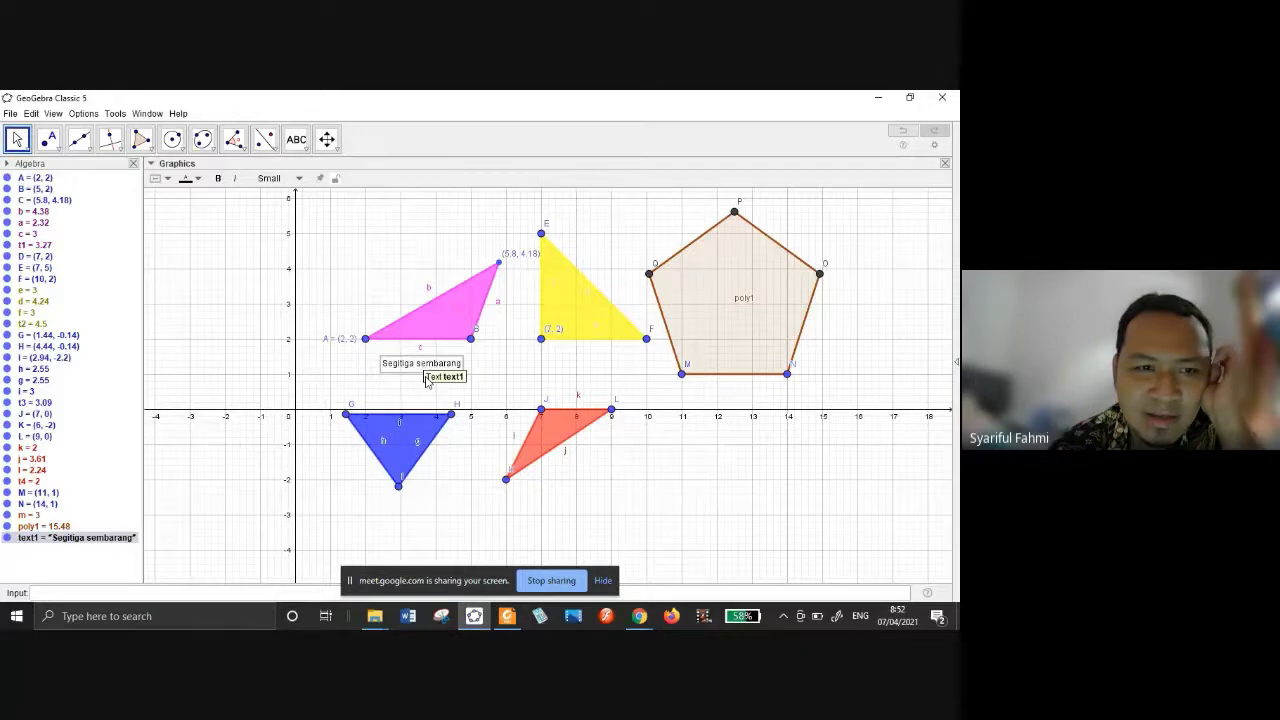
{"action": "left_click", "coordinate": [167, 182]}
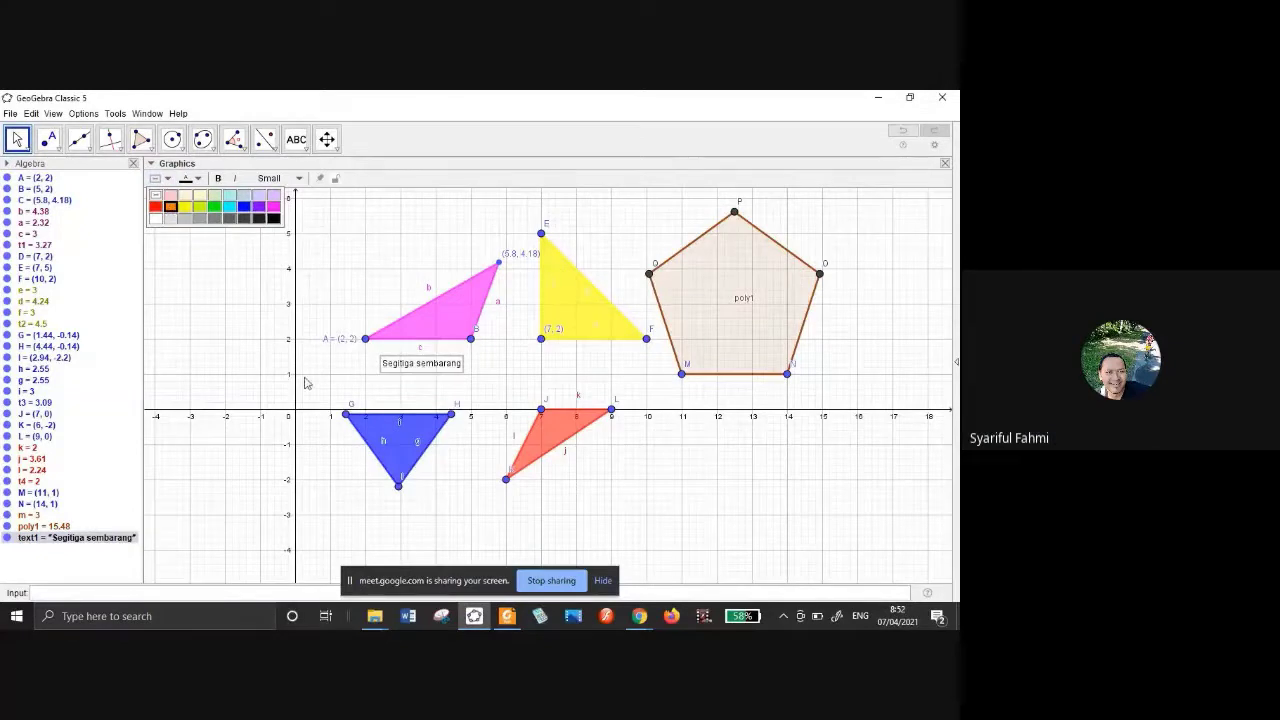
{"action": "left_click", "coordinate": [170, 207]}
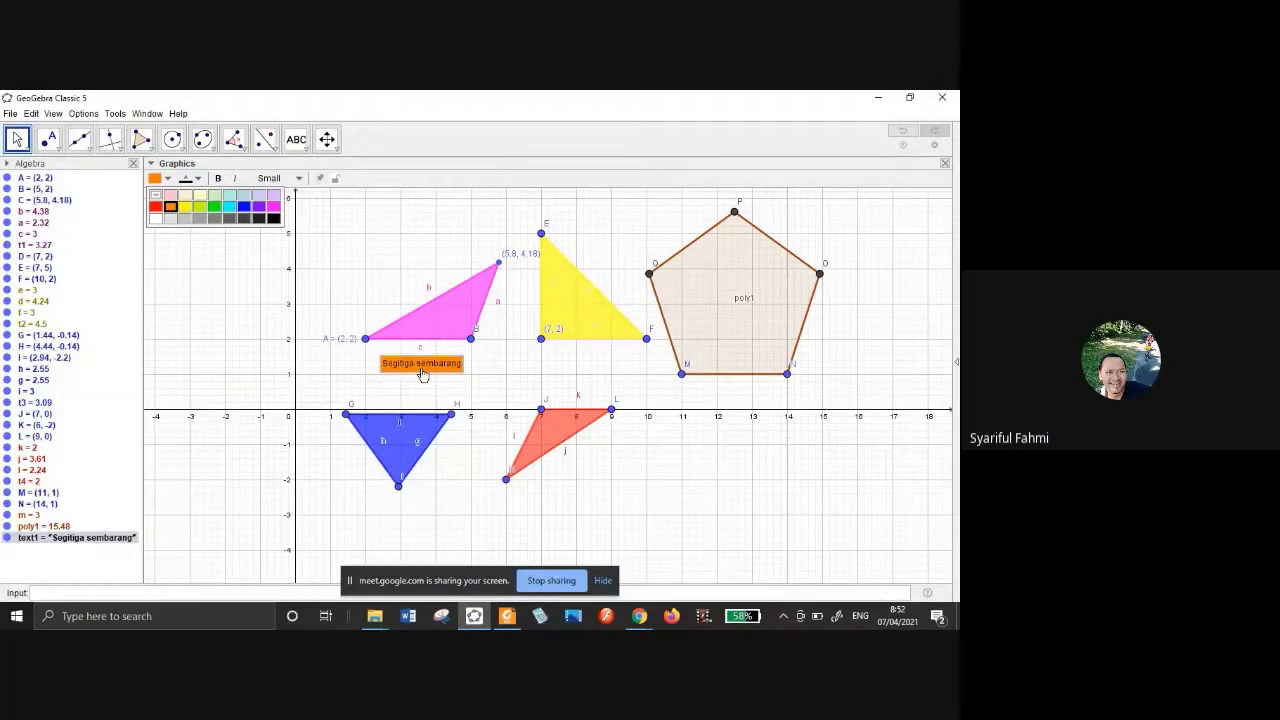
{"action": "left_click", "coordinate": [199, 179]}
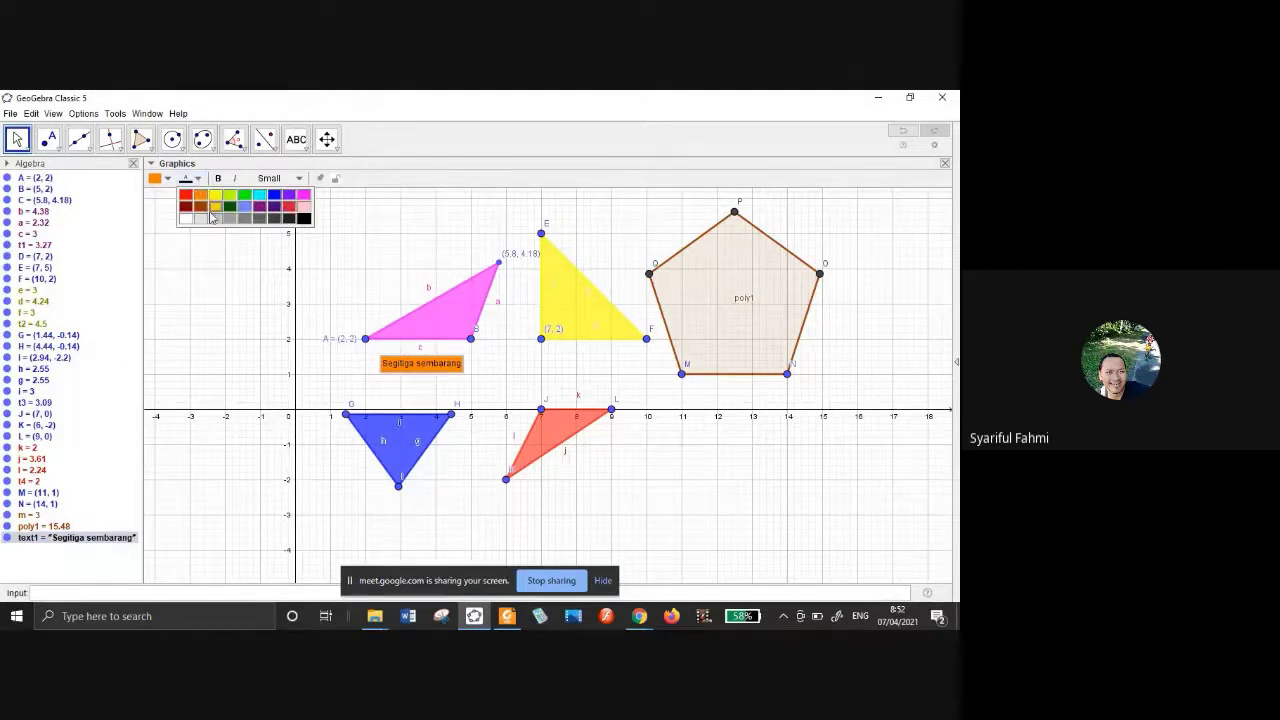
{"action": "left_click", "coordinate": [187, 220]}
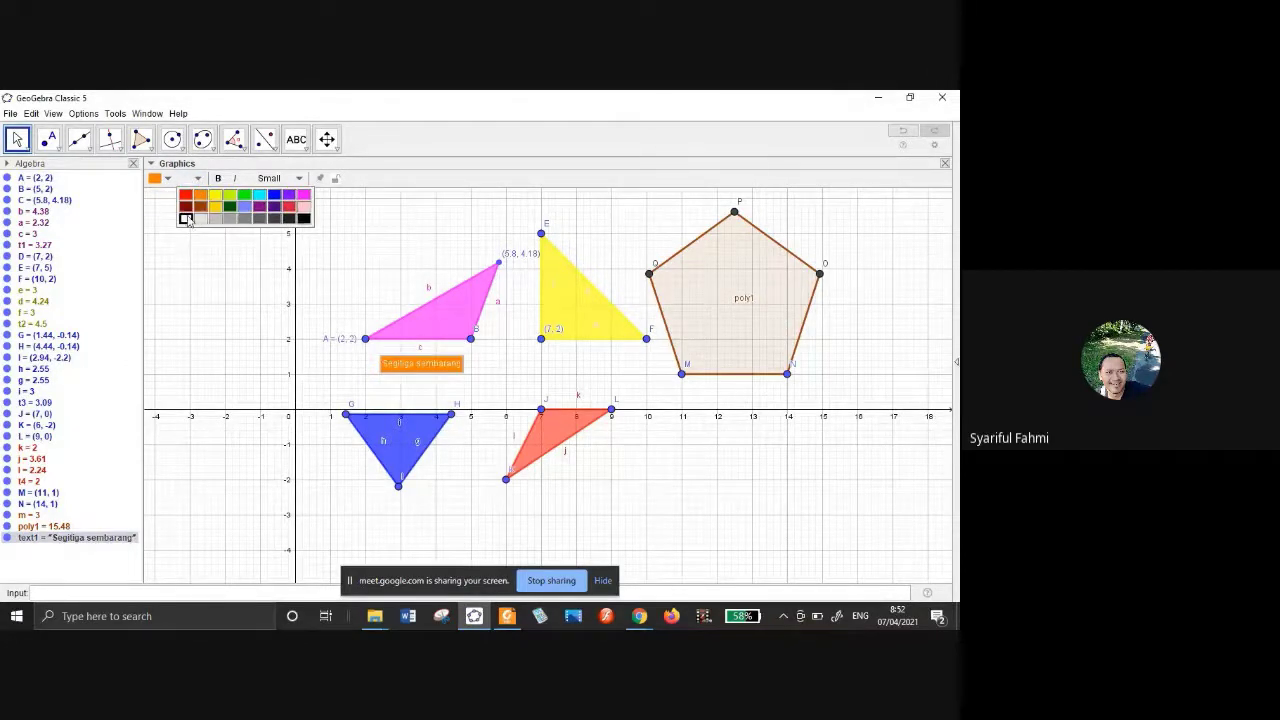
{"action": "left_click", "coordinate": [199, 180]}
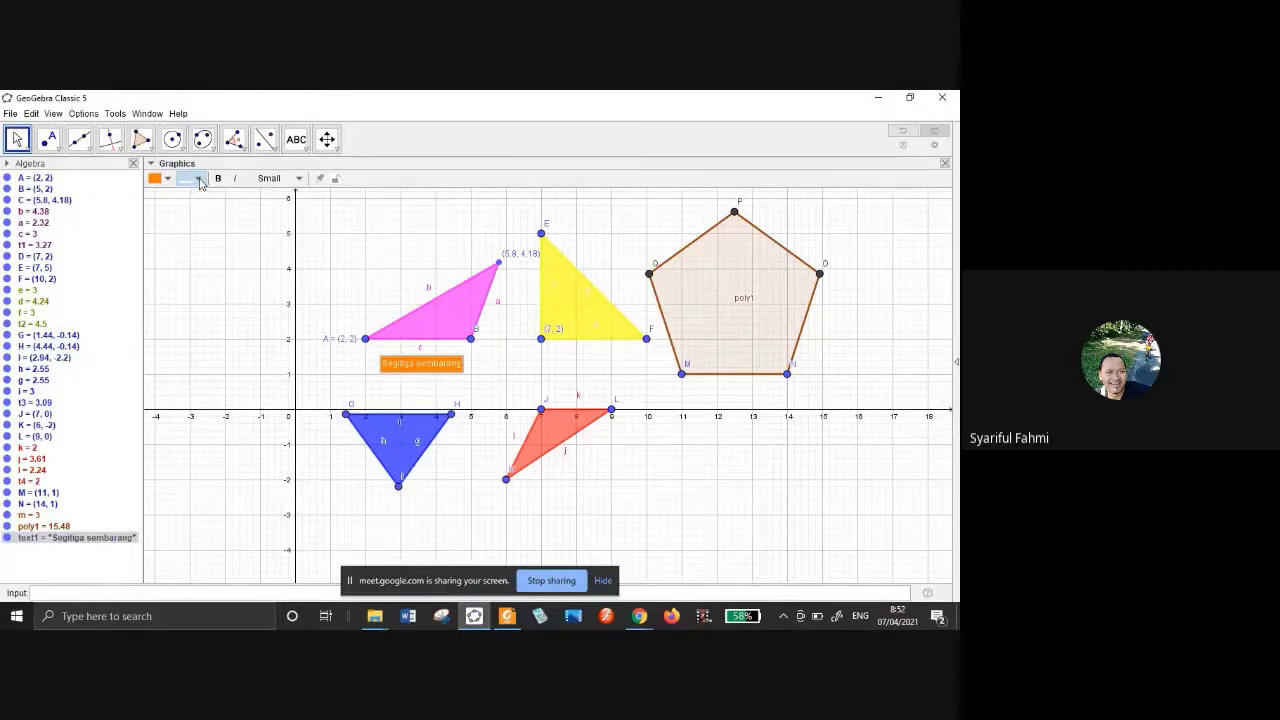
{"action": "left_click", "coordinate": [199, 180]}
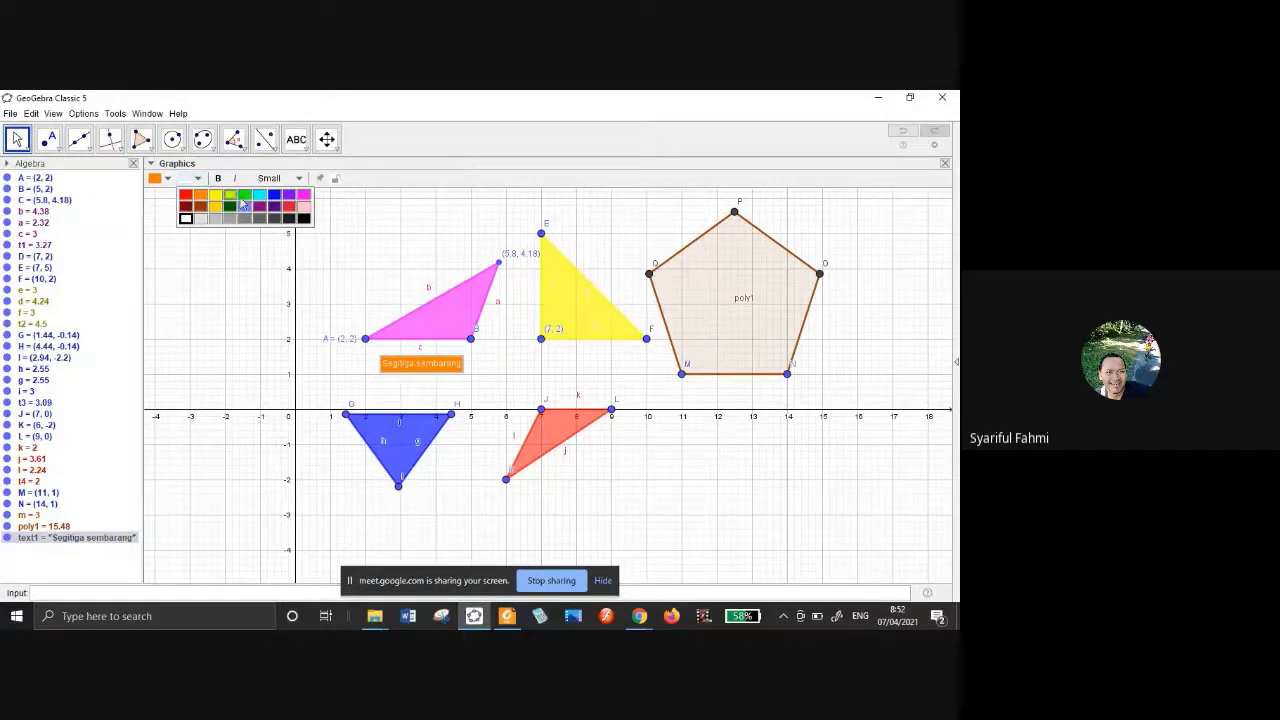
{"action": "left_click", "coordinate": [246, 197]}
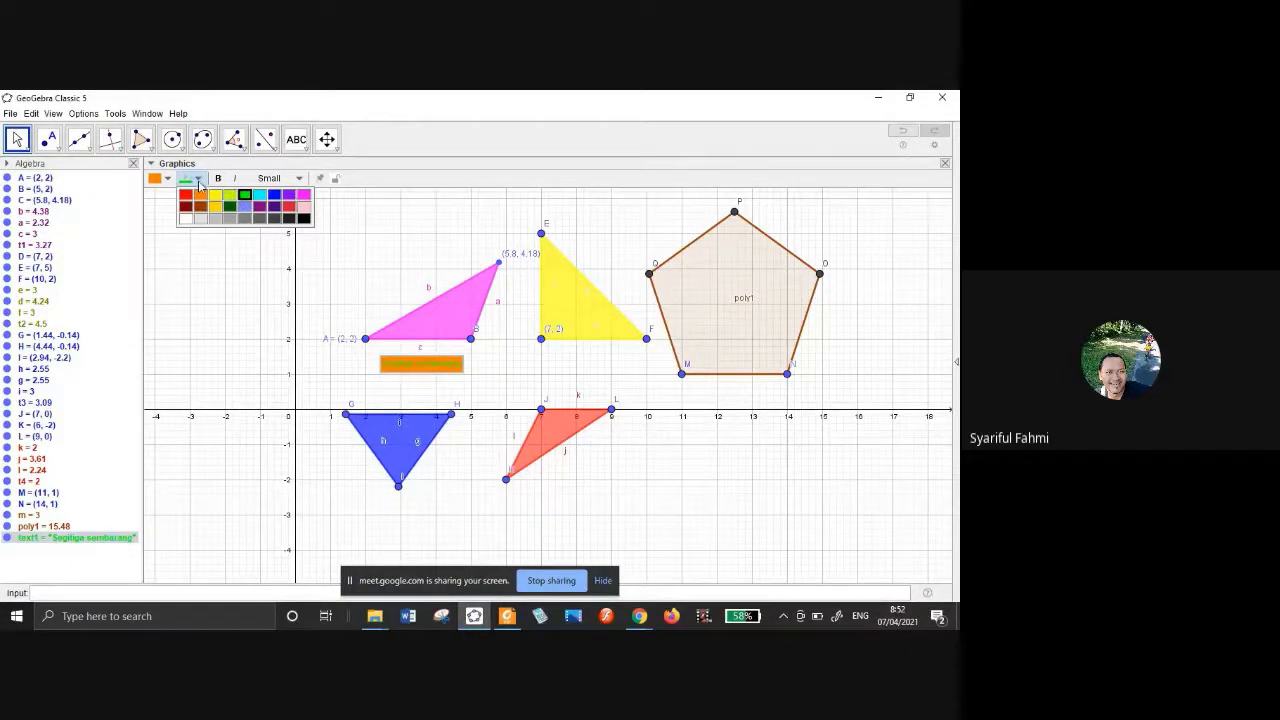
{"action": "left_click", "coordinate": [199, 181]}
{"action": "left_click", "coordinate": [199, 182]}
{"action": "left_click", "coordinate": [305, 219]}
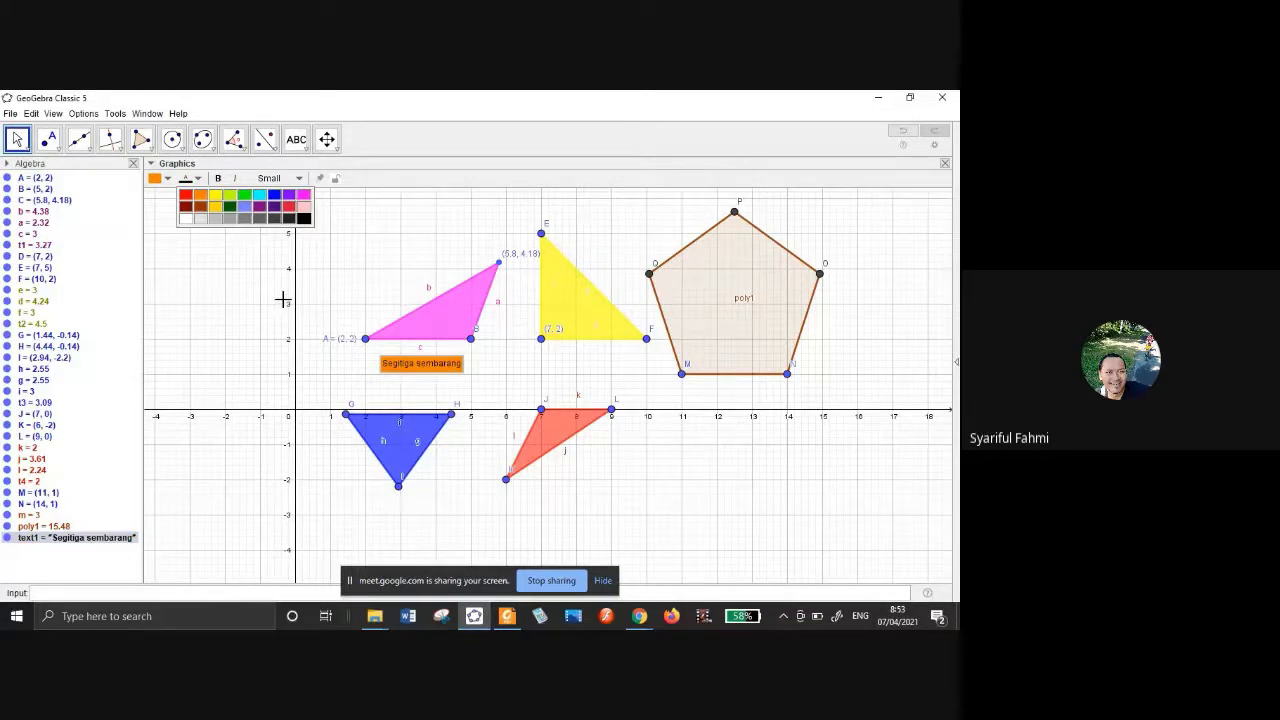
Make the caption bold at medium size and nudge it left under the triangle.
{"action": "left_click", "coordinate": [220, 180]}
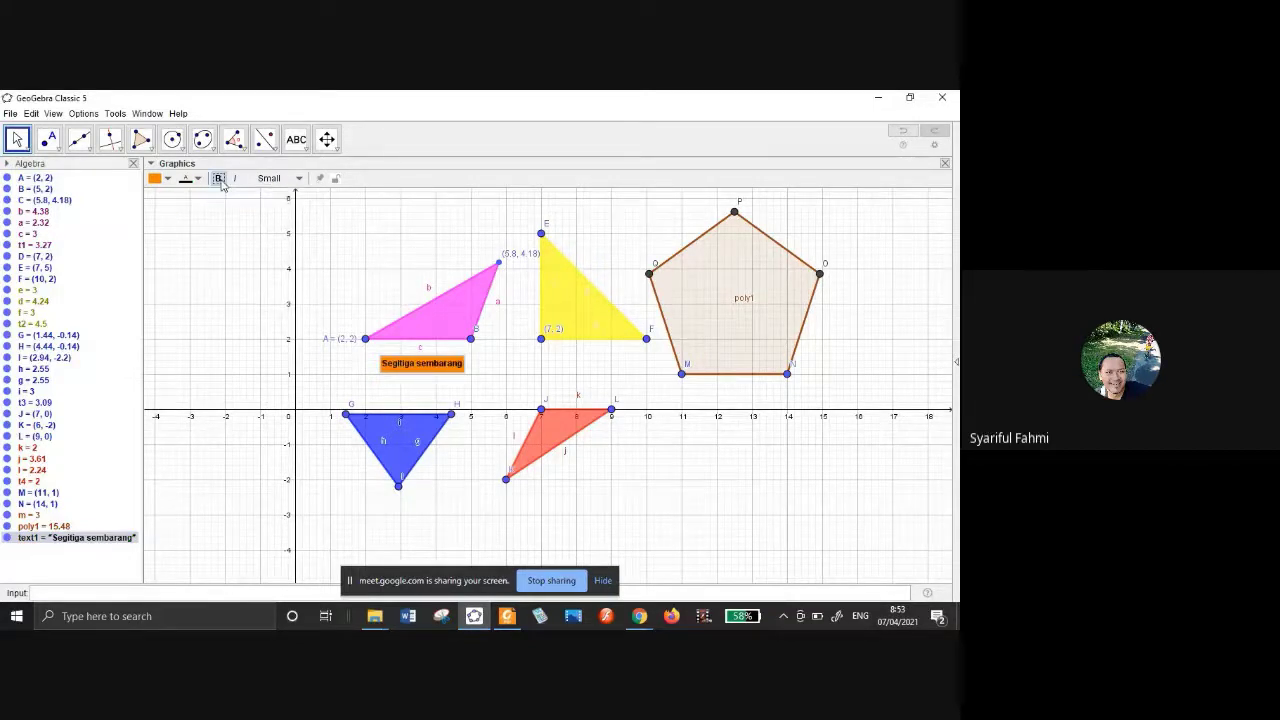
{"action": "left_click", "coordinate": [299, 179]}
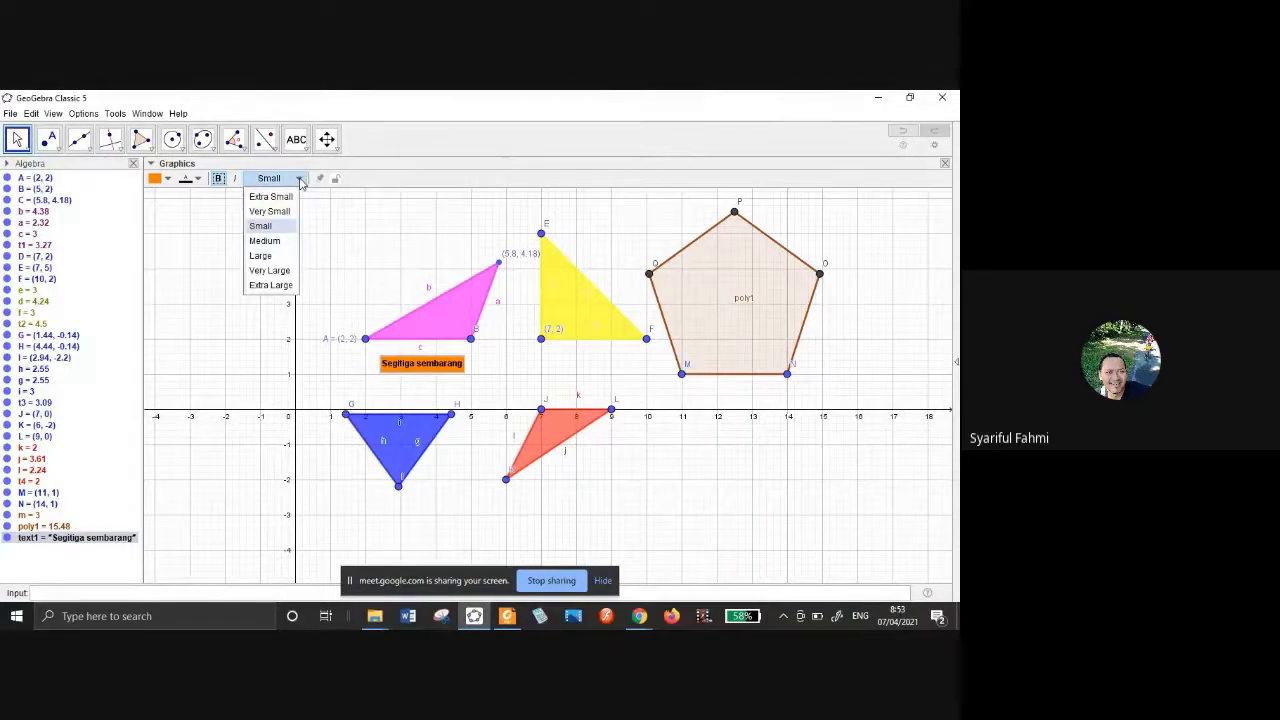
{"action": "left_click", "coordinate": [271, 285]}
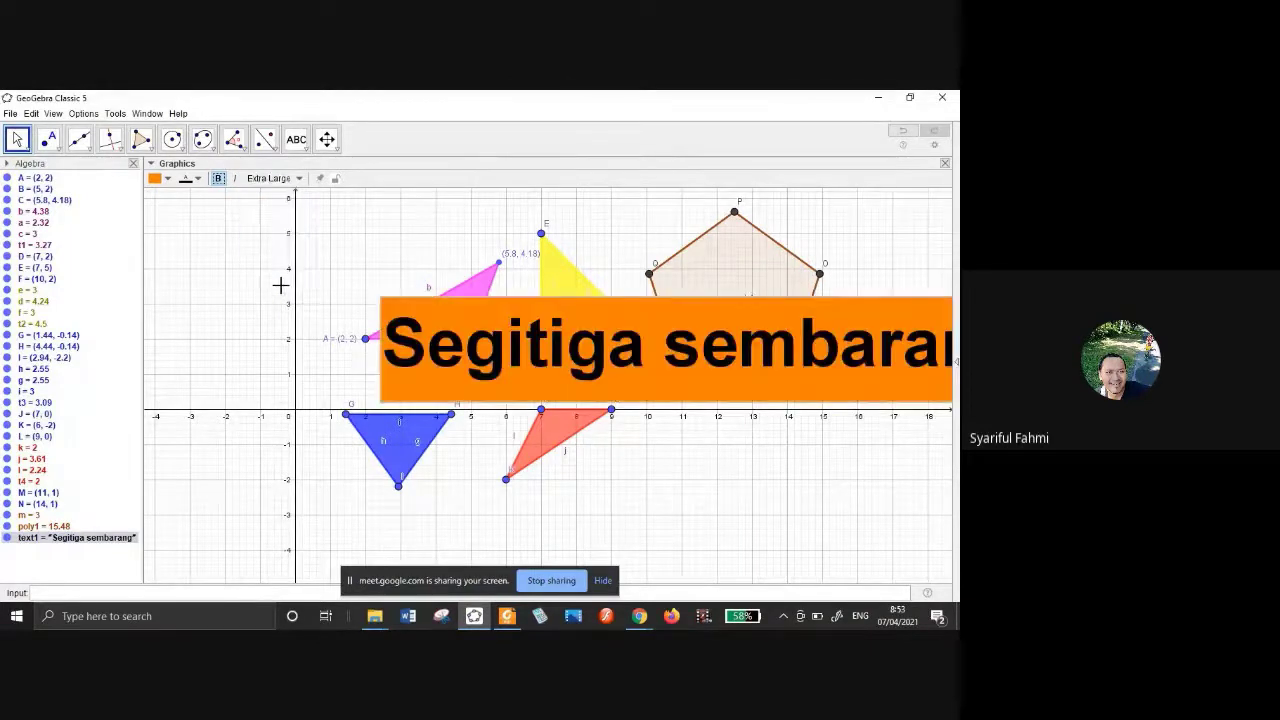
{"action": "left_click", "coordinate": [299, 180]}
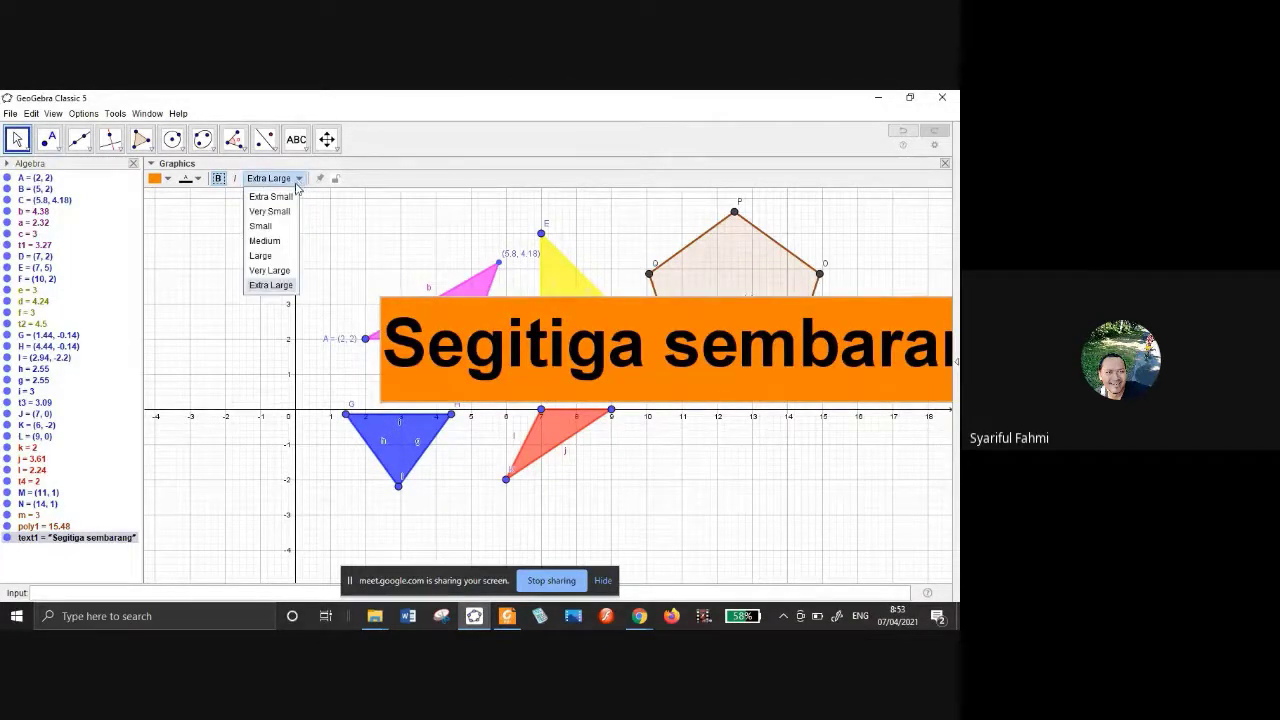
{"action": "left_click", "coordinate": [284, 241]}
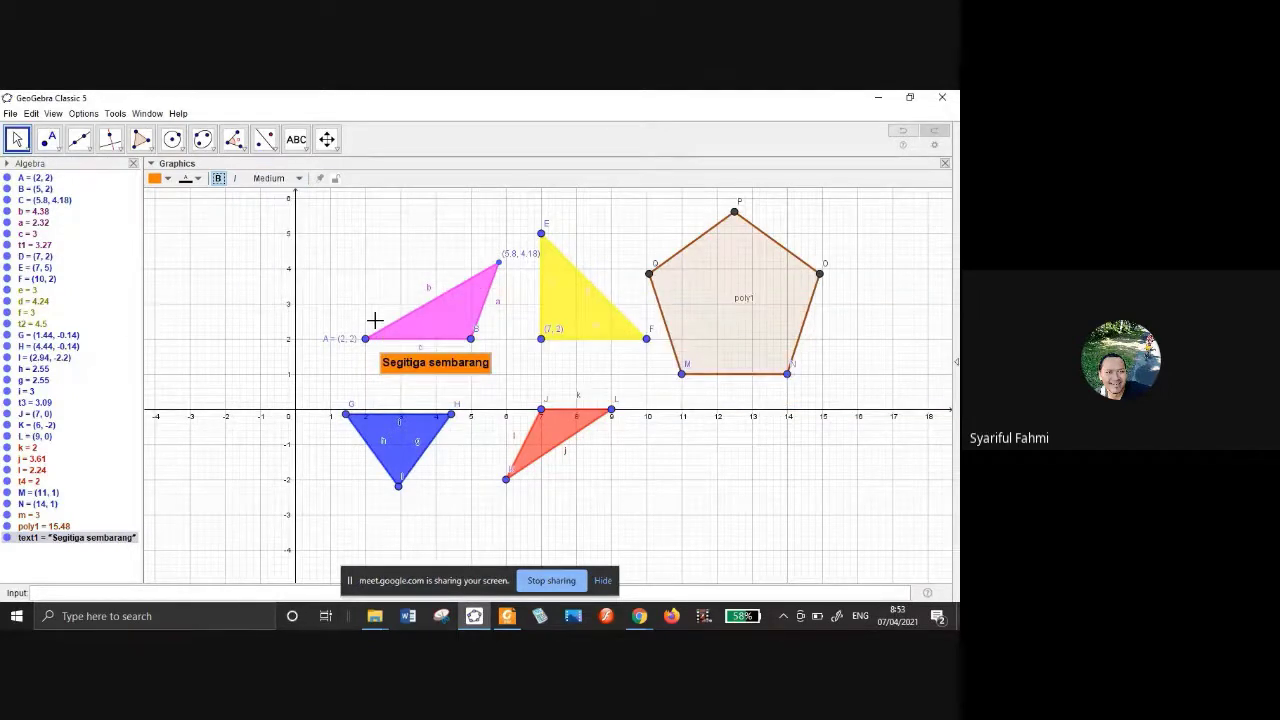
{"action": "left_click_drag", "start_coordinate": [415, 368], "coordinate": [397, 368]}
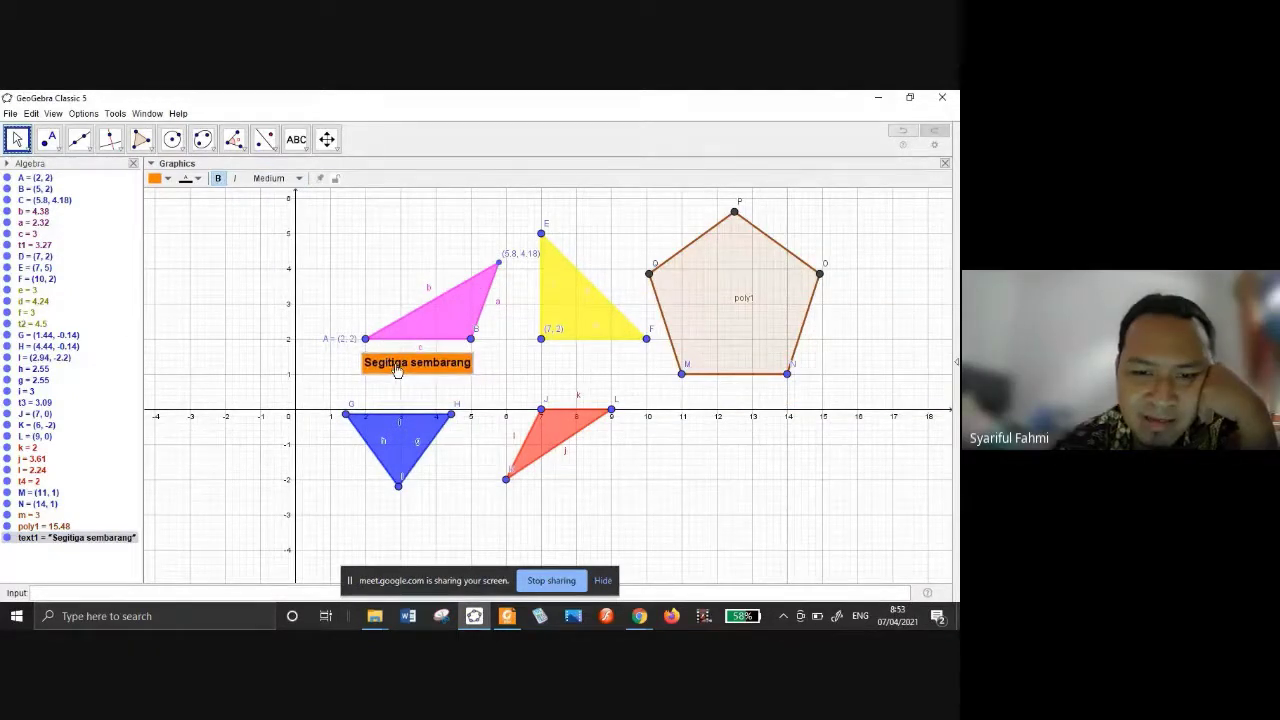
Recolour the pentagon dark green with a more opaque fill and rearrange the view panels.
{"action": "left_click", "coordinate": [727, 296]}
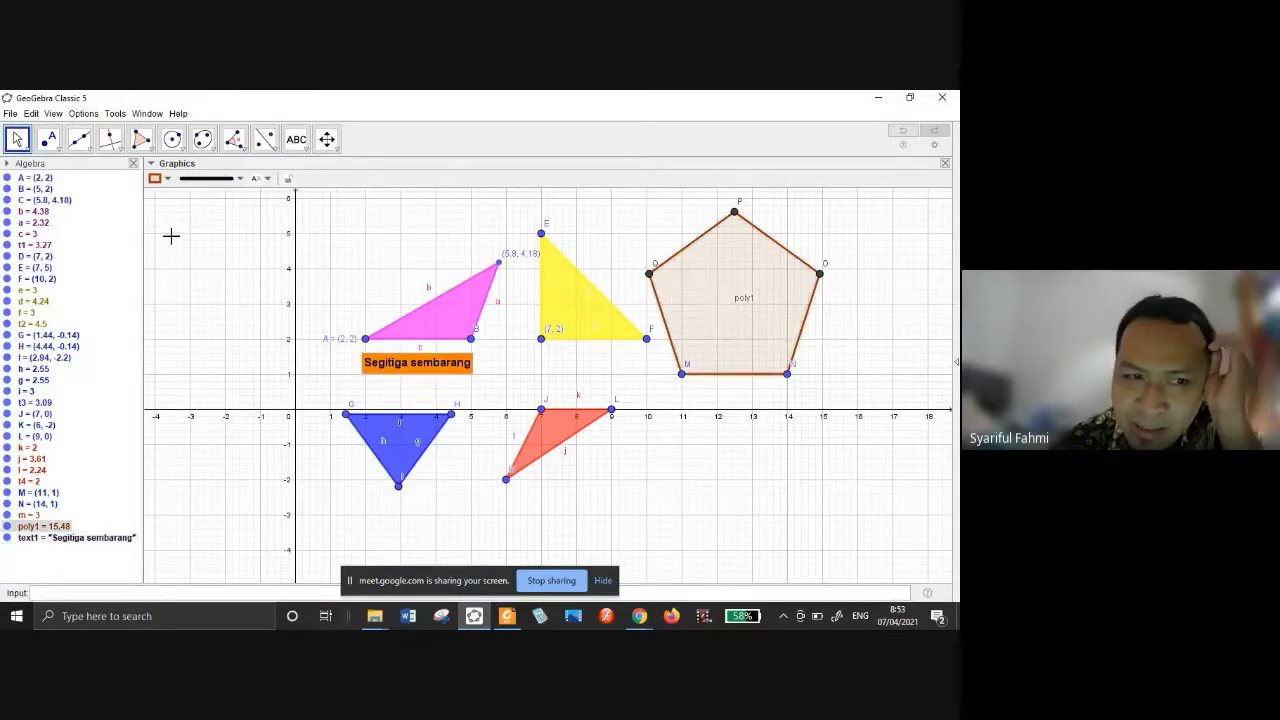
{"action": "left_click", "coordinate": [156, 178]}
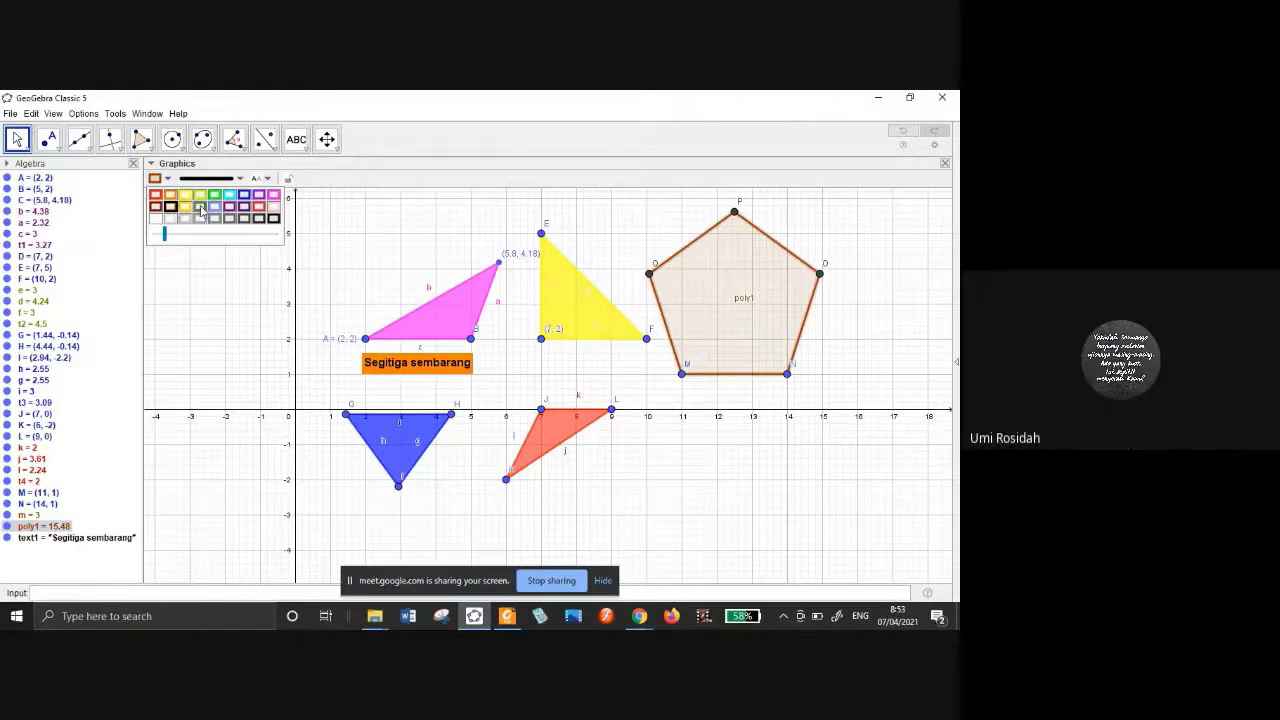
{"action": "left_click", "coordinate": [200, 207]}
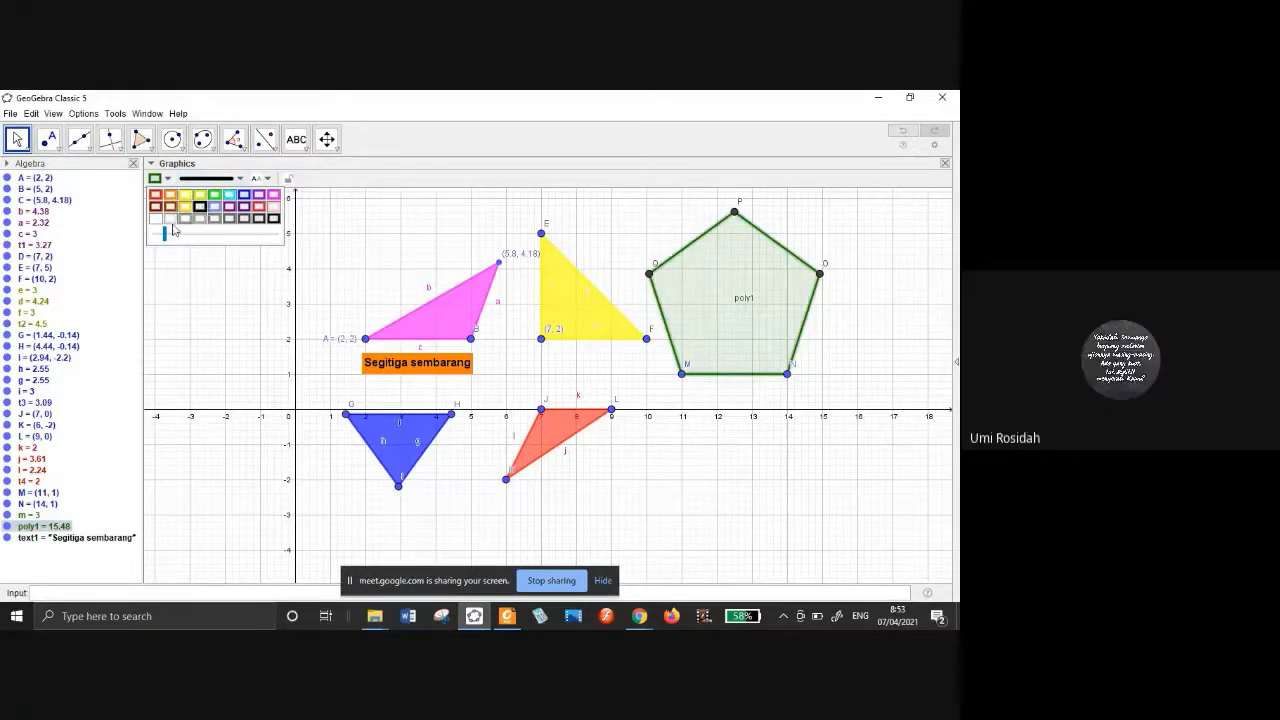
{"action": "left_click_drag", "start_coordinate": [169, 234], "coordinate": [203, 234]}
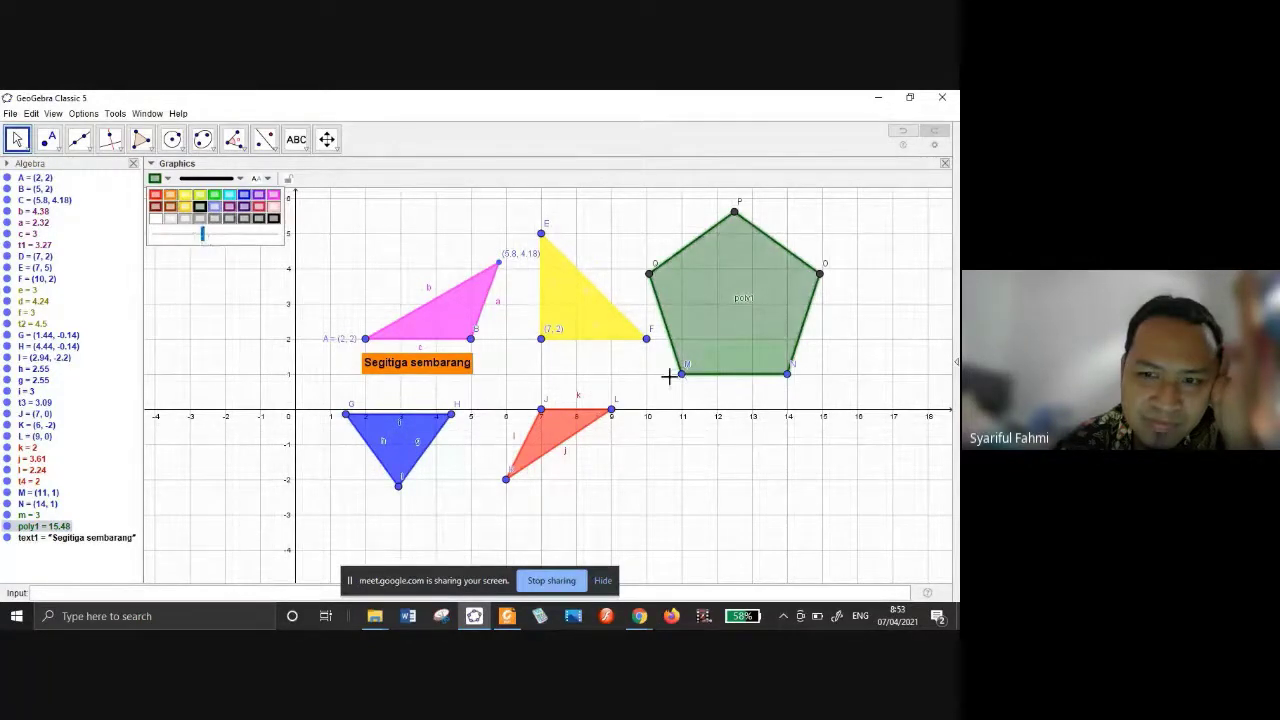
{"action": "left_click_drag", "start_coordinate": [428, 163], "coordinate": [523, 135]}
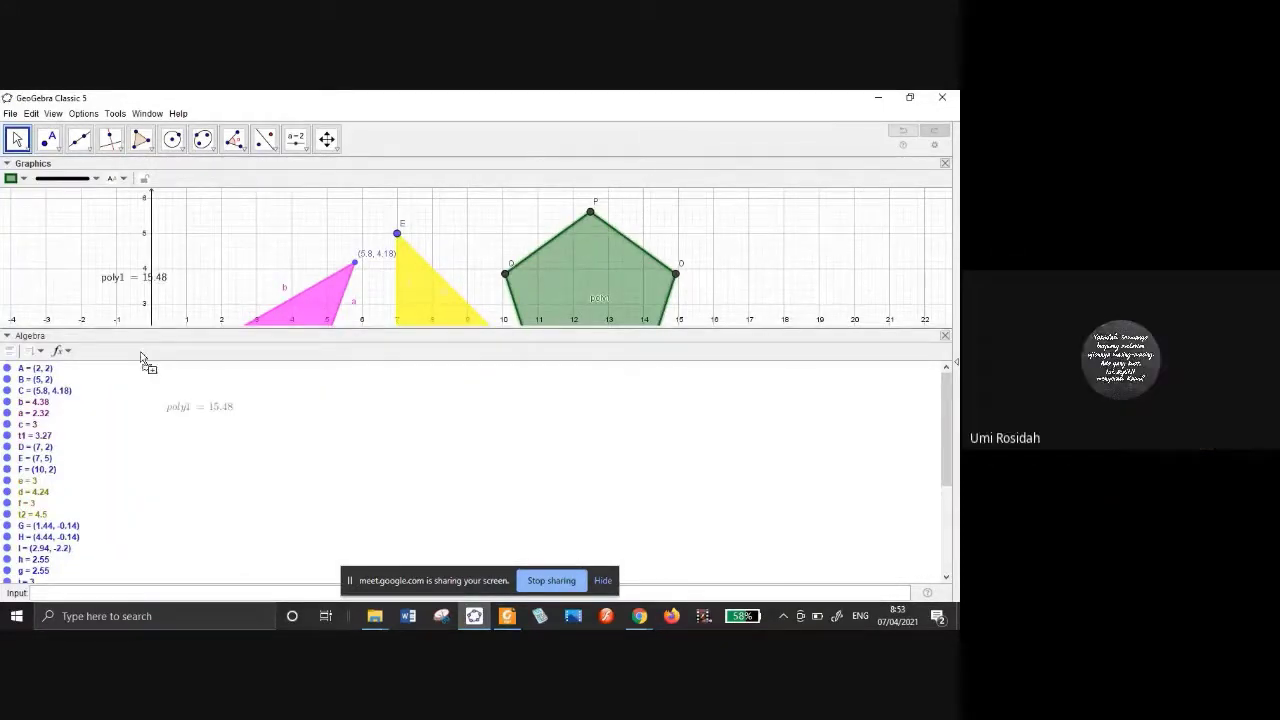
Place poly1's area as text on the graphics, undo the extra texts, and detach the Algebra view.
{"action": "left_click_drag", "start_coordinate": [142, 354], "coordinate": [68, 258]}
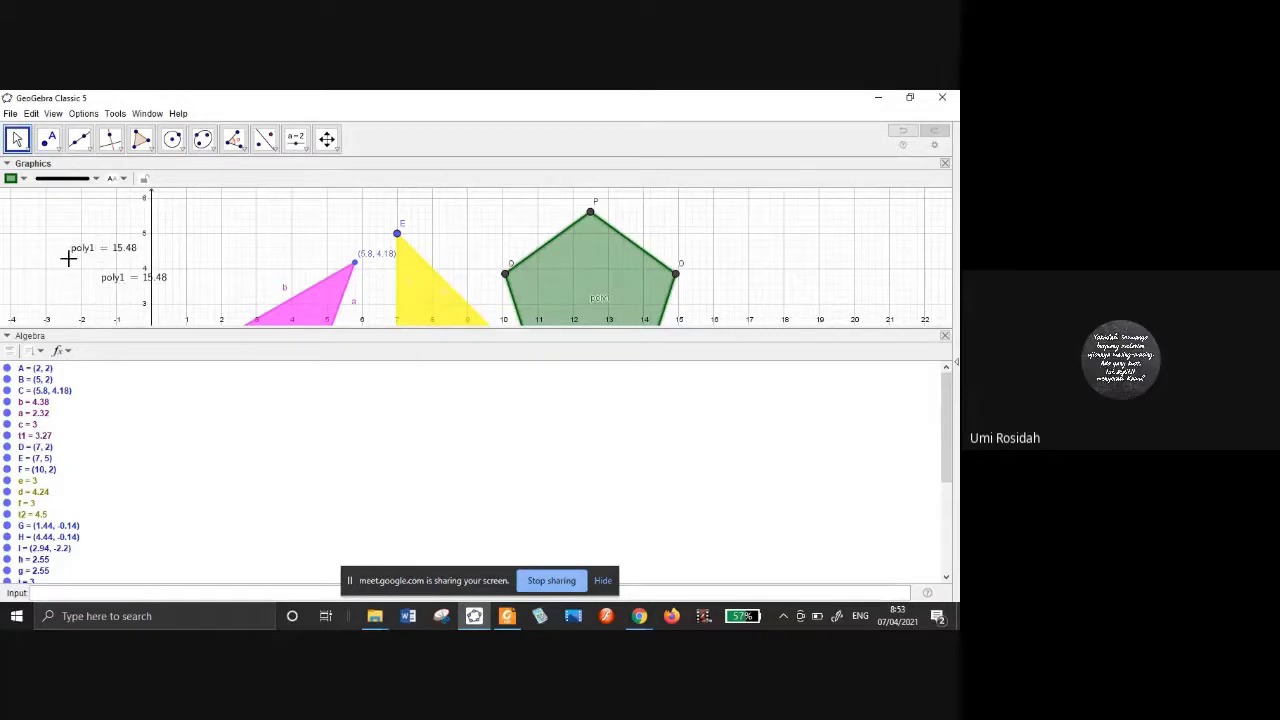
{"action": "key", "text": "ctrl+z"}
{"action": "key", "text": "ctrl+z"}
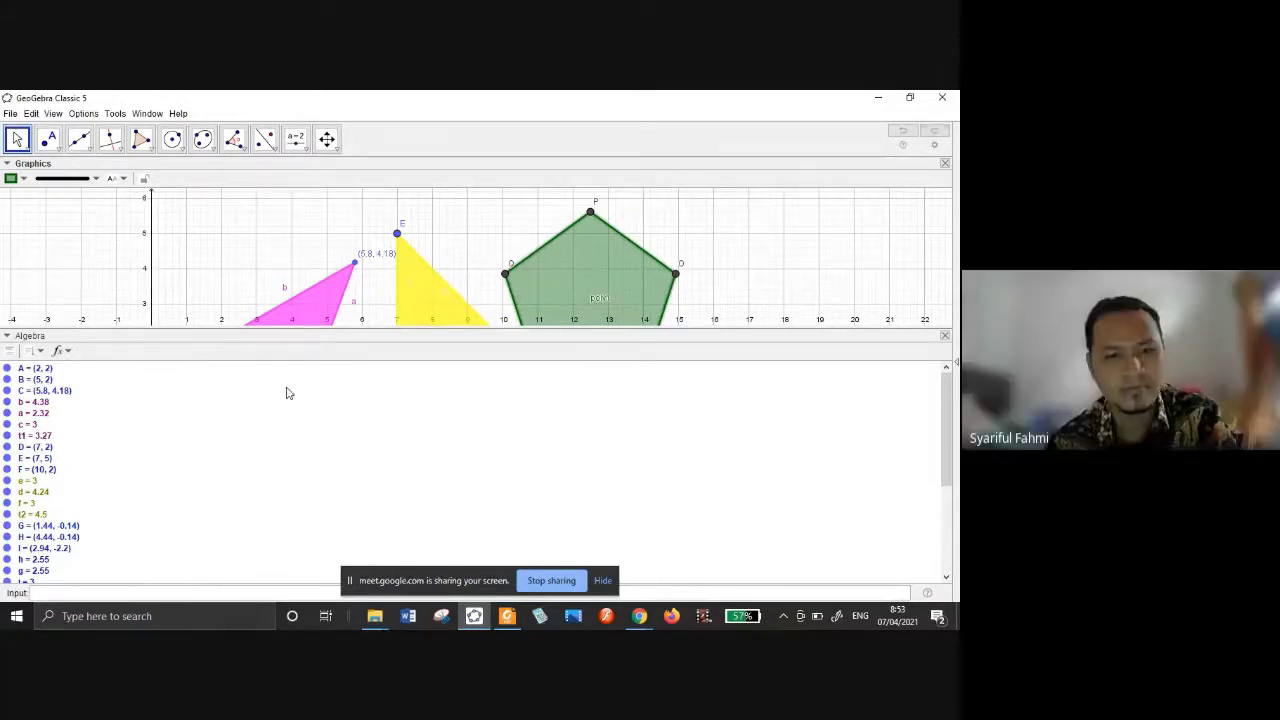
{"action": "left_click", "coordinate": [930, 336]}
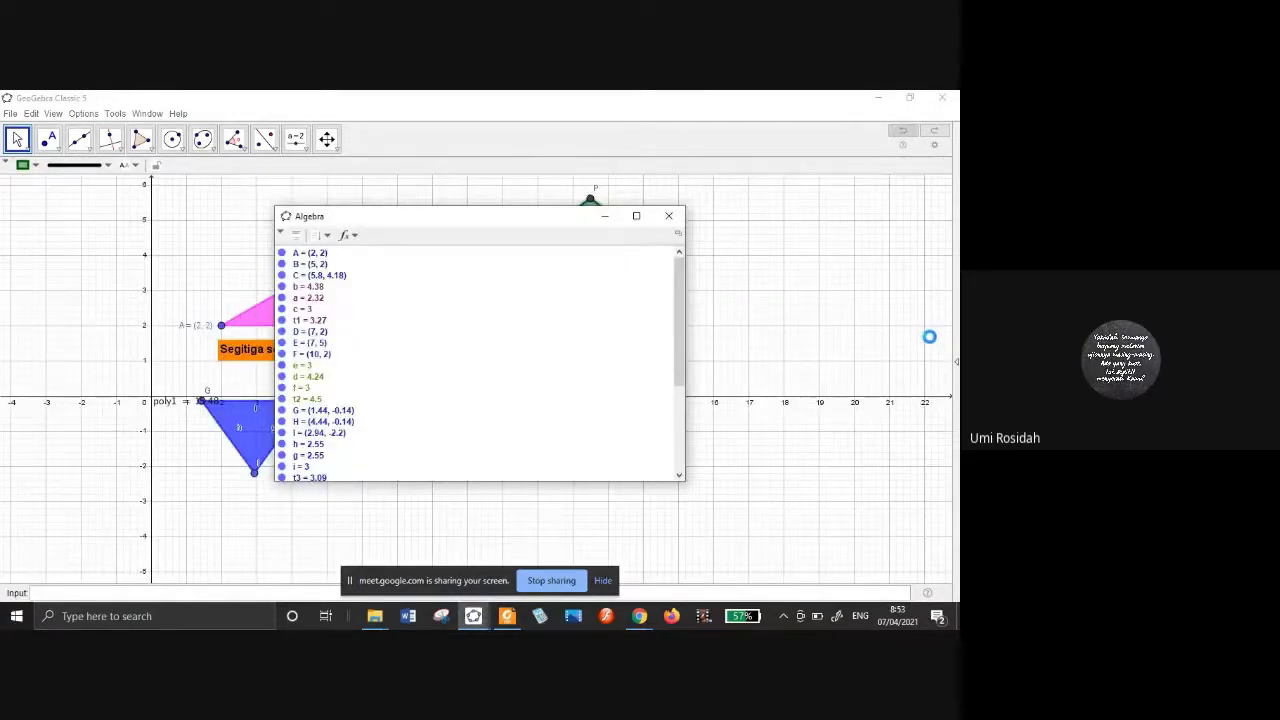
Re-dock the Algebra list on the left and narrow it to widen the graphics.
{"action": "left_click_drag", "start_coordinate": [550, 215], "coordinate": [330, 196]}
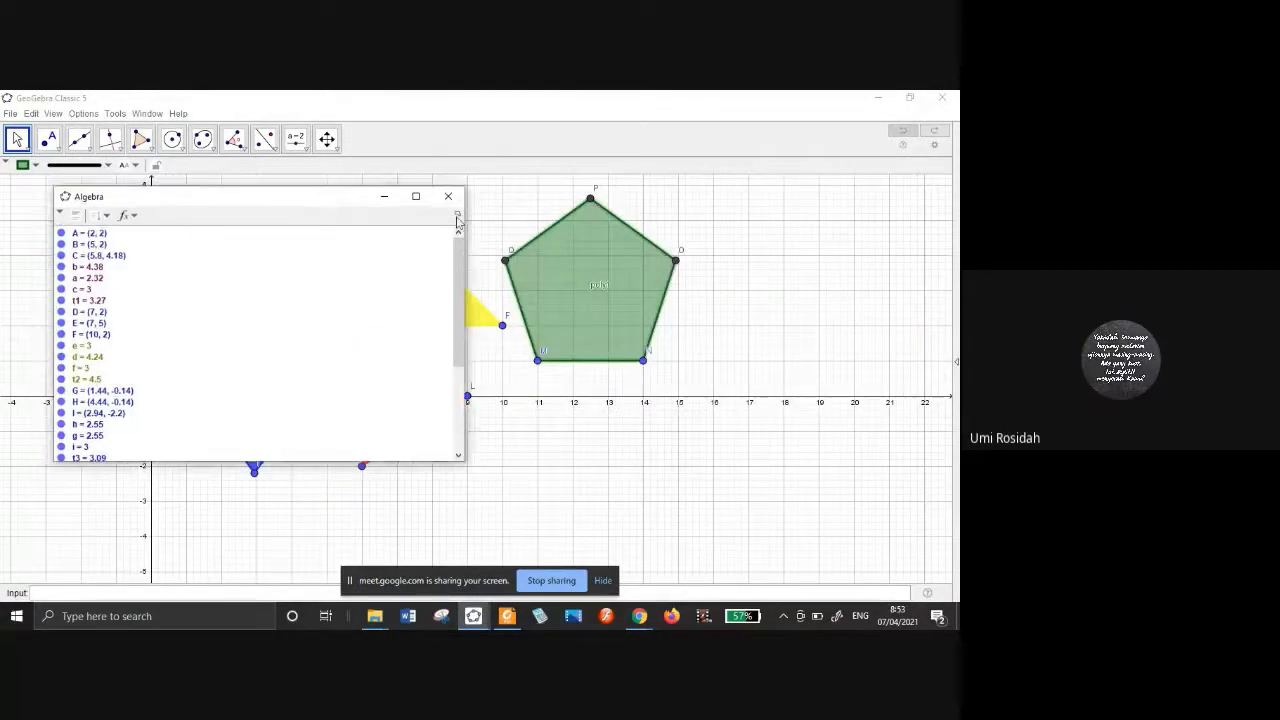
{"action": "left_click", "coordinate": [462, 212]}
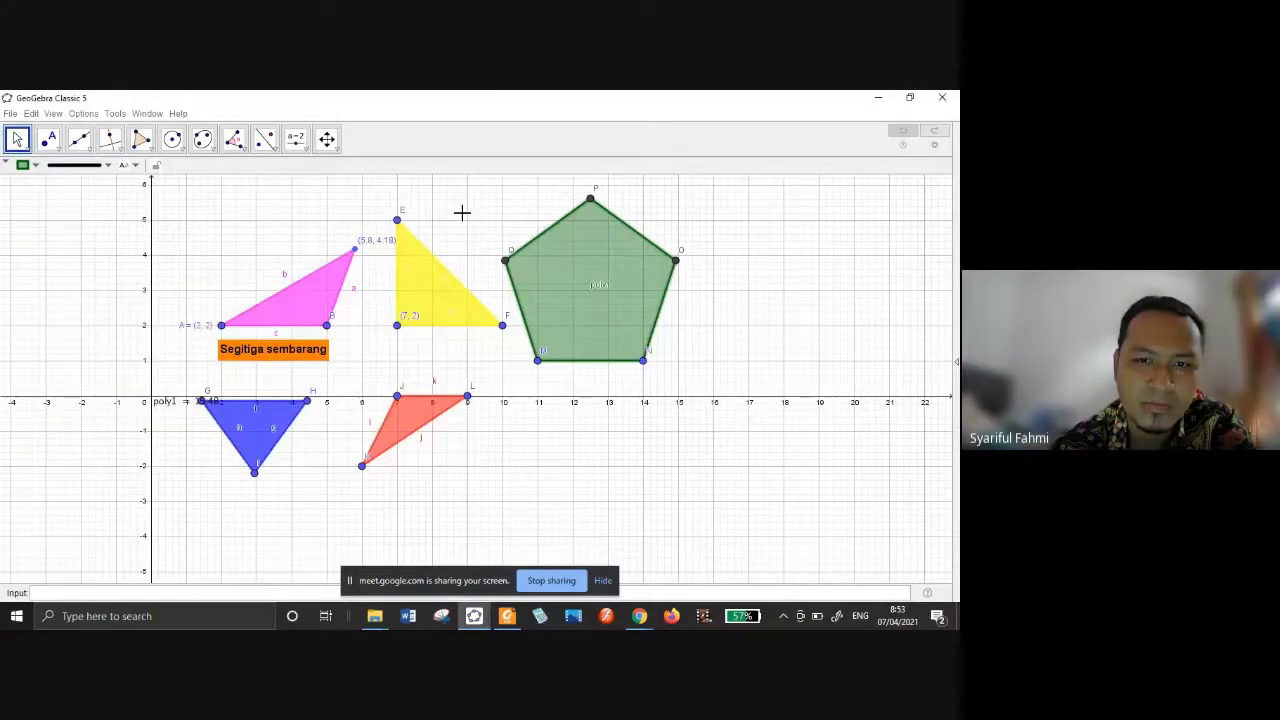
{"action": "left_click_drag", "start_coordinate": [877, 341], "coordinate": [145, 250]}
{"action": "left_click_drag", "start_coordinate": [380, 243], "coordinate": [131, 243]}
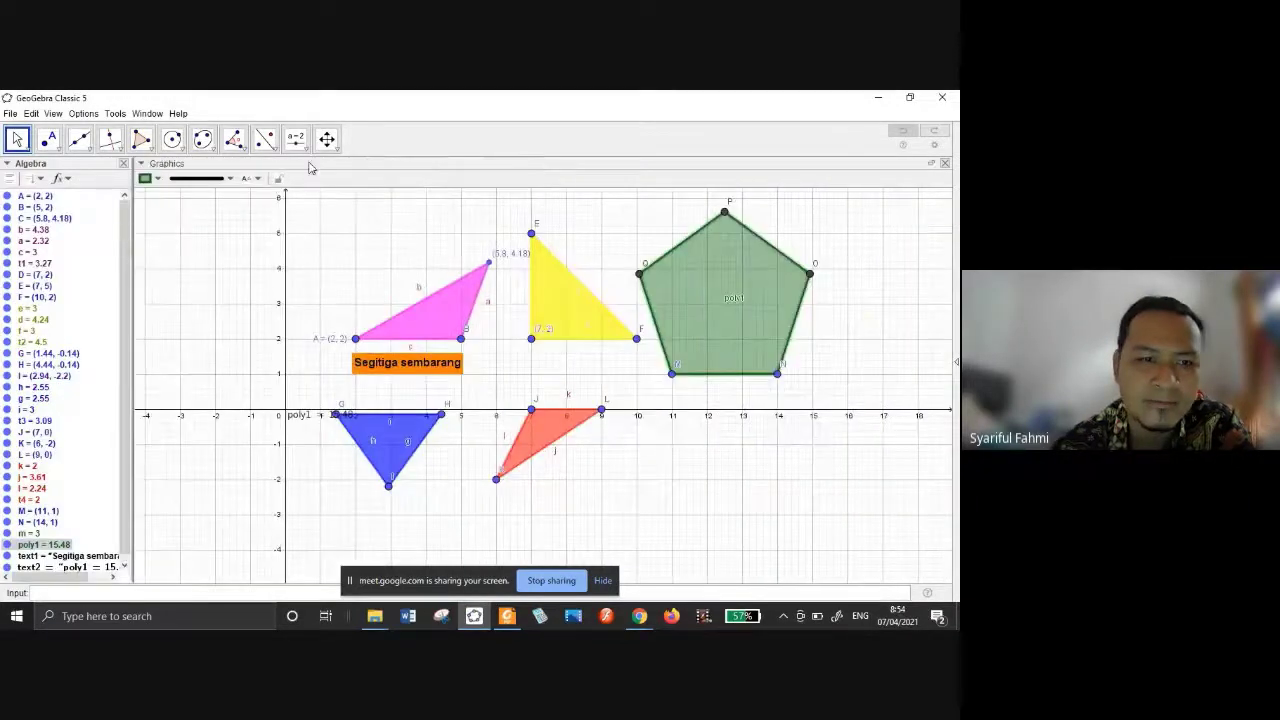
{"action": "left_click", "coordinate": [295, 138]}
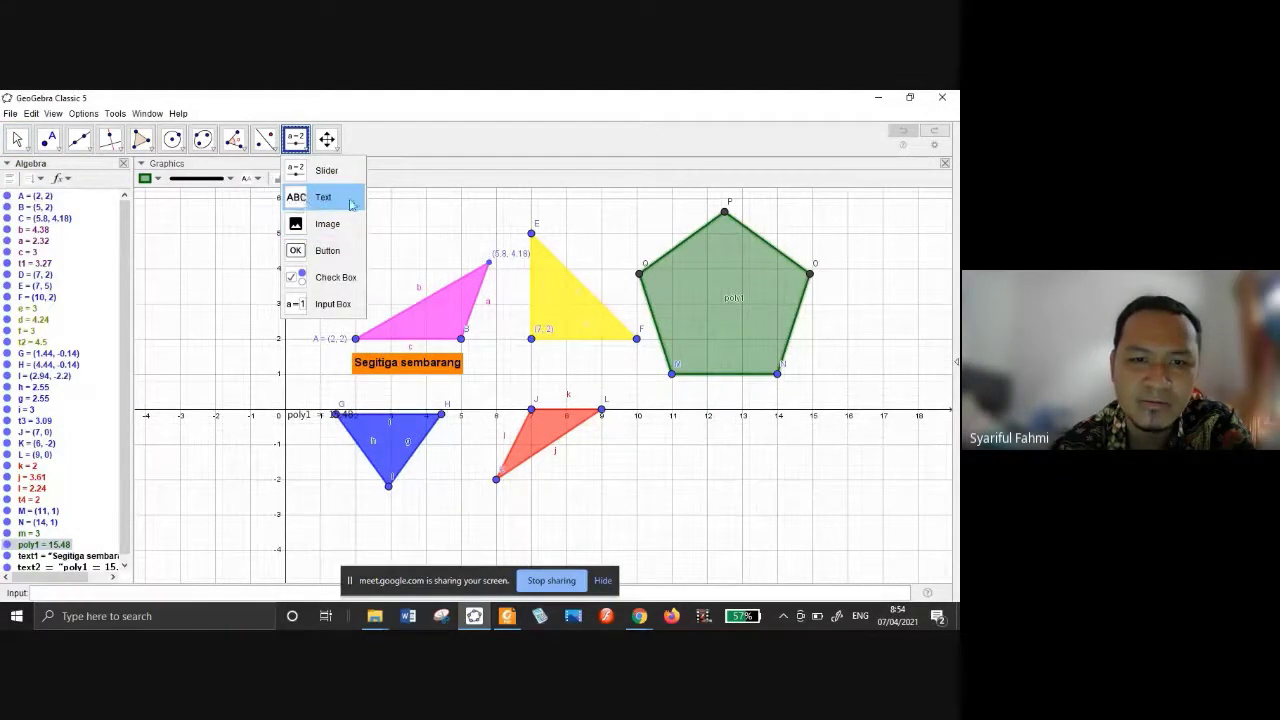
{"action": "left_click", "coordinate": [463, 176]}
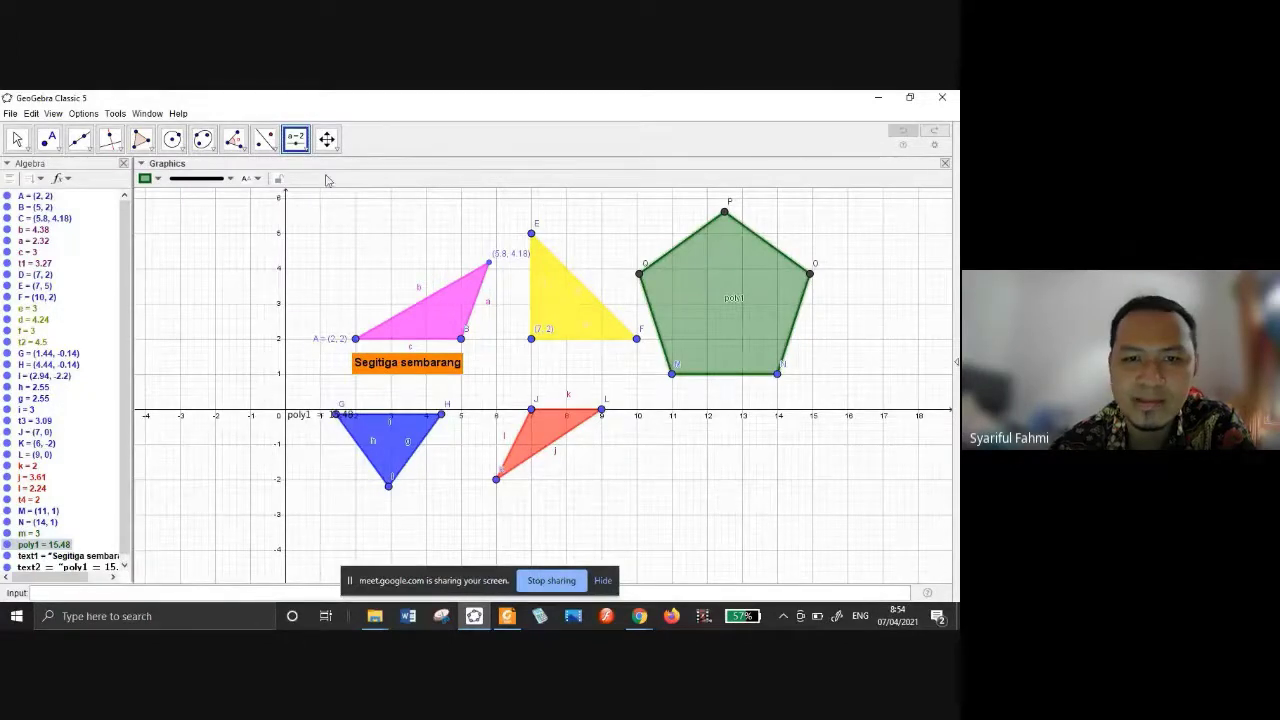
Add the caption 'Segitiga Siku Siku' beneath the yellow right triangle DEF.
{"action": "left_click", "coordinate": [298, 141]}
{"action": "left_click", "coordinate": [300, 197]}
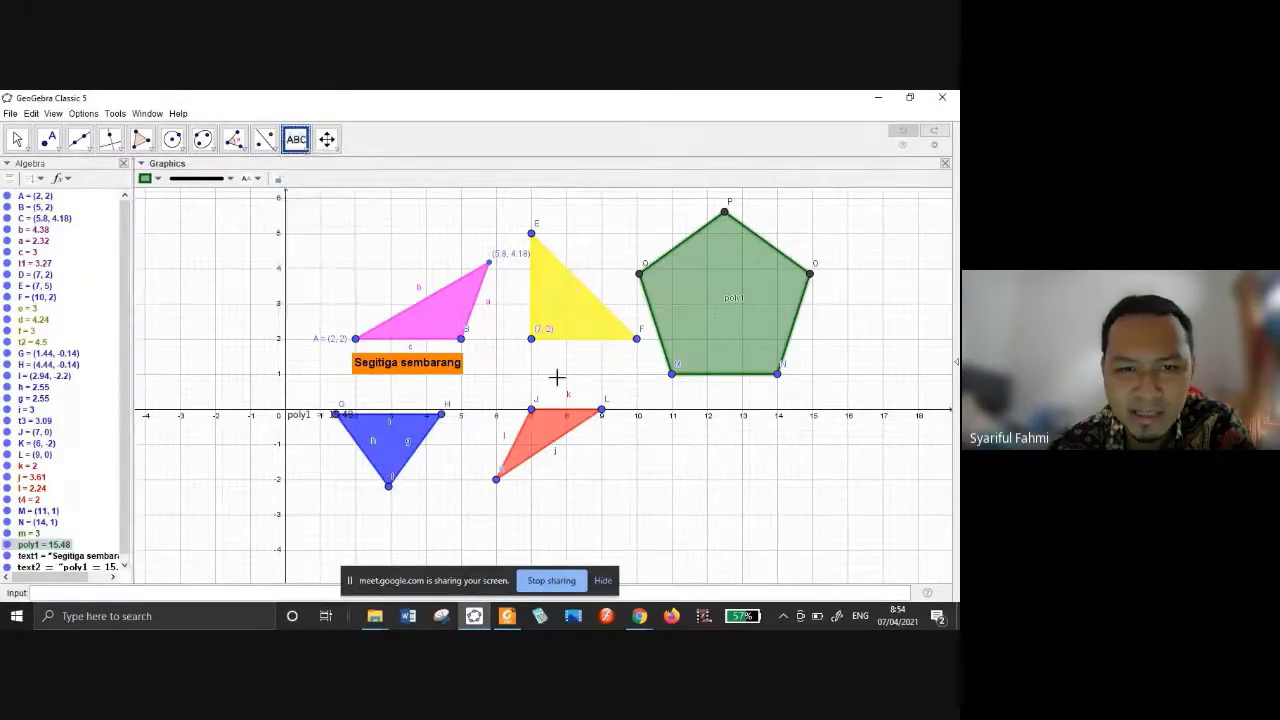
{"action": "left_click", "coordinate": [549, 361]}
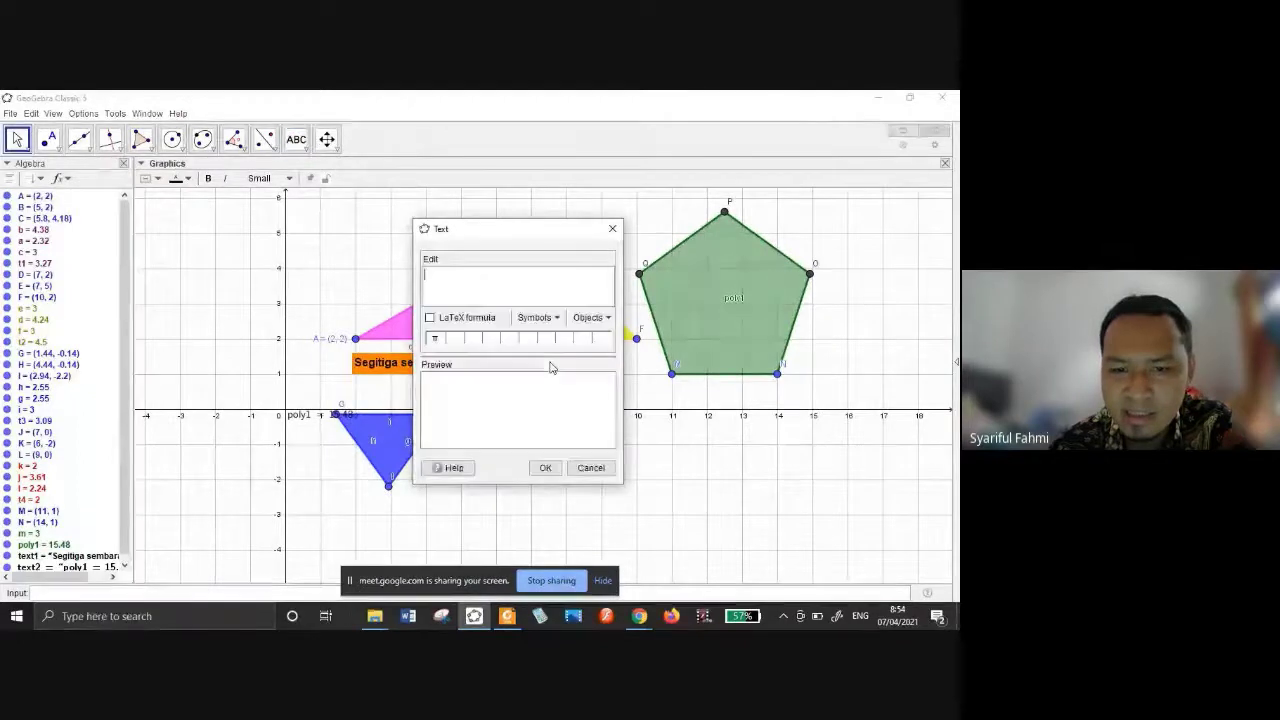
{"action": "type", "text": "Seg"}
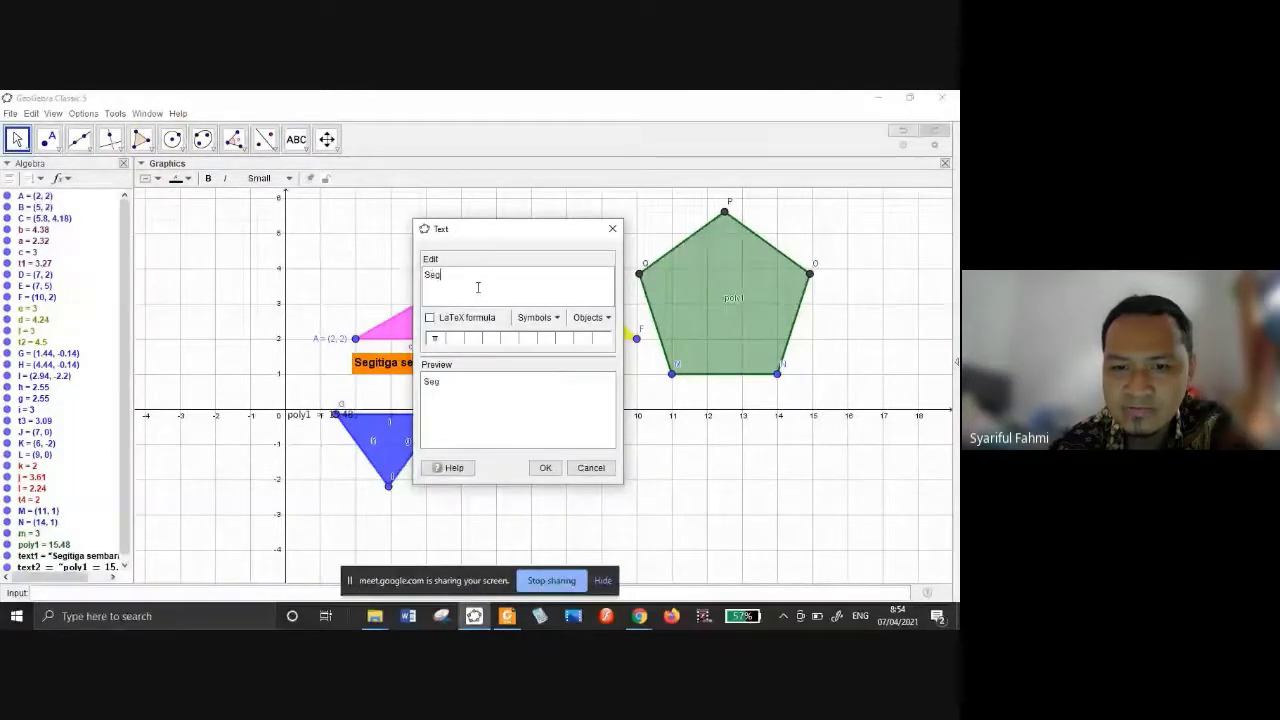
{"action": "type", "text": "itiga S"}
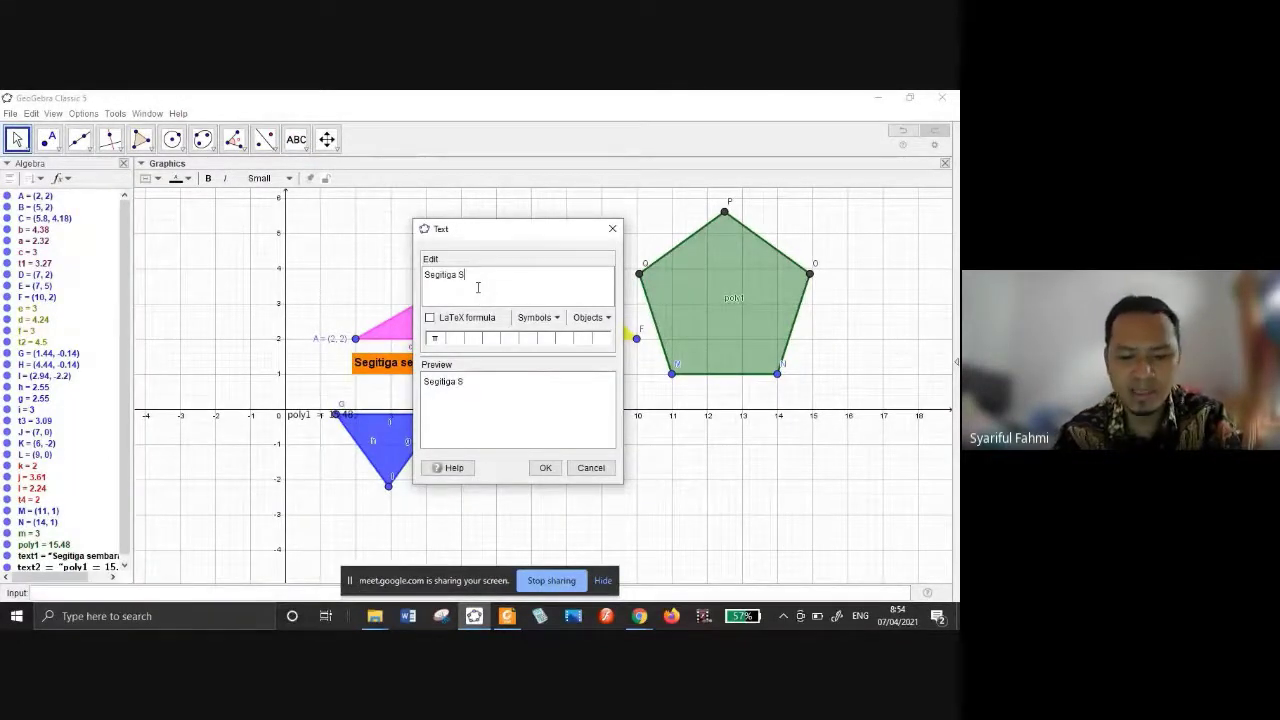
{"action": "type", "text": "iku Siku"}
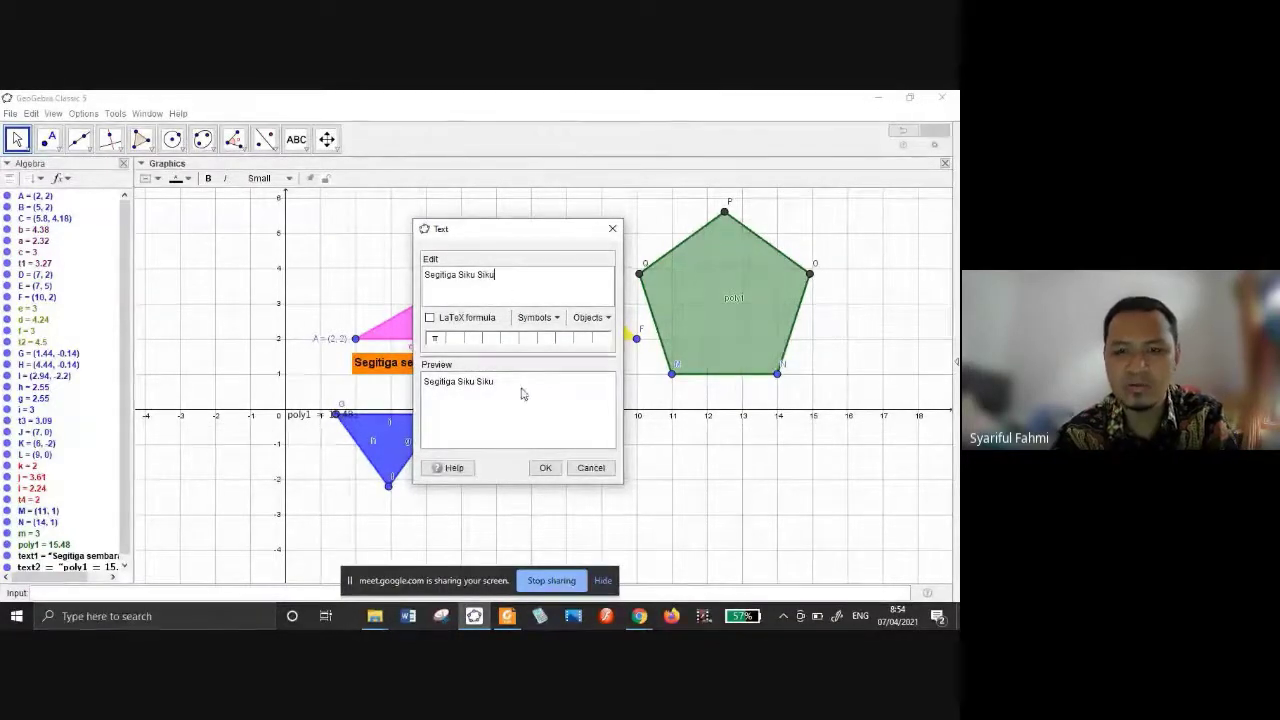
{"action": "left_click", "coordinate": [547, 468]}
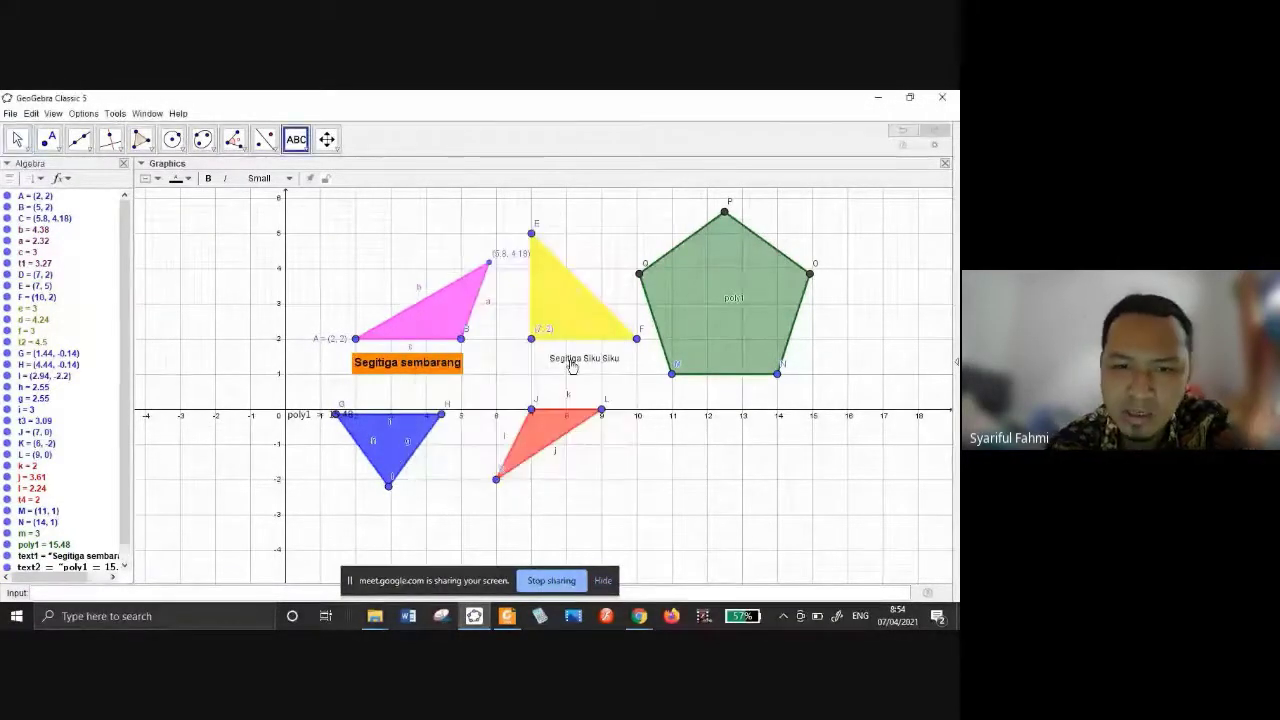
{"action": "left_click", "coordinate": [176, 178]}
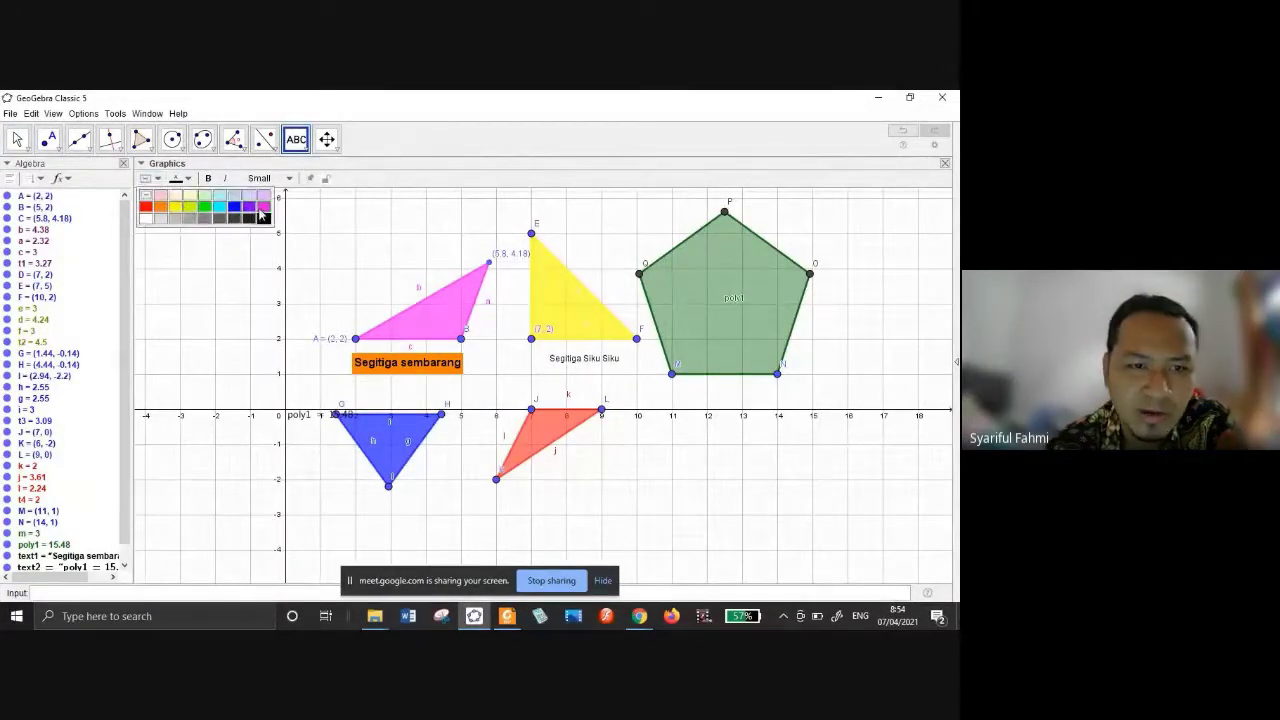
Give the Segitiga Siku Siku caption a magenta background.
{"action": "left_click", "coordinate": [261, 208]}
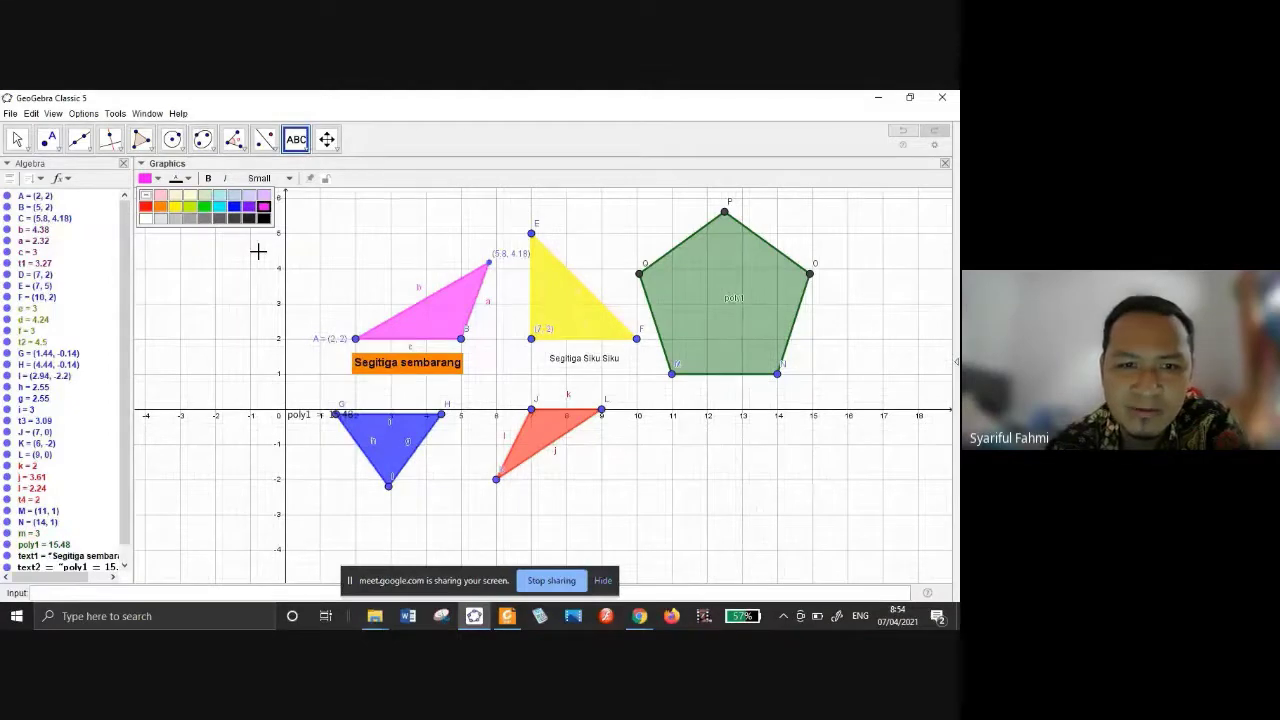
{"action": "left_click", "coordinate": [586, 365]}
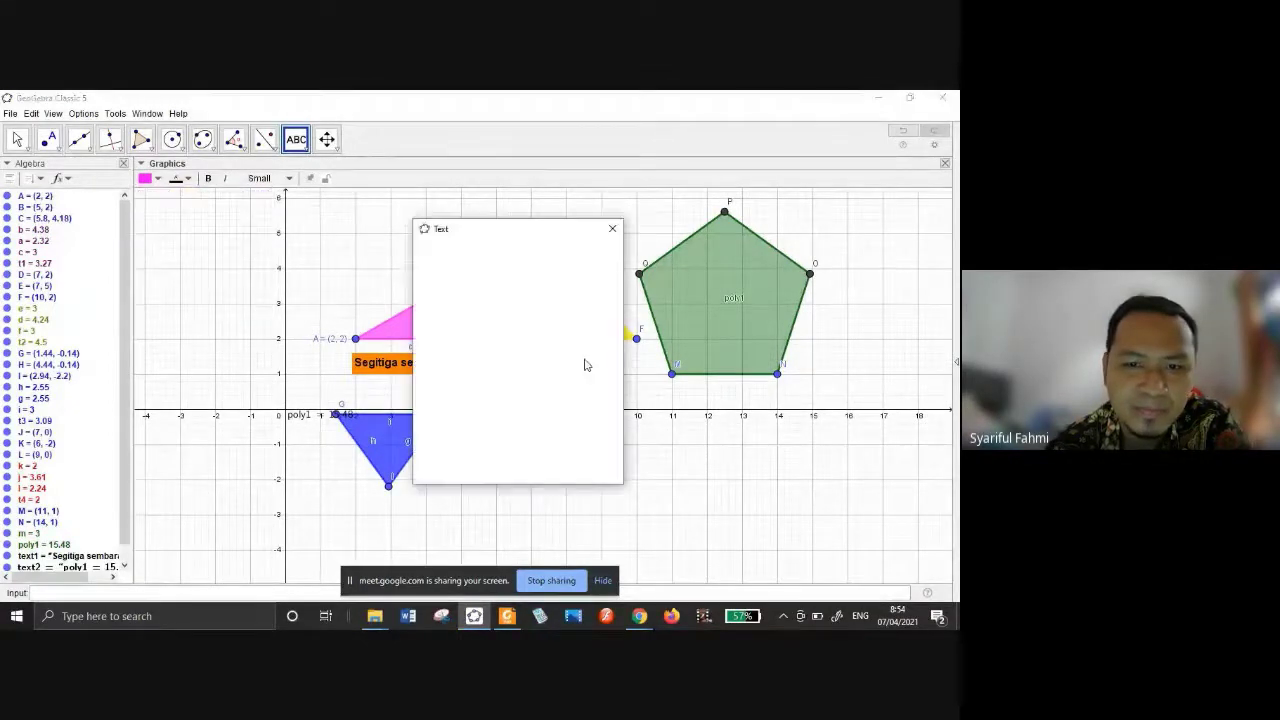
{"action": "left_click", "coordinate": [612, 229]}
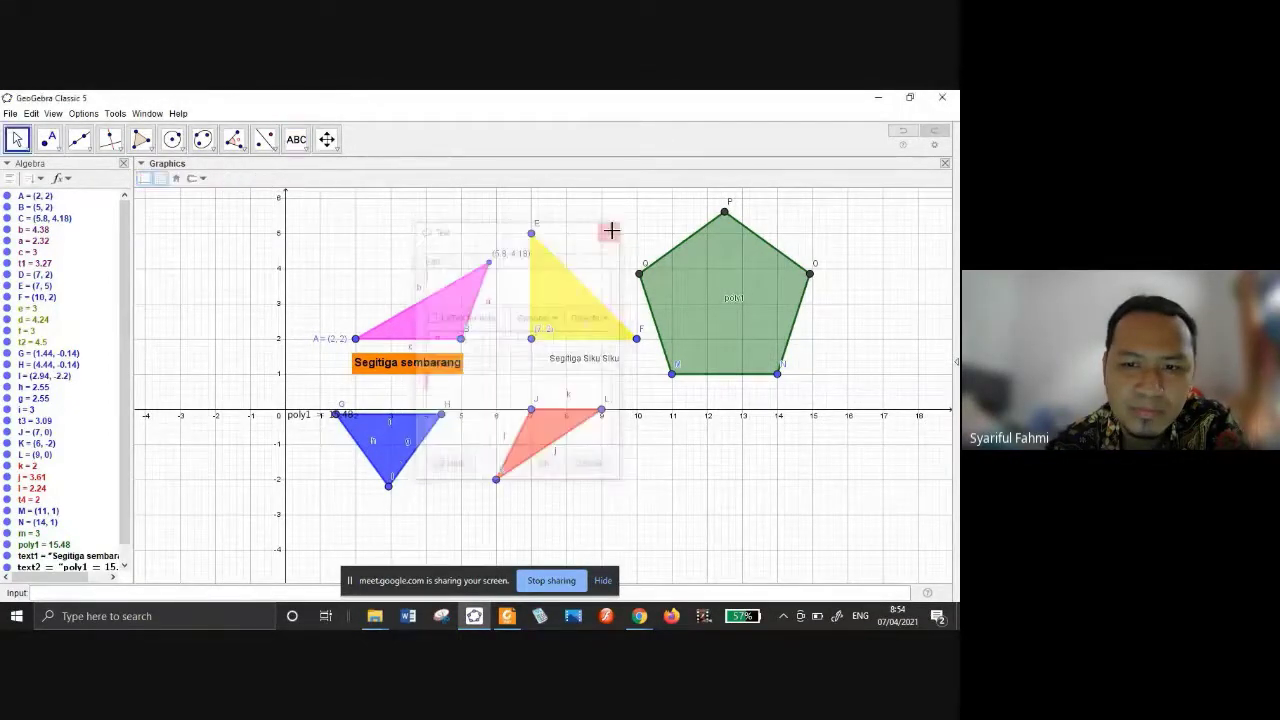
{"action": "left_click", "coordinate": [577, 358]}
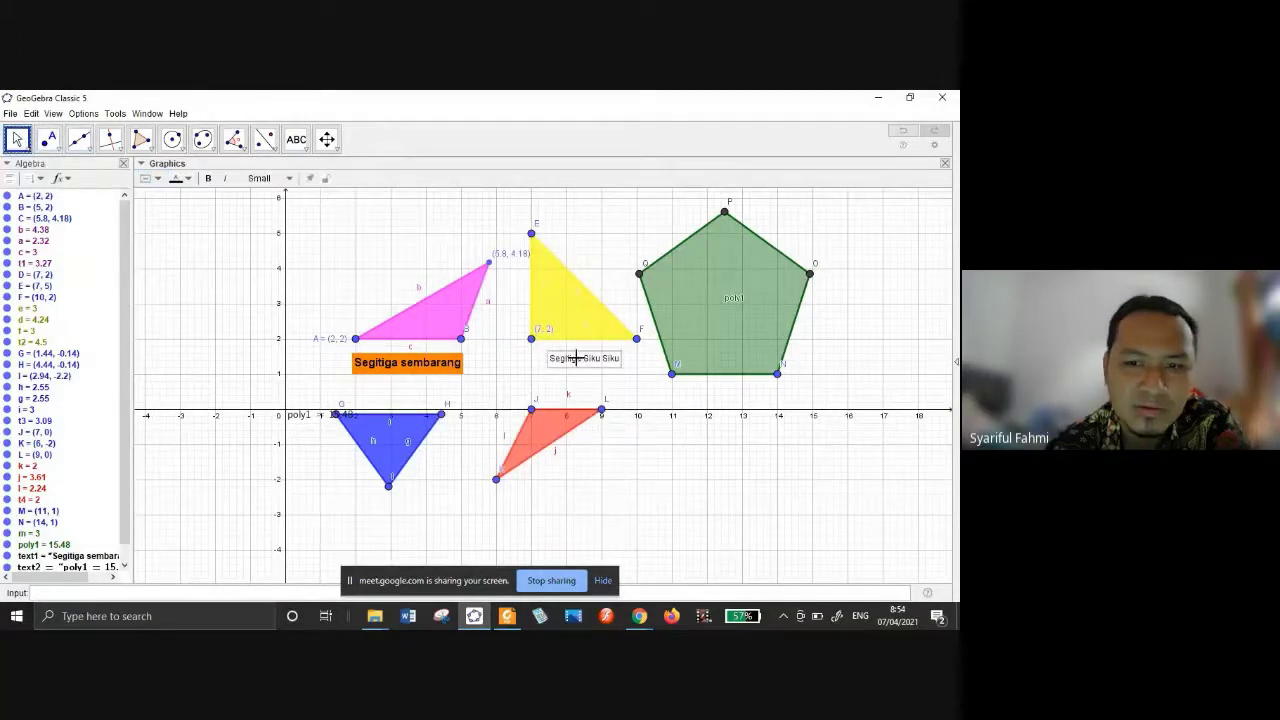
{"action": "left_click", "coordinate": [150, 178]}
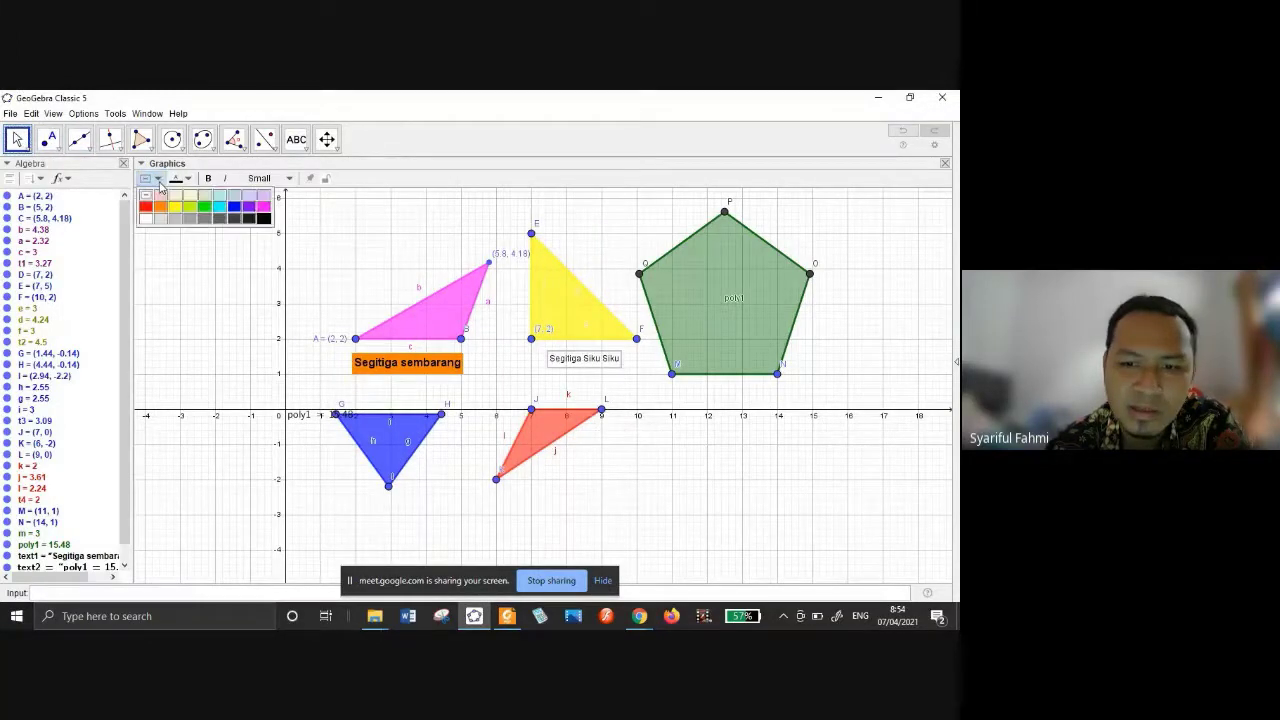
{"action": "left_click", "coordinate": [263, 206]}
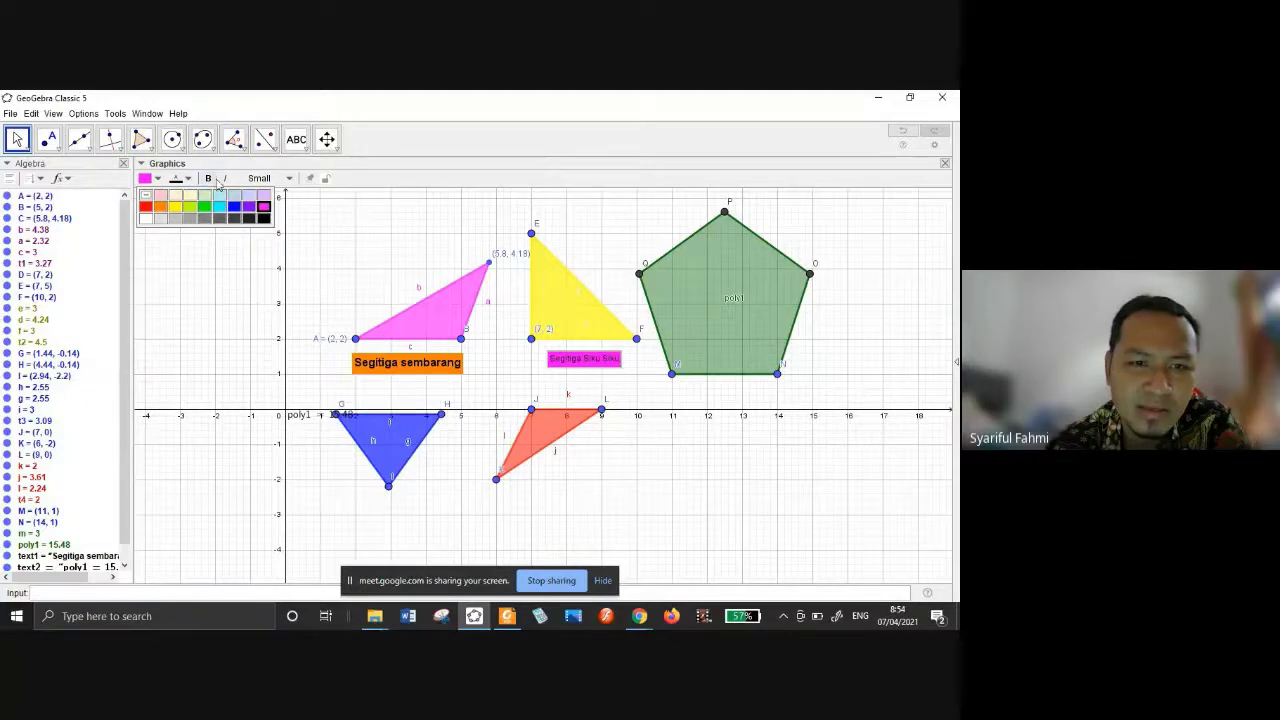
Set that caption to medium size and shift the blue triangle slightly down.
{"action": "left_click", "coordinate": [282, 180]}
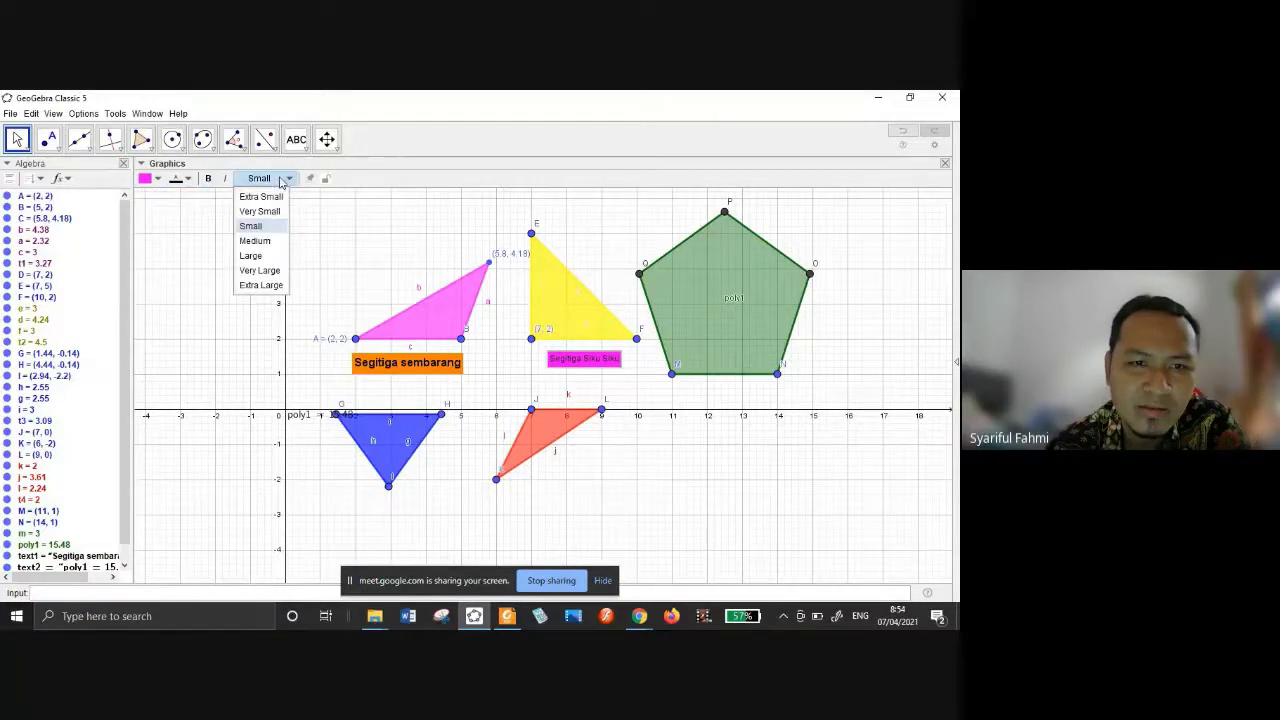
{"action": "left_click", "coordinate": [268, 243]}
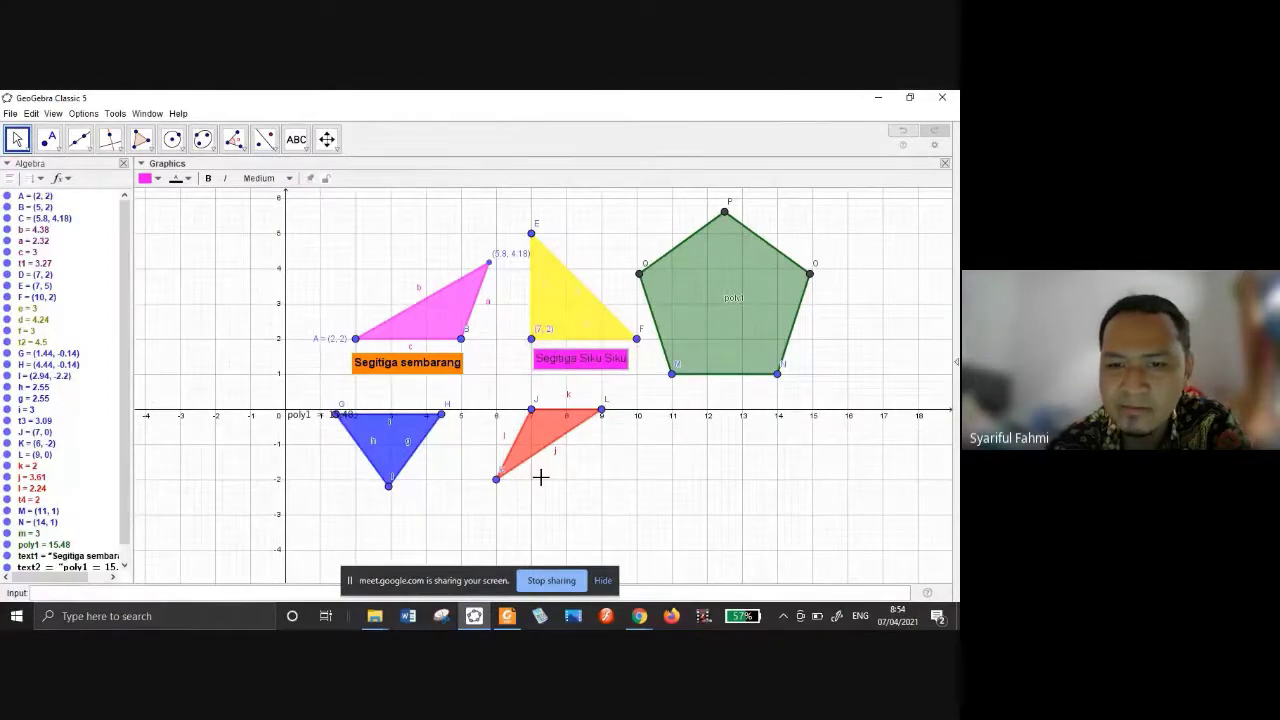
{"action": "left_click", "coordinate": [389, 468]}
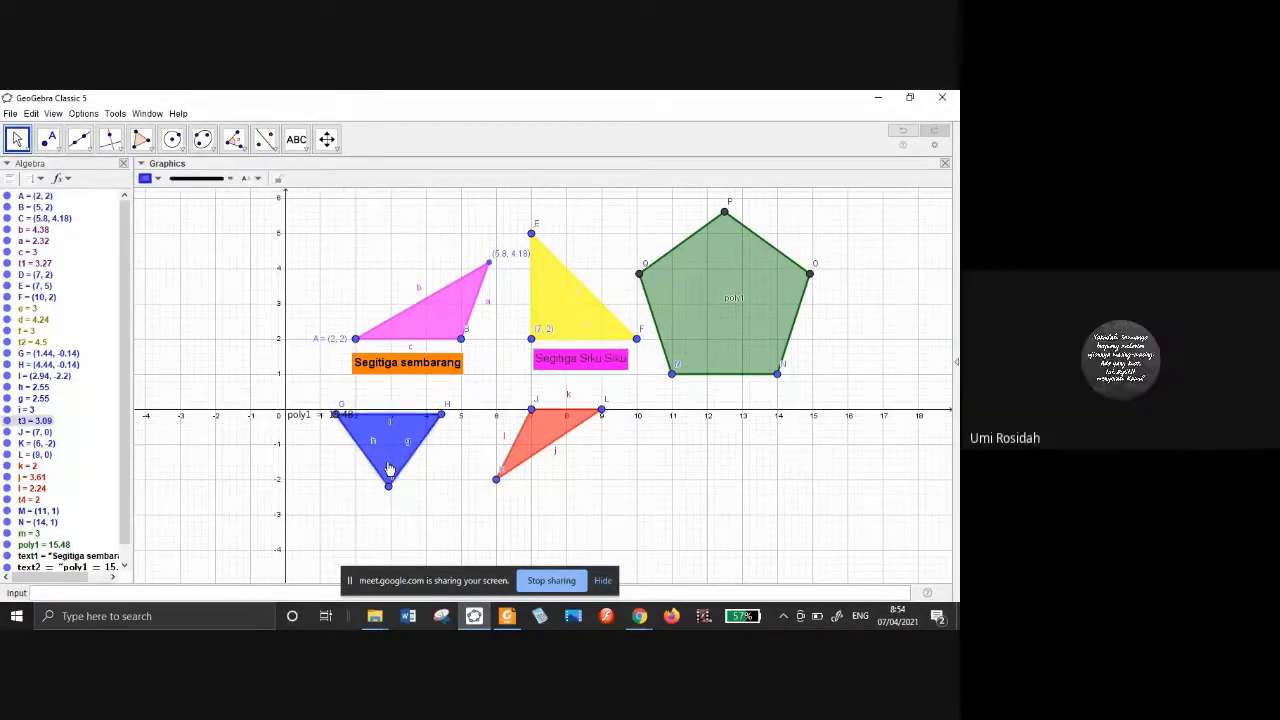
{"action": "left_click_drag", "start_coordinate": [389, 468], "coordinate": [386, 485]}
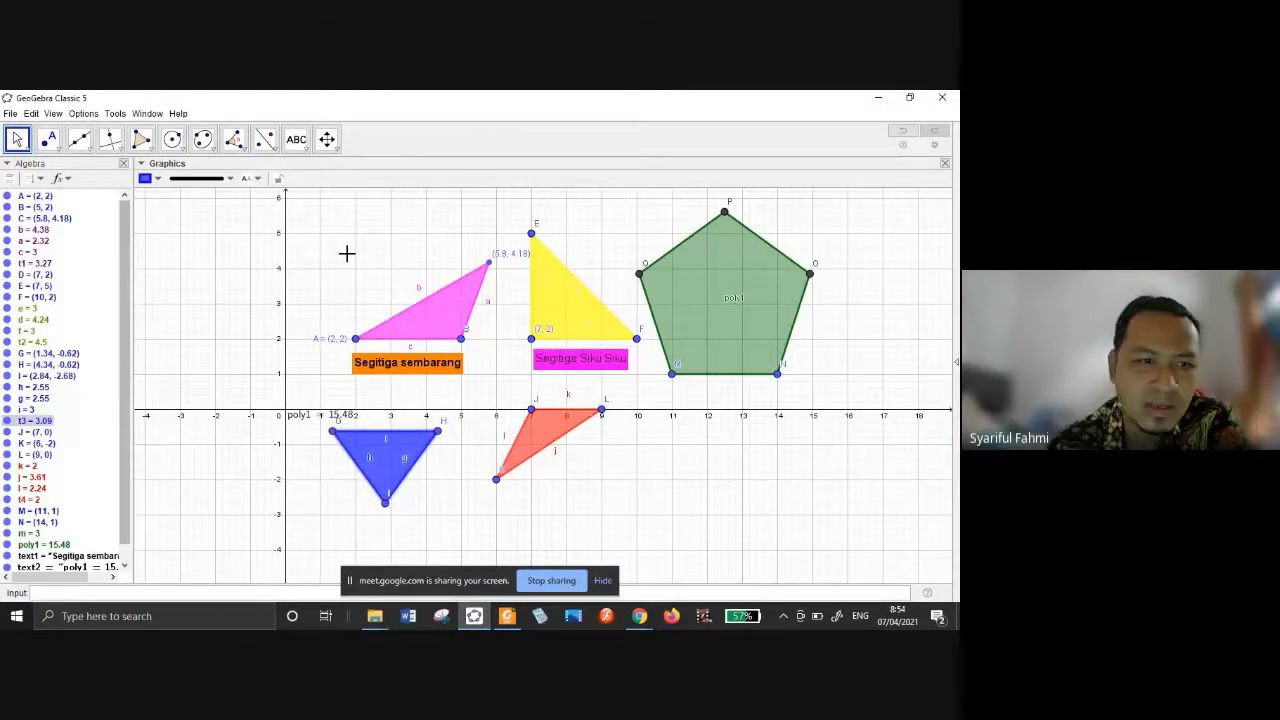
Hide the coordinate axes and the background grid.
{"action": "right_click", "coordinate": [445, 305]}
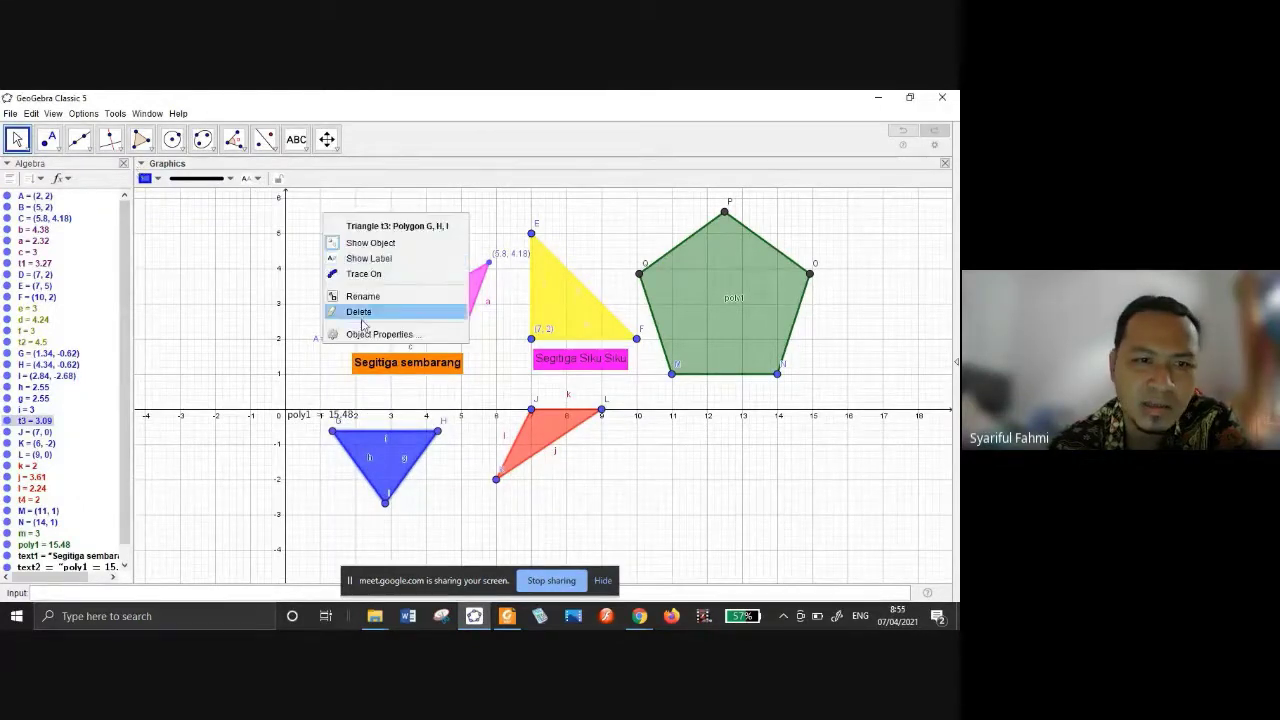
{"action": "left_click", "coordinate": [257, 232]}
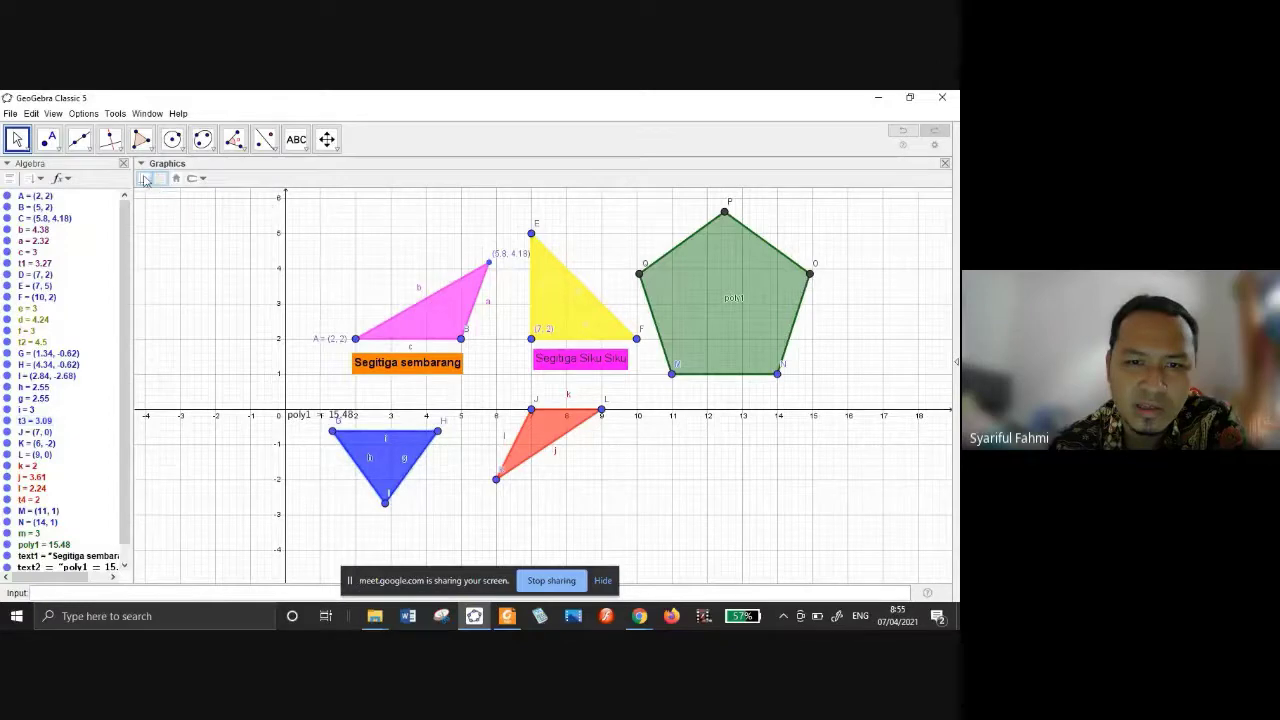
{"action": "left_click", "coordinate": [146, 179]}
{"action": "left_click", "coordinate": [160, 180]}
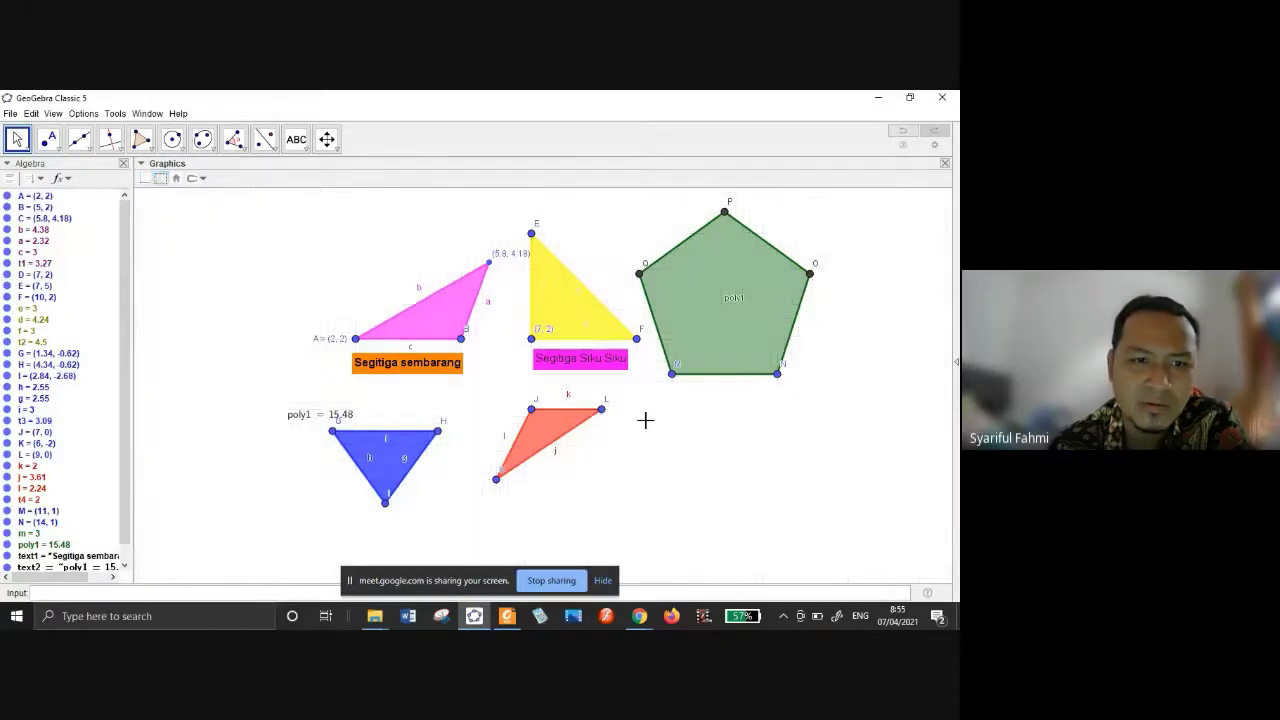
Reposition the pentagon, orange and blue triangles, and delete the poly1 = 15.48 text.
{"action": "left_click", "coordinate": [757, 374]}
{"action": "left_click_drag", "start_coordinate": [686, 255], "coordinate": [718, 312]}
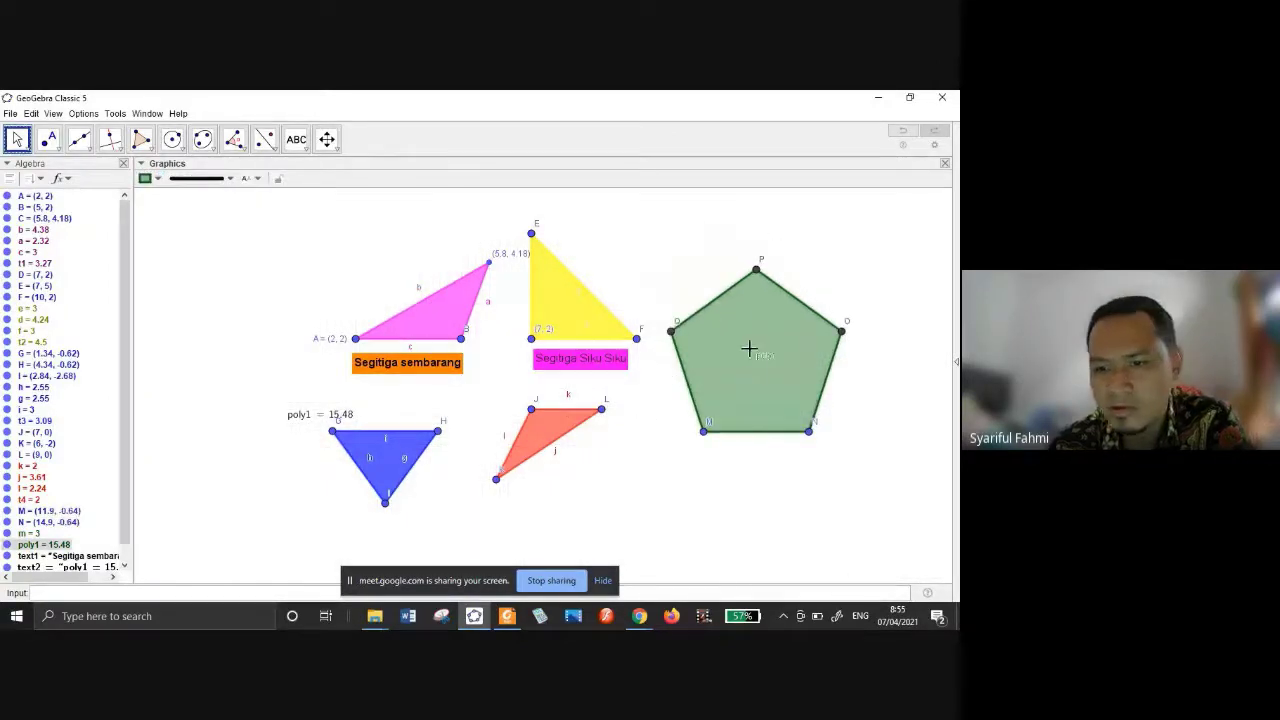
{"action": "left_click_drag", "start_coordinate": [560, 451], "coordinate": [590, 488]}
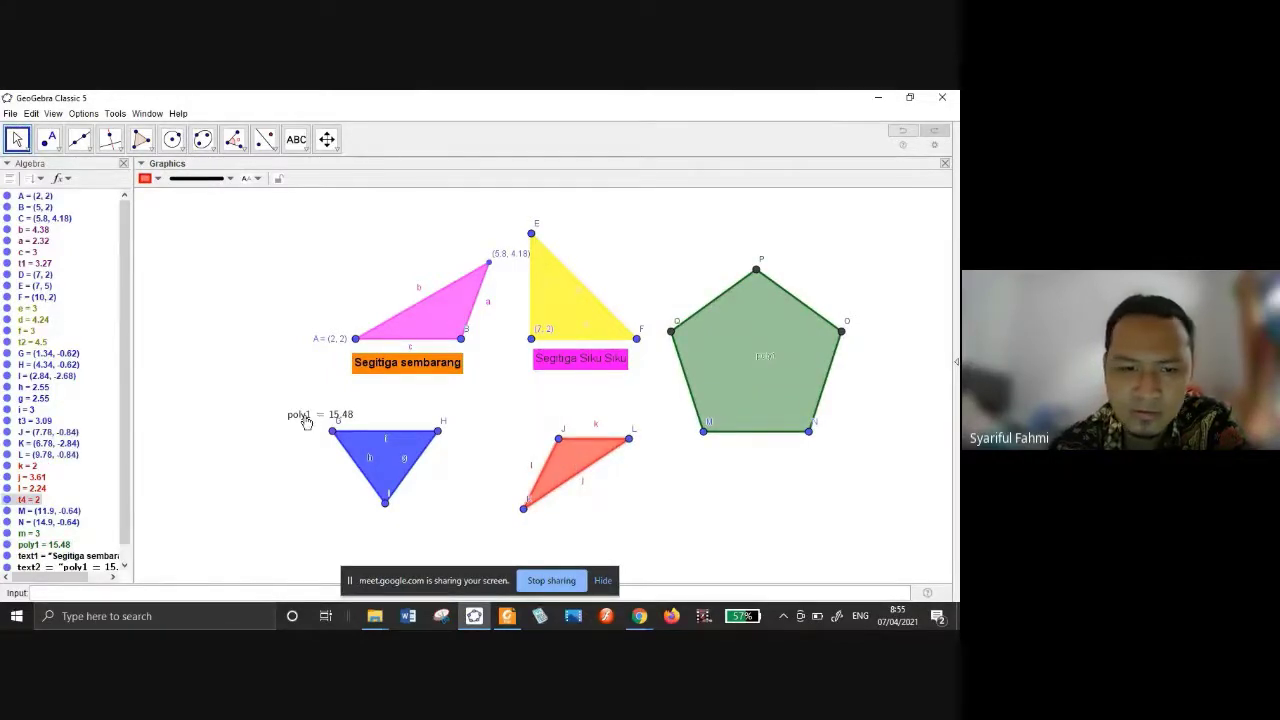
{"action": "left_click", "coordinate": [301, 414]}
{"action": "key", "text": "Delete"}
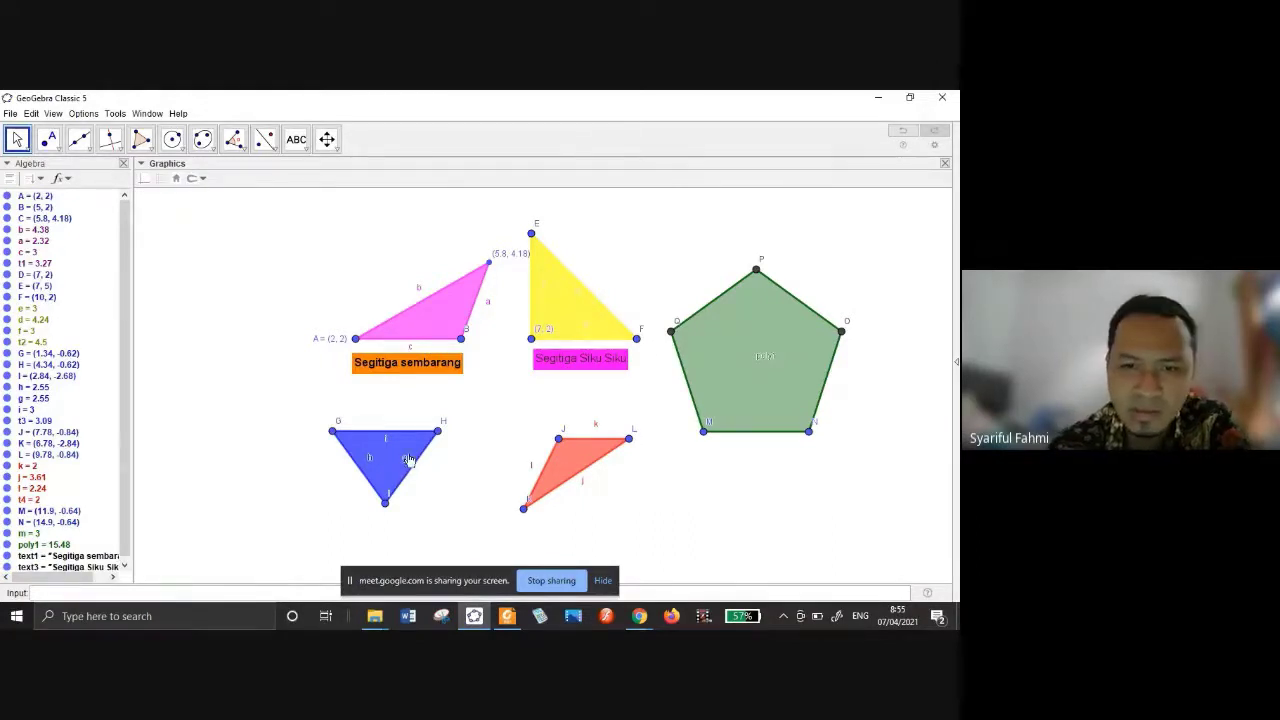
{"action": "left_click_drag", "start_coordinate": [408, 459], "coordinate": [416, 453]}
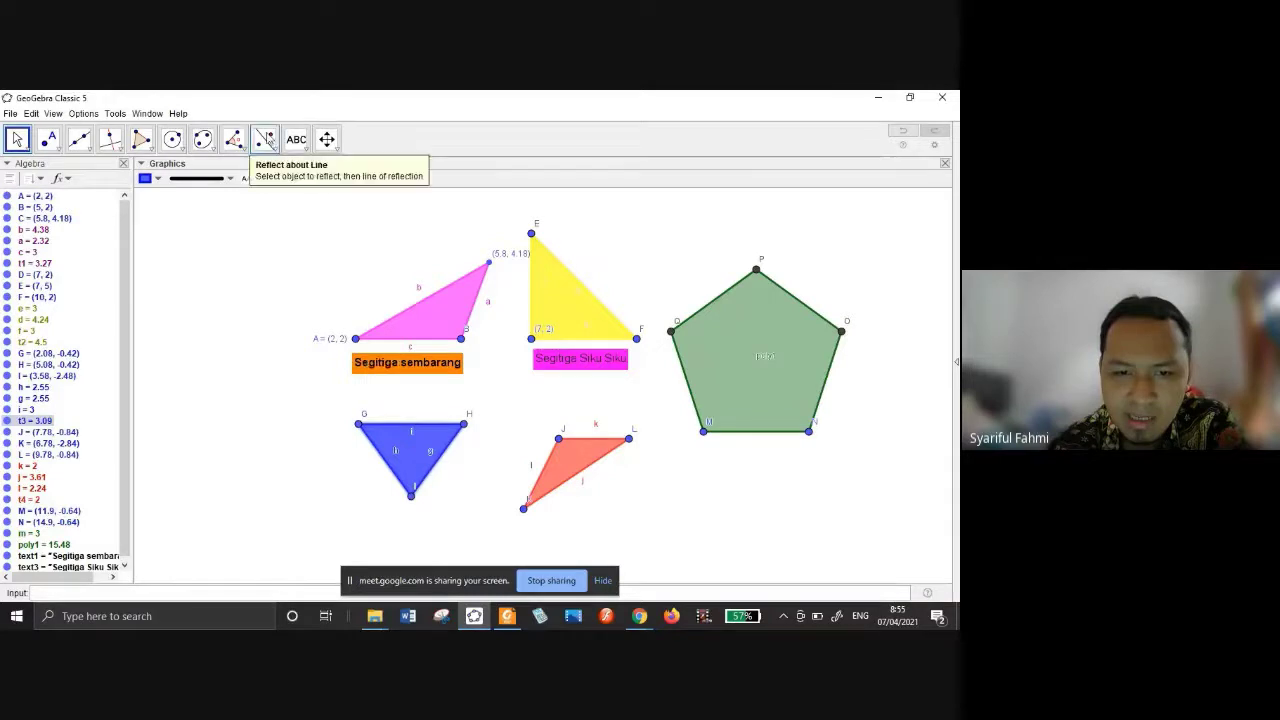
Delete the stray point R created below the blue triangle.
{"action": "left_click", "coordinate": [265, 140]}
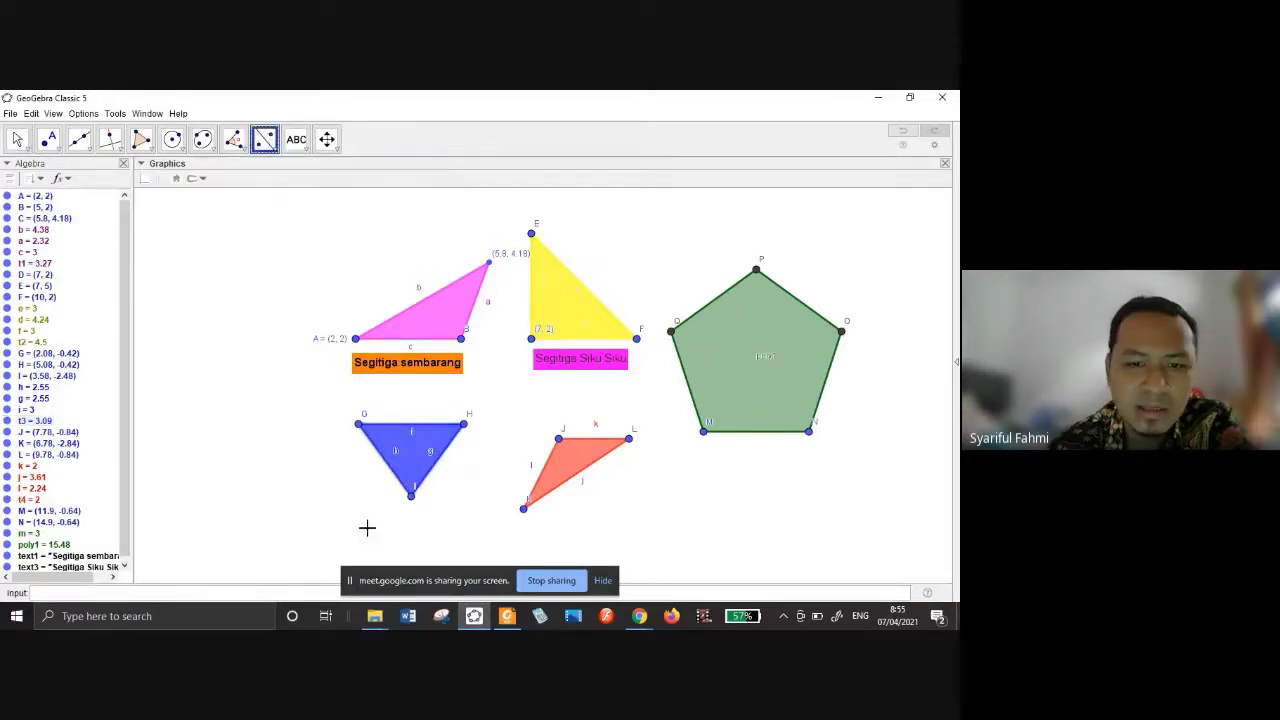
{"action": "left_click", "coordinate": [367, 528]}
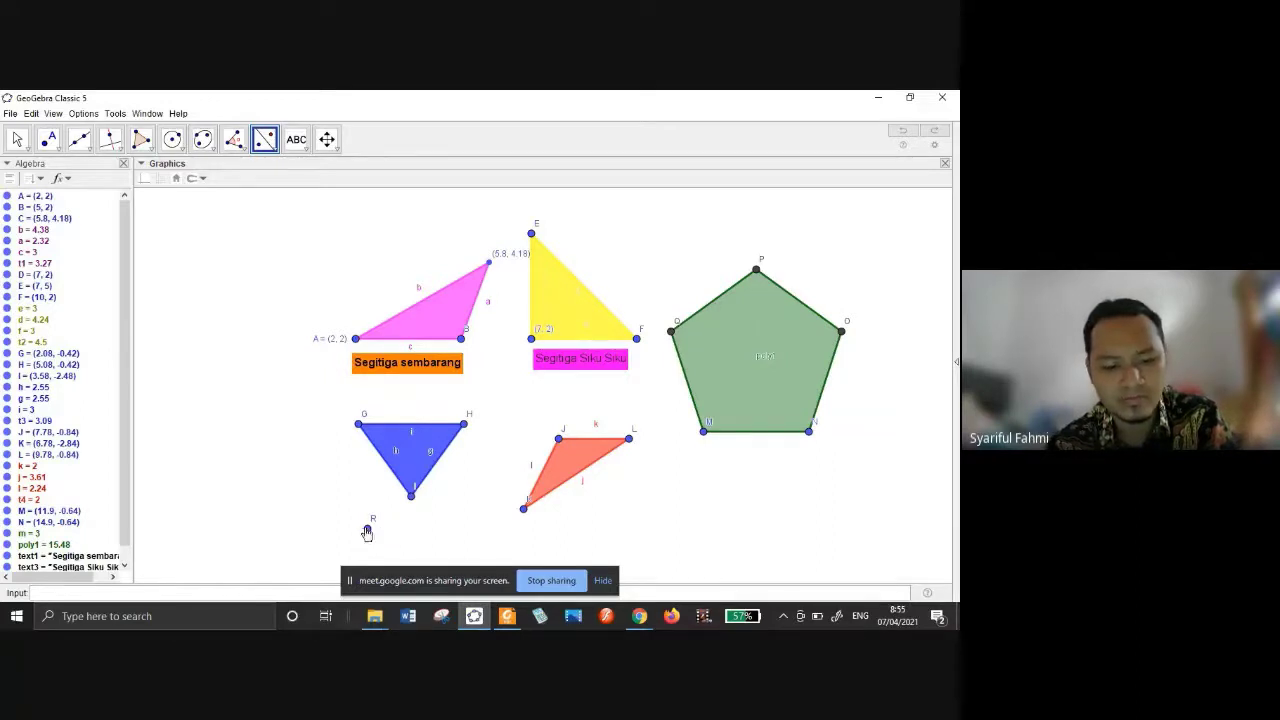
{"action": "right_click", "coordinate": [368, 532]}
{"action": "left_click", "coordinate": [398, 598]}
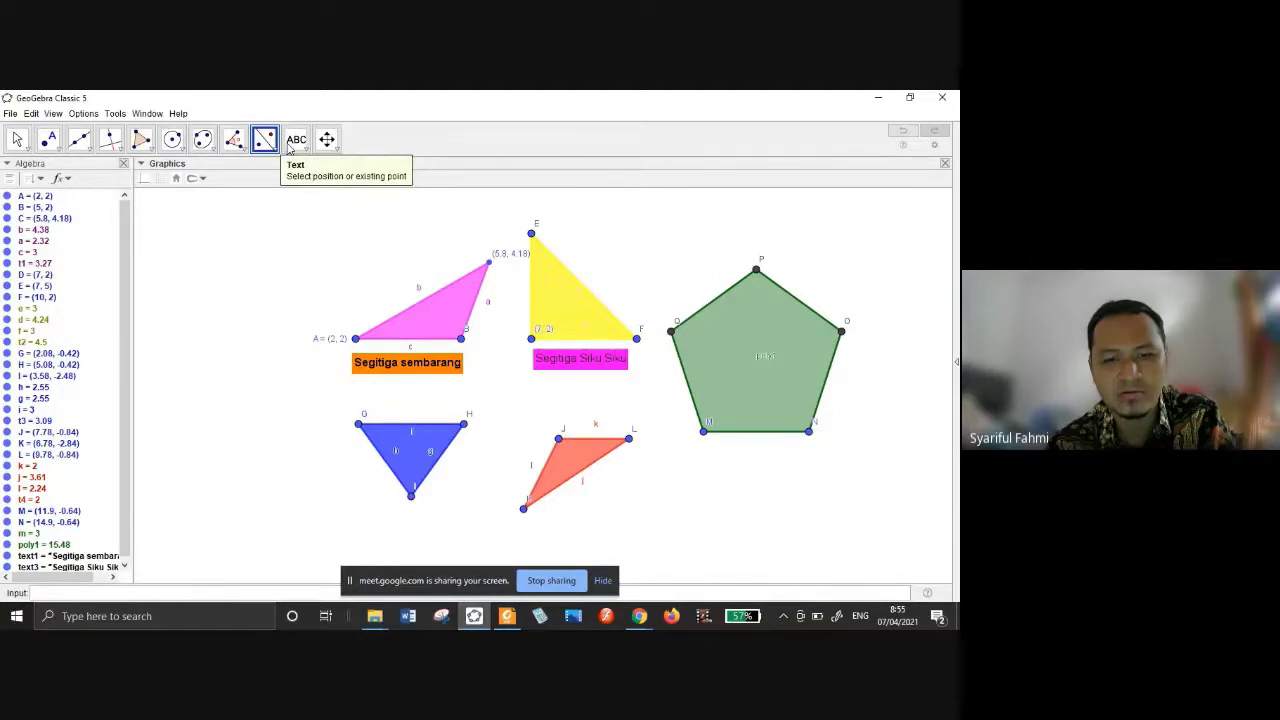
Add the caption 'Segitiga Sama Sisi' below the blue triangle.
{"action": "left_click", "coordinate": [300, 146]}
{"action": "left_click", "coordinate": [320, 197]}
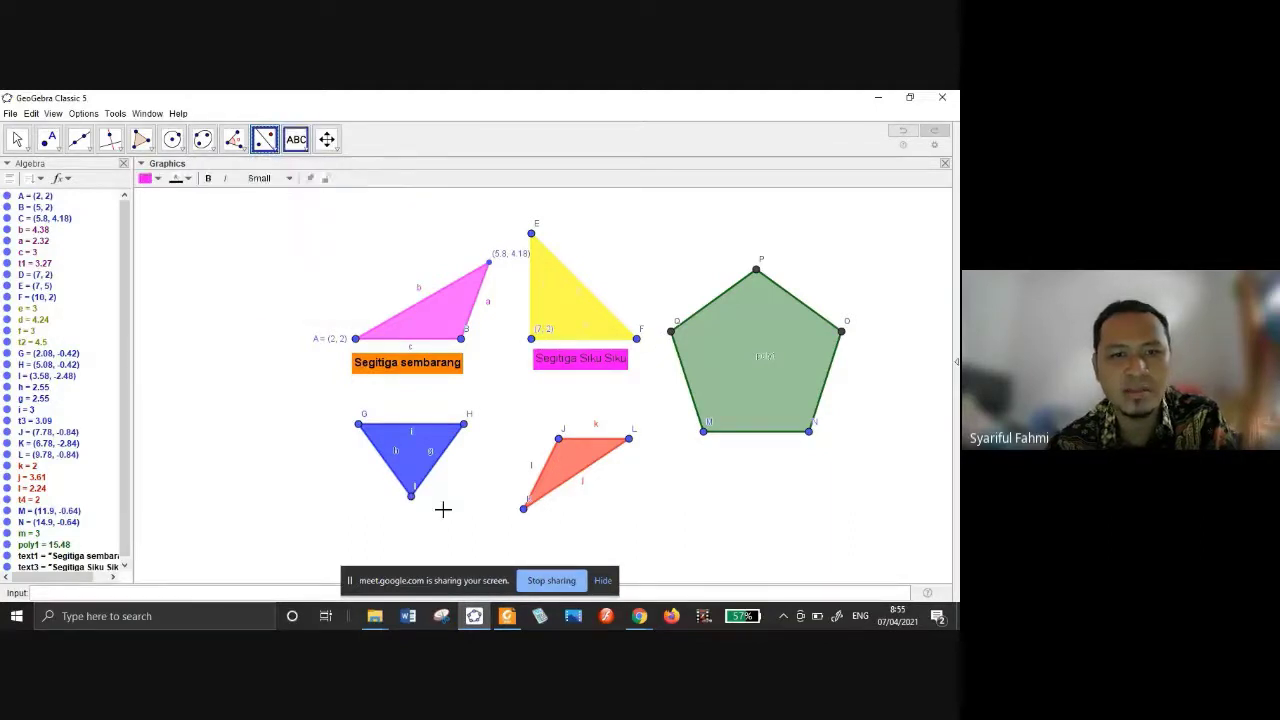
{"action": "left_click", "coordinate": [370, 540]}
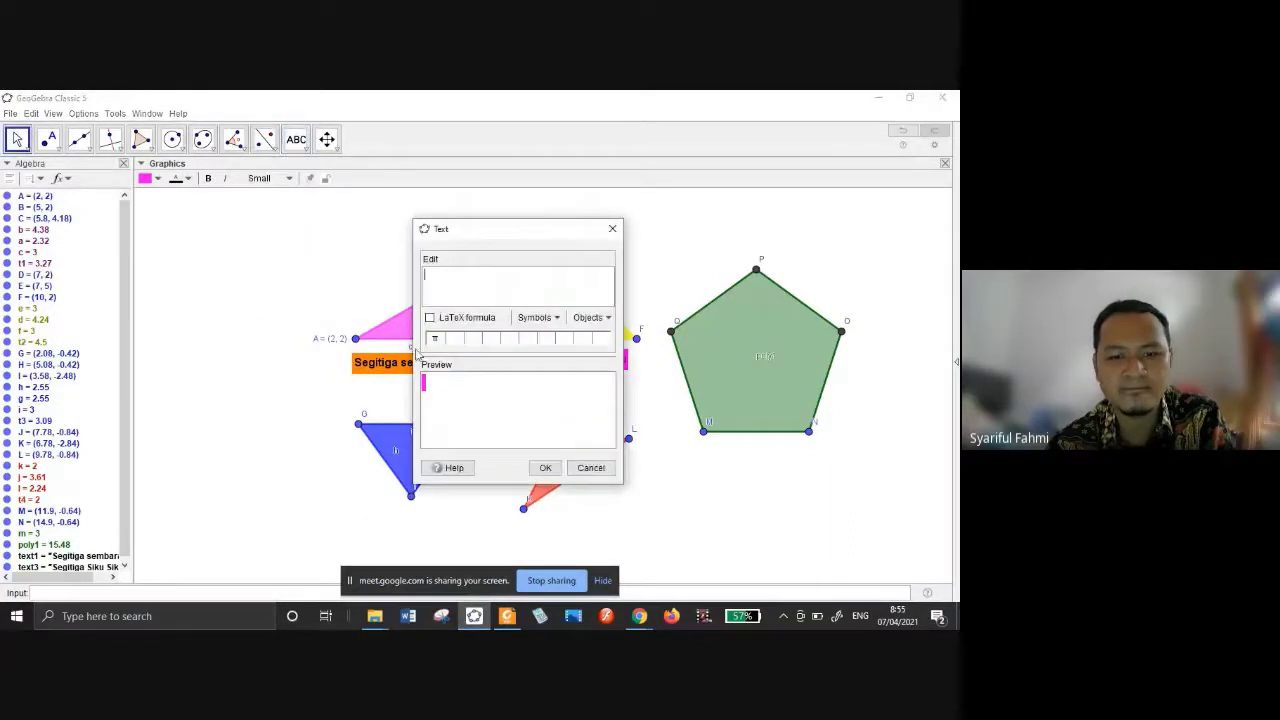
{"action": "type", "text": "Se"}
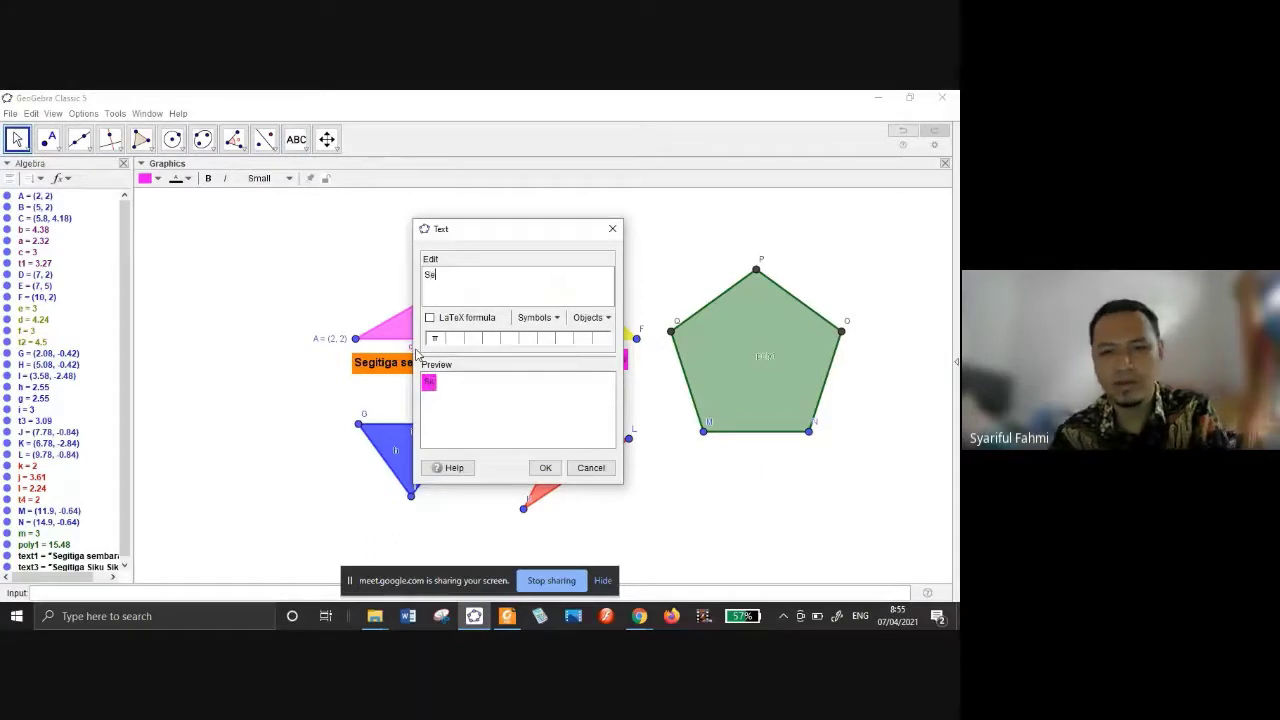
{"action": "type", "text": "gitiga Sama Sisi"}
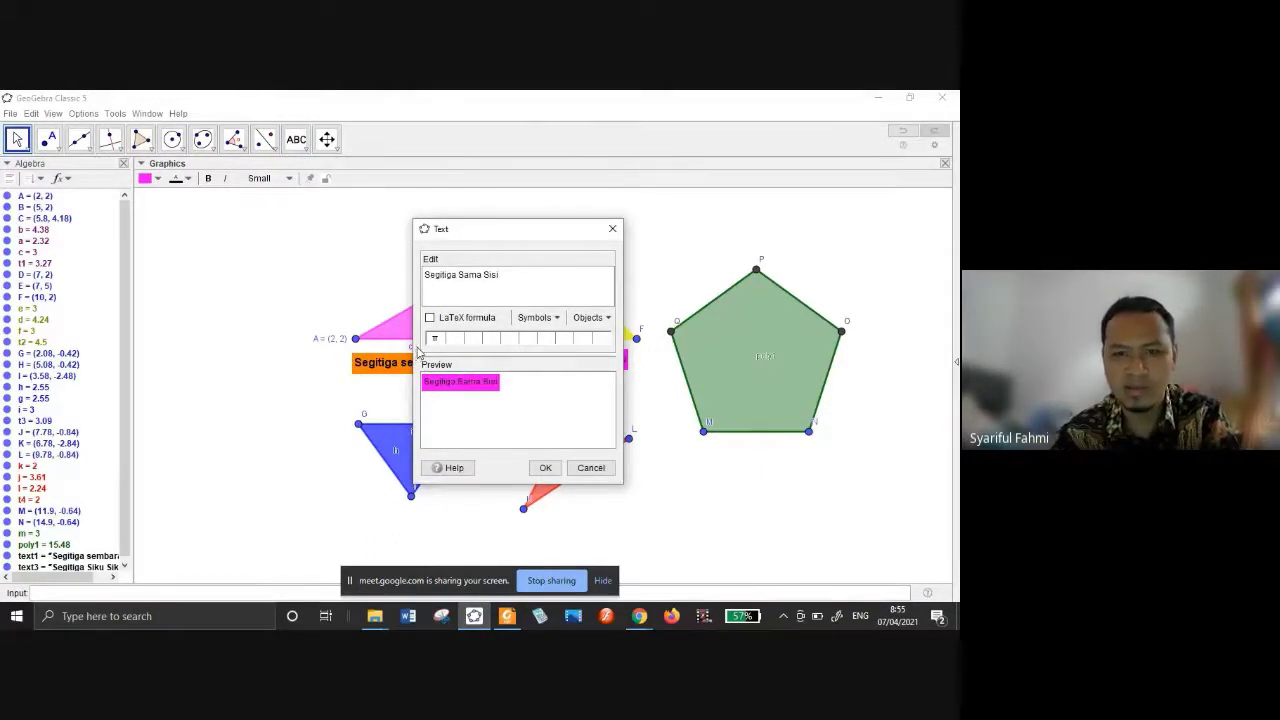
{"action": "left_click", "coordinate": [545, 468]}
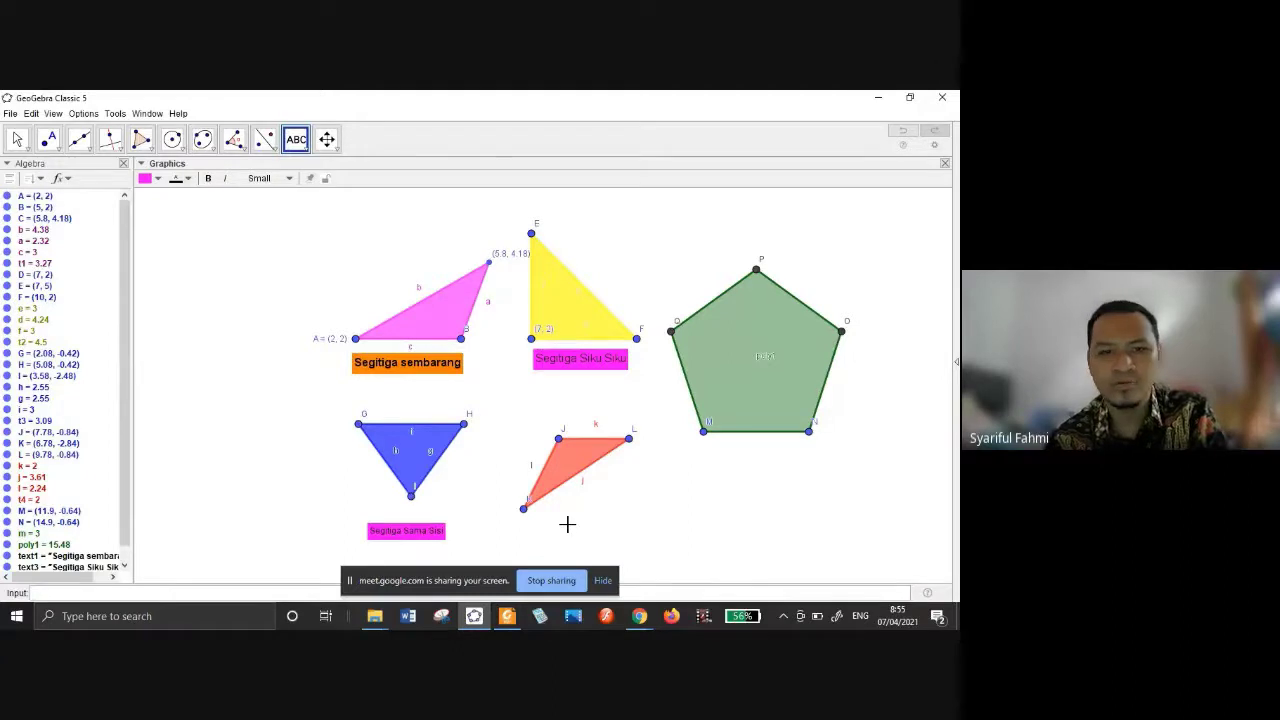
Add the caption 'Segitiga Tumpul' under the orange triangle and nudge it closer.
{"action": "left_click", "coordinate": [569, 522]}
{"action": "type", "text": "S"}
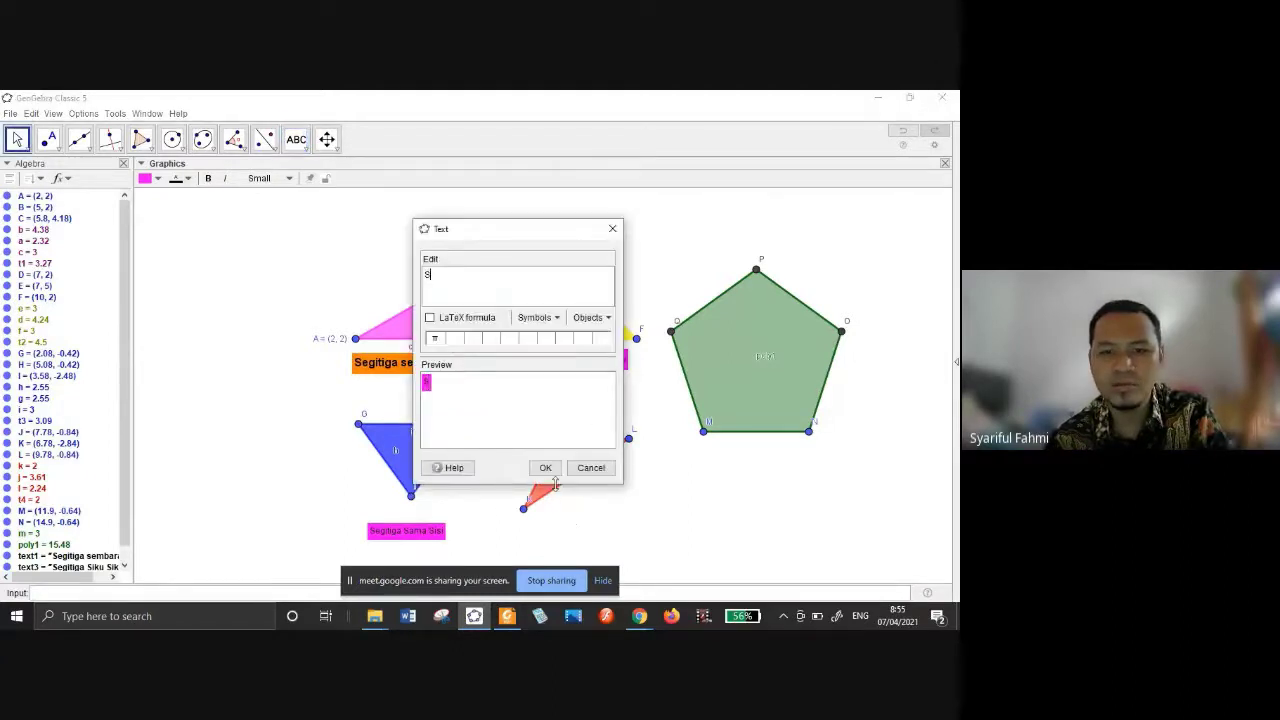
{"action": "type", "text": "ag"}
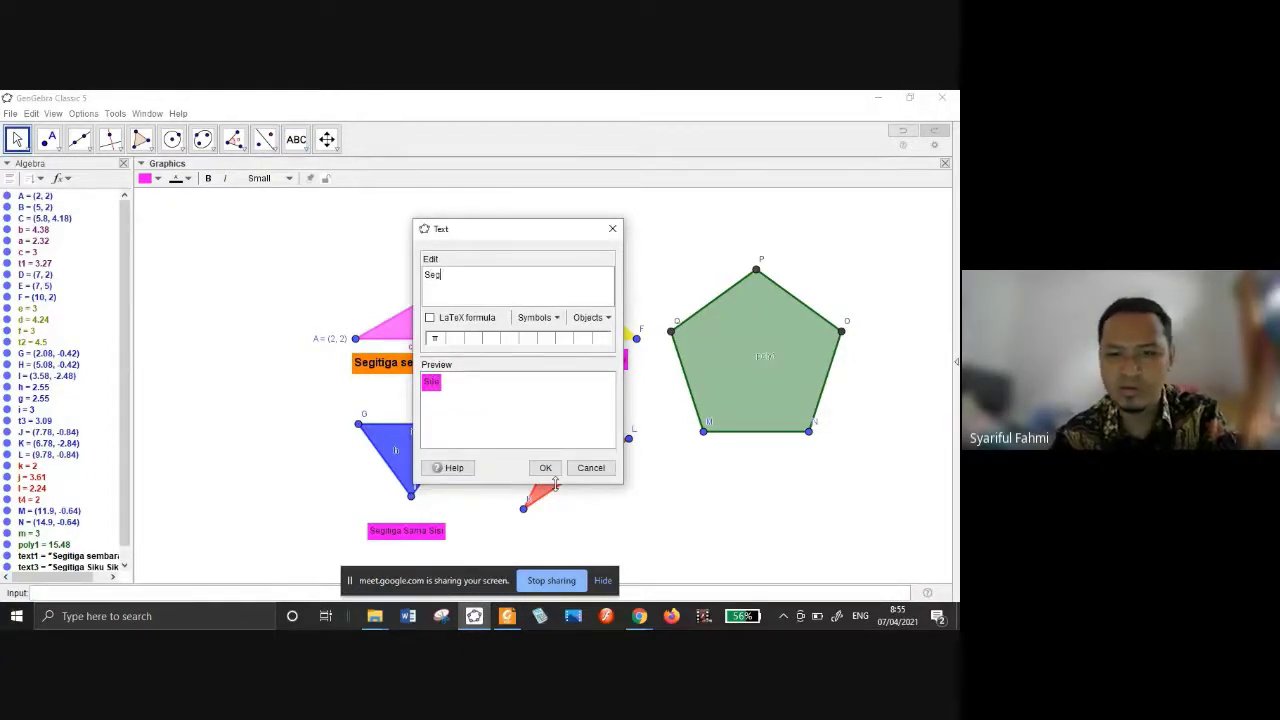
{"action": "type", "text": "itiga Tumpu"}
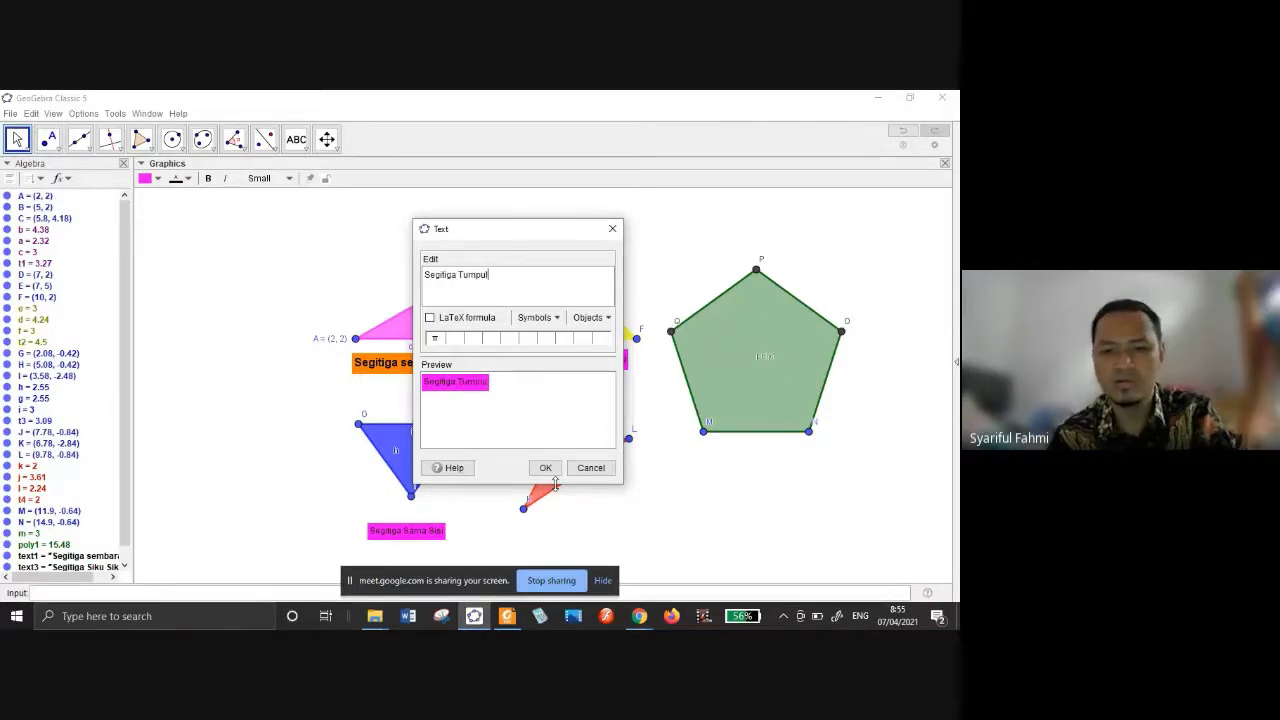
{"action": "type", "text": "l"}
{"action": "left_click", "coordinate": [545, 468]}
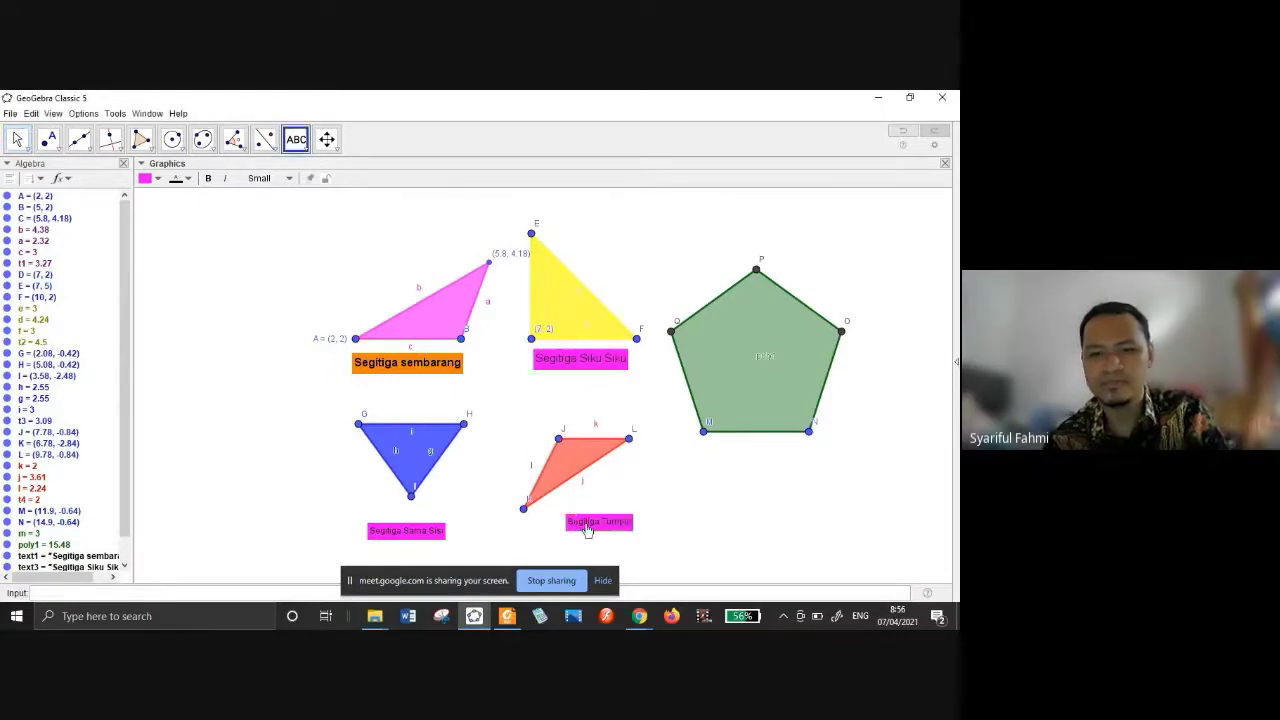
{"action": "left_click_drag", "start_coordinate": [584, 521], "coordinate": [580, 507]}
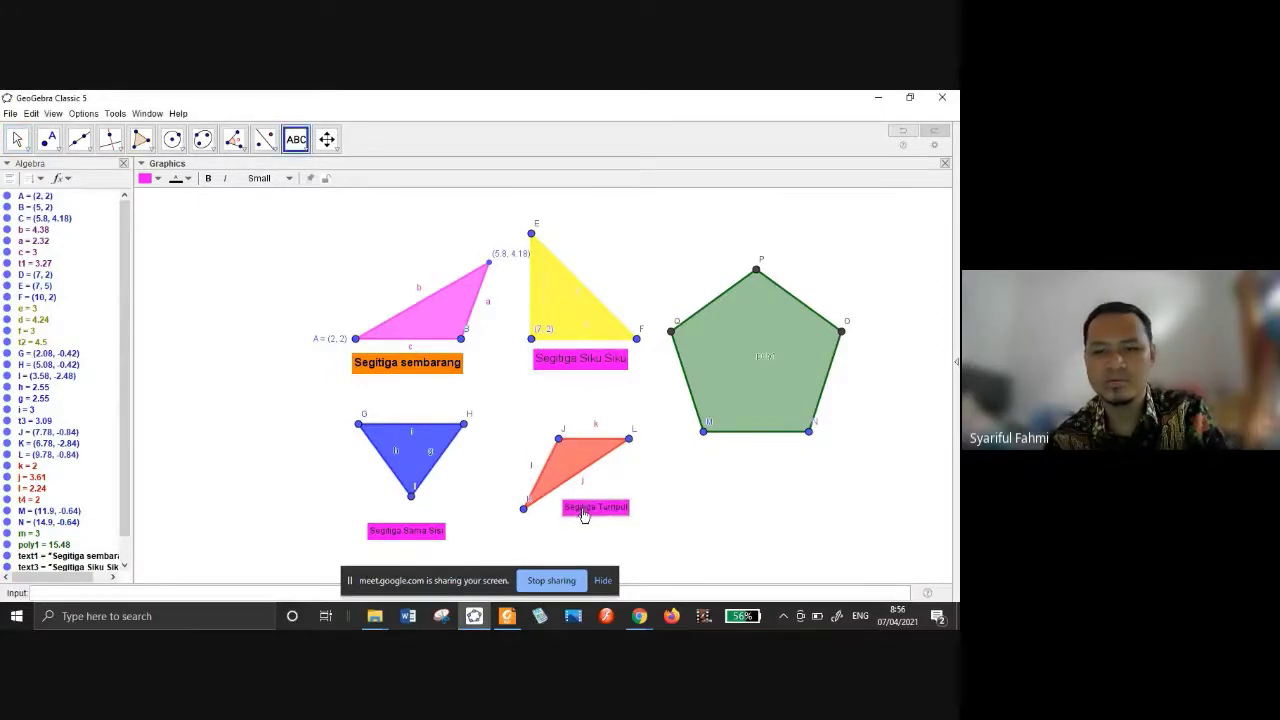
Add the caption 'Segi Lima Beraturan' centred under the pentagon.
{"action": "left_click", "coordinate": [736, 467]}
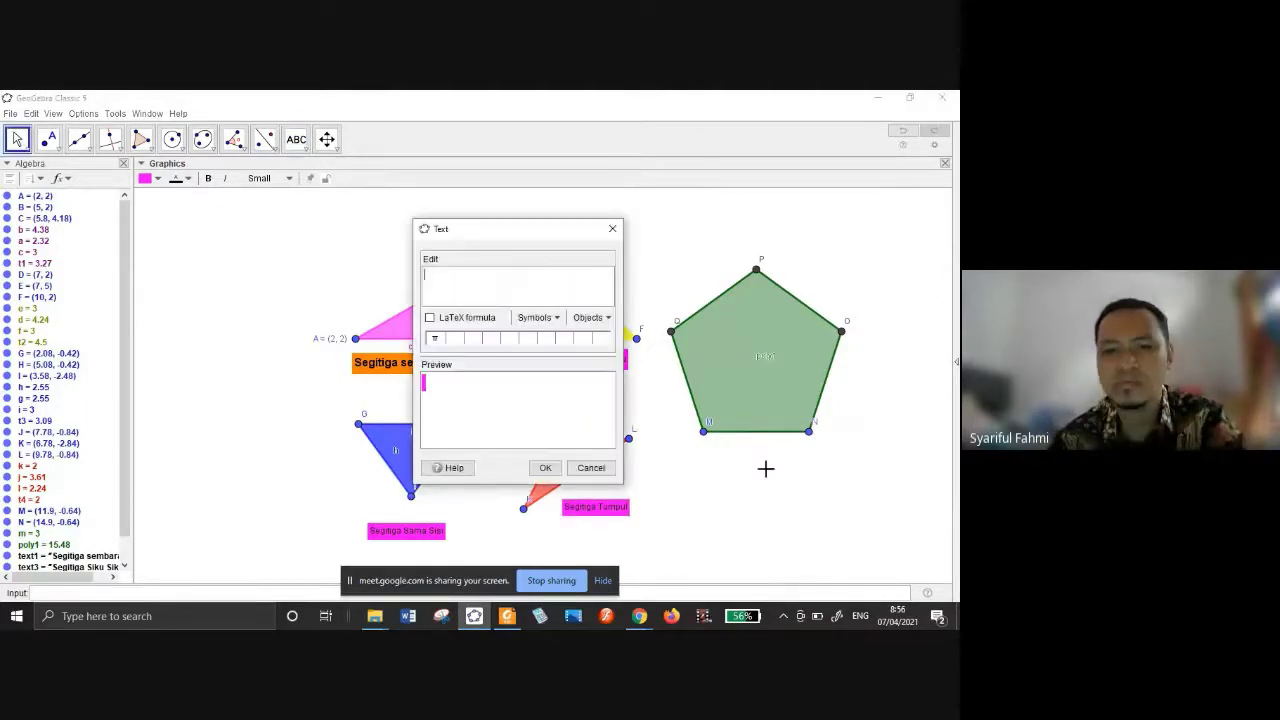
{"action": "type", "text": "Segi Lima"}
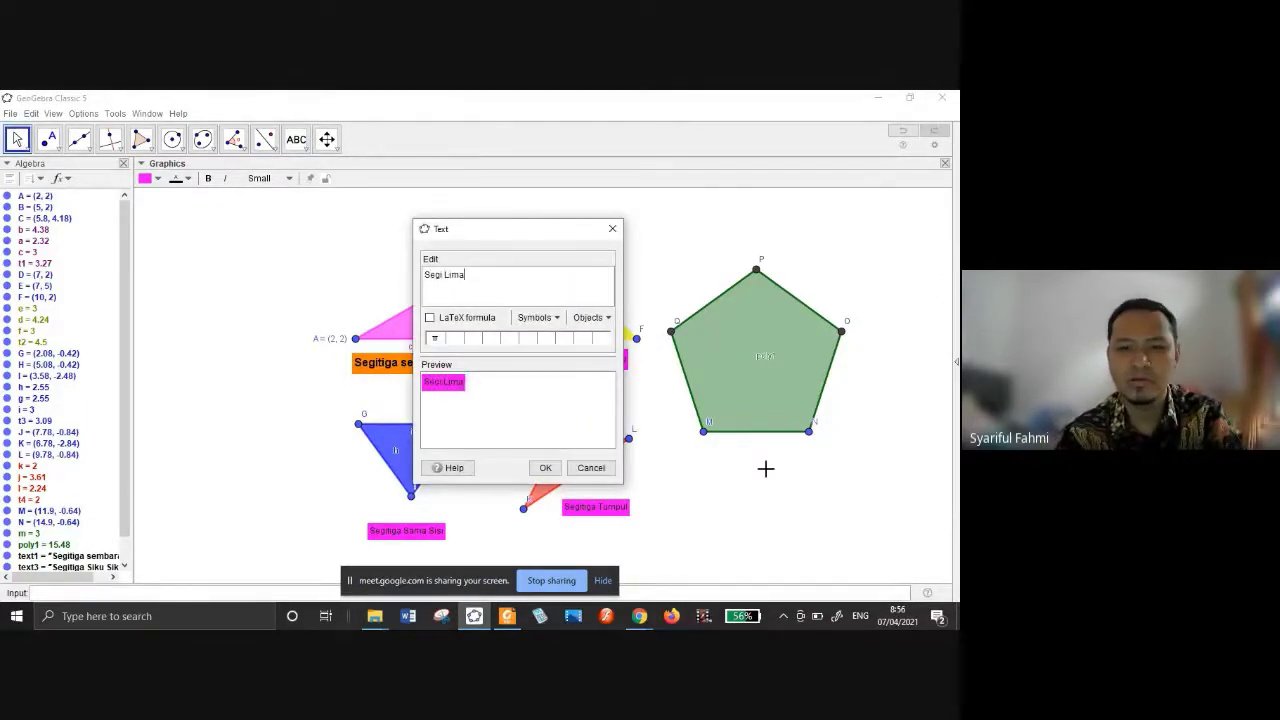
{"action": "type", "text": " Beratu"}
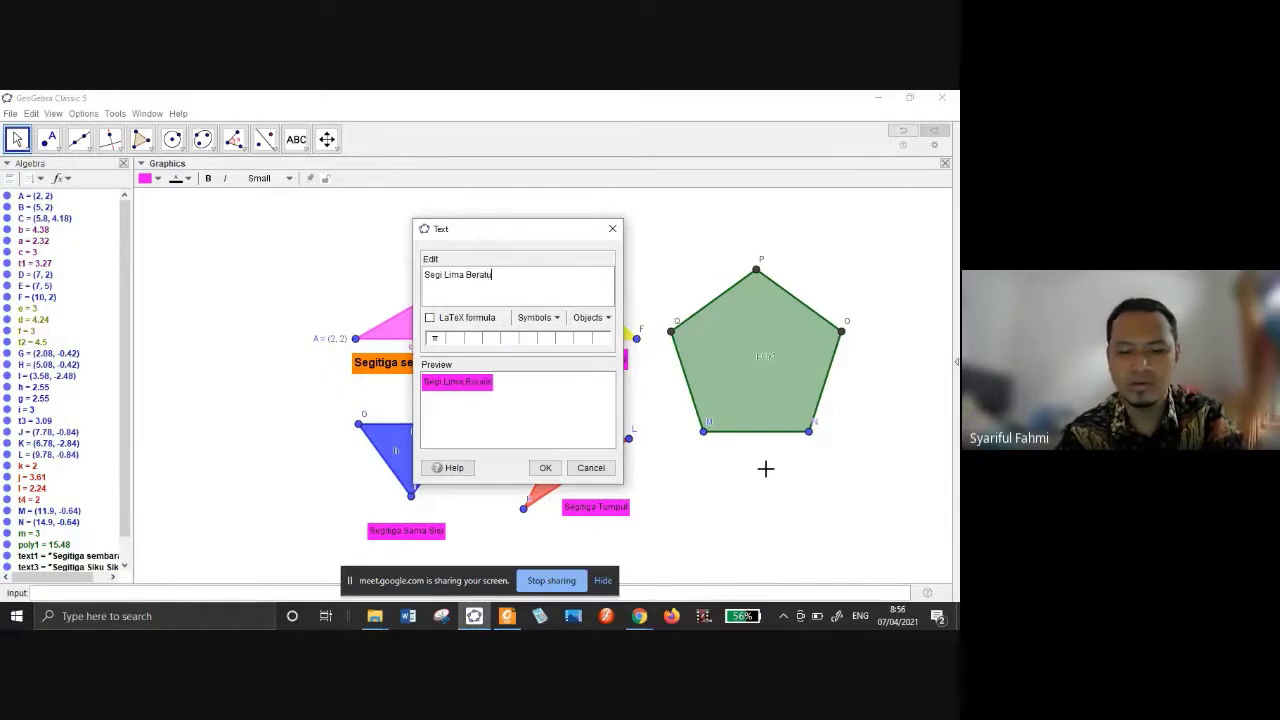
{"action": "type", "text": "ran"}
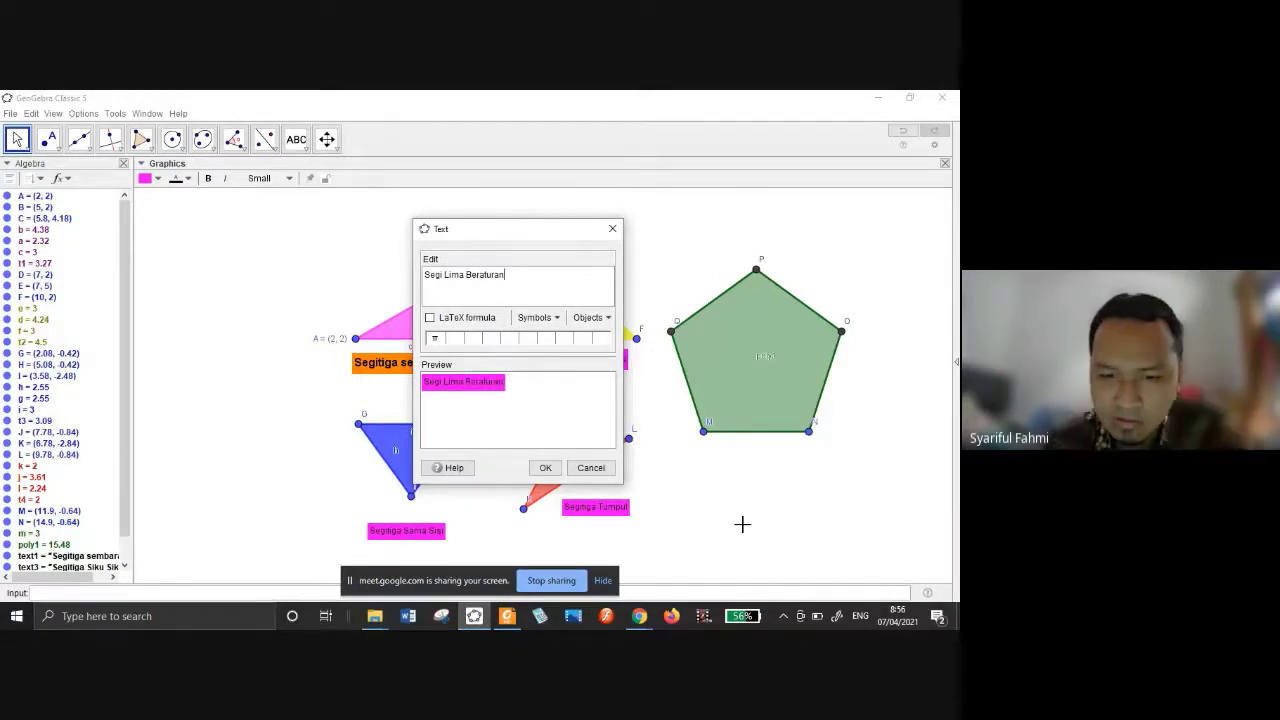
{"action": "left_click", "coordinate": [545, 468]}
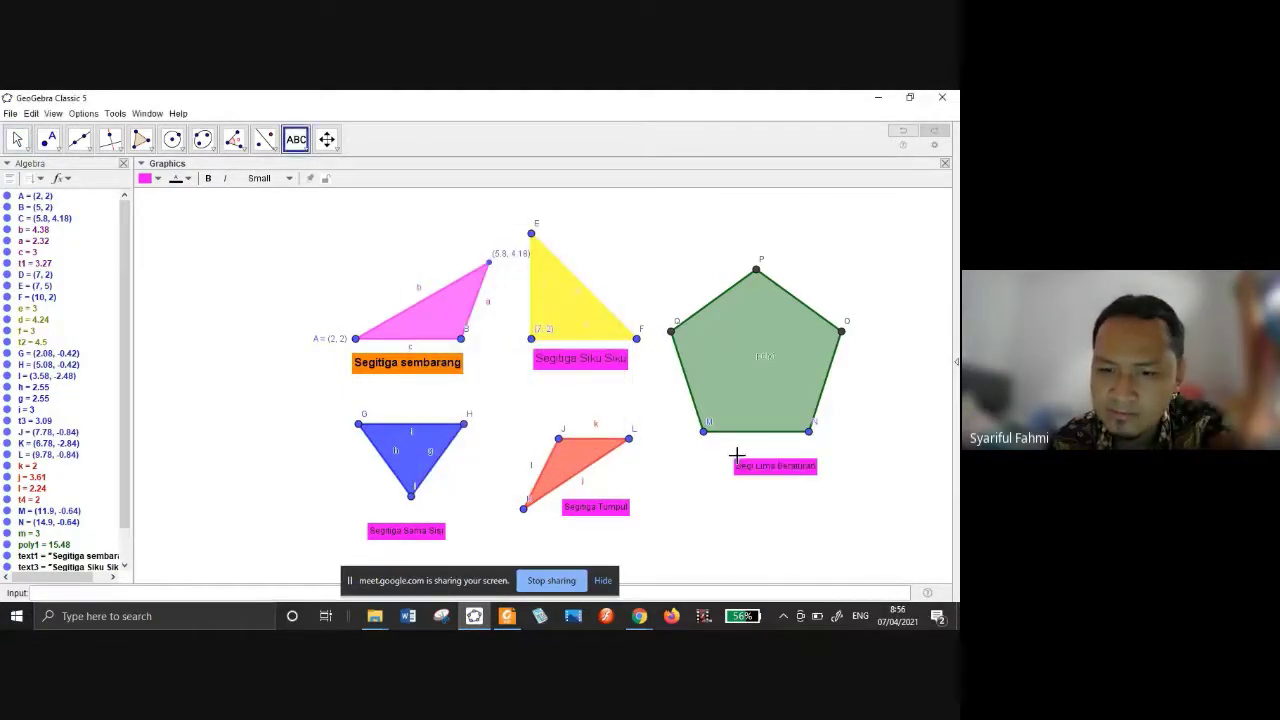
{"action": "left_click_drag", "start_coordinate": [758, 472], "coordinate": [739, 462]}
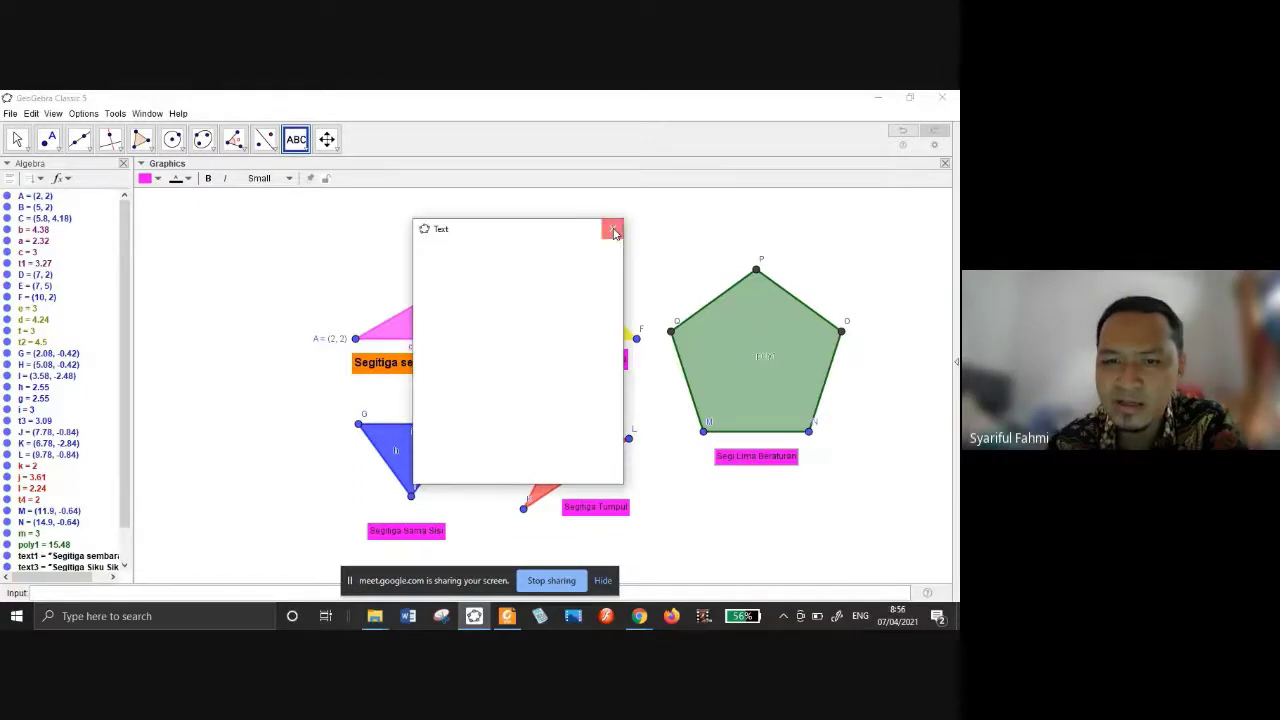
{"action": "left_click", "coordinate": [612, 228]}
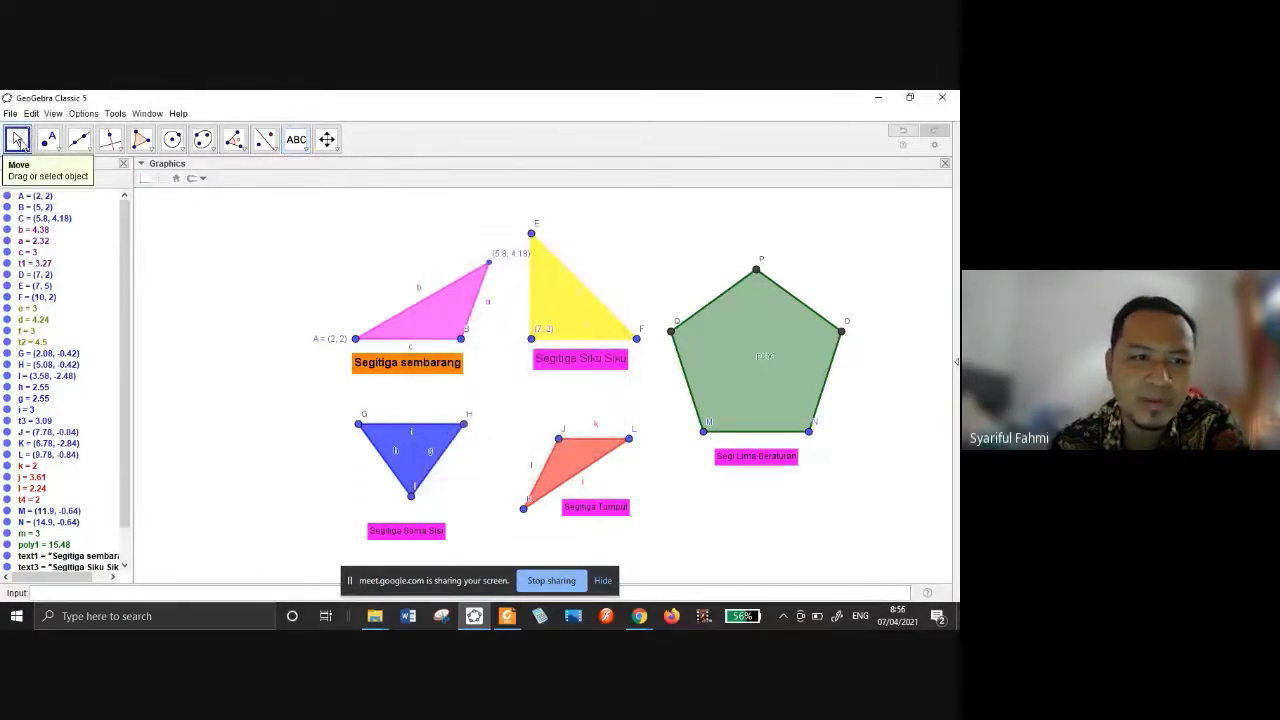
Give the Segi Lima Beraturan caption an orange background and Segitiga Tumpul dark blue.
{"action": "left_click", "coordinate": [735, 457]}
{"action": "left_click", "coordinate": [150, 178]}
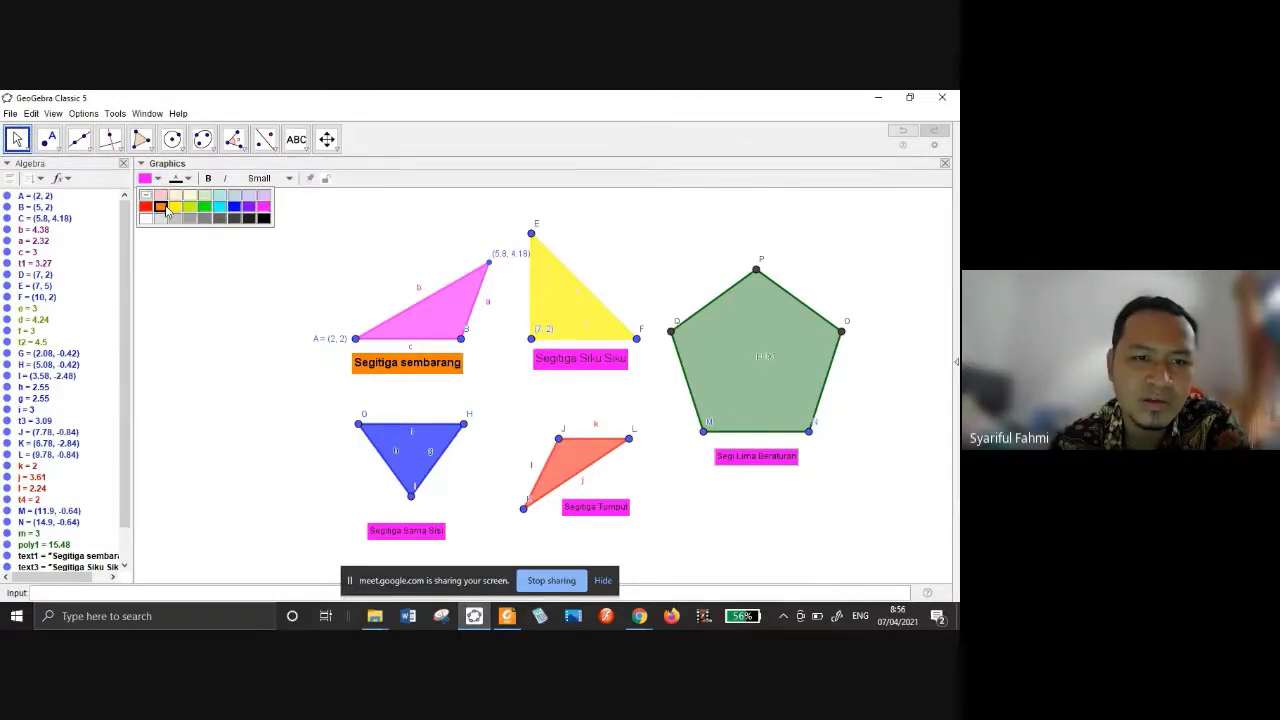
{"action": "left_click", "coordinate": [166, 208]}
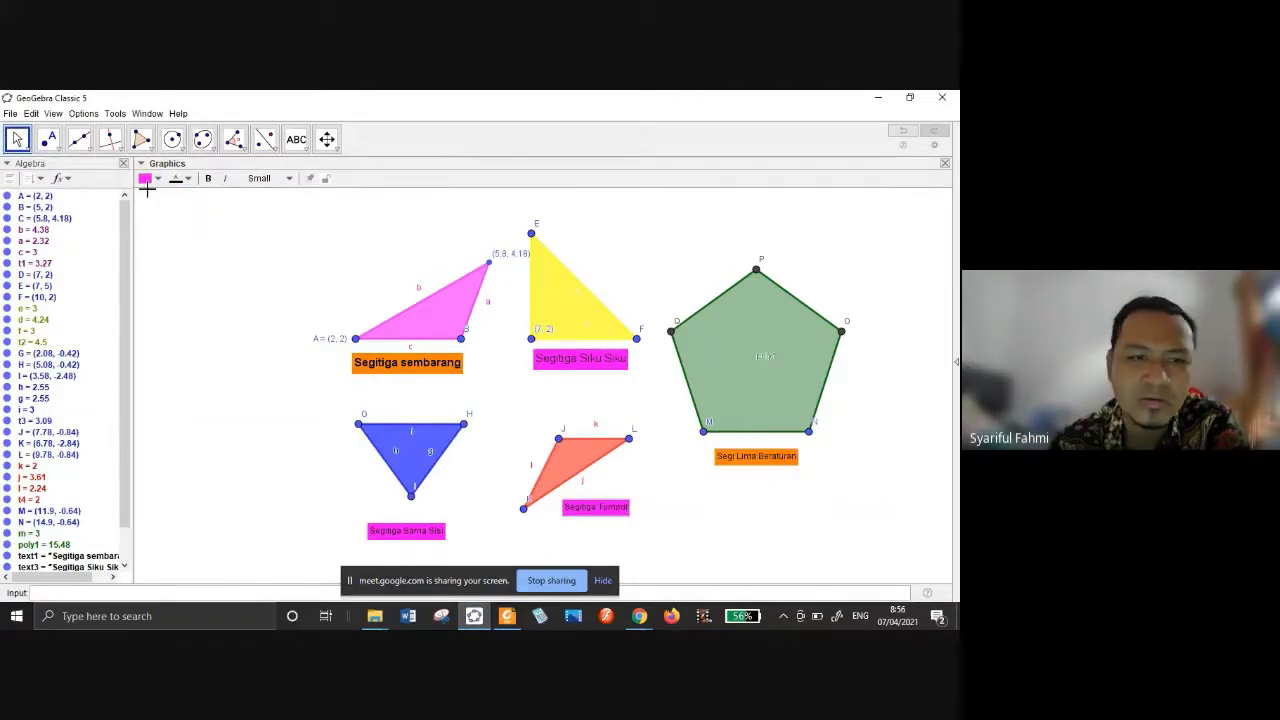
{"action": "left_click", "coordinate": [158, 179]}
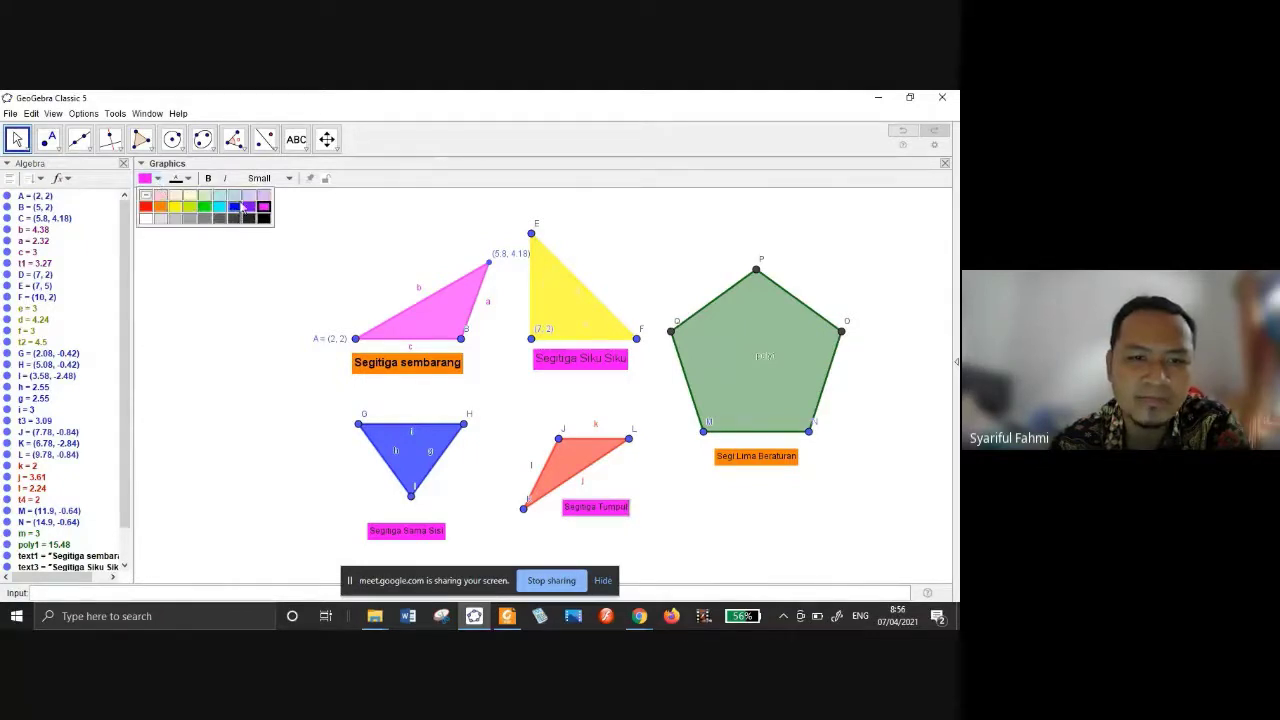
{"action": "left_click", "coordinate": [238, 206]}
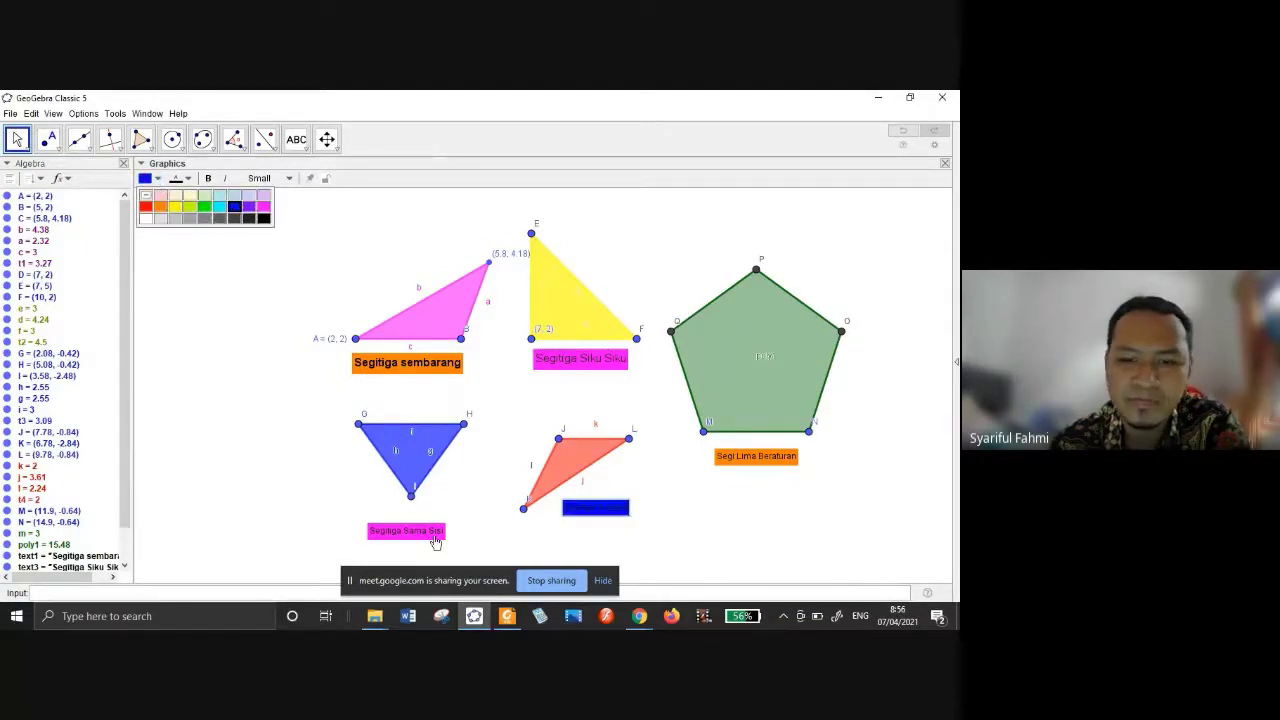
Give the Segitiga Sama Sisi caption a green background.
{"action": "left_click", "coordinate": [432, 535]}
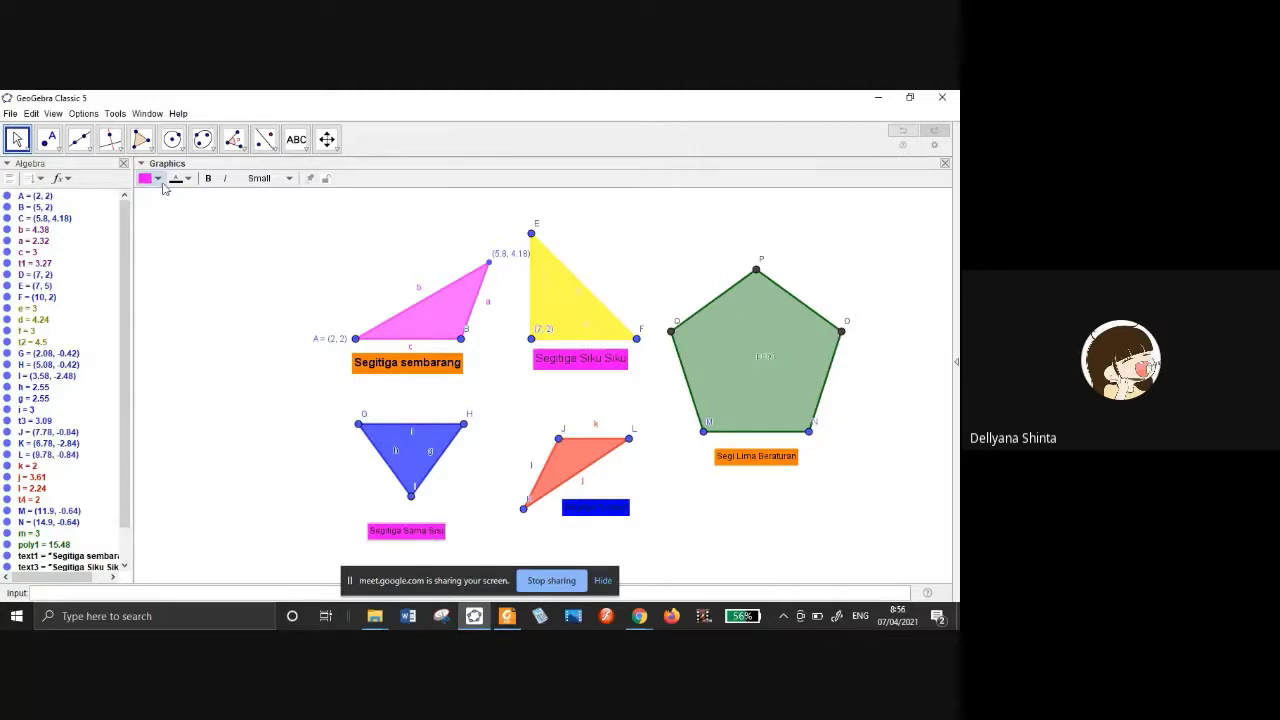
{"action": "left_click", "coordinate": [157, 179]}
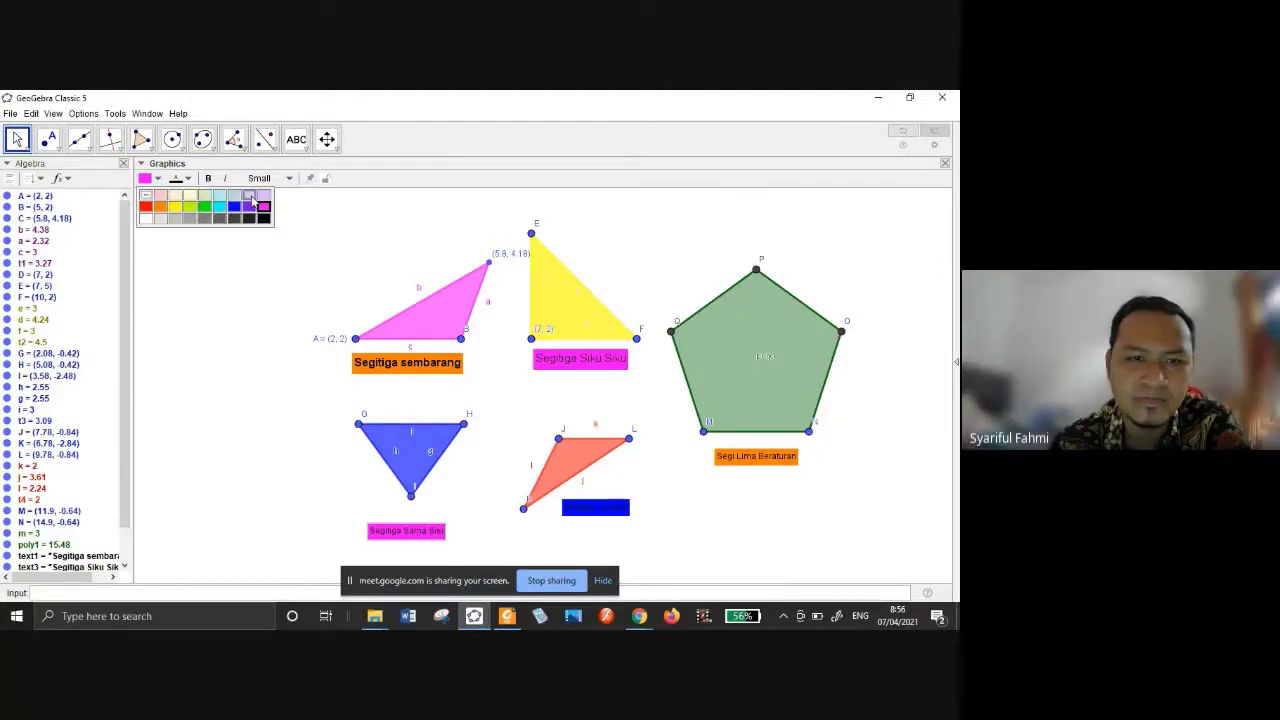
{"action": "left_click", "coordinate": [249, 195]}
{"action": "left_click", "coordinate": [206, 209]}
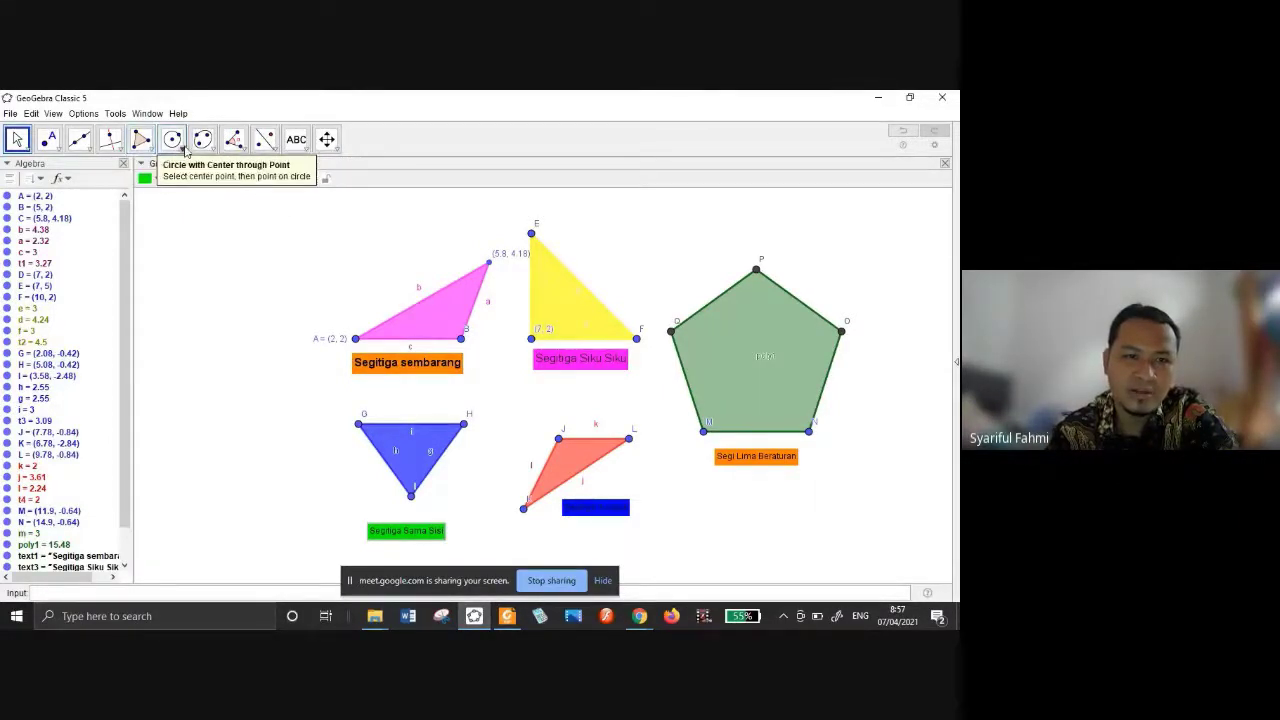
{"action": "left_click", "coordinate": [297, 146]}
{"action": "left_click", "coordinate": [296, 146]}
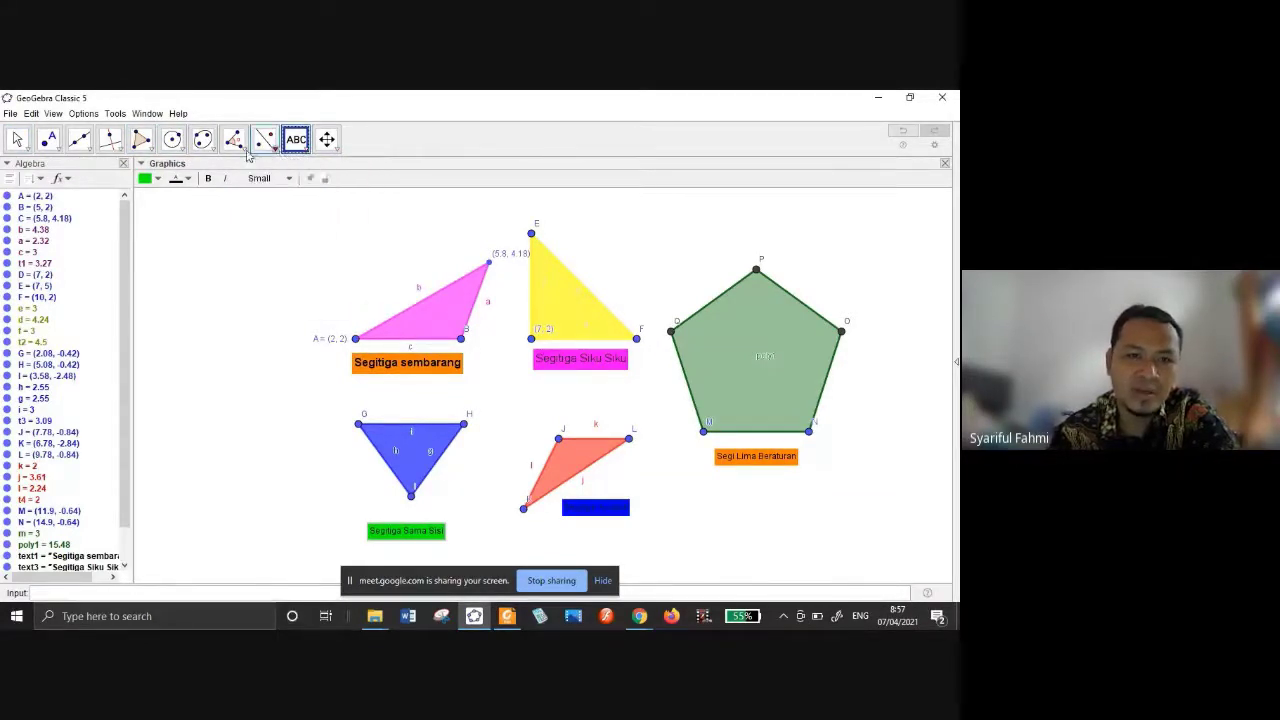
Measure the angle at vertex B of the pink triangle, undoing the reflex 249.85° result.
{"action": "left_click", "coordinate": [246, 151]}
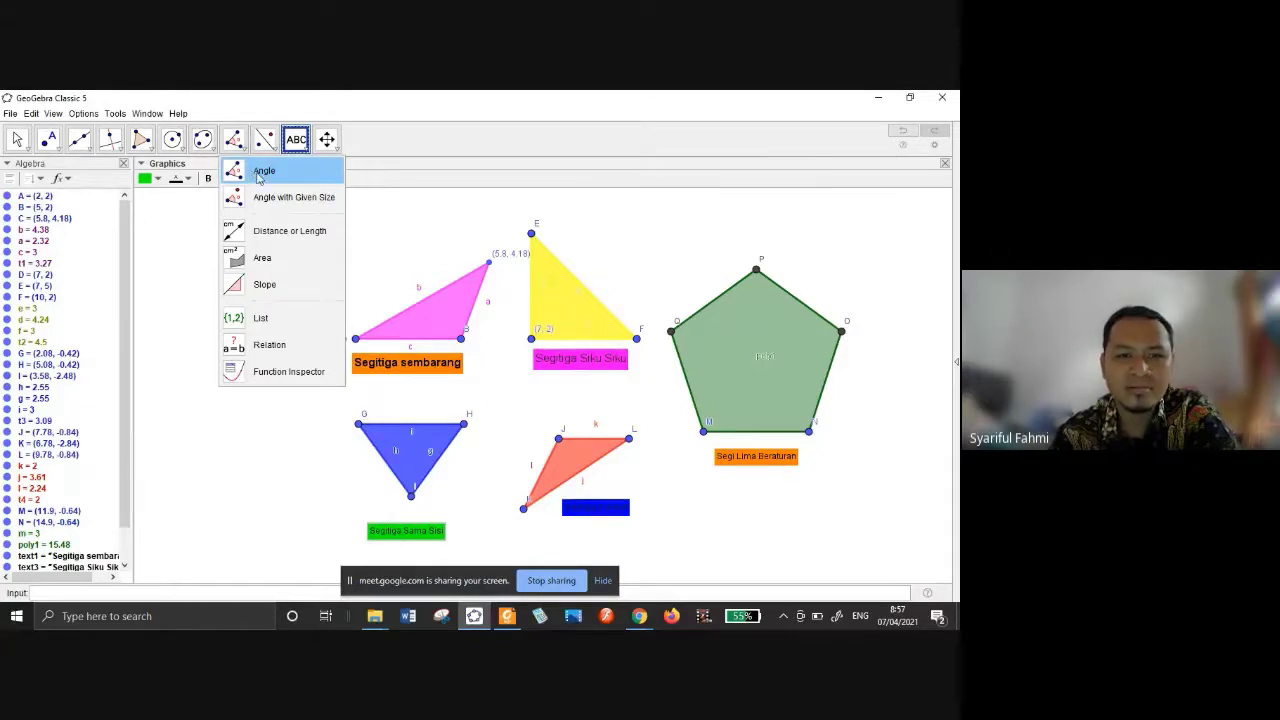
{"action": "left_click", "coordinate": [260, 175]}
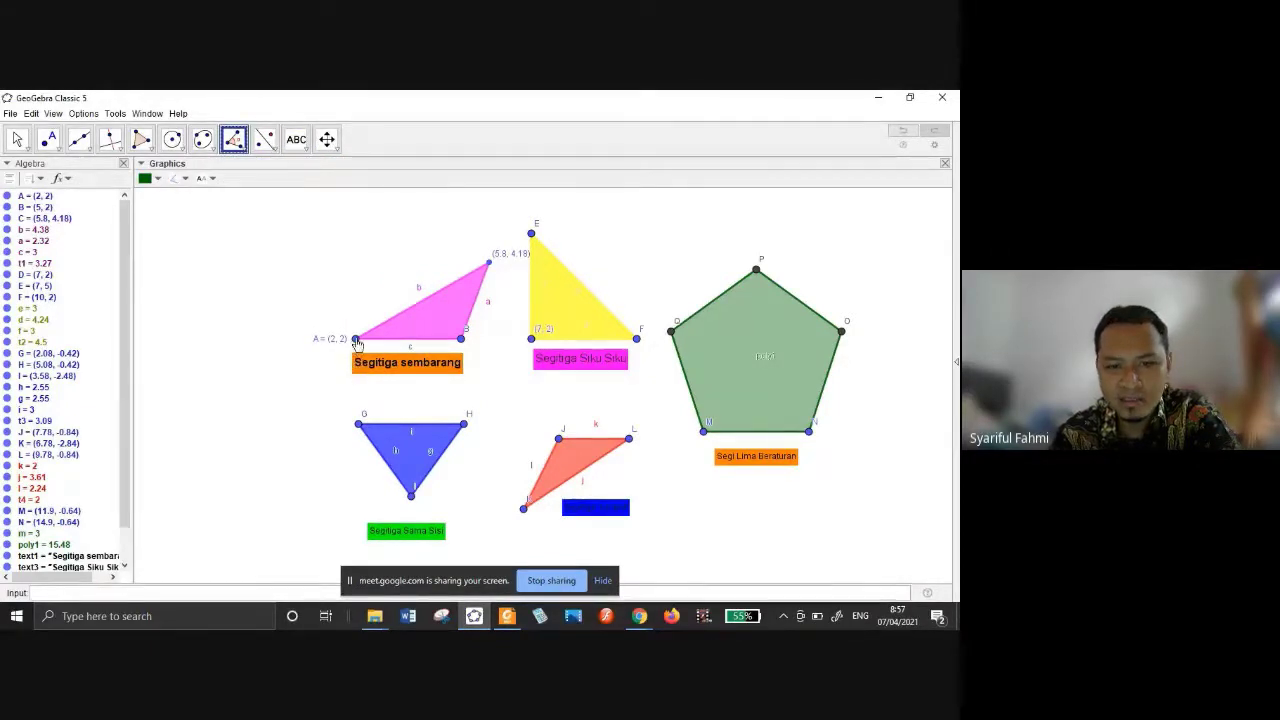
{"action": "left_click", "coordinate": [356, 340]}
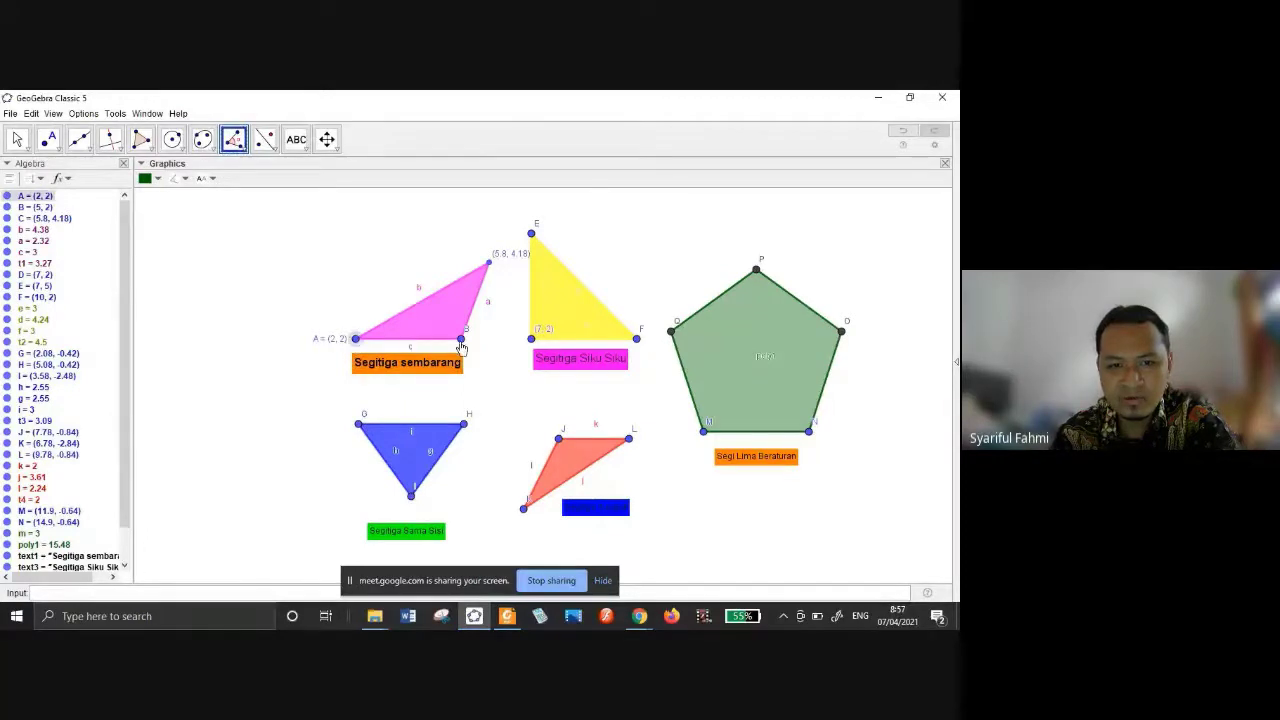
{"action": "left_click", "coordinate": [461, 340]}
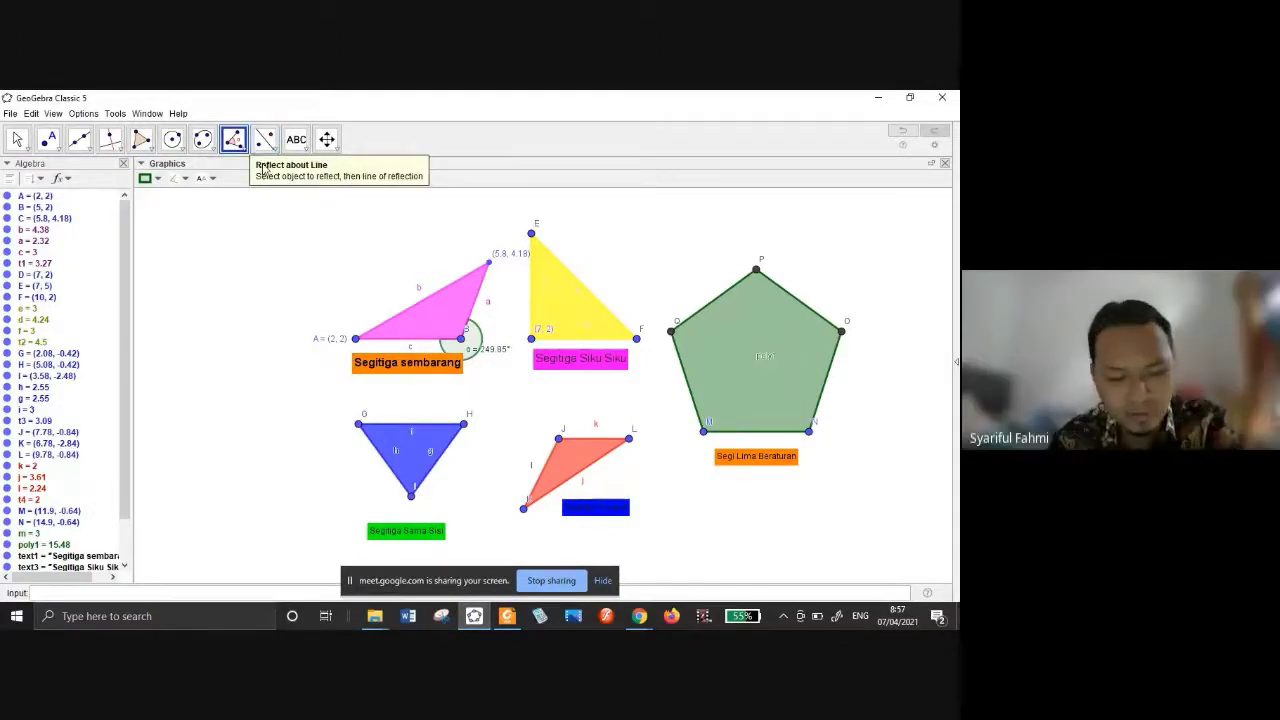
{"action": "key", "text": "ctrl+z"}
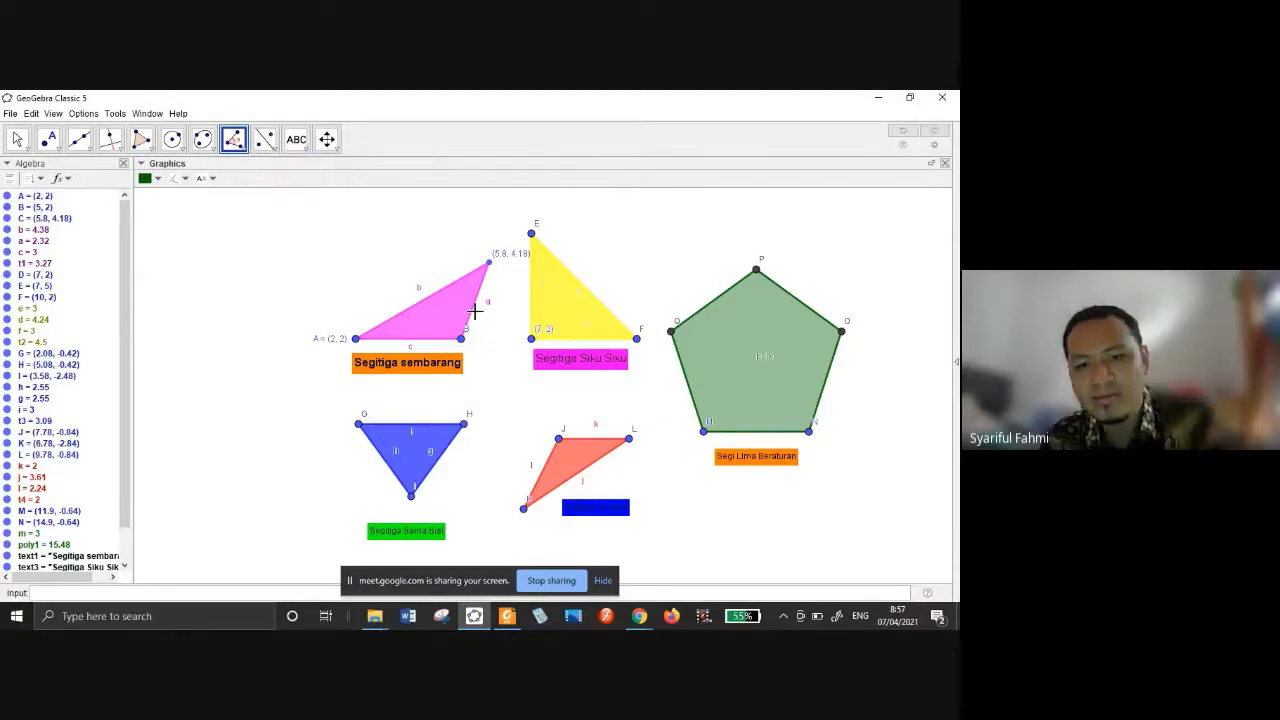
{"action": "left_click", "coordinate": [489, 262]}
{"action": "left_click", "coordinate": [460, 338]}
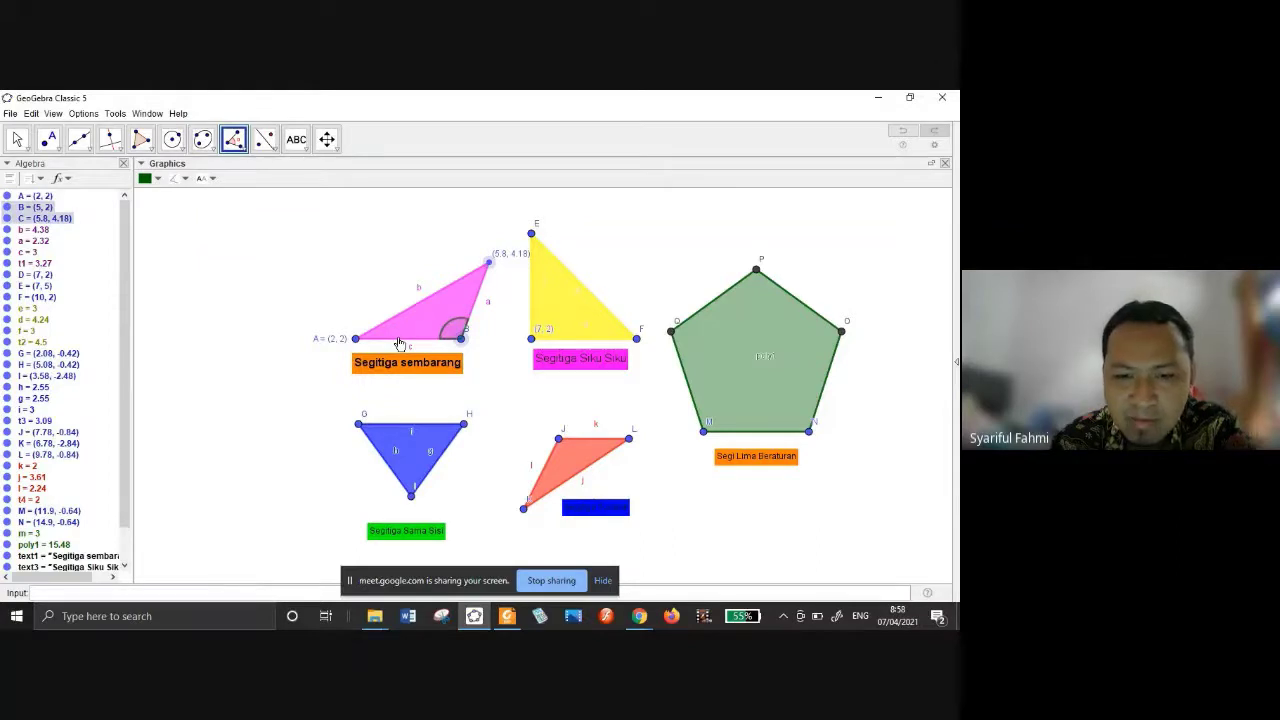
{"action": "left_click", "coordinate": [355, 338]}
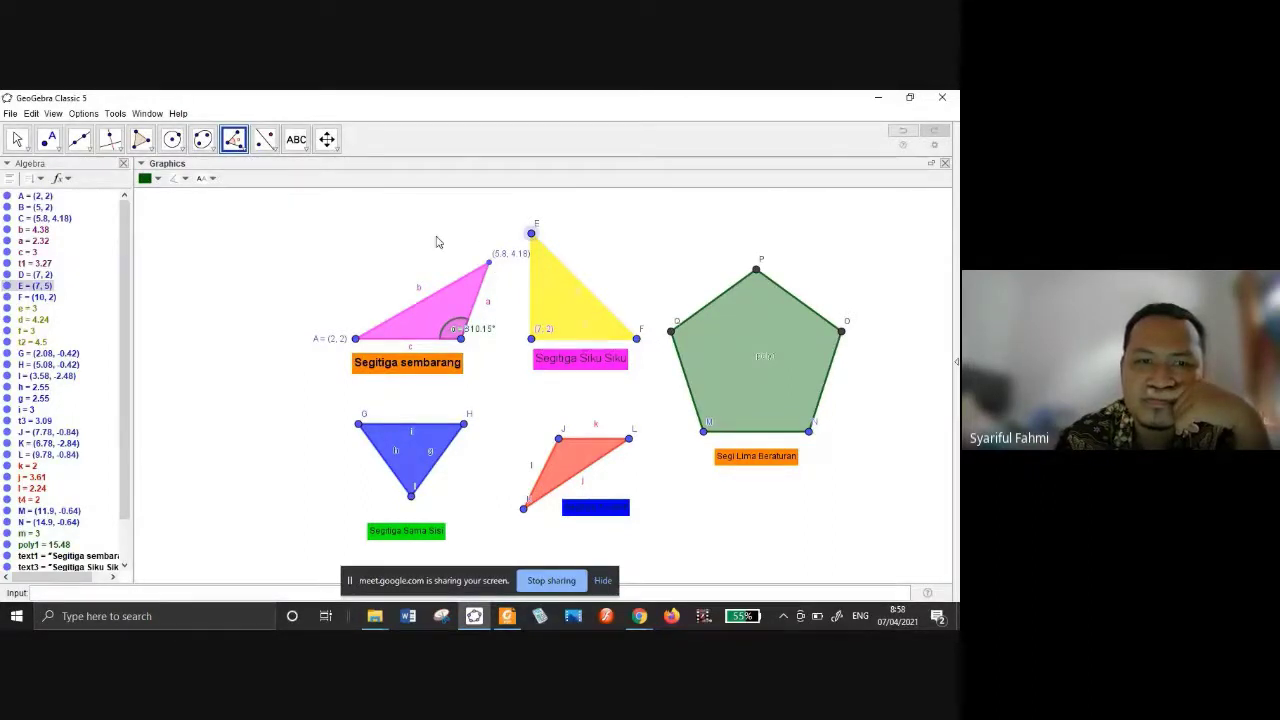
Mark the 90° right angle at D and move its β label off the corner.
{"action": "left_click", "coordinate": [242, 150]}
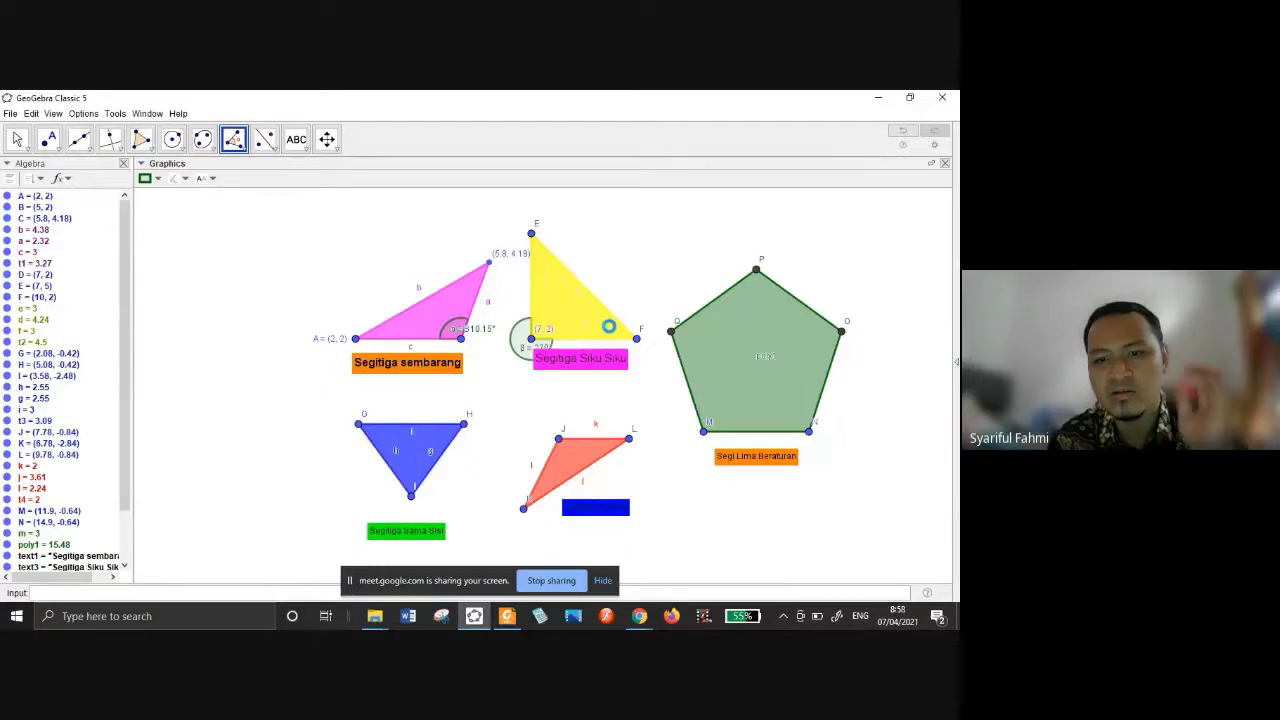
{"action": "key", "text": "ctrl+z"}
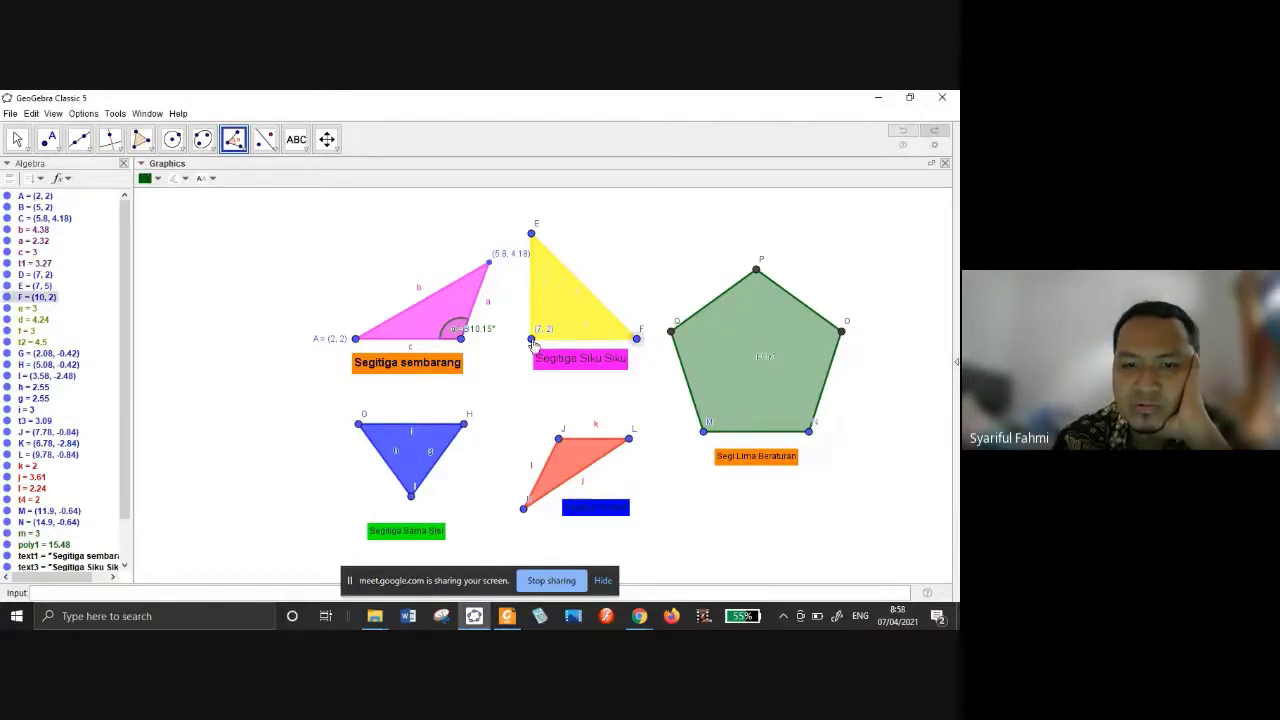
{"action": "left_click", "coordinate": [532, 340]}
{"action": "left_click", "coordinate": [531, 233]}
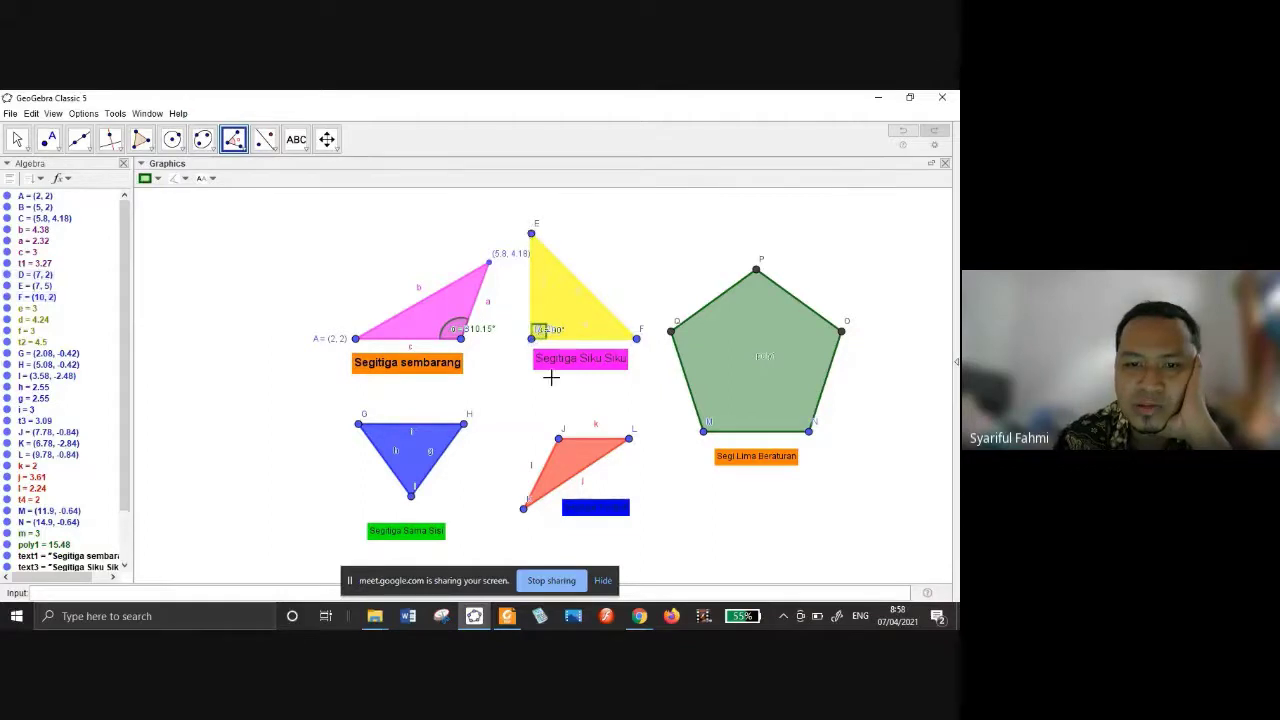
{"action": "key", "text": "Escape"}
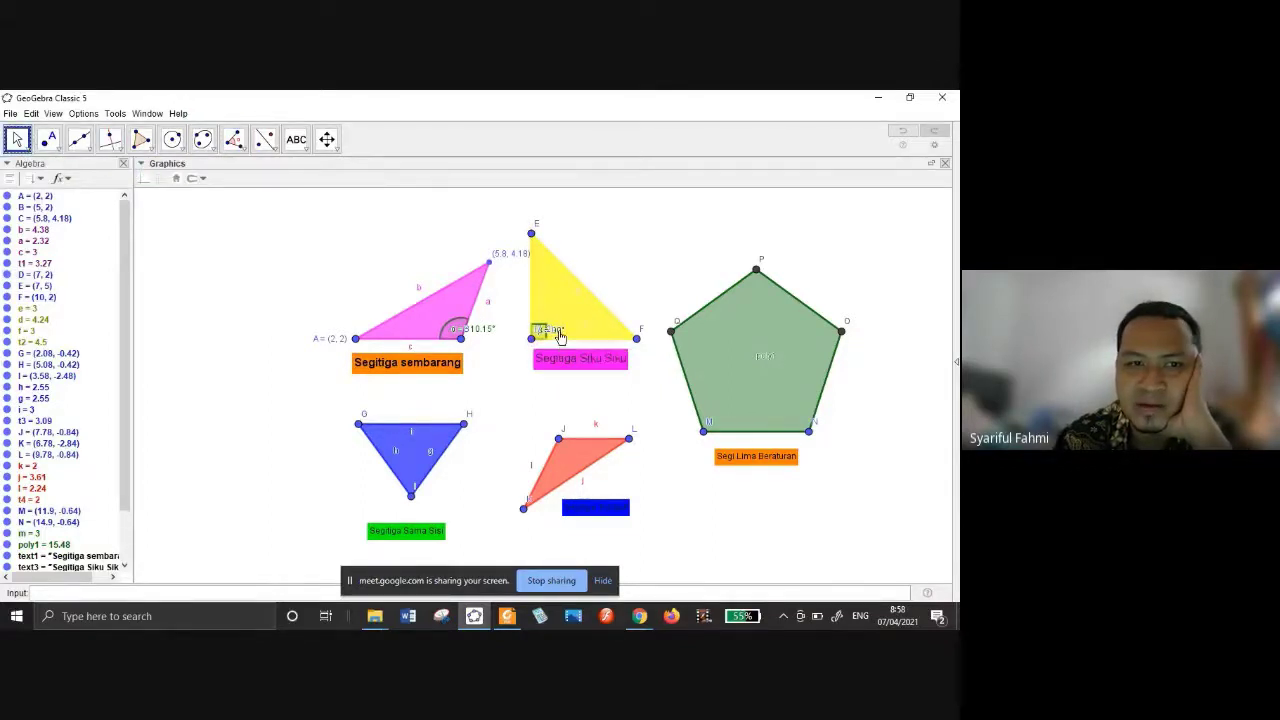
{"action": "left_click_drag", "start_coordinate": [560, 337], "coordinate": [578, 333]}
Measure the 45° angle at vertex E, then begin an angle at pentagon vertex P.
{"action": "left_click", "coordinate": [238, 143]}
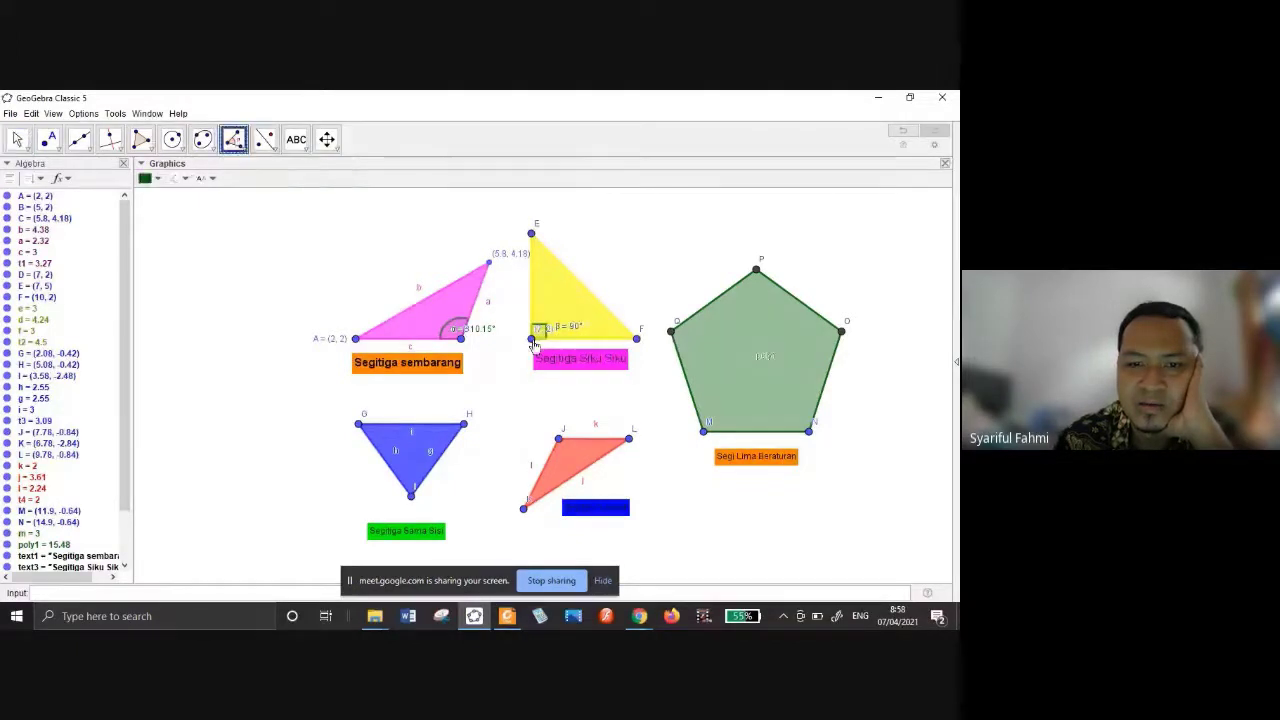
{"action": "left_click", "coordinate": [531, 338]}
{"action": "left_click", "coordinate": [531, 233]}
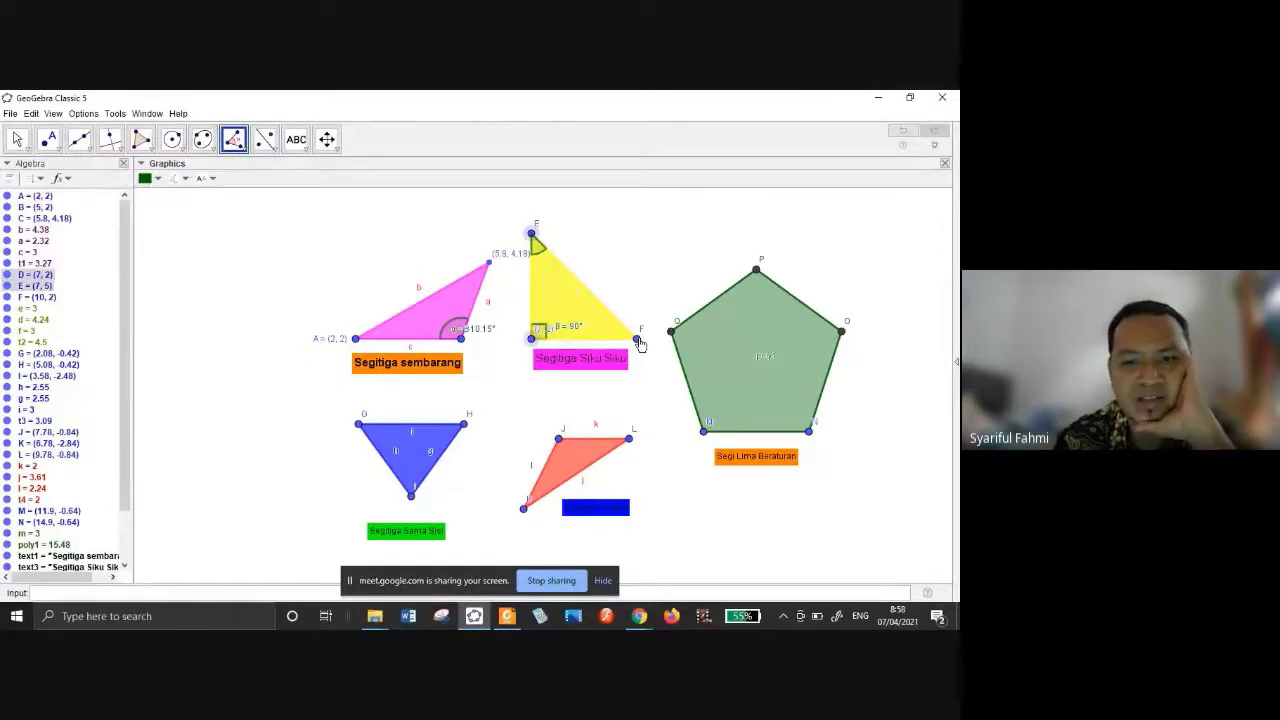
{"action": "left_click", "coordinate": [638, 338]}
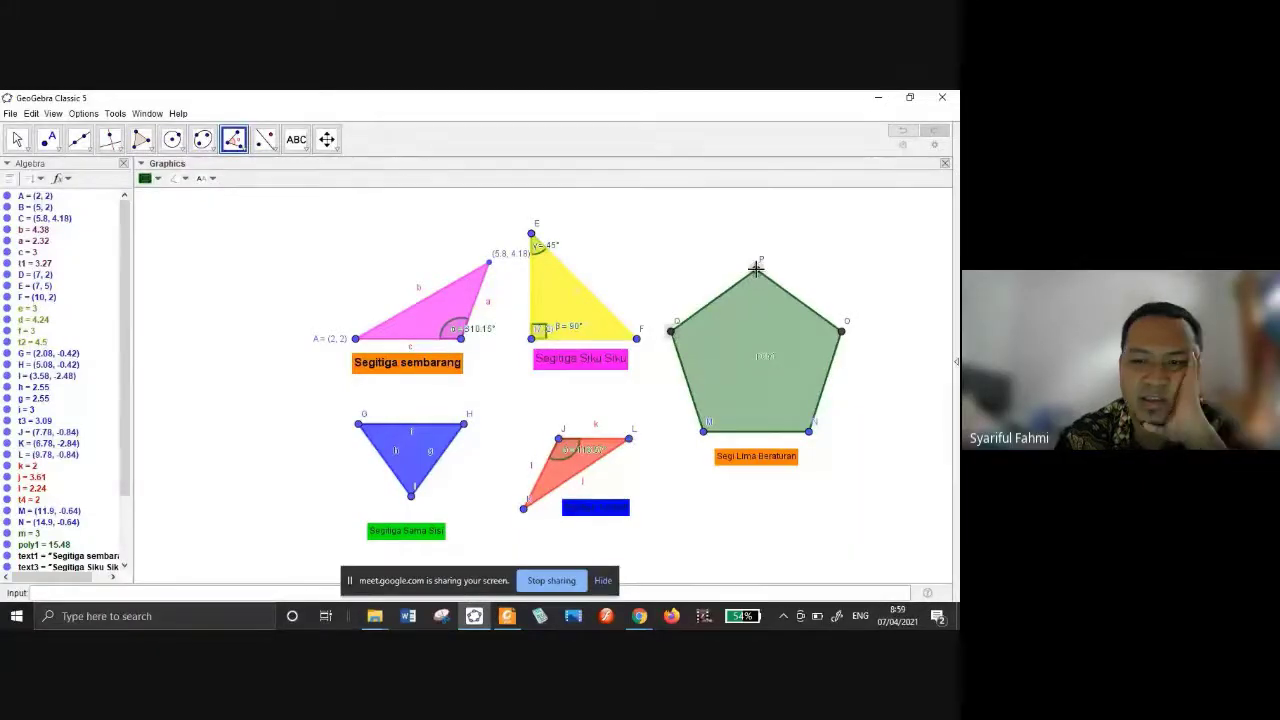
{"action": "left_click", "coordinate": [757, 272]}
Mark the 108° interior angles at pentagon vertices P, O, M, Q and N with the Angle tool.
{"action": "left_click", "coordinate": [842, 334]}
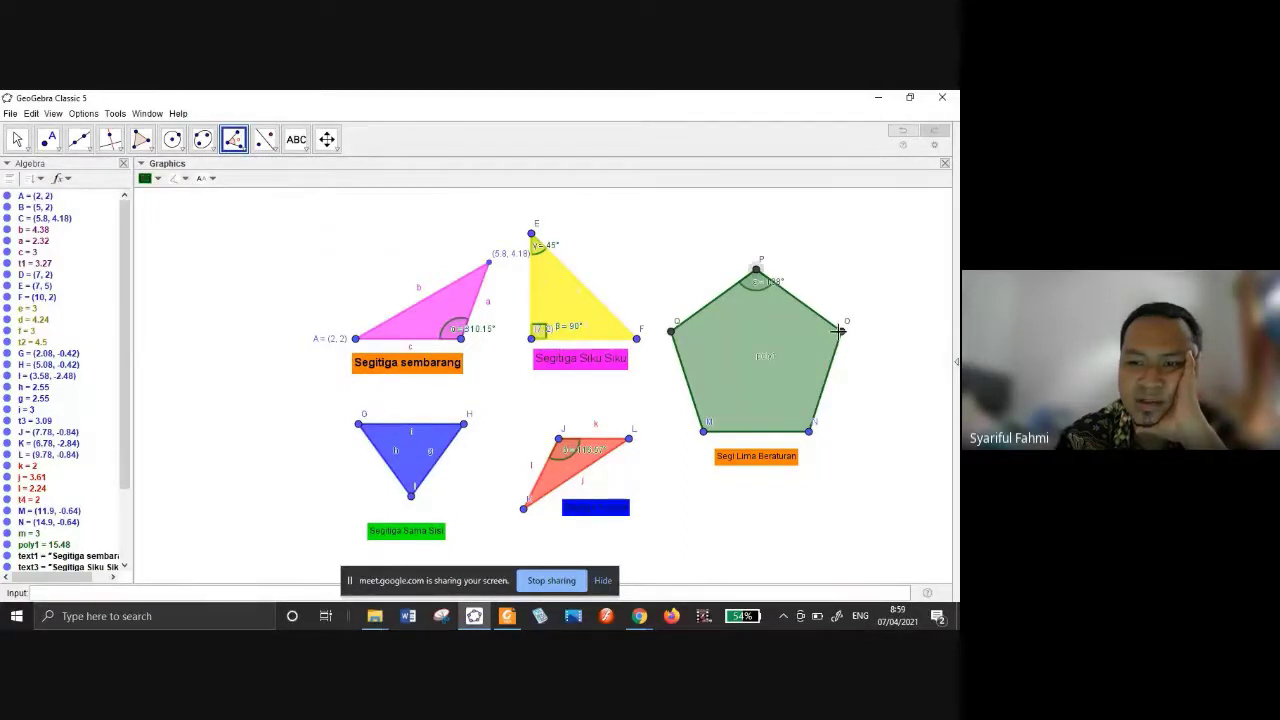
{"action": "left_click", "coordinate": [838, 330]}
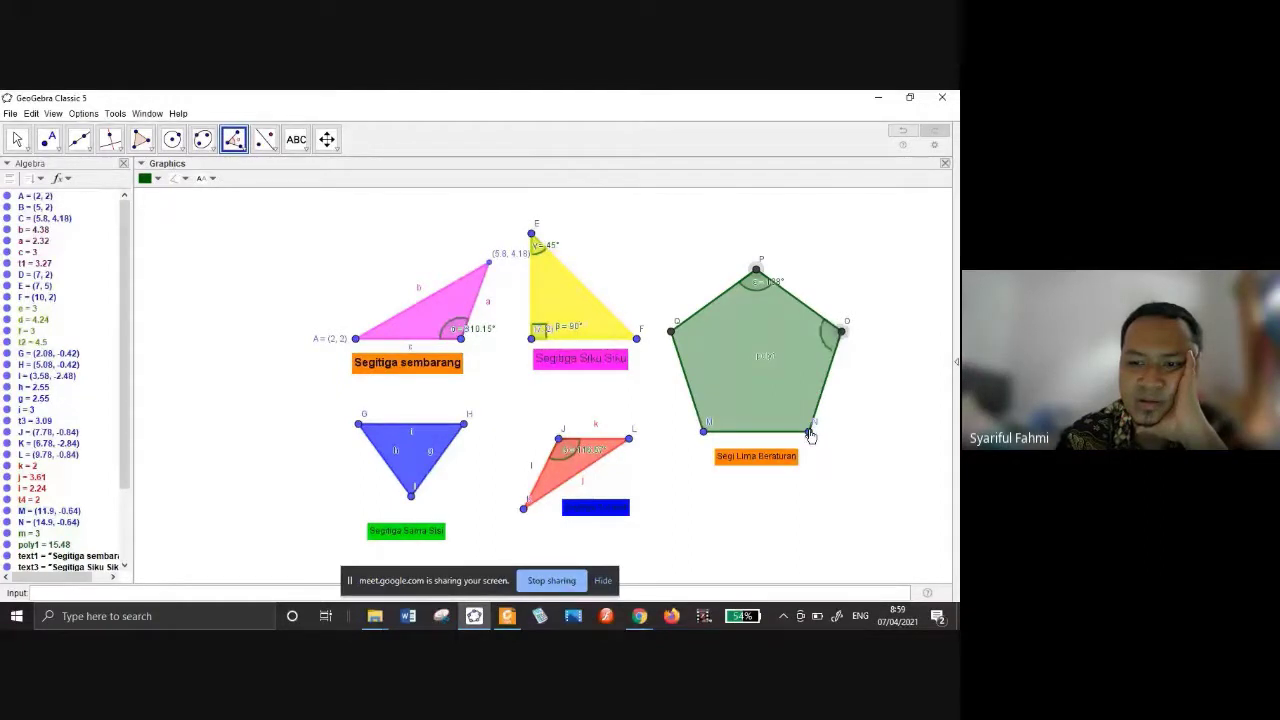
{"action": "left_click", "coordinate": [809, 433]}
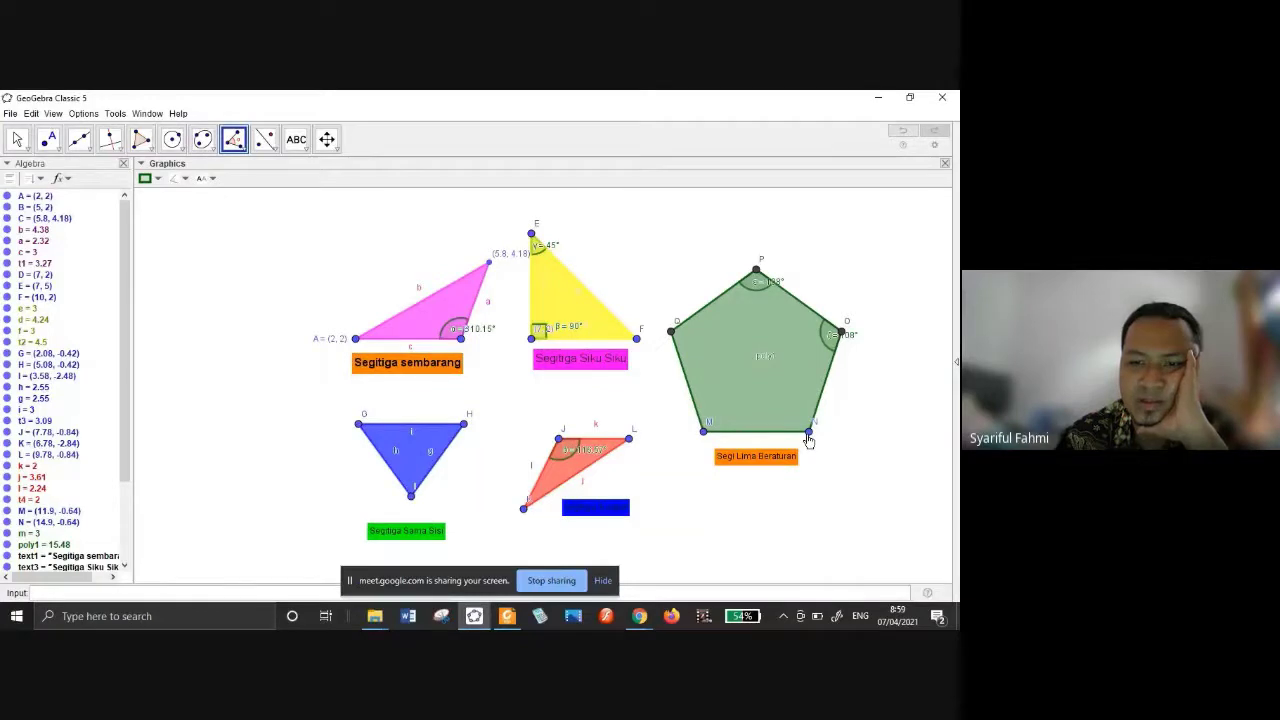
{"action": "left_click", "coordinate": [703, 431]}
{"action": "left_click", "coordinate": [671, 330]}
{"action": "left_click", "coordinate": [703, 431]}
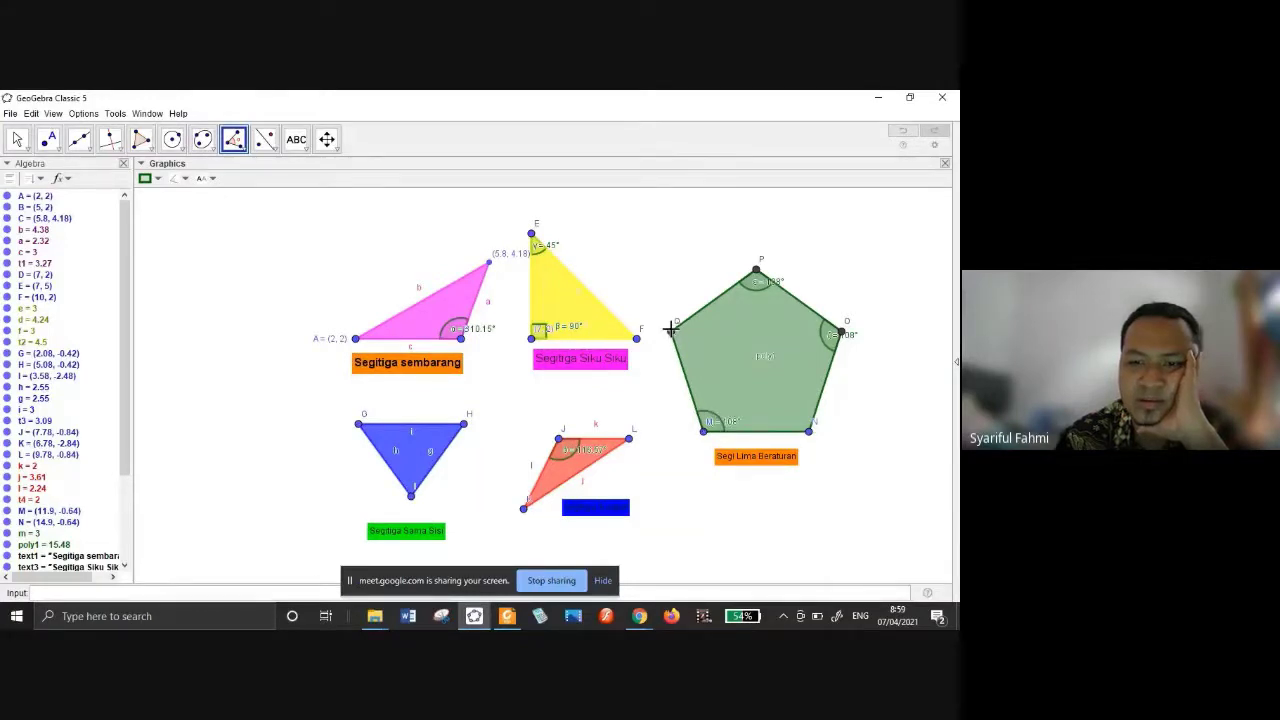
{"action": "left_click", "coordinate": [671, 330]}
{"action": "left_click", "coordinate": [756, 278]}
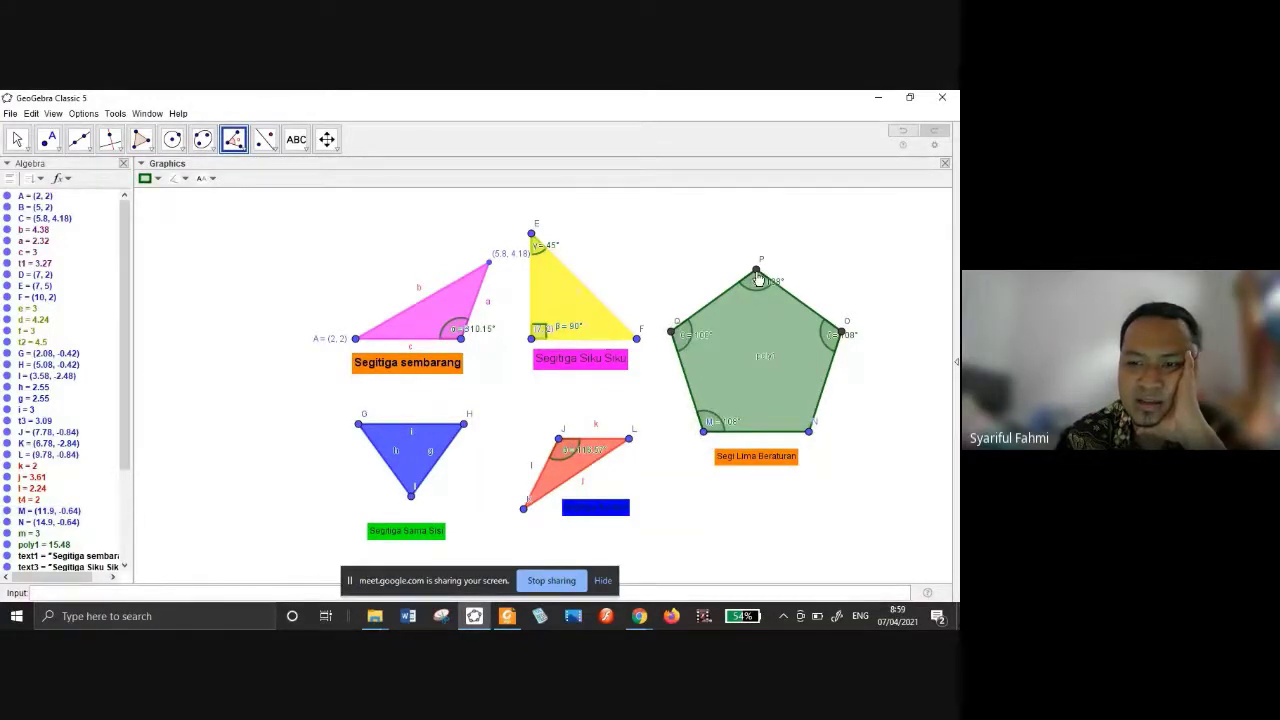
{"action": "left_click", "coordinate": [808, 431]}
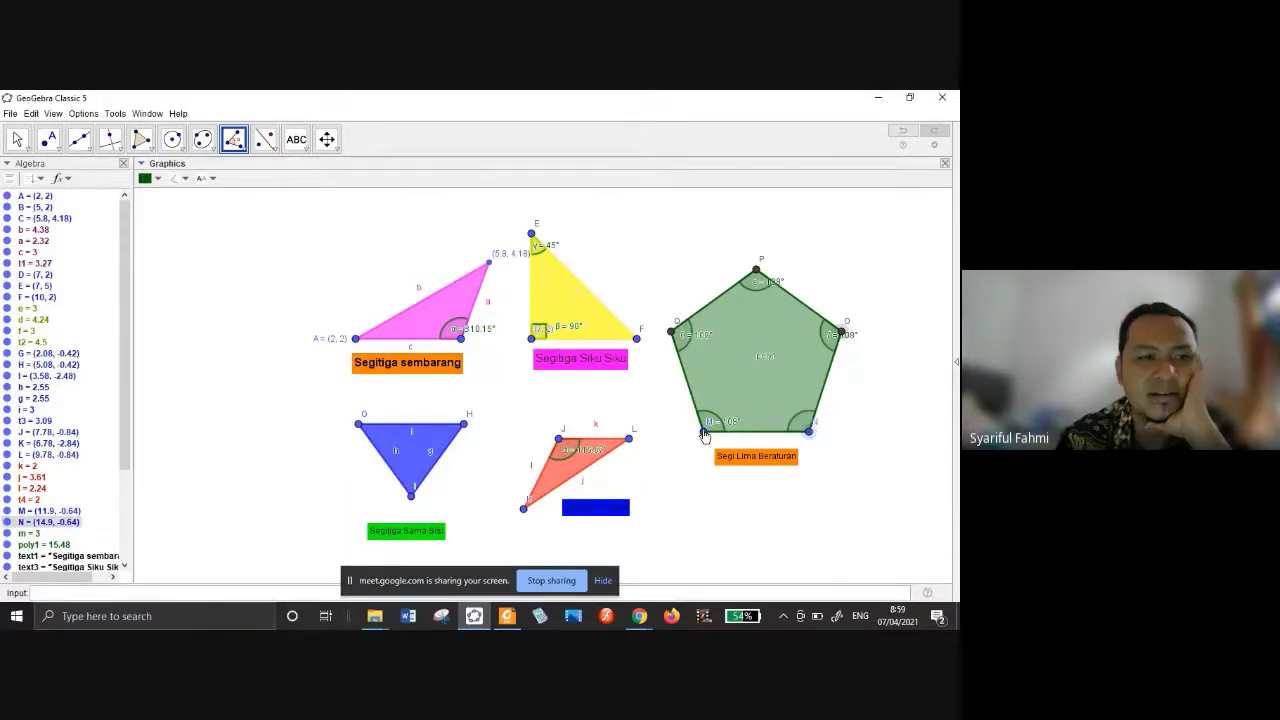
{"action": "left_click", "coordinate": [704, 434]}
{"action": "key", "text": "Escape"}
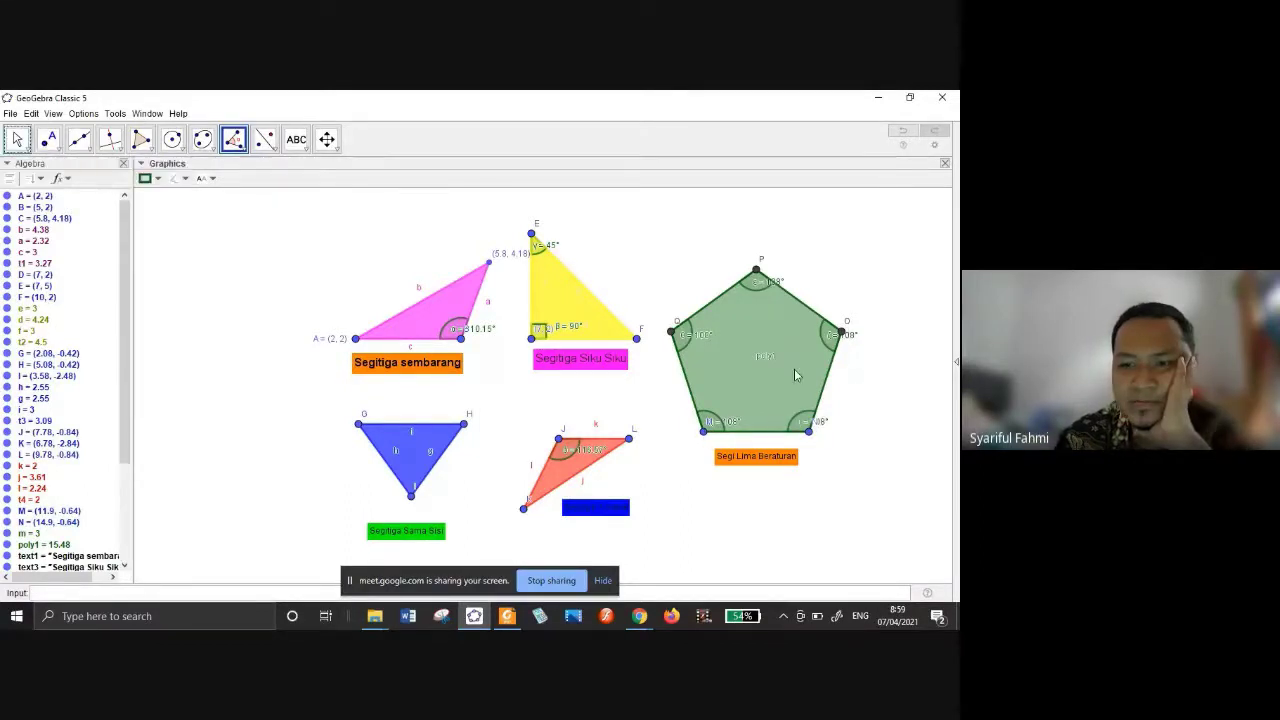
{"action": "key", "text": "Escape"}
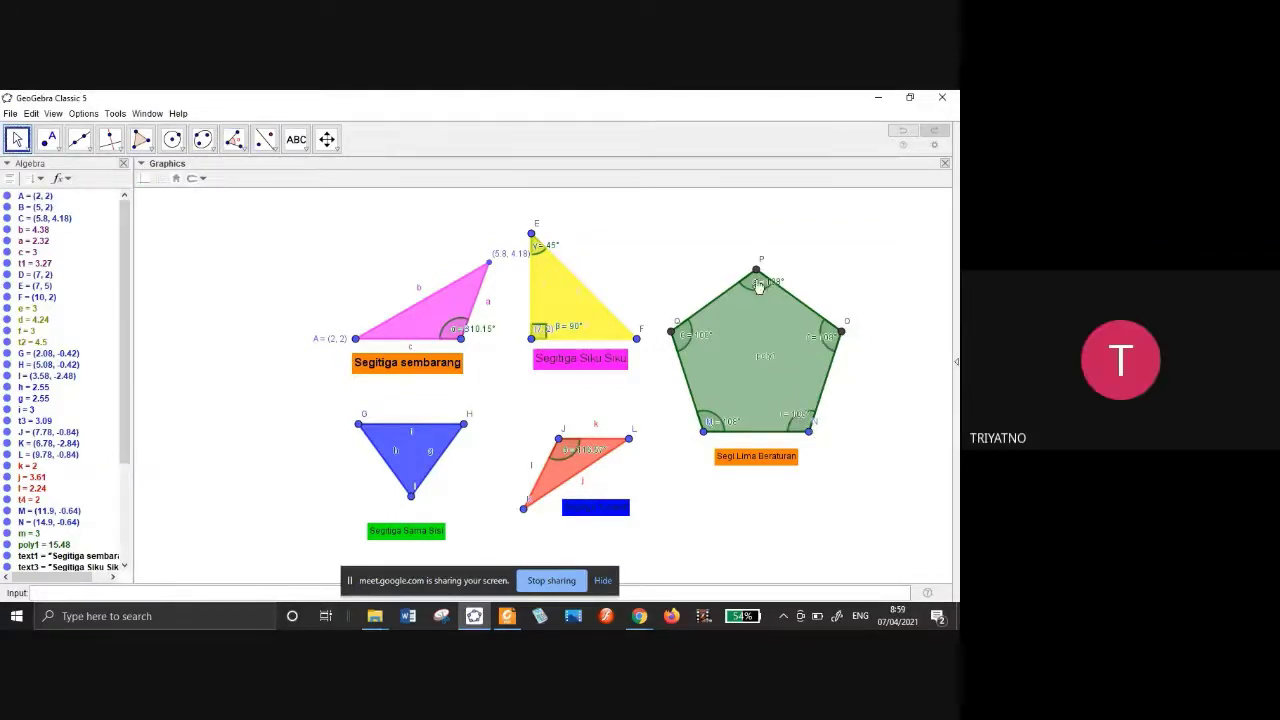
Reposition the angle labels at P, Q and the bottom corners inside the pentagon.
{"action": "left_click_drag", "start_coordinate": [759, 287], "coordinate": [752, 302]}
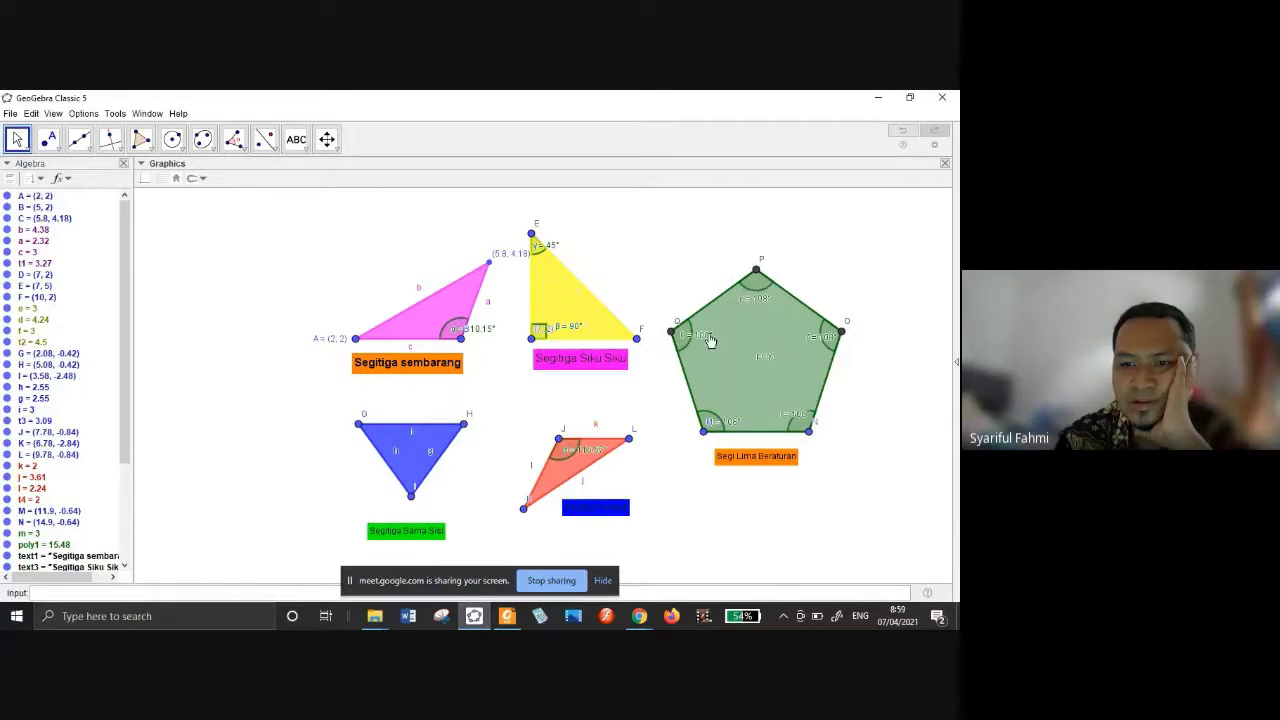
{"action": "left_click_drag", "start_coordinate": [709, 341], "coordinate": [716, 337]}
{"action": "left_click_drag", "start_coordinate": [730, 424], "coordinate": [797, 415]}
{"action": "left_click", "coordinate": [765, 360]}
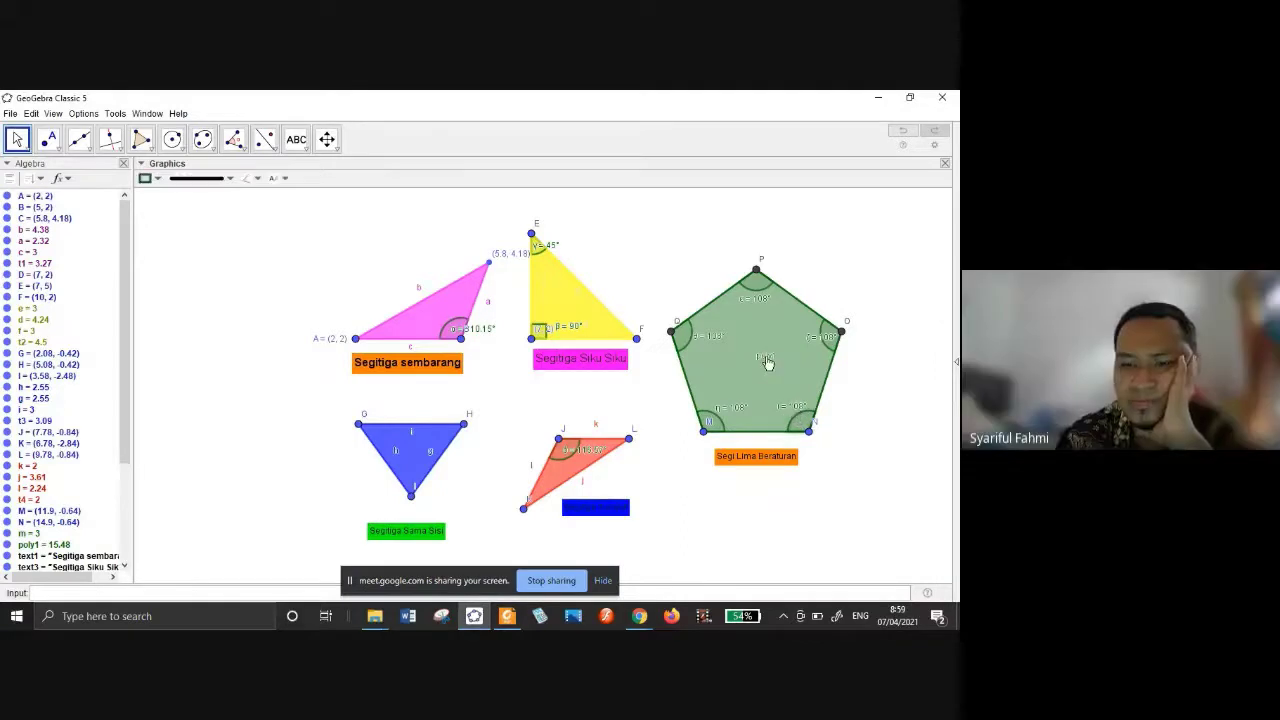
Deselect the pentagon and open the measurement tools dropdown.
{"action": "left_click", "coordinate": [773, 364]}
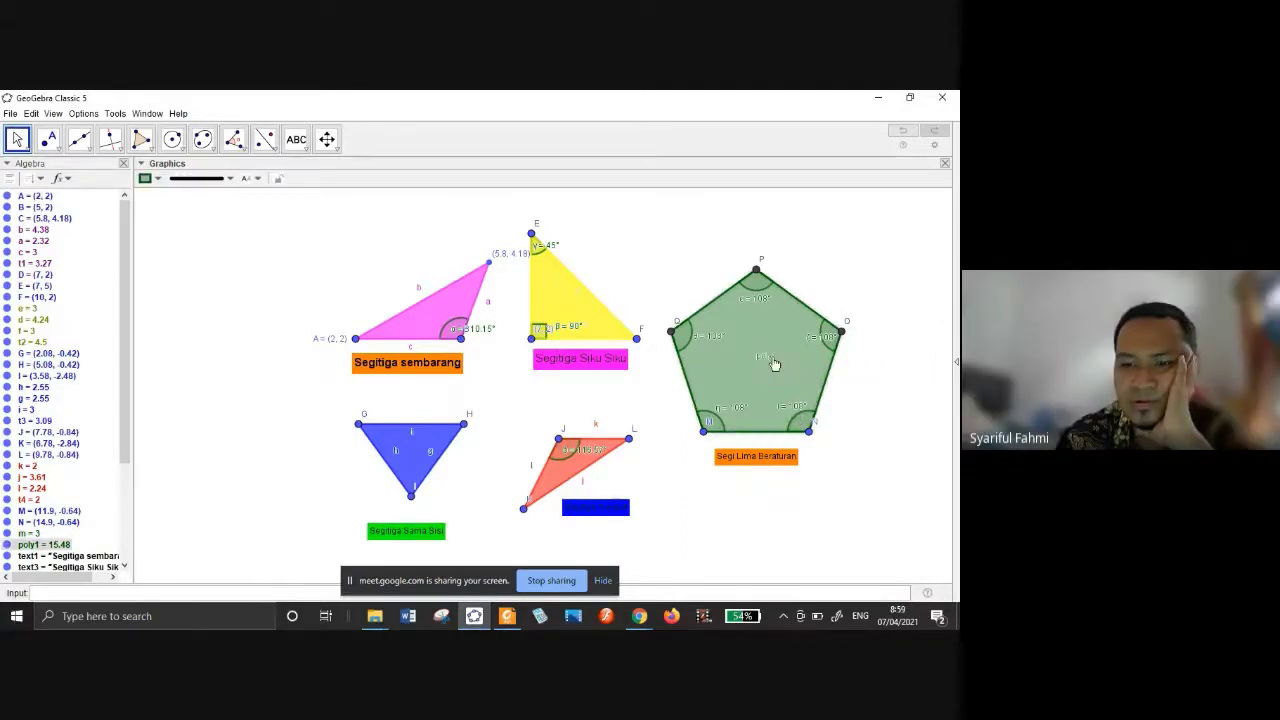
{"action": "left_click", "coordinate": [897, 418]}
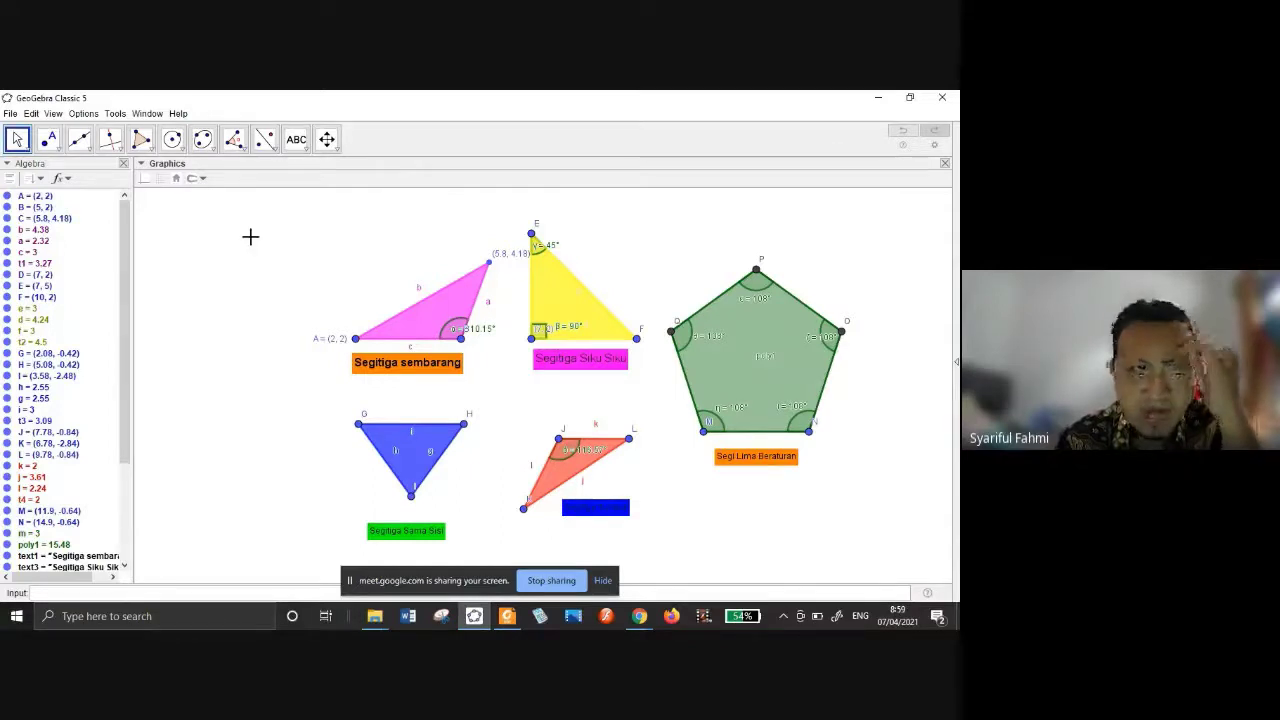
{"action": "left_click", "coordinate": [233, 139]}
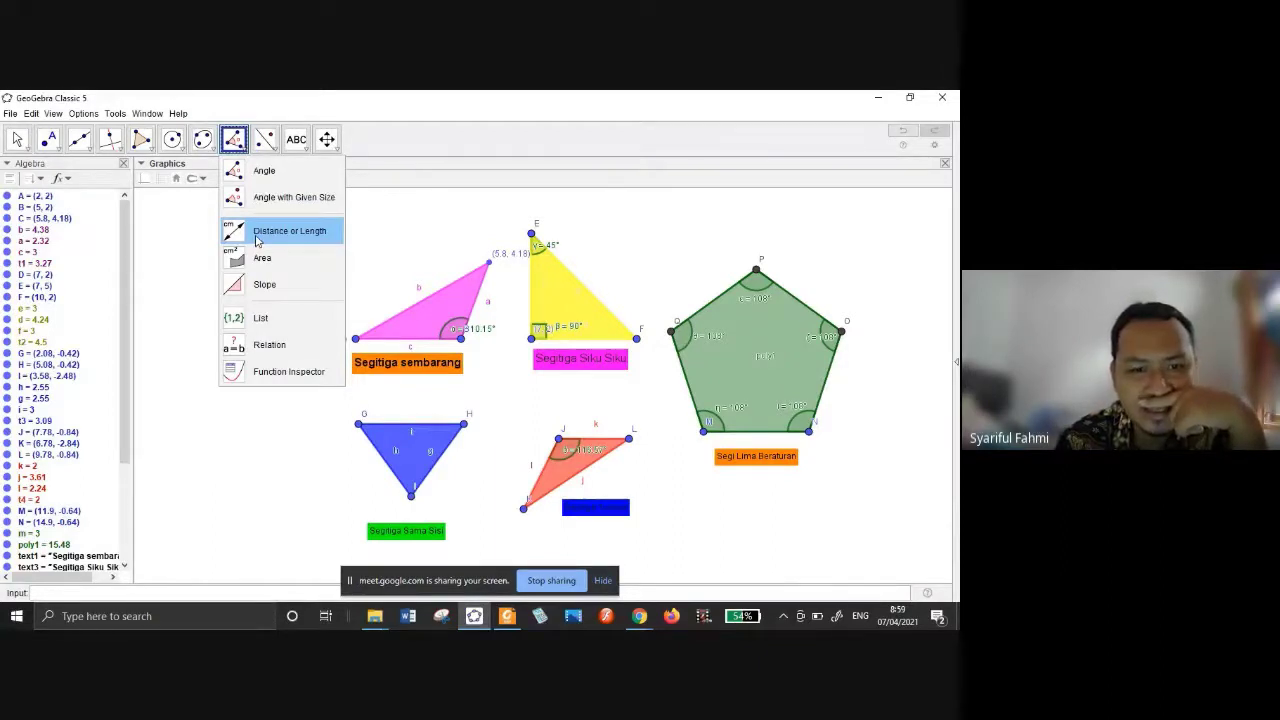
Measure pentagon sides QP and PO as 3 and pink triangle side AC as 4.38.
{"action": "left_click", "coordinate": [285, 236]}
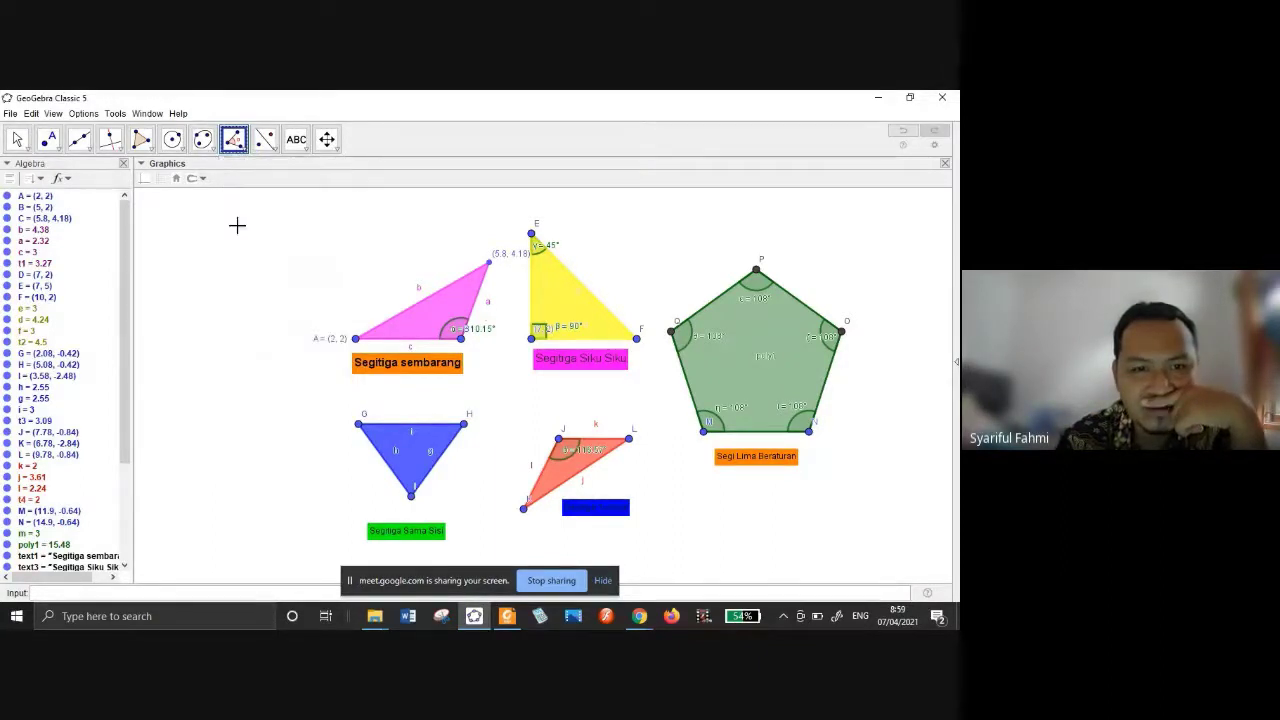
{"action": "left_click", "coordinate": [671, 333]}
{"action": "left_click", "coordinate": [757, 271]}
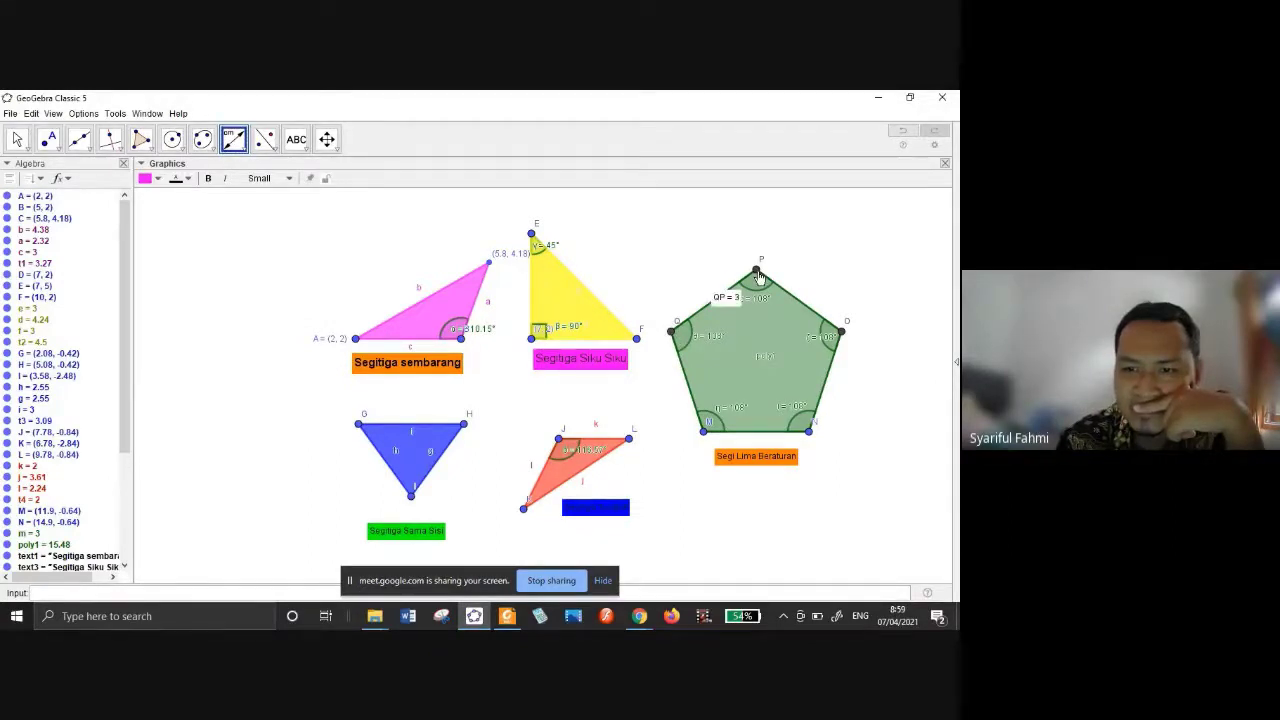
{"action": "left_click", "coordinate": [757, 271]}
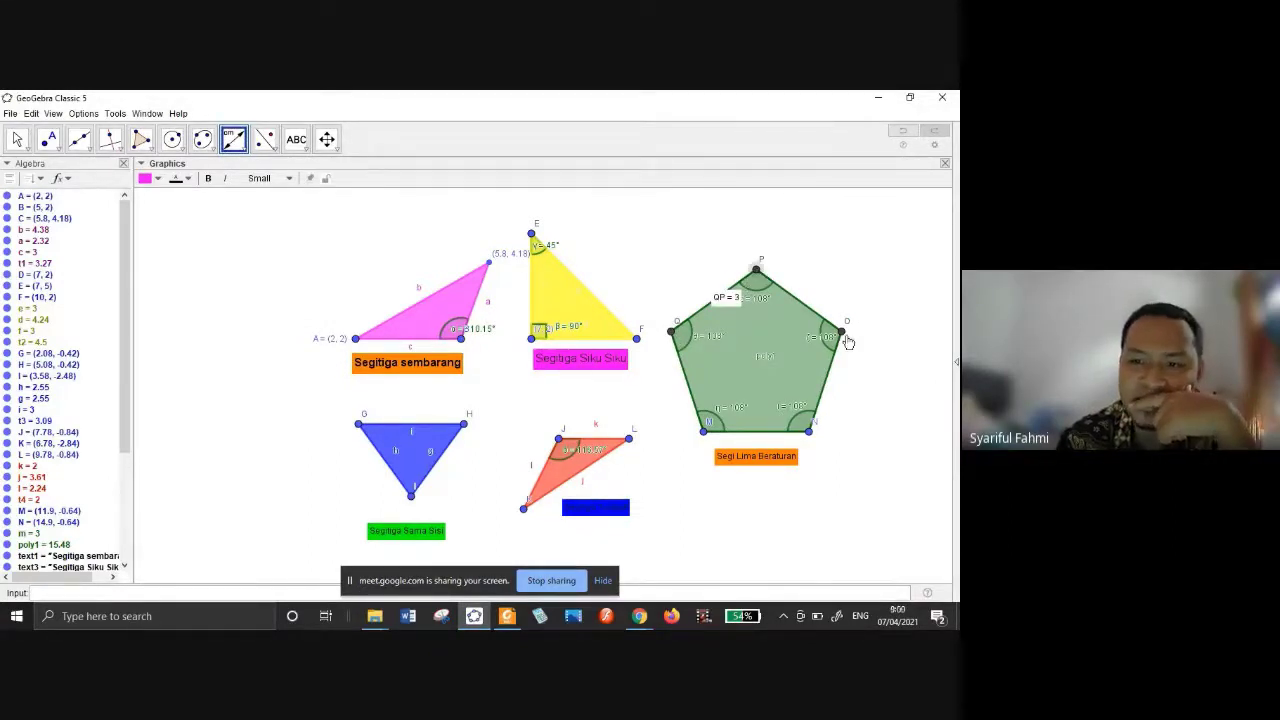
{"action": "left_click", "coordinate": [843, 325]}
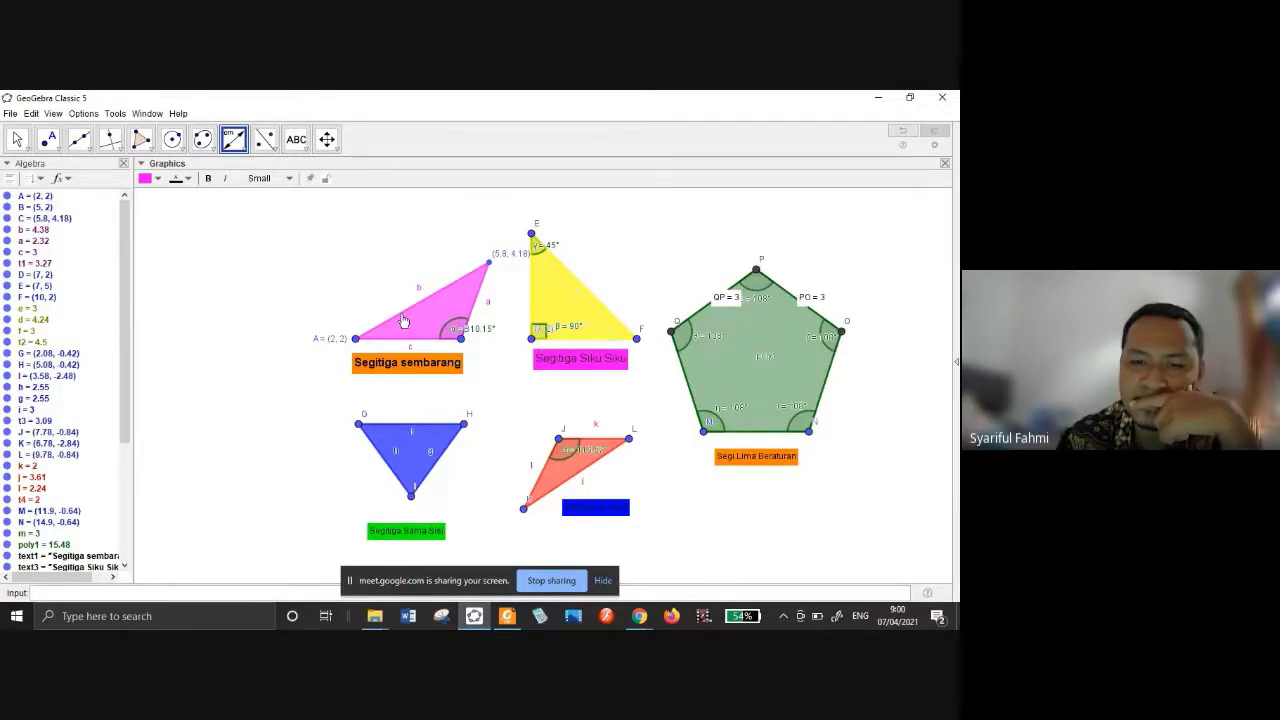
{"action": "left_click", "coordinate": [356, 339]}
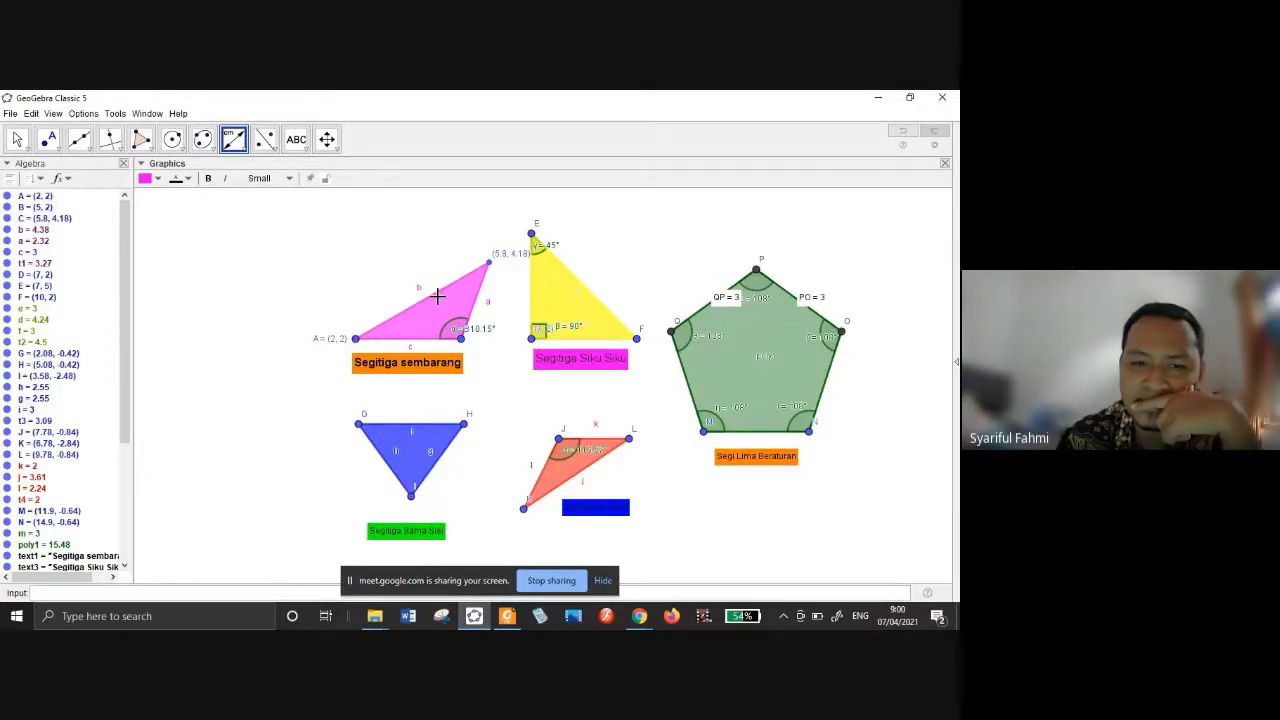
{"action": "left_click", "coordinate": [489, 266]}
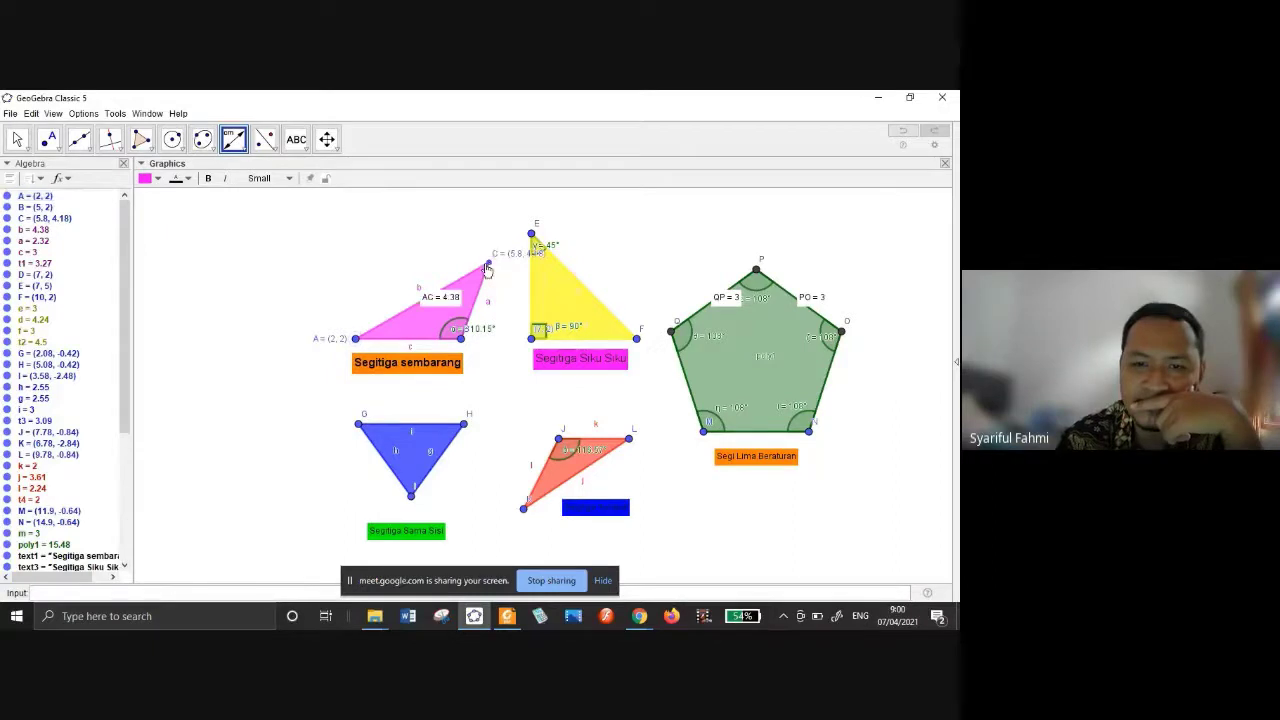
Drag the AC = 4.38, QP = 3 and PO = 3 labels beside their sides.
{"action": "key", "text": "Escape"}
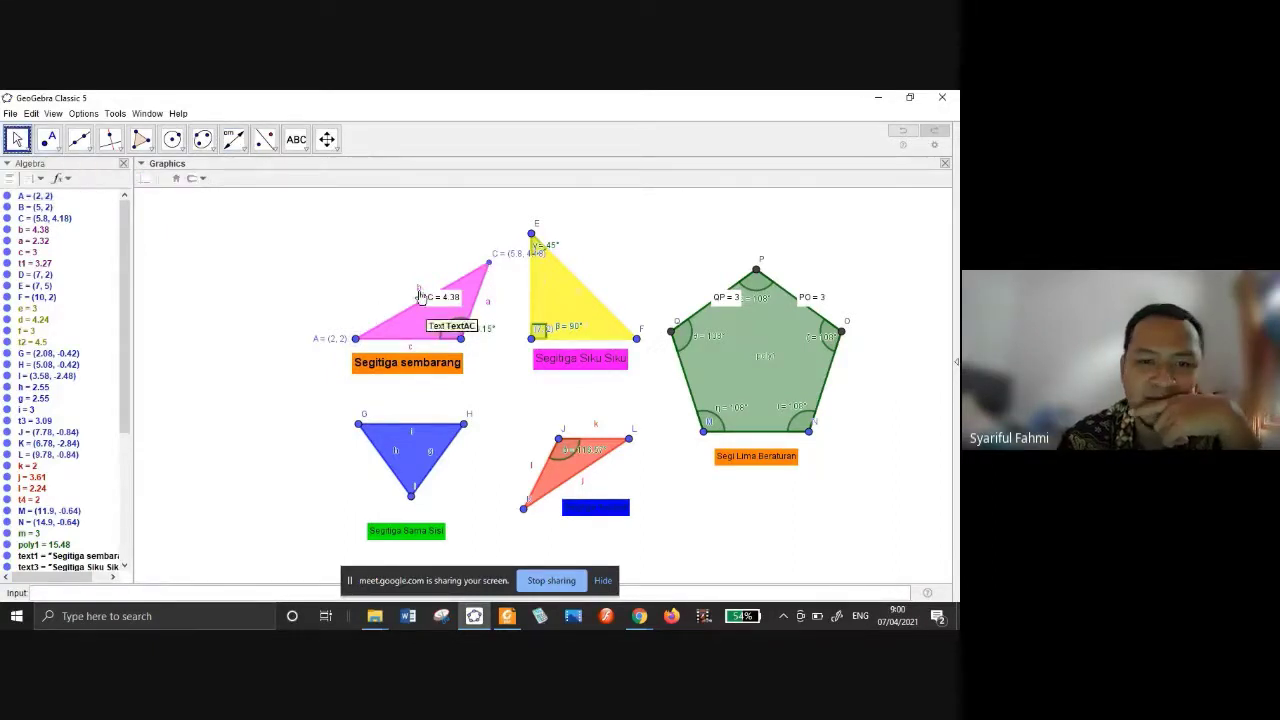
{"action": "left_click_drag", "start_coordinate": [444, 306], "coordinate": [387, 299]}
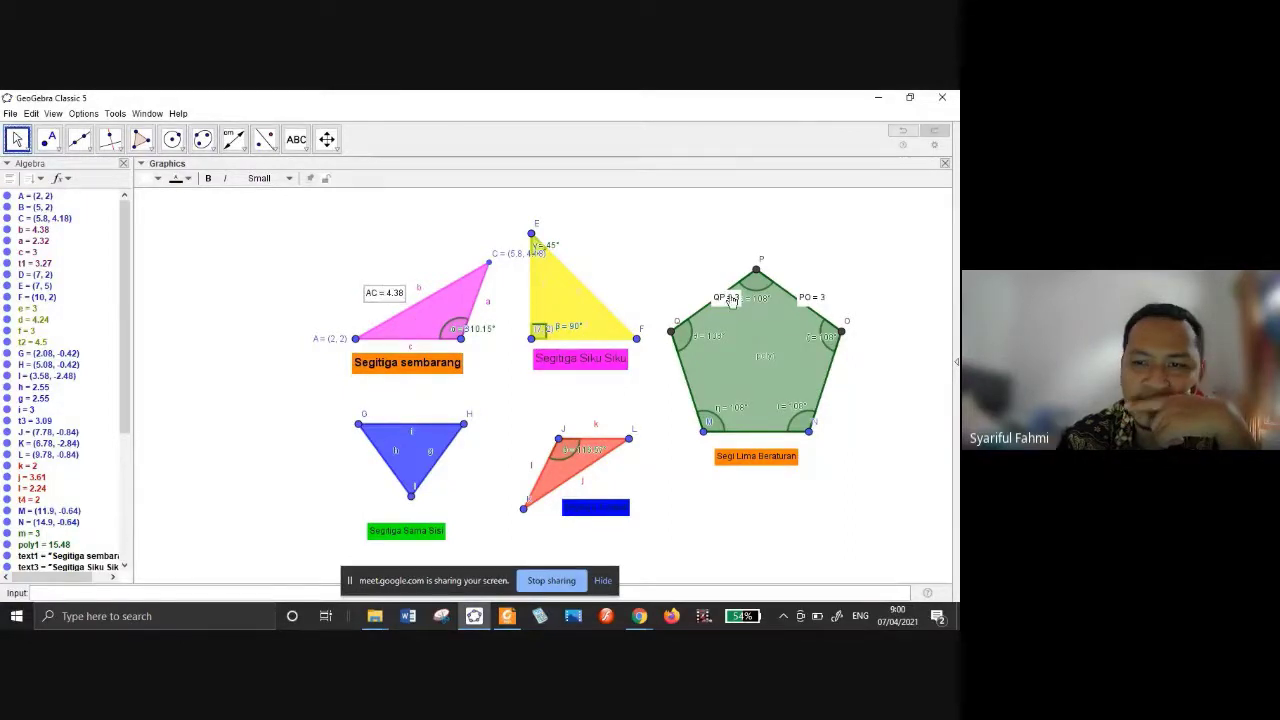
{"action": "left_click_drag", "start_coordinate": [733, 299], "coordinate": [705, 289]}
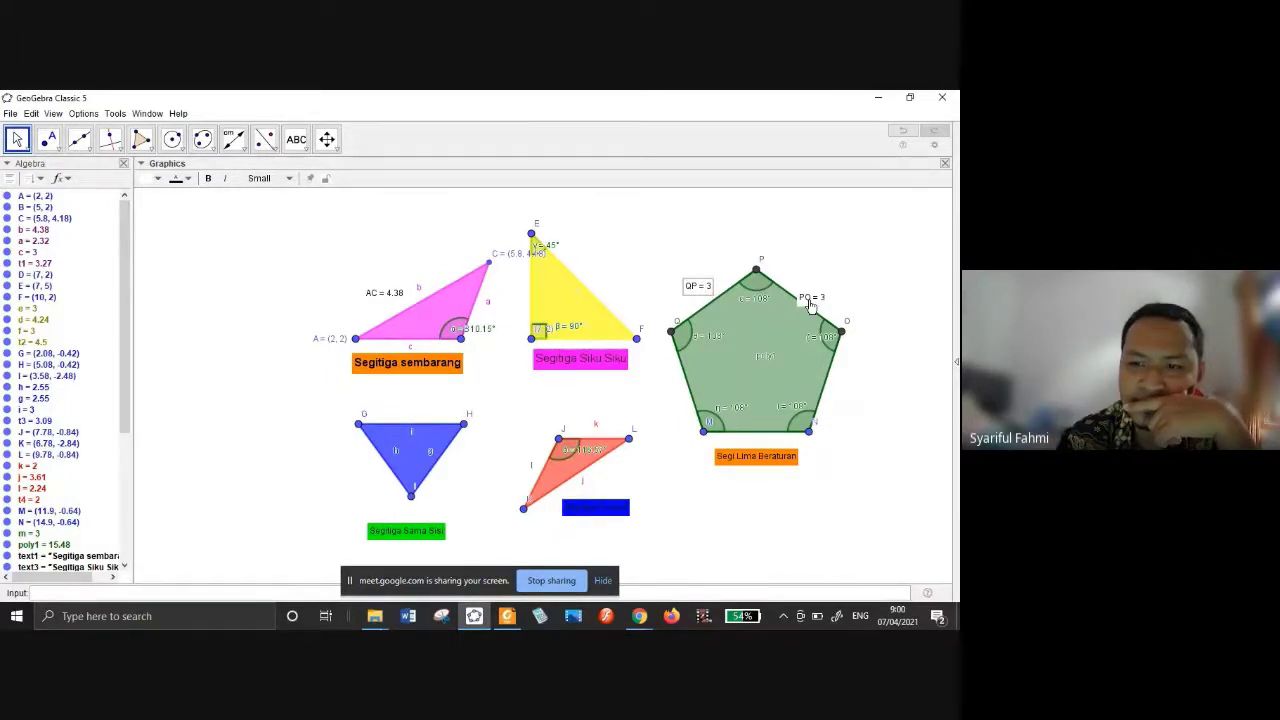
{"action": "left_click_drag", "start_coordinate": [810, 305], "coordinate": [816, 295]}
{"action": "left_click", "coordinate": [233, 140]}
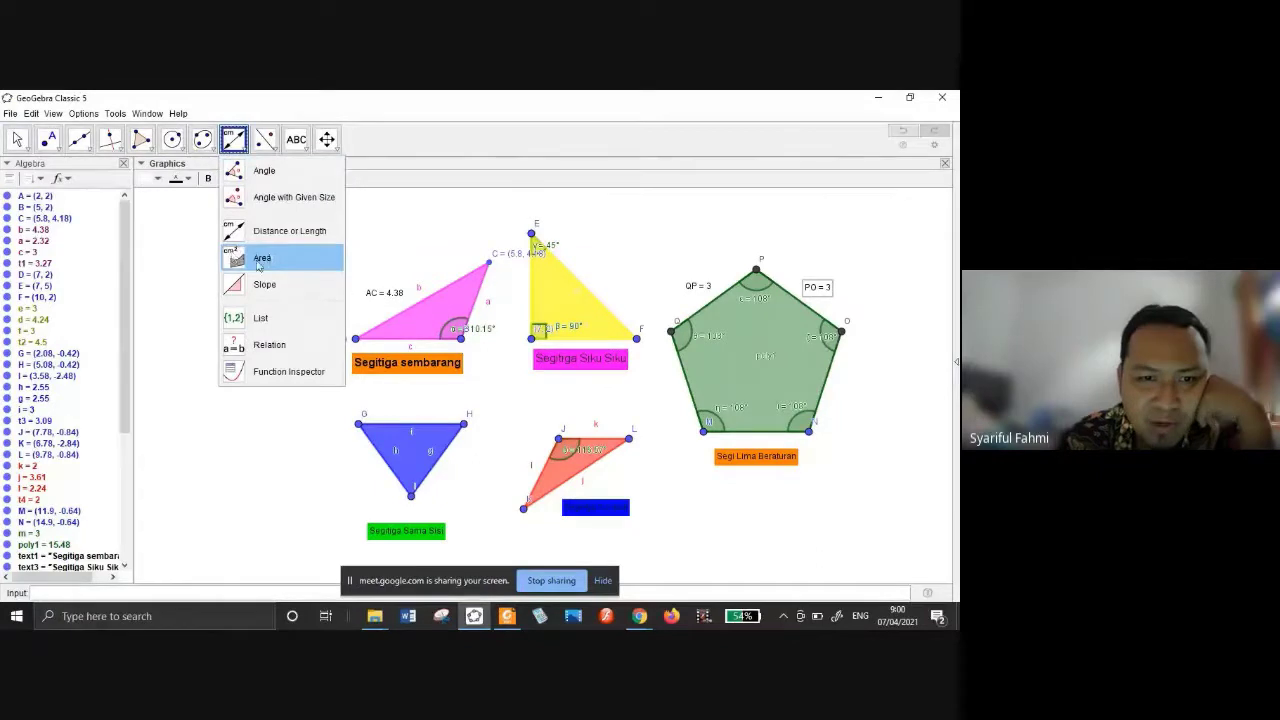
Show the areas of triangles GHI, JKL, DEF, ABC and the pentagon with the Area tool.
{"action": "left_click", "coordinate": [258, 260]}
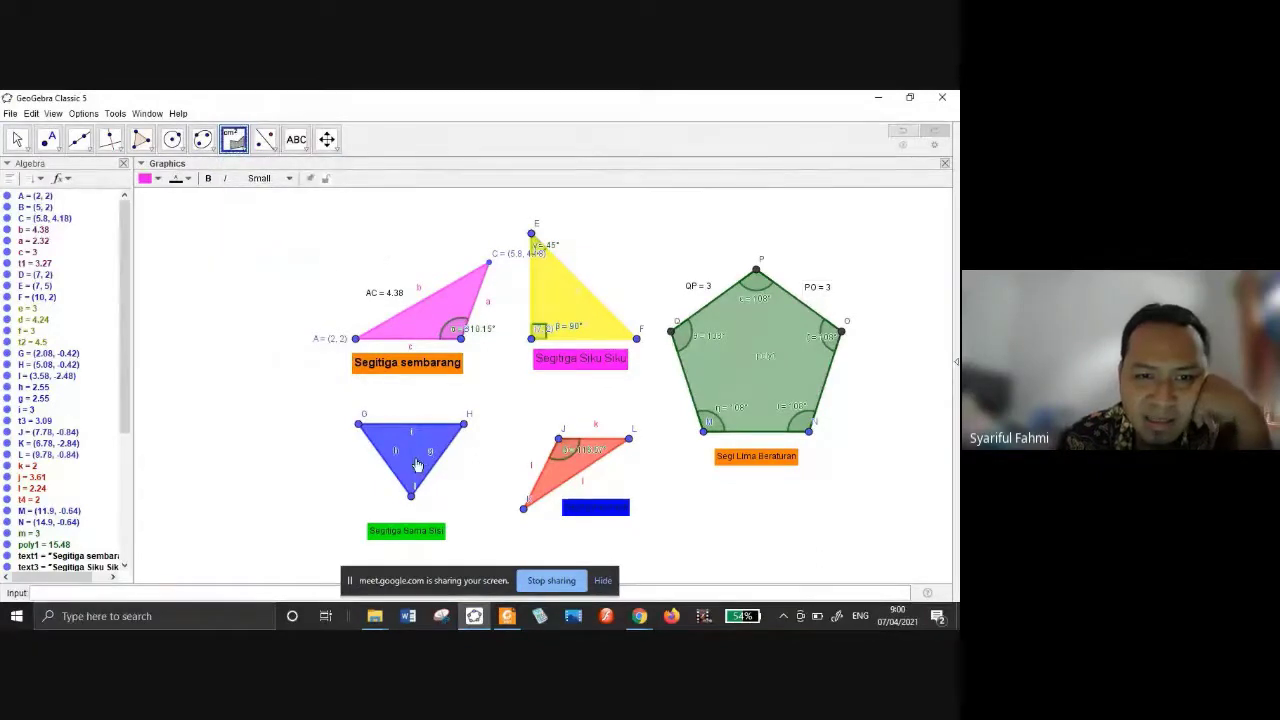
{"action": "left_click", "coordinate": [418, 462]}
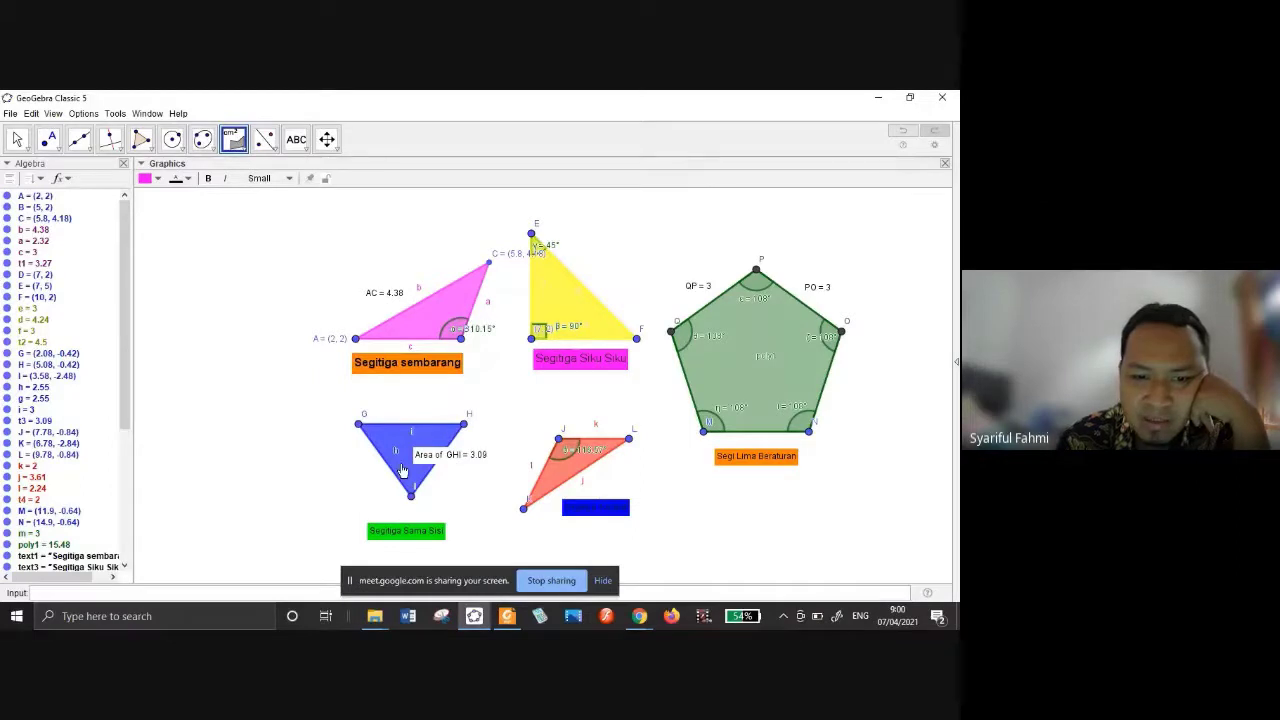
{"action": "left_click", "coordinate": [402, 469]}
{"action": "left_click", "coordinate": [588, 472]}
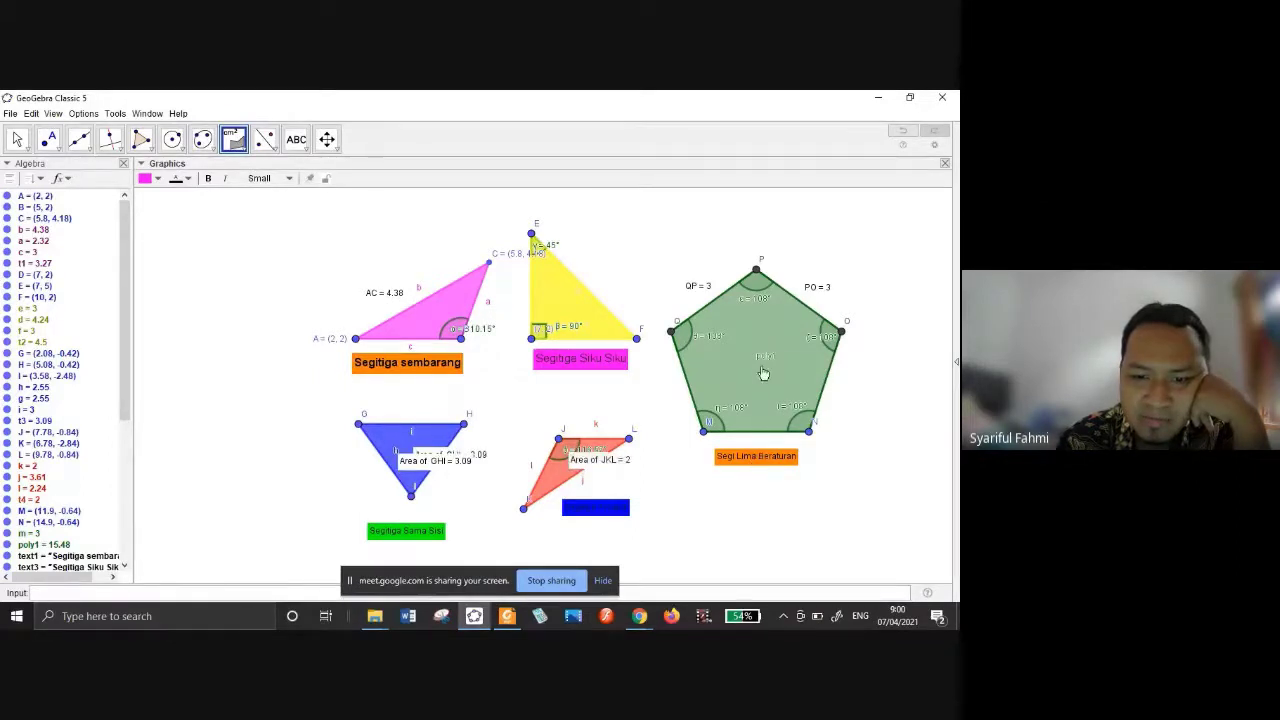
{"action": "left_click", "coordinate": [763, 370]}
{"action": "left_click", "coordinate": [557, 304]}
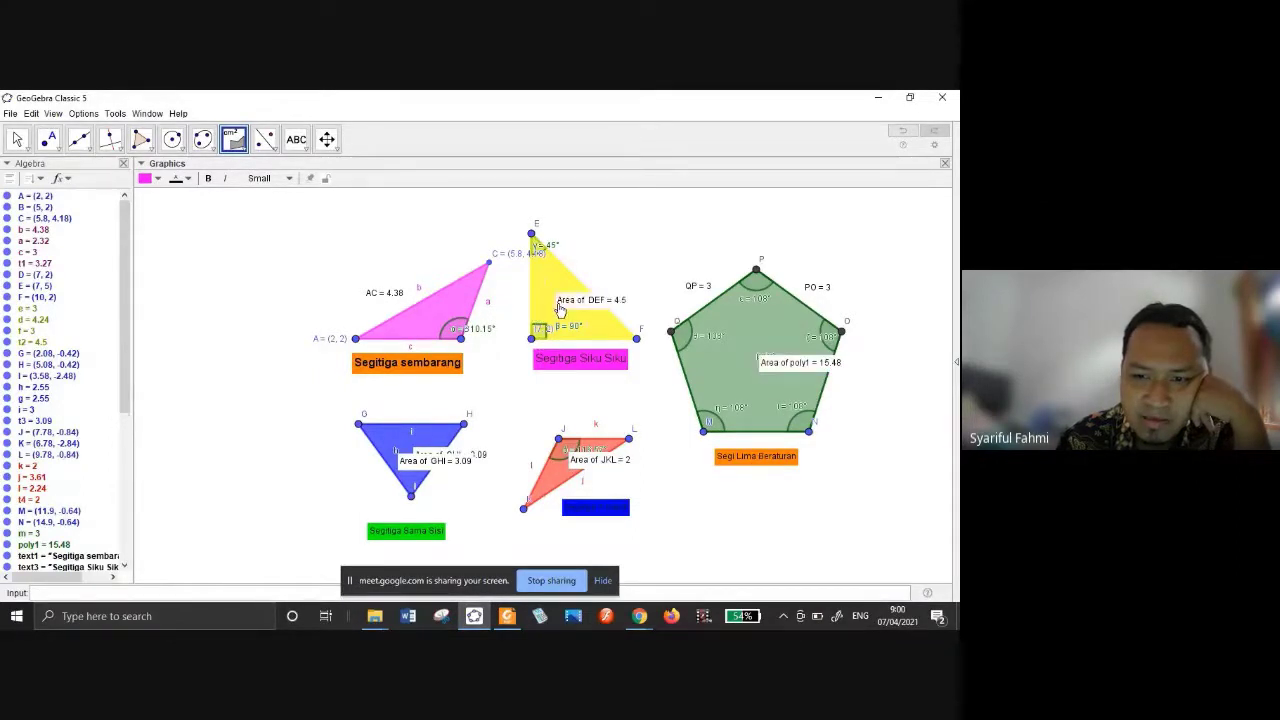
{"action": "left_click", "coordinate": [437, 318]}
{"action": "key", "text": "Escape"}
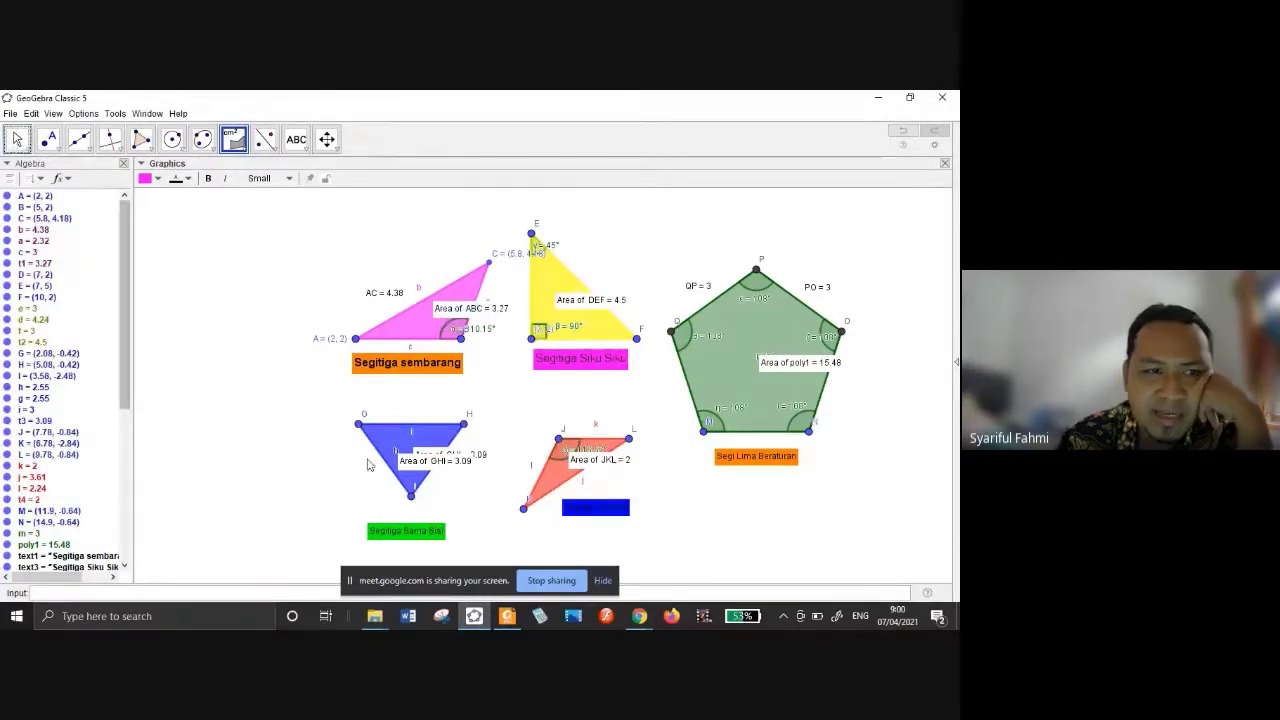
{"action": "key", "text": "Escape"}
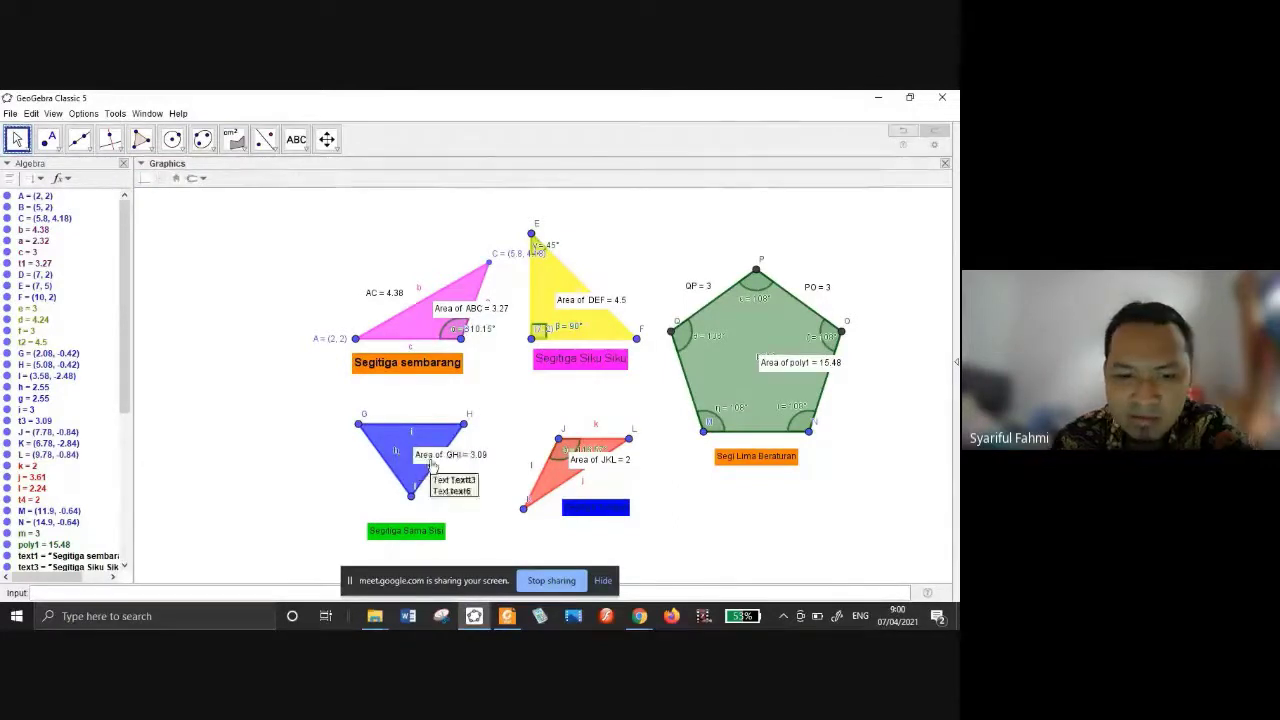
Move the GHI, ABC, DEF and pentagon area labels onto their shapes.
{"action": "left_click_drag", "start_coordinate": [420, 472], "coordinate": [395, 472]}
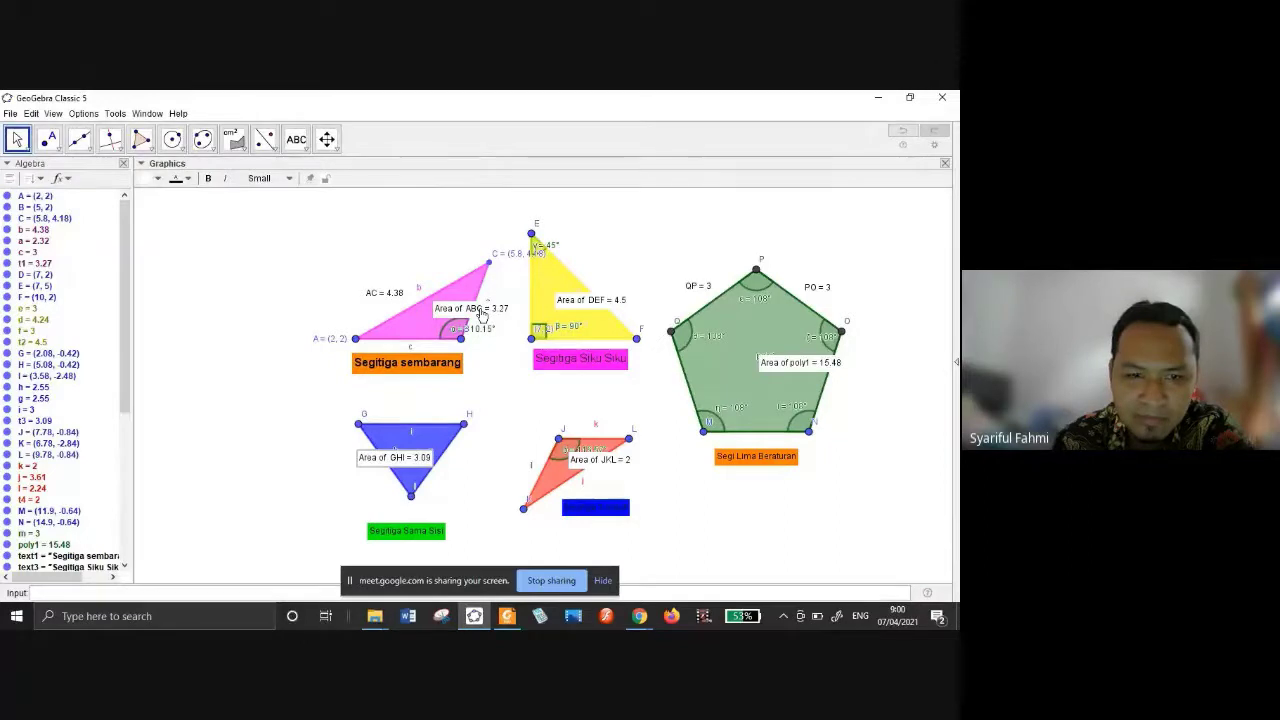
{"action": "left_click_drag", "start_coordinate": [481, 315], "coordinate": [415, 305]}
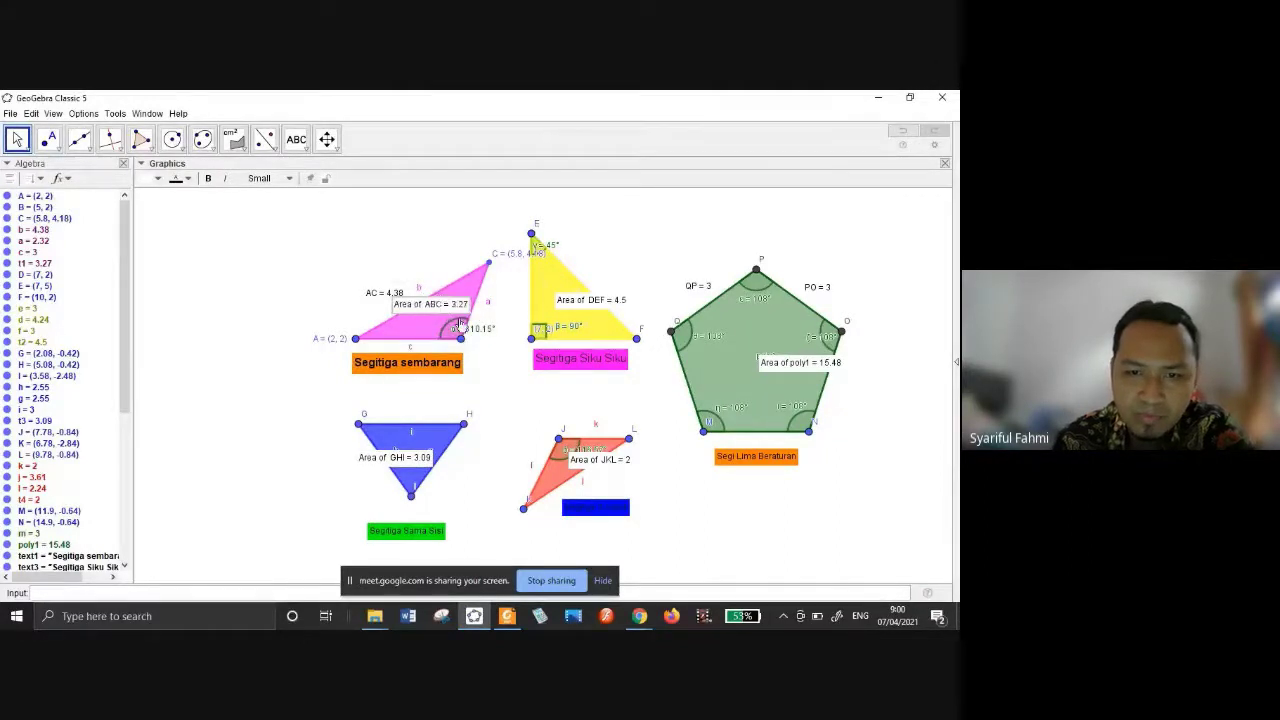
{"action": "left_click_drag", "start_coordinate": [599, 306], "coordinate": [643, 289]}
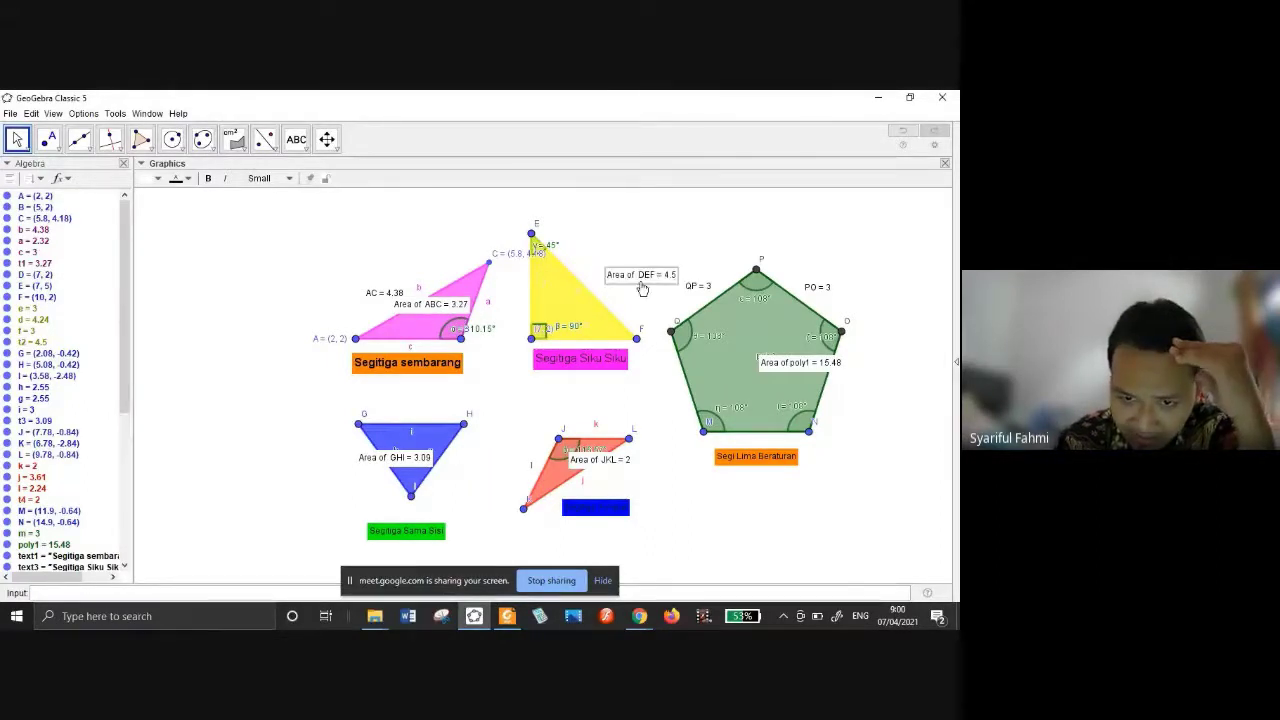
{"action": "key", "text": "ctrl+z"}
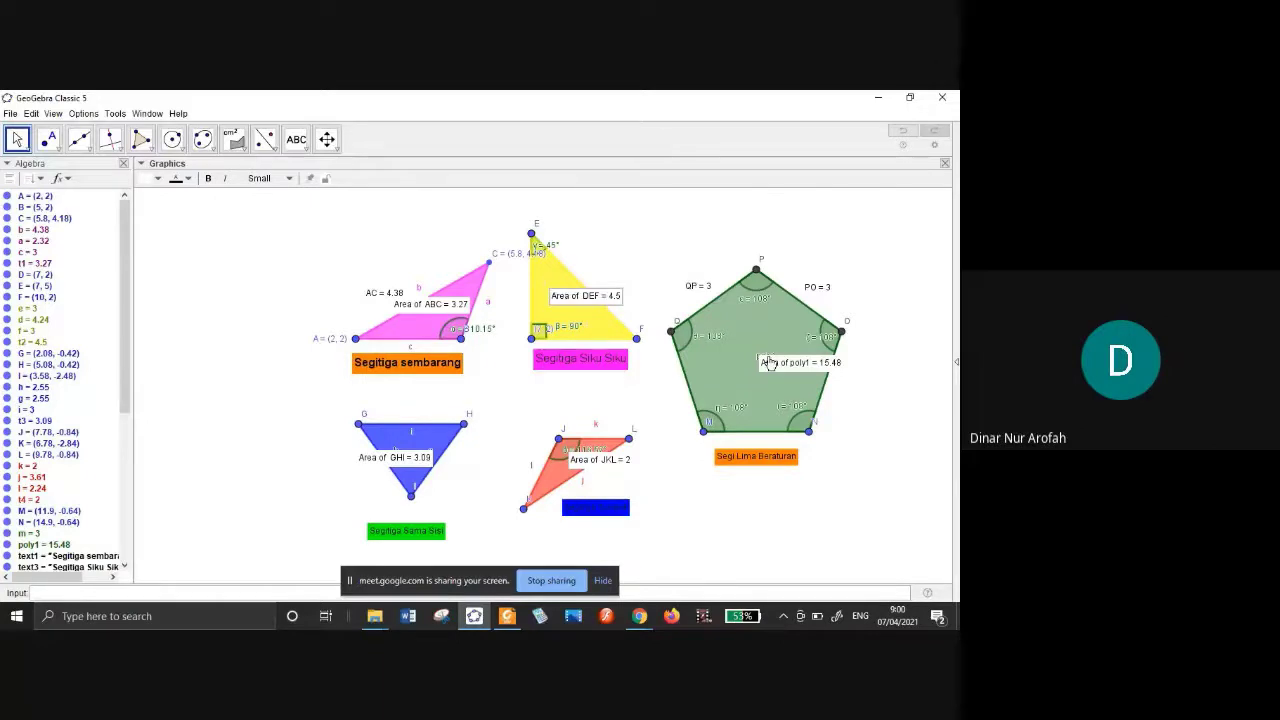
{"action": "left_click_drag", "start_coordinate": [768, 363], "coordinate": [726, 356]}
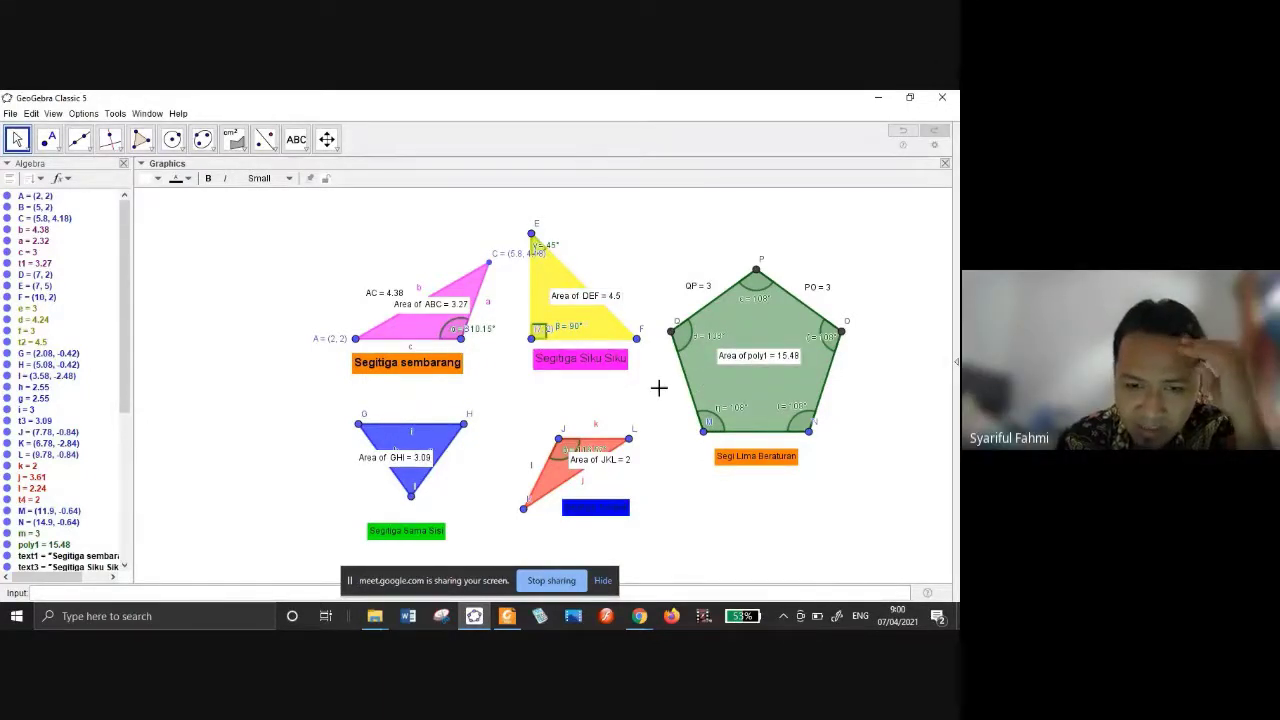
{"action": "left_click_drag", "start_coordinate": [588, 298], "coordinate": [635, 264]}
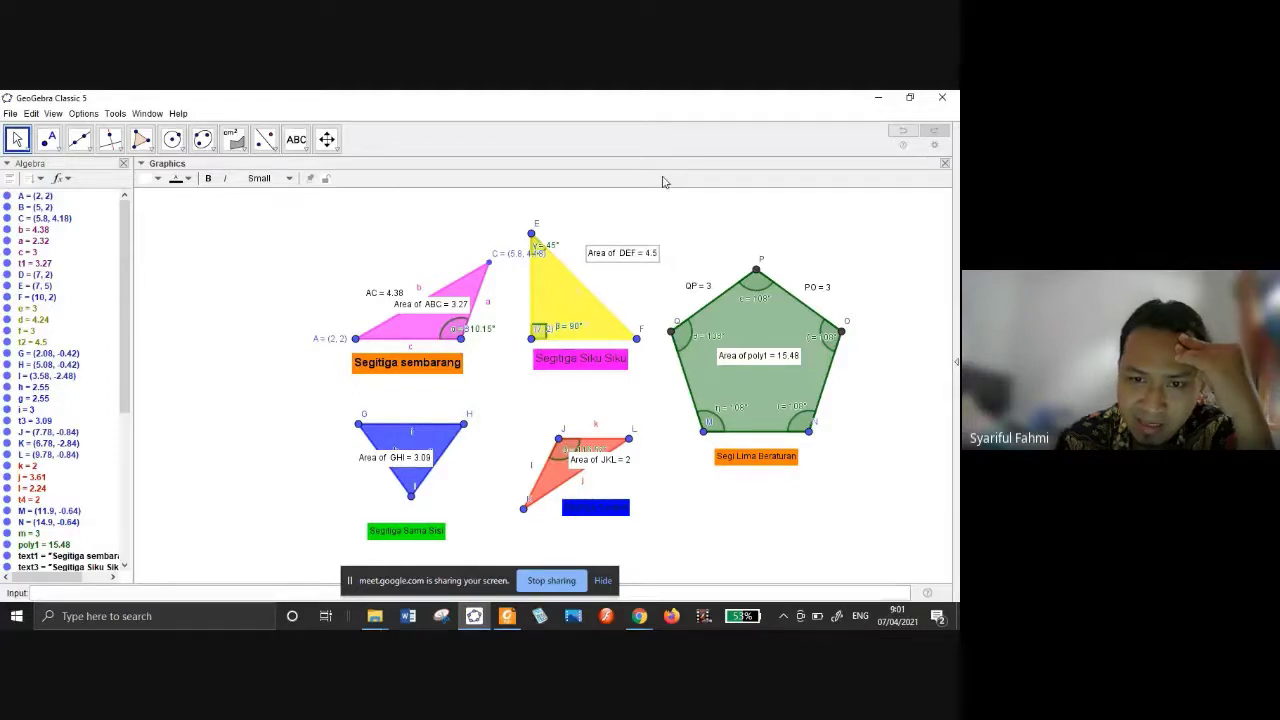
Pin the DEF area label with Absolute Position on Screen and reposition it on the yellow triangle.
{"action": "left_click_drag", "start_coordinate": [628, 253], "coordinate": [562, 305]}
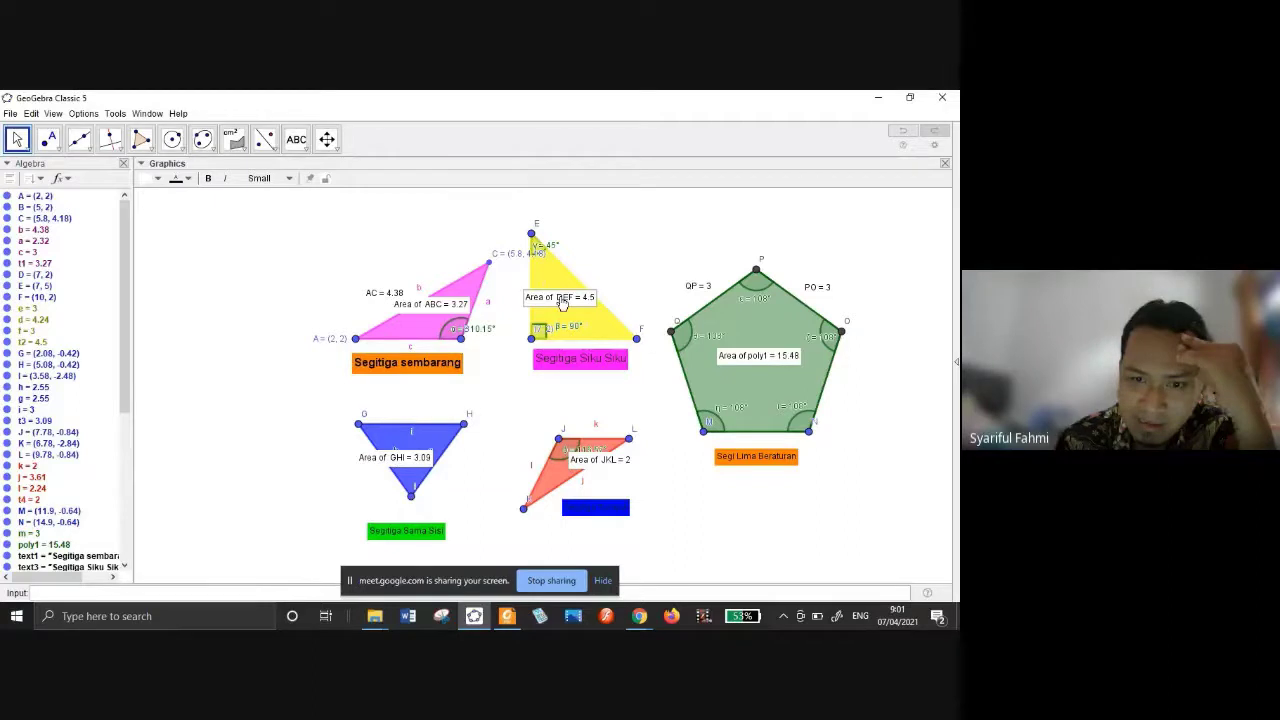
{"action": "left_click_drag", "start_coordinate": [562, 305], "coordinate": [571, 301]}
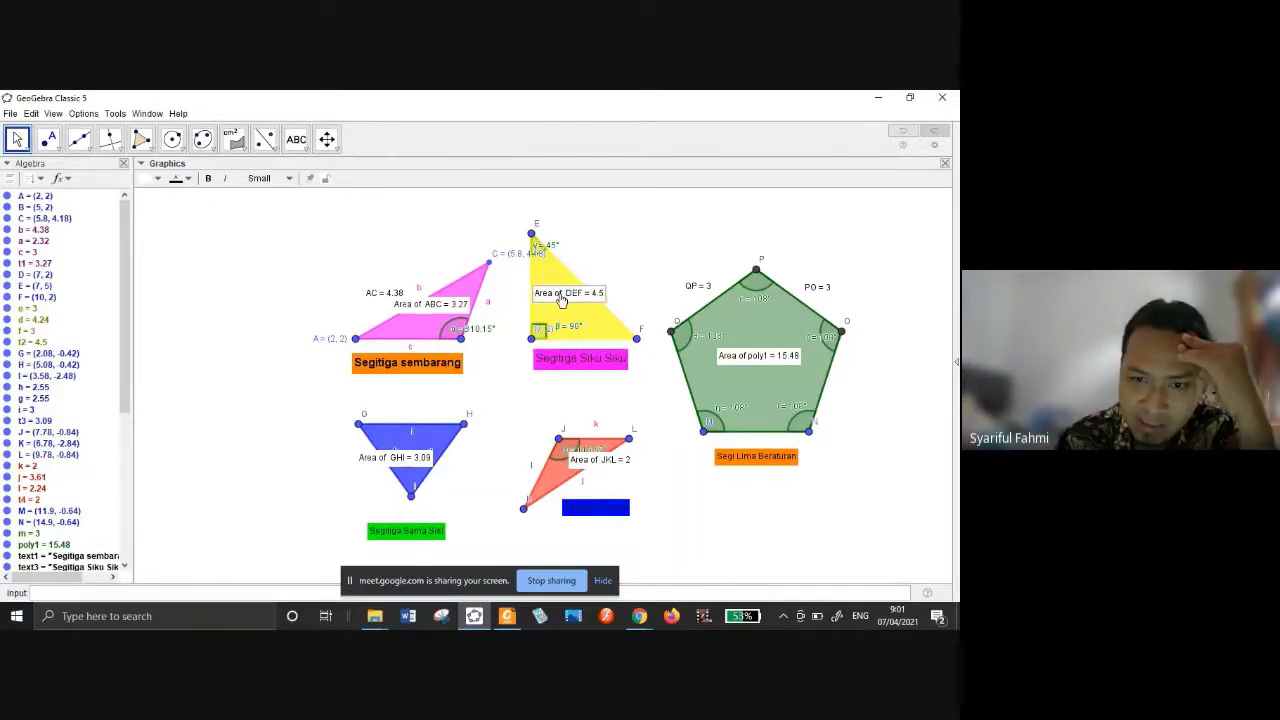
{"action": "right_click", "coordinate": [572, 300]}
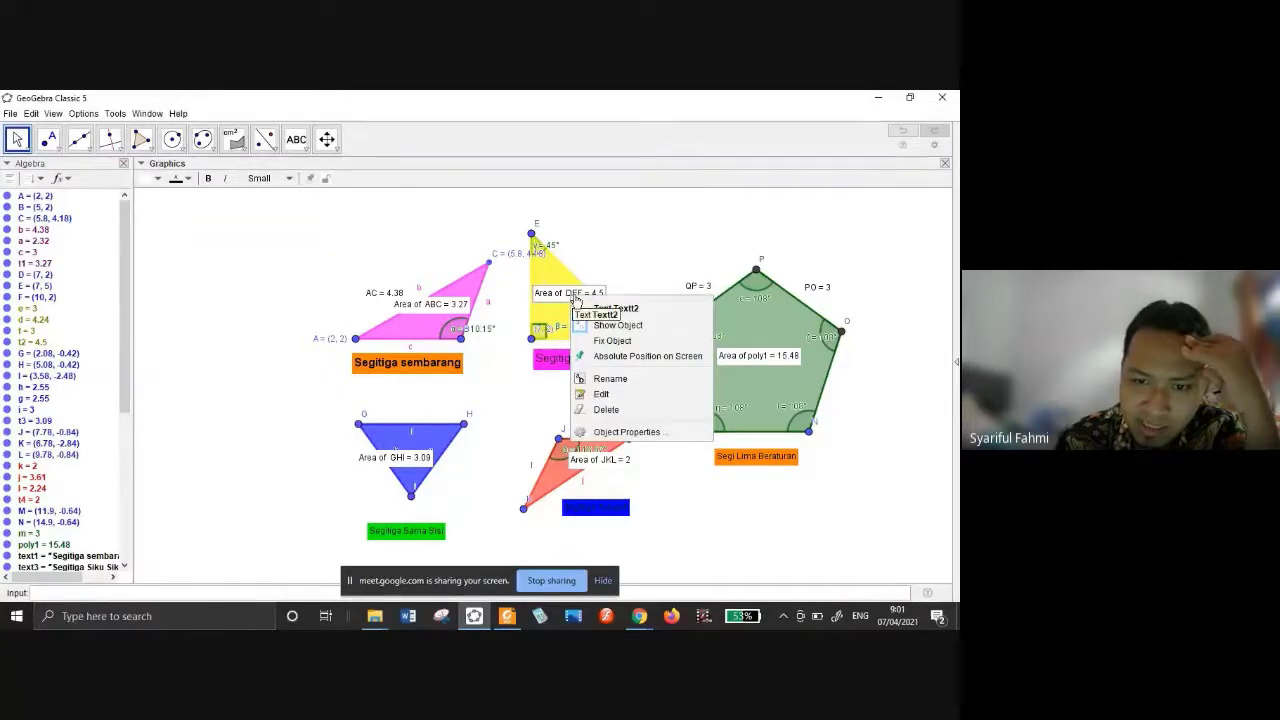
{"action": "left_click", "coordinate": [638, 357]}
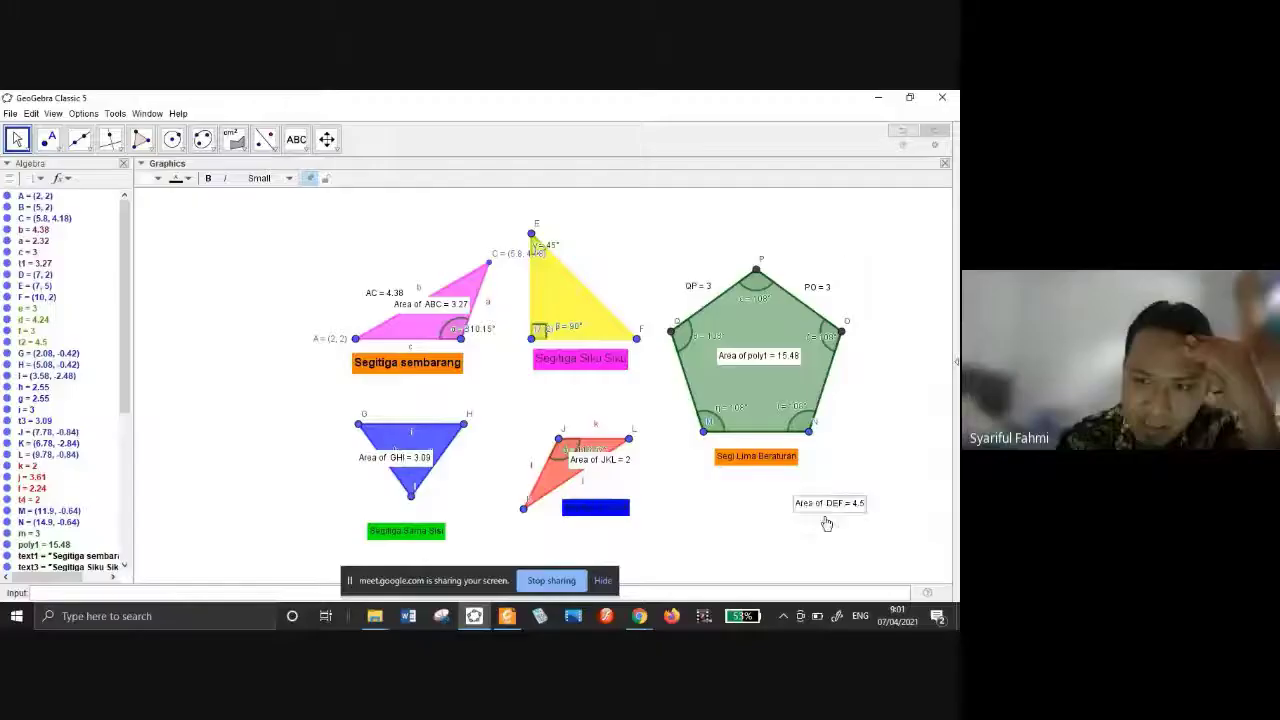
{"action": "left_click_drag", "start_coordinate": [826, 520], "coordinate": [601, 289]}
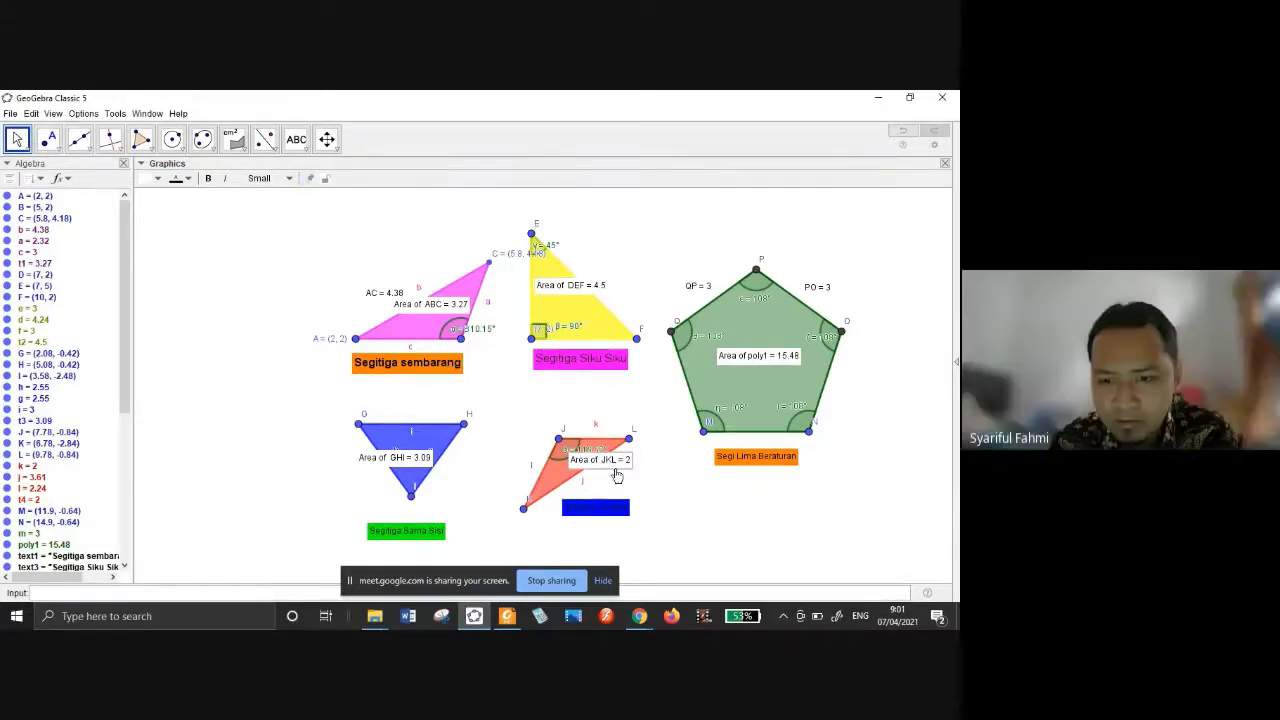
Lower the JKL area label and pin the GHI label left of the blue triangle.
{"action": "left_click_drag", "start_coordinate": [602, 463], "coordinate": [628, 482]}
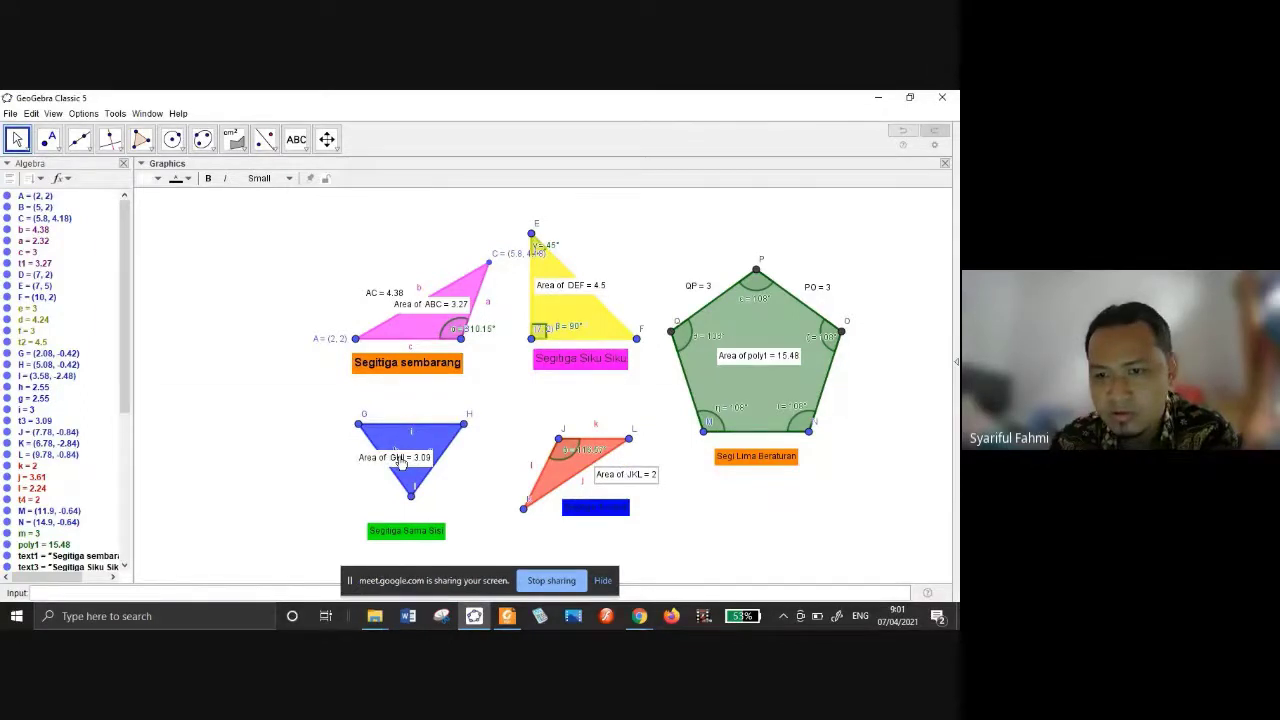
{"action": "left_click_drag", "start_coordinate": [400, 461], "coordinate": [400, 467]}
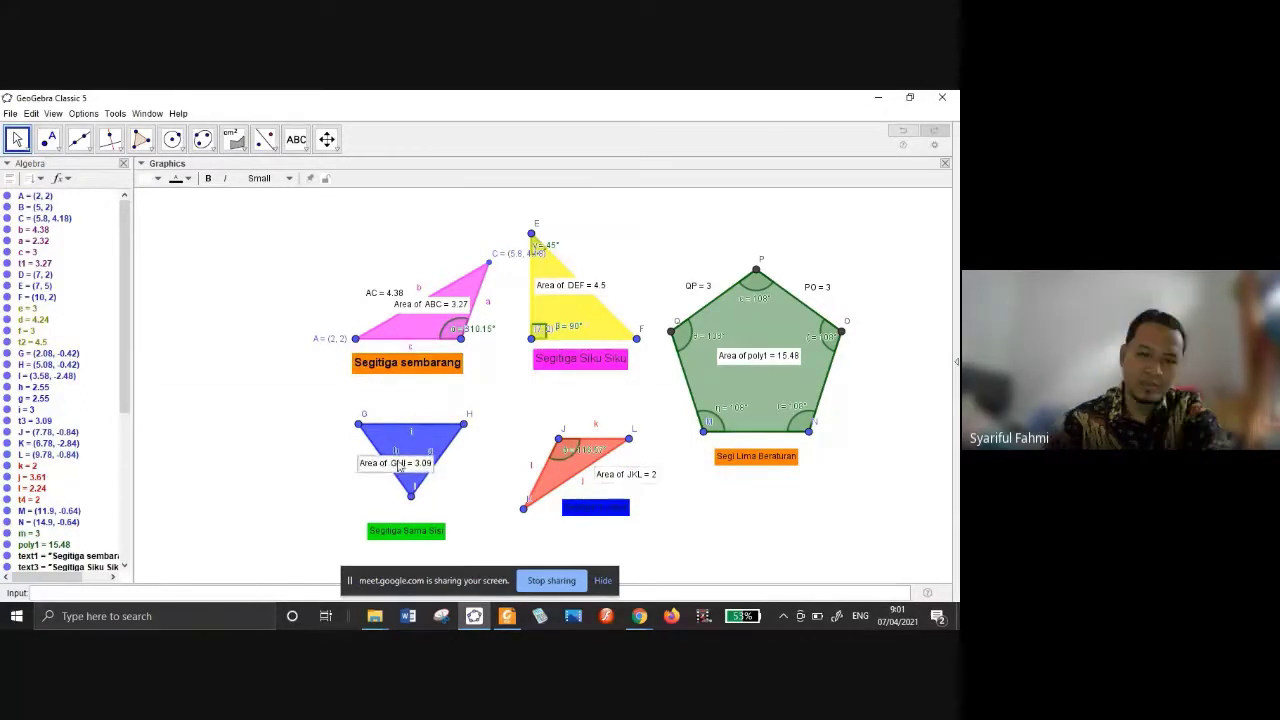
{"action": "right_click", "coordinate": [399, 467]}
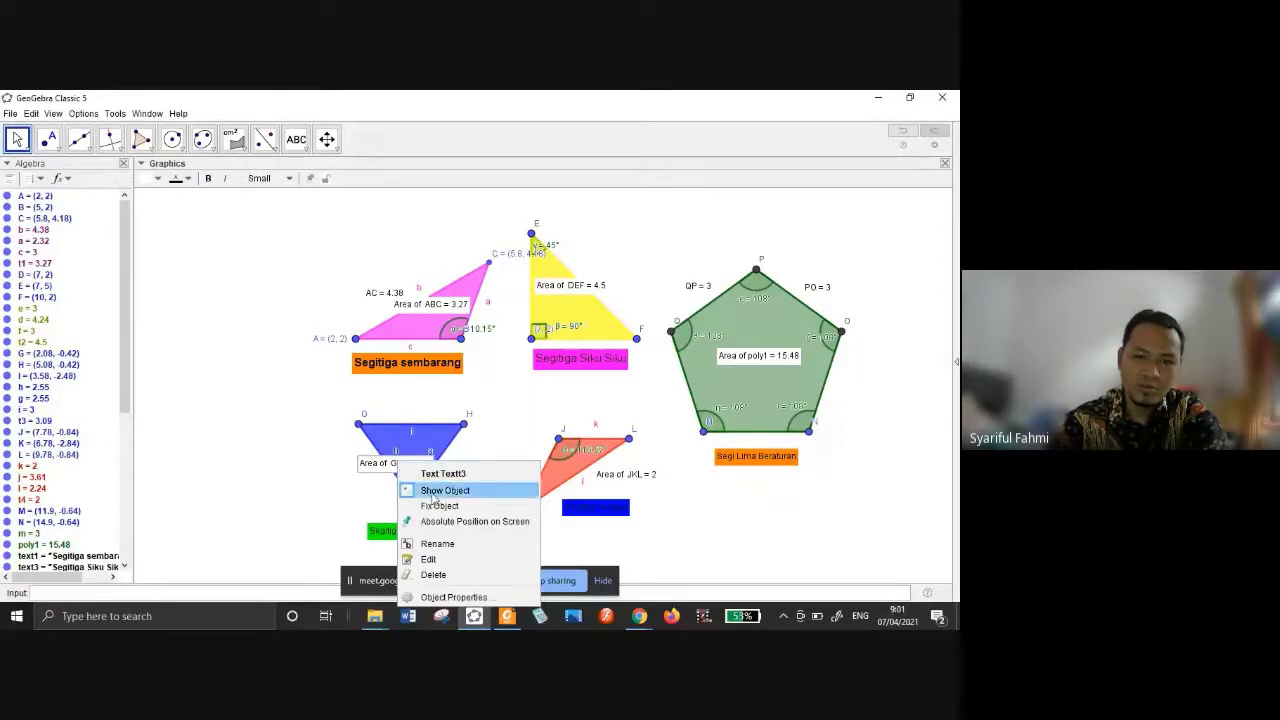
{"action": "left_click", "coordinate": [440, 521]}
{"action": "left_click_drag", "start_coordinate": [388, 473], "coordinate": [352, 488]}
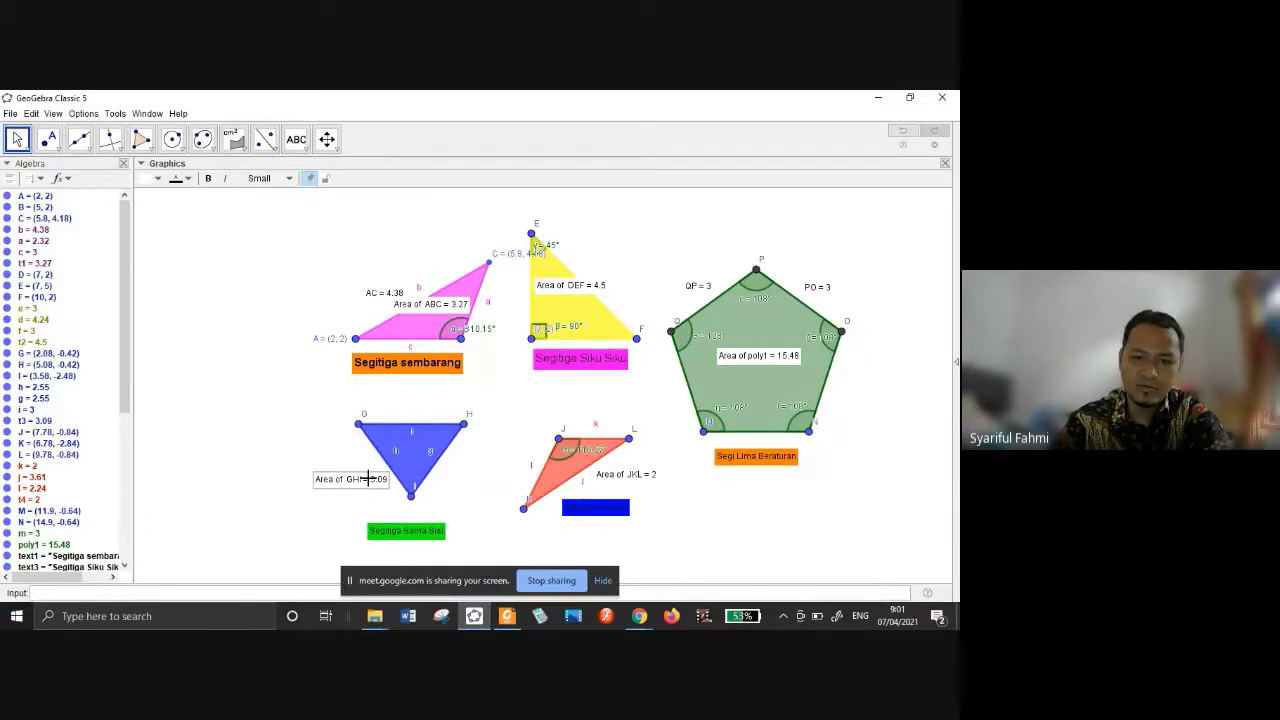
Pin the ABC area label above the pink triangle and move DEF's label to the upper right.
{"action": "left_click_drag", "start_coordinate": [417, 297], "coordinate": [414, 267]}
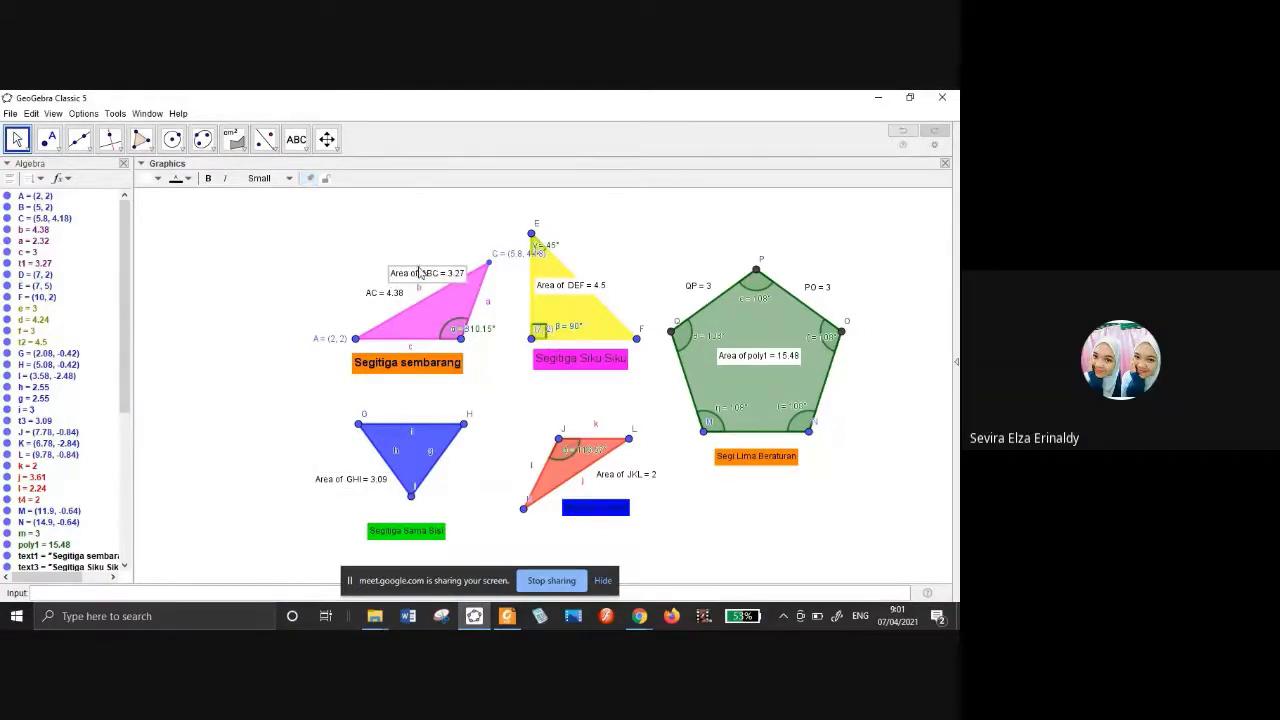
{"action": "right_click", "coordinate": [430, 278]}
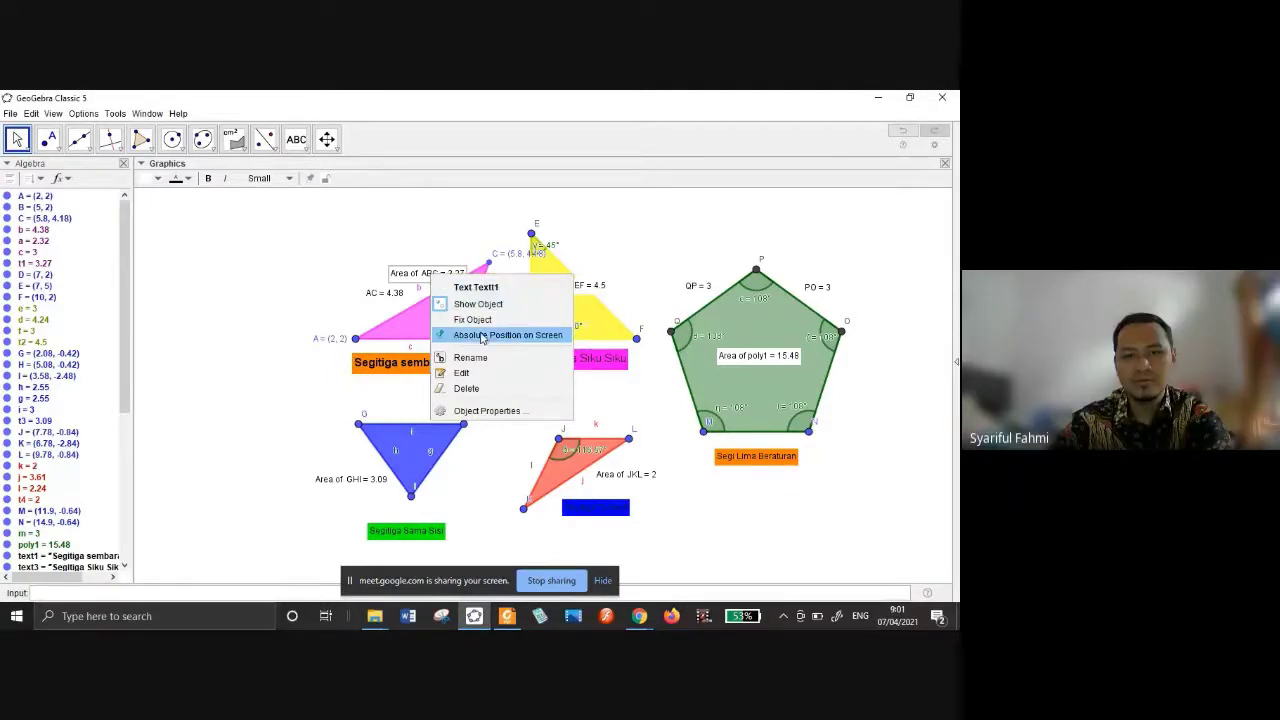
{"action": "left_click", "coordinate": [426, 278]}
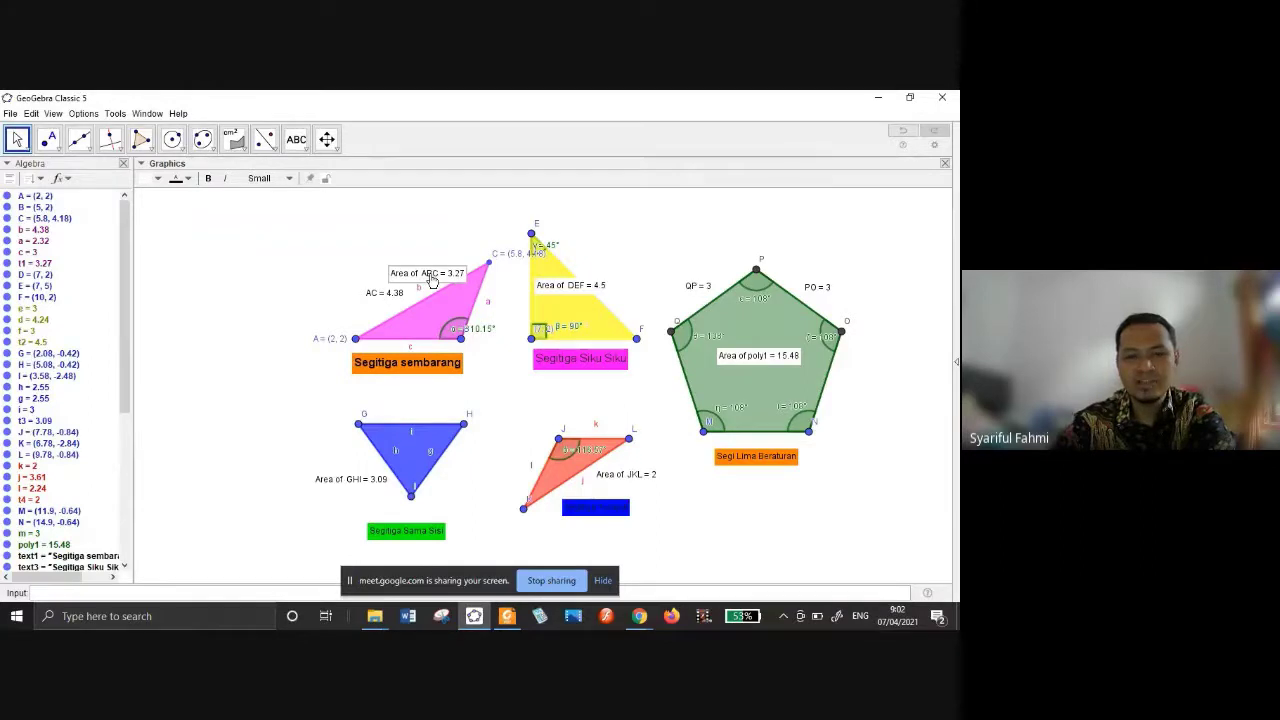
{"action": "right_click", "coordinate": [432, 280]}
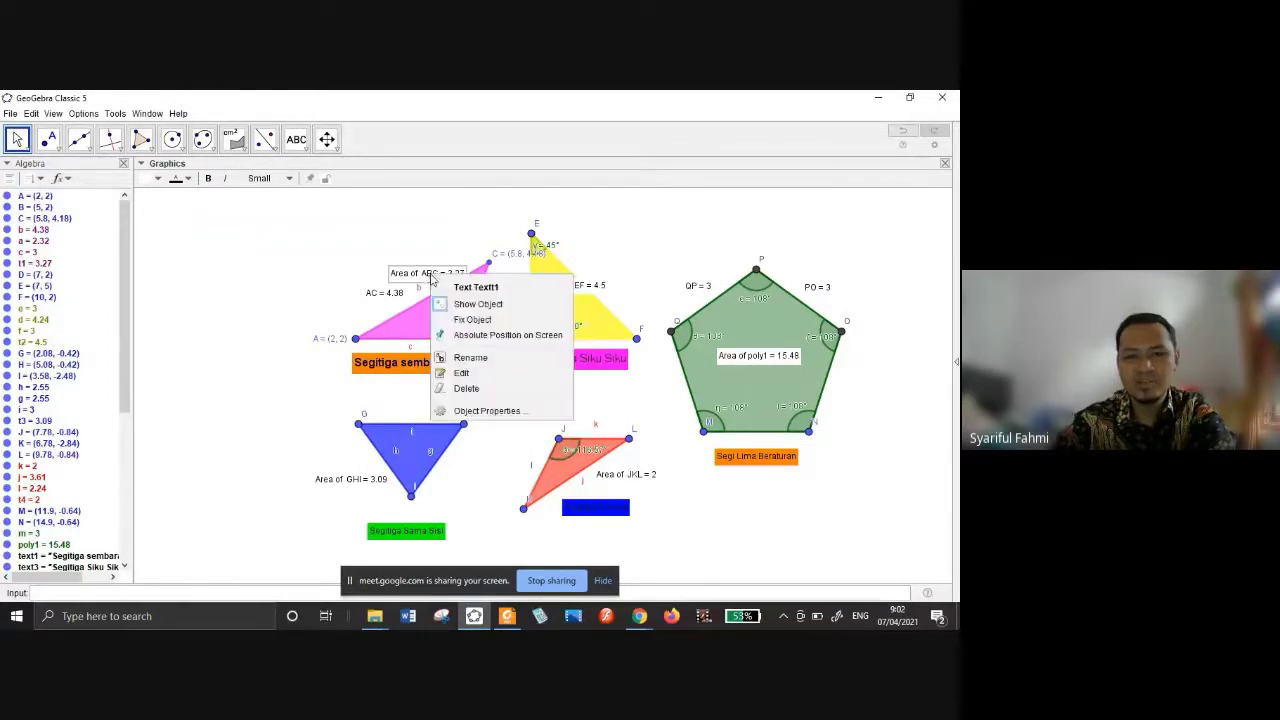
{"action": "left_click", "coordinate": [469, 337]}
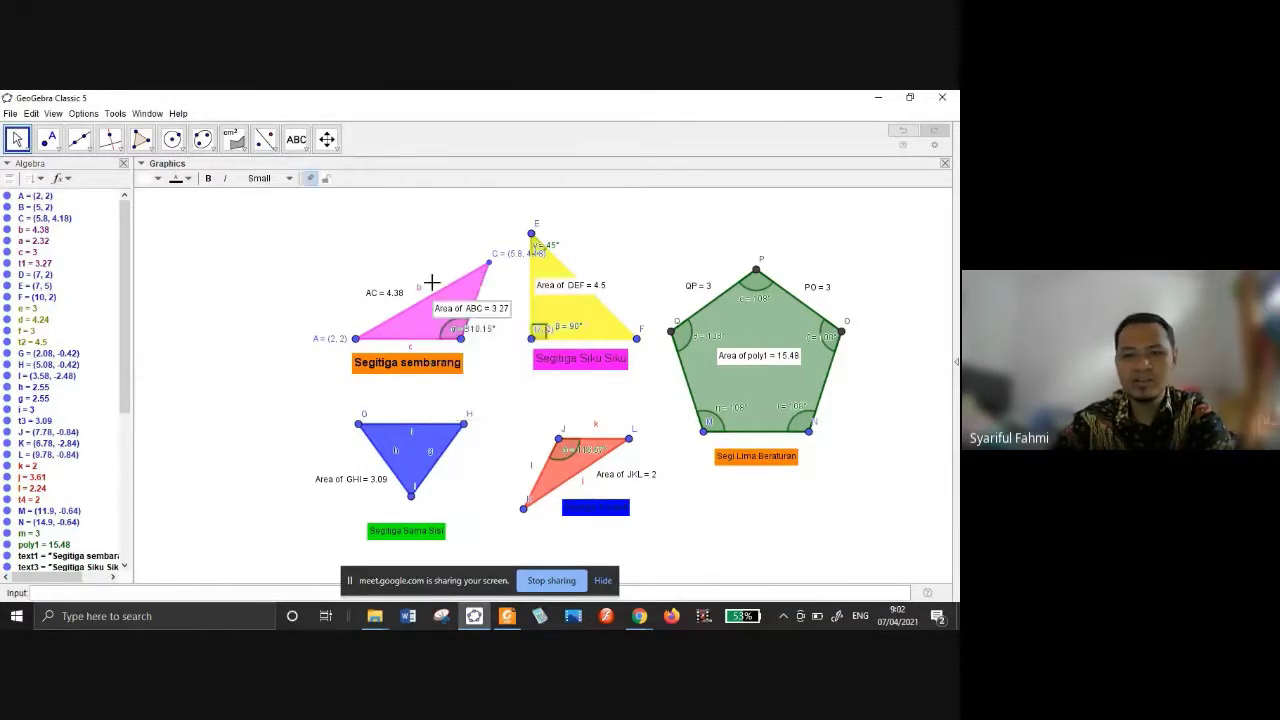
{"action": "left_click_drag", "start_coordinate": [476, 316], "coordinate": [398, 260]}
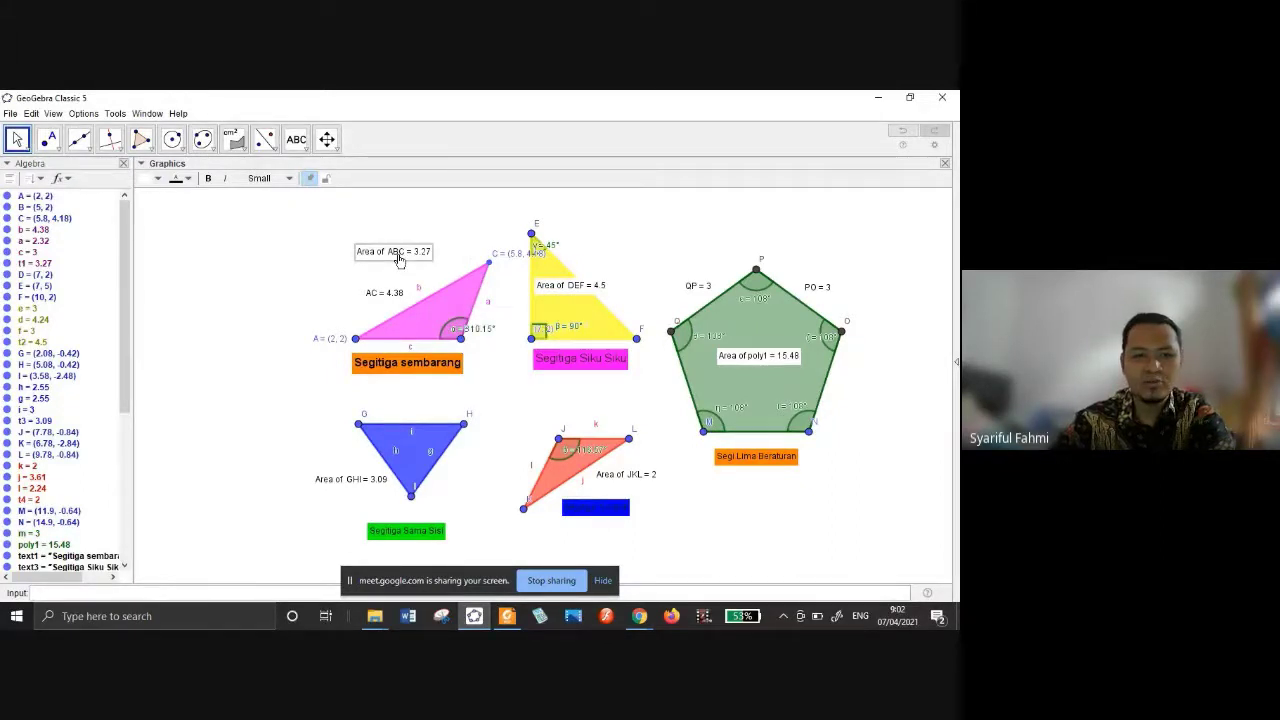
{"action": "left_click_drag", "start_coordinate": [398, 260], "coordinate": [426, 274]}
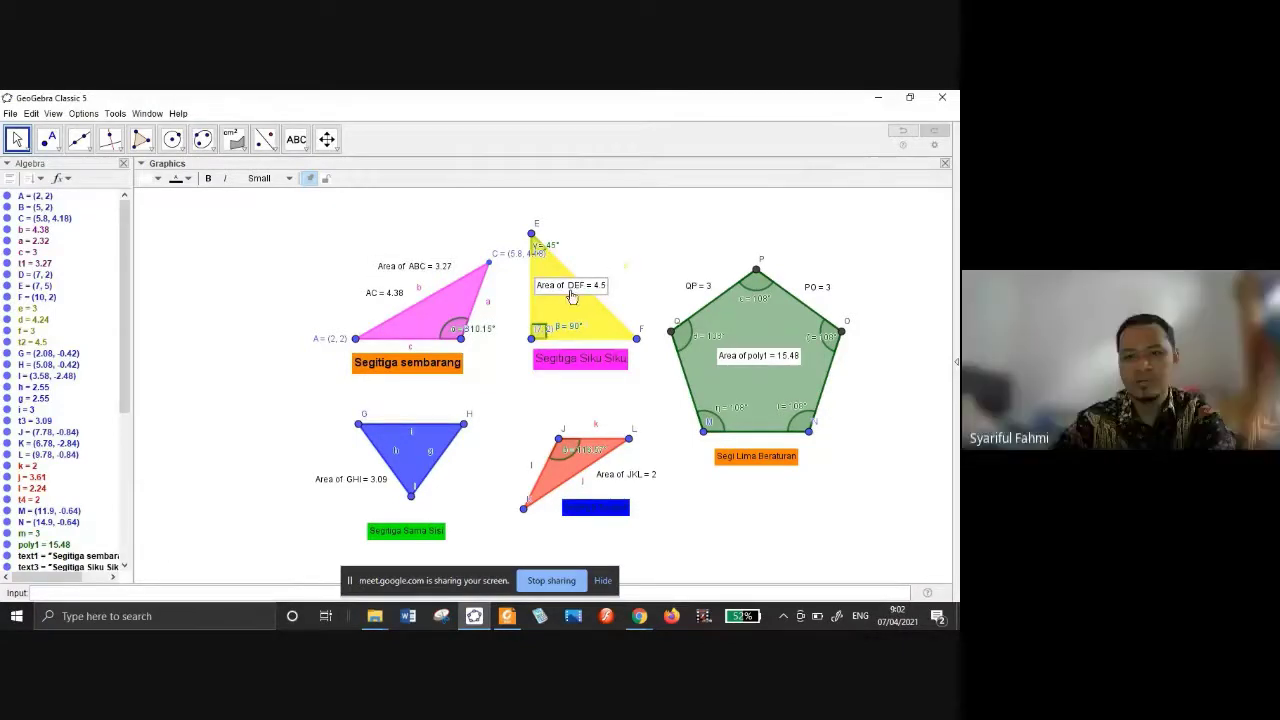
{"action": "left_click_drag", "start_coordinate": [572, 297], "coordinate": [615, 272]}
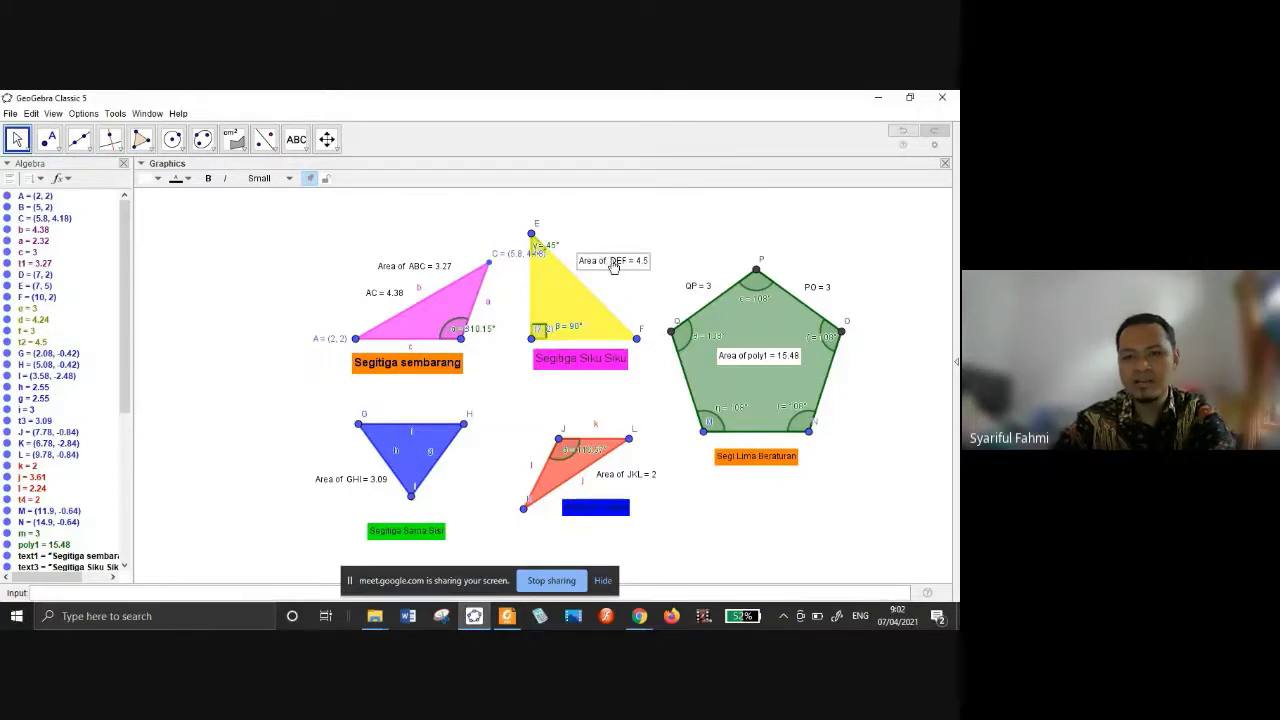
{"action": "right_click", "coordinate": [614, 264]}
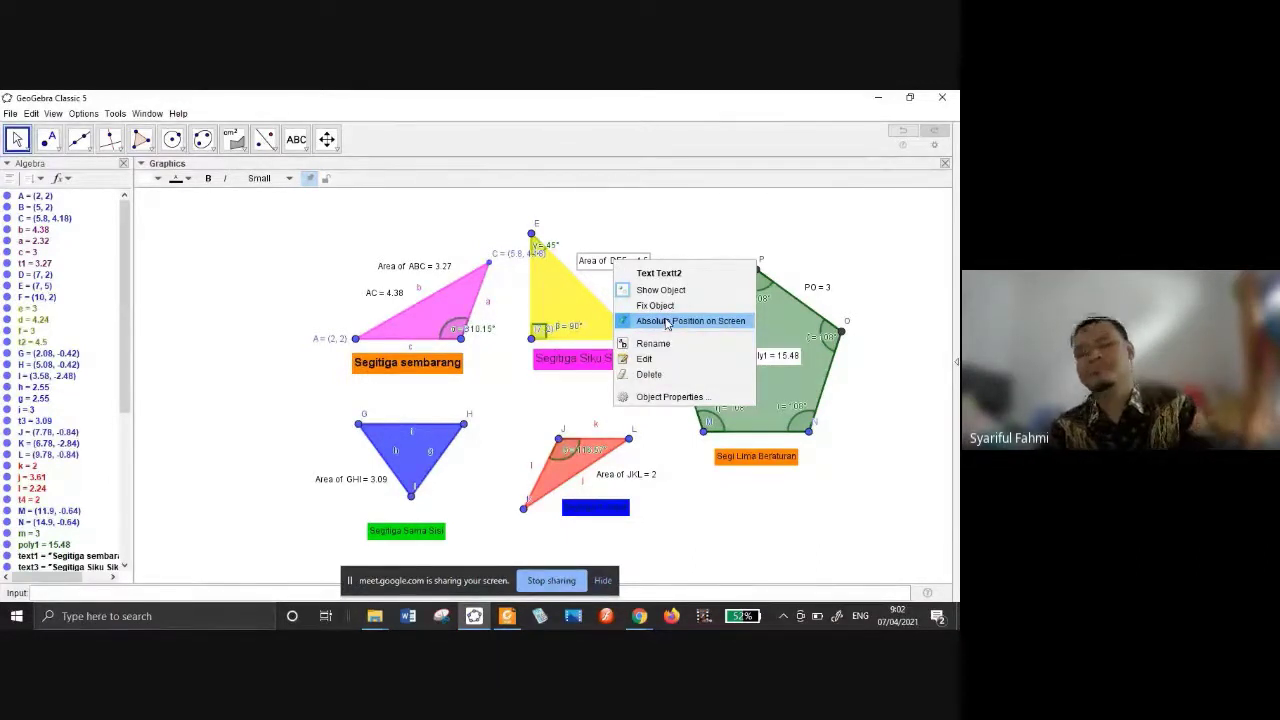
Pin the DEF area label with a green background and give the ABC label an orange one.
{"action": "left_click", "coordinate": [176, 179]}
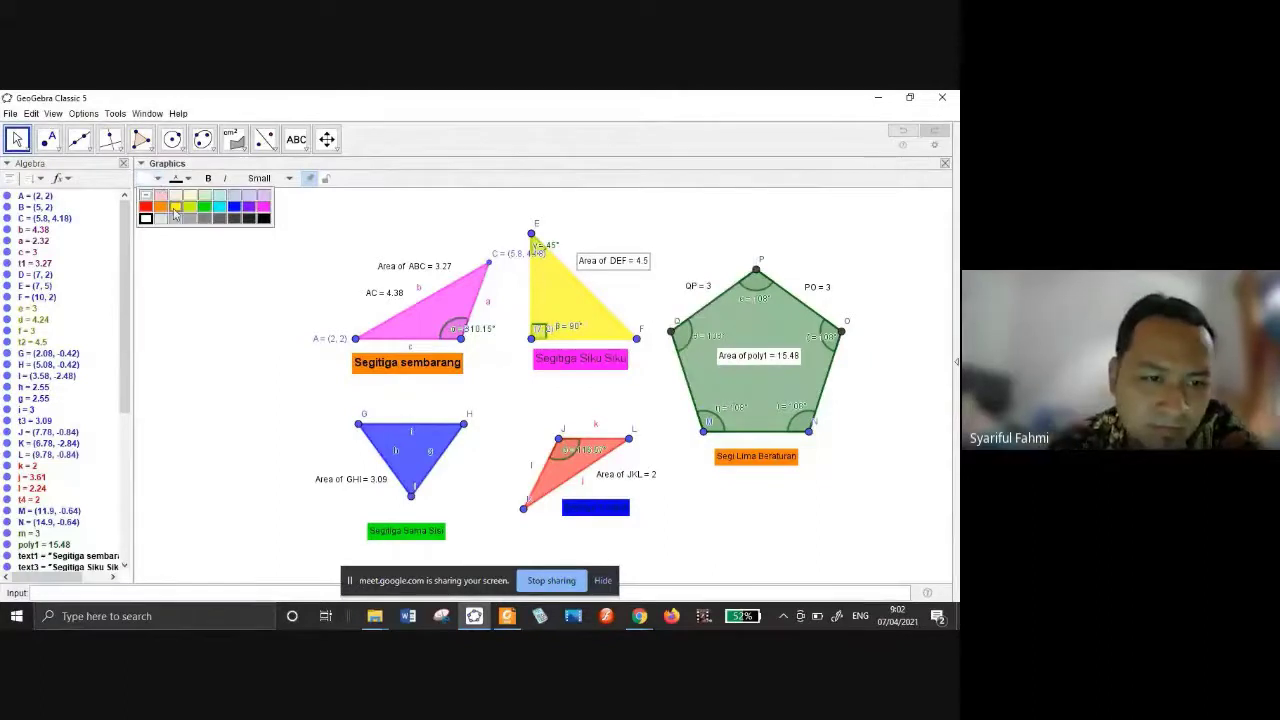
{"action": "left_click", "coordinate": [204, 206]}
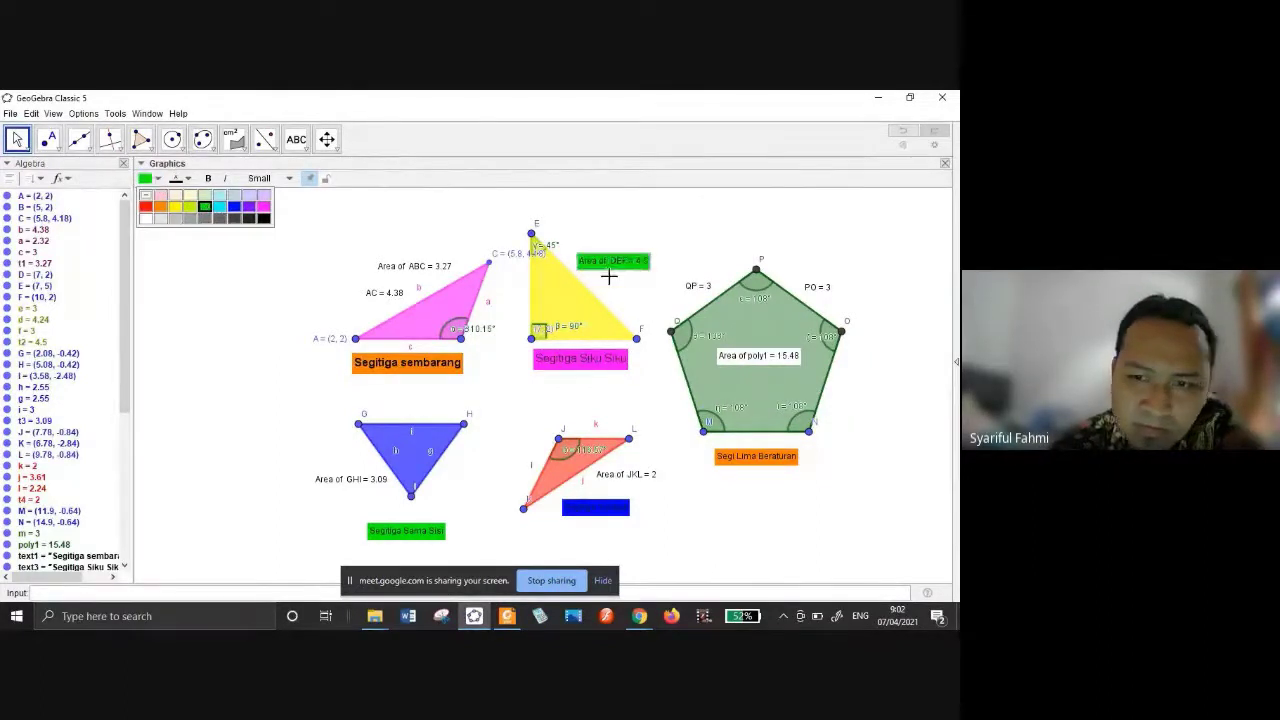
{"action": "left_click", "coordinate": [416, 267]}
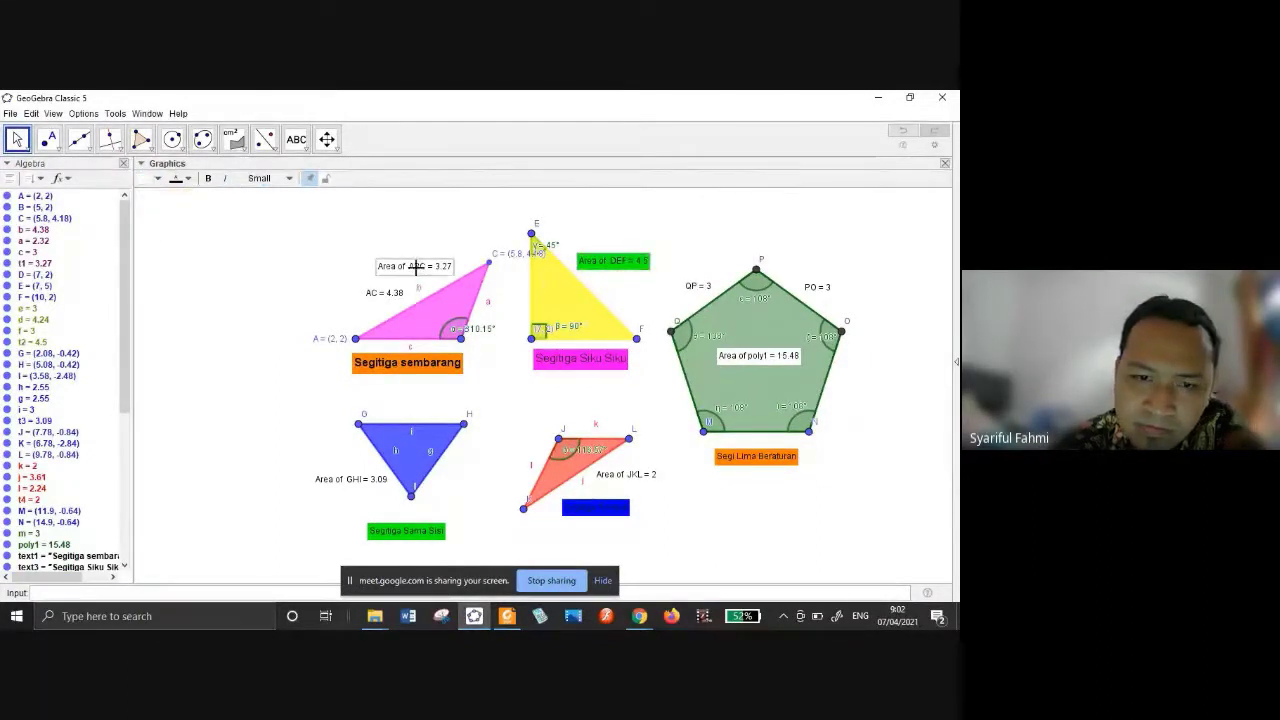
{"action": "left_click", "coordinate": [158, 179]}
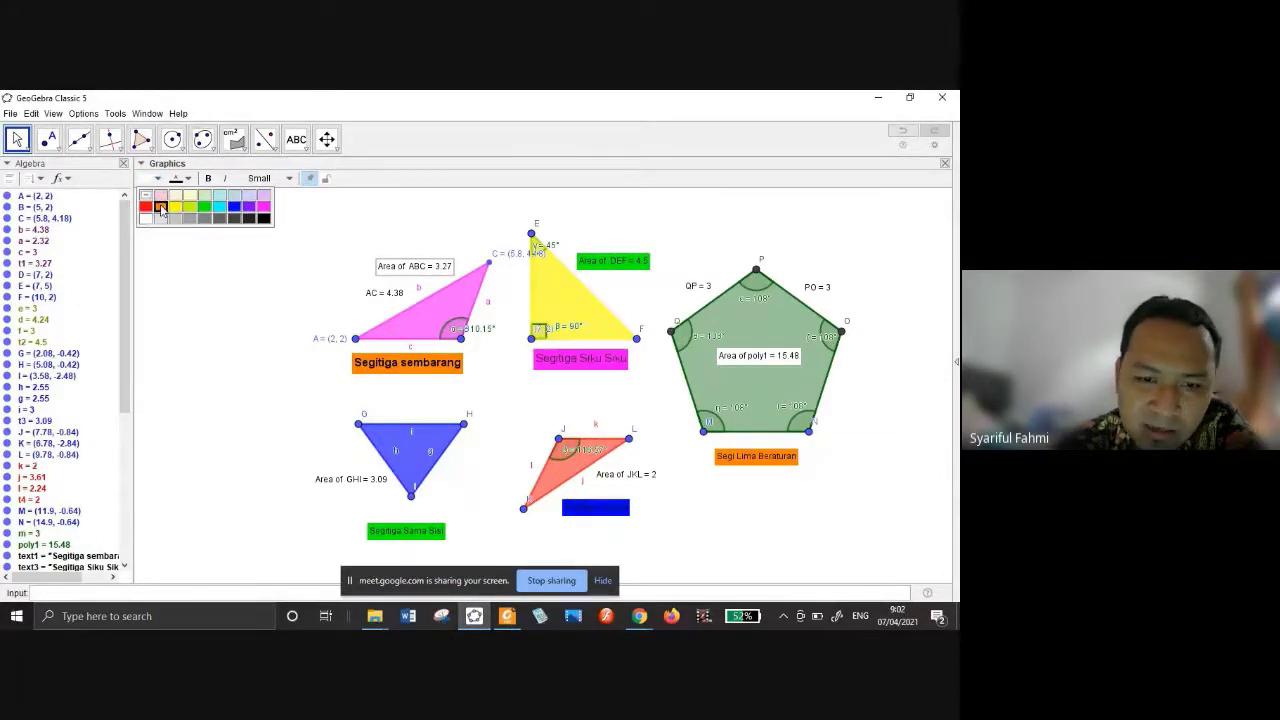
{"action": "left_click", "coordinate": [160, 207]}
Give the GHI area label a cyan background and the pentagon's area label a purple one.
{"action": "left_click", "coordinate": [349, 479]}
{"action": "left_click", "coordinate": [160, 181]}
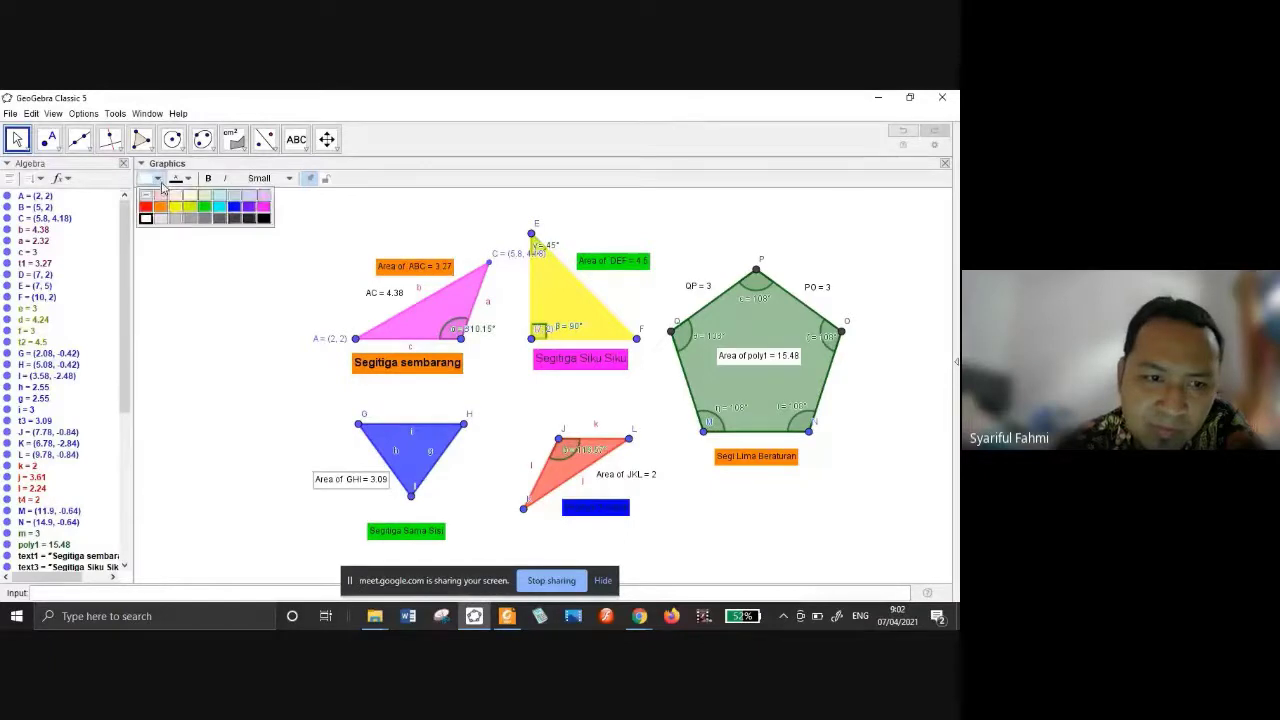
{"action": "left_click", "coordinate": [219, 206]}
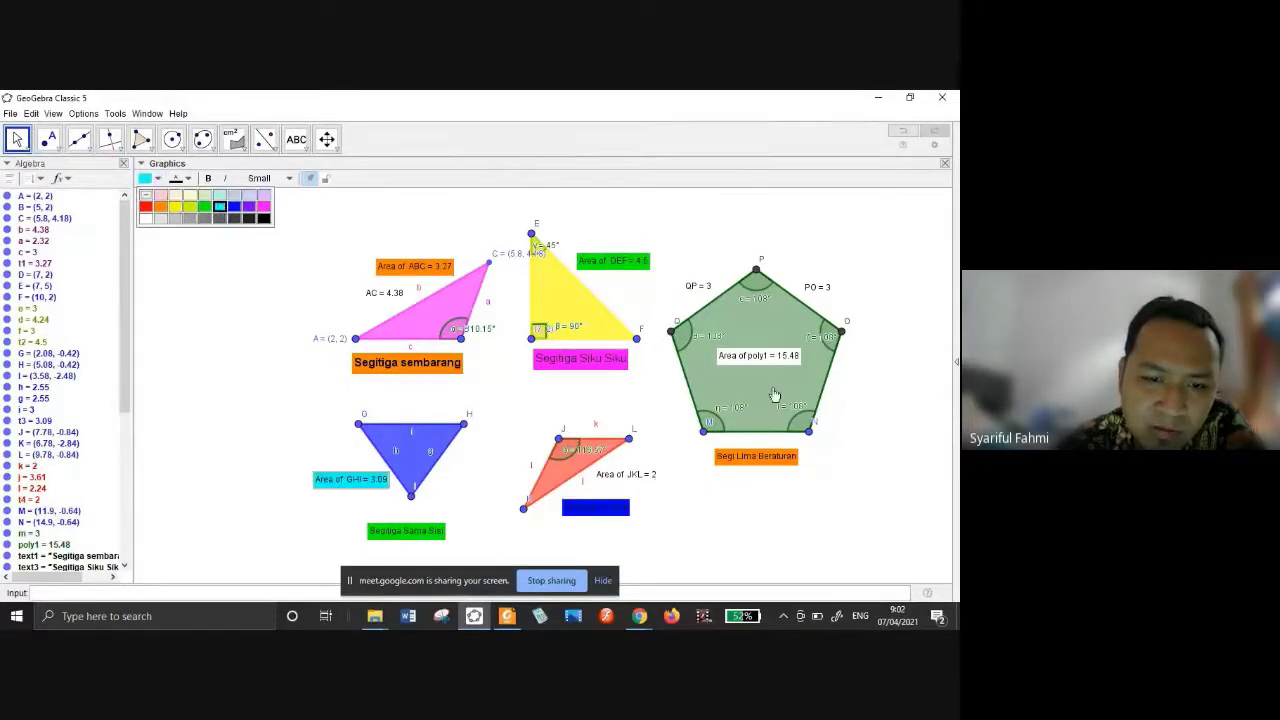
{"action": "left_click", "coordinate": [744, 357]}
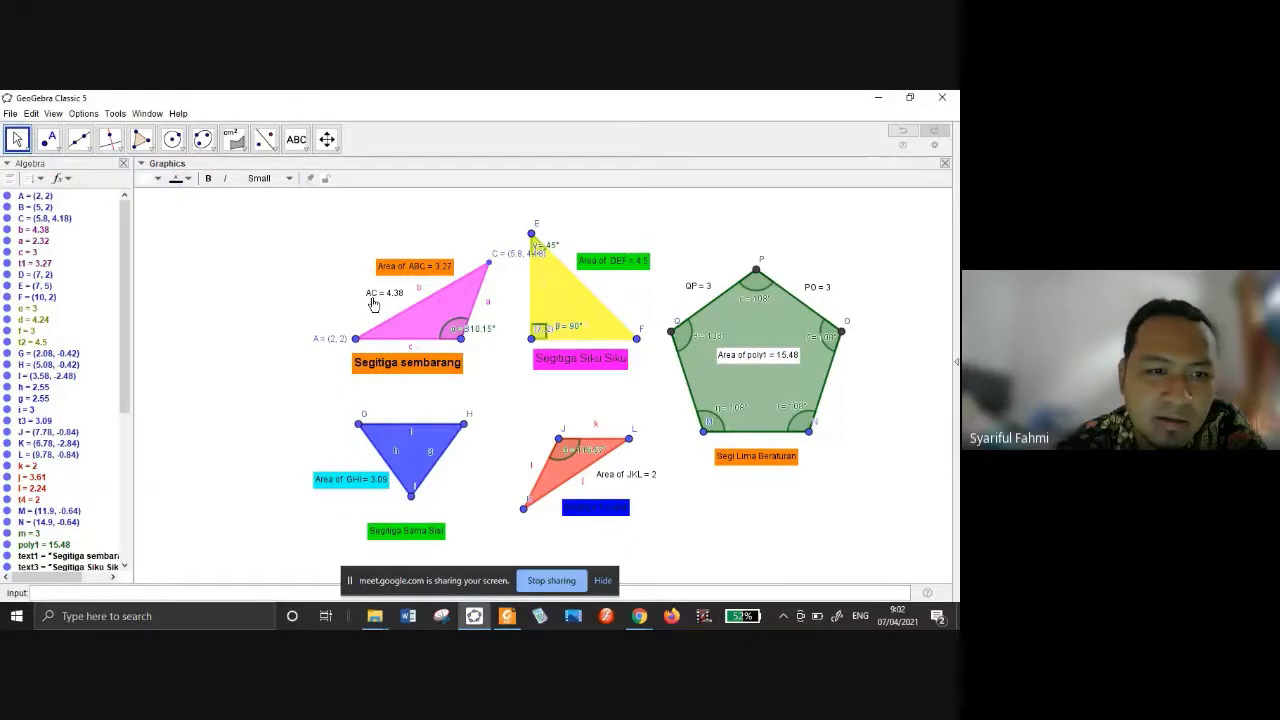
{"action": "left_click", "coordinate": [152, 178]}
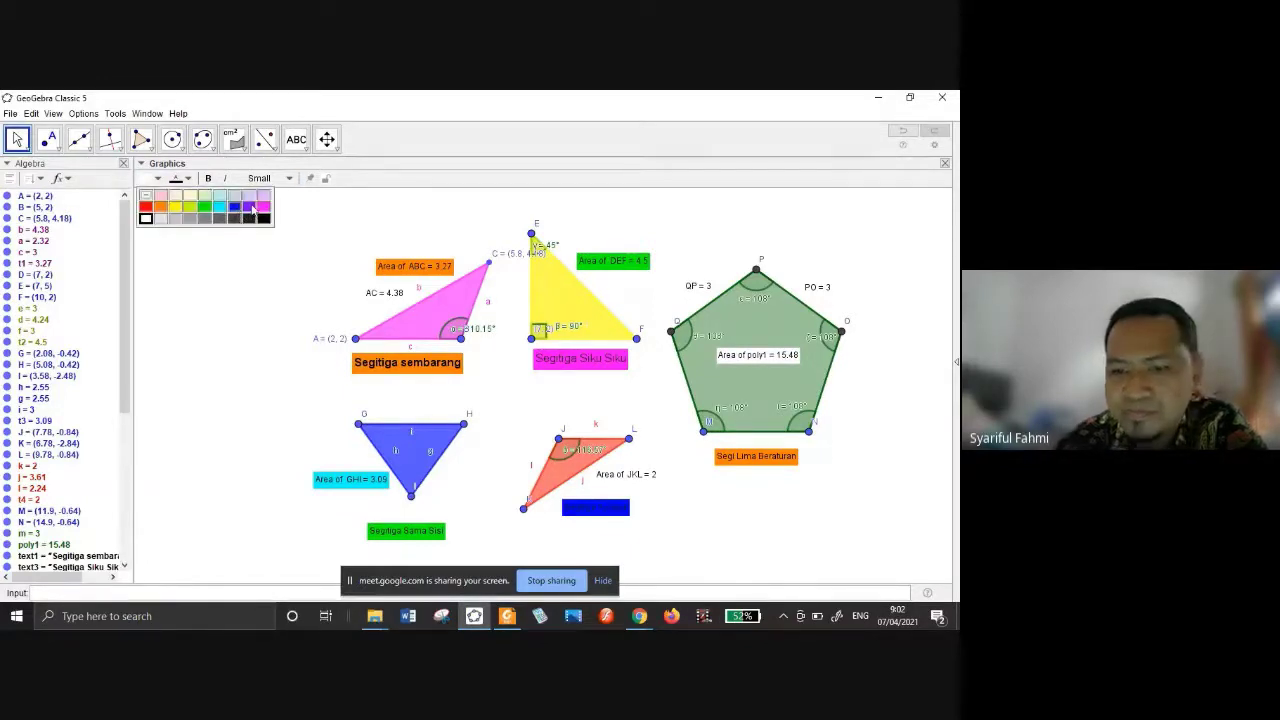
{"action": "left_click", "coordinate": [250, 207]}
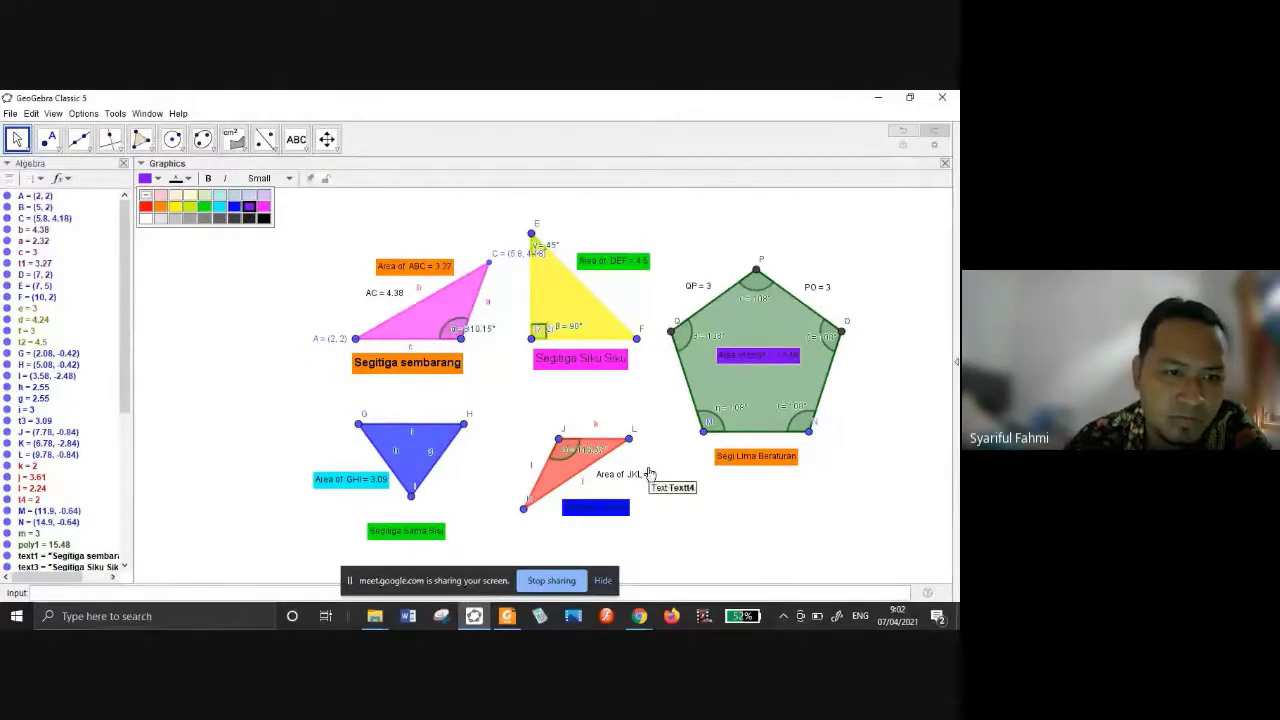
{"action": "left_click", "coordinate": [10, 114]}
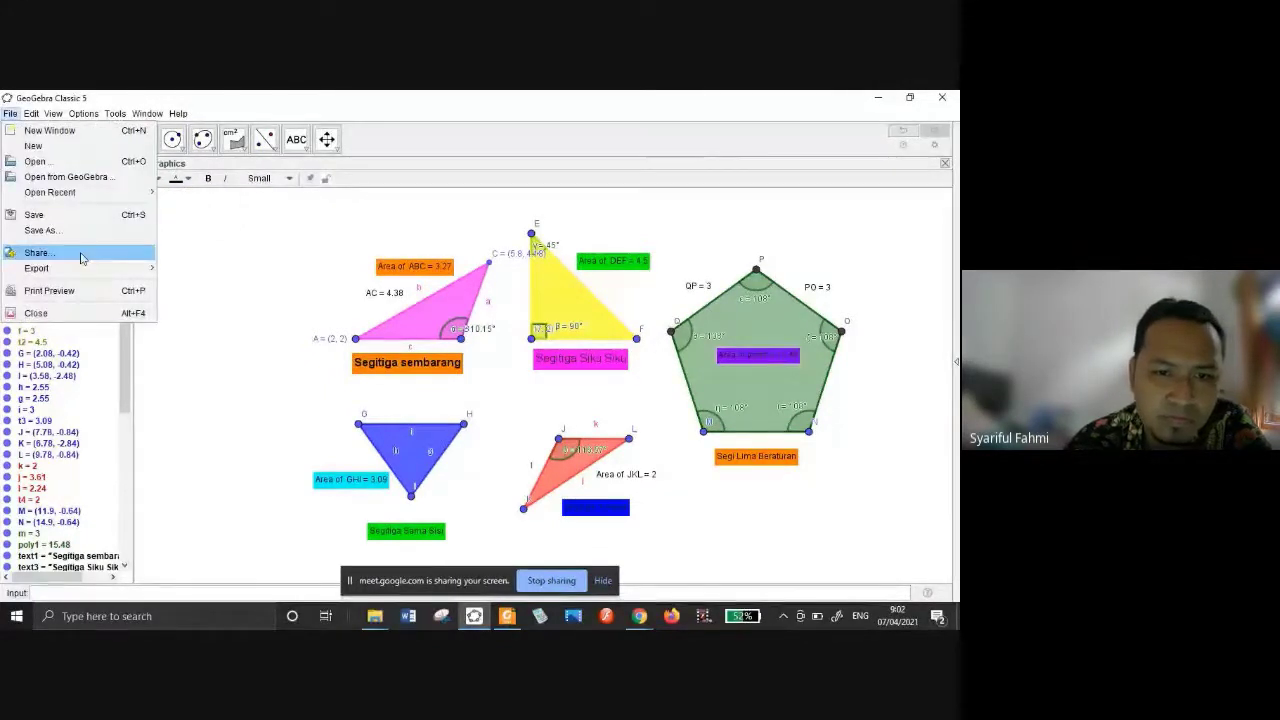
Browse the File > Export formats, then dismiss the menu without exporting.
{"action": "mouse_move", "coordinate": [96, 277]}
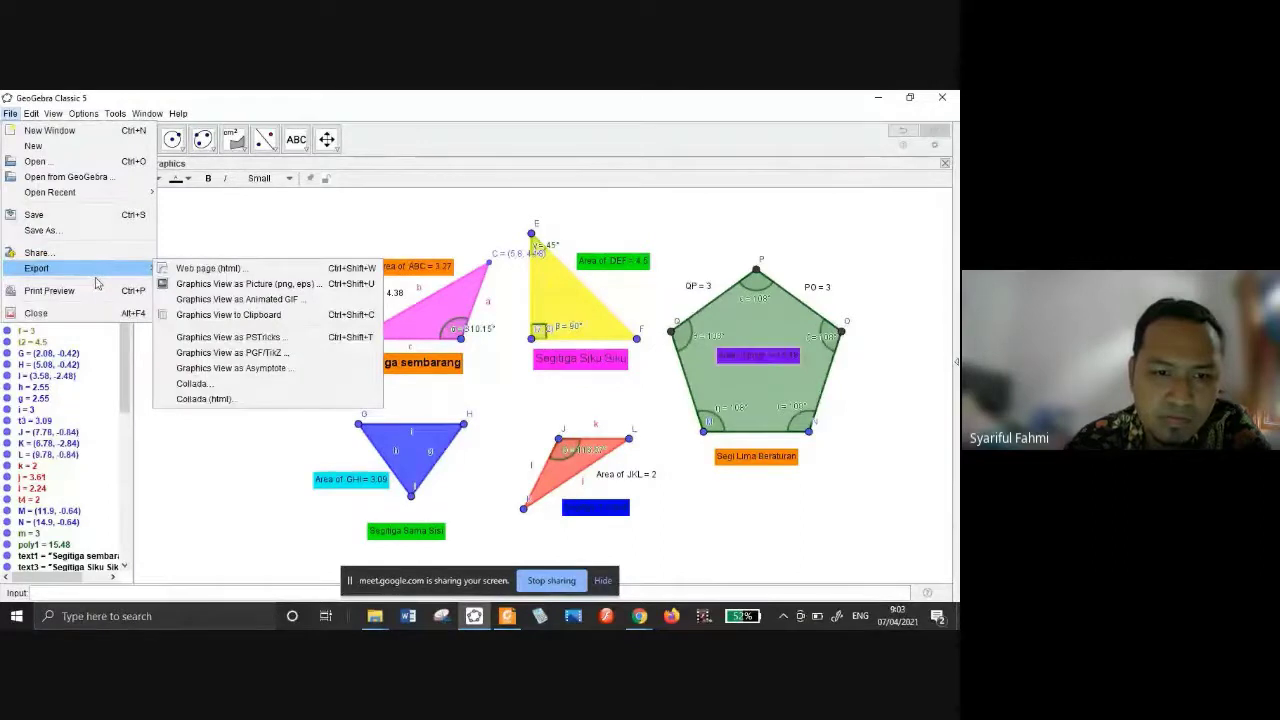
{"action": "left_click", "coordinate": [472, 112]}
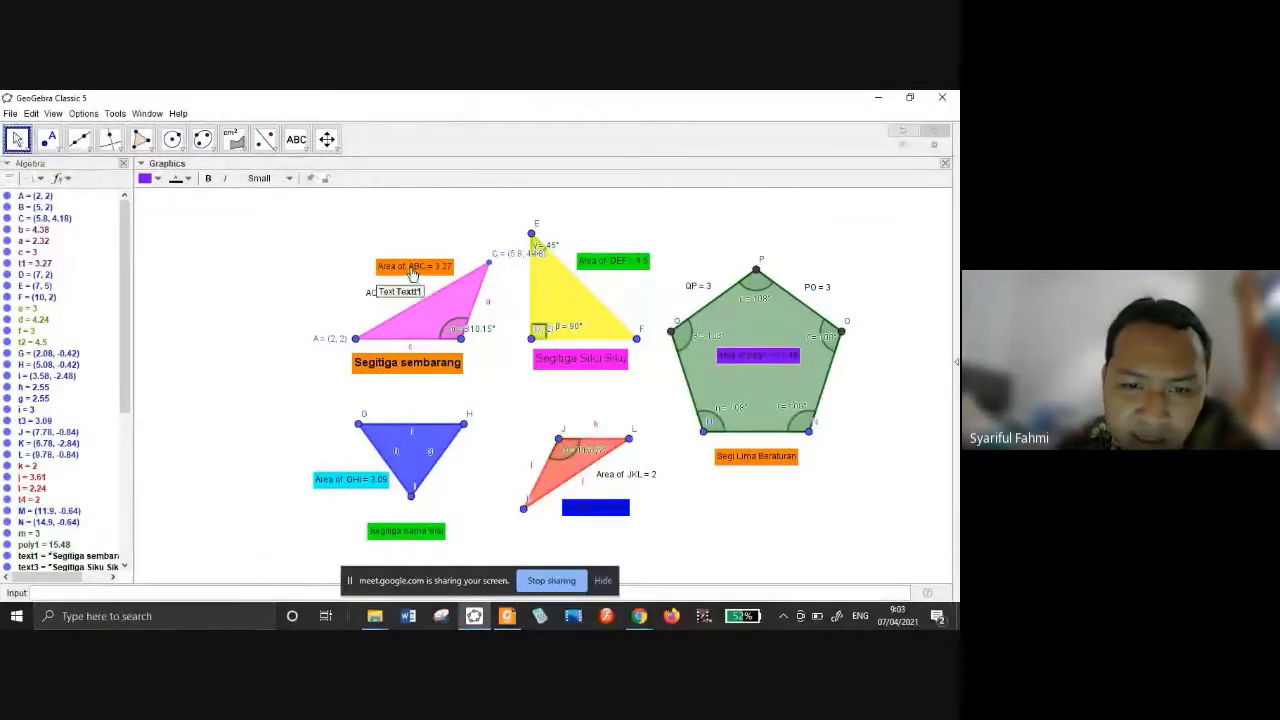
Set the Area of ABC label to Absolute Position on Screen and drag it just above triangle ABC.
{"action": "left_click", "coordinate": [412, 268]}
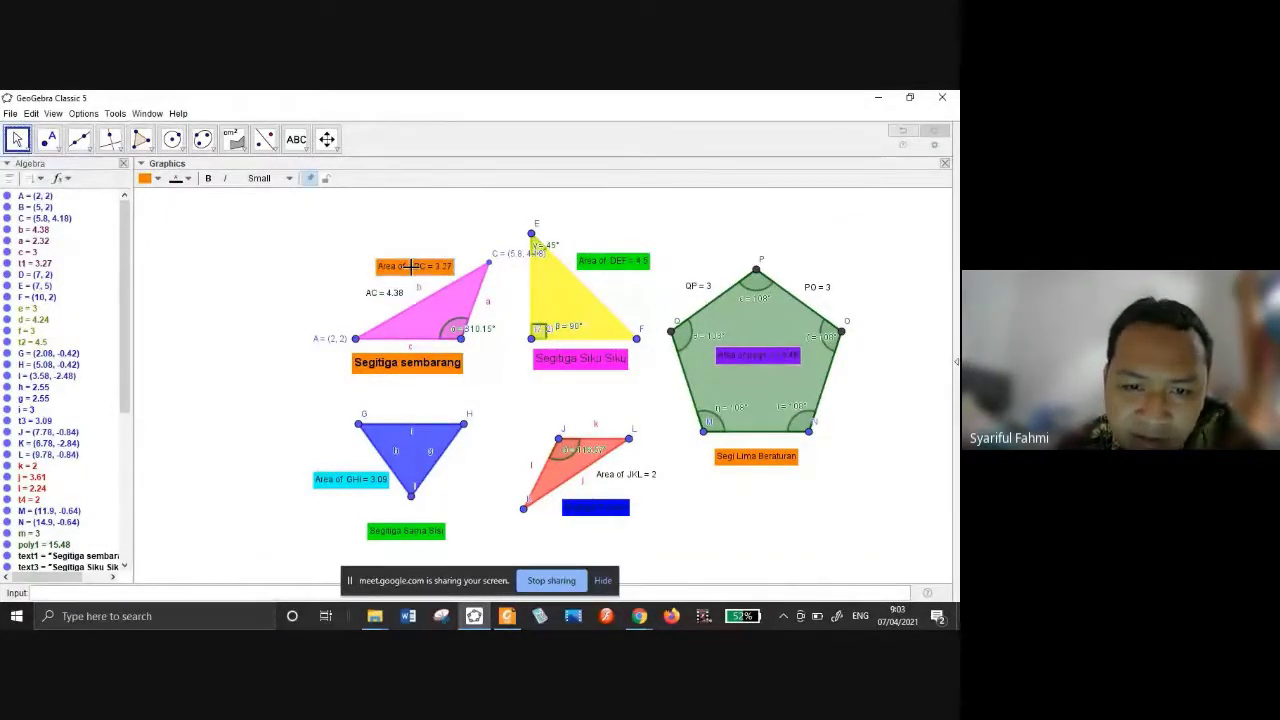
{"action": "right_click", "coordinate": [410, 266]}
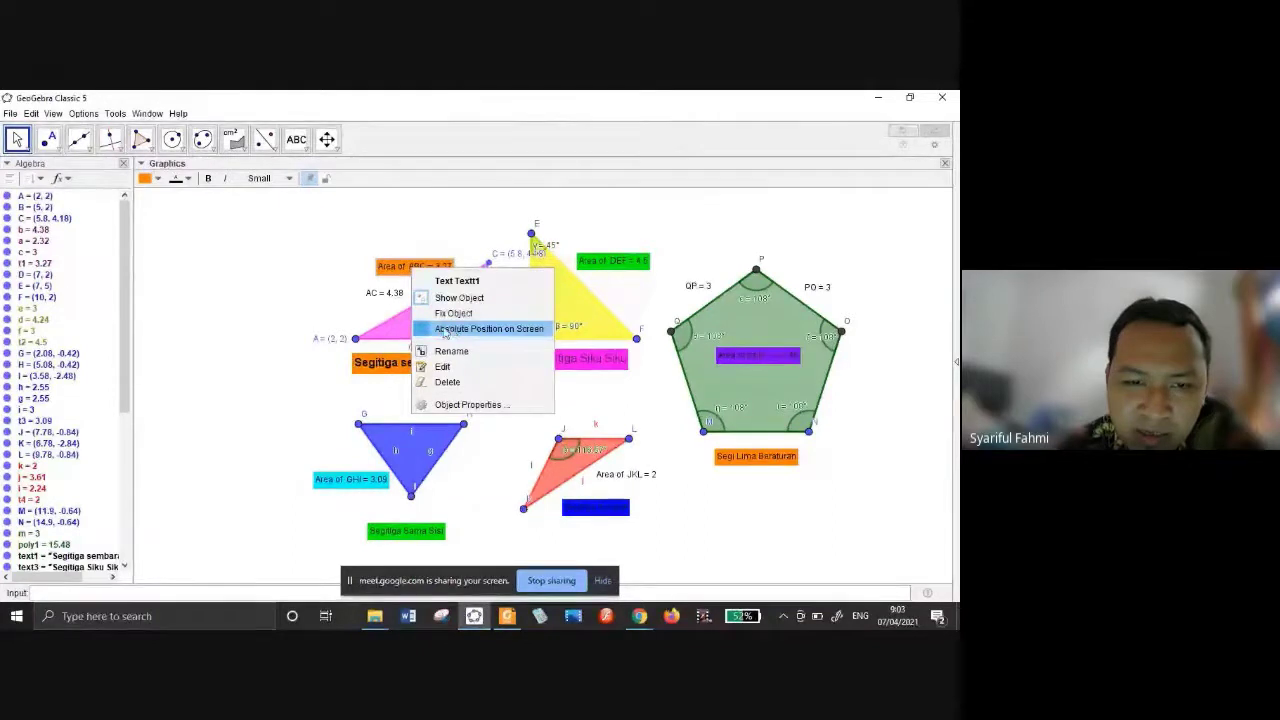
{"action": "left_click", "coordinate": [449, 330]}
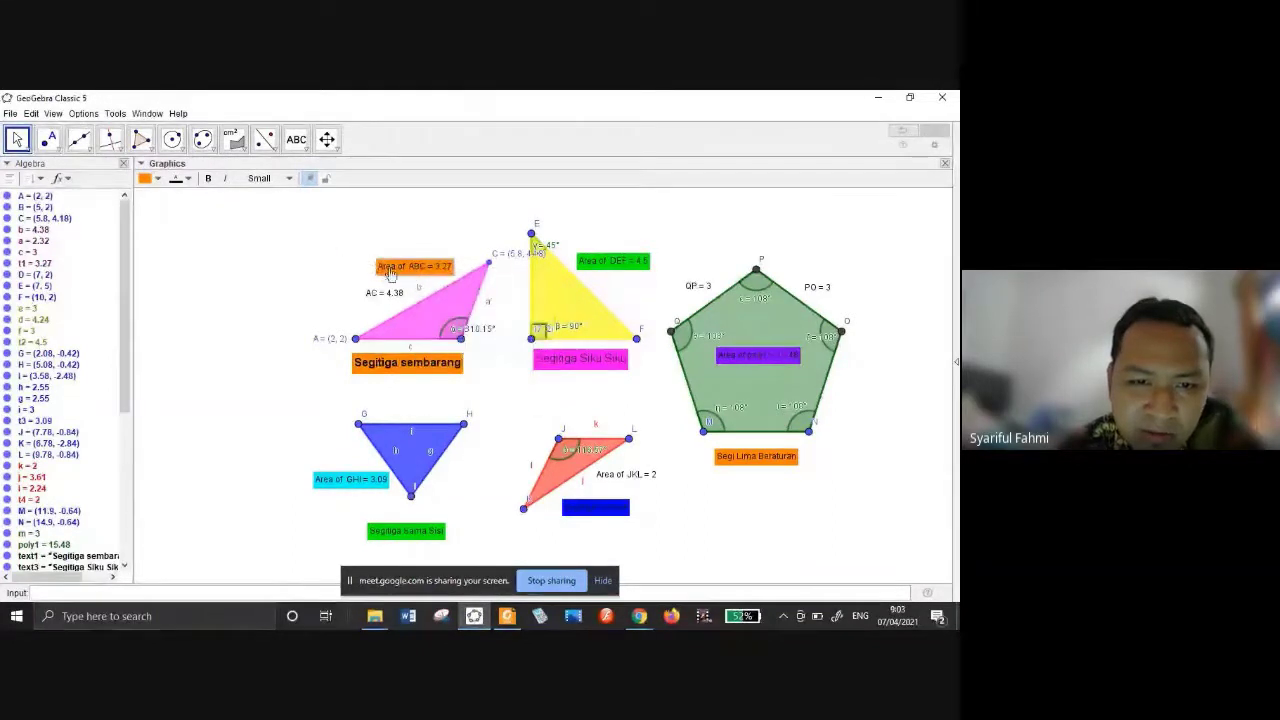
{"action": "mouse_move", "coordinate": [392, 275]}
{"action": "left_mouse_down"}
{"action": "mouse_move", "coordinate": [256, 258]}
{"action": "mouse_move", "coordinate": [320, 244]}
{"action": "mouse_move", "coordinate": [374, 274]}
{"action": "mouse_move", "coordinate": [381, 258]}
{"action": "left_mouse_up"}
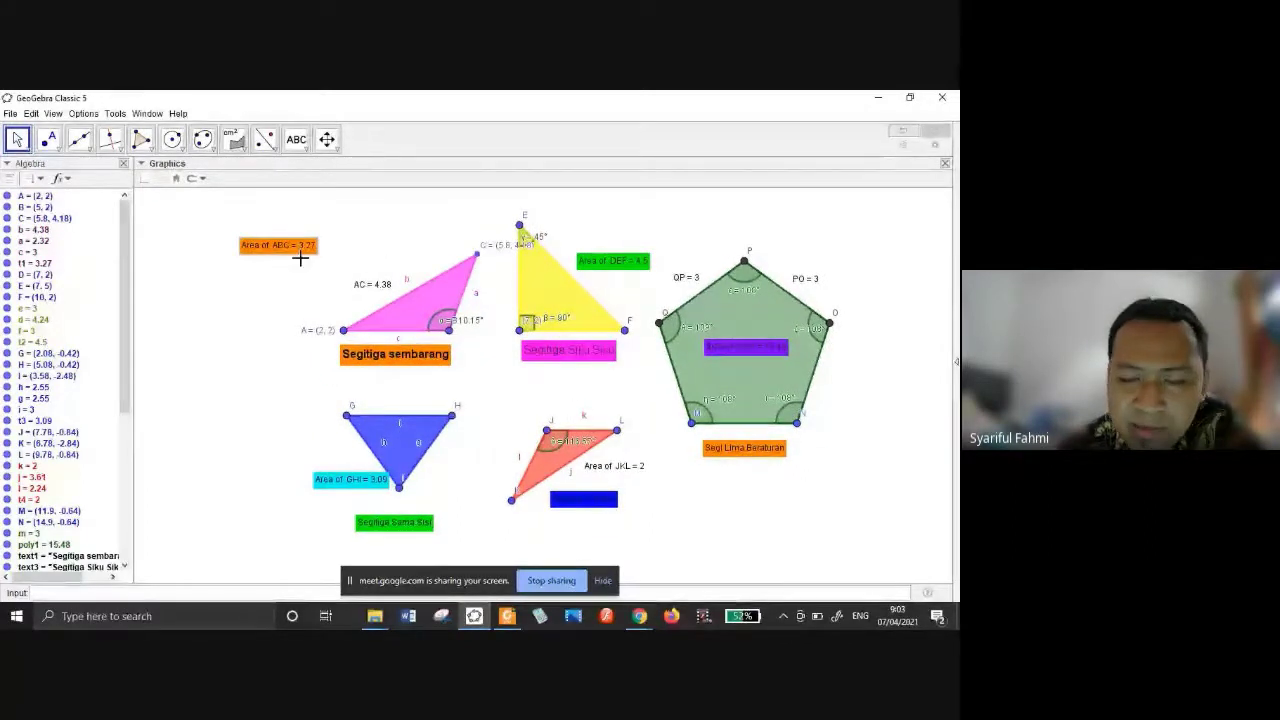
{"action": "left_click_drag", "start_coordinate": [300, 258], "coordinate": [410, 262]}
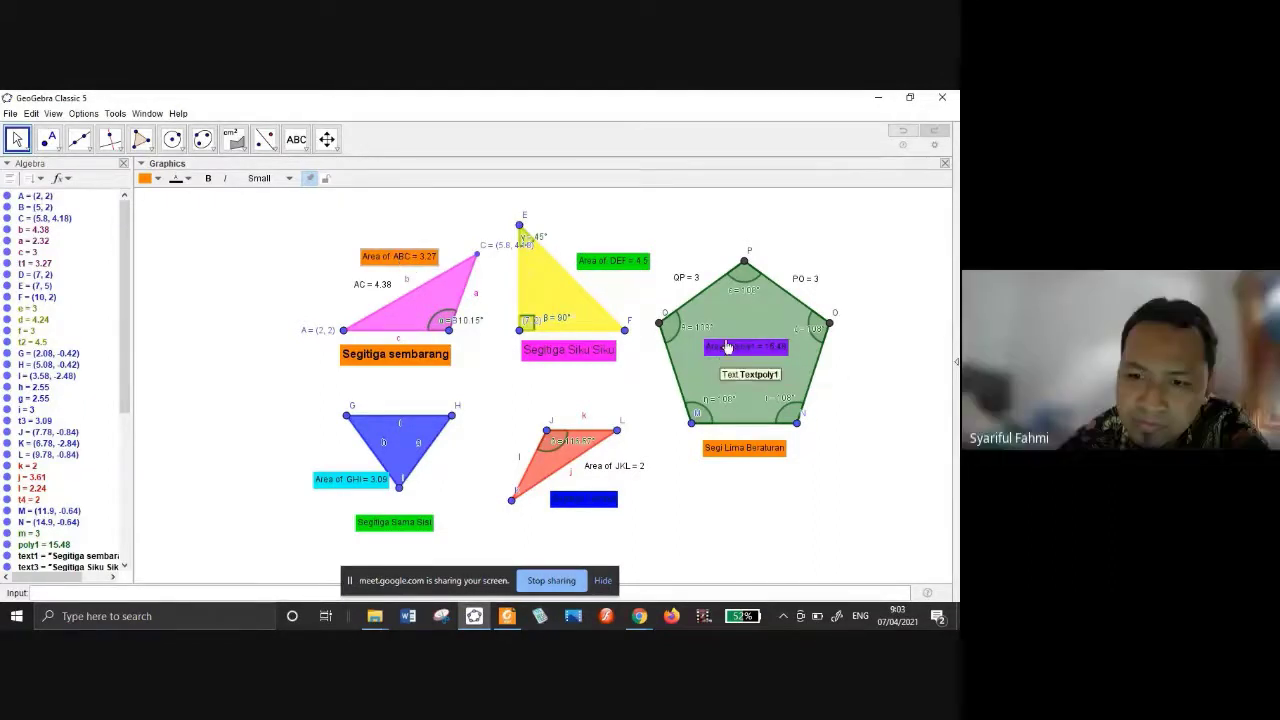
{"action": "right_click", "coordinate": [400, 259]}
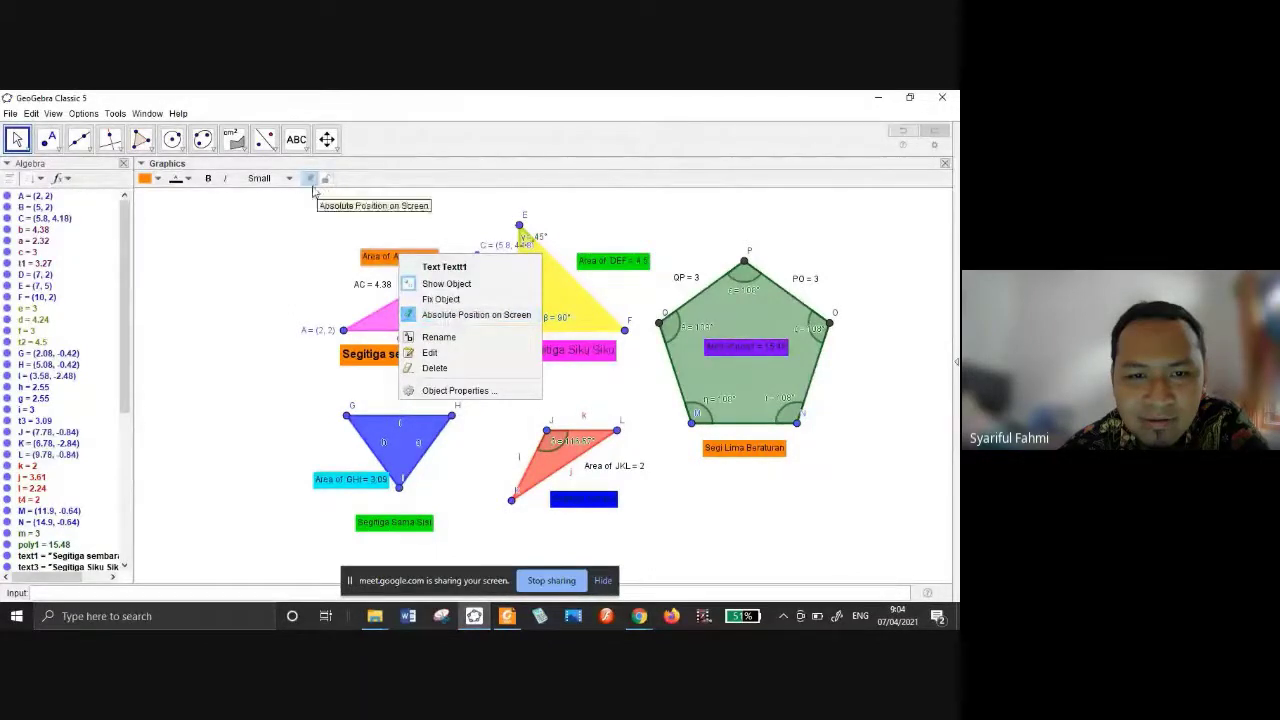
{"action": "left_click", "coordinate": [396, 184]}
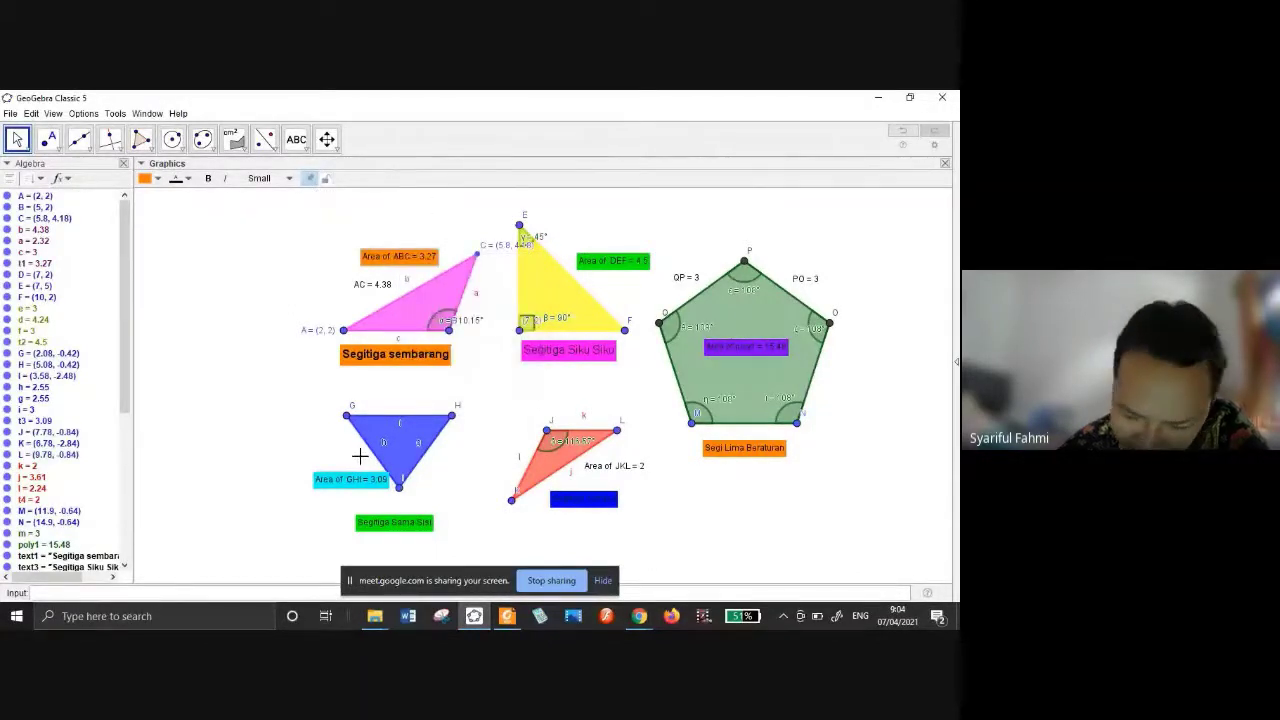
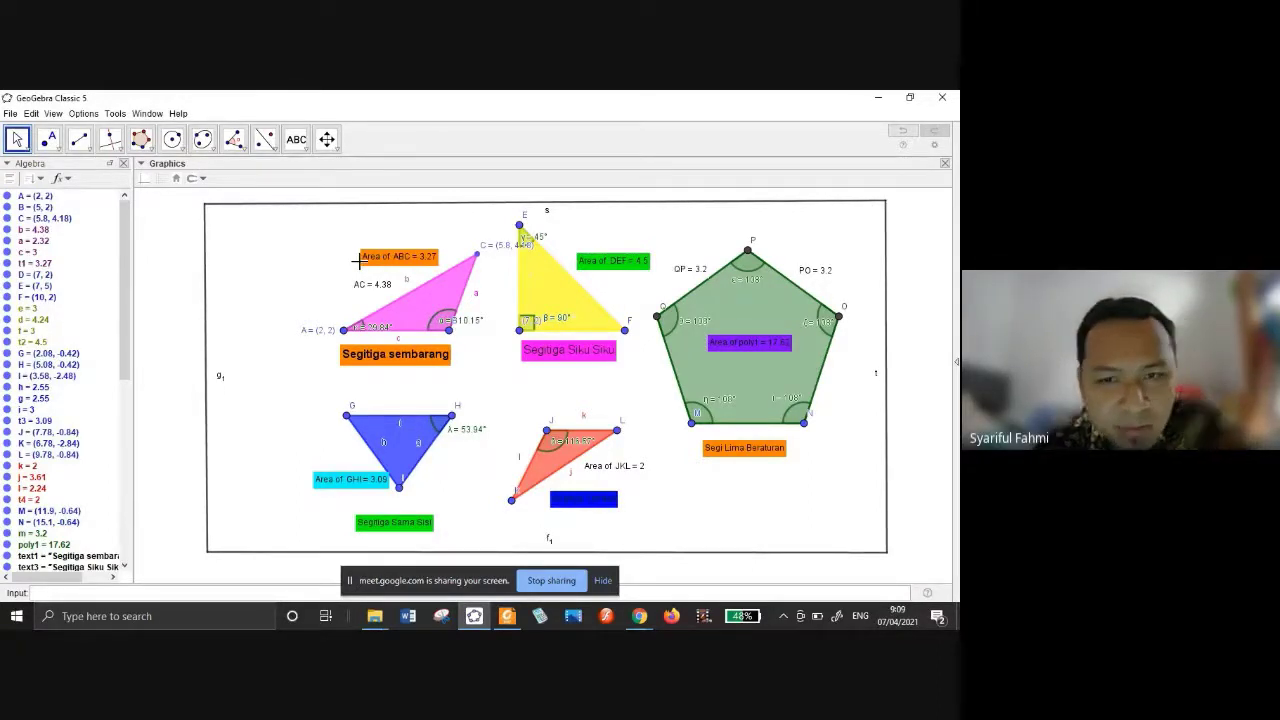
Export the full graphics view, four triangles and the pentagon, to the clipboard.
{"action": "left_click", "coordinate": [10, 113]}
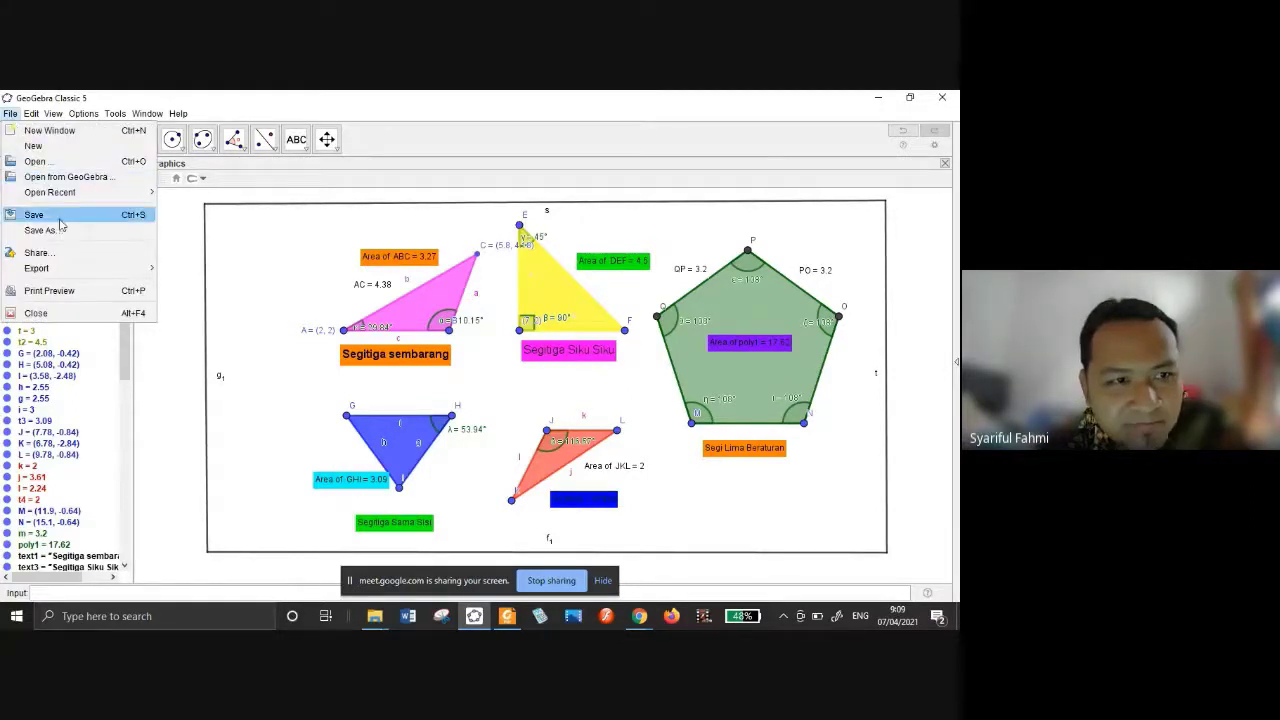
{"action": "mouse_move", "coordinate": [95, 270]}
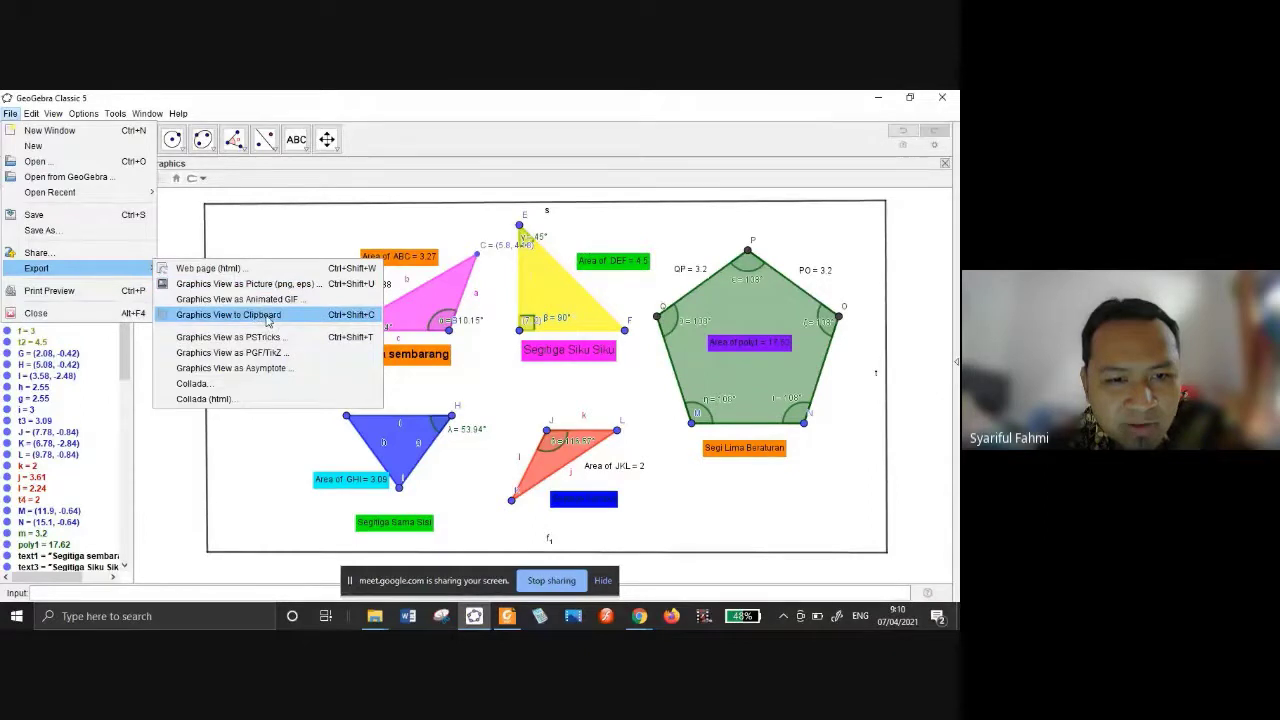
{"action": "left_click", "coordinate": [266, 317]}
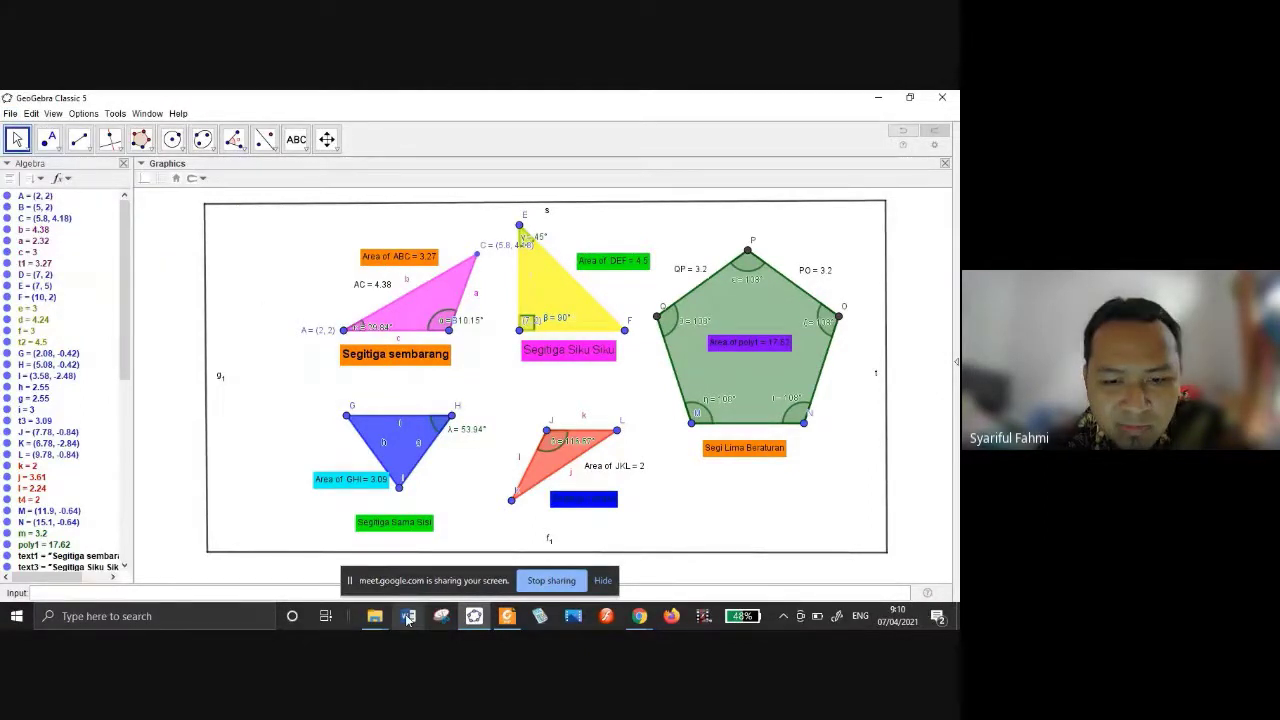
Paste the GeoGebra shapes figure into a new, maximized blank Word document.
{"action": "left_click", "coordinate": [408, 617]}
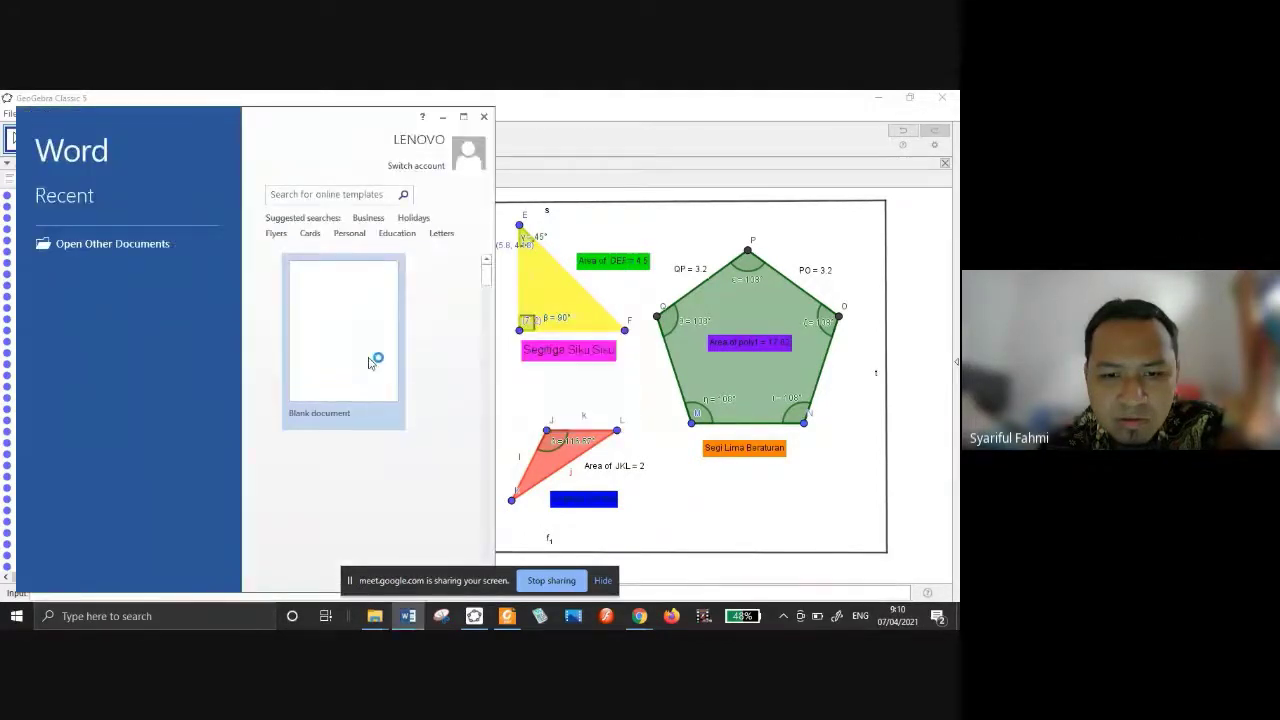
{"action": "left_click", "coordinate": [465, 117]}
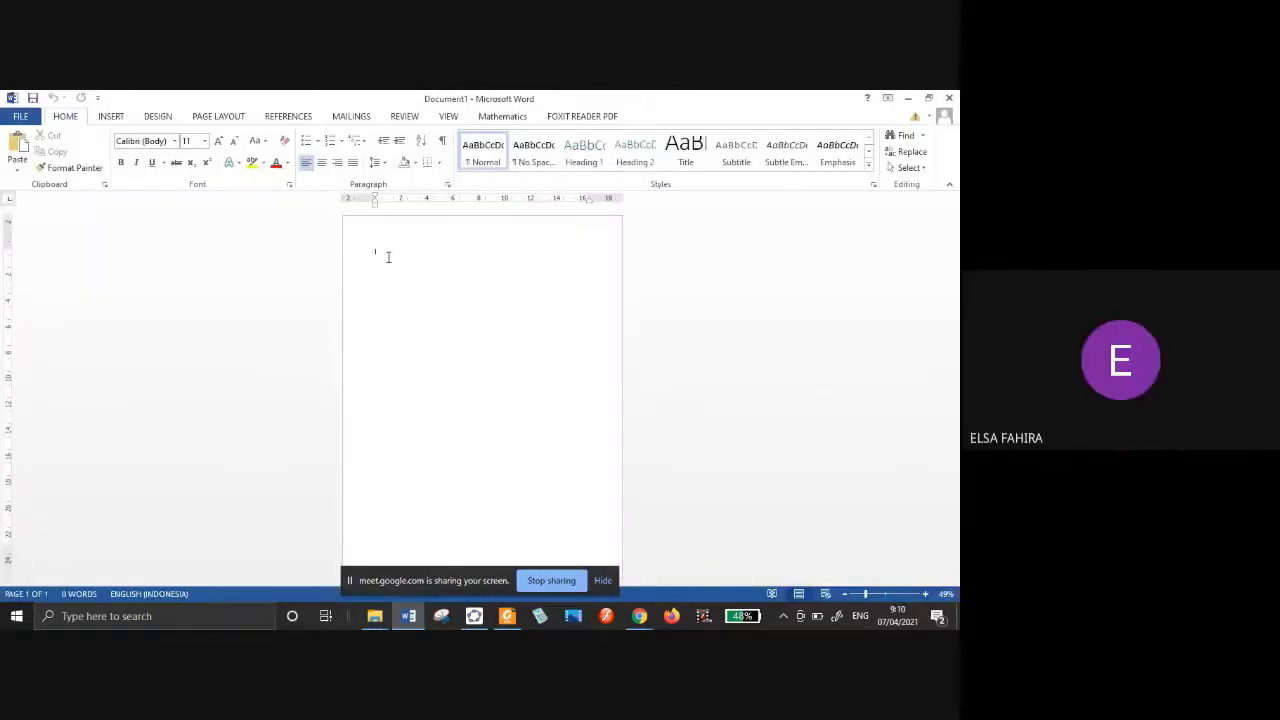
{"action": "key", "text": "ctrl+v"}
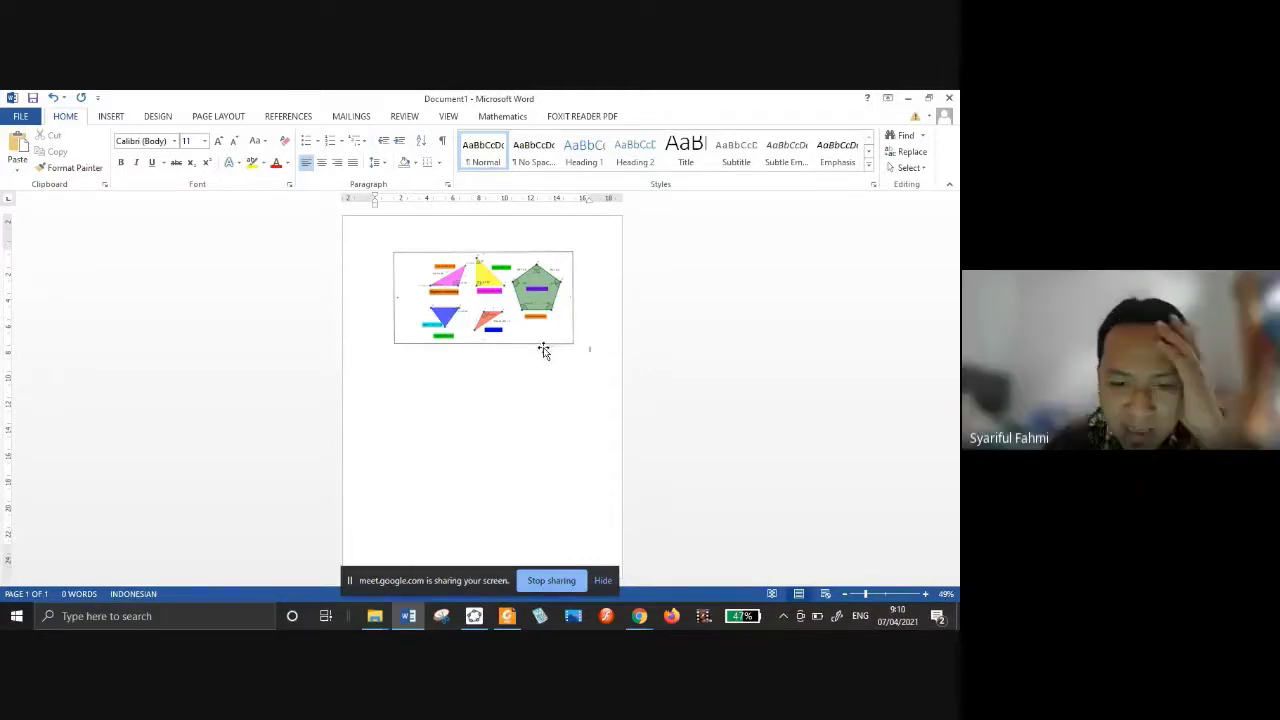
Select the pasted shapes picture in Word after briefly checking back in GeoGebra.
{"action": "left_click", "coordinate": [500, 312]}
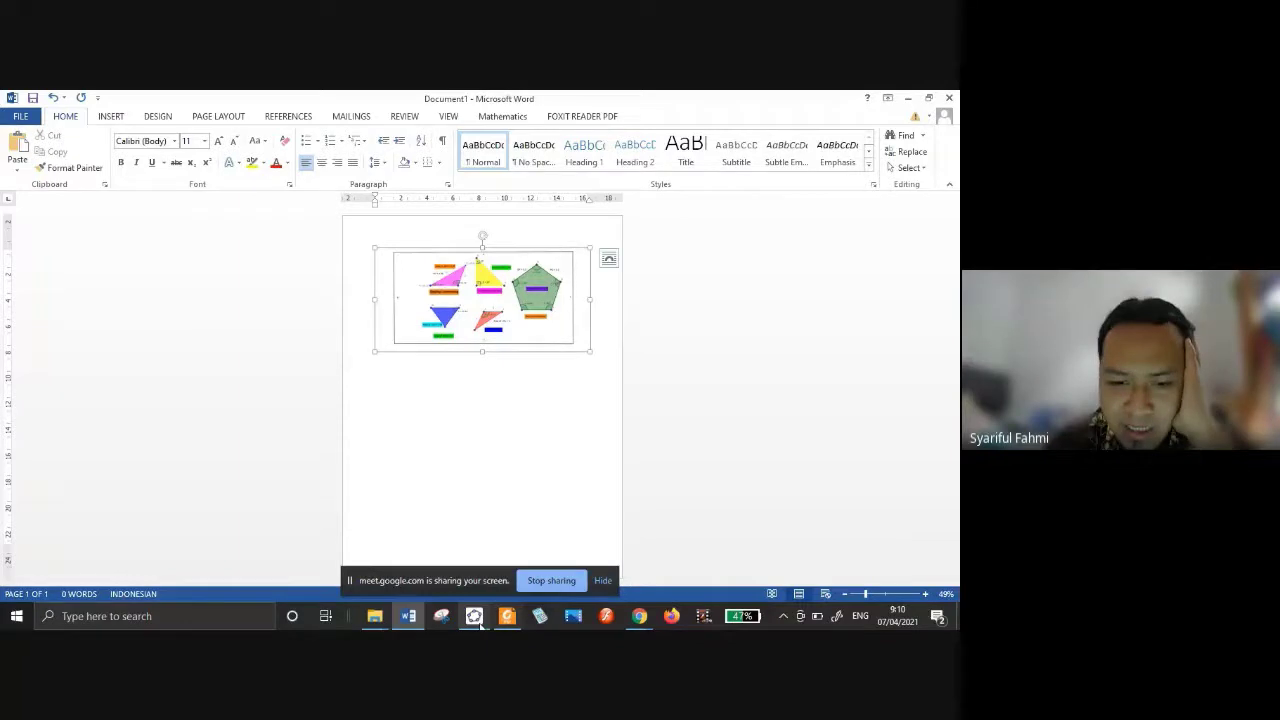
{"action": "left_click", "coordinate": [474, 616]}
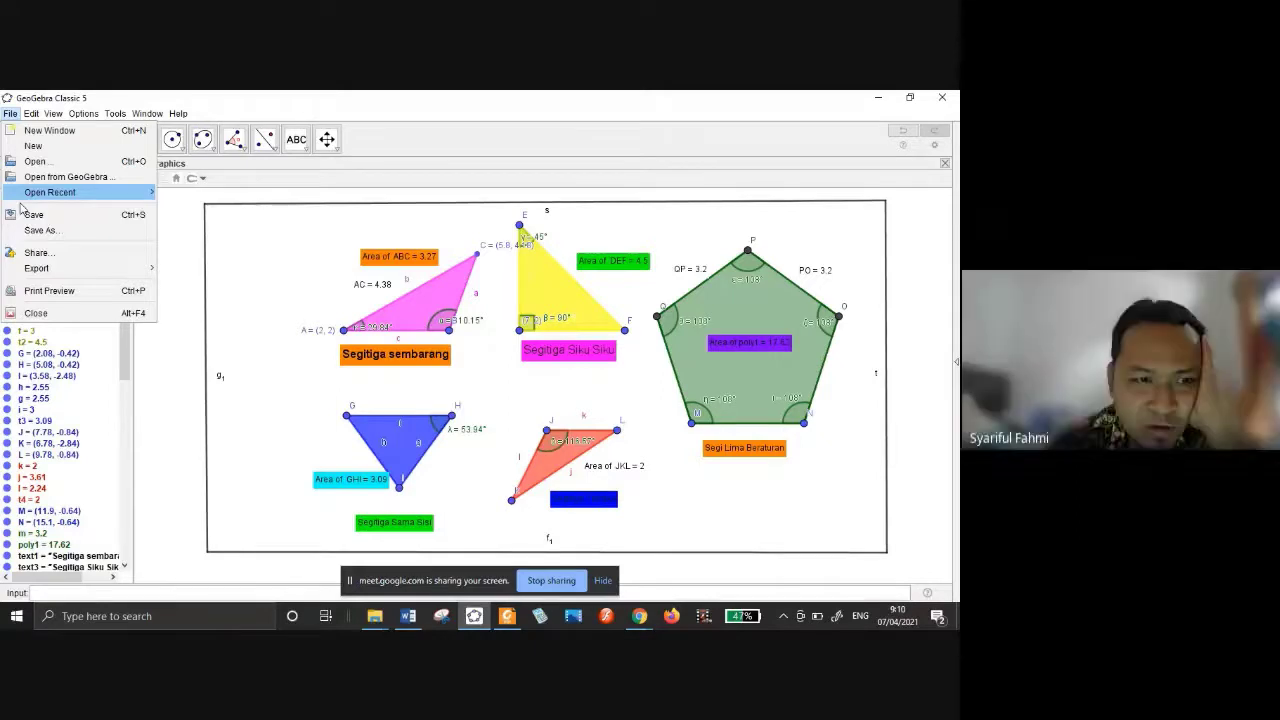
{"action": "mouse_move", "coordinate": [40, 272]}
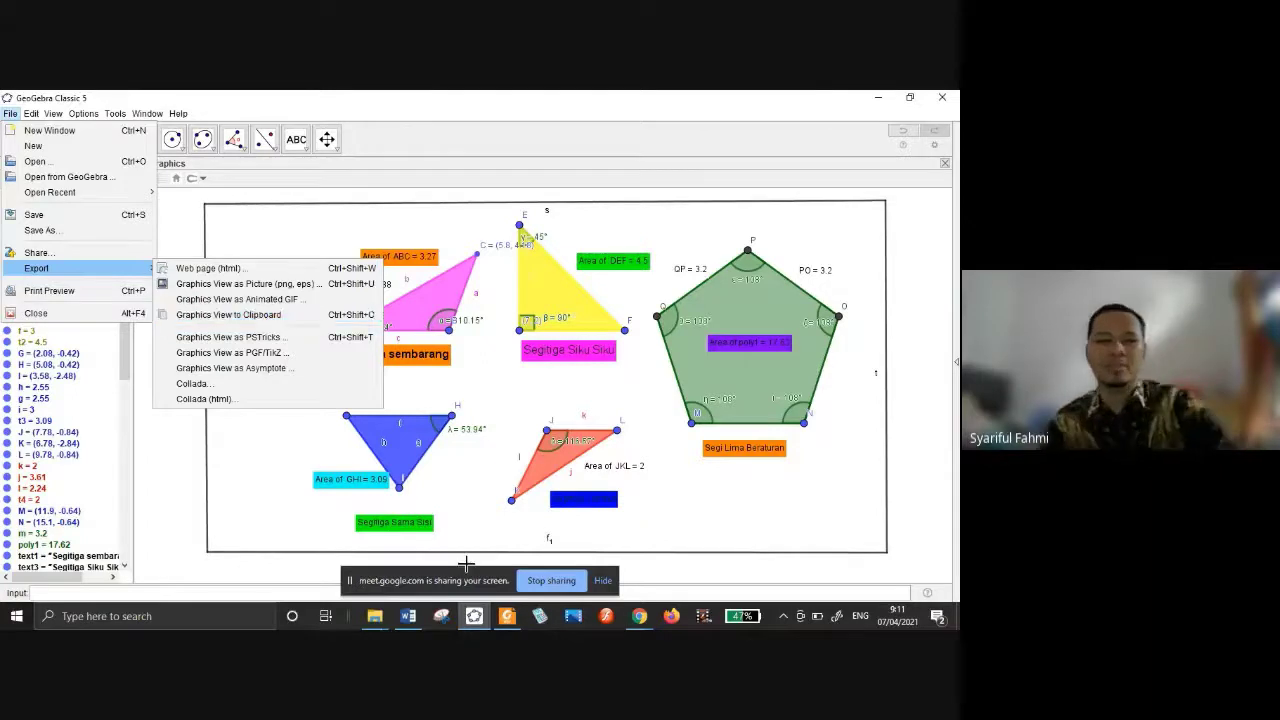
{"action": "left_click", "coordinate": [406, 617]}
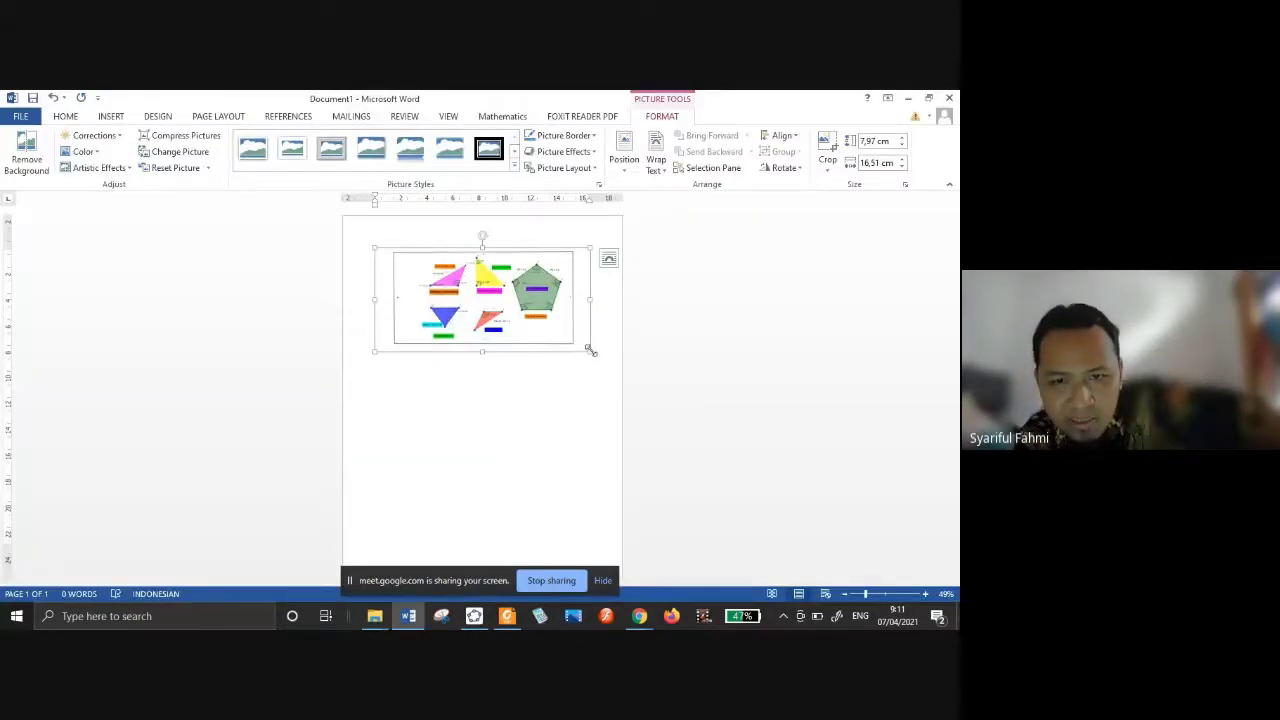
{"action": "left_click_drag", "start_coordinate": [591, 350], "coordinate": [600, 374]}
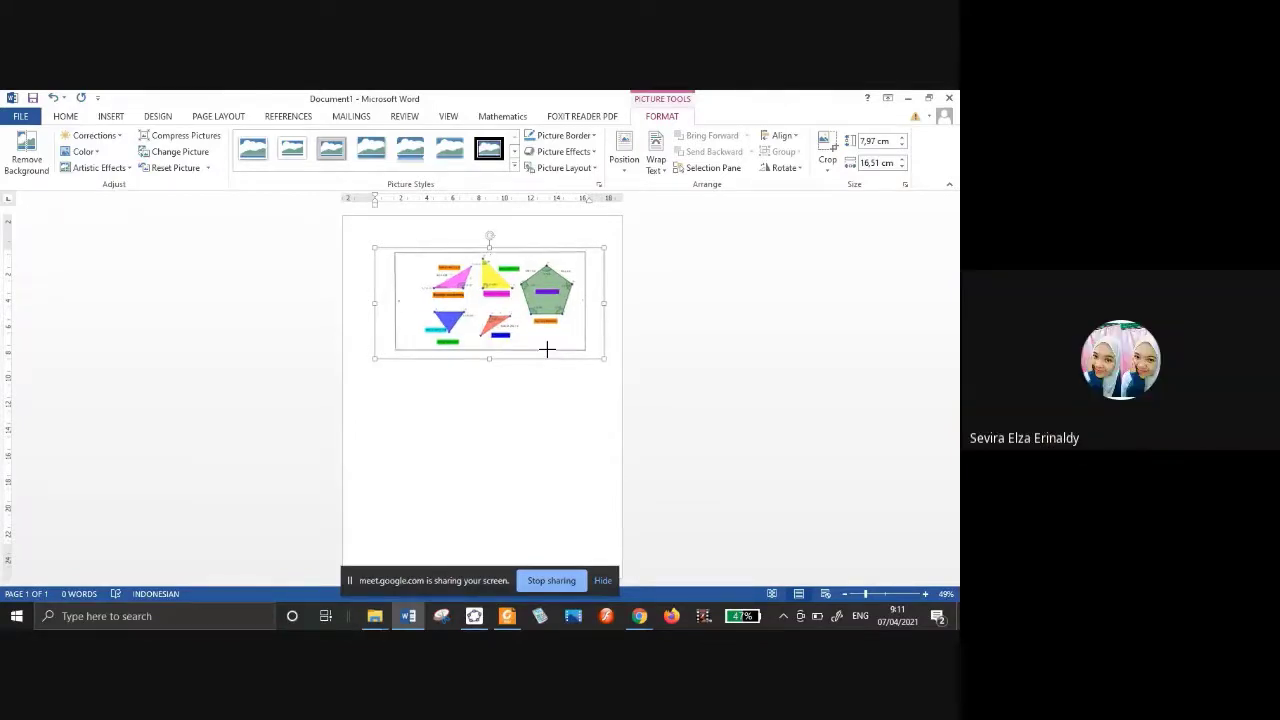
Rotate the picture upright, enlarge it to about 15.89 × 22.59 cm, then delete it.
{"action": "left_click_drag", "start_coordinate": [489, 236], "coordinate": [520, 298]}
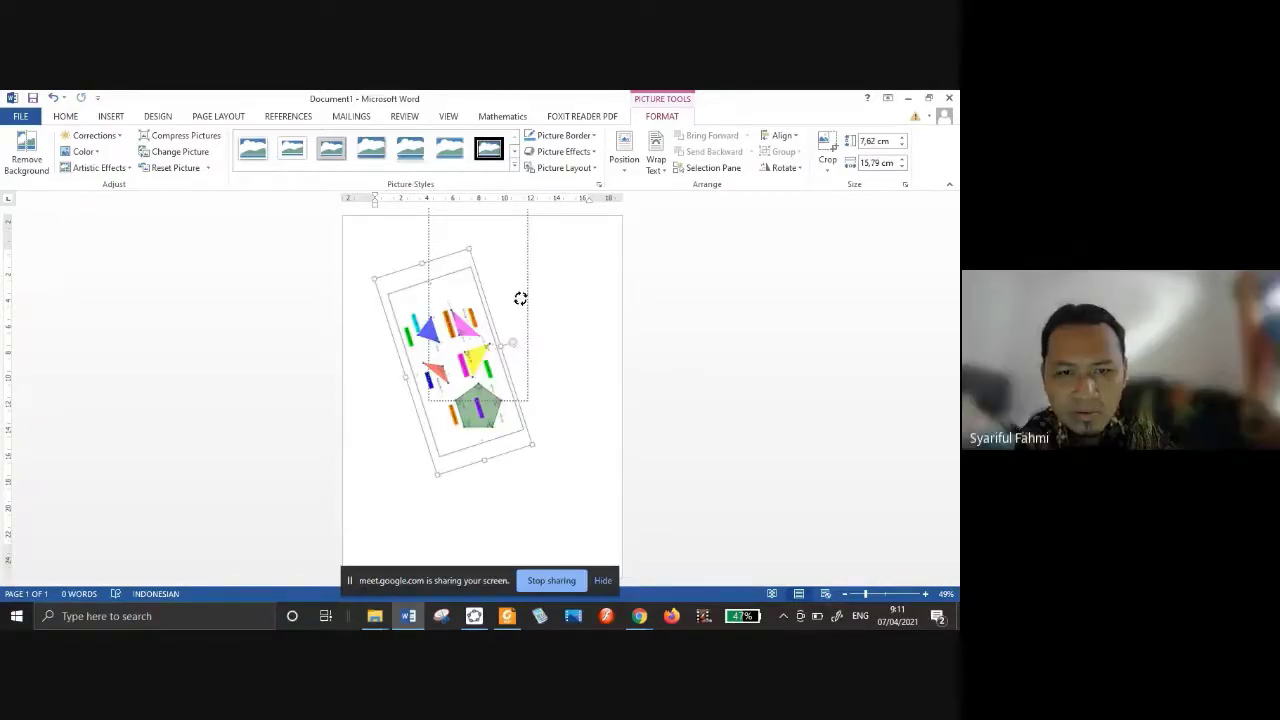
{"action": "left_click_drag", "start_coordinate": [520, 298], "coordinate": [495, 350]}
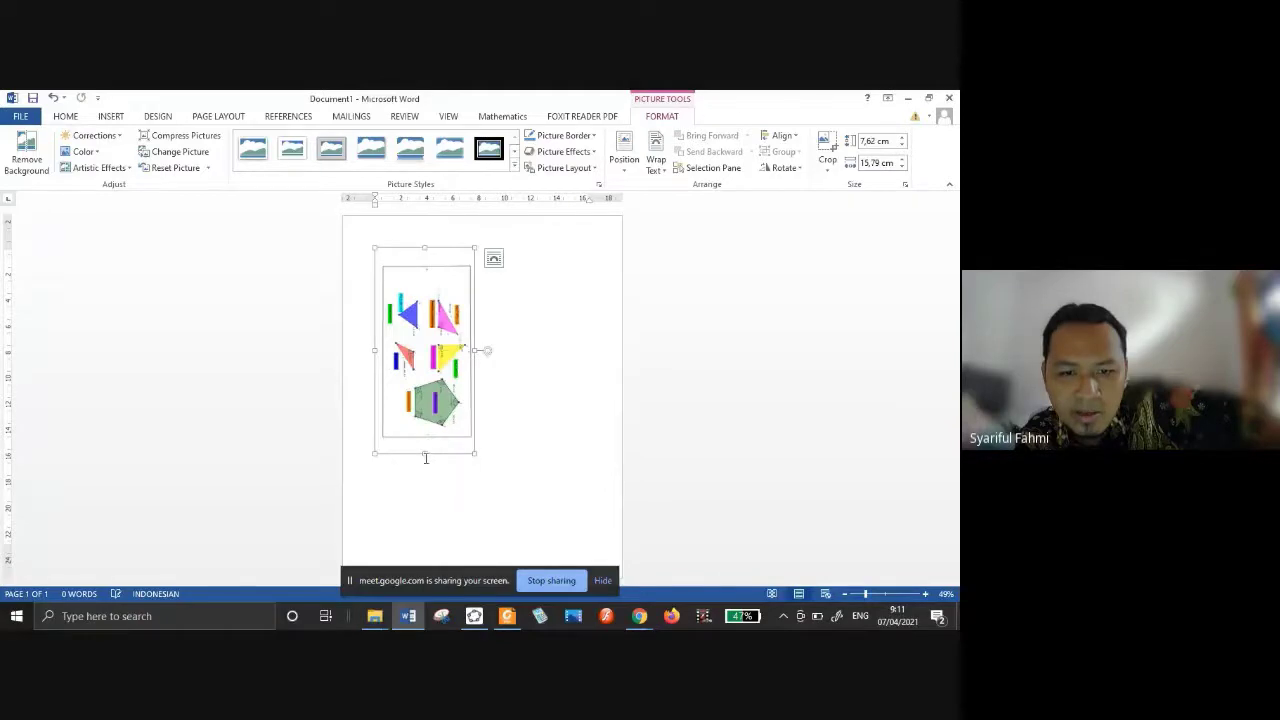
{"action": "left_click_drag", "start_coordinate": [425, 453], "coordinate": [425, 543]}
{"action": "left_click_drag", "start_coordinate": [528, 395], "coordinate": [573, 409]}
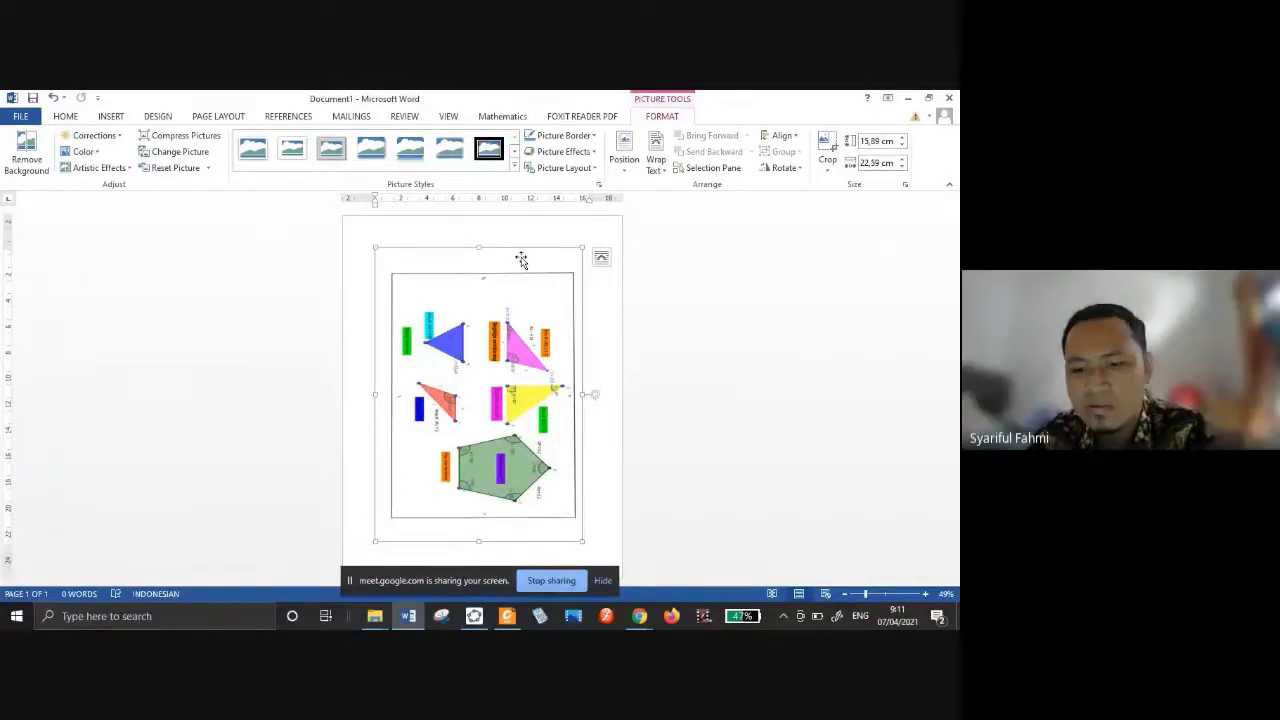
{"action": "key", "text": "Delete"}
Snip a rectangle around the blue triangle and its labels in GeoGebra with Snipping Tool.
{"action": "left_click", "coordinate": [640, 617]}
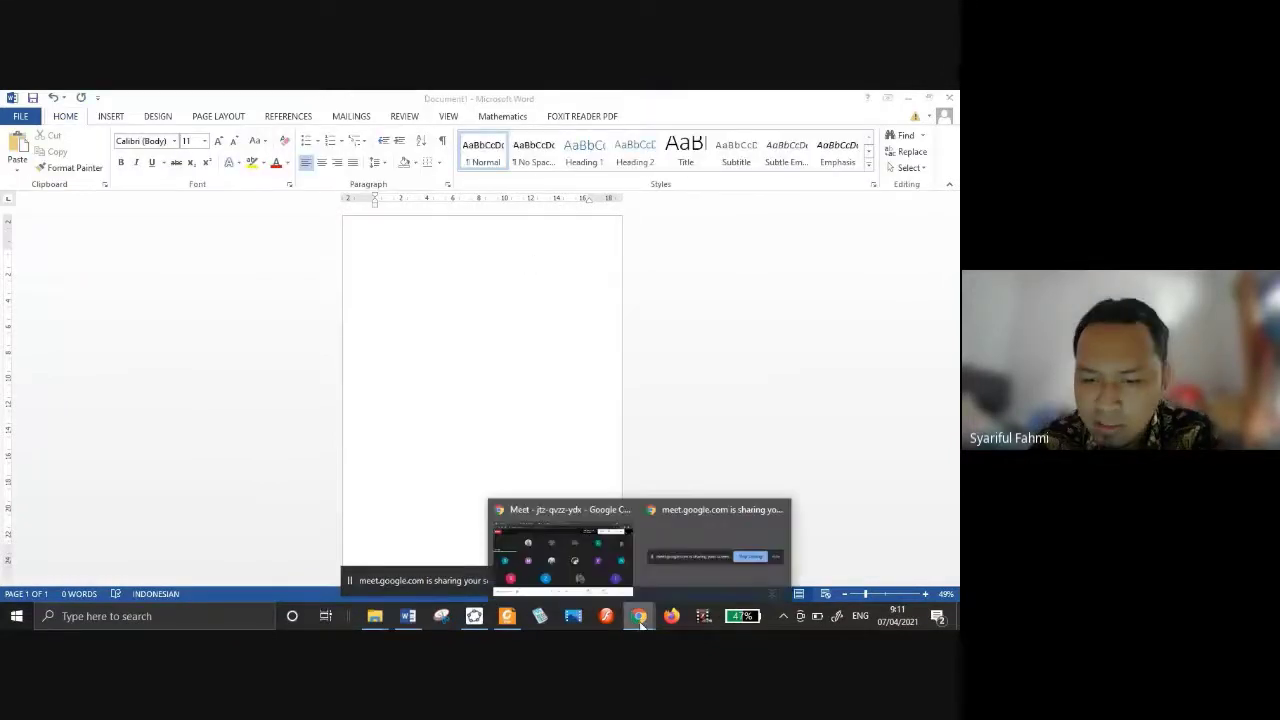
{"action": "left_click", "coordinate": [475, 616]}
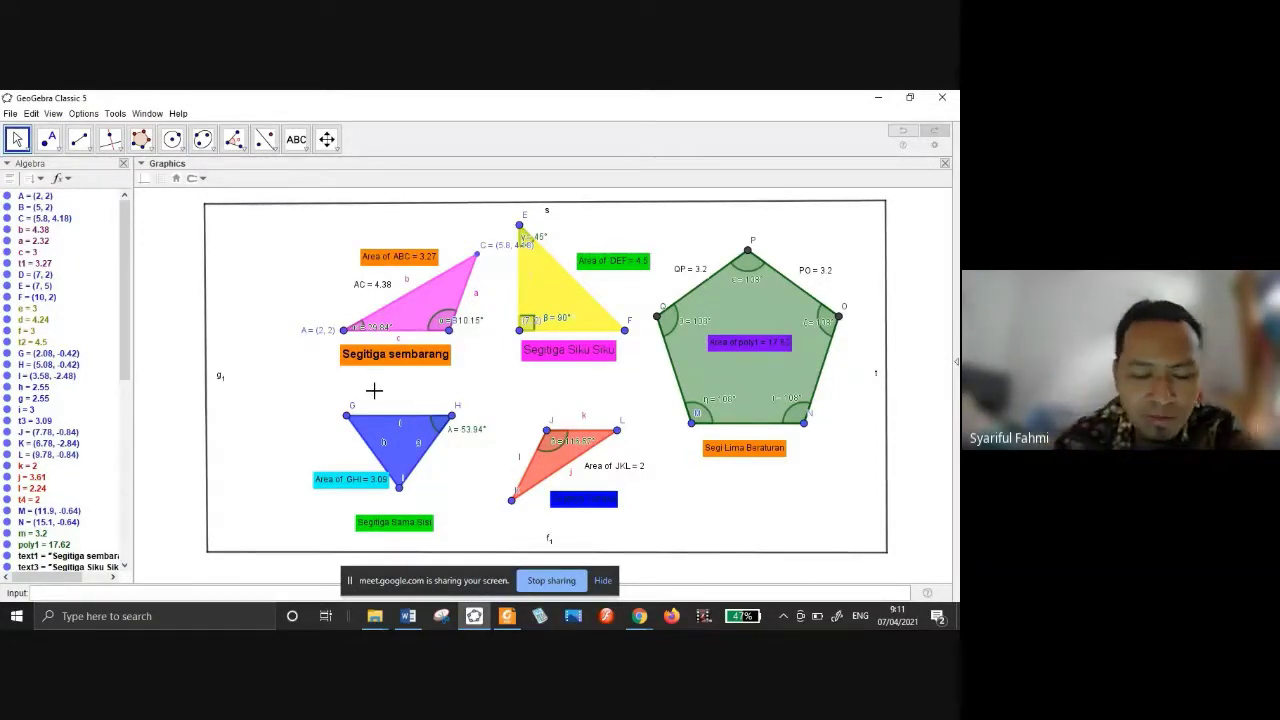
{"action": "left_click", "coordinate": [440, 617]}
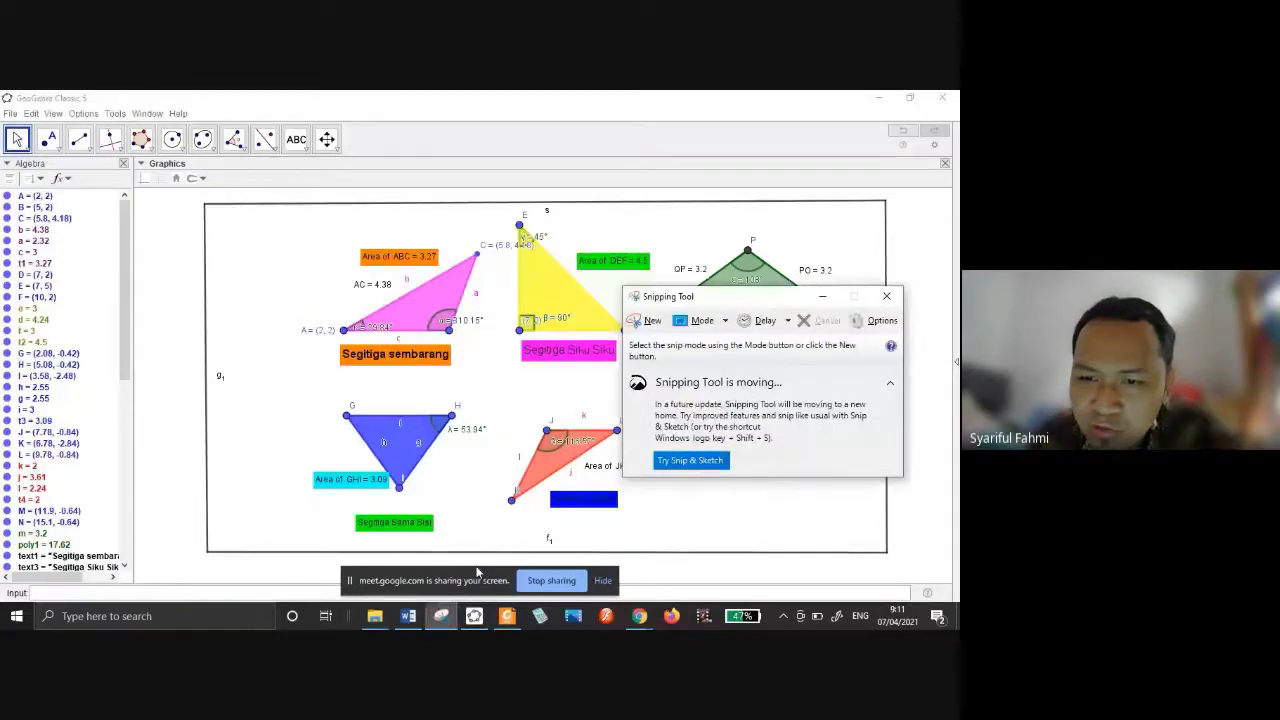
{"action": "left_click", "coordinate": [646, 320]}
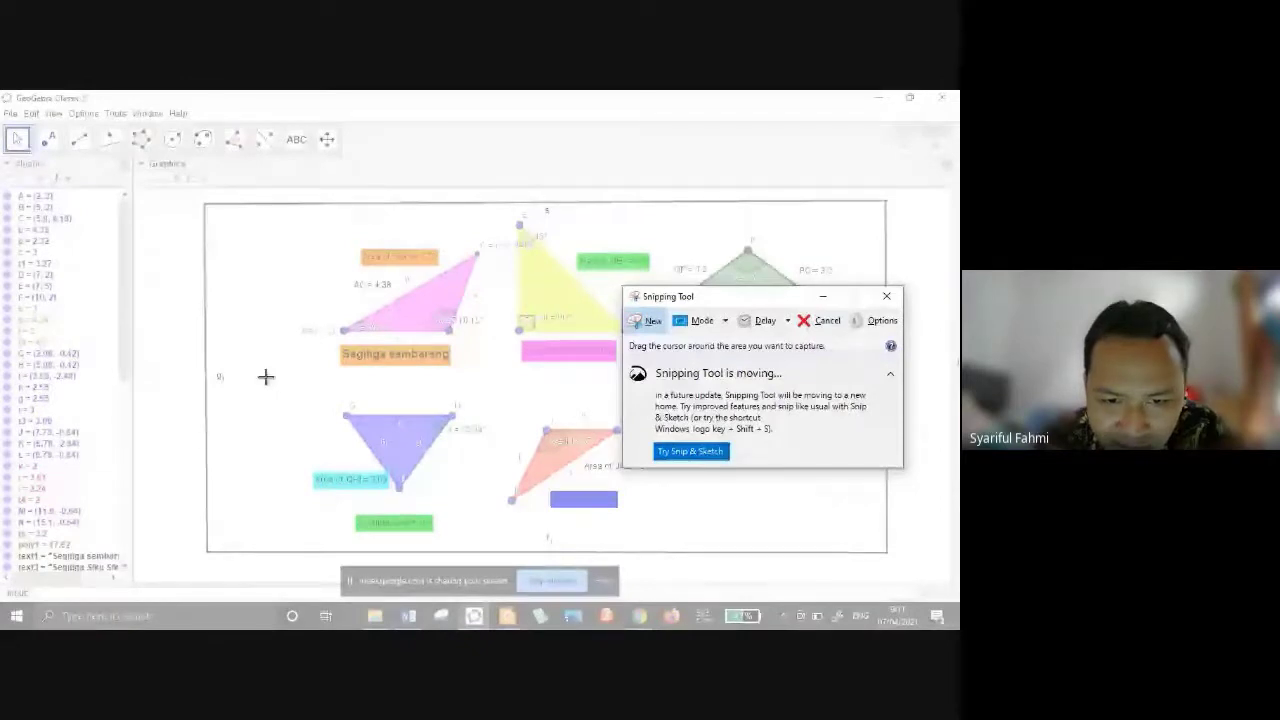
{"action": "left_click_drag", "start_coordinate": [266, 376], "coordinate": [494, 542]}
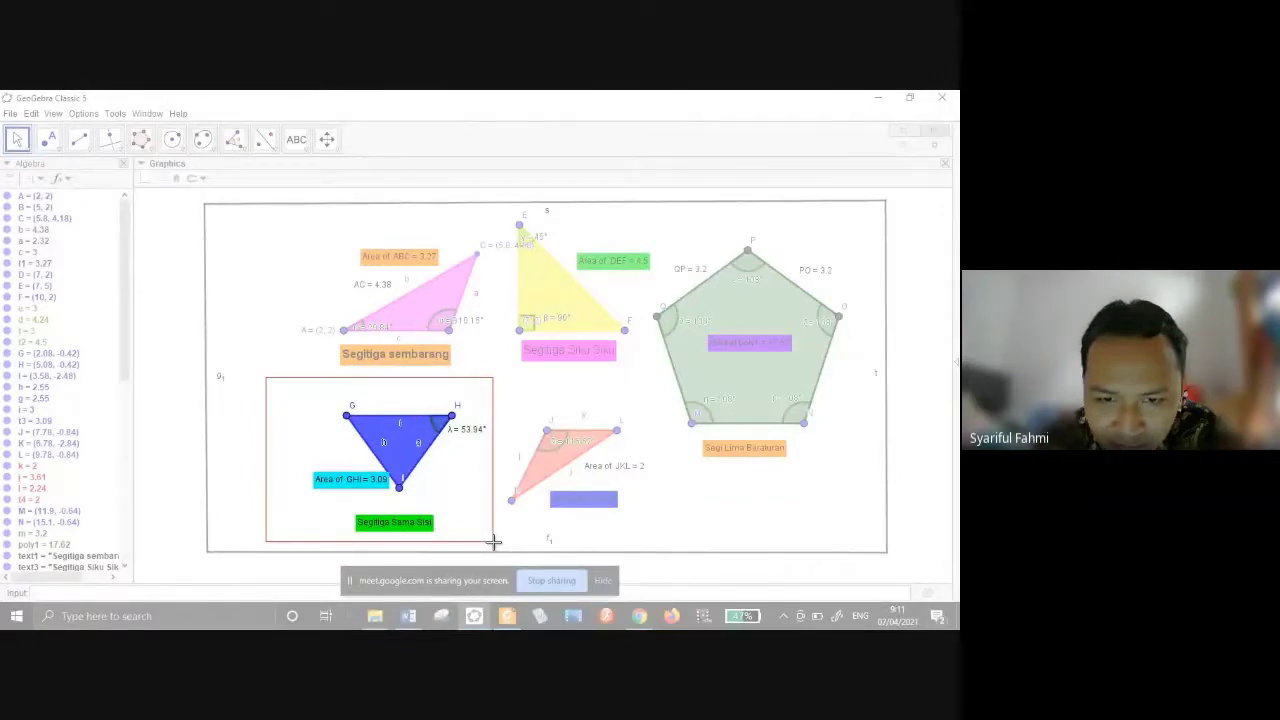
{"action": "left_click_drag", "start_coordinate": [494, 542], "coordinate": [499, 542]}
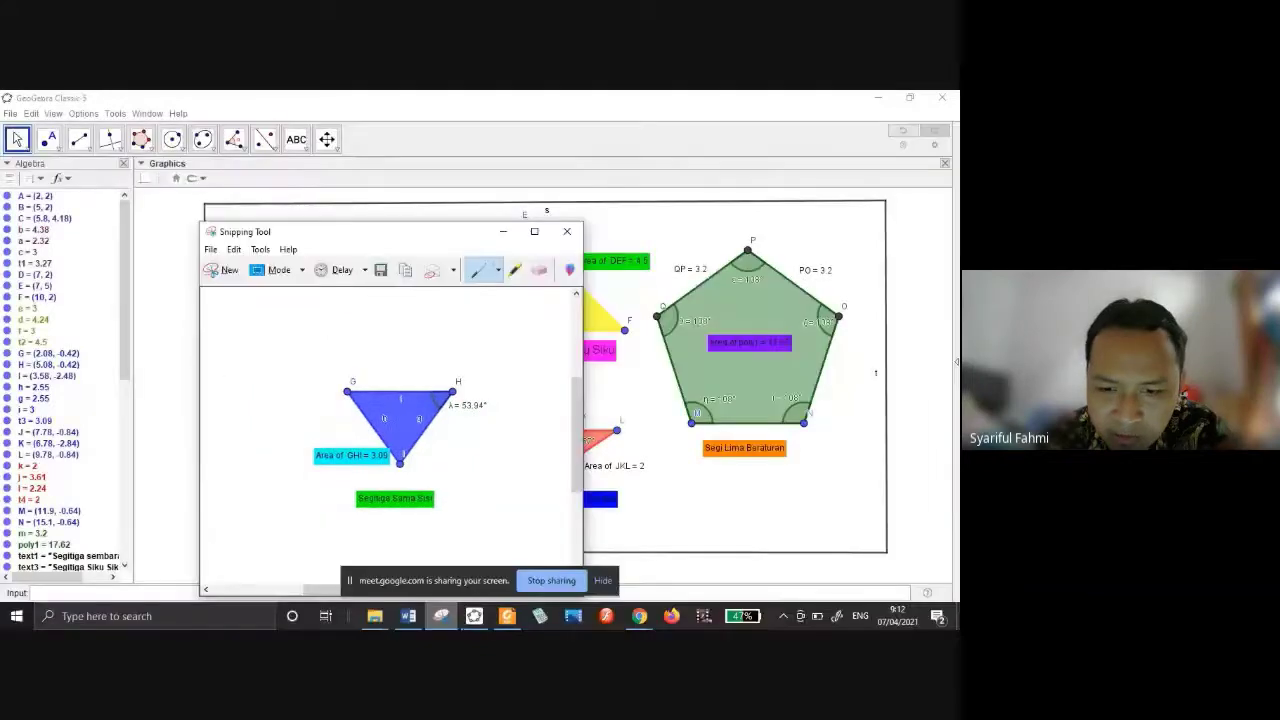
Paste the triangle snip into the blank Word page and select it.
{"action": "left_click", "coordinate": [408, 616]}
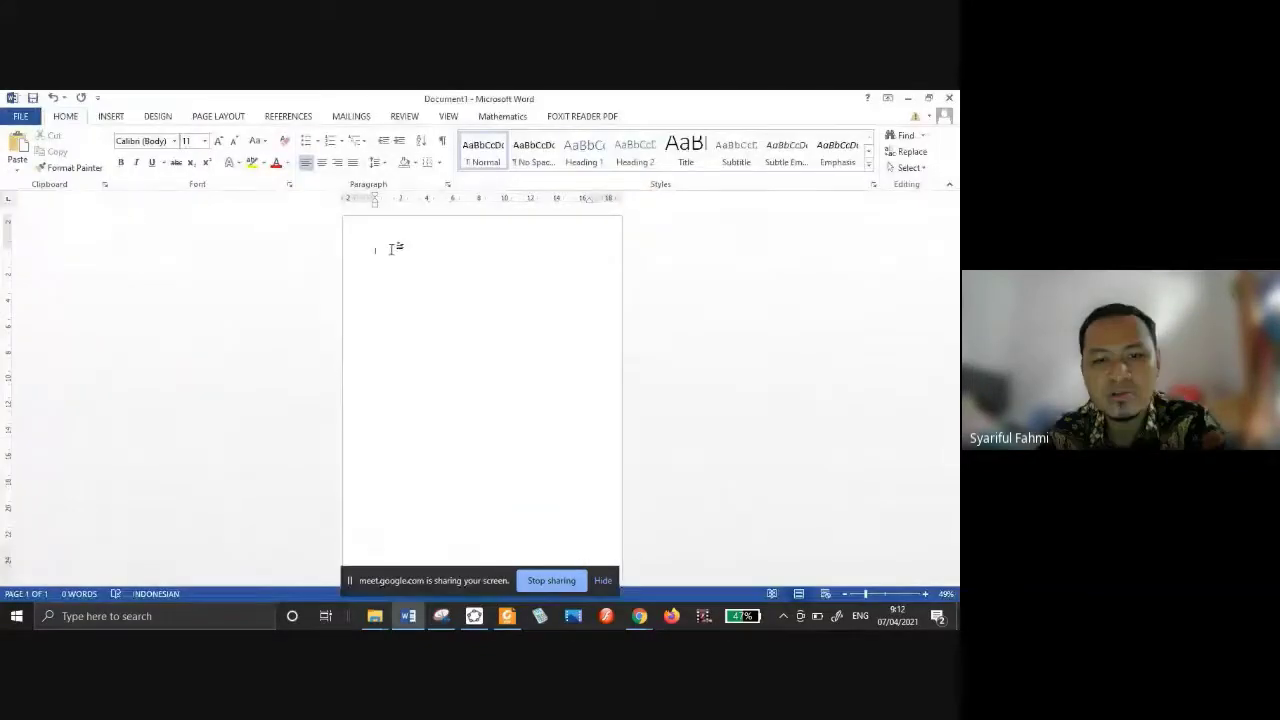
{"action": "key", "text": "ctrl+v"}
{"action": "left_click", "coordinate": [444, 285]}
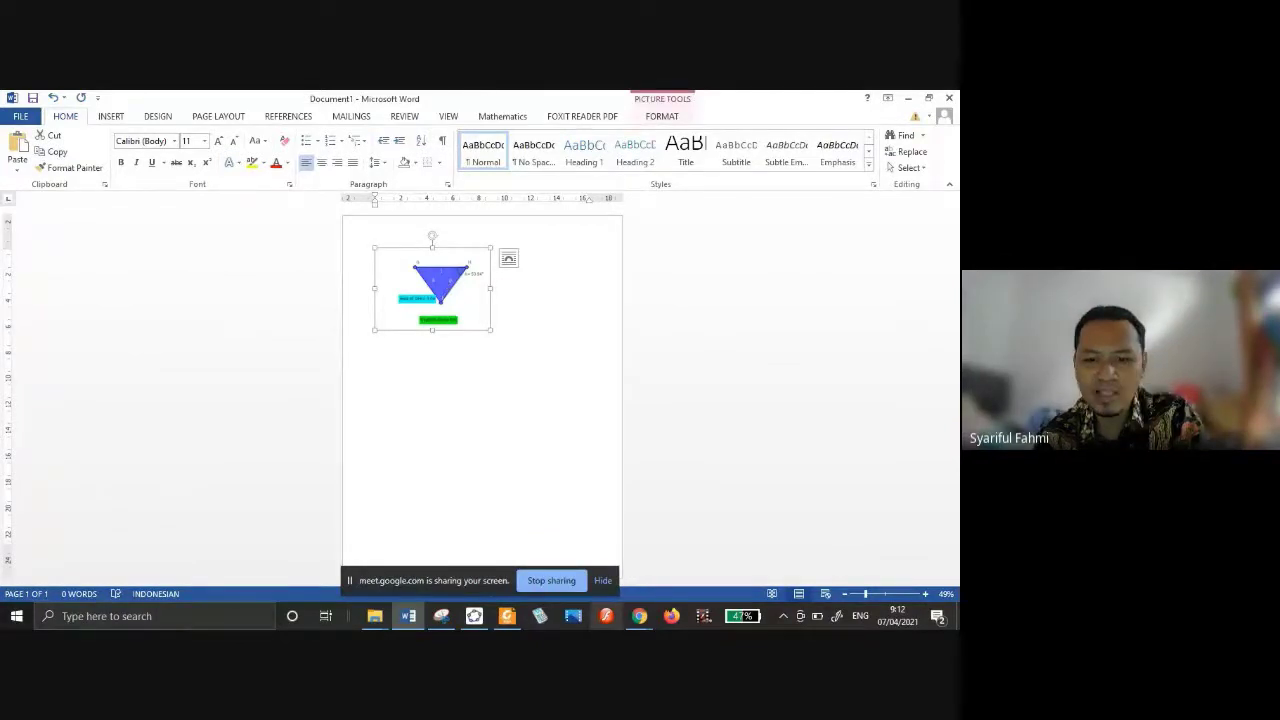
Send the triangle snip as a photo to the PAK kelas A 2021 WhatsApp group, then return to GeoGebra.
{"action": "key", "text": "alt+Tab"}
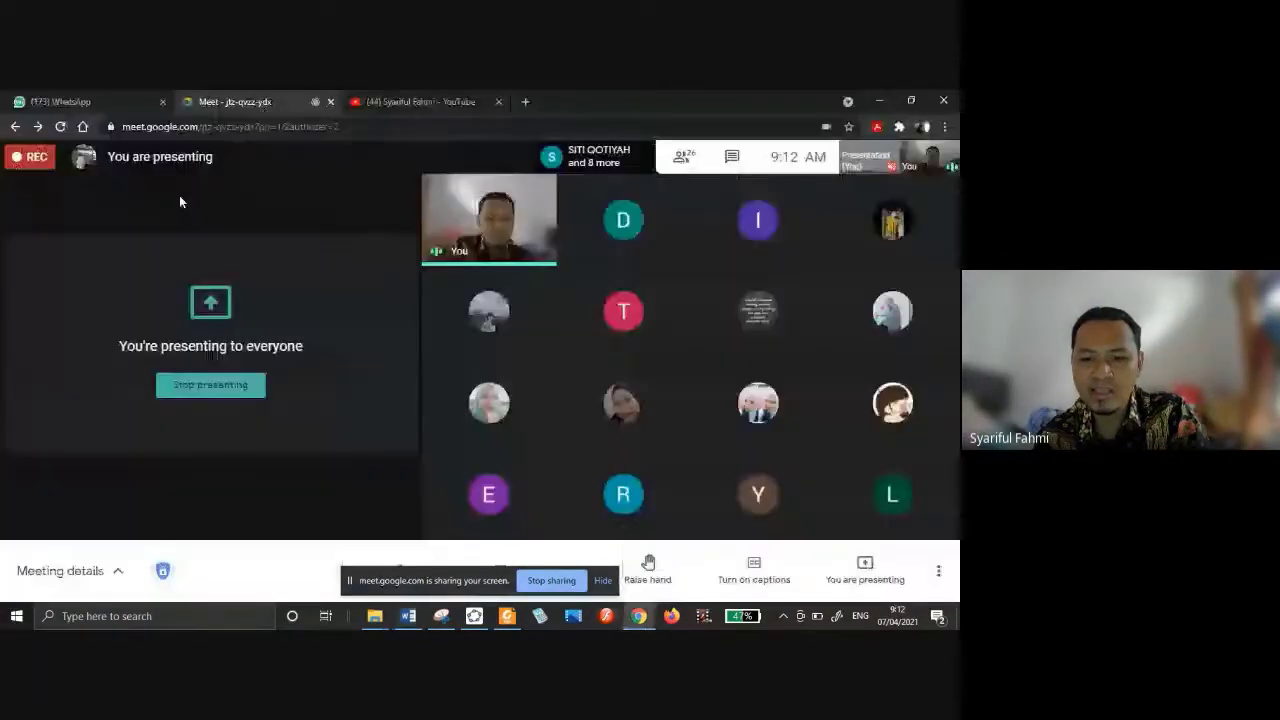
{"action": "left_click", "coordinate": [113, 103]}
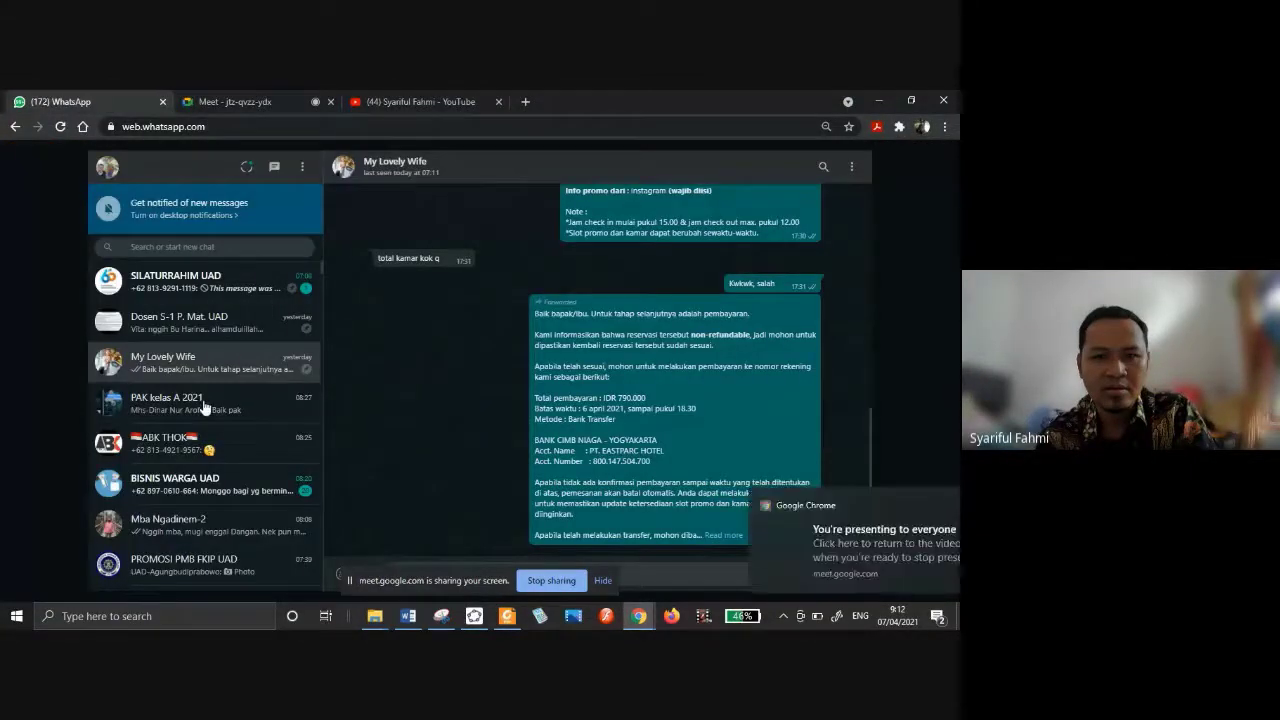
{"action": "left_click", "coordinate": [204, 406]}
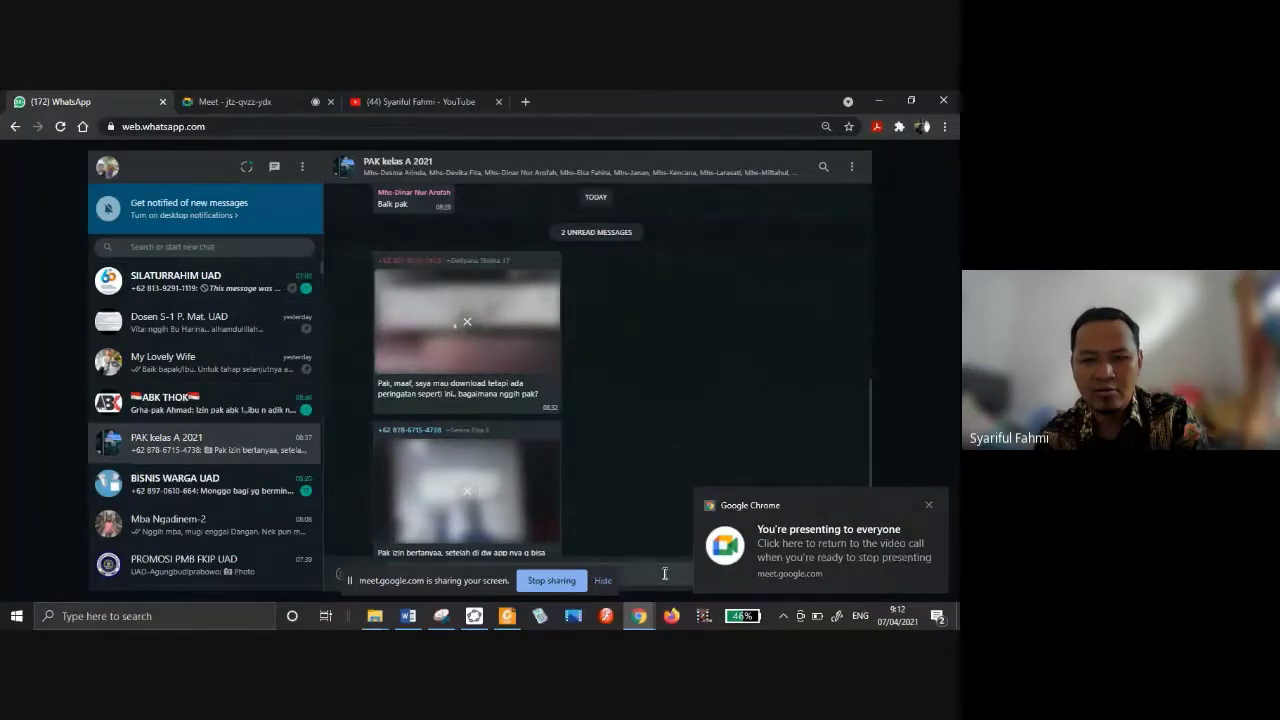
{"action": "key", "text": "ctrl+v"}
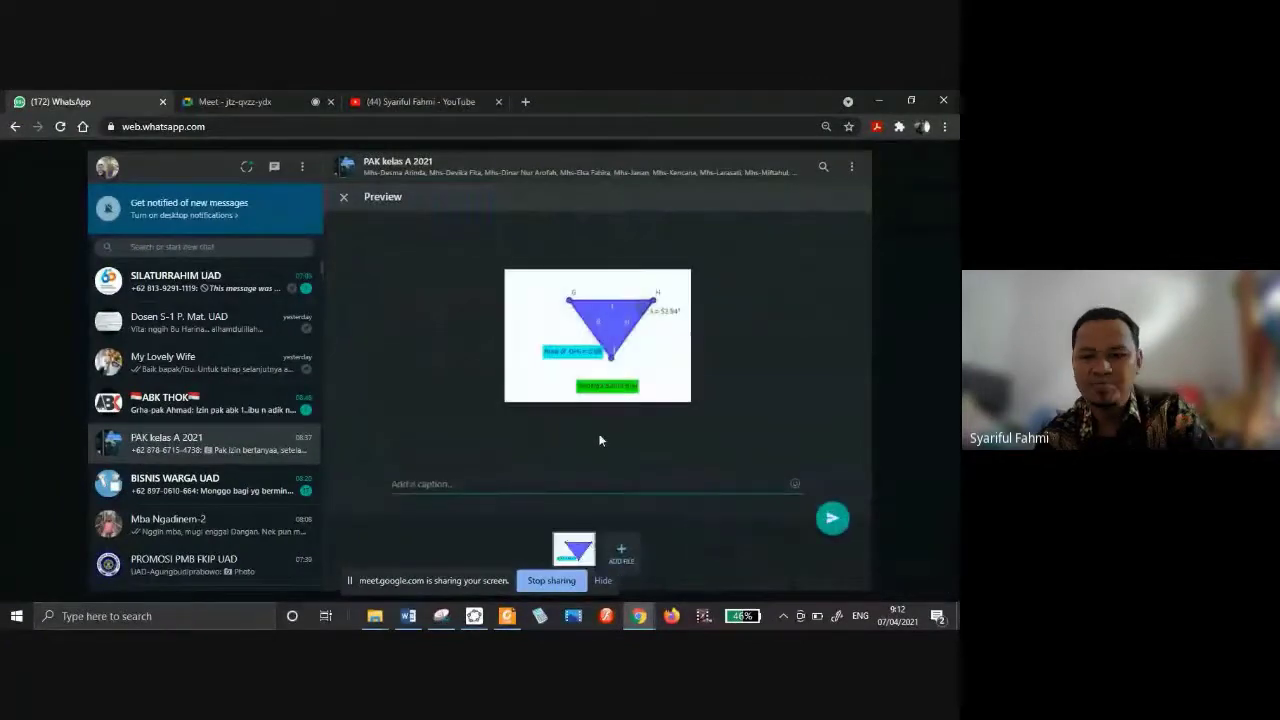
{"action": "left_click", "coordinate": [831, 518]}
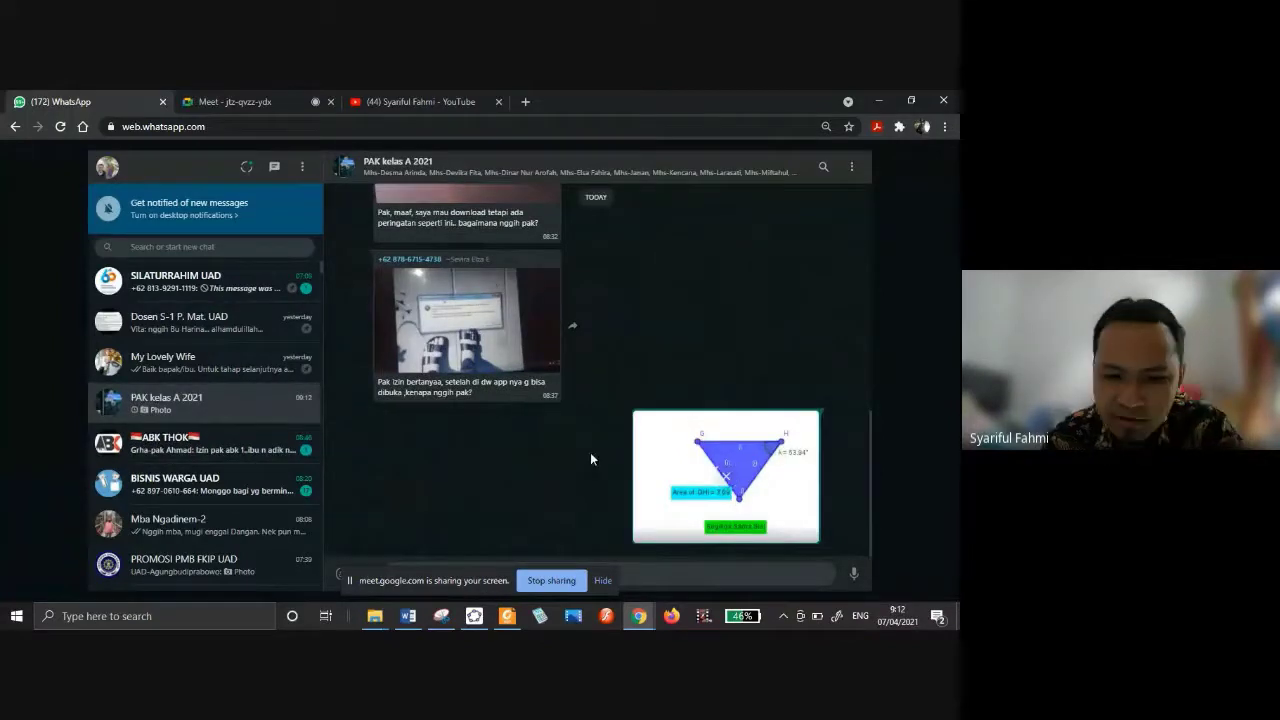
{"action": "left_click", "coordinate": [474, 616]}
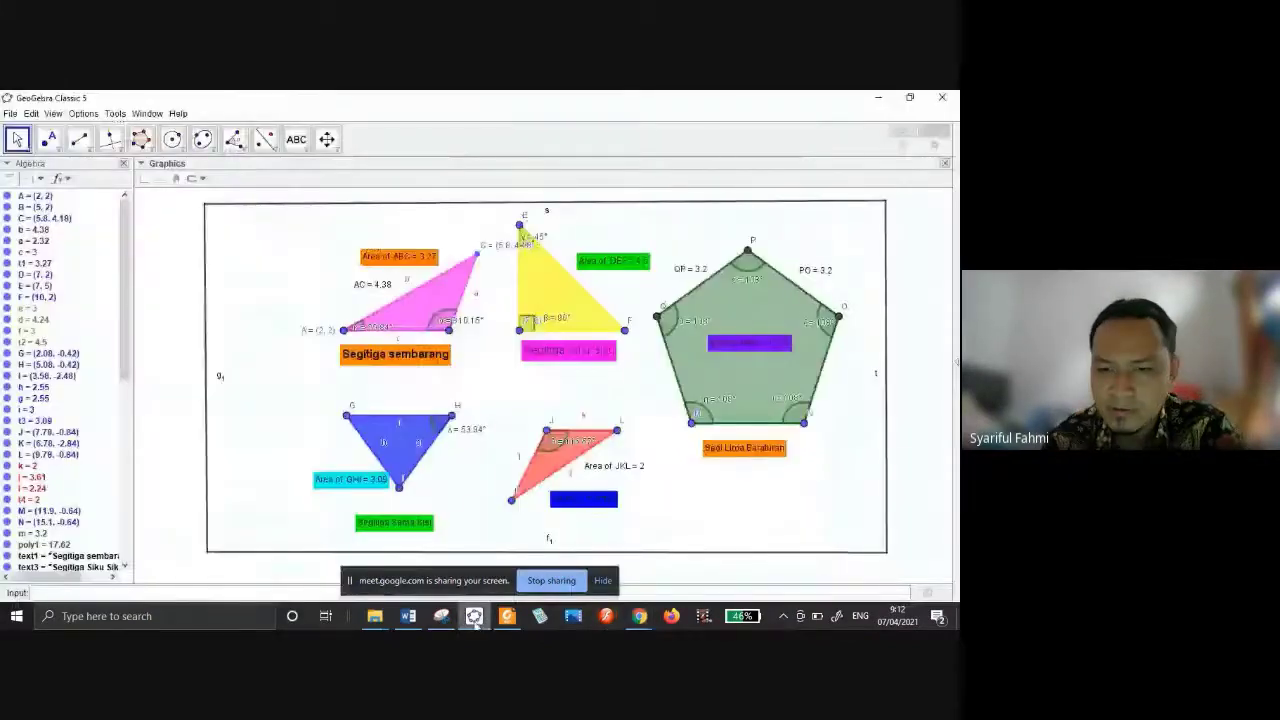
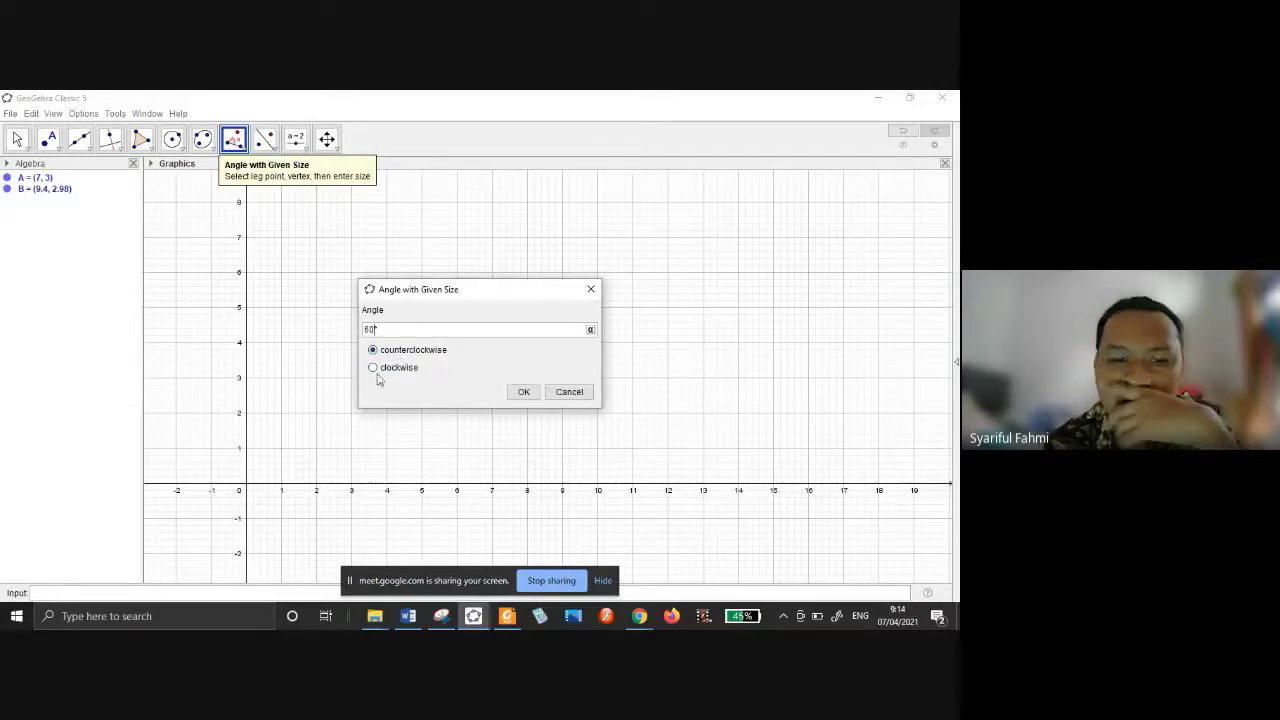
Confirm the 60° counterclockwise angle at B, then drag point A so that A' follows it.
{"action": "left_click", "coordinate": [523, 391]}
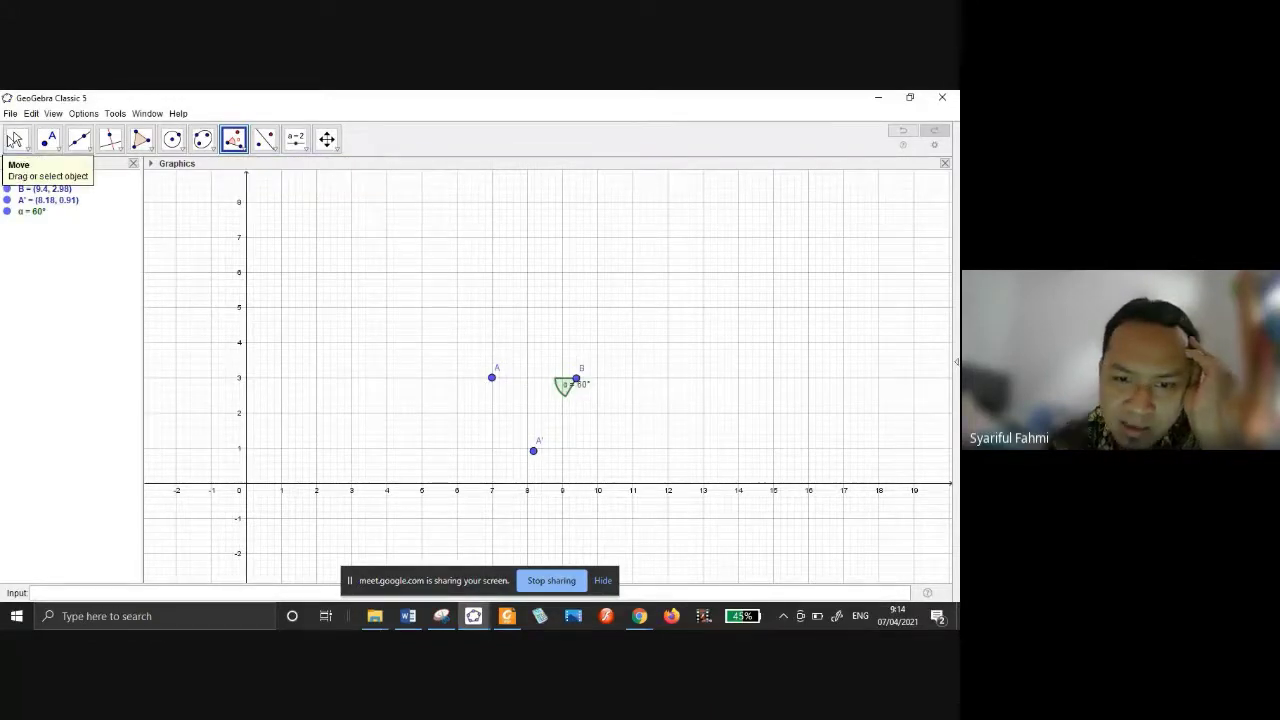
{"action": "left_click", "coordinate": [14, 139]}
{"action": "mouse_move", "coordinate": [493, 382]}
{"action": "left_mouse_down"}
{"action": "mouse_move", "coordinate": [641, 324]}
{"action": "mouse_move", "coordinate": [584, 273]}
{"action": "mouse_move", "coordinate": [597, 272]}
{"action": "left_mouse_up"}
Draw polygon t1 through vertices A', B and A.
{"action": "left_click", "coordinate": [141, 140]}
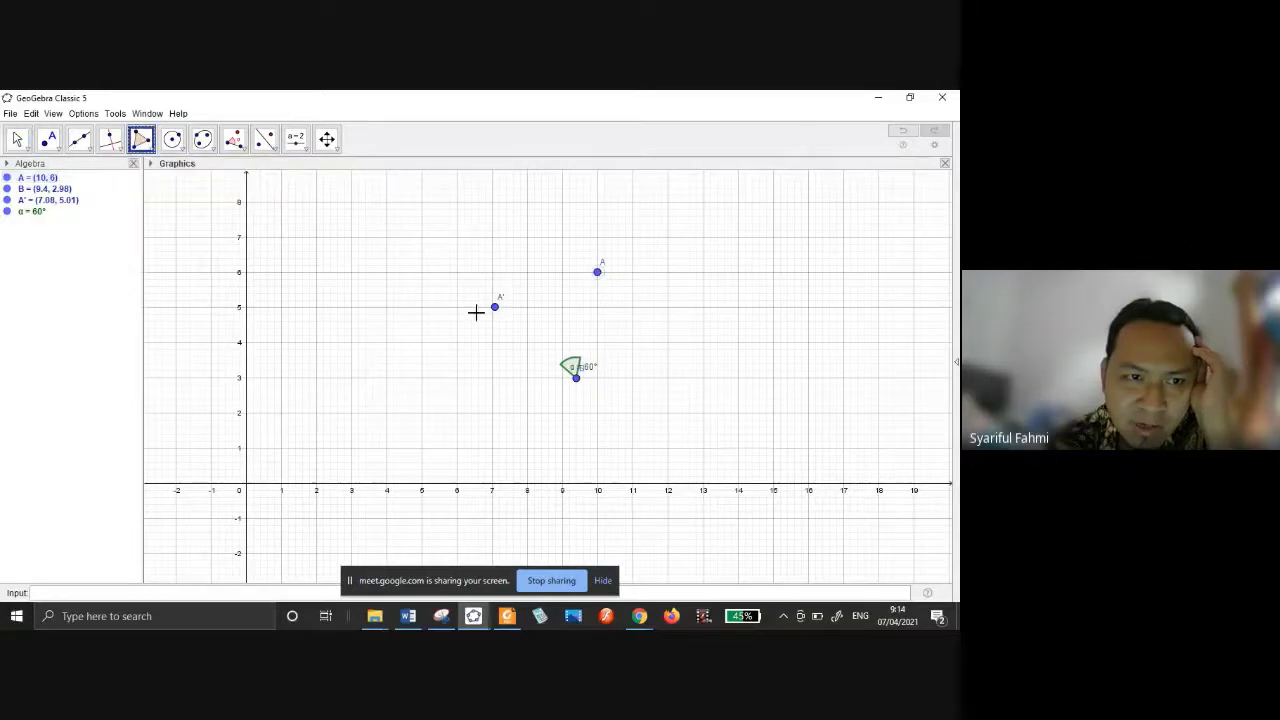
{"action": "left_click", "coordinate": [494, 307]}
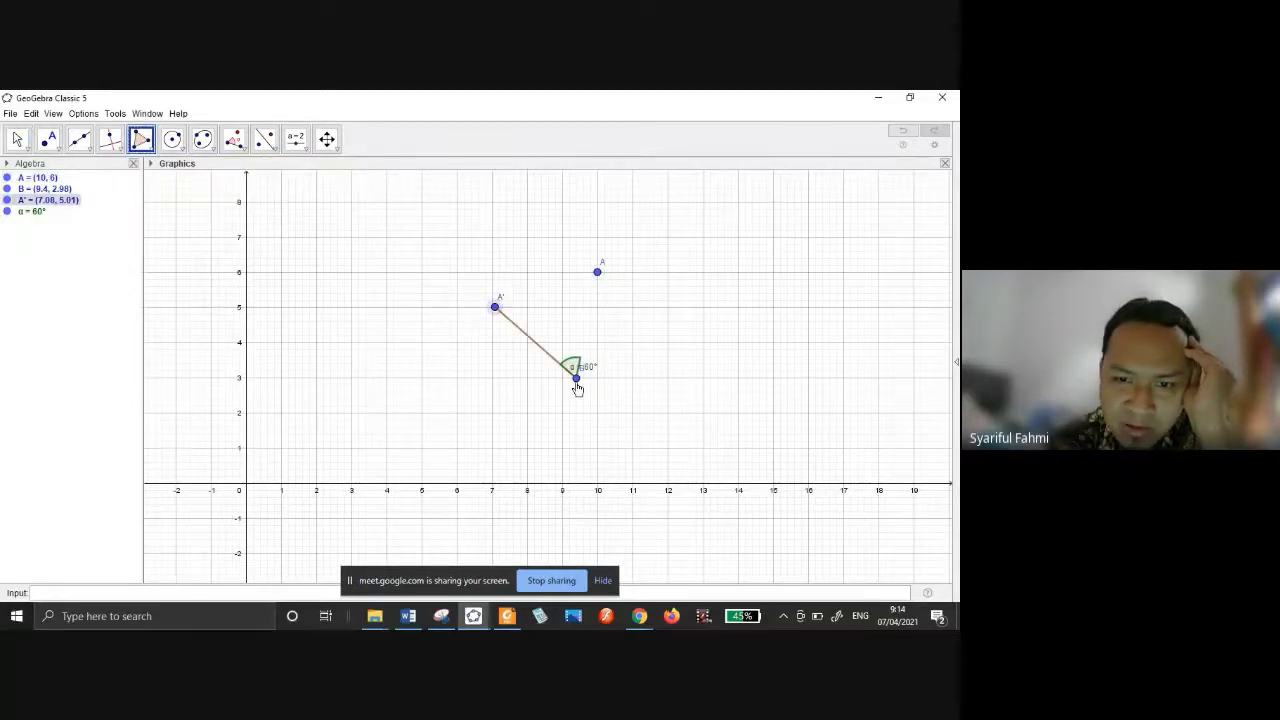
{"action": "left_click", "coordinate": [576, 378]}
{"action": "left_click", "coordinate": [597, 272]}
{"action": "left_click", "coordinate": [494, 307]}
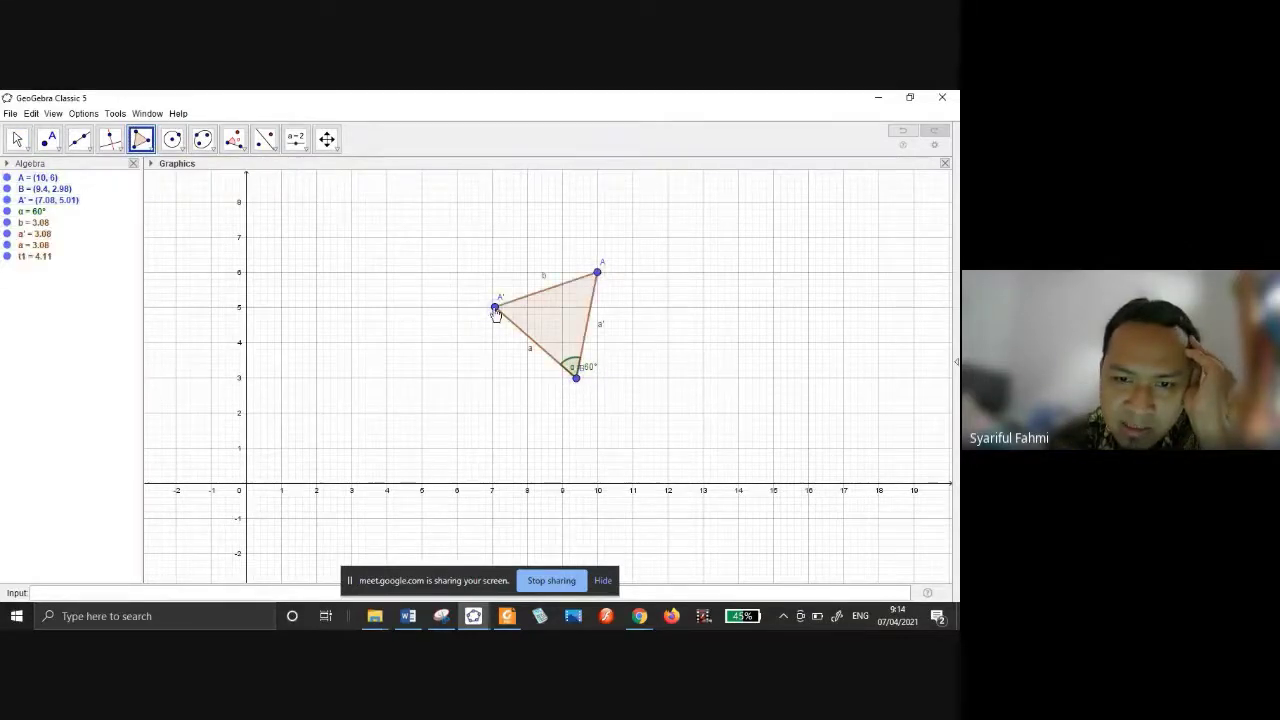
Drag point A to several positions to show the triangle's sides stay equal.
{"action": "key", "text": "Escape"}
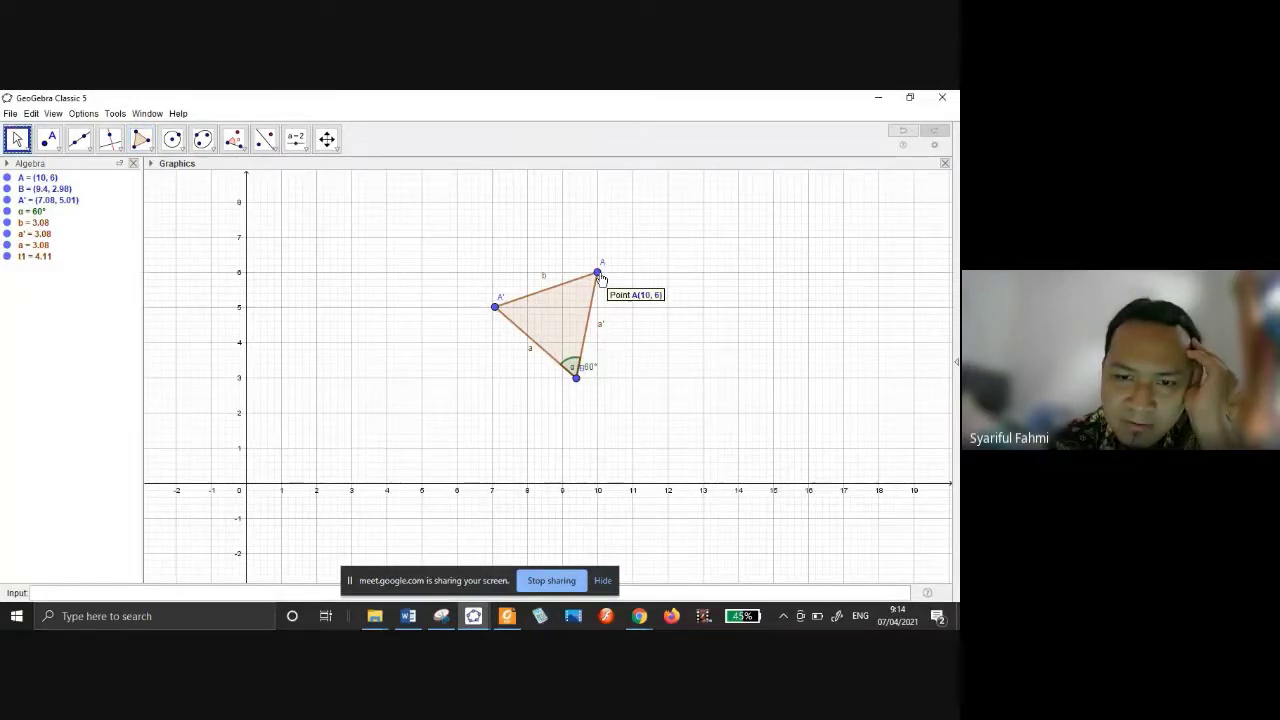
{"action": "left_click_drag", "start_coordinate": [599, 274], "coordinate": [501, 483]}
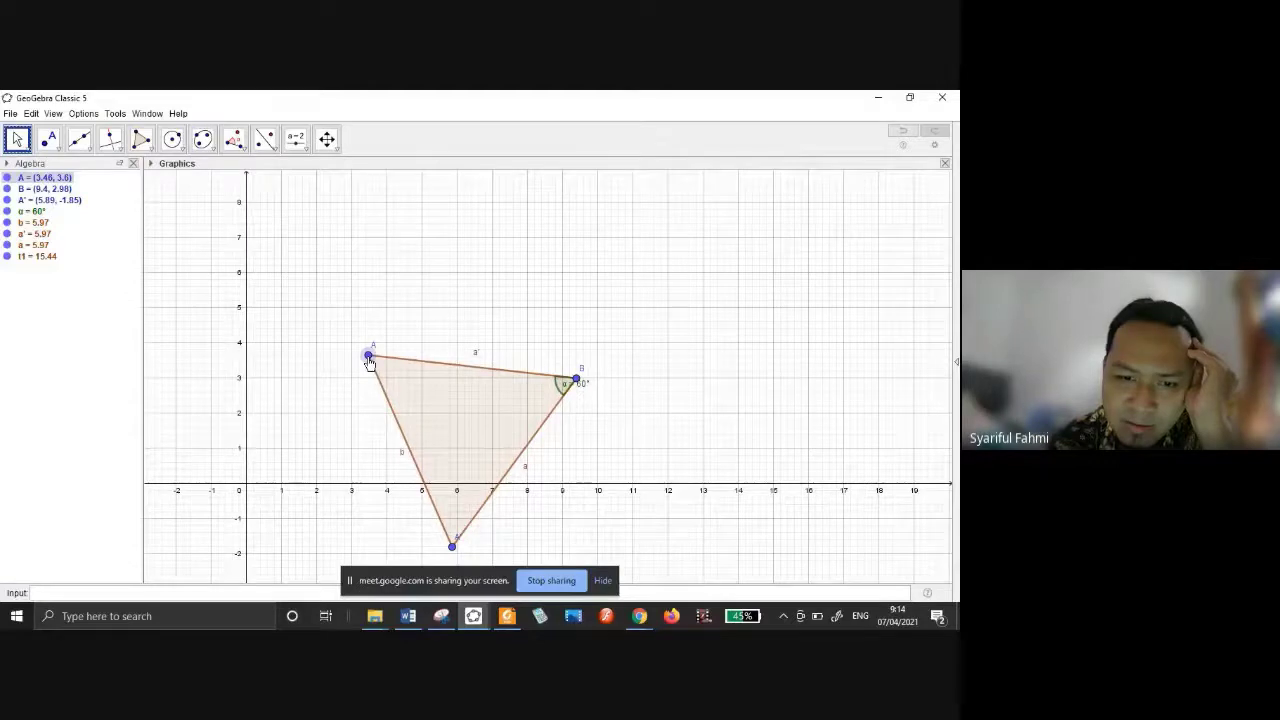
{"action": "left_click_drag", "start_coordinate": [369, 362], "coordinate": [668, 246]}
{"action": "left_click", "coordinate": [500, 230]}
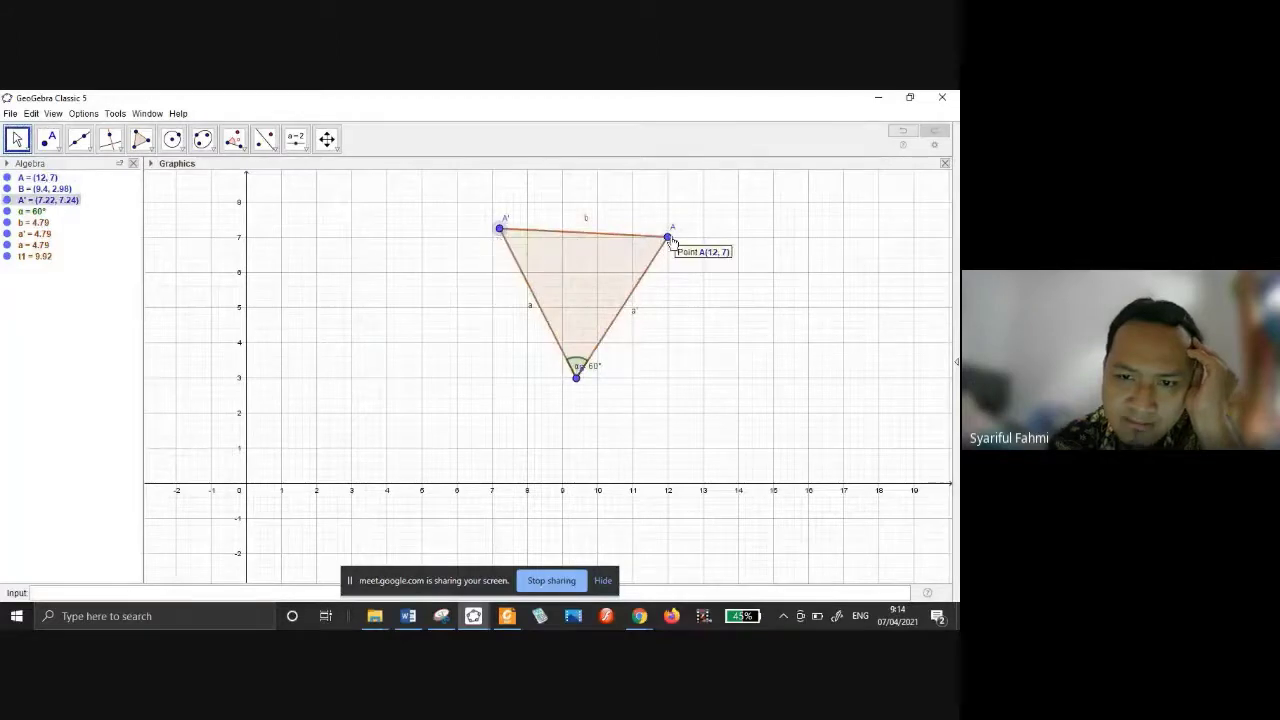
{"action": "left_click_drag", "start_coordinate": [668, 240], "coordinate": [703, 378]}
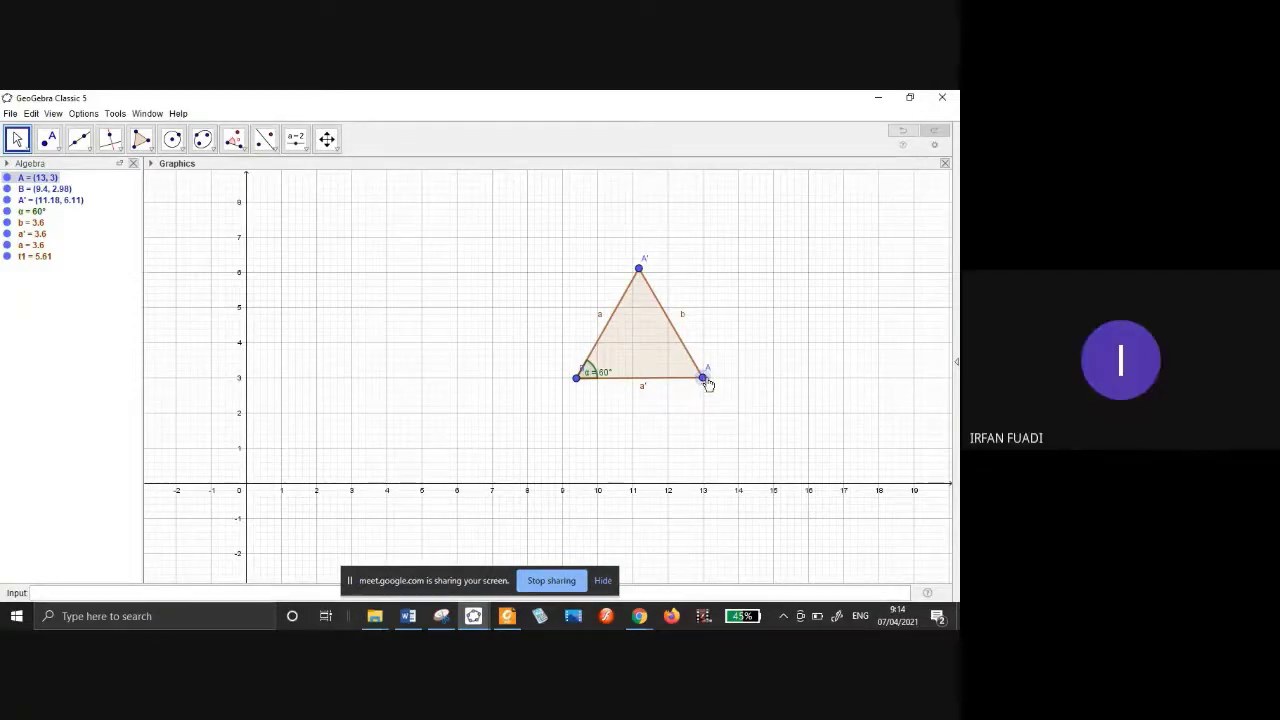
{"action": "left_click_drag", "start_coordinate": [705, 380], "coordinate": [692, 402]}
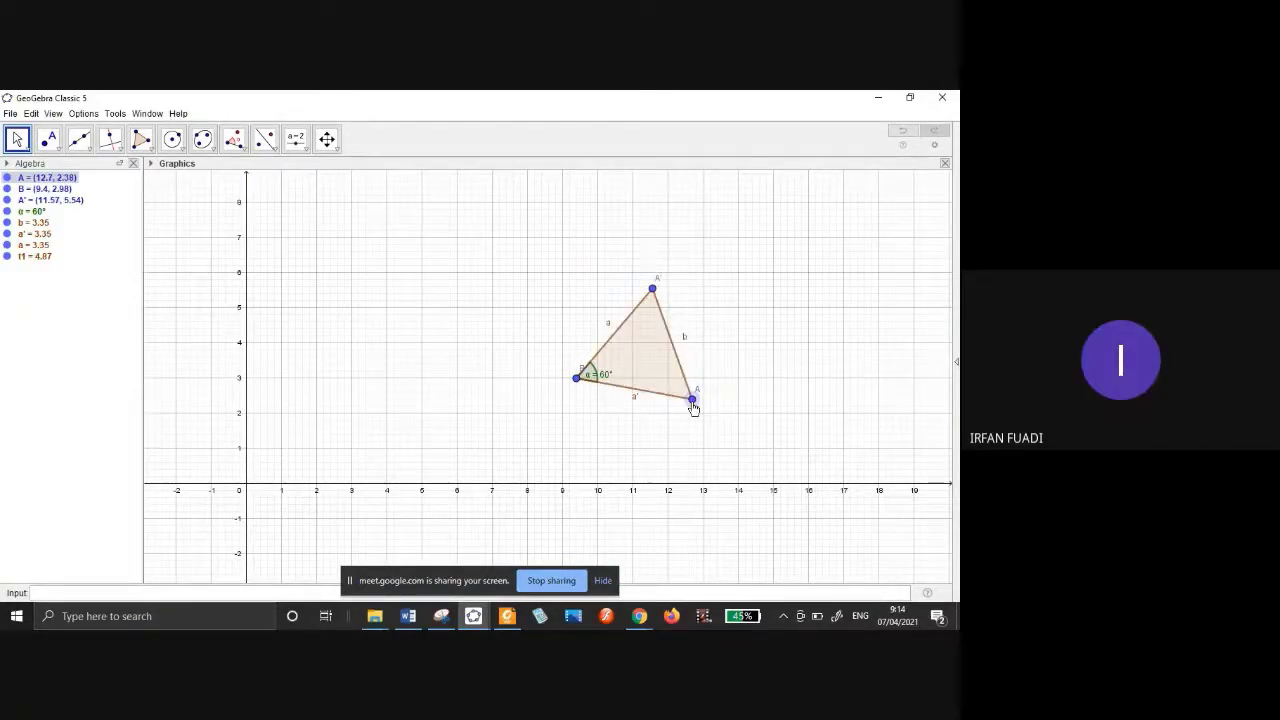
{"action": "left_click_drag", "start_coordinate": [692, 402], "coordinate": [456, 235]}
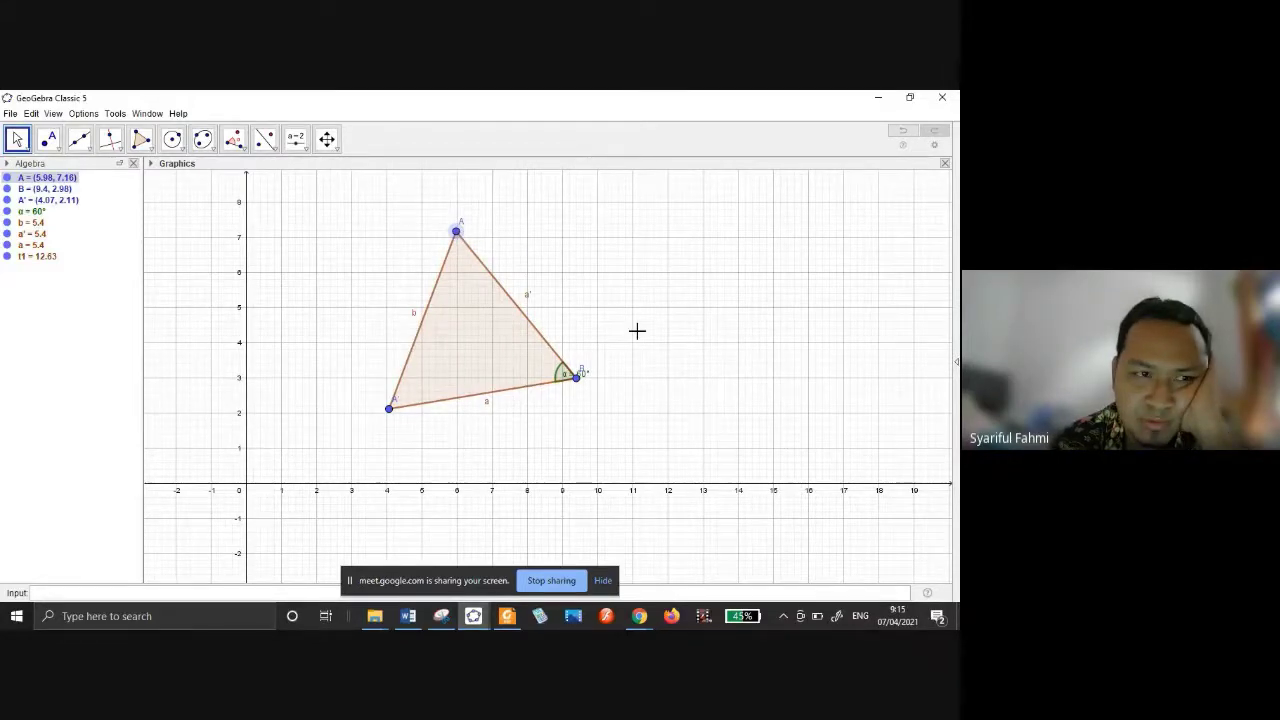
Hide t1 and draw triangle t2 through C, D and E, with sides 2.45, 2.9 and 3.58.
{"action": "left_click", "coordinate": [7, 257]}
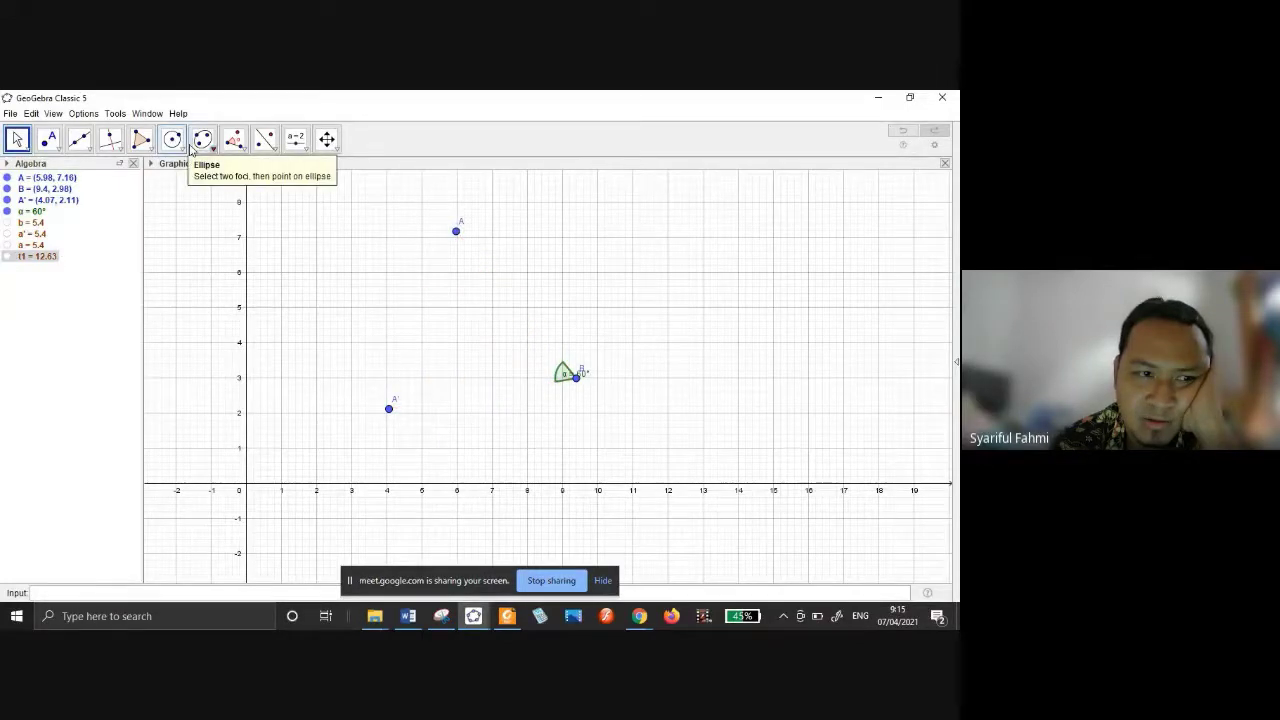
{"action": "left_click", "coordinate": [141, 139]}
{"action": "left_click", "coordinate": [672, 279]}
{"action": "left_click", "coordinate": [798, 279]}
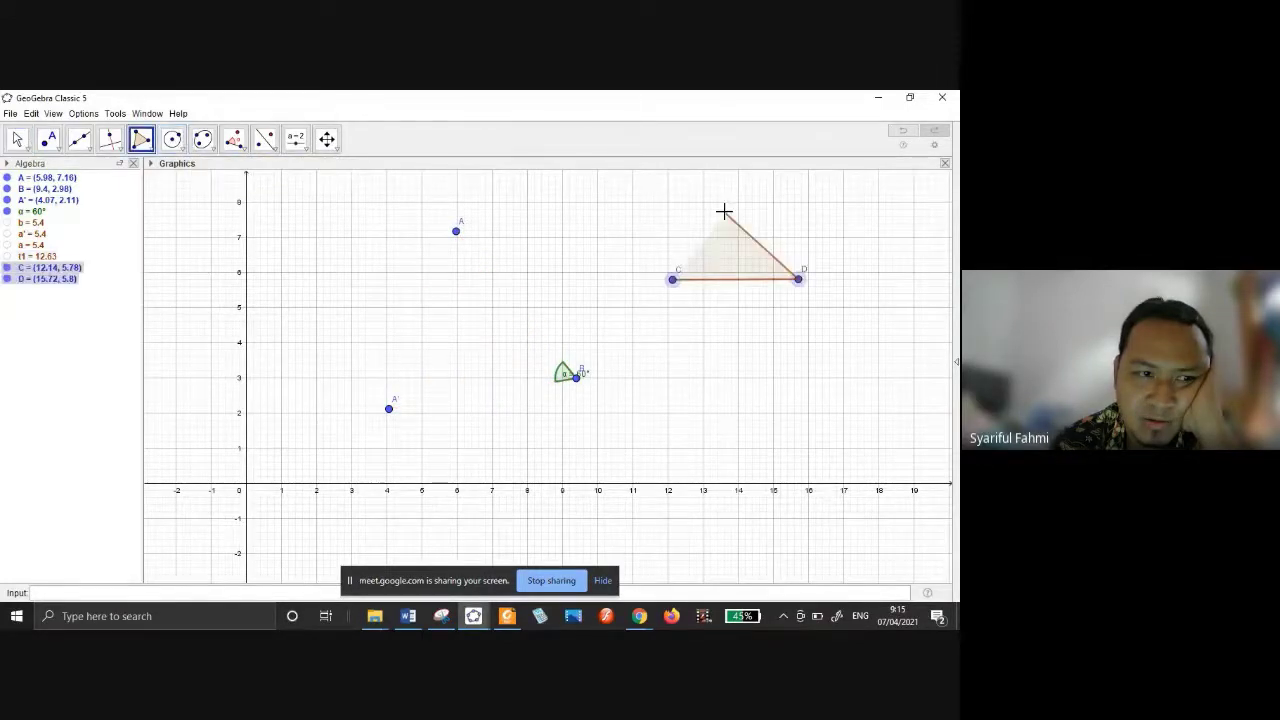
{"action": "left_click", "coordinate": [723, 210]}
{"action": "left_click", "coordinate": [672, 279]}
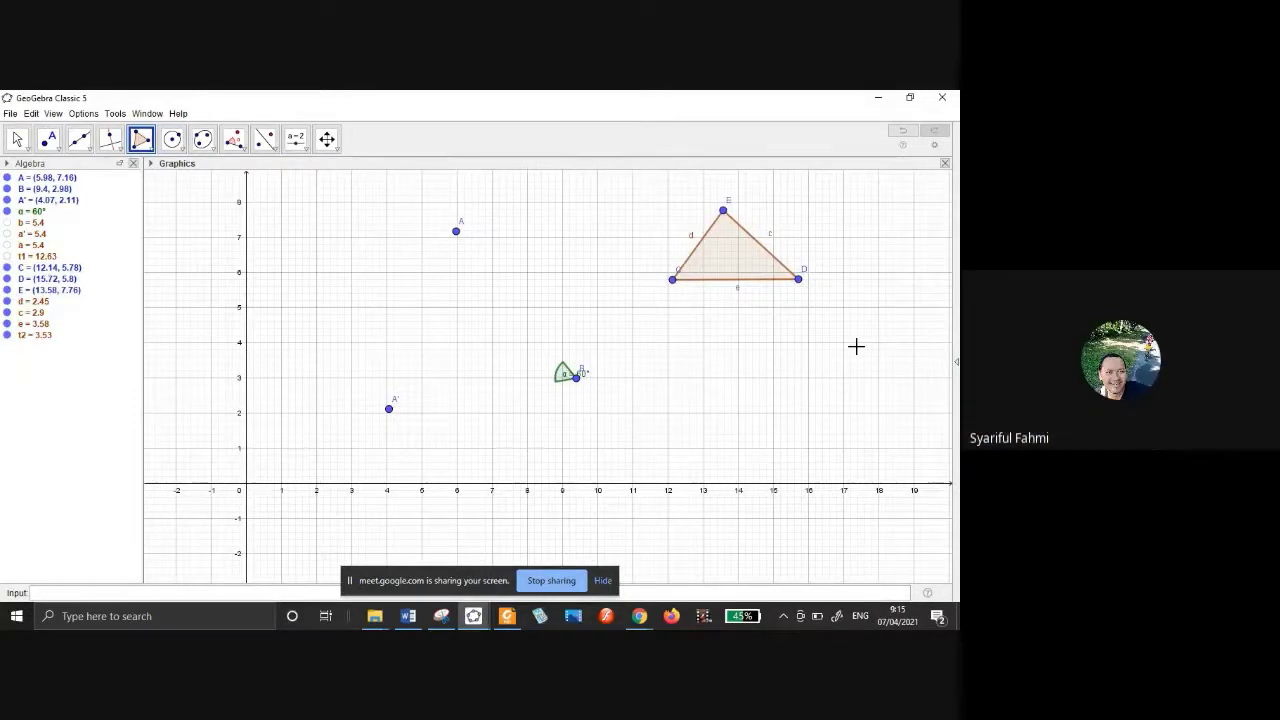
{"action": "left_click", "coordinate": [276, 151]}
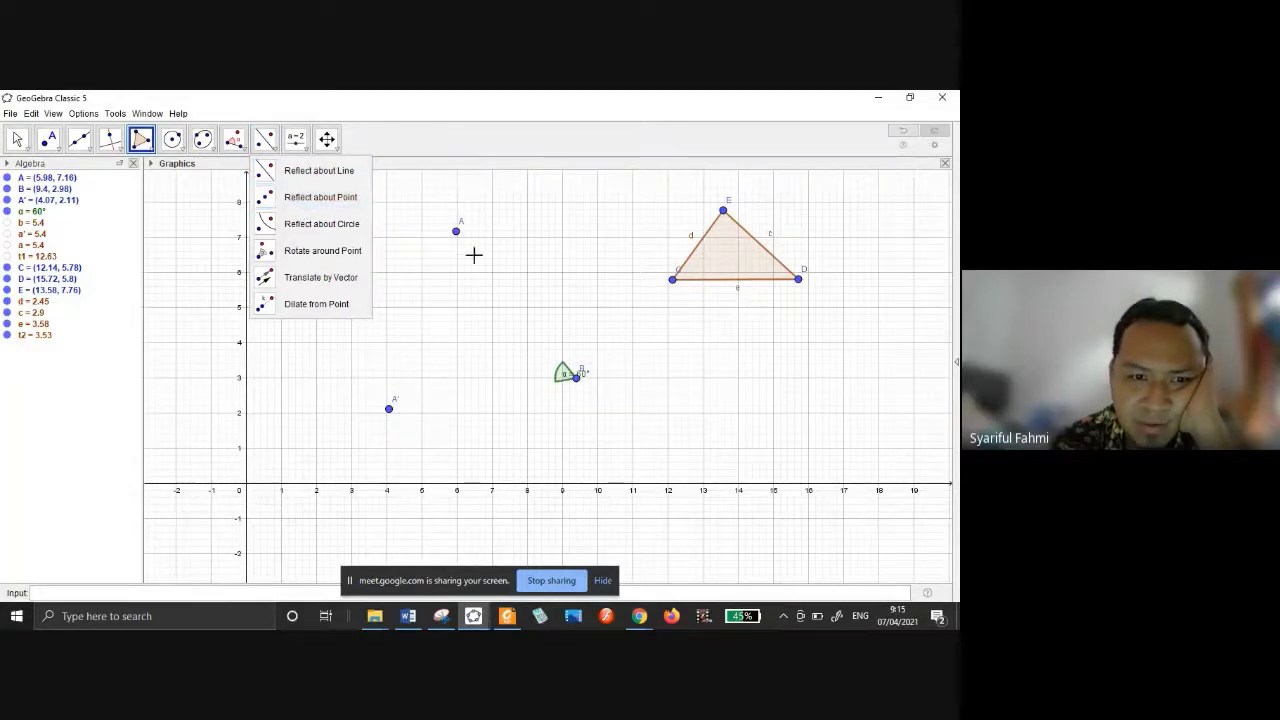
Rotate triangle CDE 45° counterclockwise about point B.
{"action": "left_click", "coordinate": [358, 255]}
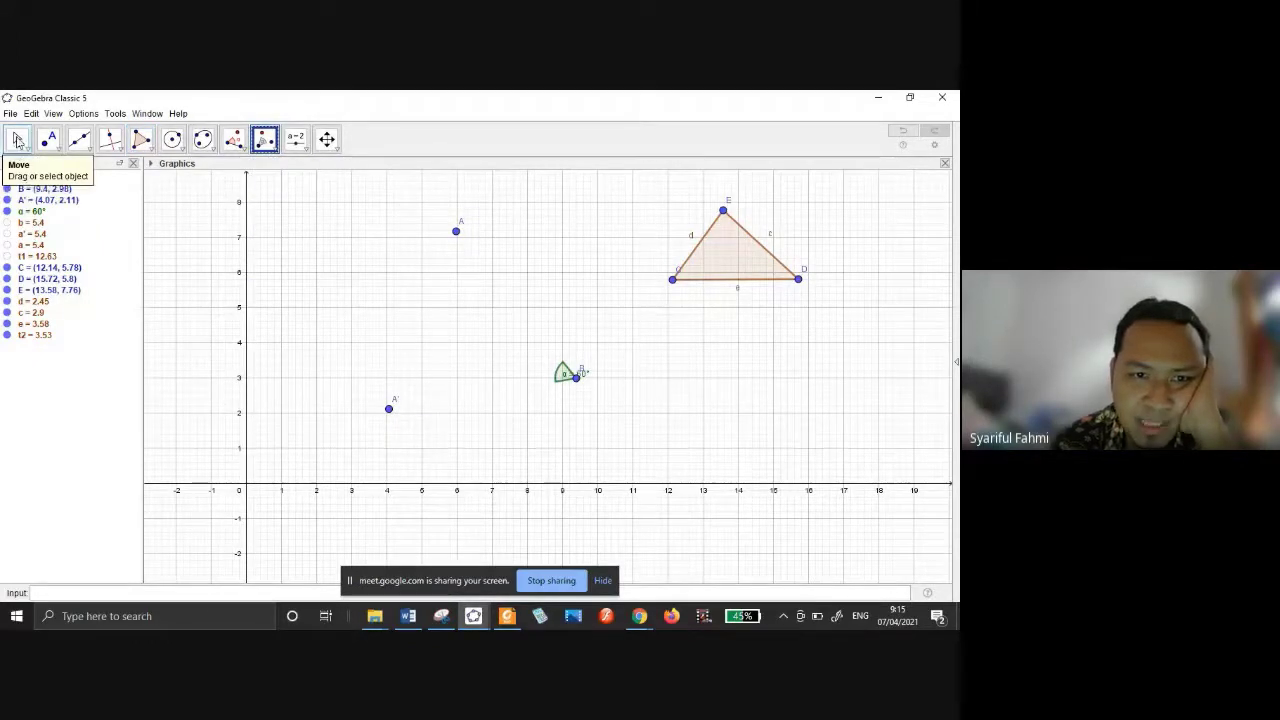
{"action": "left_click", "coordinate": [729, 265]}
{"action": "left_click", "coordinate": [576, 380]}
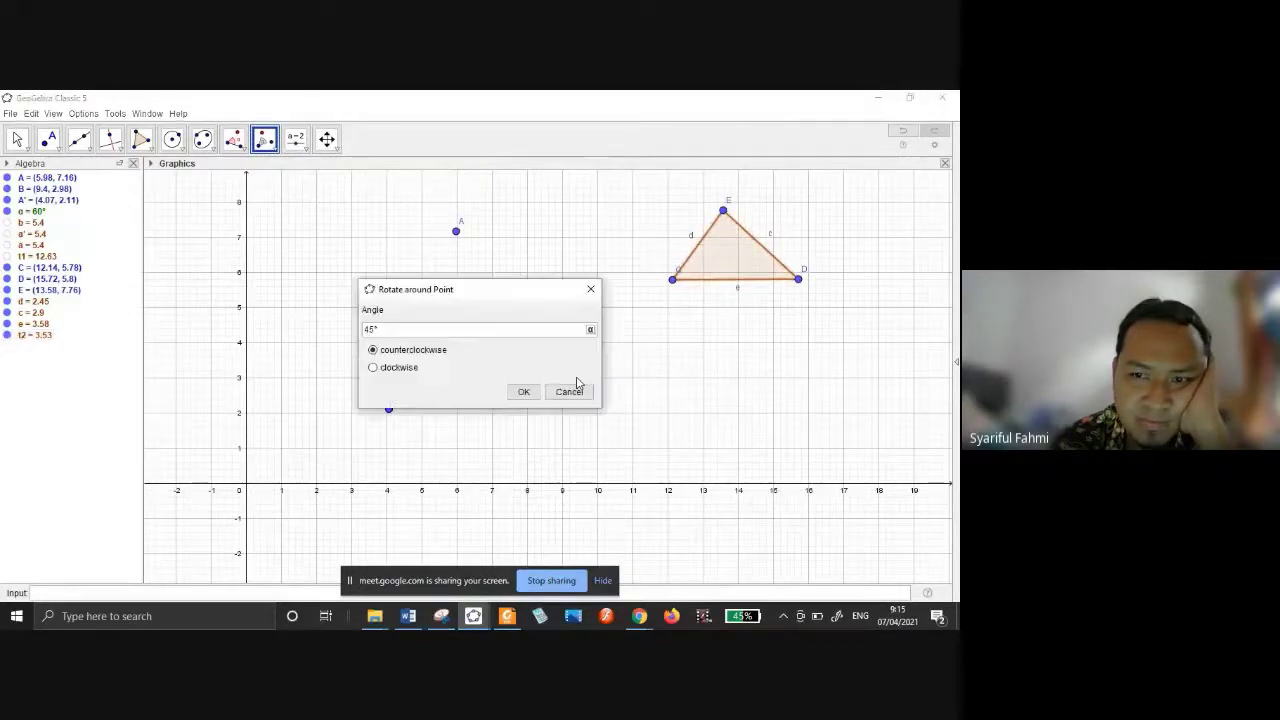
{"action": "left_click", "coordinate": [524, 392]}
Drag rotation centre B around so the image C'D'E' follows it.
{"action": "key", "text": "Escape"}
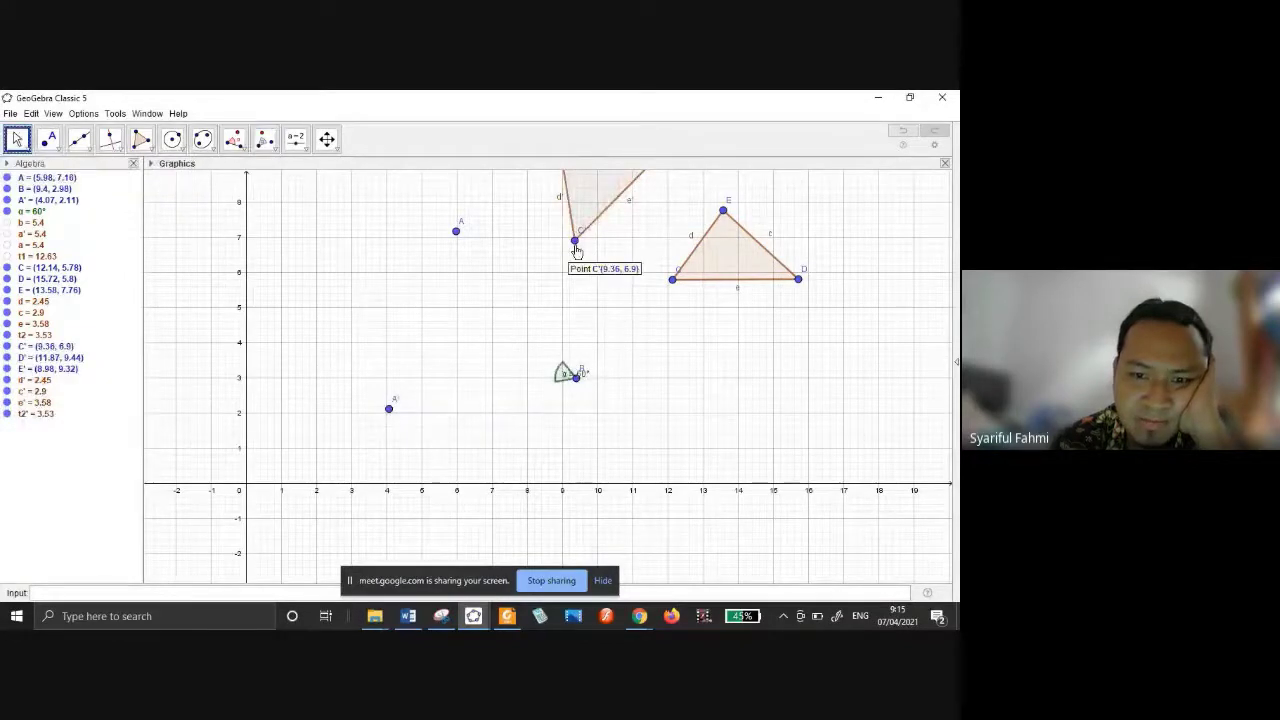
{"action": "left_click_drag", "start_coordinate": [576, 377], "coordinate": [591, 450]}
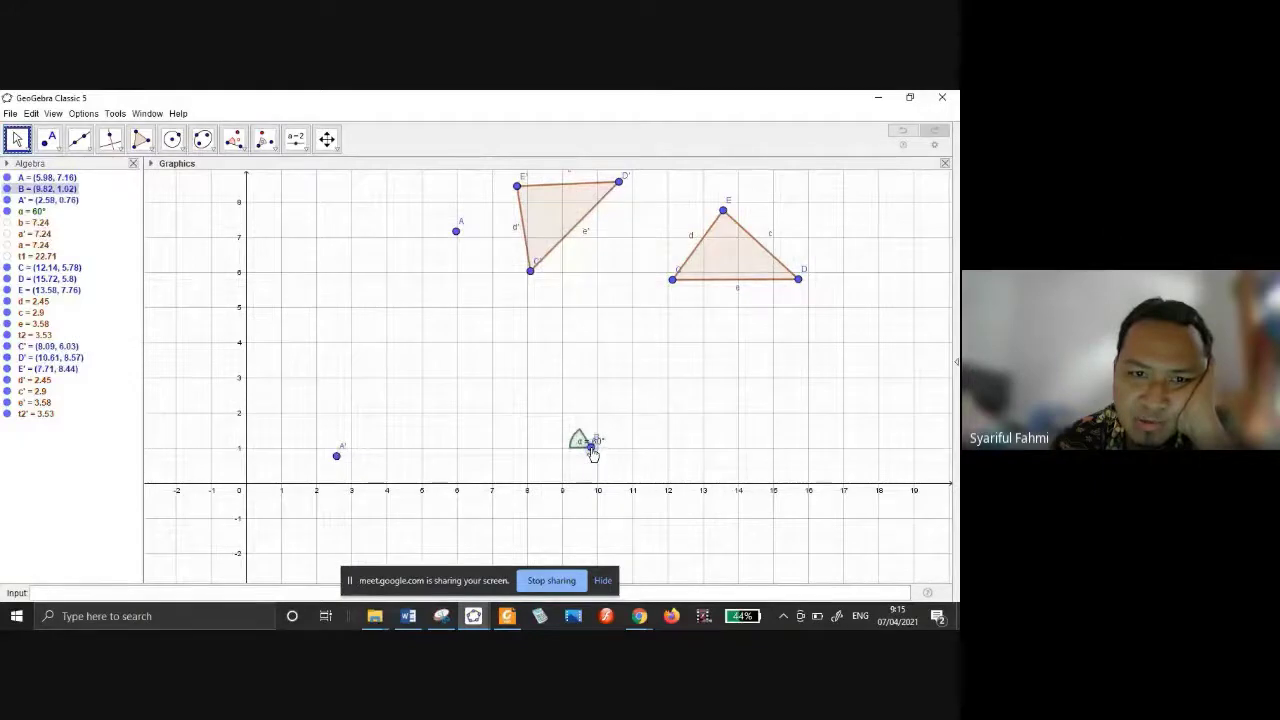
{"action": "left_click_drag", "start_coordinate": [593, 454], "coordinate": [597, 412]}
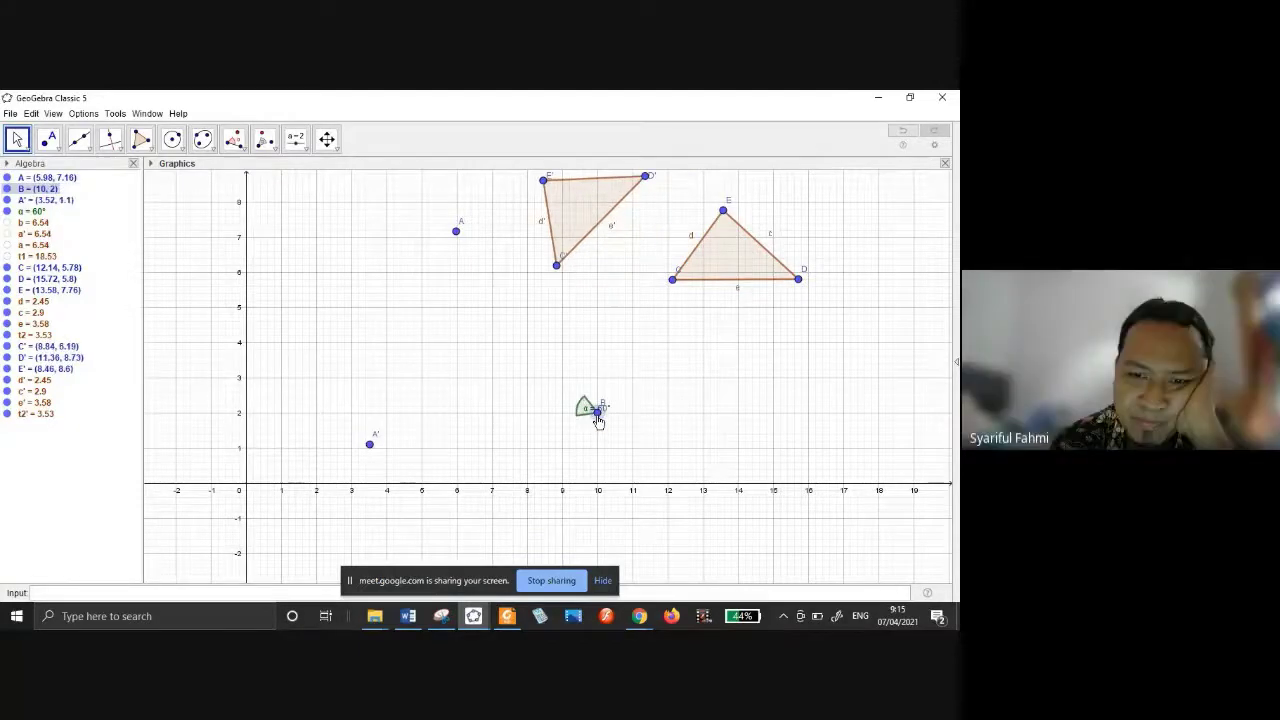
{"action": "left_click", "coordinate": [272, 148]}
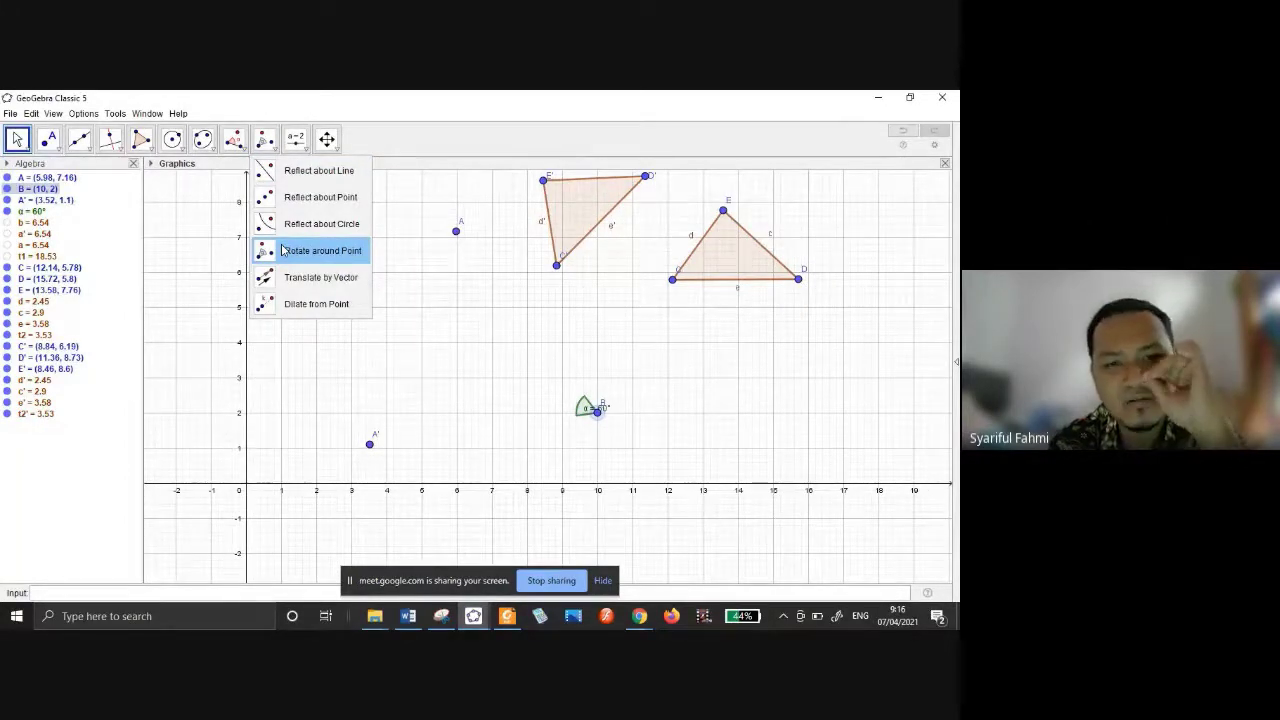
With the Move tool, drag triangle CDE lower until C is at (12.6, 4.92).
{"action": "left_click", "coordinate": [244, 148]}
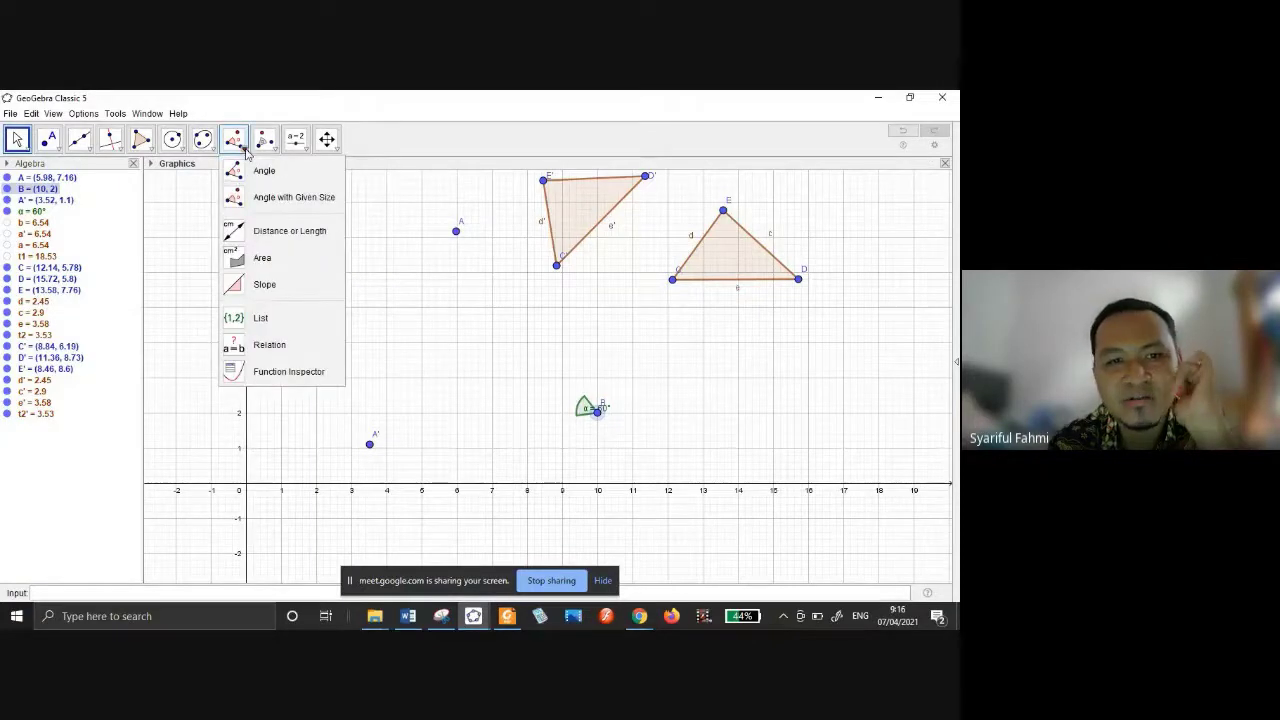
{"action": "left_click", "coordinate": [272, 146]}
{"action": "left_click", "coordinate": [20, 141]}
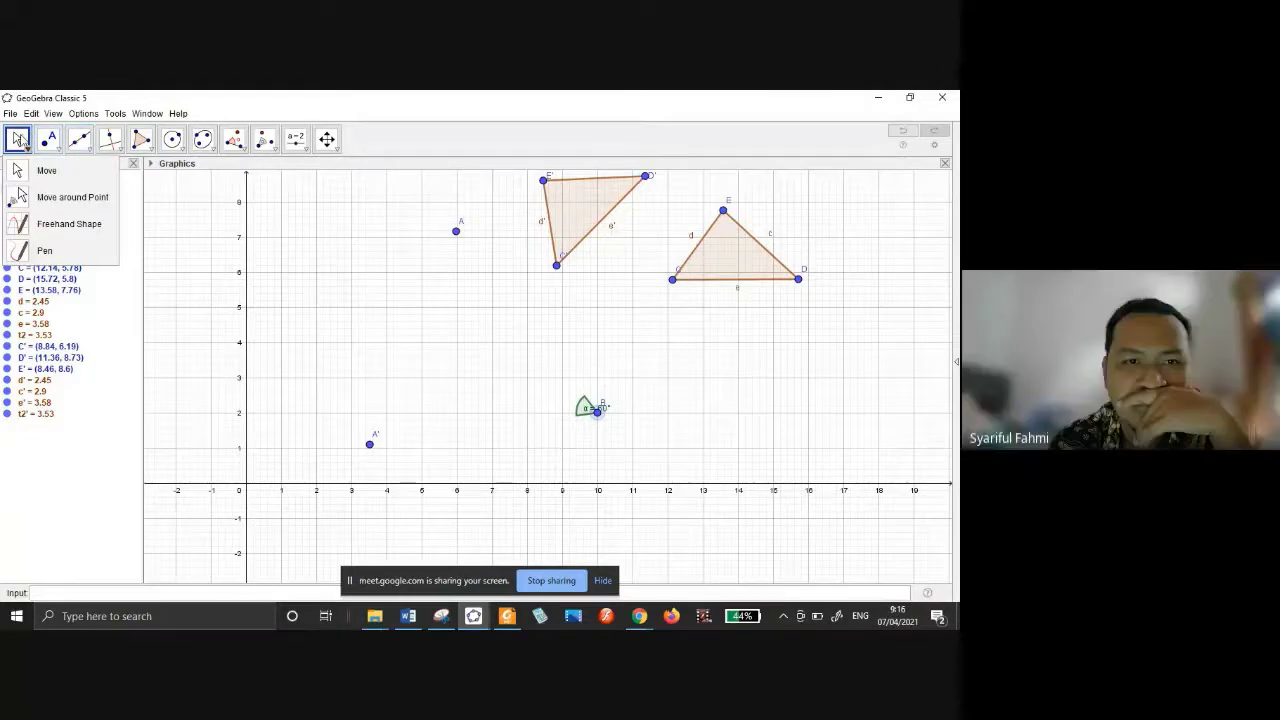
{"action": "left_click", "coordinate": [46, 171]}
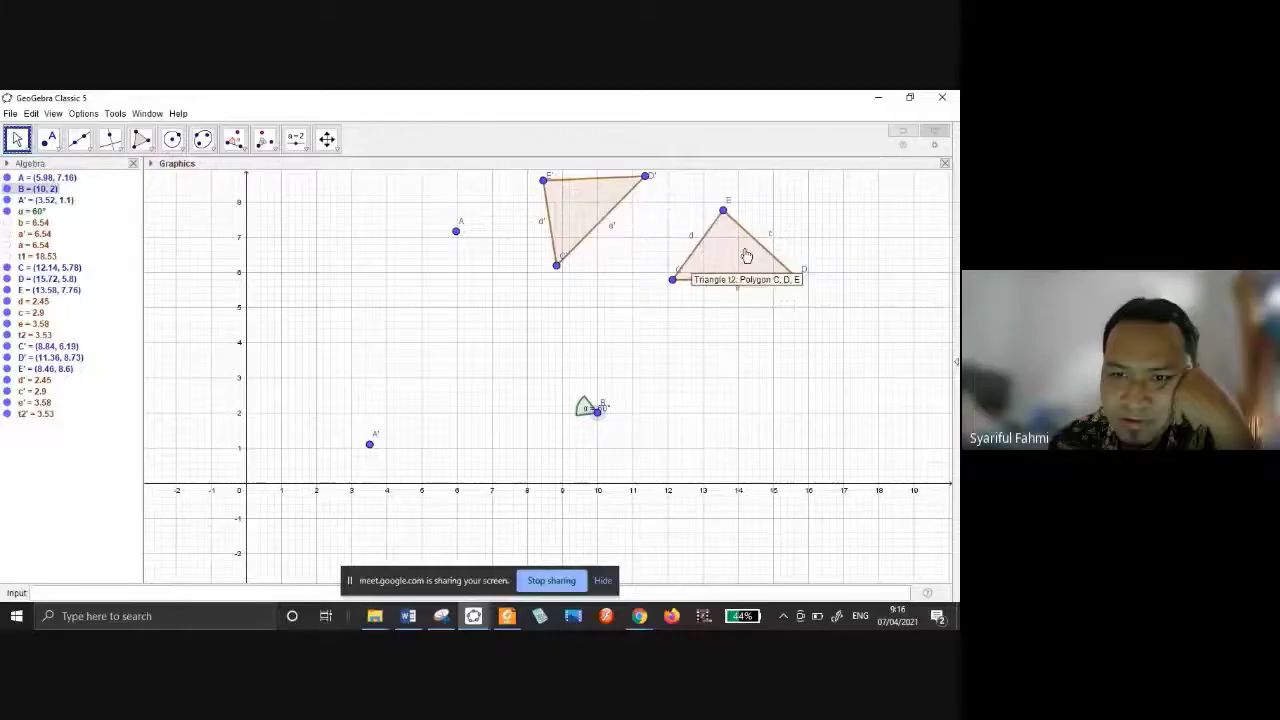
{"action": "left_click_drag", "start_coordinate": [743, 251], "coordinate": [812, 334]}
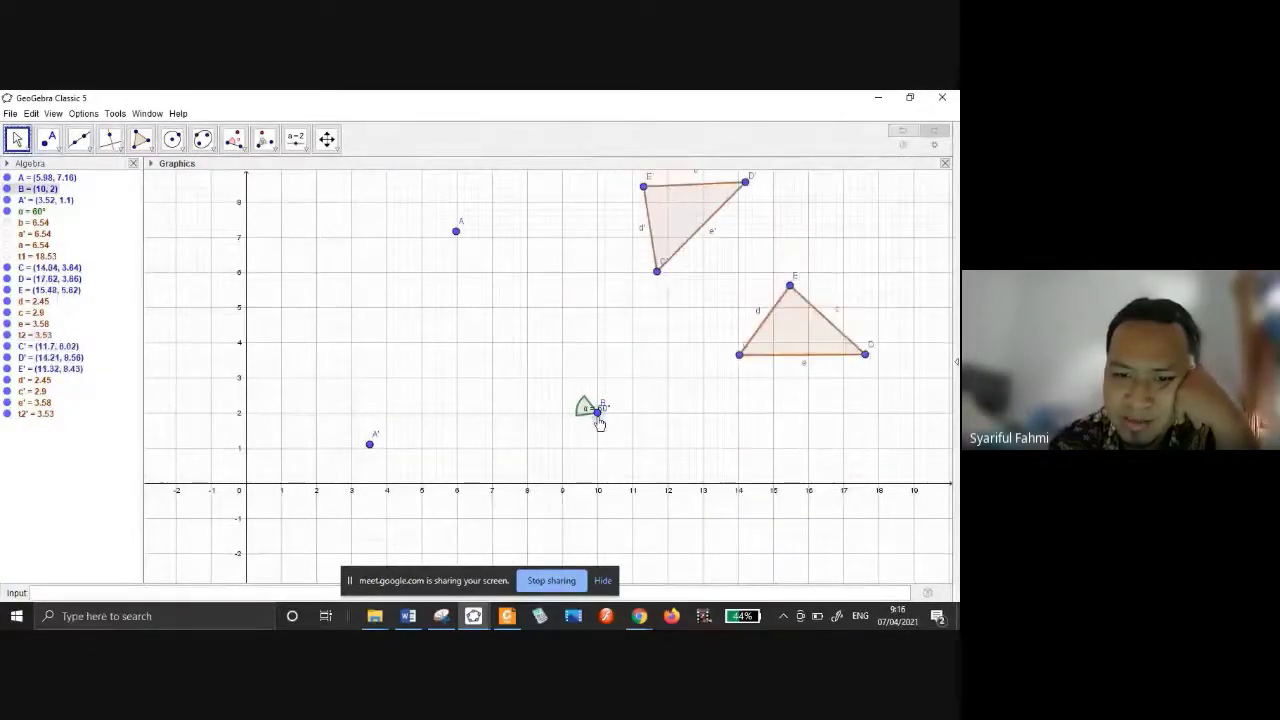
{"action": "left_click", "coordinate": [598, 413]}
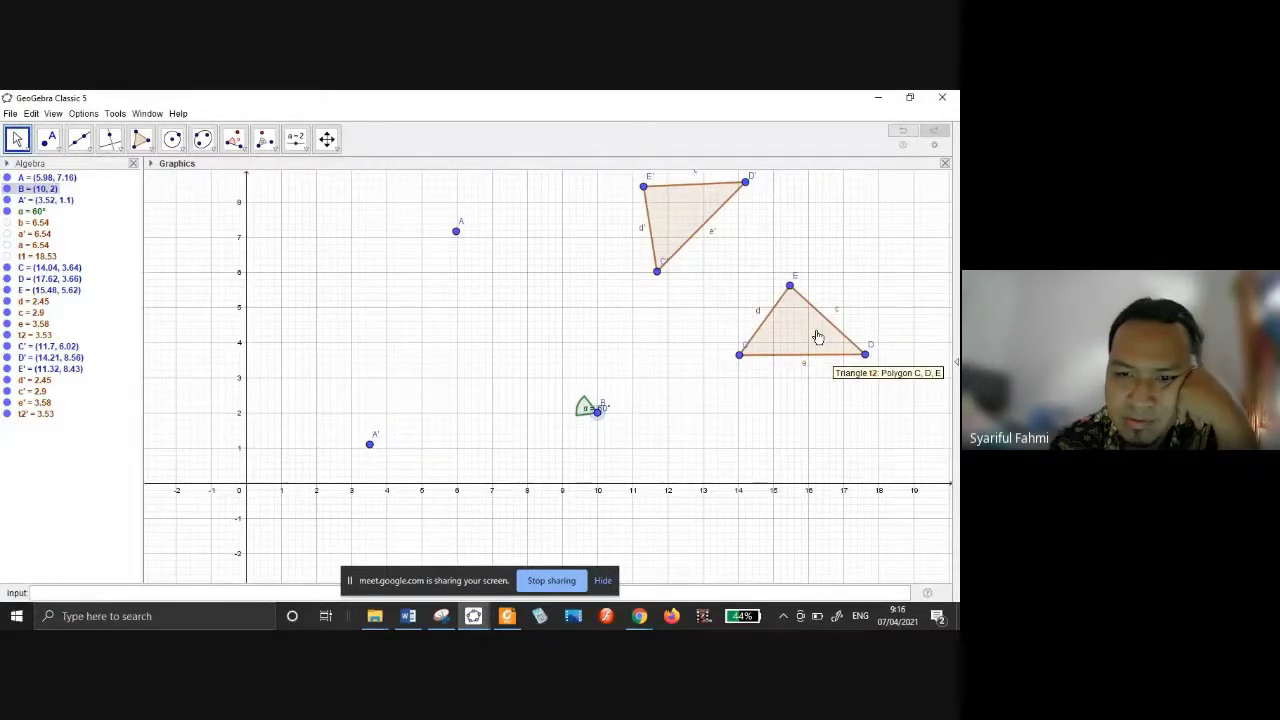
{"action": "left_click_drag", "start_coordinate": [818, 337], "coordinate": [753, 292]}
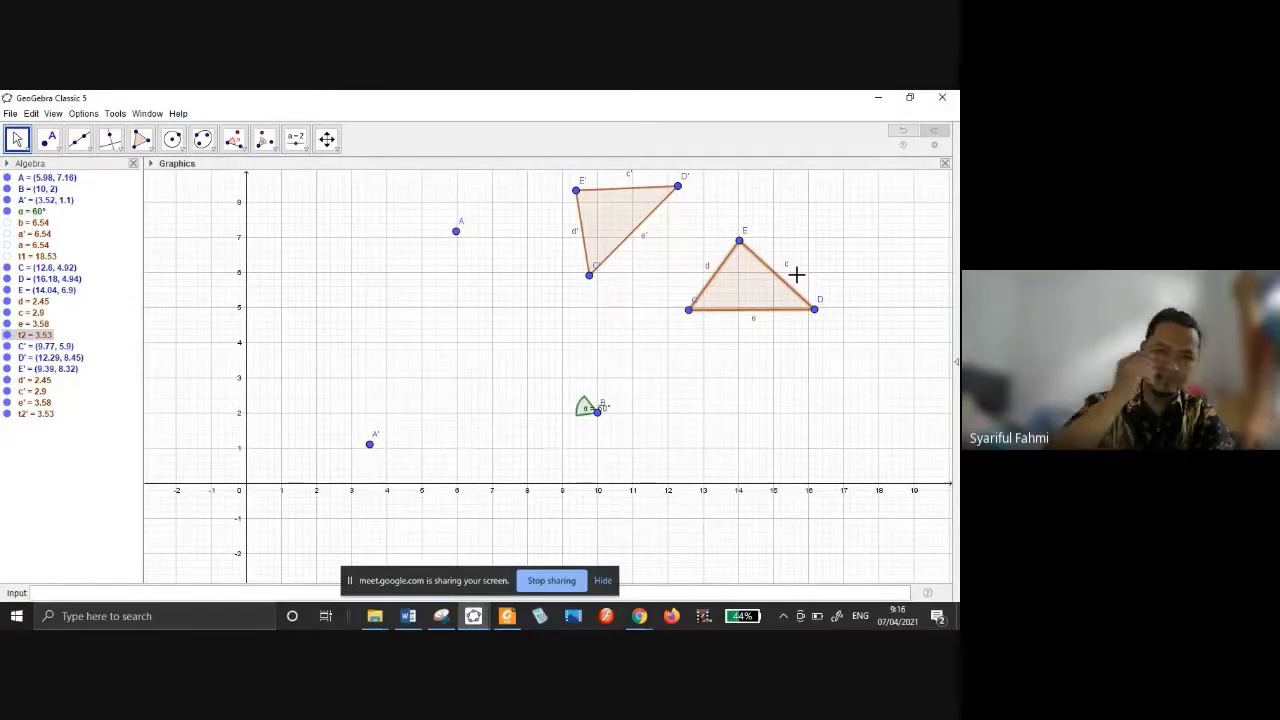
{"action": "left_click", "coordinate": [641, 619]}
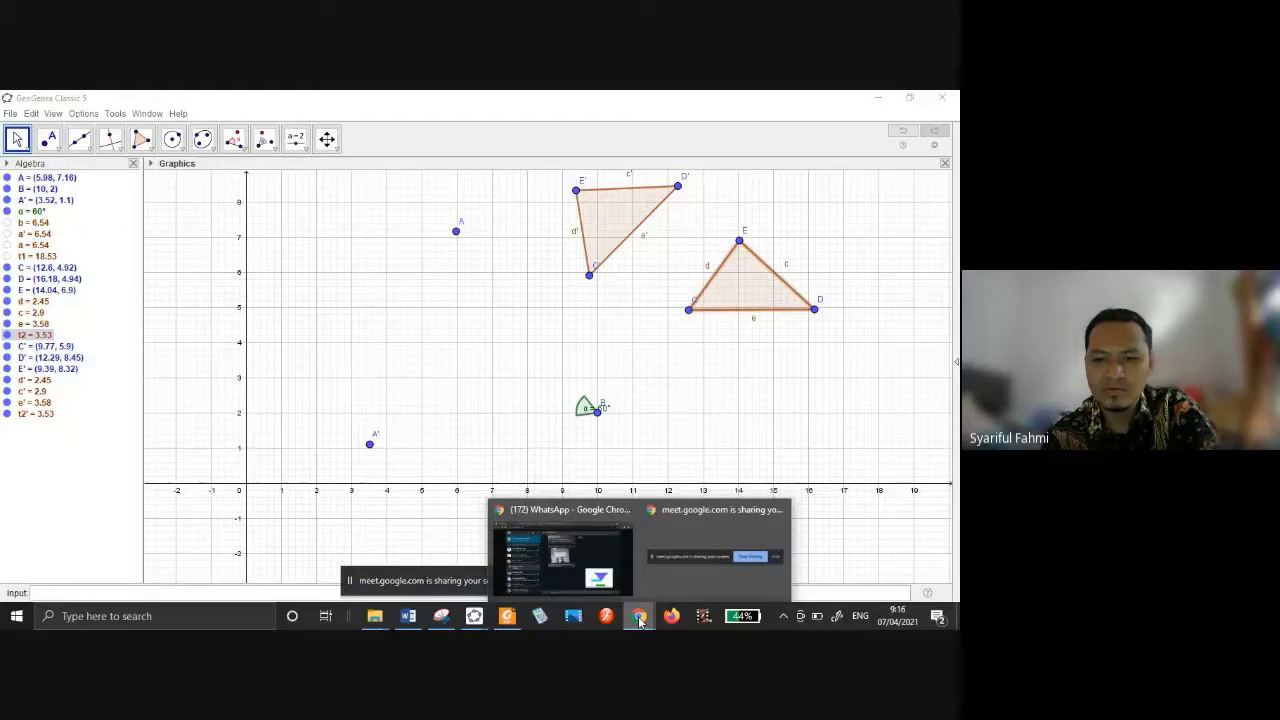
{"action": "left_click", "coordinate": [642, 412]}
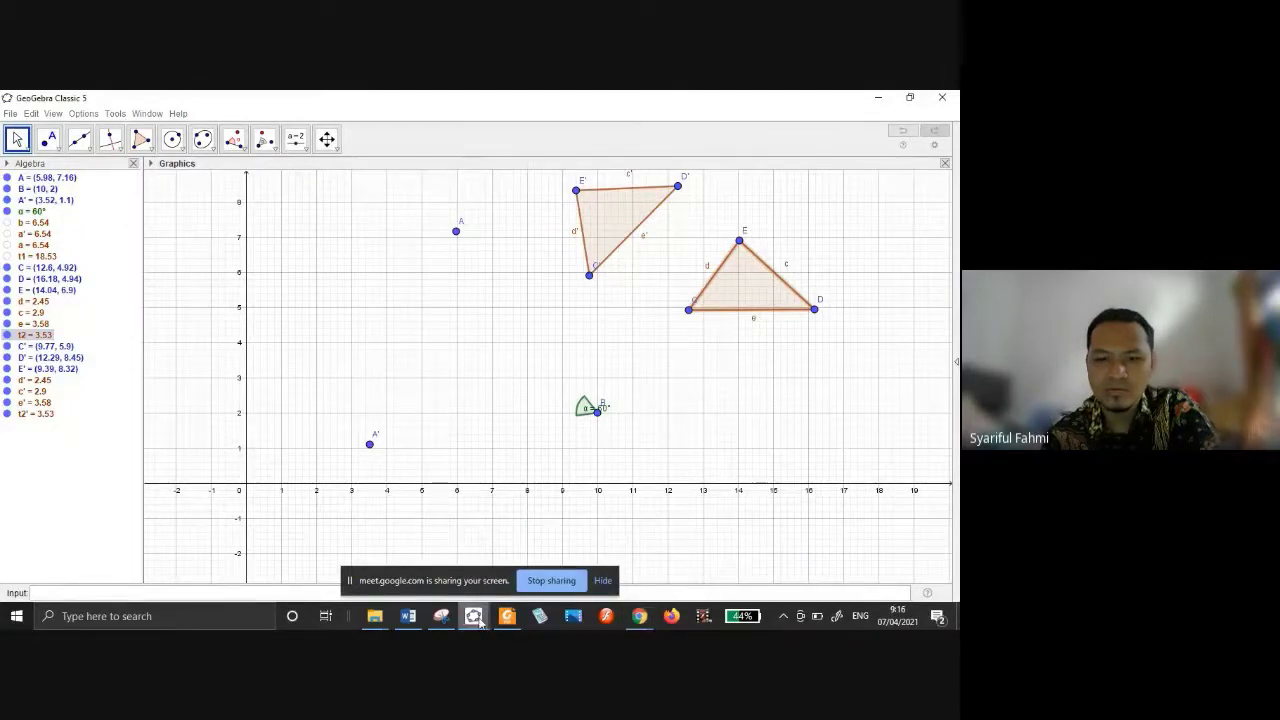
{"action": "mouse_move", "coordinate": [473, 616]}
{"action": "left_click", "coordinate": [400, 545]}
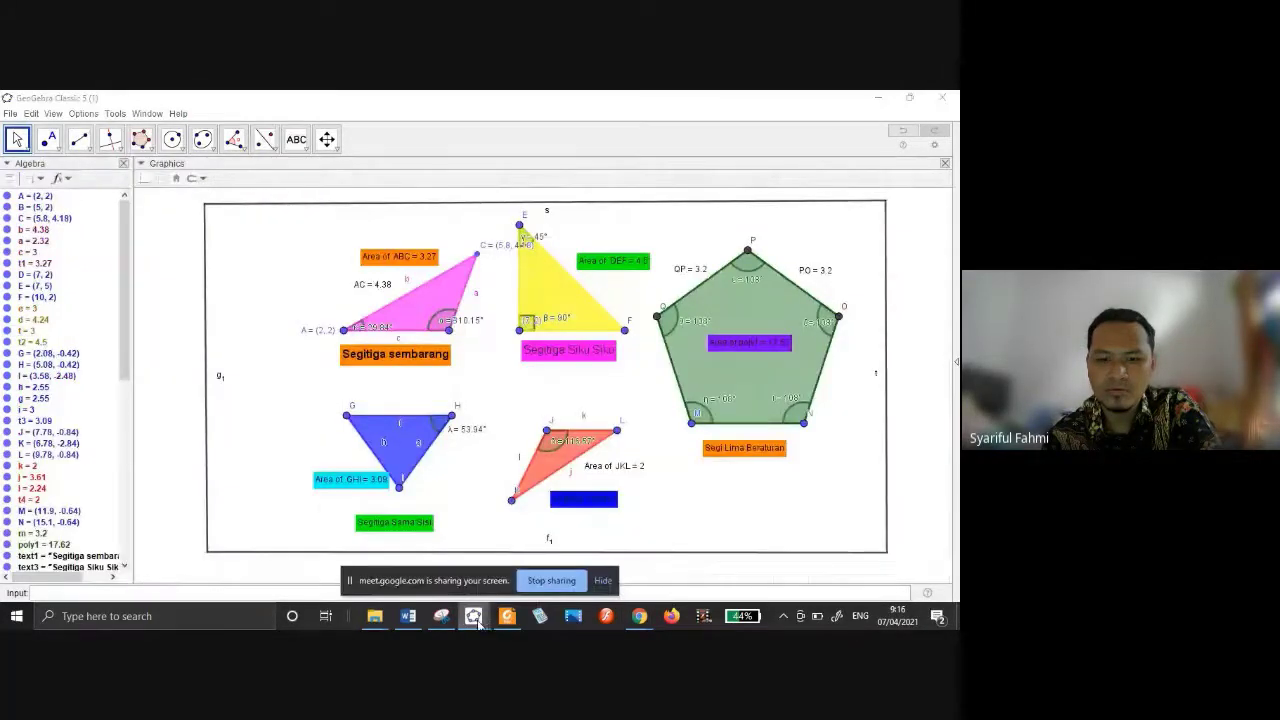
{"action": "left_click", "coordinate": [555, 560]}
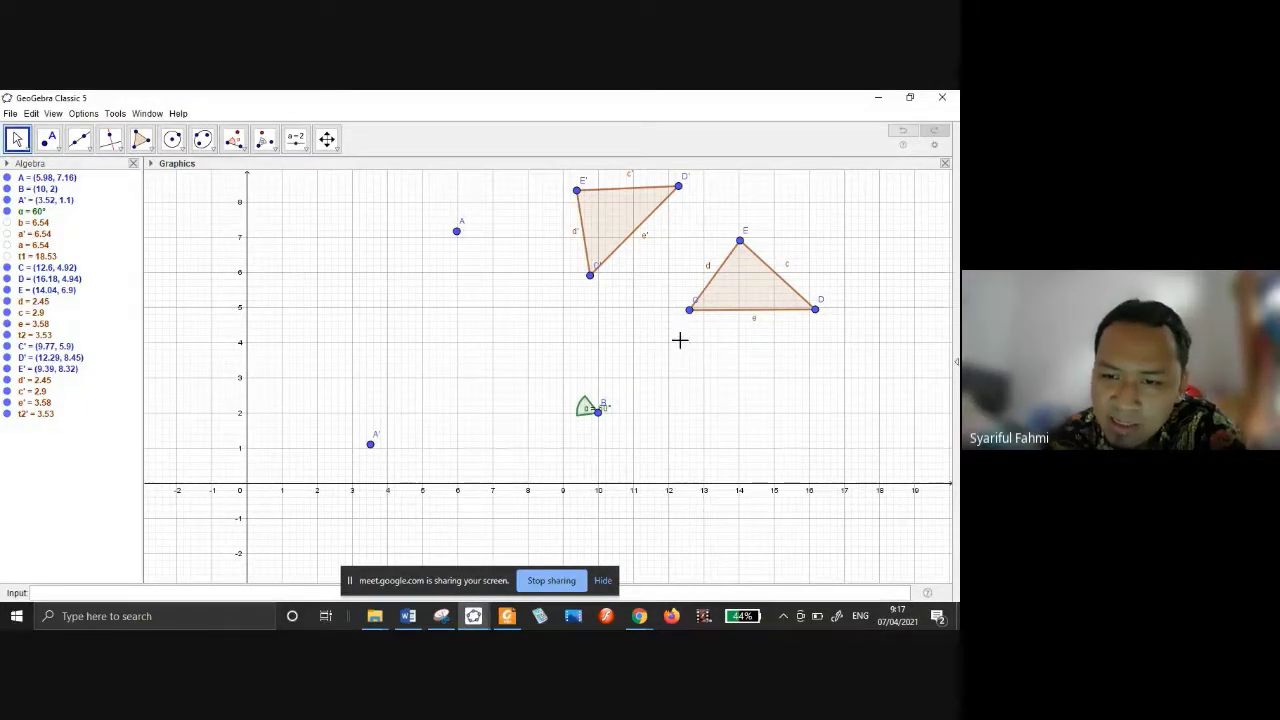
Turn on the construction-step Navigation Bar for the Graphics view.
{"action": "right_click", "coordinate": [681, 341]}
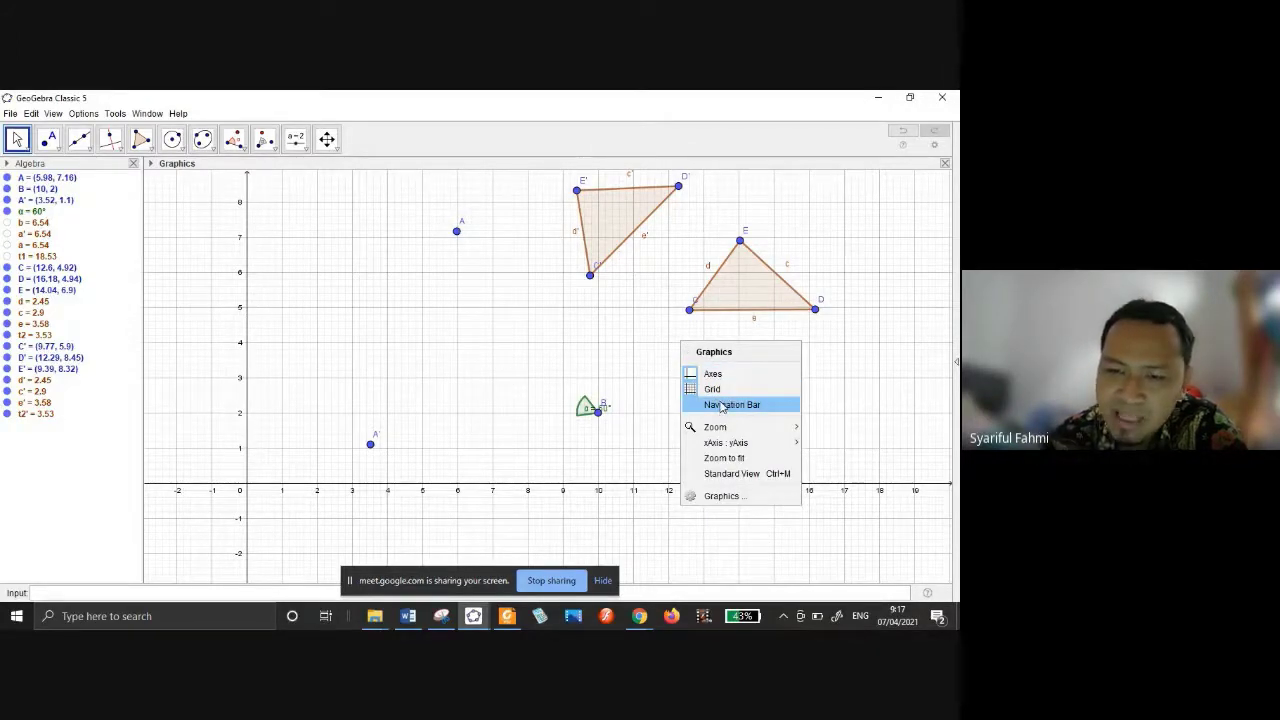
{"action": "left_click", "coordinate": [743, 408]}
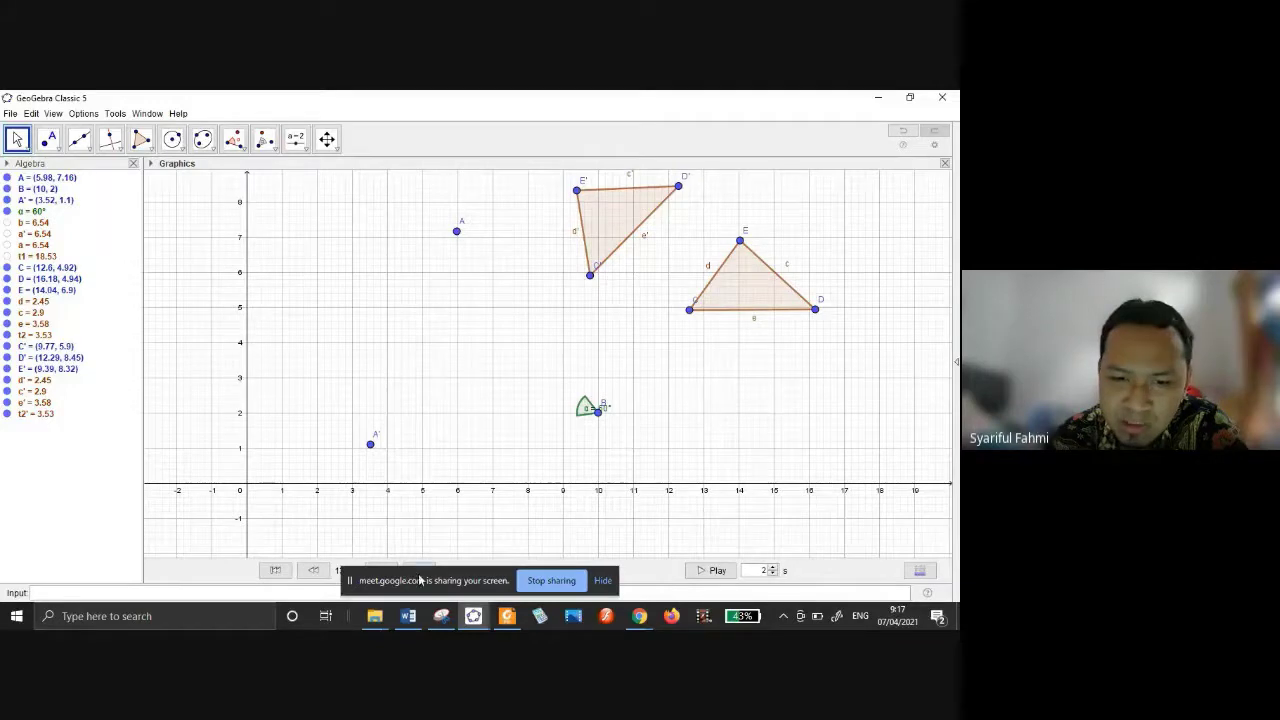
{"action": "left_click_drag", "start_coordinate": [420, 580], "coordinate": [755, 369]}
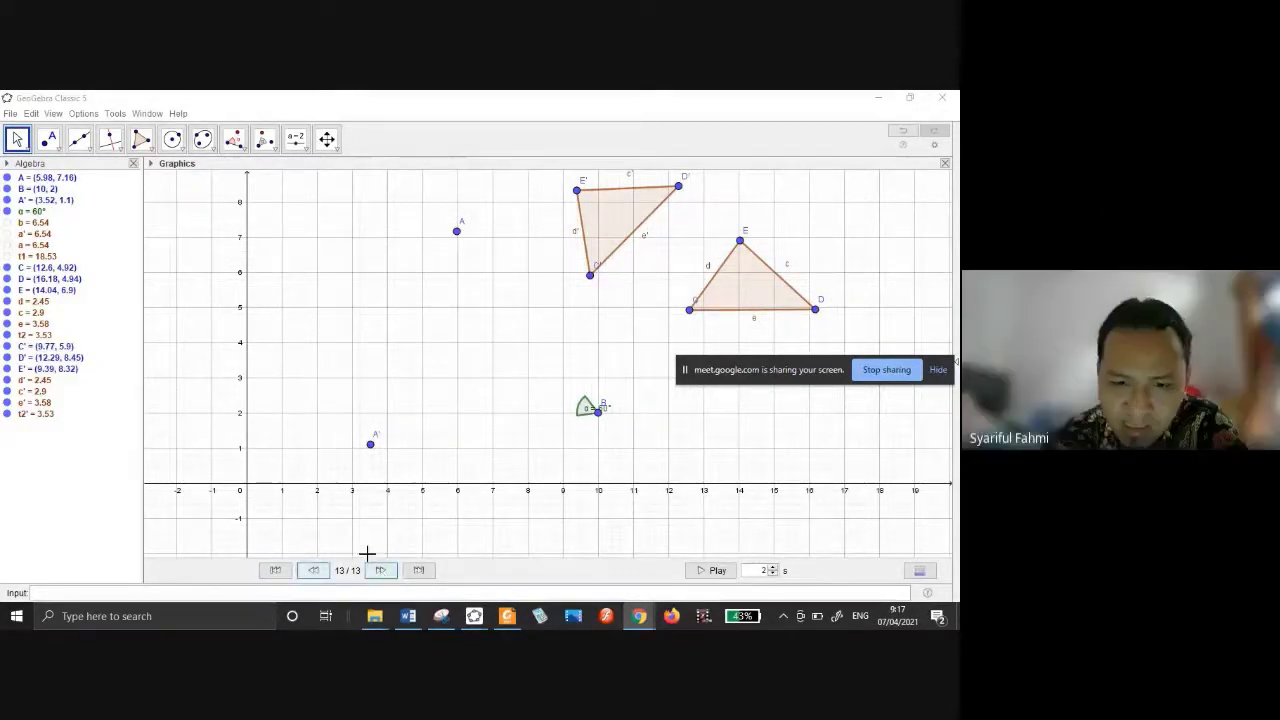
Replay the construction from step 1 to 13/13, through B, A', the angle and both triangles.
{"action": "left_click", "coordinate": [277, 570]}
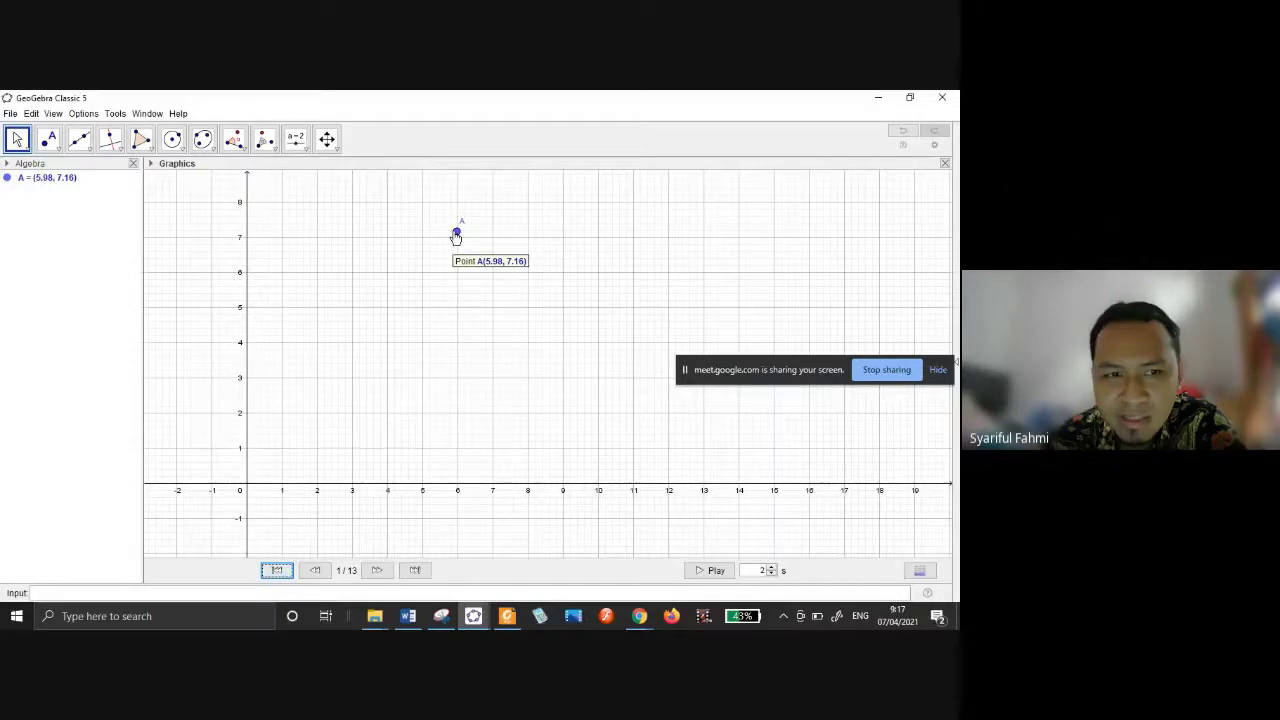
{"action": "left_click", "coordinate": [377, 571]}
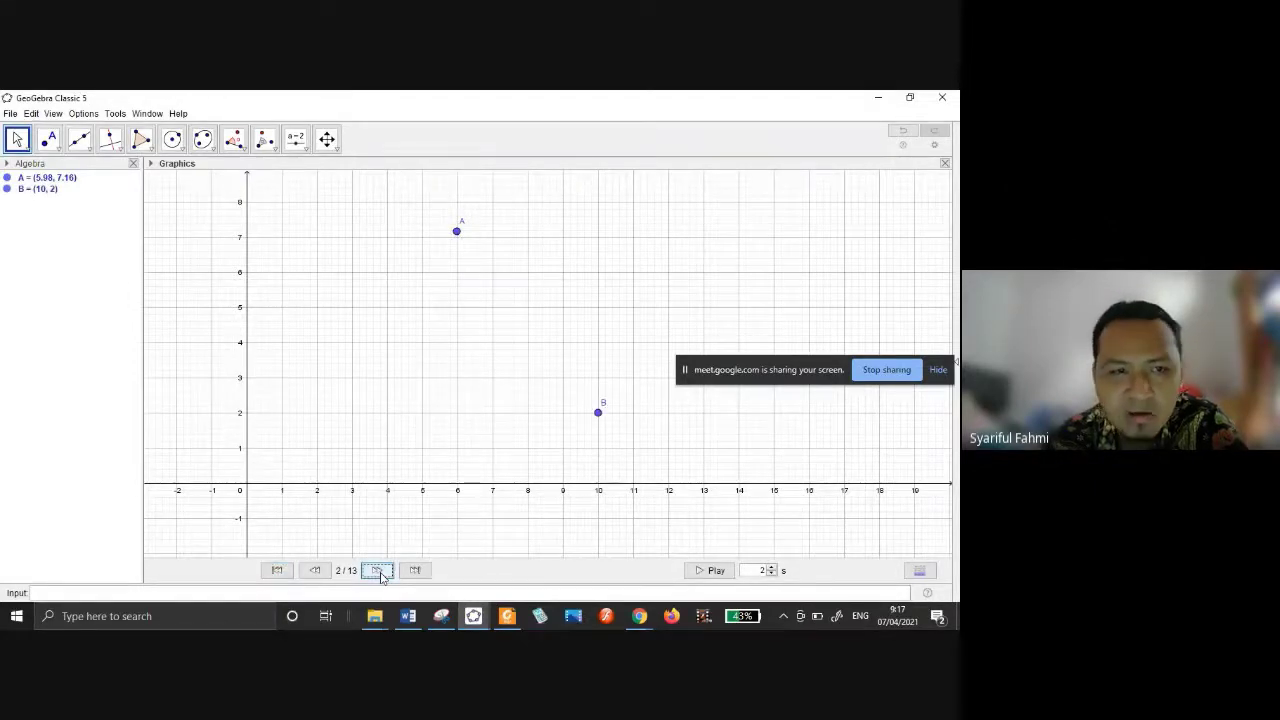
{"action": "left_click", "coordinate": [380, 574]}
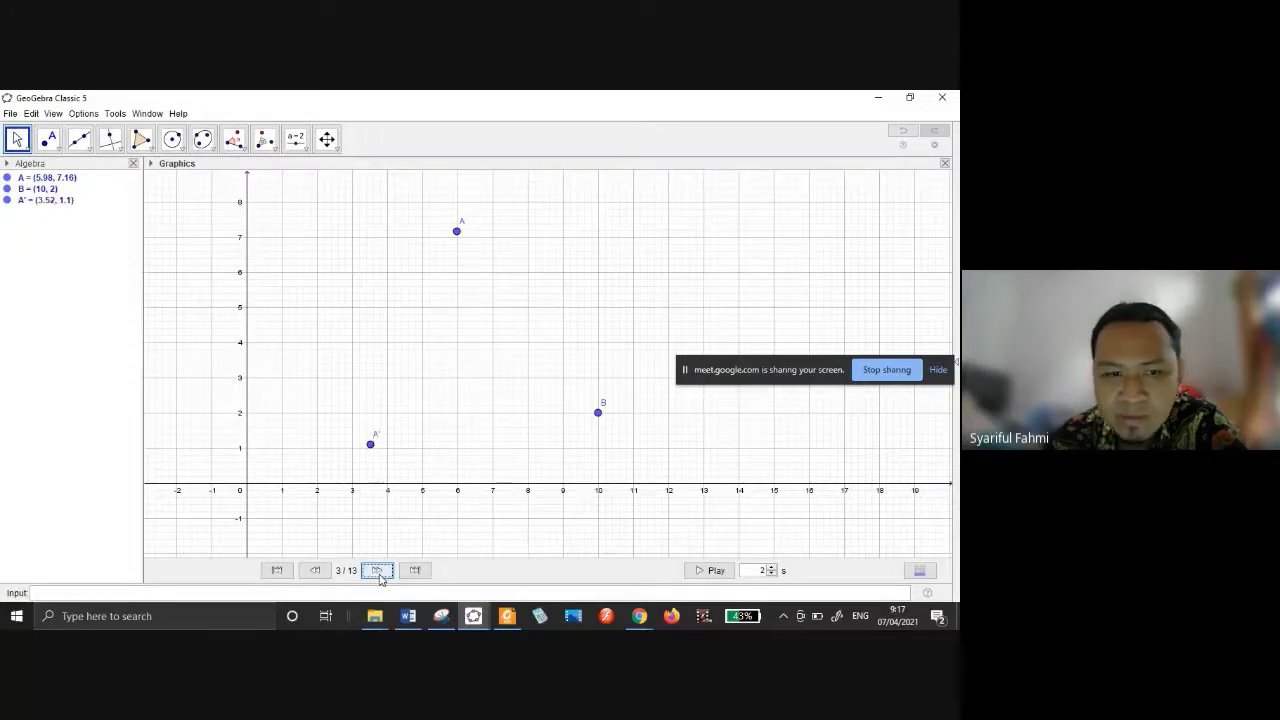
{"action": "left_click", "coordinate": [382, 572]}
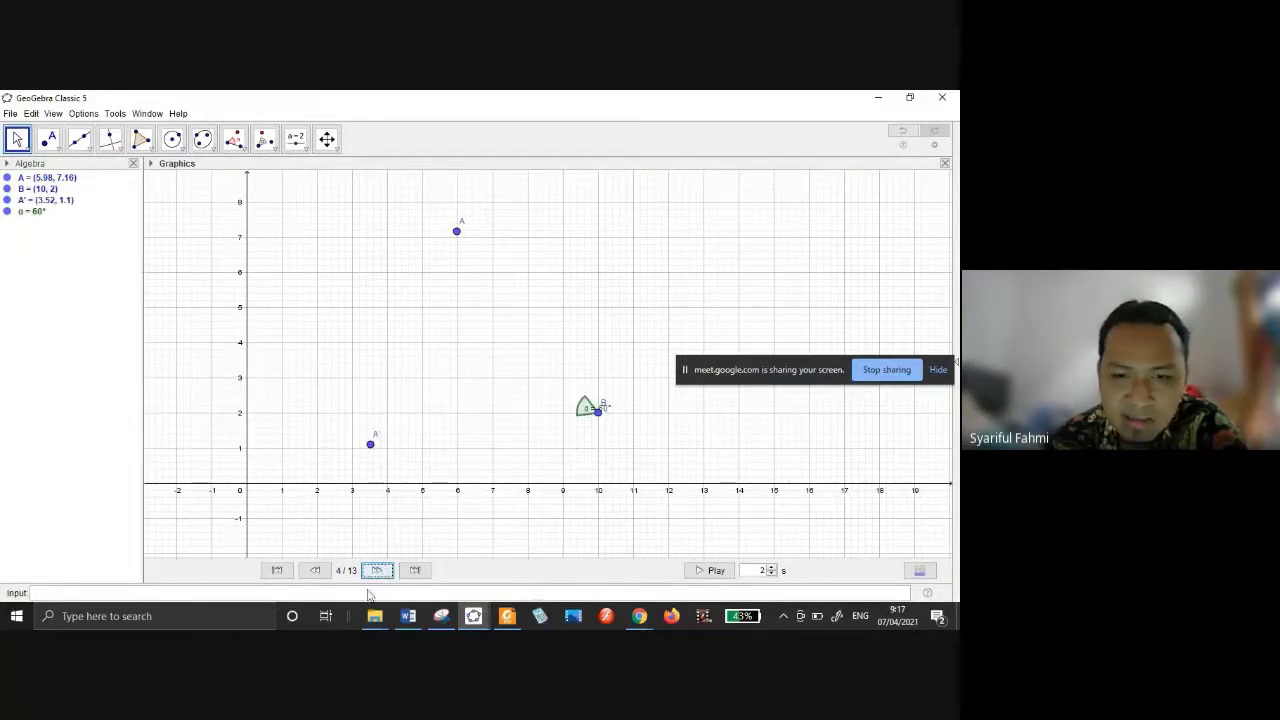
{"action": "left_click", "coordinate": [380, 572]}
{"action": "left_click", "coordinate": [378, 570]}
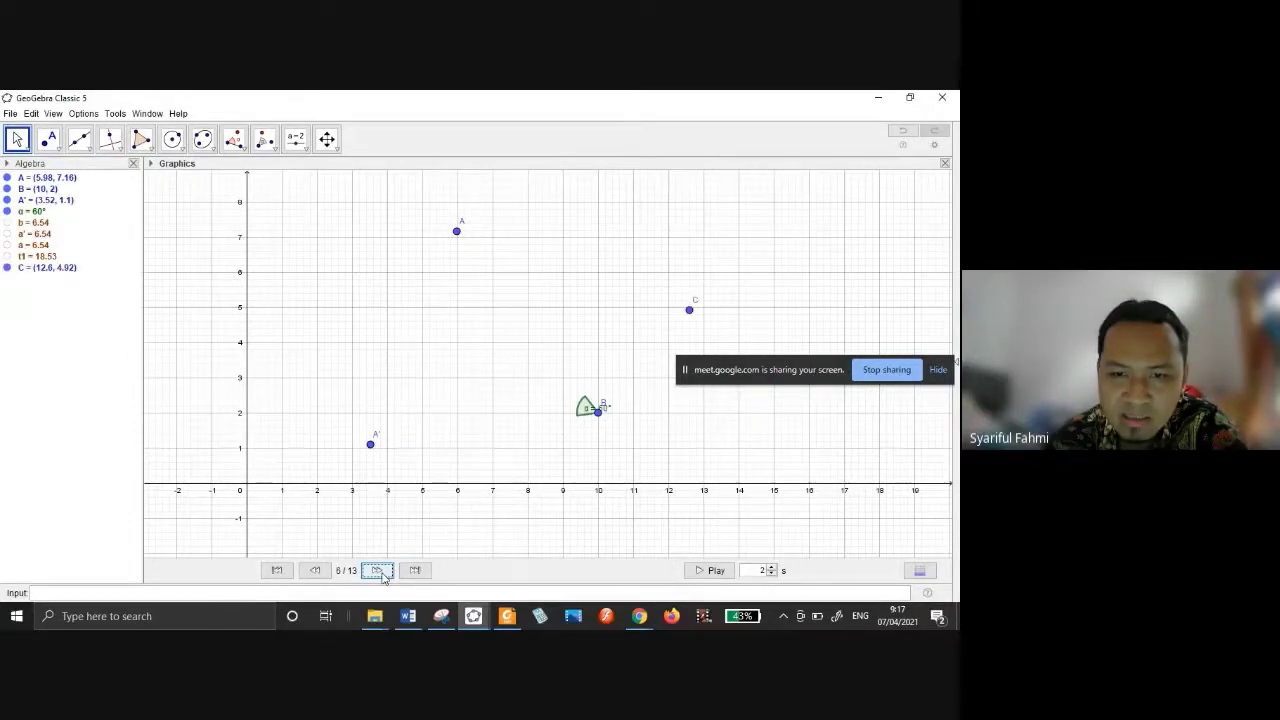
{"action": "left_click", "coordinate": [378, 570]}
{"action": "left_click", "coordinate": [378, 570]}
{"action": "left_click", "coordinate": [378, 570]}
{"action": "left_click", "coordinate": [380, 572]}
{"action": "left_click", "coordinate": [380, 572]}
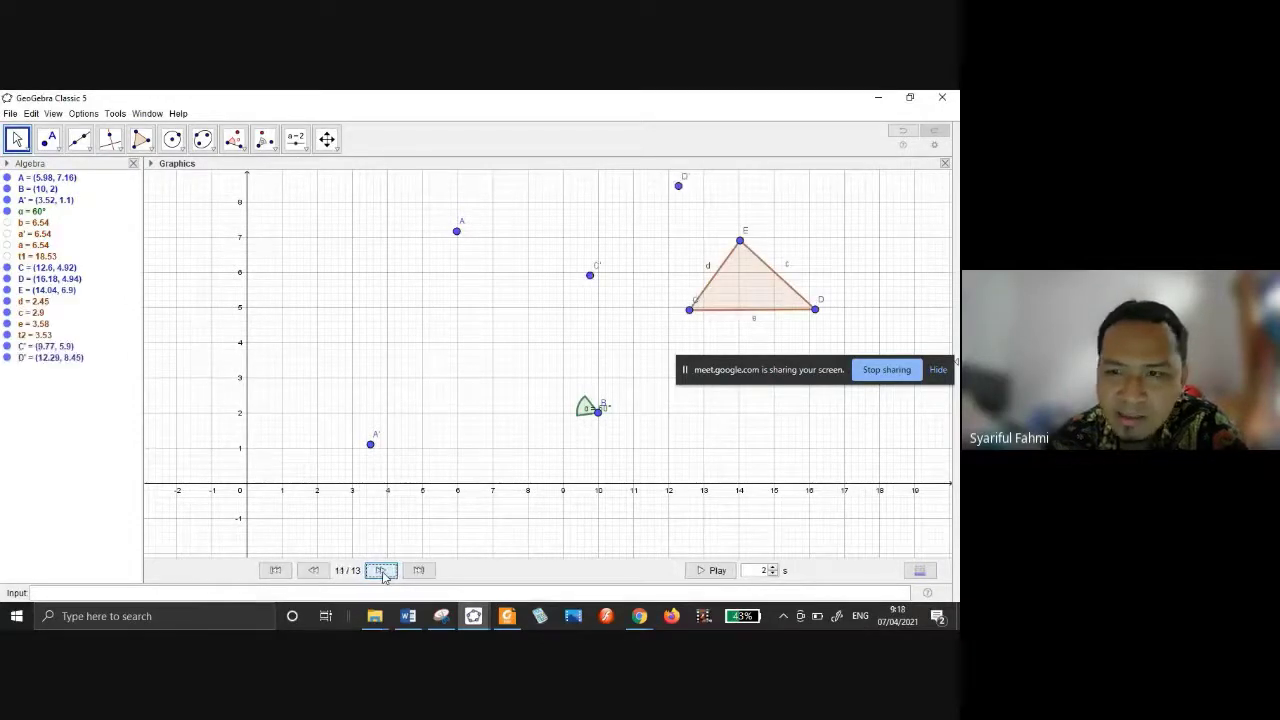
{"action": "left_click", "coordinate": [380, 572]}
{"action": "left_click", "coordinate": [380, 572]}
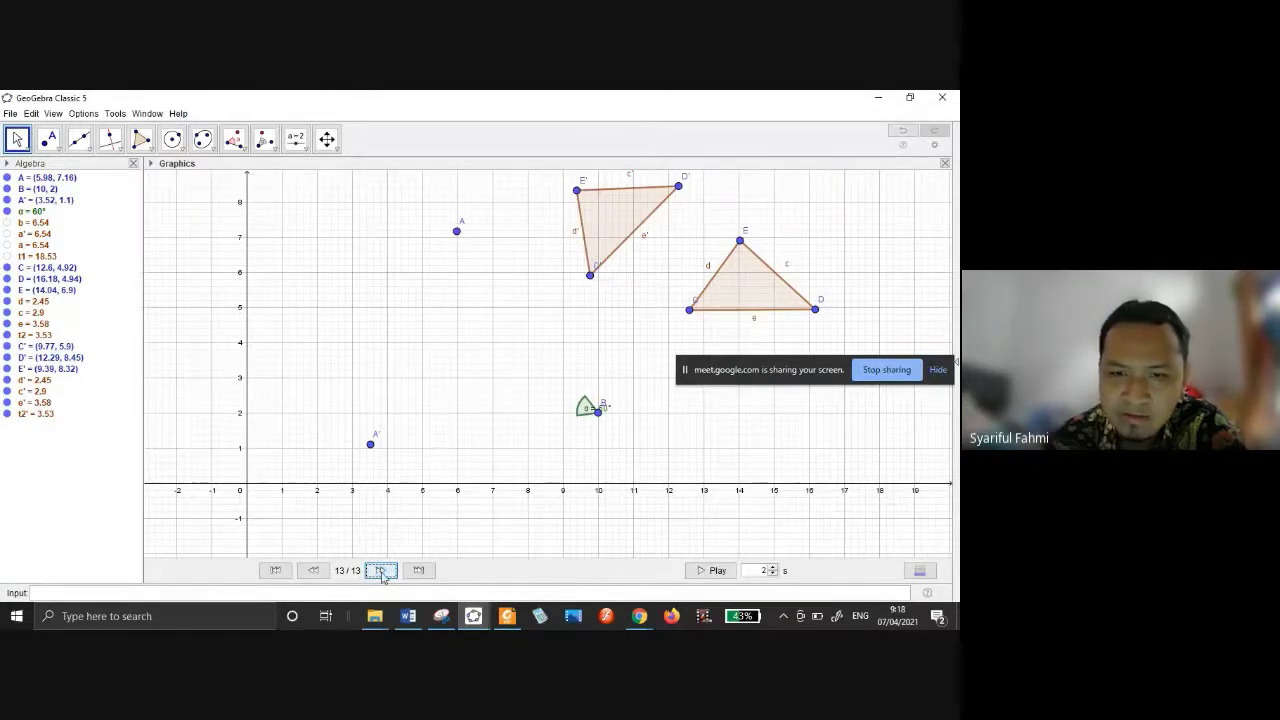
{"action": "left_click", "coordinate": [478, 619]}
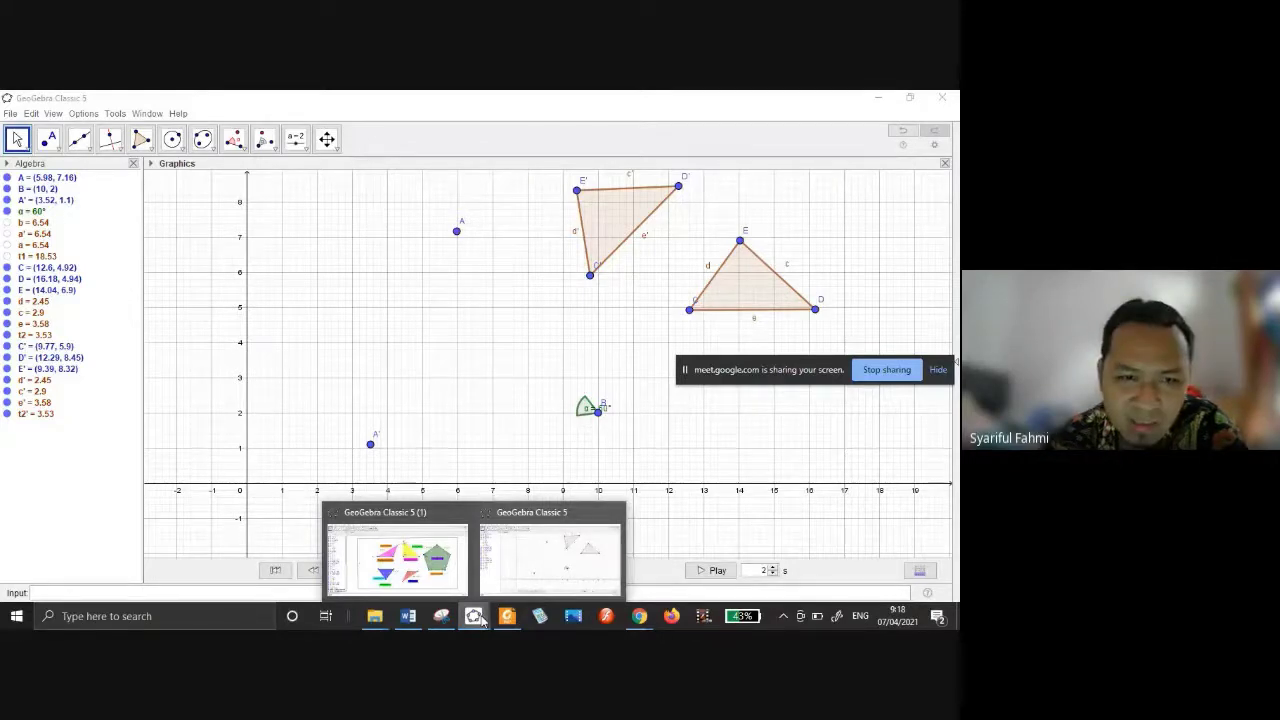
Switch to the coloured-shapes file and show its Navigation Bar.
{"action": "left_click", "coordinate": [397, 560]}
{"action": "right_click", "coordinate": [235, 265]}
{"action": "left_click", "coordinate": [286, 325]}
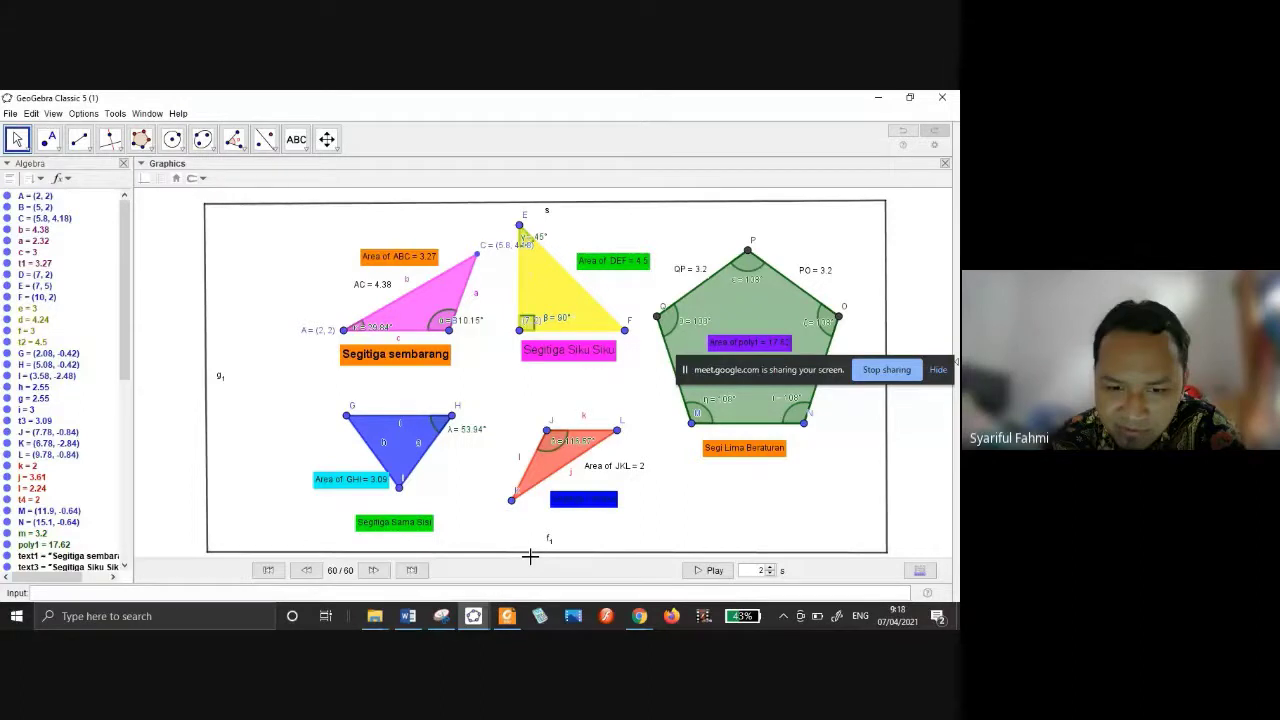
Step from step 1 through the triangles, pentagon, angle marks and area labels.
{"action": "left_click", "coordinate": [269, 570]}
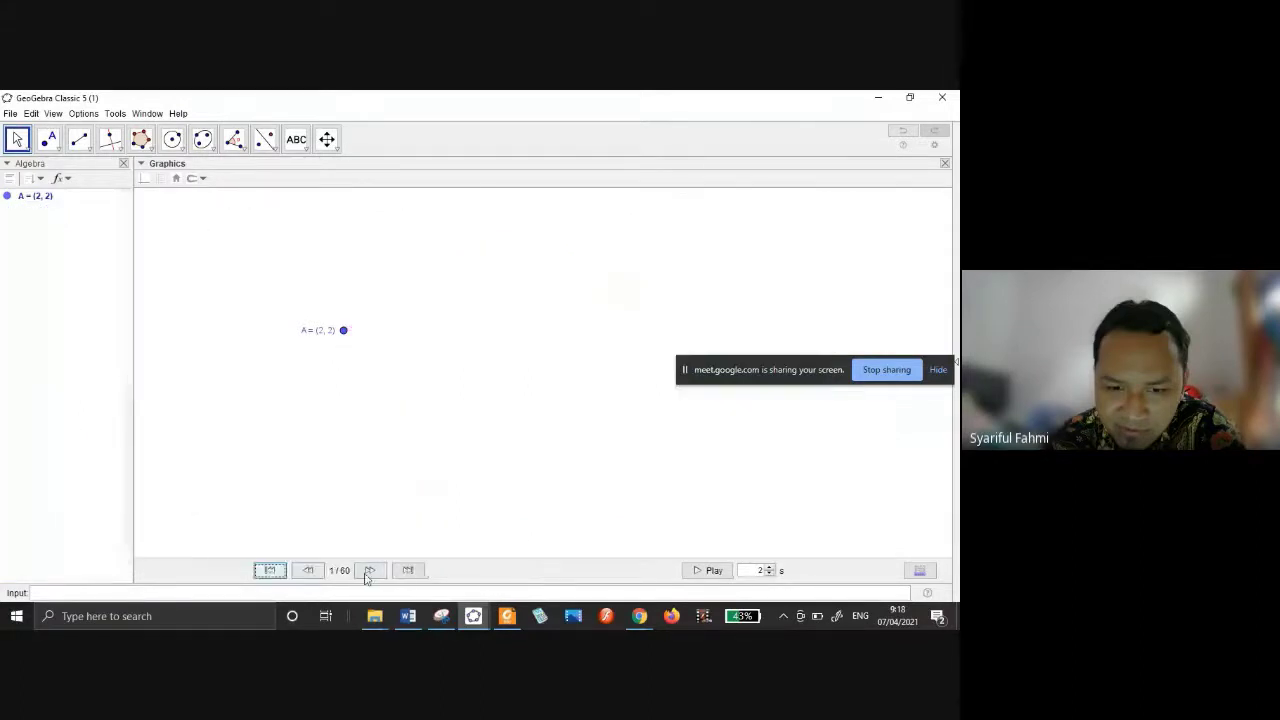
{"action": "left_click", "coordinate": [369, 570]}
{"action": "left_click", "coordinate": [369, 570]}
{"action": "left_click", "coordinate": [369, 570]}
{"action": "left_click", "coordinate": [369, 570]}
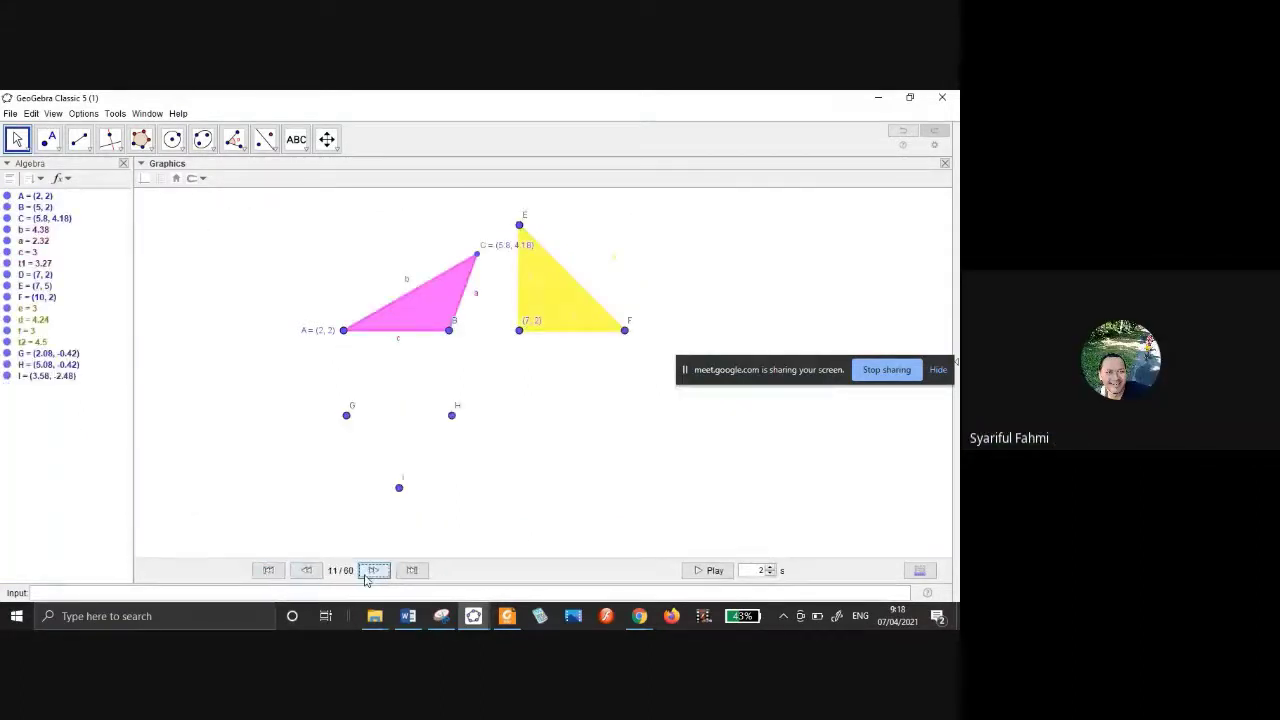
{"action": "left_click", "coordinate": [371, 570]}
{"action": "left_click", "coordinate": [368, 572]}
{"action": "left_click", "coordinate": [368, 572]}
{"action": "left_click", "coordinate": [368, 572]}
{"action": "left_click", "coordinate": [368, 572]}
{"action": "left_click", "coordinate": [368, 572]}
{"action": "left_click", "coordinate": [368, 572]}
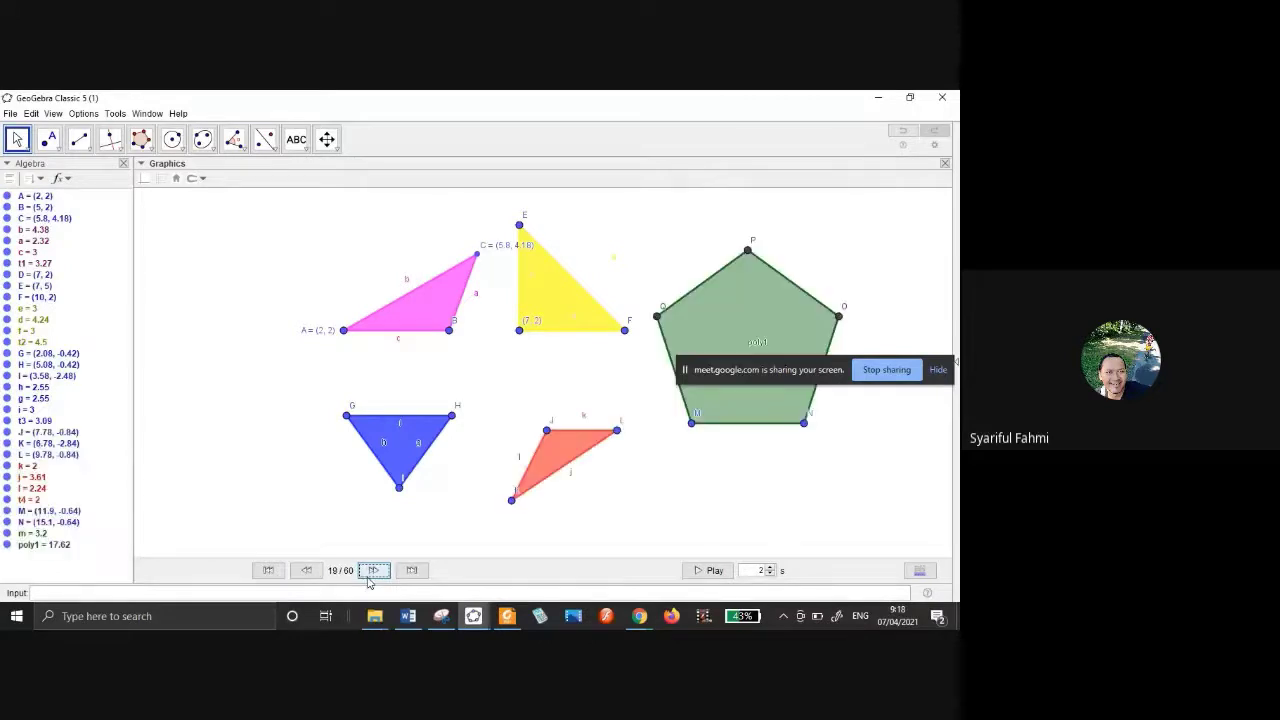
{"action": "left_click", "coordinate": [368, 576]}
{"action": "left_click", "coordinate": [368, 576]}
{"action": "left_click", "coordinate": [368, 576]}
{"action": "left_click", "coordinate": [368, 576]}
{"action": "left_click", "coordinate": [368, 576]}
{"action": "left_click", "coordinate": [368, 576]}
{"action": "left_click", "coordinate": [368, 576]}
{"action": "left_click", "coordinate": [368, 576]}
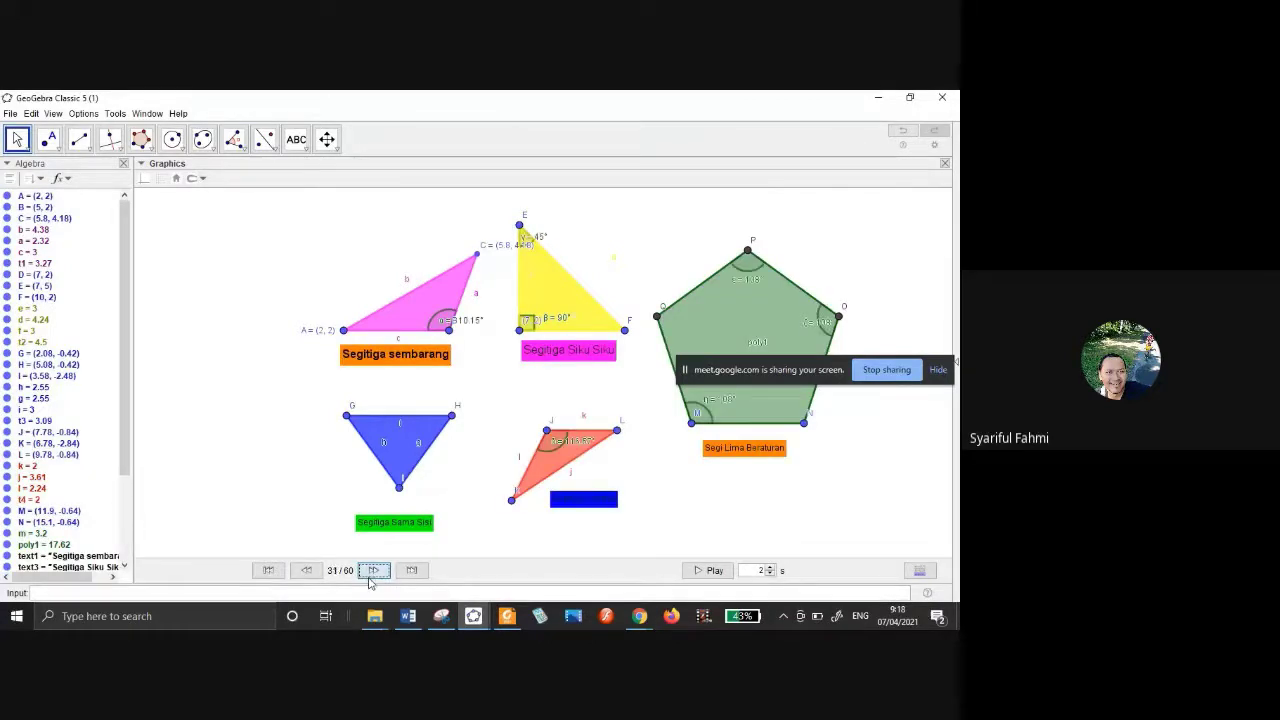
{"action": "left_click", "coordinate": [370, 572]}
{"action": "left_click", "coordinate": [370, 572]}
{"action": "left_click", "coordinate": [370, 572]}
{"action": "left_click", "coordinate": [370, 572]}
{"action": "left_click", "coordinate": [370, 572]}
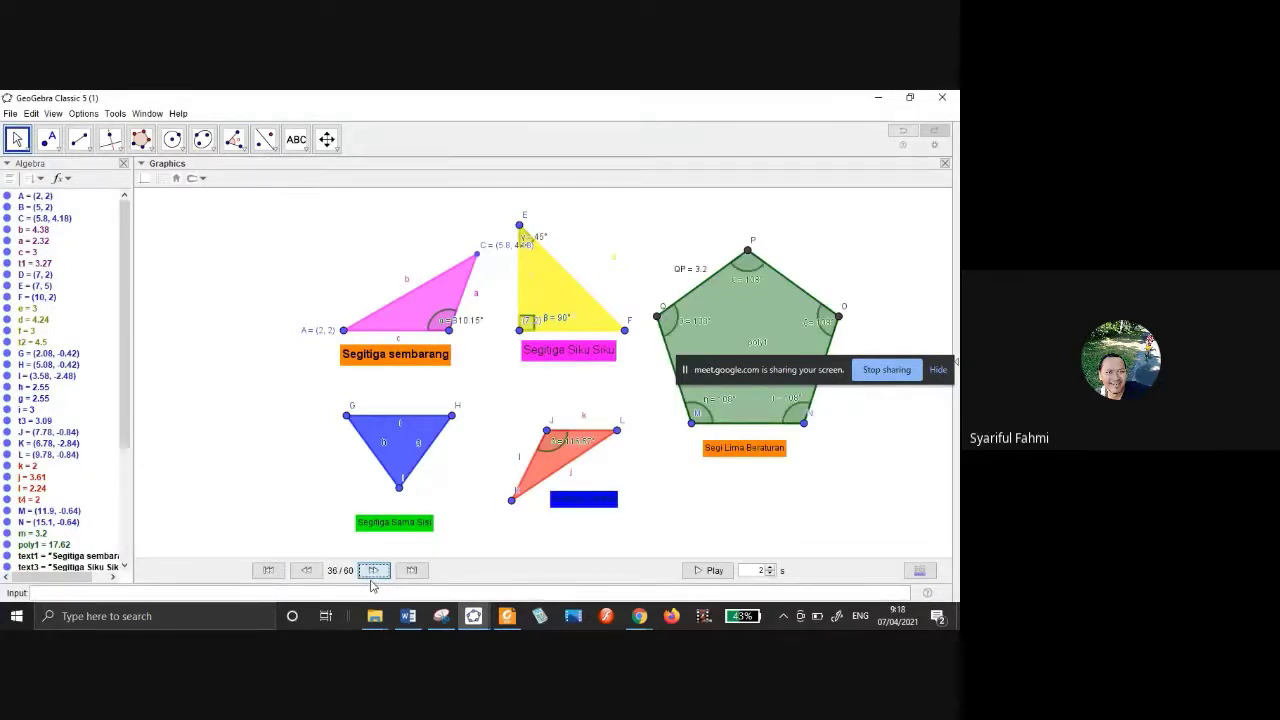
{"action": "left_click", "coordinate": [374, 571]}
{"action": "left_click", "coordinate": [374, 571]}
{"action": "left_click", "coordinate": [375, 572]}
{"action": "left_click", "coordinate": [376, 573]}
{"action": "left_click", "coordinate": [376, 572]}
{"action": "left_click", "coordinate": [376, 572]}
{"action": "left_click", "coordinate": [376, 572]}
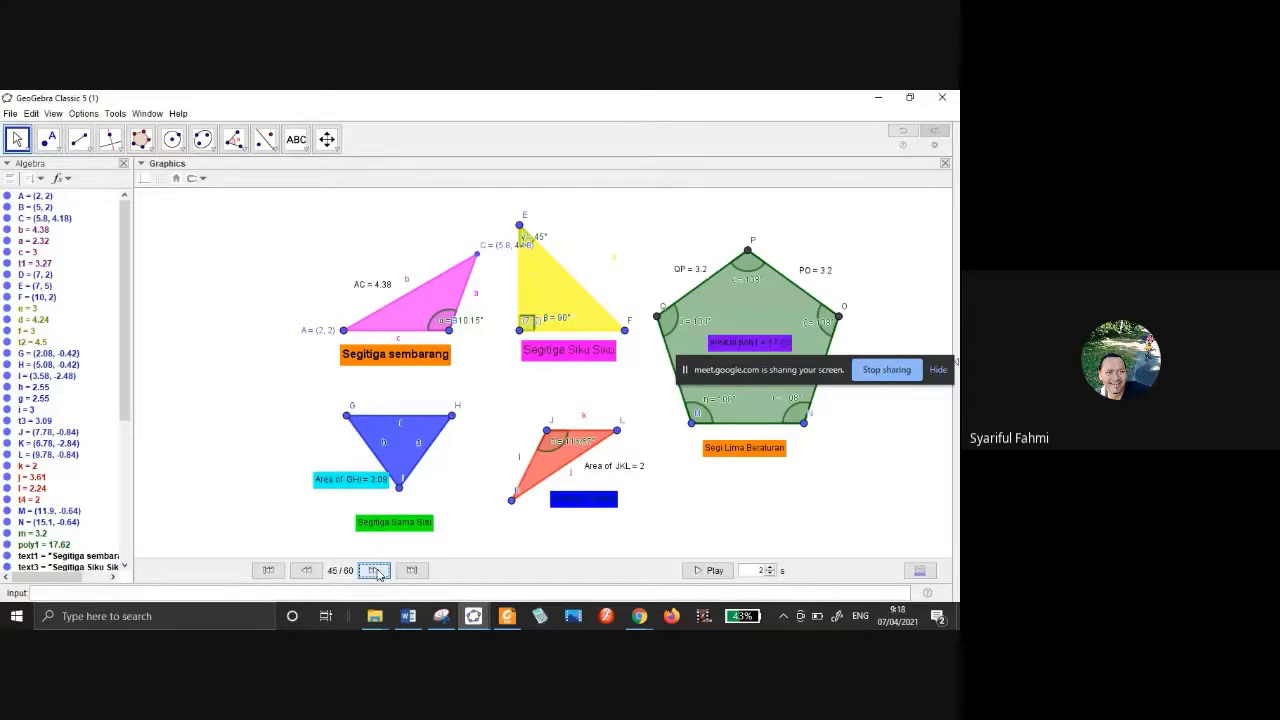
{"action": "left_click", "coordinate": [376, 572]}
{"action": "left_click", "coordinate": [376, 572]}
{"action": "left_click", "coordinate": [376, 572]}
{"action": "left_click", "coordinate": [376, 572]}
{"action": "left_click", "coordinate": [376, 572]}
{"action": "left_click", "coordinate": [376, 572]}
{"action": "left_click", "coordinate": [376, 572]}
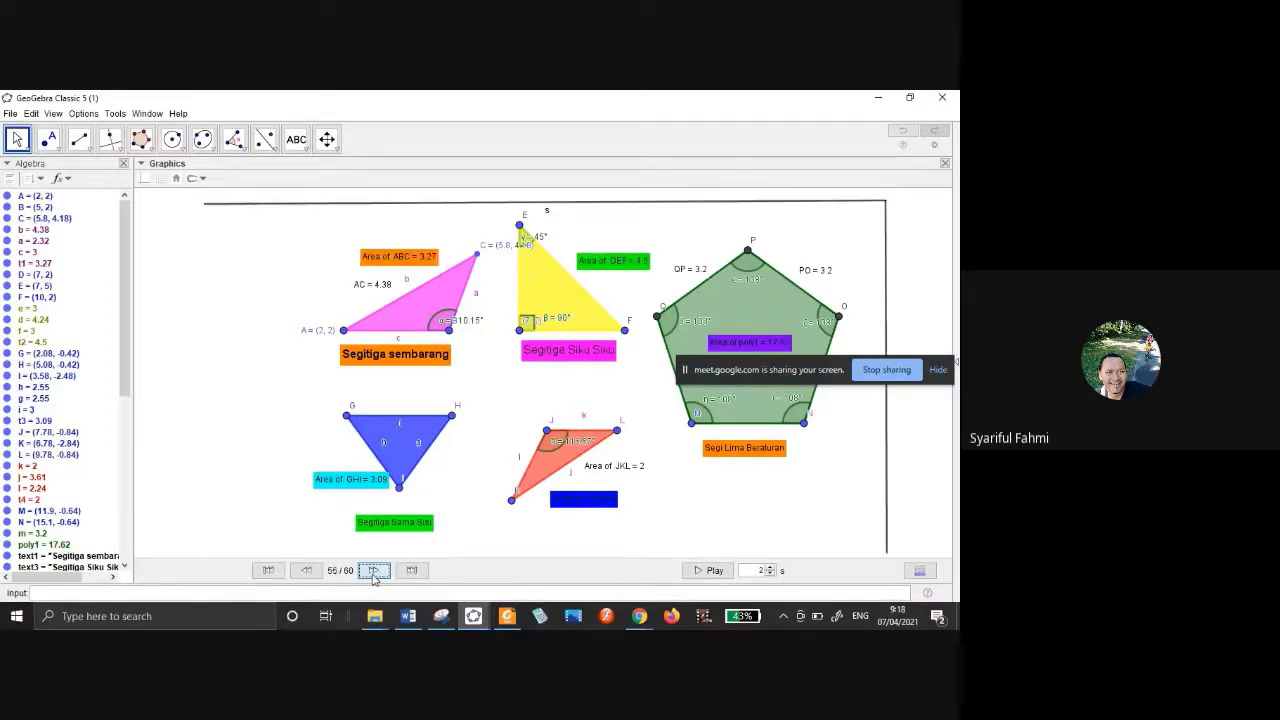
{"action": "left_click", "coordinate": [376, 572]}
{"action": "left_click", "coordinate": [376, 572]}
{"action": "left_click", "coordinate": [376, 572]}
{"action": "left_click", "coordinate": [376, 572]}
{"action": "left_click", "coordinate": [376, 572]}
{"action": "left_click", "coordinate": [376, 572]}
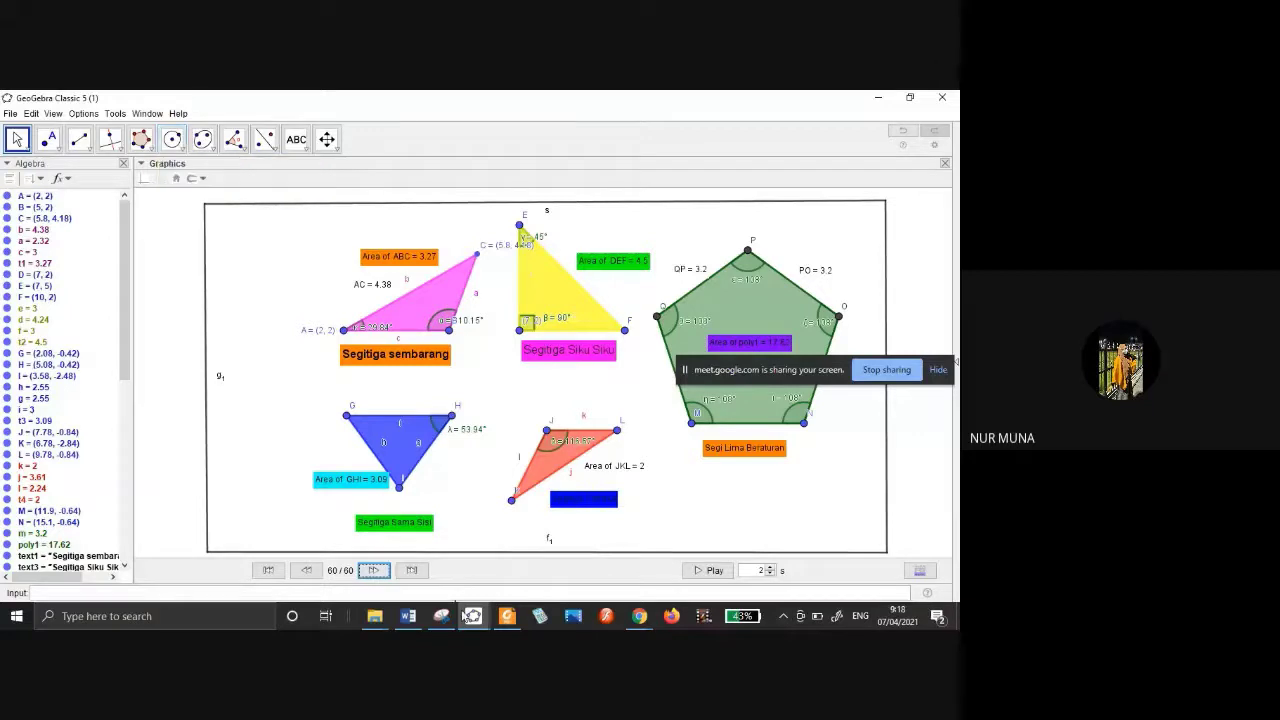
Return to the rotated-triangle construction and hide its Navigation Bar.
{"action": "left_click", "coordinate": [466, 615]}
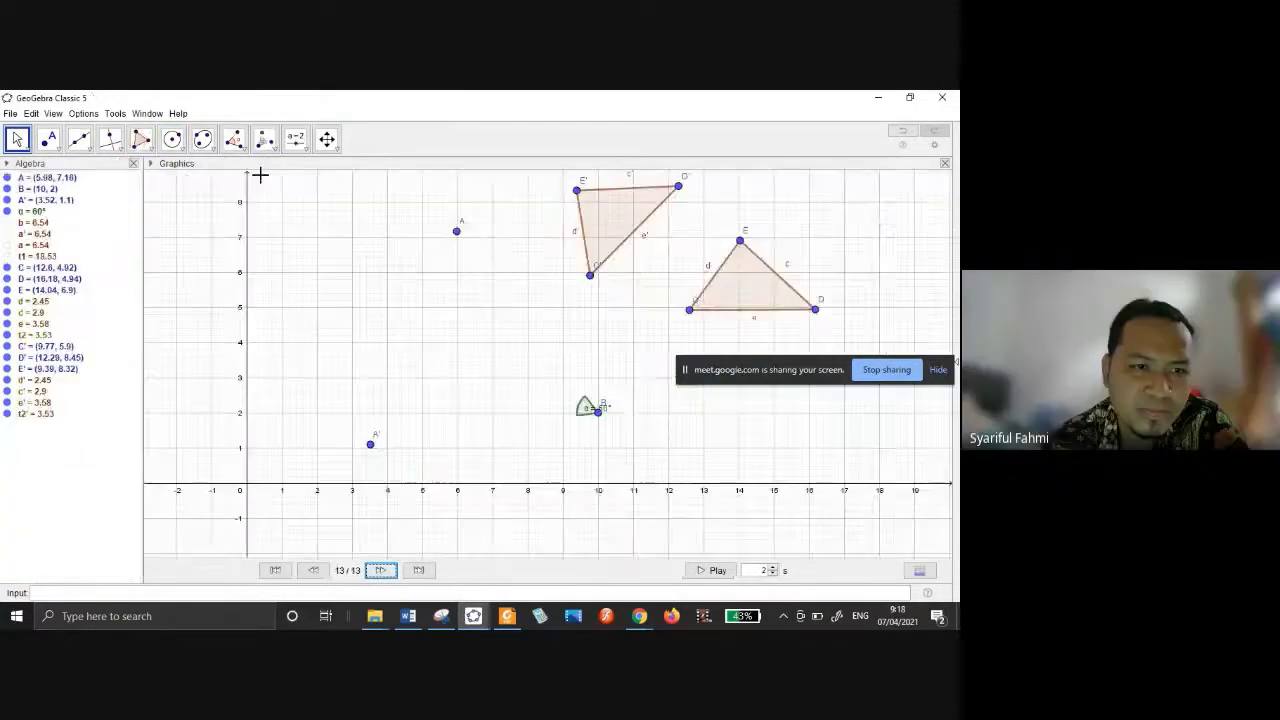
{"action": "left_click_drag", "start_coordinate": [259, 175], "coordinate": [323, 260]}
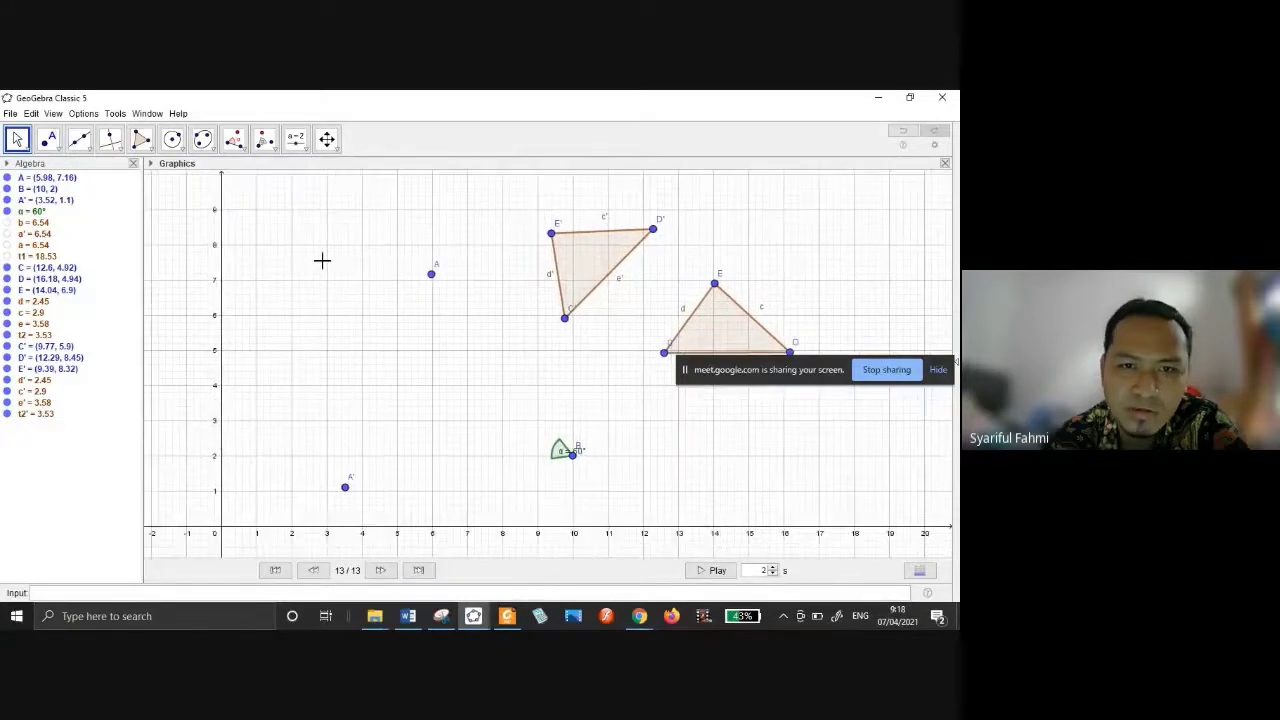
{"action": "right_click", "coordinate": [408, 366]}
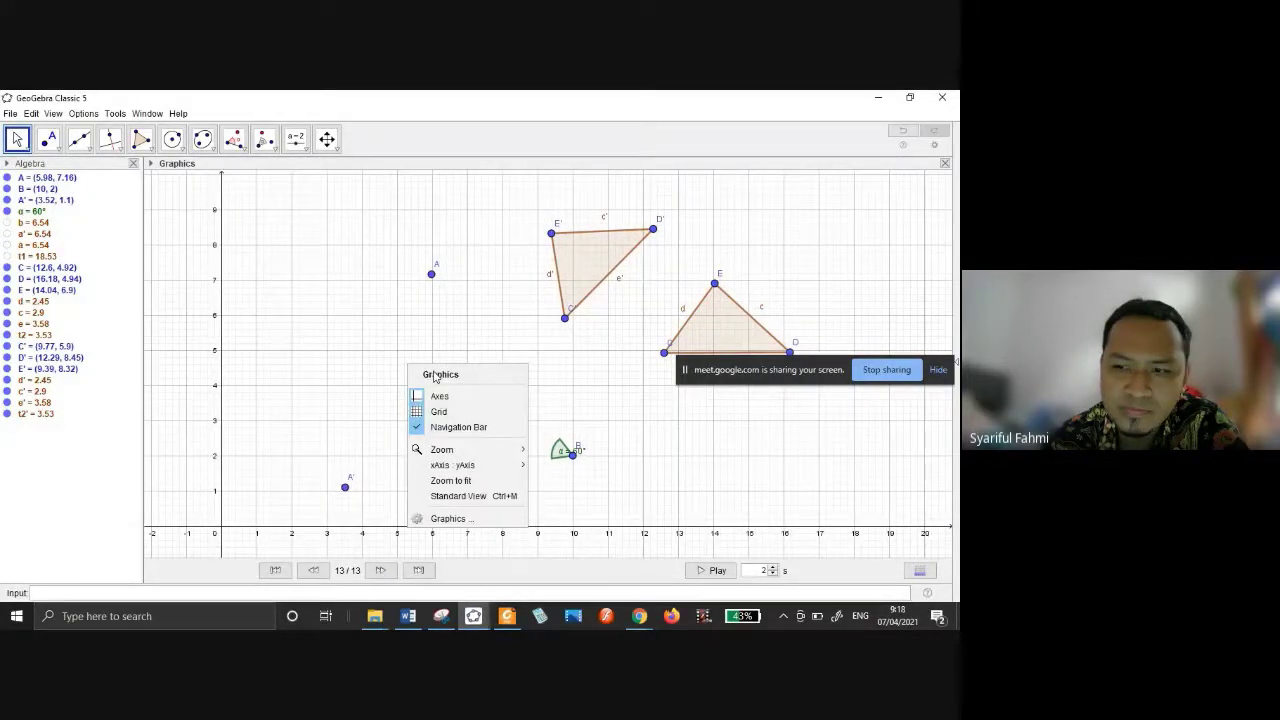
{"action": "left_click", "coordinate": [458, 427]}
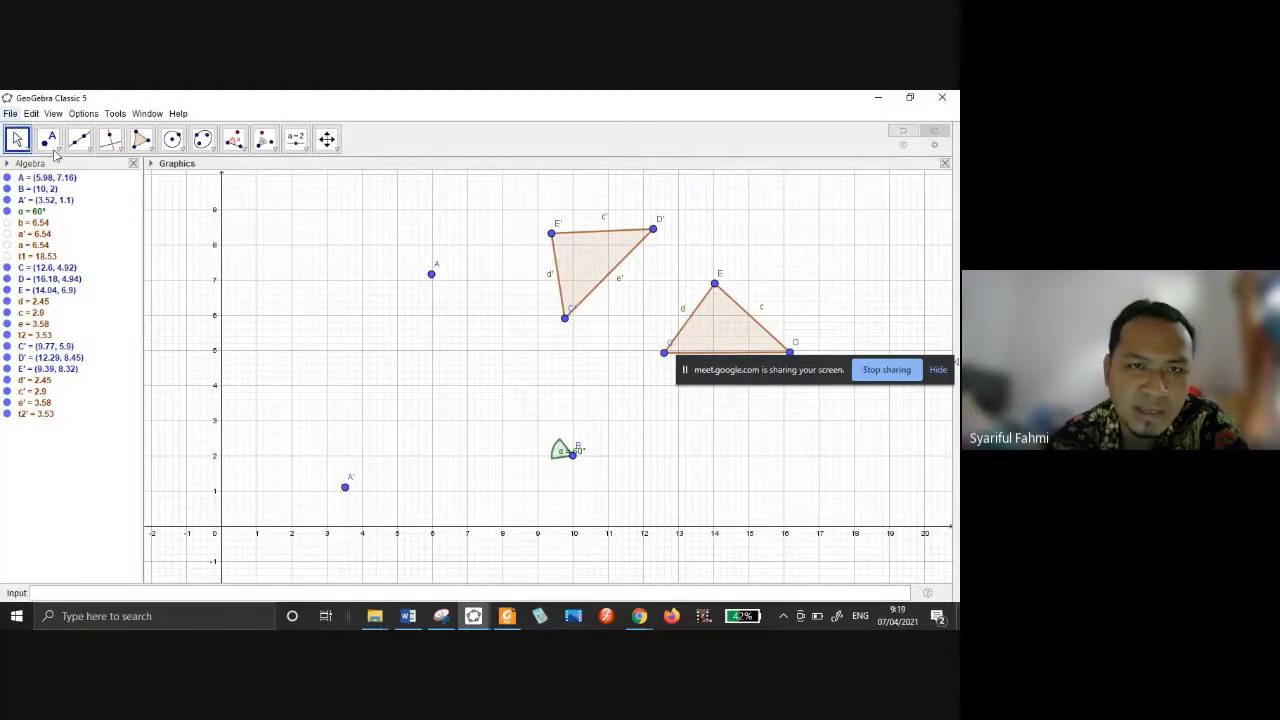
{"action": "key", "text": "alt+f"}
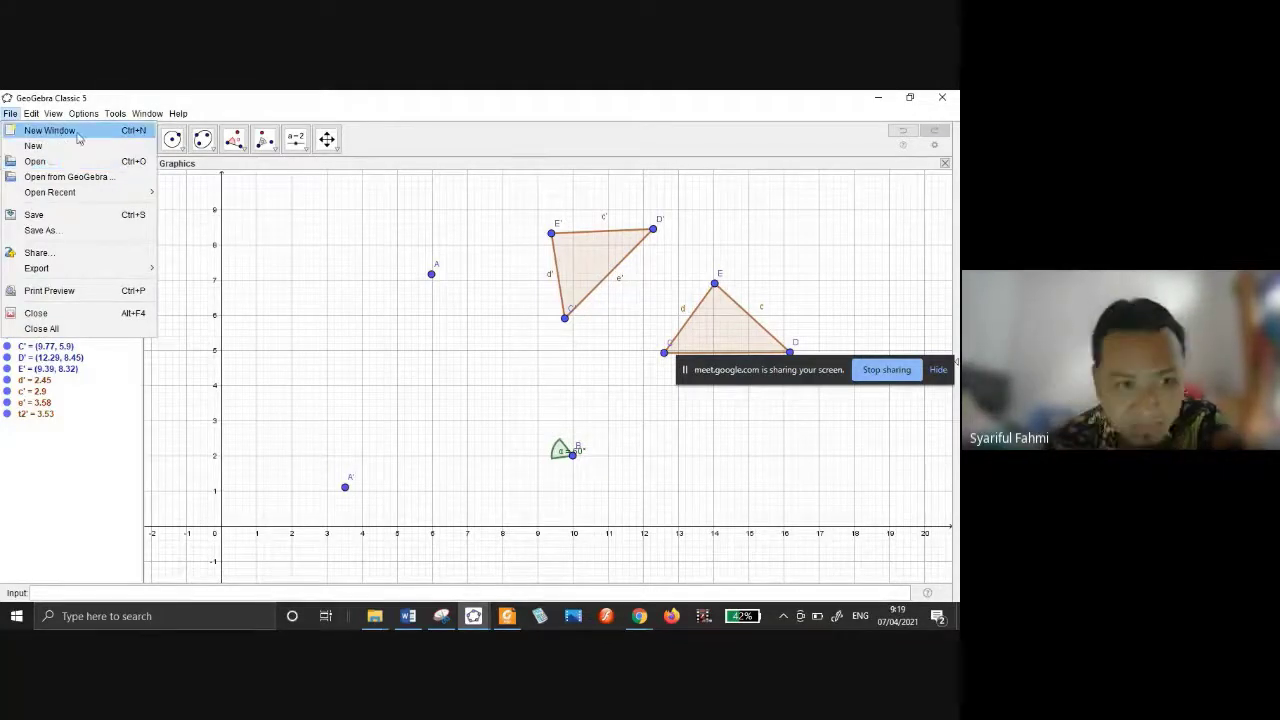
Open a new blank GeoGebra window and enlarge it to fill the screen.
{"action": "left_click", "coordinate": [17, 139]}
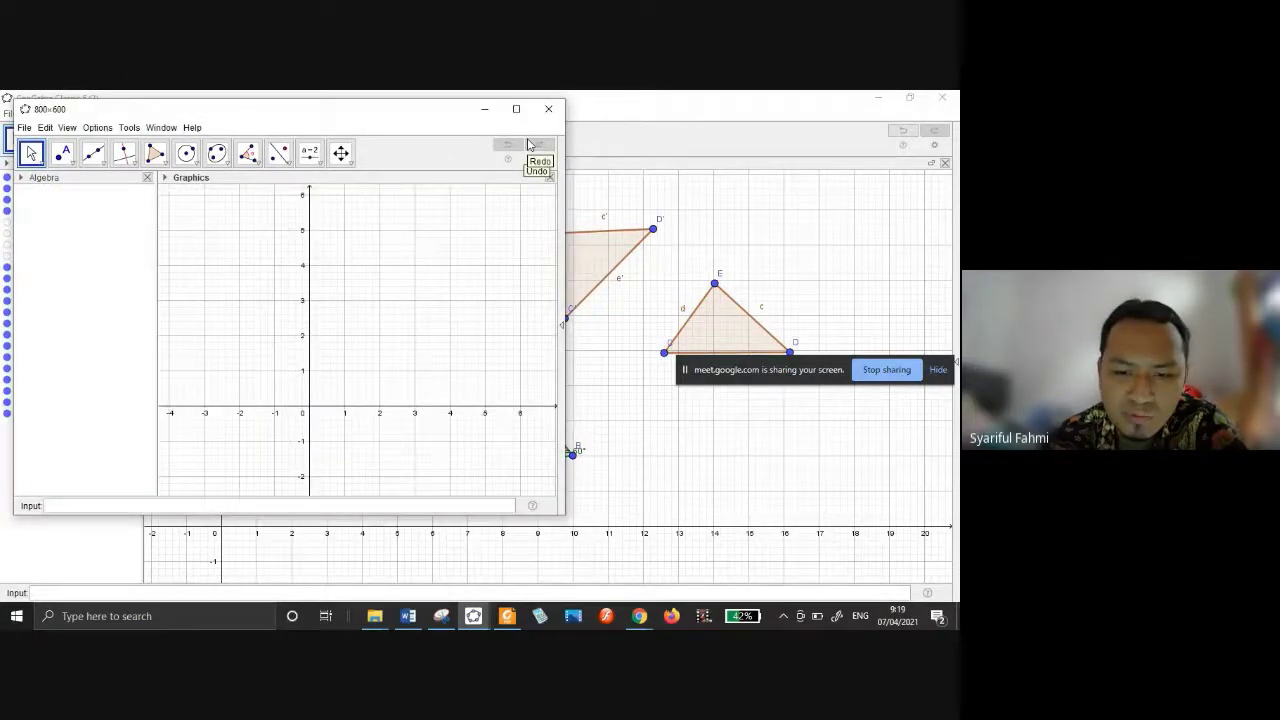
{"action": "left_click_drag", "start_coordinate": [548, 302], "coordinate": [466, 426]}
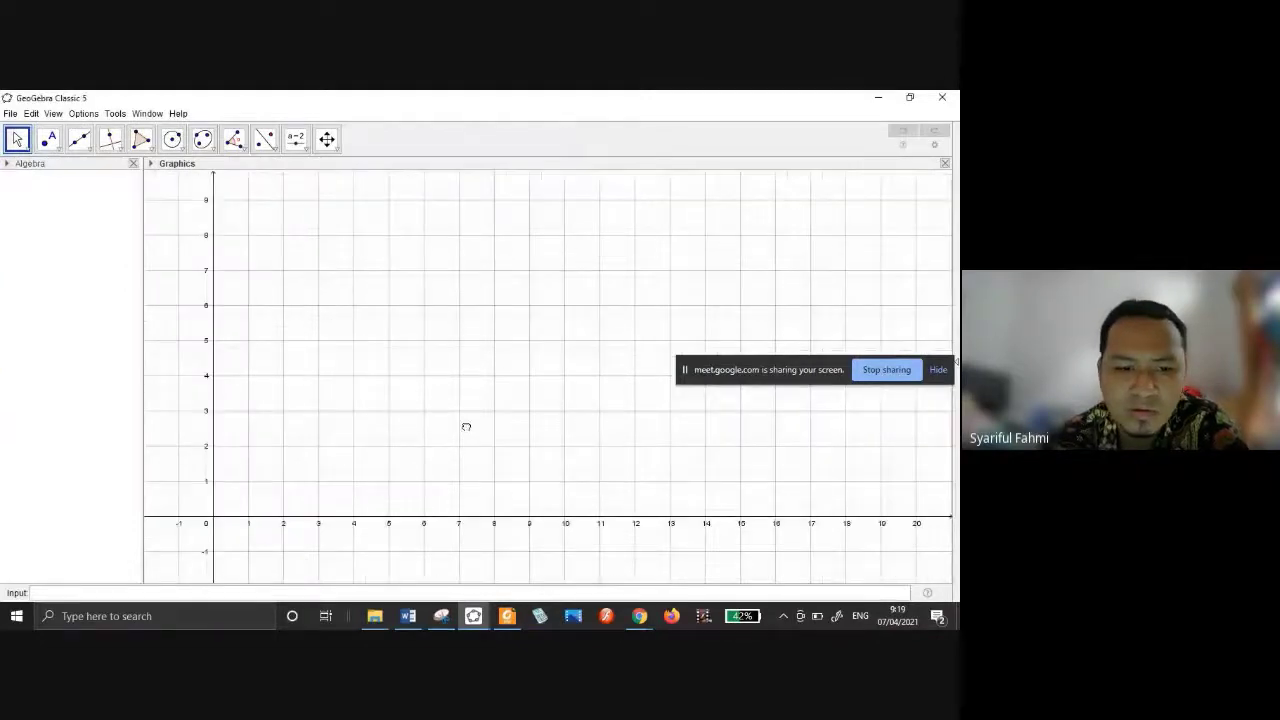
{"action": "left_click_drag", "start_coordinate": [756, 376], "coordinate": [751, 567]}
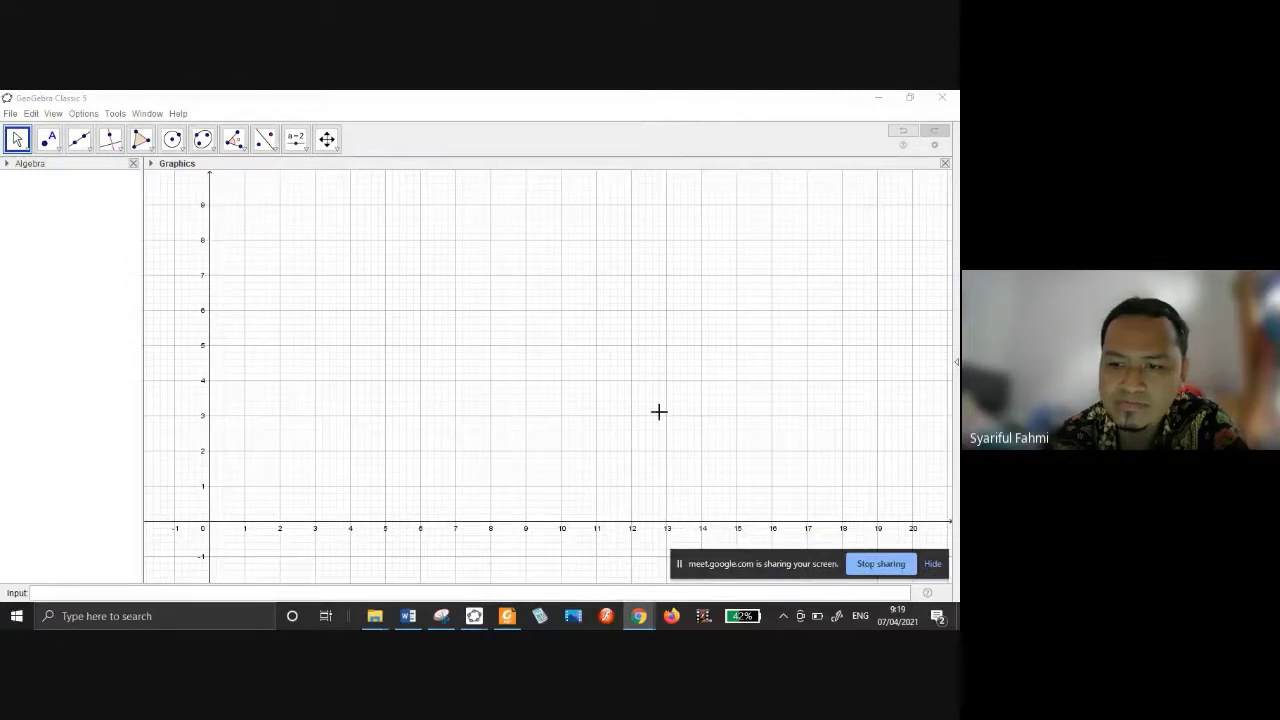
{"action": "left_click", "coordinate": [455, 102]}
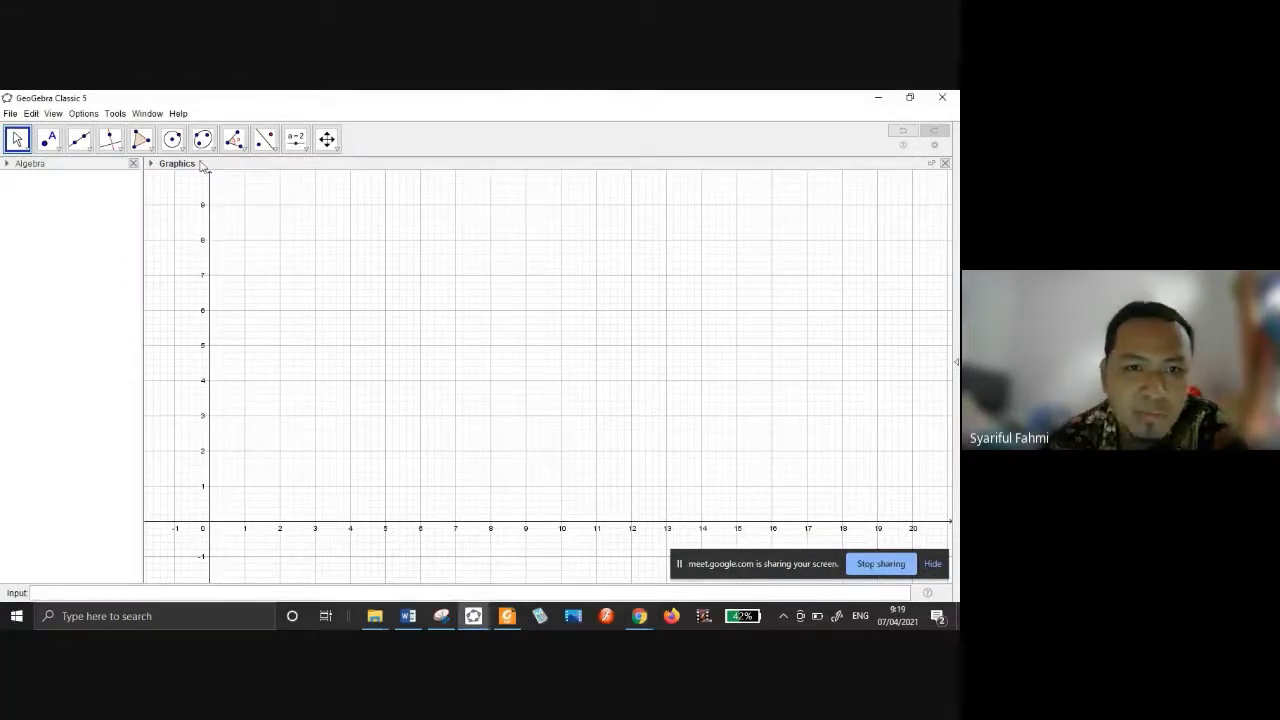
Browse the move, point, line, conic and circle tool groups on the toolbar.
{"action": "left_click", "coordinate": [172, 139]}
{"action": "left_click", "coordinate": [152, 147]}
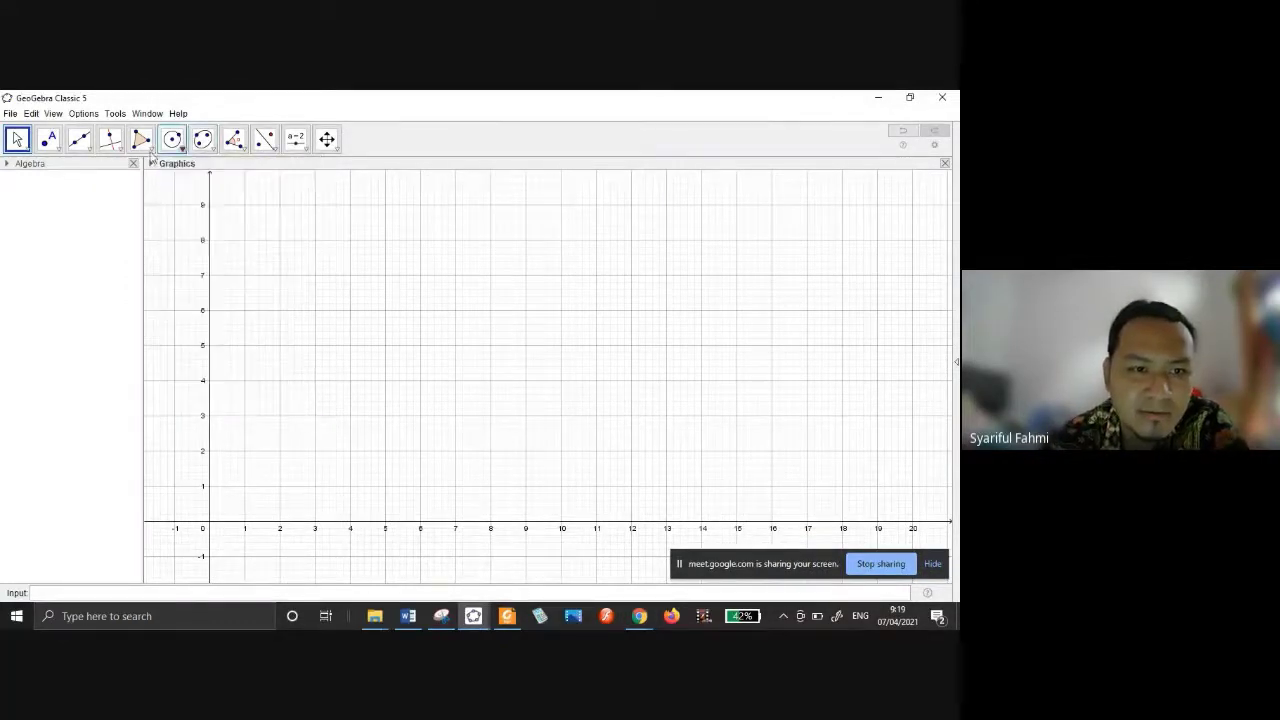
{"action": "left_click", "coordinate": [152, 147]}
{"action": "left_click", "coordinate": [172, 142]}
{"action": "left_click", "coordinate": [196, 148]}
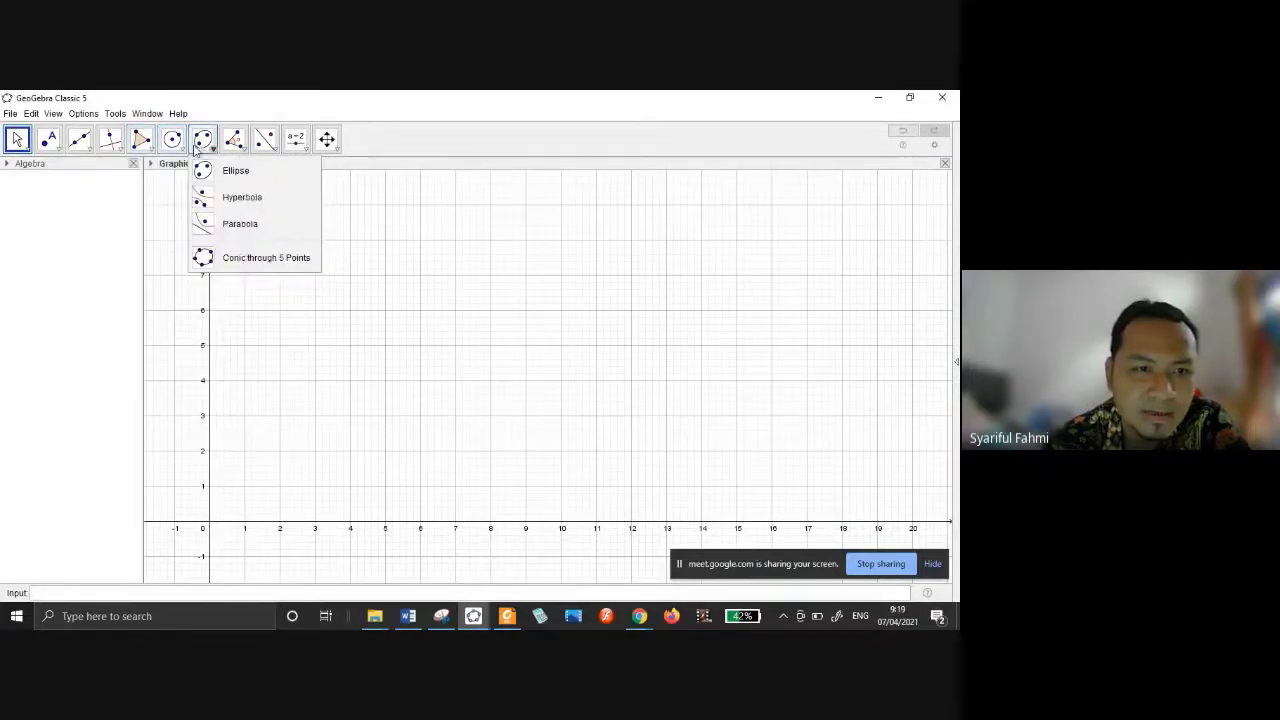
{"action": "left_click", "coordinate": [152, 147]}
{"action": "left_click", "coordinate": [86, 148]}
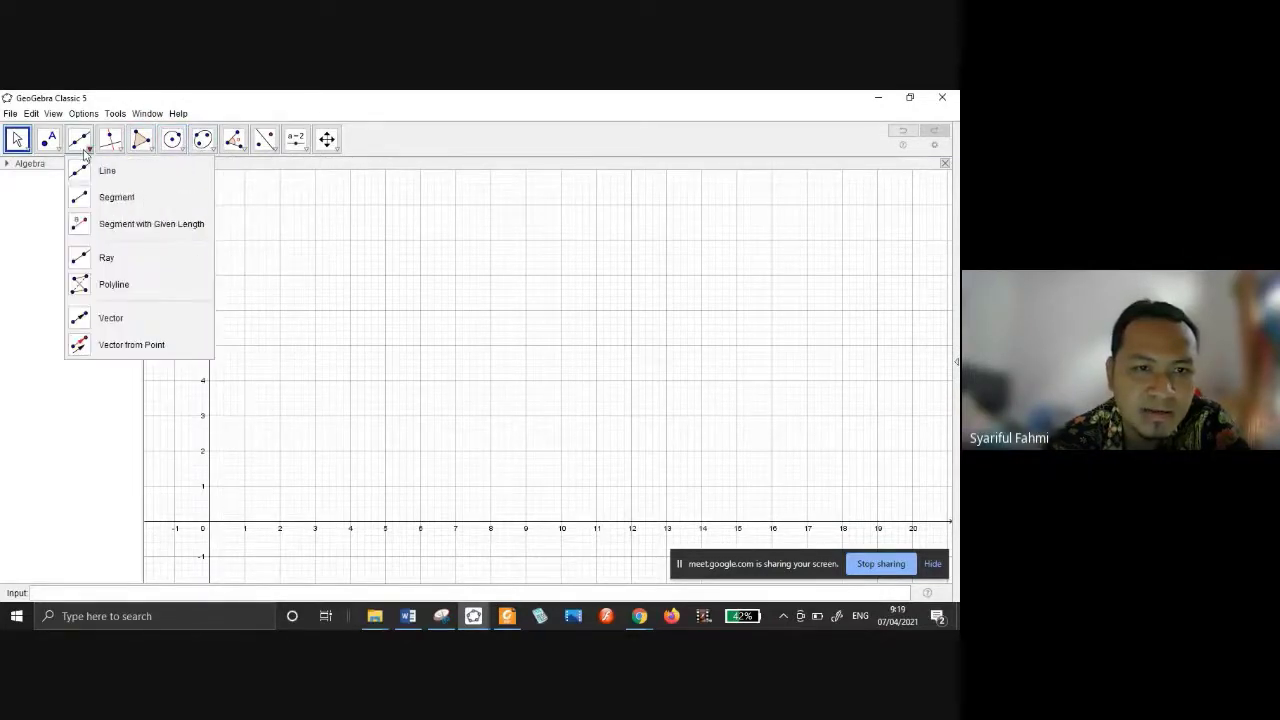
{"action": "left_click", "coordinate": [56, 149]}
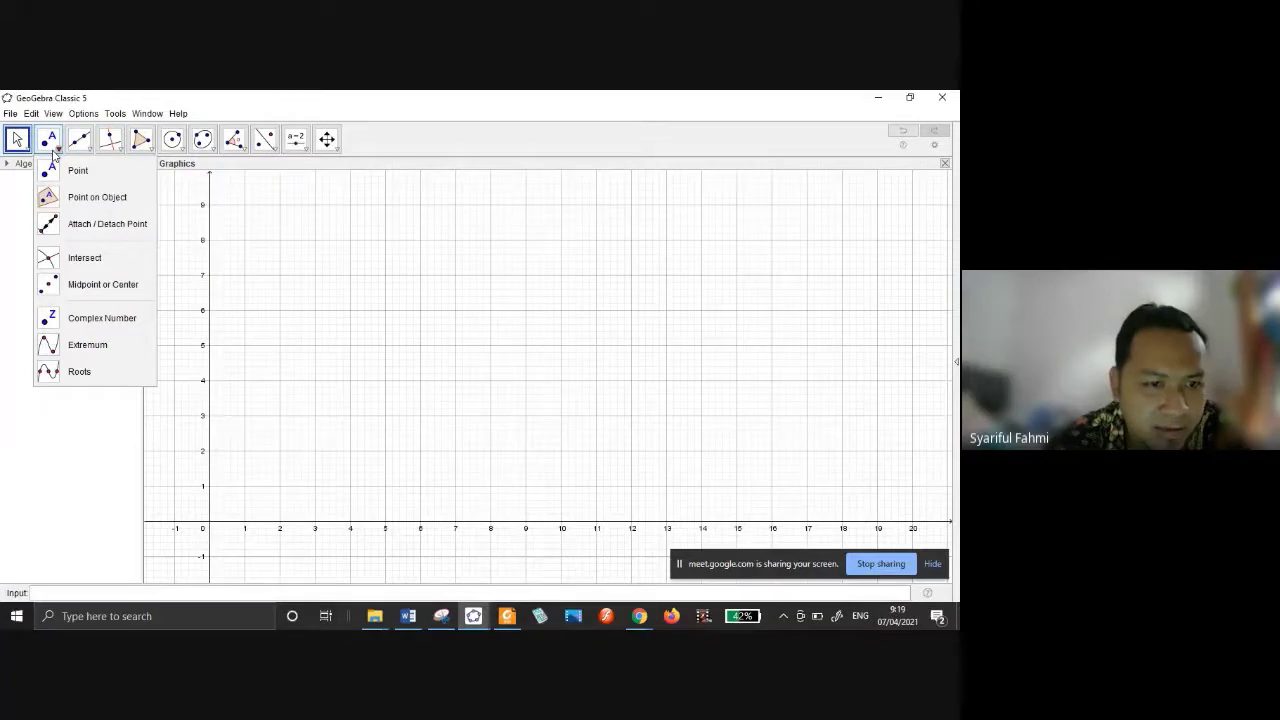
{"action": "left_click", "coordinate": [24, 148]}
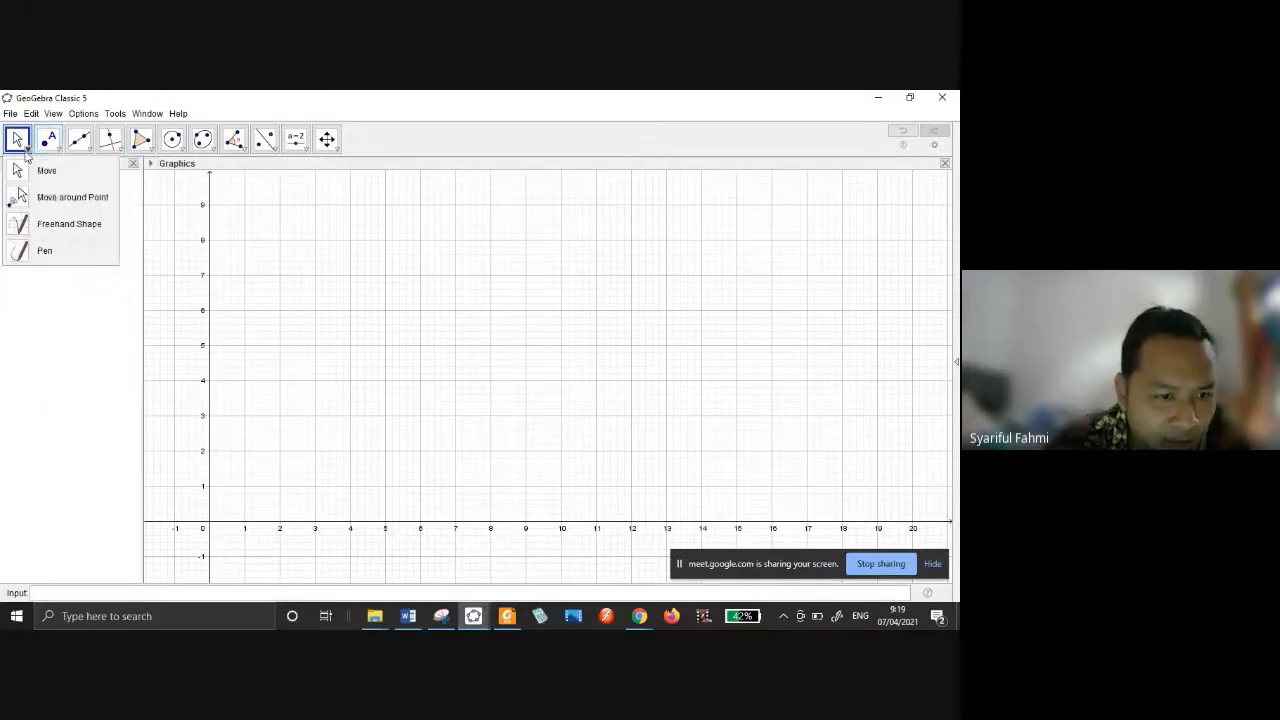
{"action": "left_click", "coordinate": [56, 149]}
{"action": "left_click", "coordinate": [86, 148]}
{"action": "left_click", "coordinate": [116, 149]}
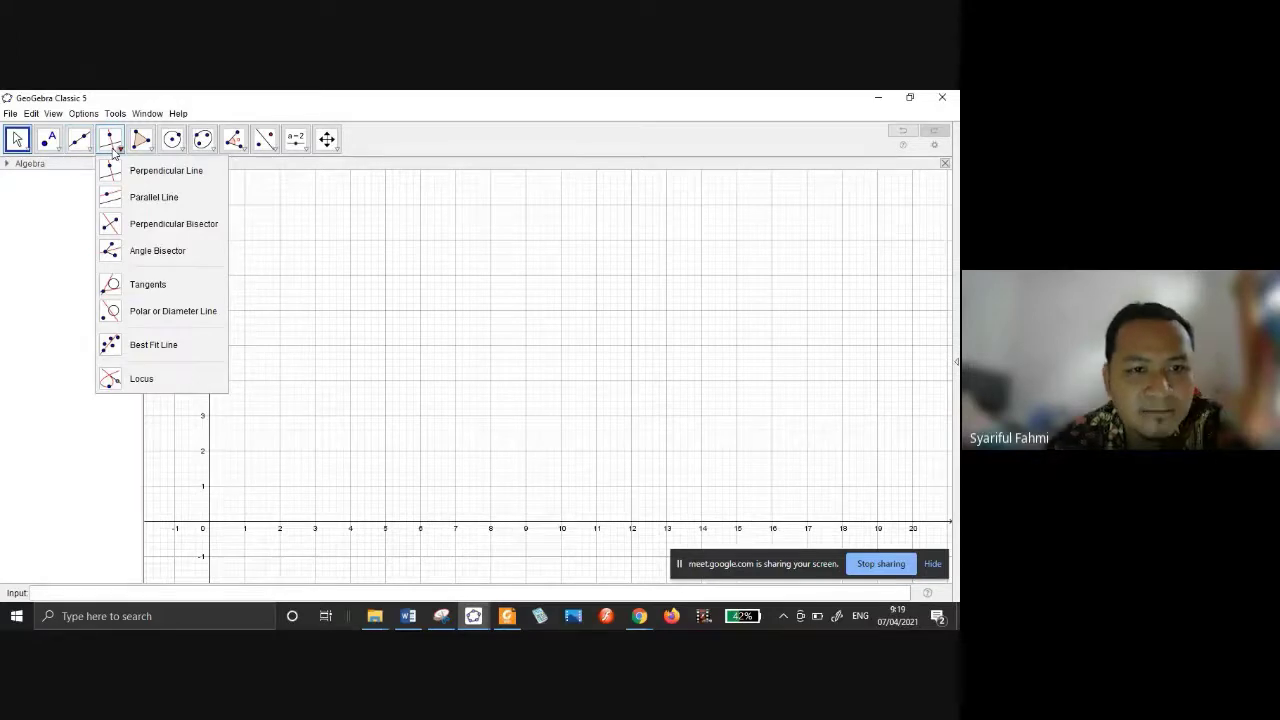
{"action": "left_click", "coordinate": [174, 147]}
Draw circle c centred at (3, 4) through (5, 4), and circle d centred at (12, 4).
{"action": "left_click", "coordinate": [172, 142]}
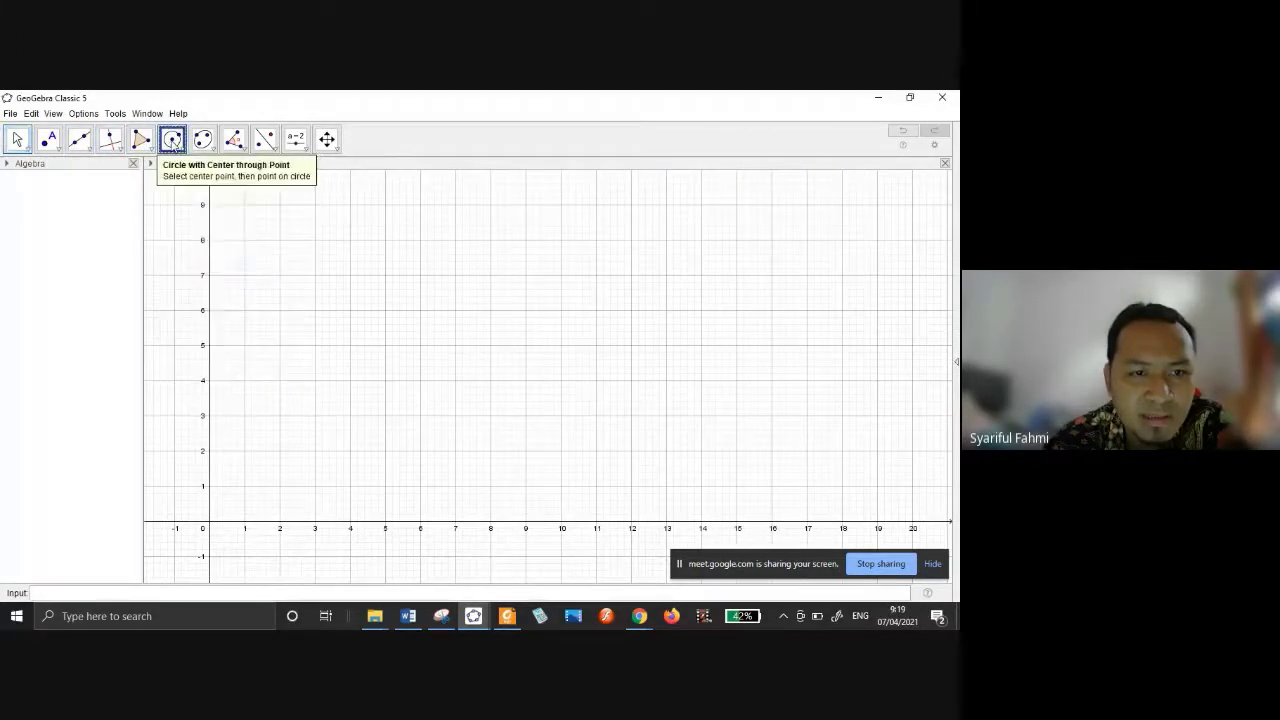
{"action": "left_click", "coordinate": [315, 380]}
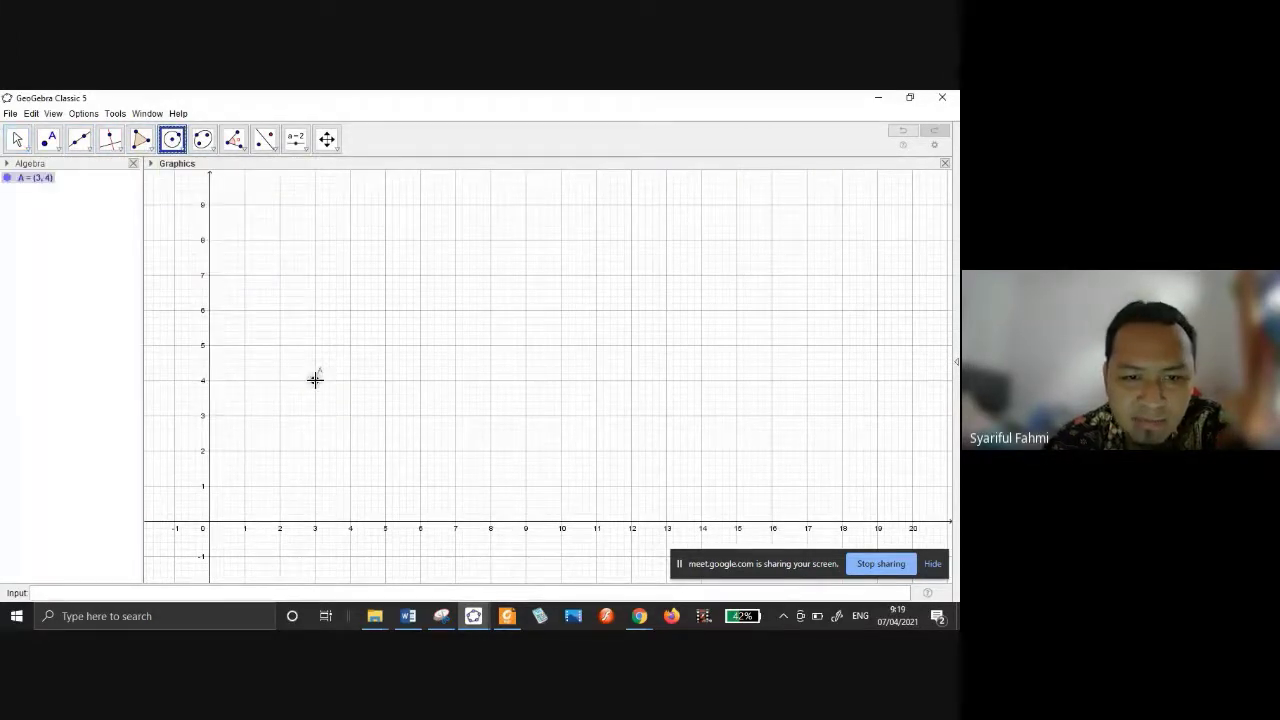
{"action": "left_click", "coordinate": [385, 380]}
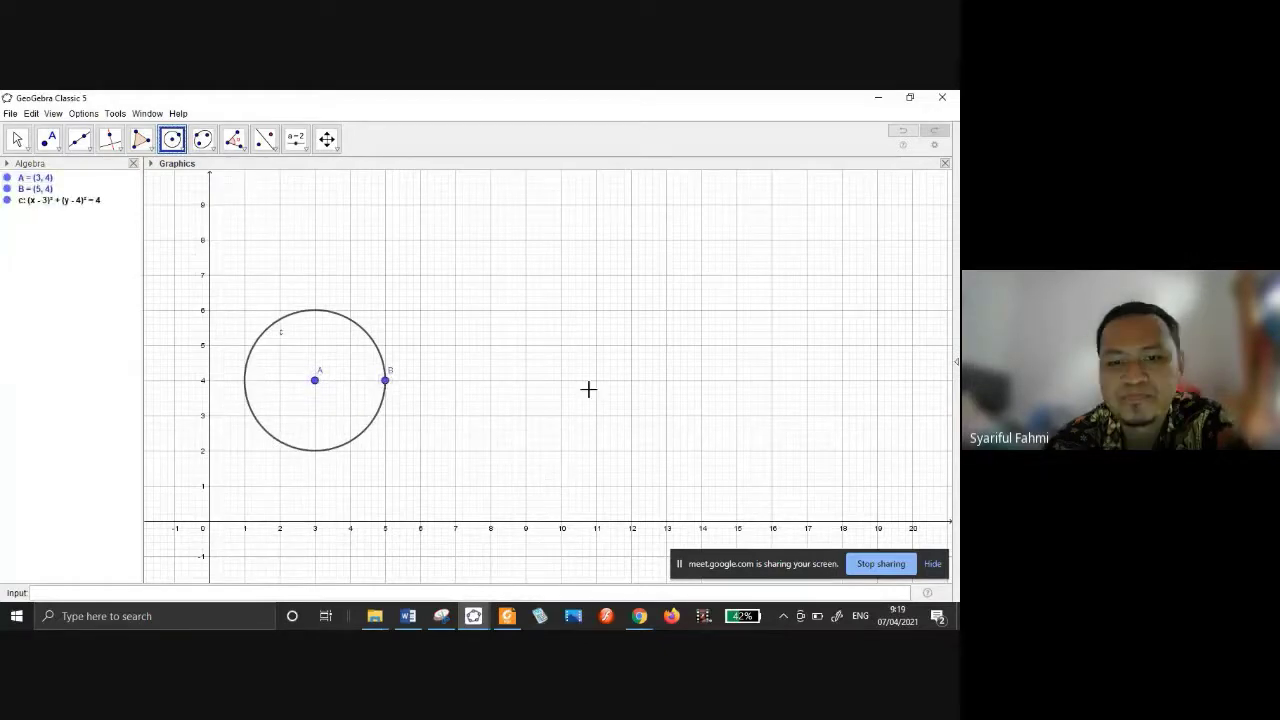
{"action": "left_click", "coordinate": [631, 380]}
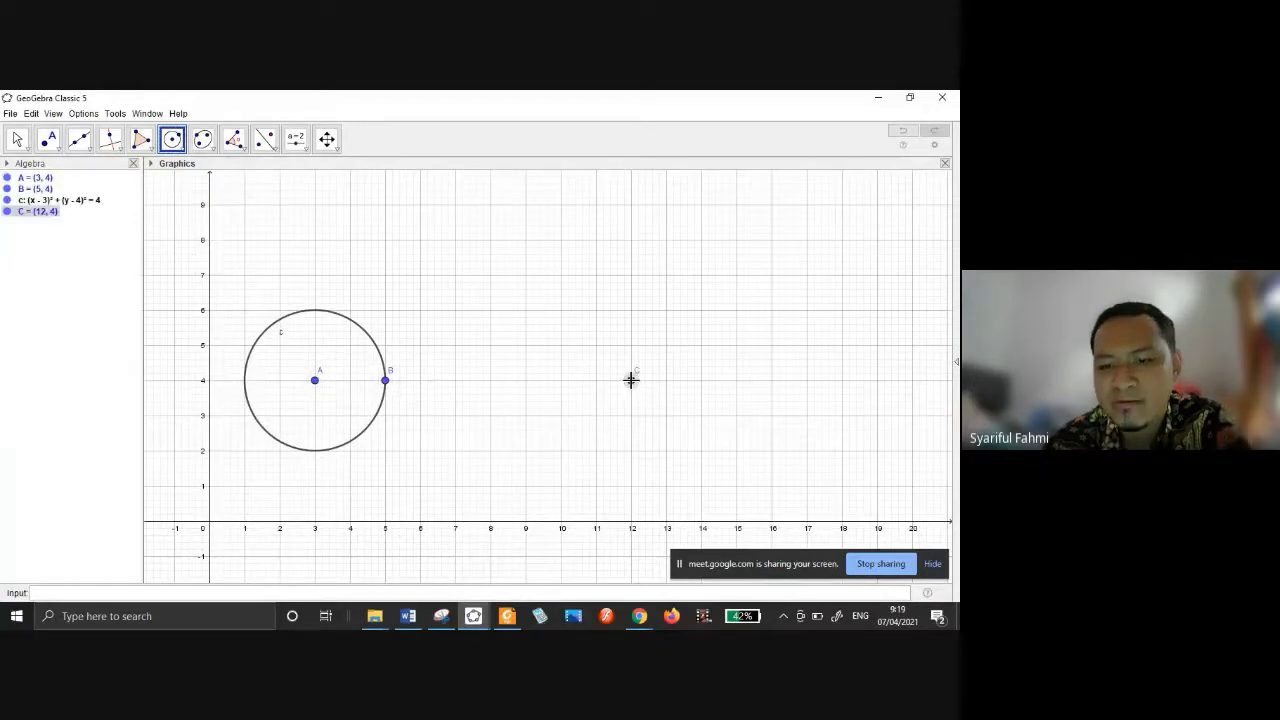
{"action": "left_click", "coordinate": [576, 382]}
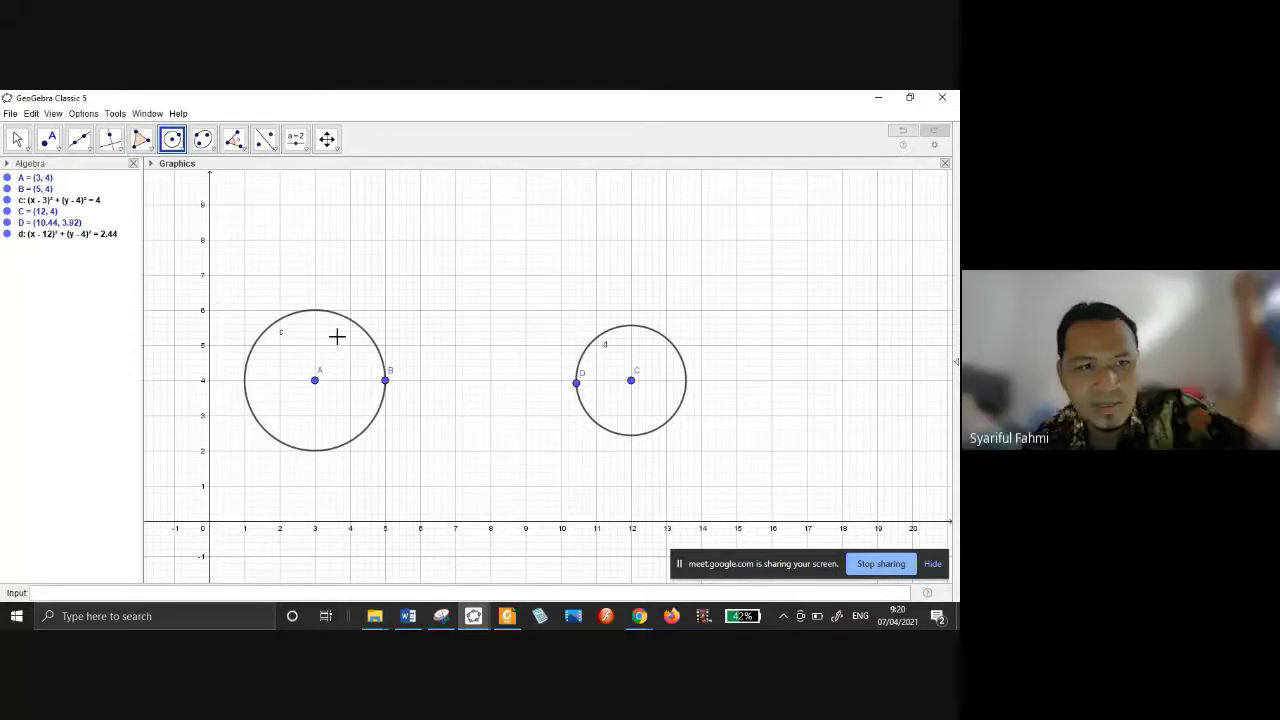
Apply the Tangents tool to circle c and circle d, creating common tangent lines f, g, h and i.
{"action": "left_click", "coordinate": [61, 149]}
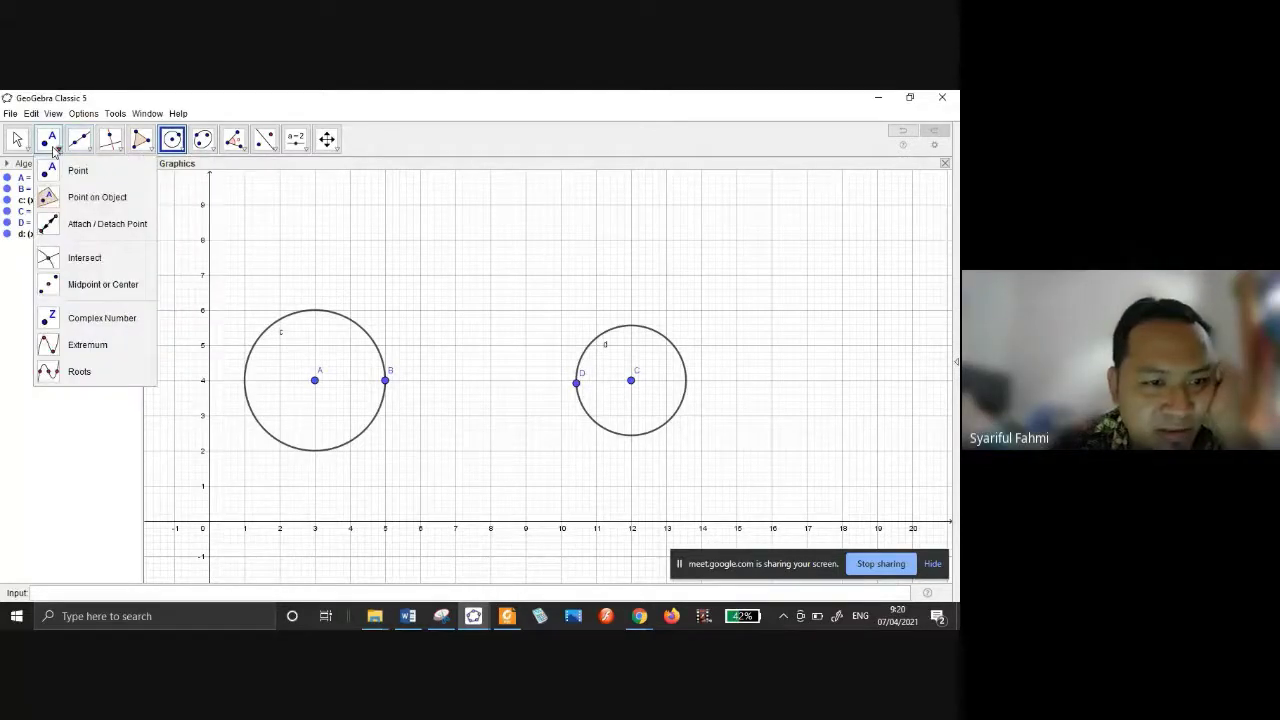
{"action": "left_click", "coordinate": [89, 149]}
{"action": "left_click", "coordinate": [117, 150]}
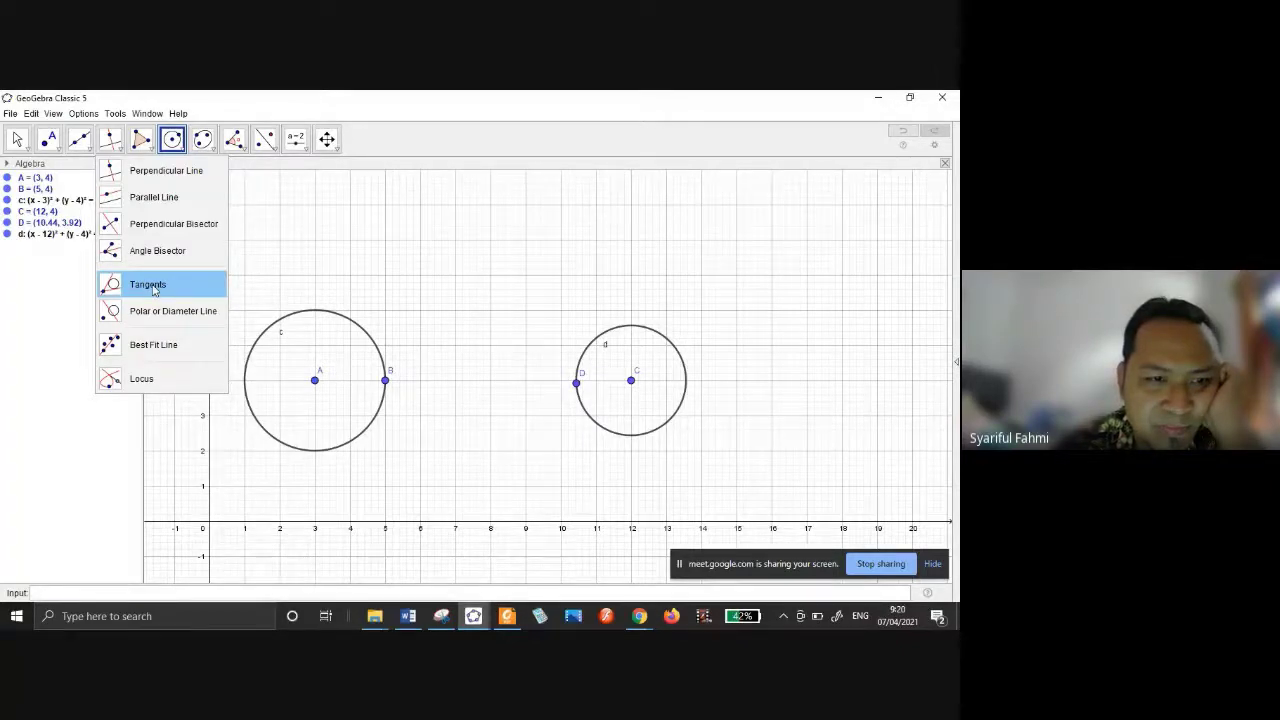
{"action": "left_click", "coordinate": [152, 286]}
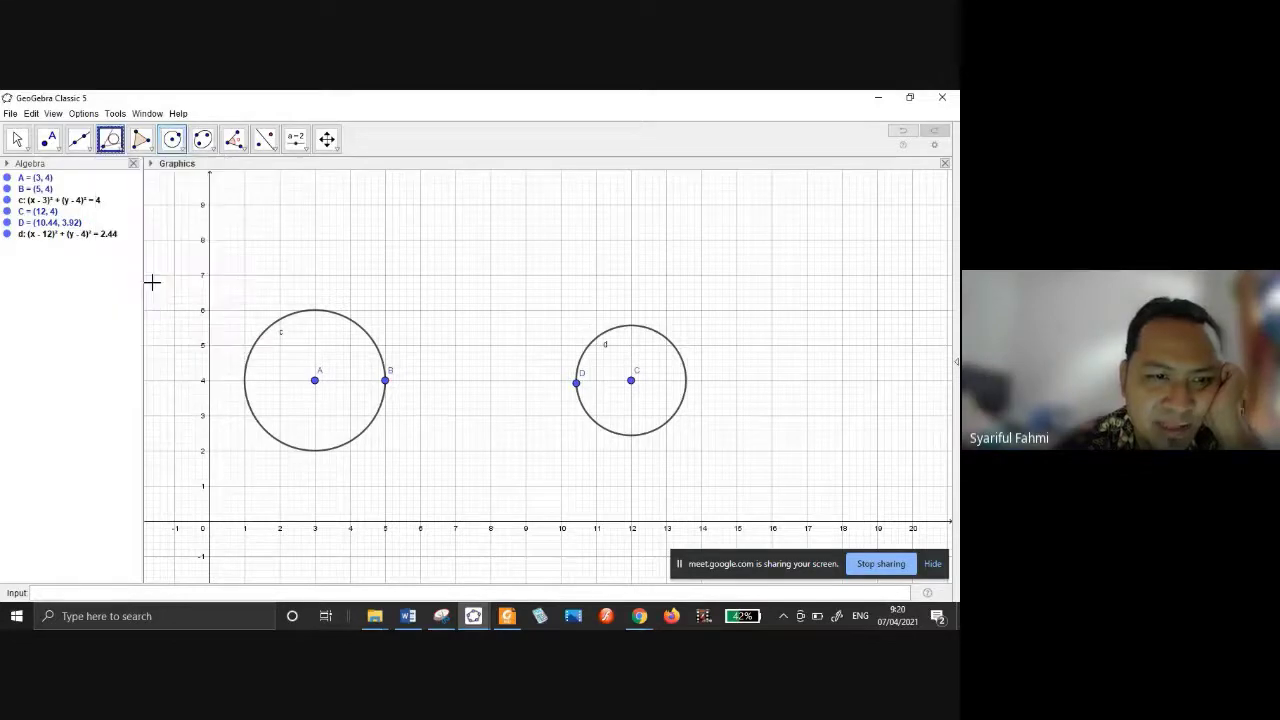
{"action": "left_click", "coordinate": [334, 312]}
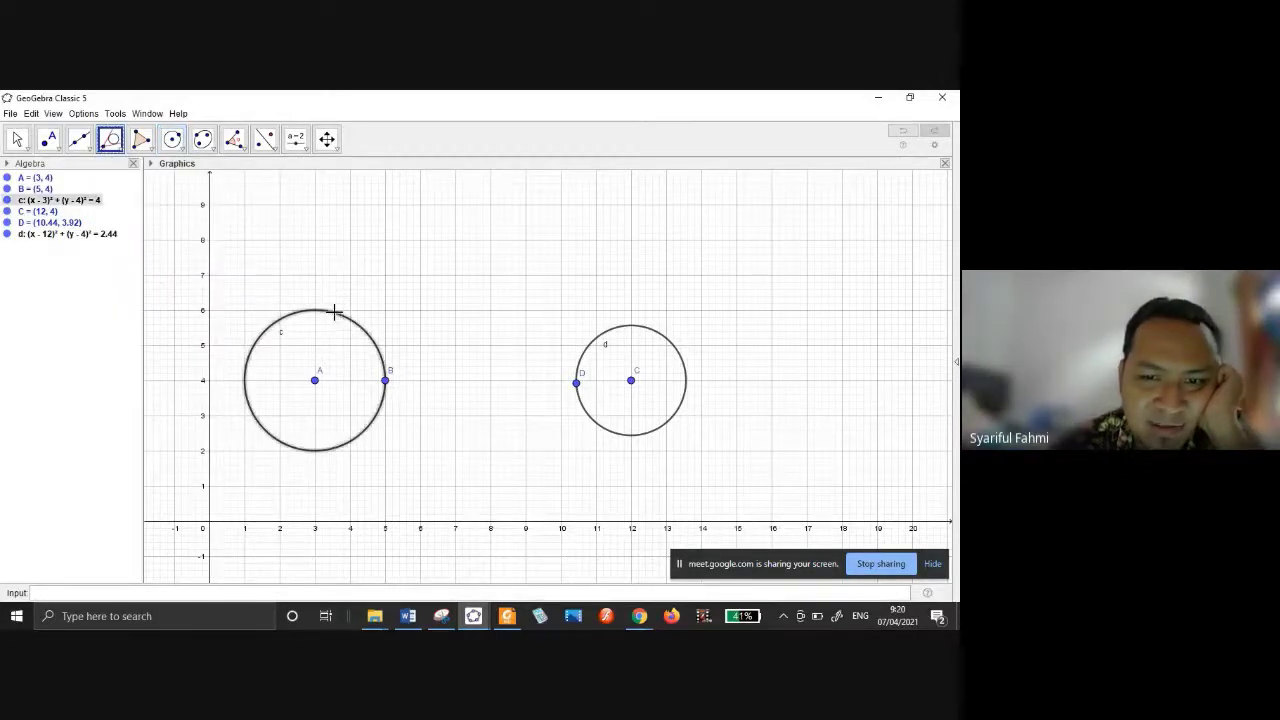
{"action": "left_click", "coordinate": [631, 327]}
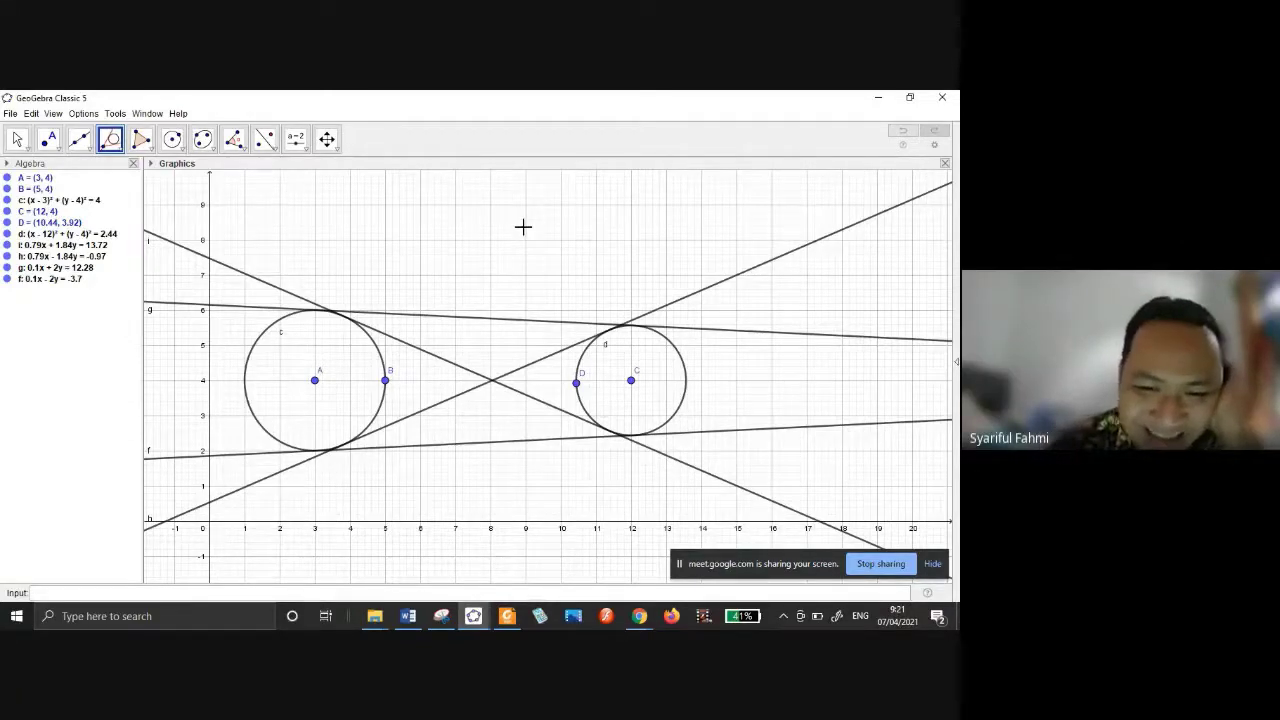
{"action": "left_click", "coordinate": [17, 139]}
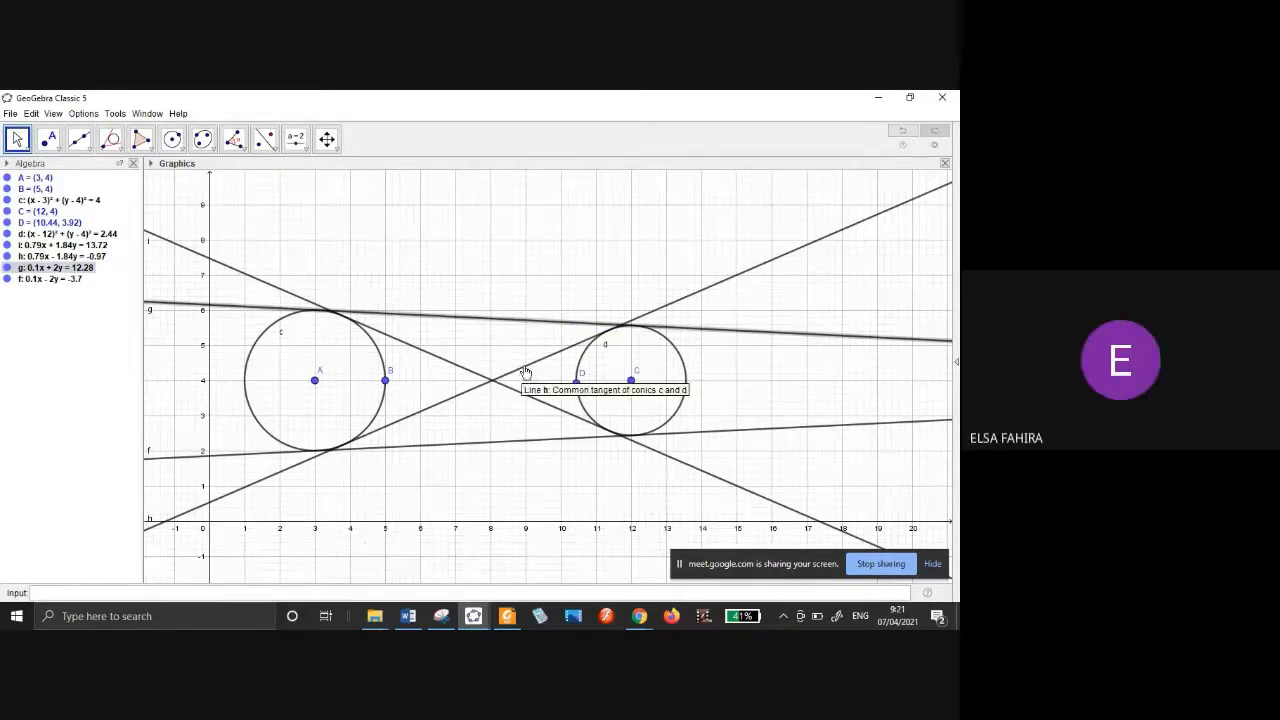
{"action": "left_click", "coordinate": [525, 372]}
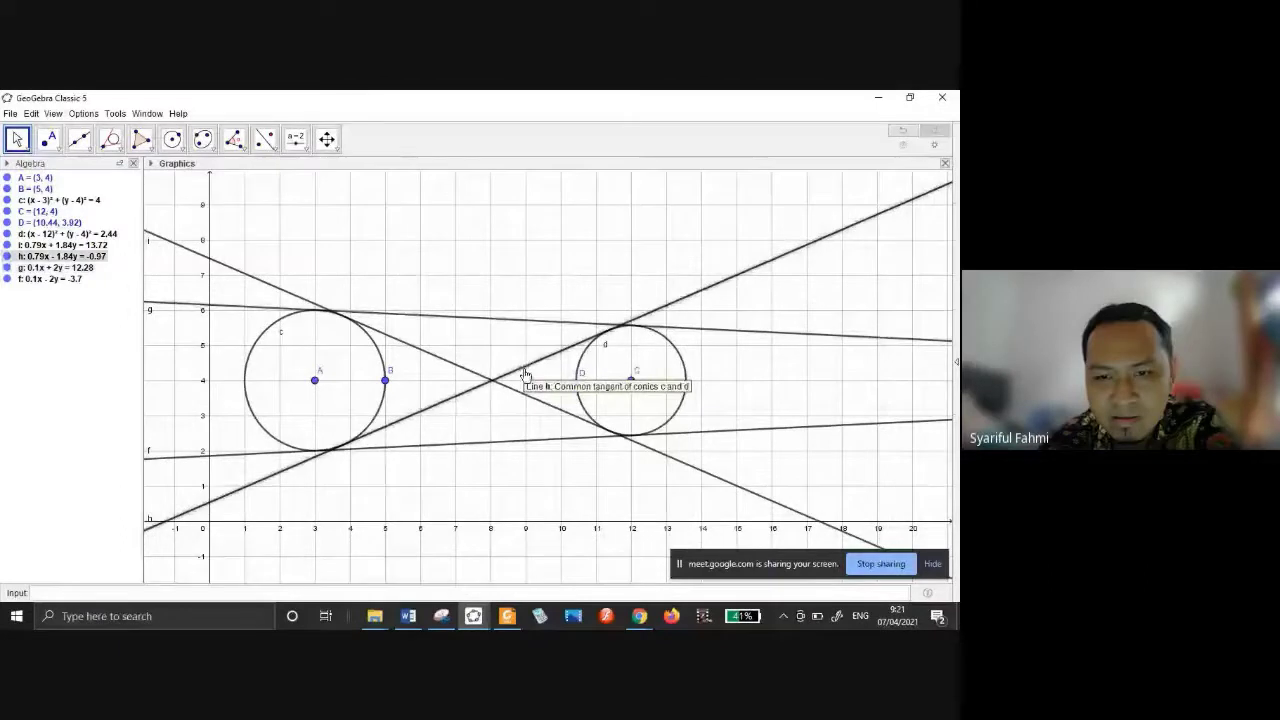
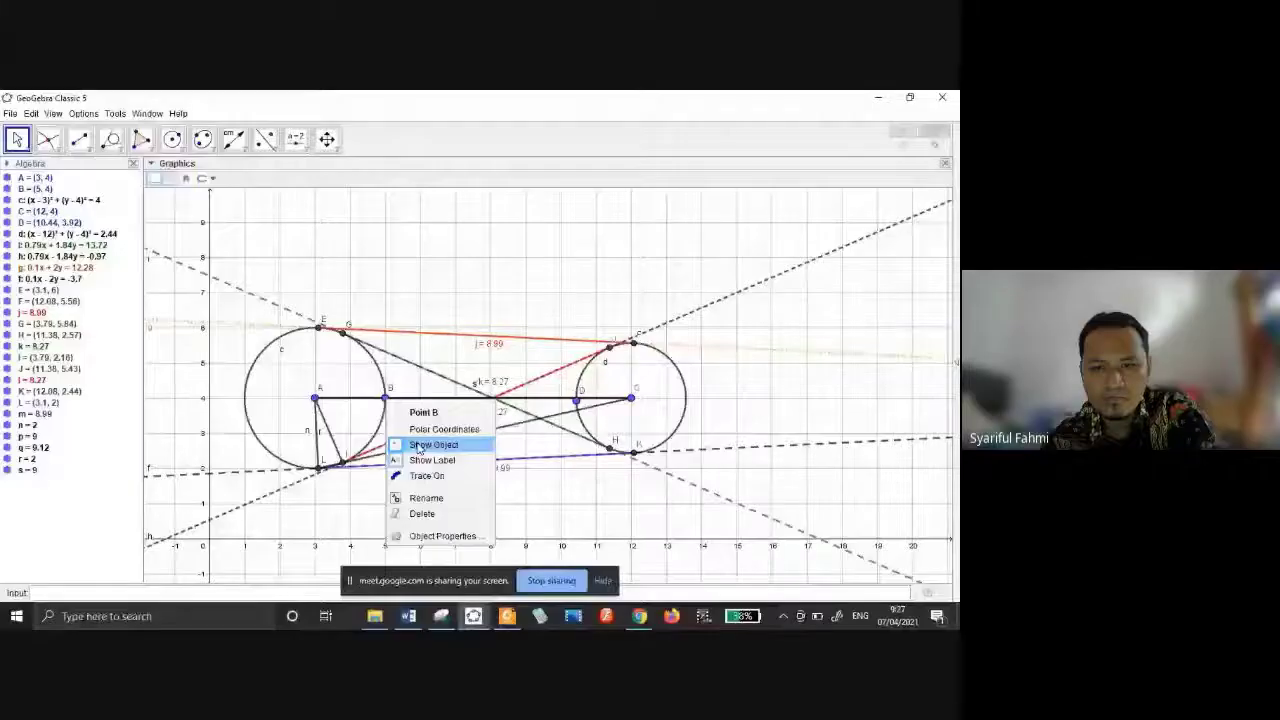
Turn off Show Object for points B and D so they vanish from the drawing.
{"action": "left_click", "coordinate": [418, 446]}
{"action": "right_click", "coordinate": [577, 401]}
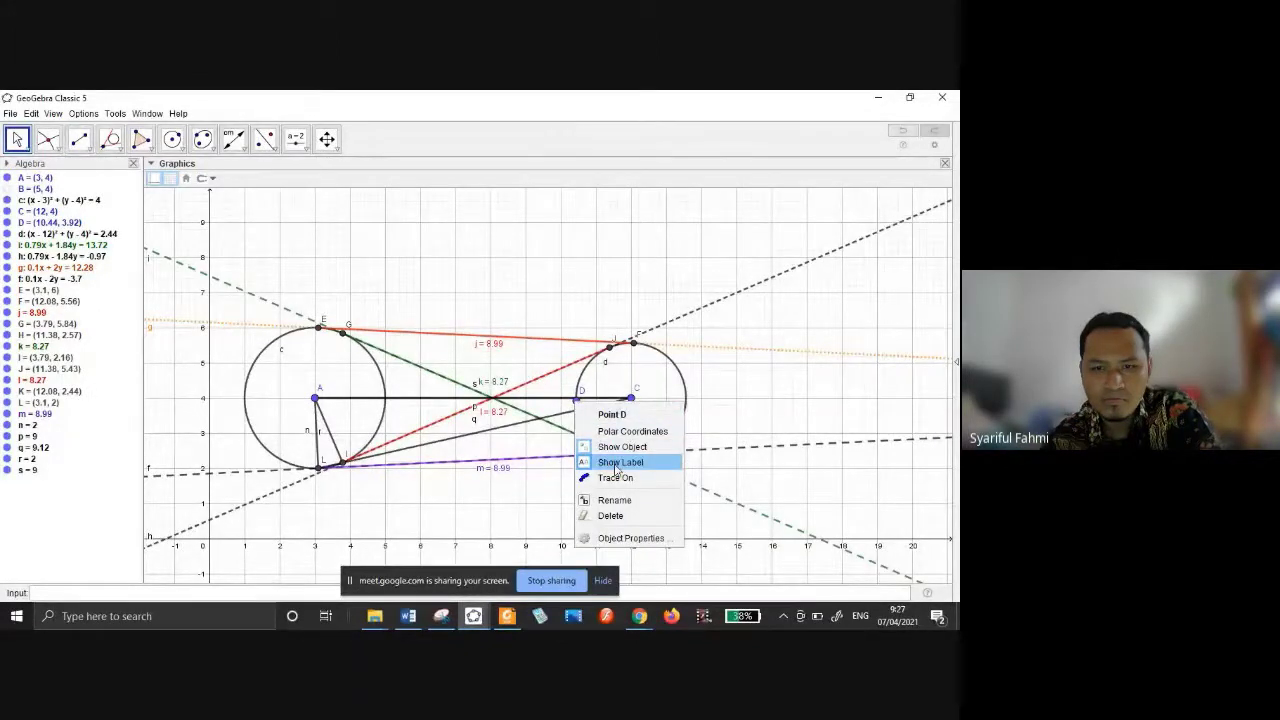
{"action": "left_click", "coordinate": [620, 447]}
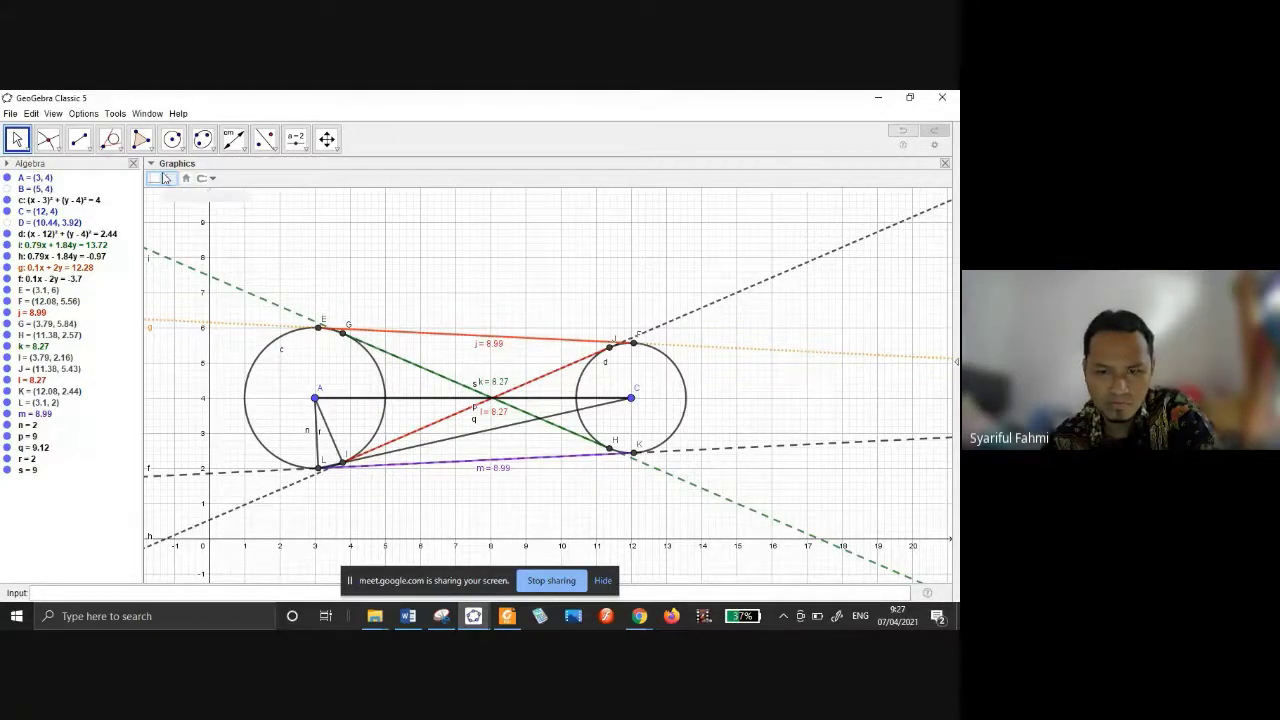
Measure the 90° angle α at tangent point L from points K, L and A.
{"action": "left_click", "coordinate": [236, 144]}
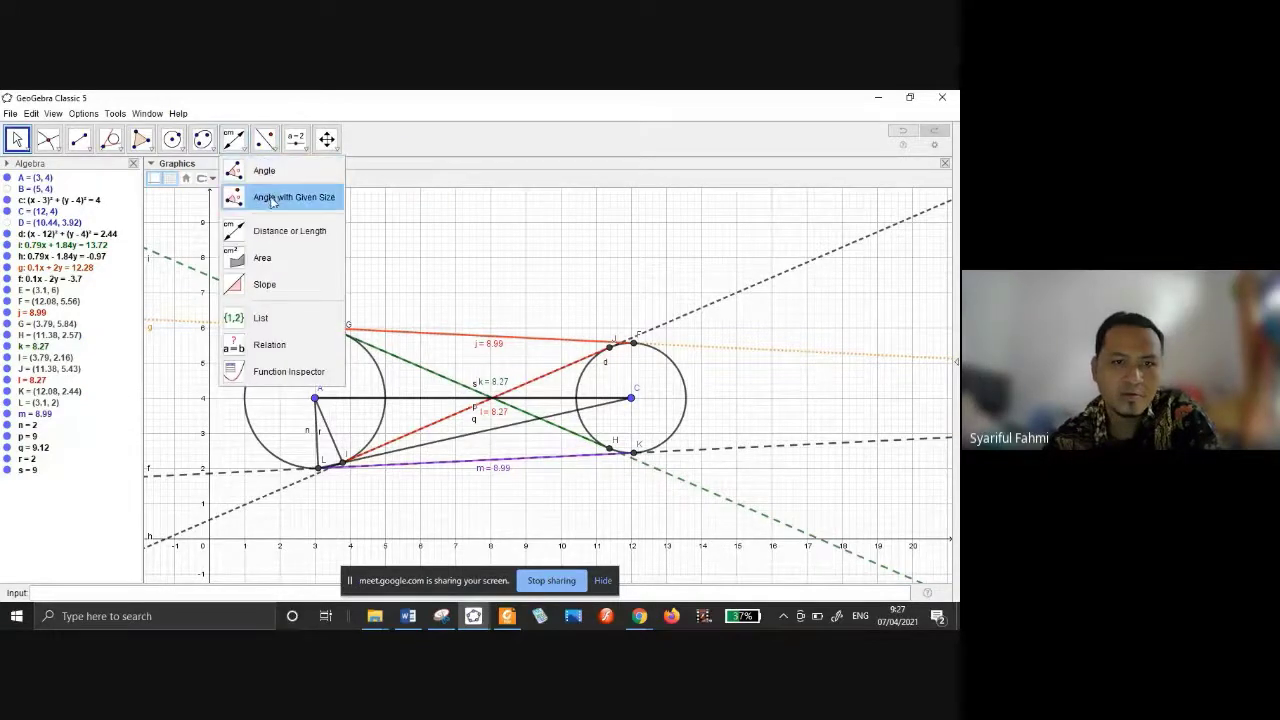
{"action": "left_click", "coordinate": [262, 168]}
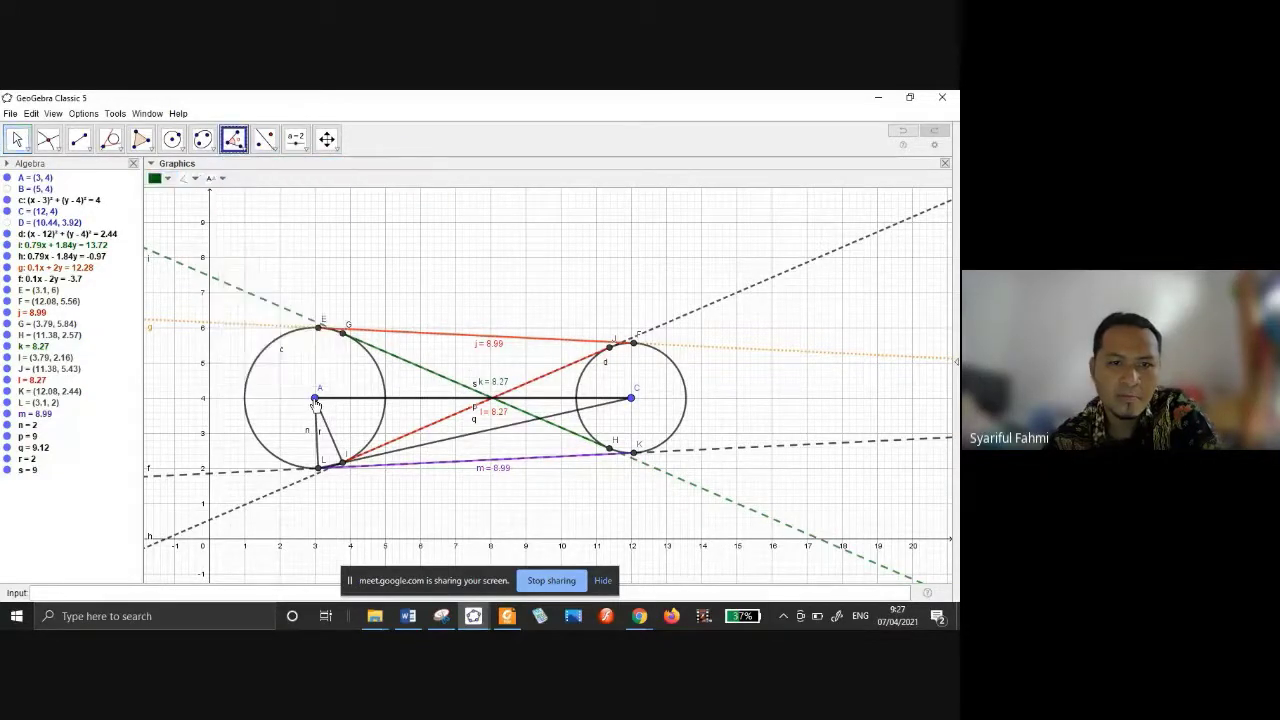
{"action": "left_click", "coordinate": [315, 398]}
{"action": "left_click", "coordinate": [318, 470]}
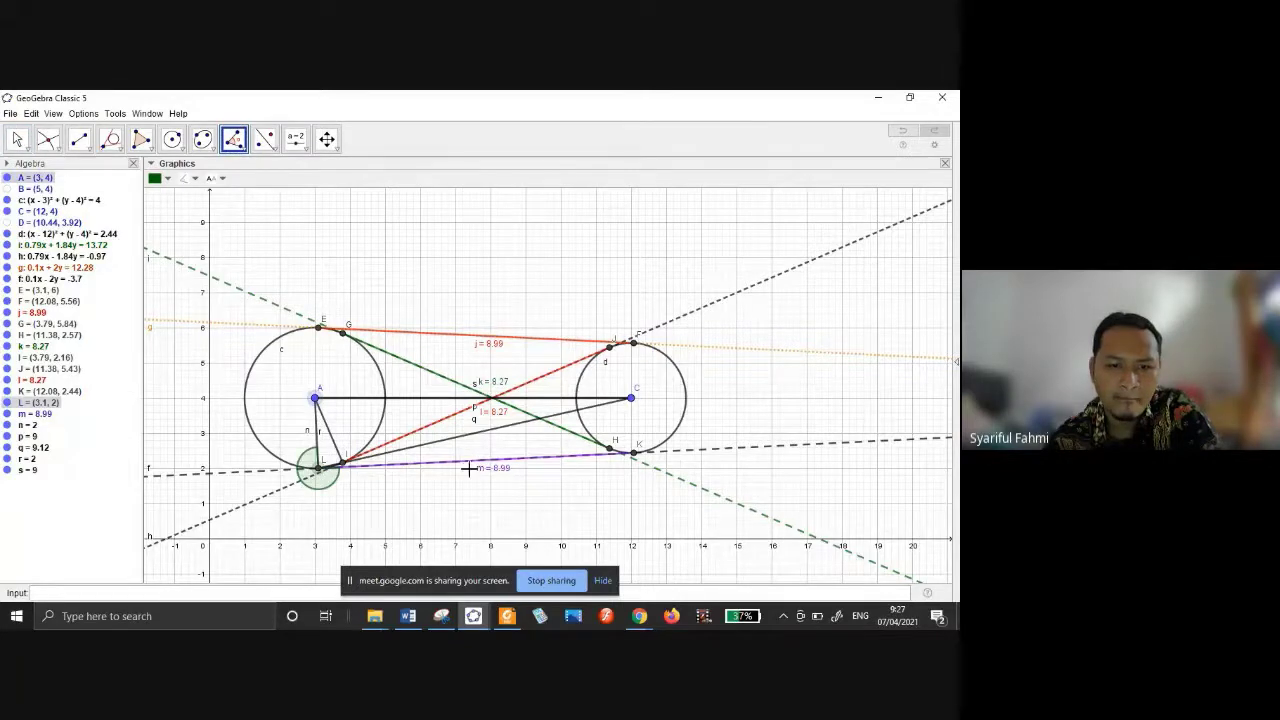
{"action": "left_click", "coordinate": [610, 464]}
{"action": "left_click", "coordinate": [633, 453]}
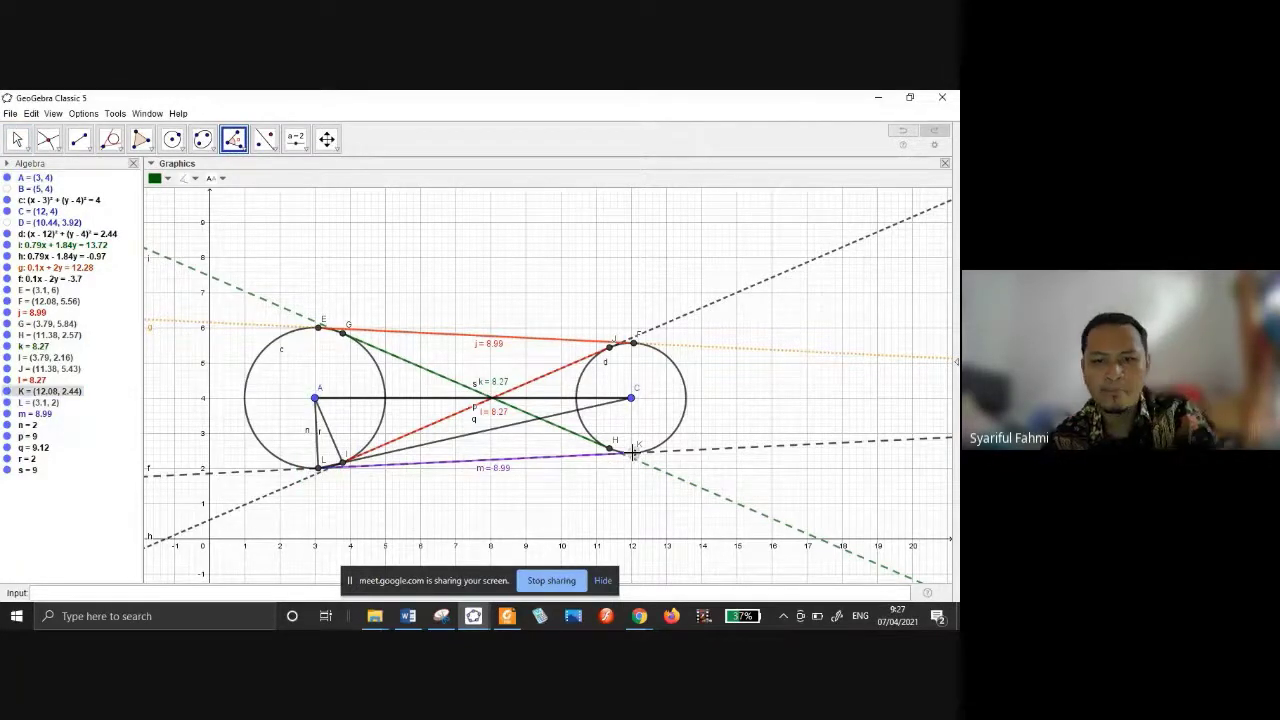
{"action": "left_click", "coordinate": [318, 467]}
{"action": "left_click", "coordinate": [315, 399]}
{"action": "left_click", "coordinate": [315, 400]}
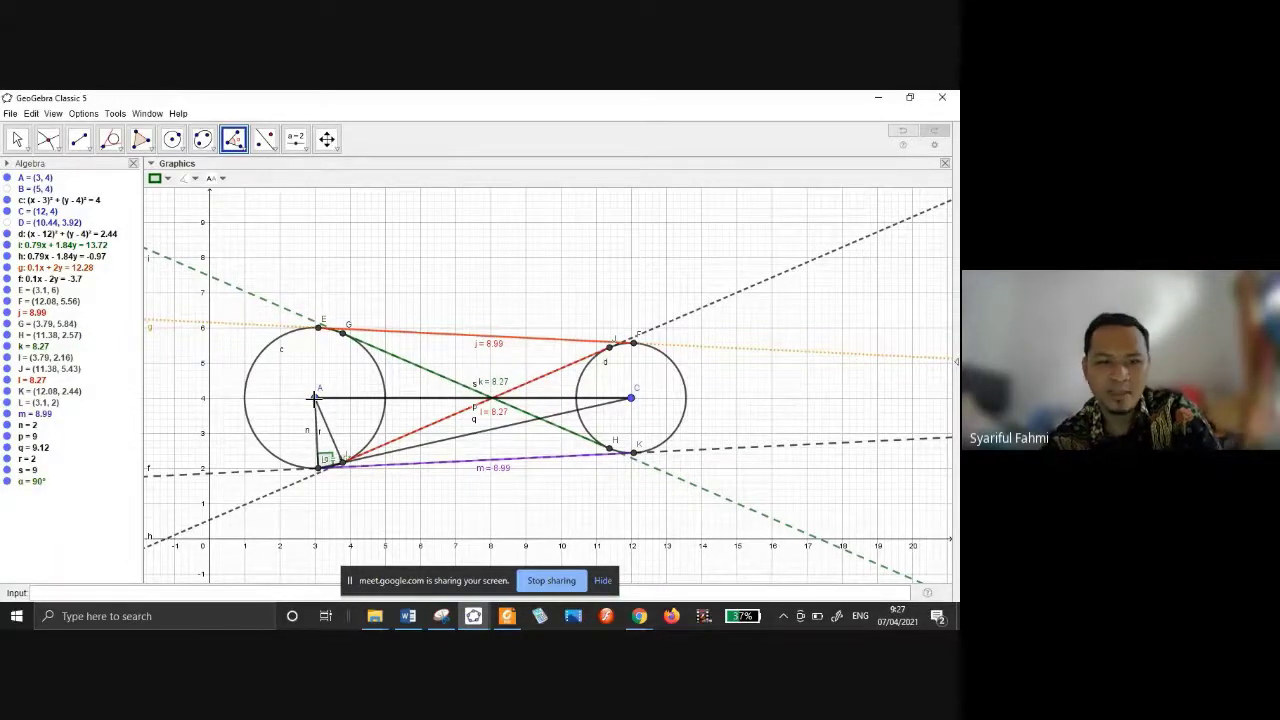
{"action": "key", "text": "Escape"}
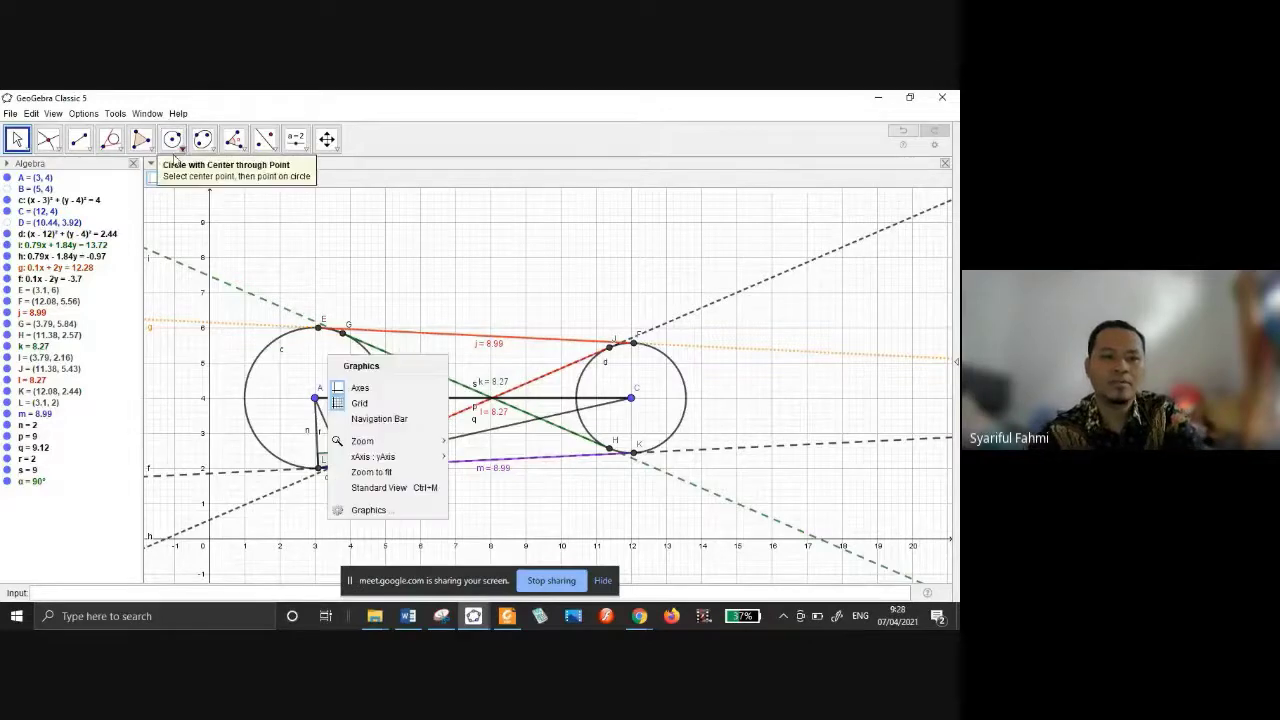
{"action": "left_click", "coordinate": [179, 148]}
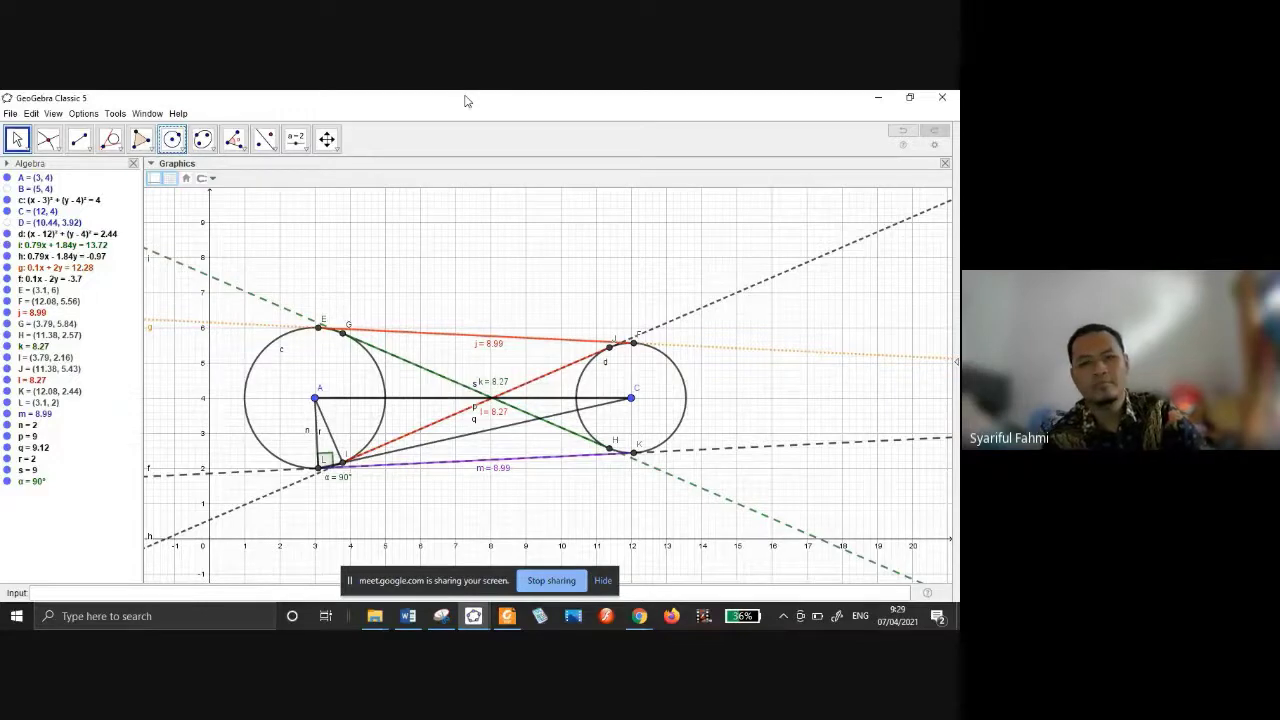
{"action": "left_click", "coordinate": [296, 140]}
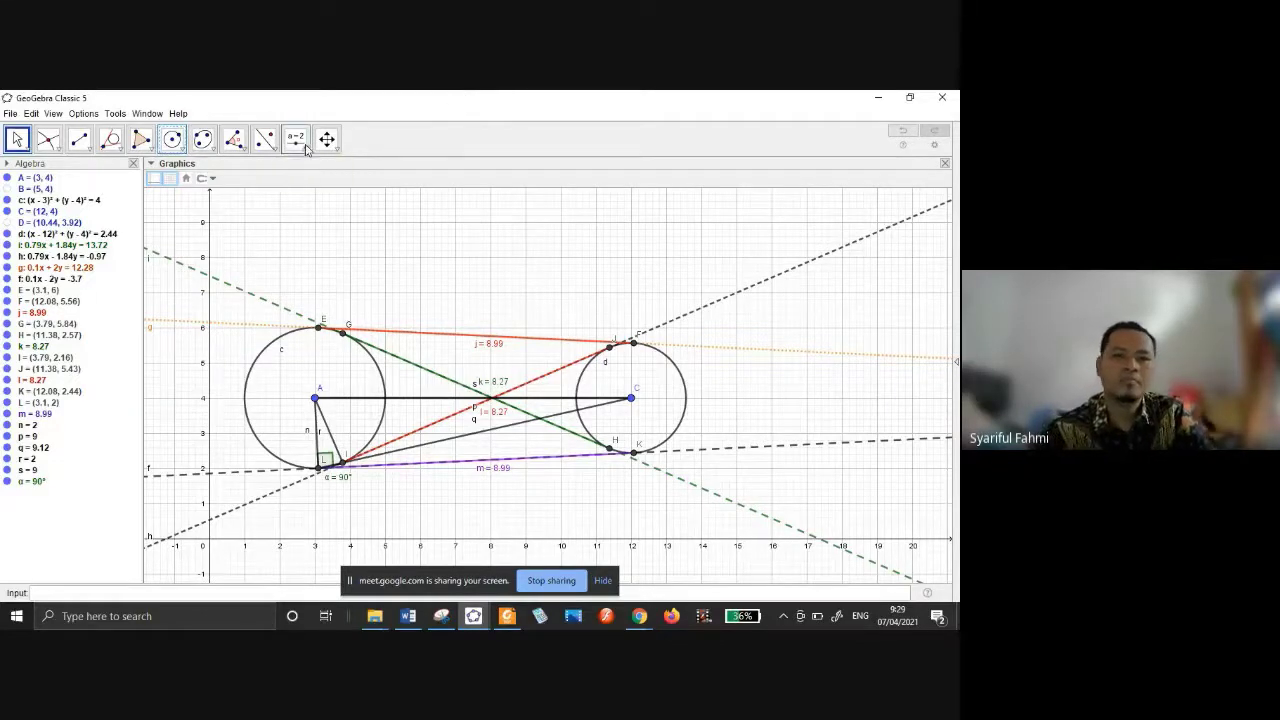
Insert the text title 'PERSAMAAN GARIS SINGGUNG' above the two circles.
{"action": "left_click", "coordinate": [305, 197]}
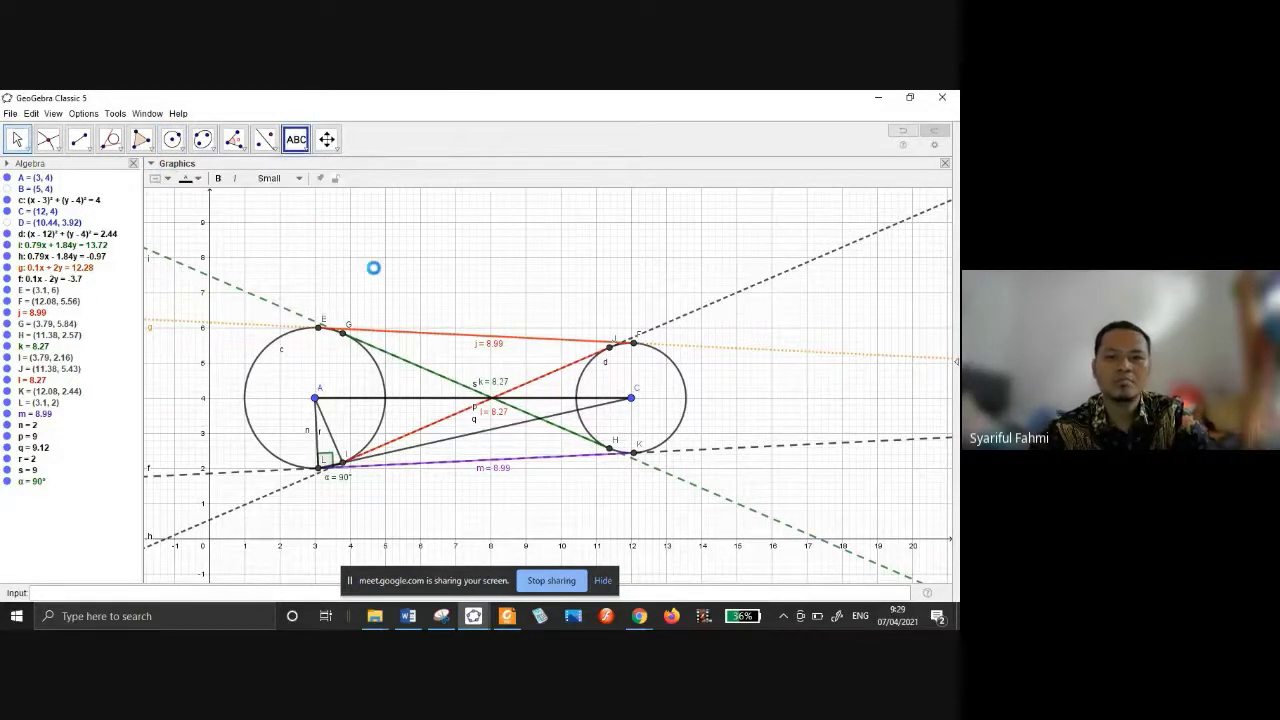
{"action": "left_click", "coordinate": [349, 262]}
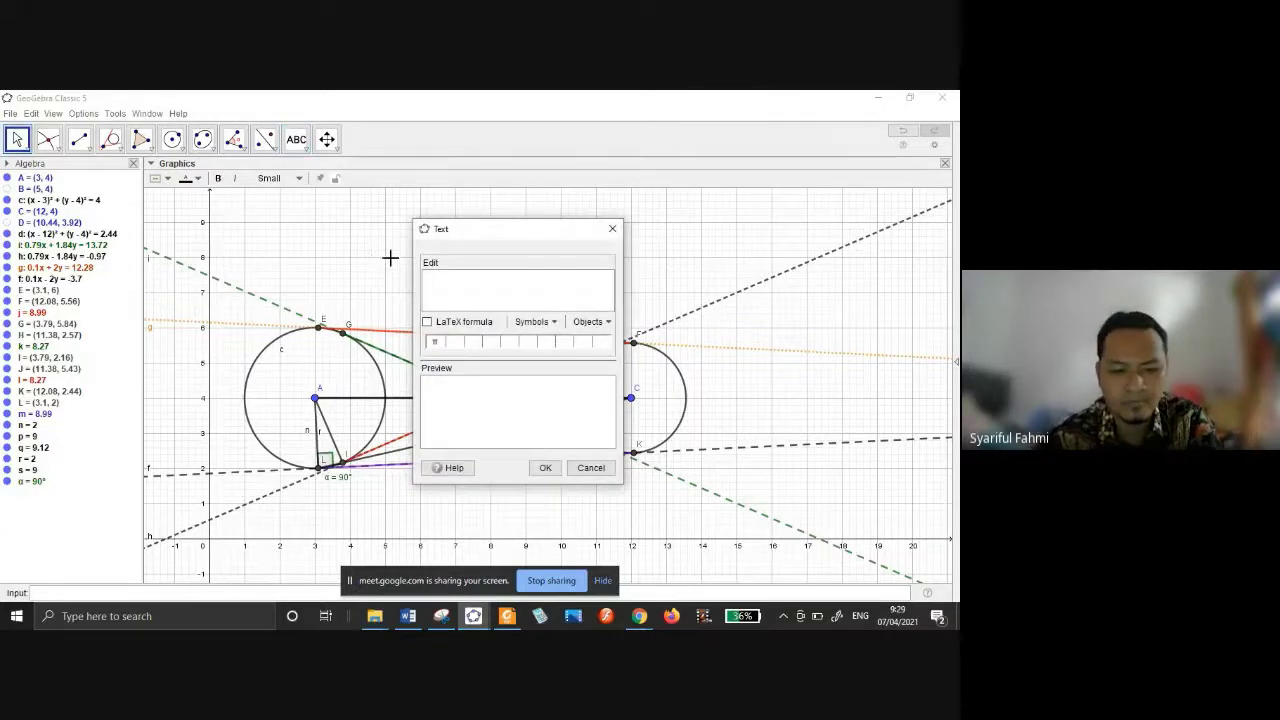
{"action": "type", "text": "PE"}
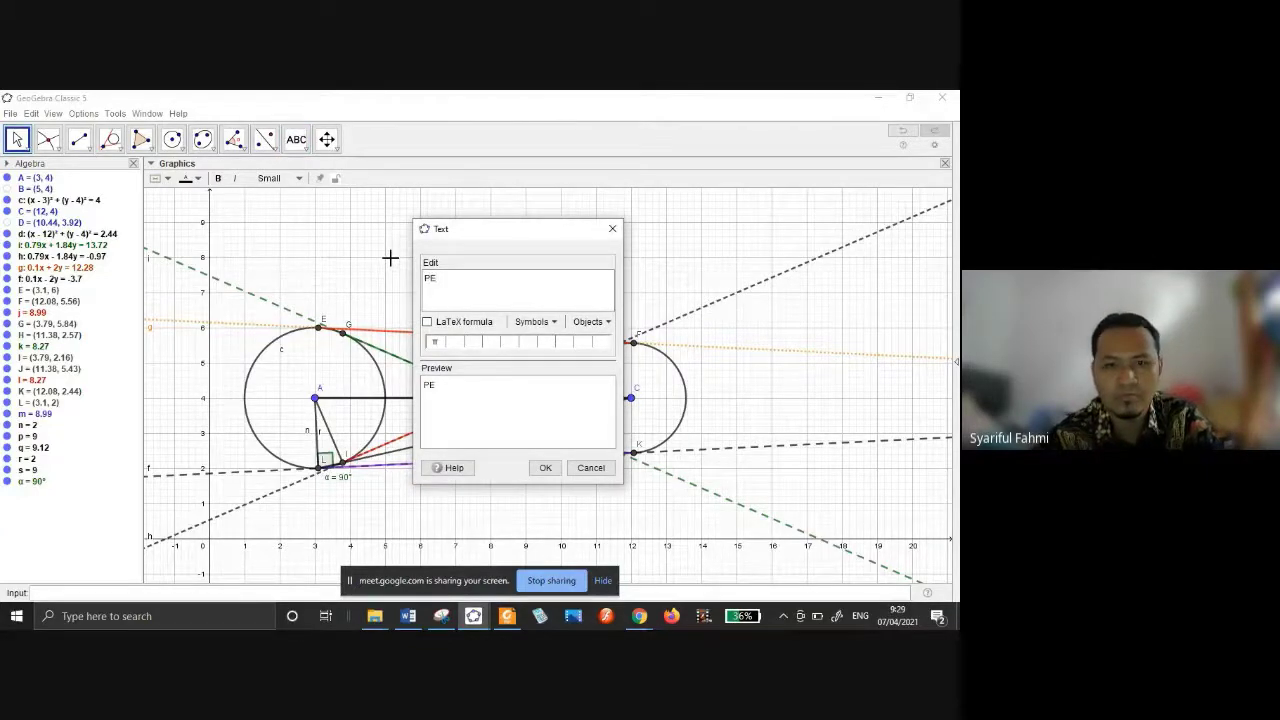
{"action": "type", "text": "RSA"}
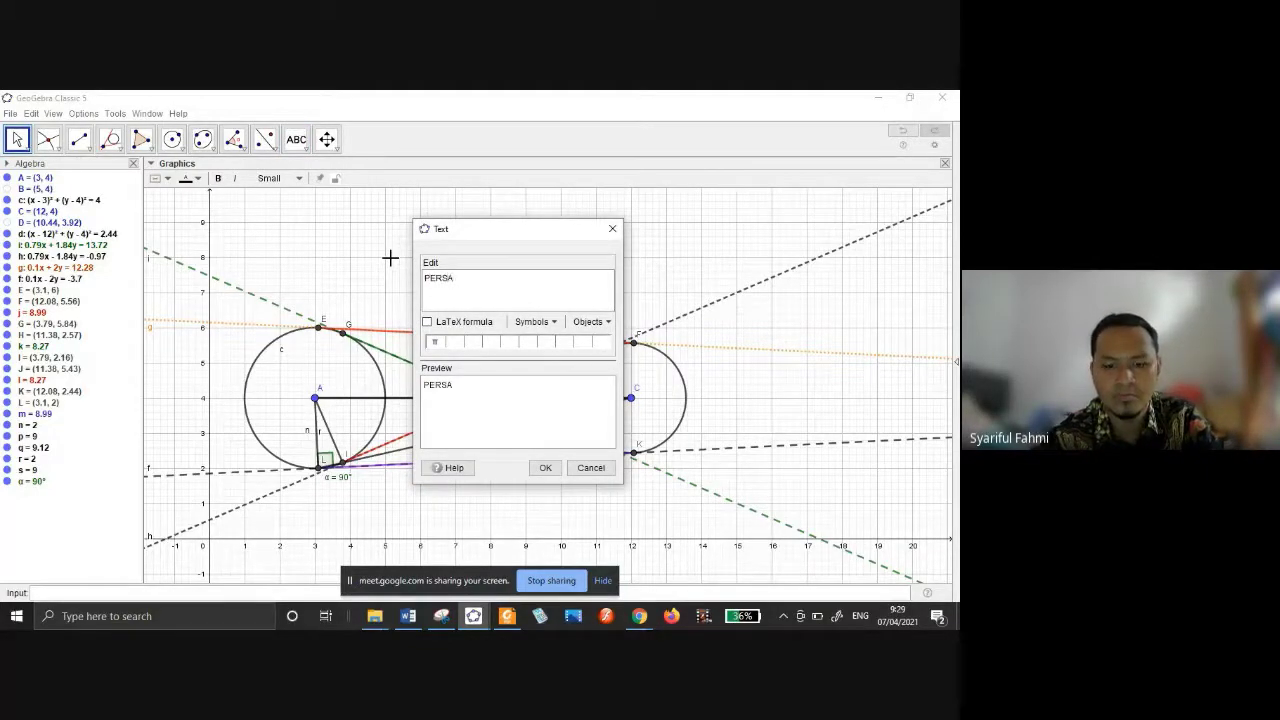
{"action": "type", "text": "MANA"}
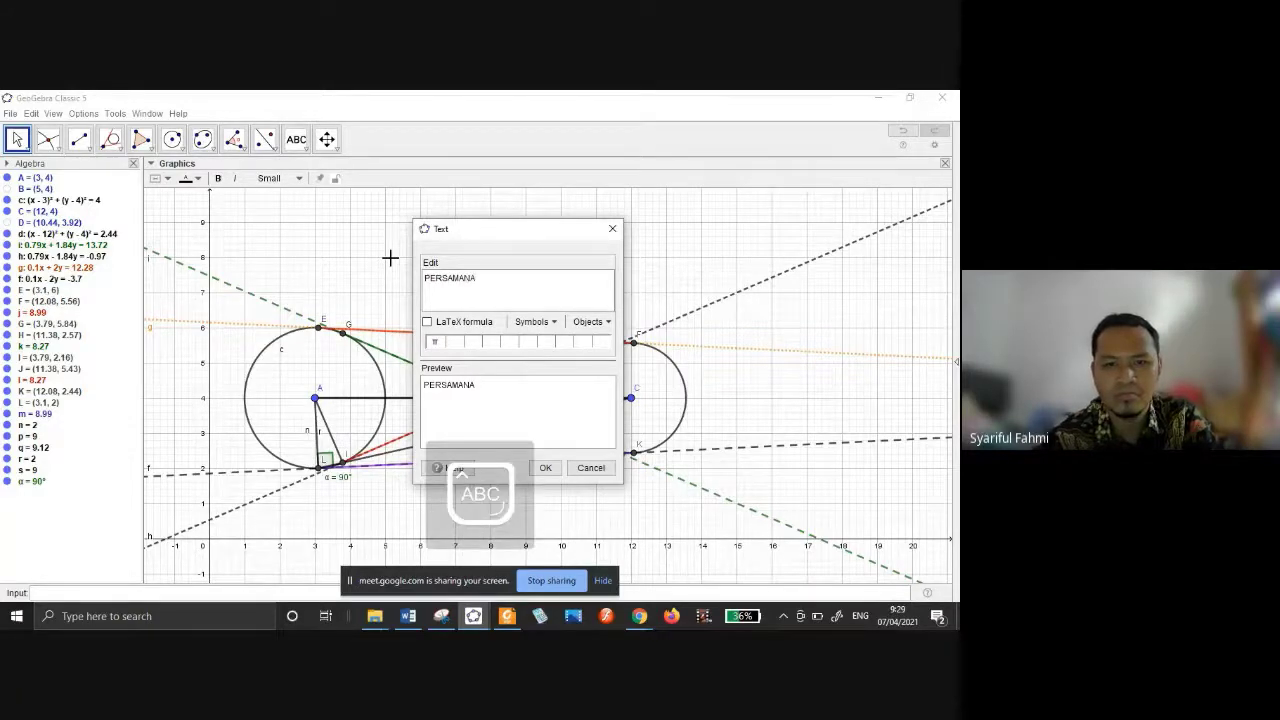
{"action": "key", "text": "BackSpace"}
{"action": "key", "text": "BackSpace"}
{"action": "type", "text": "AN GA"}
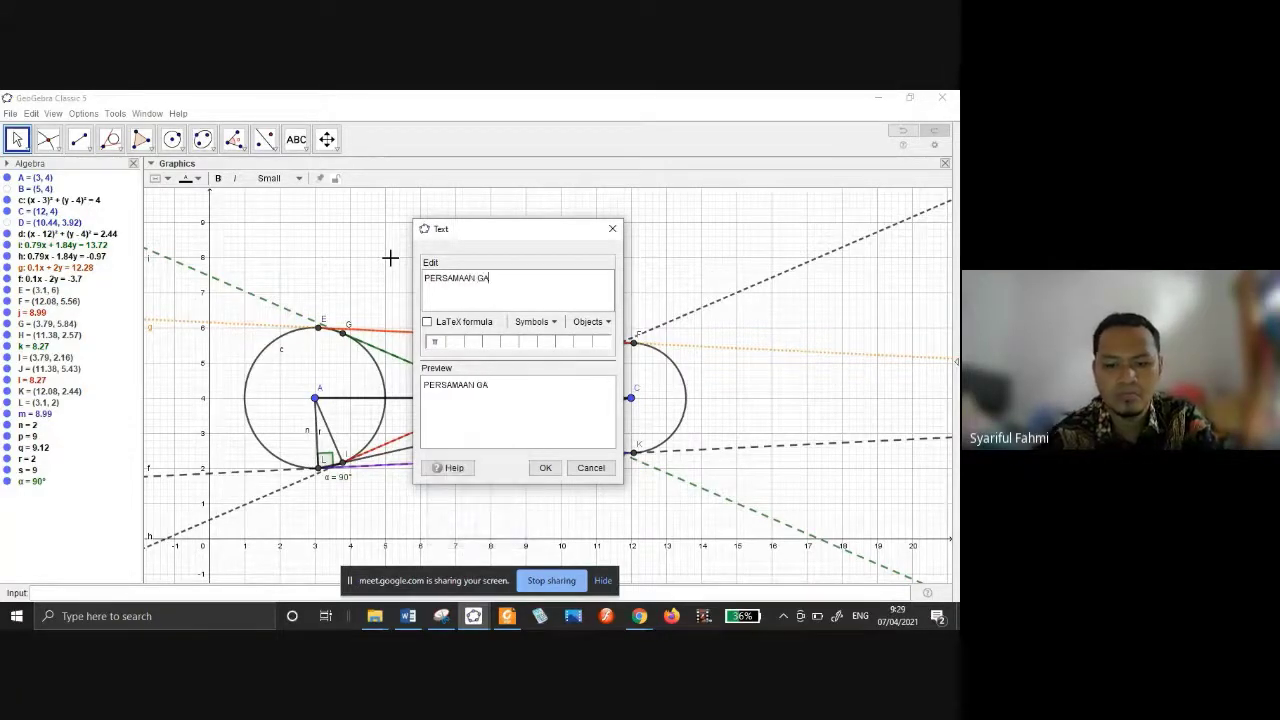
{"action": "type", "text": "RIS SINGGUNG"}
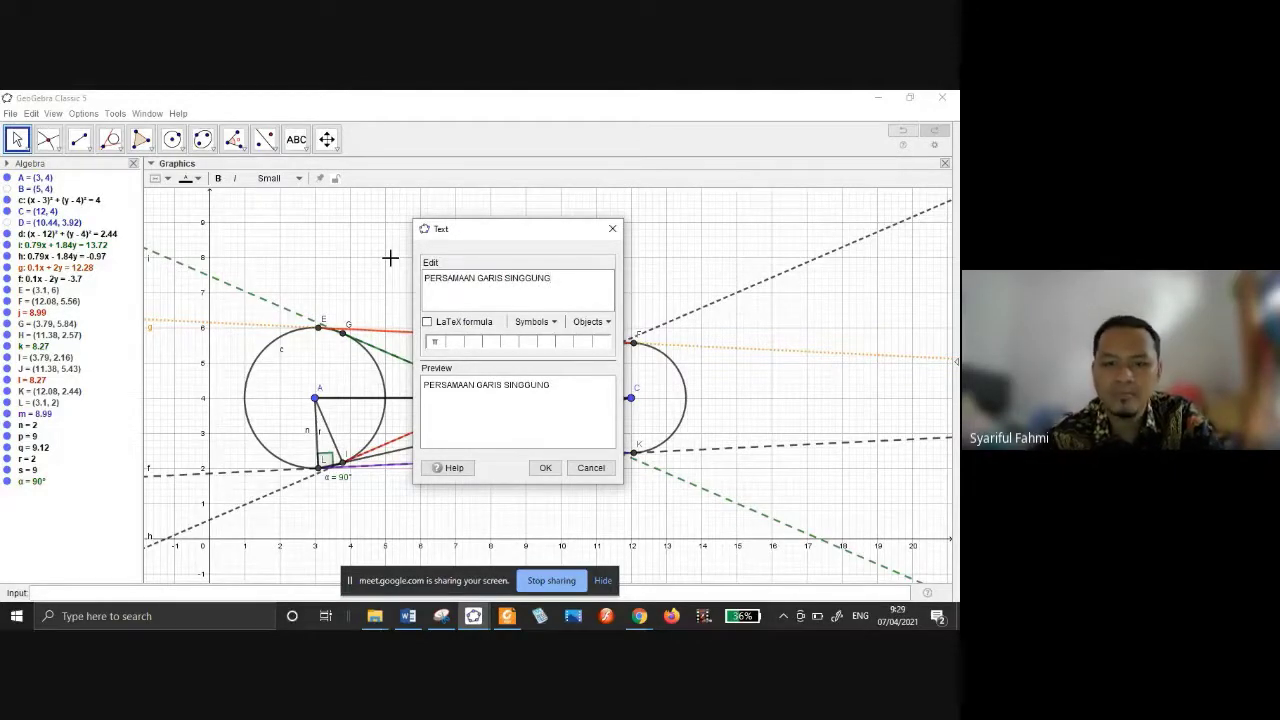
{"action": "left_click", "coordinate": [542, 467]}
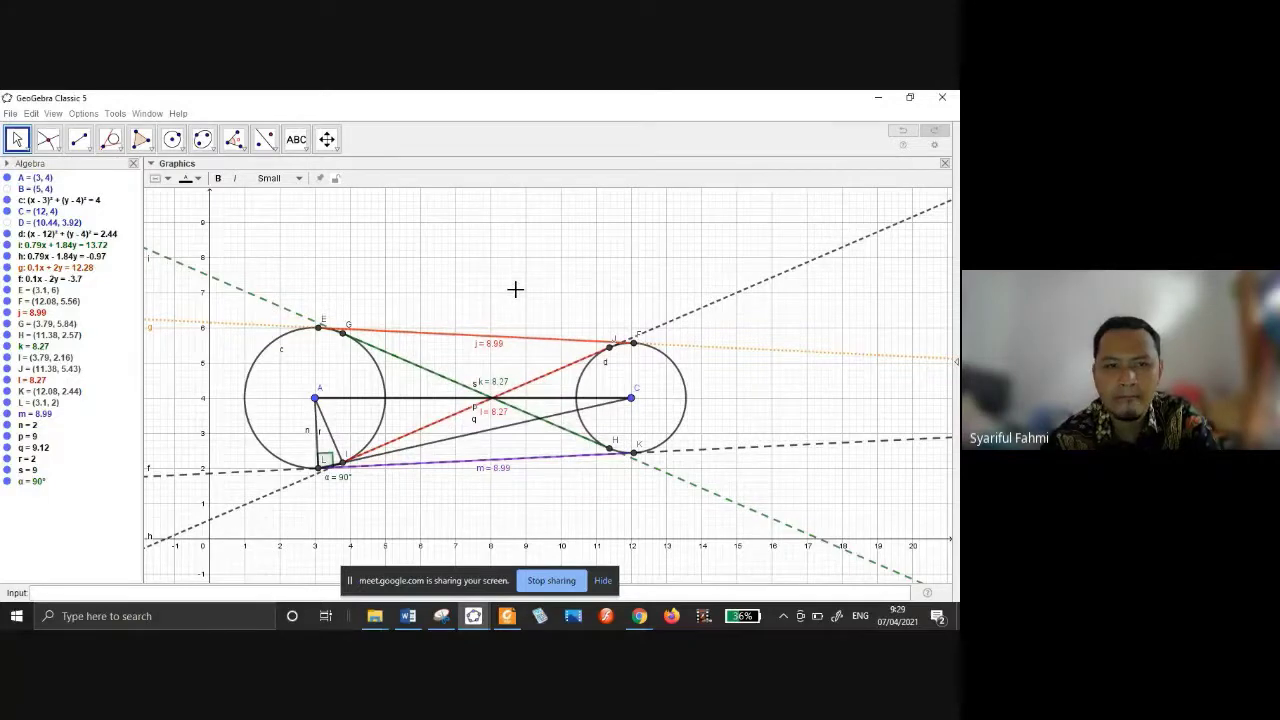
{"action": "left_click", "coordinate": [425, 262]}
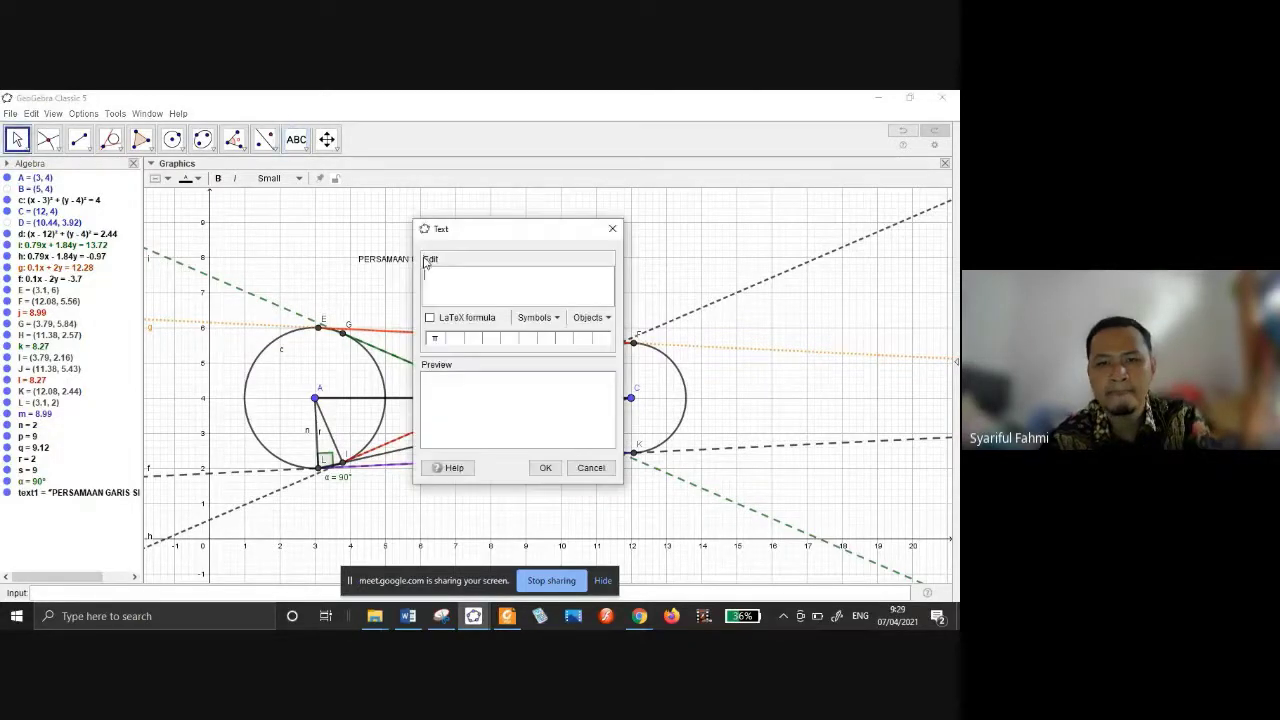
{"action": "left_click", "coordinate": [613, 231]}
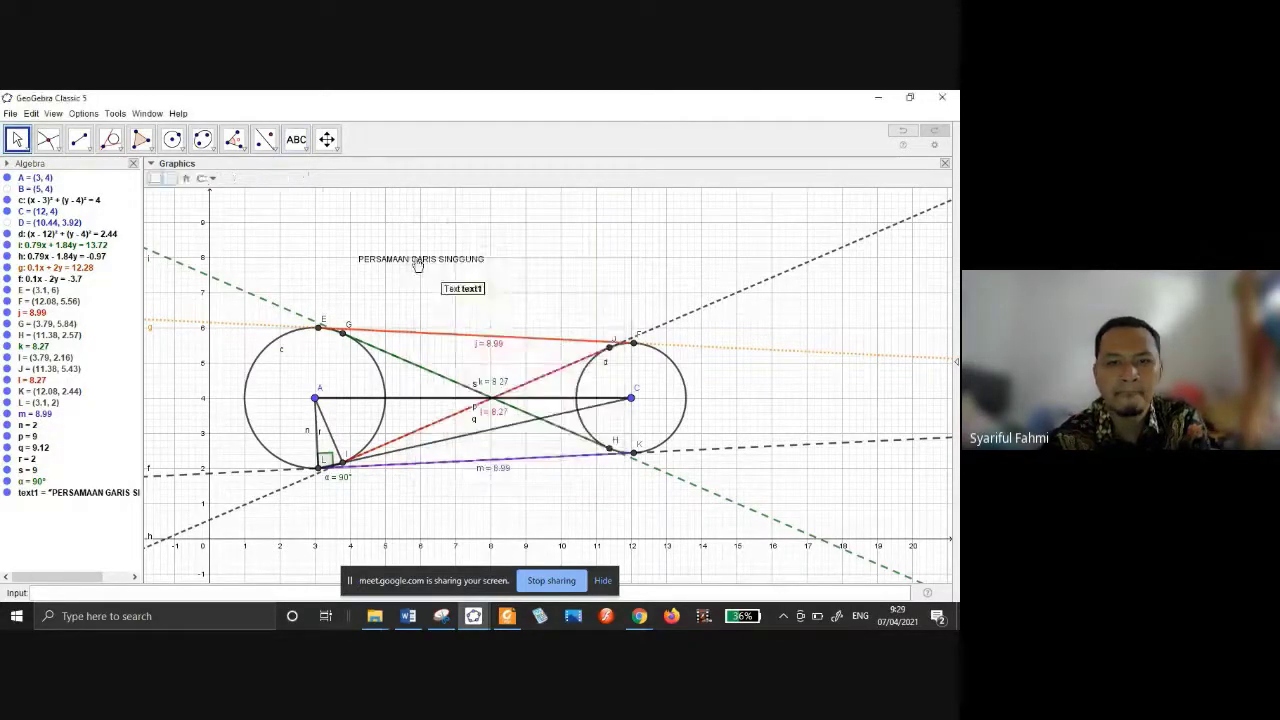
Give the title a red background with white text.
{"action": "left_click", "coordinate": [167, 180]}
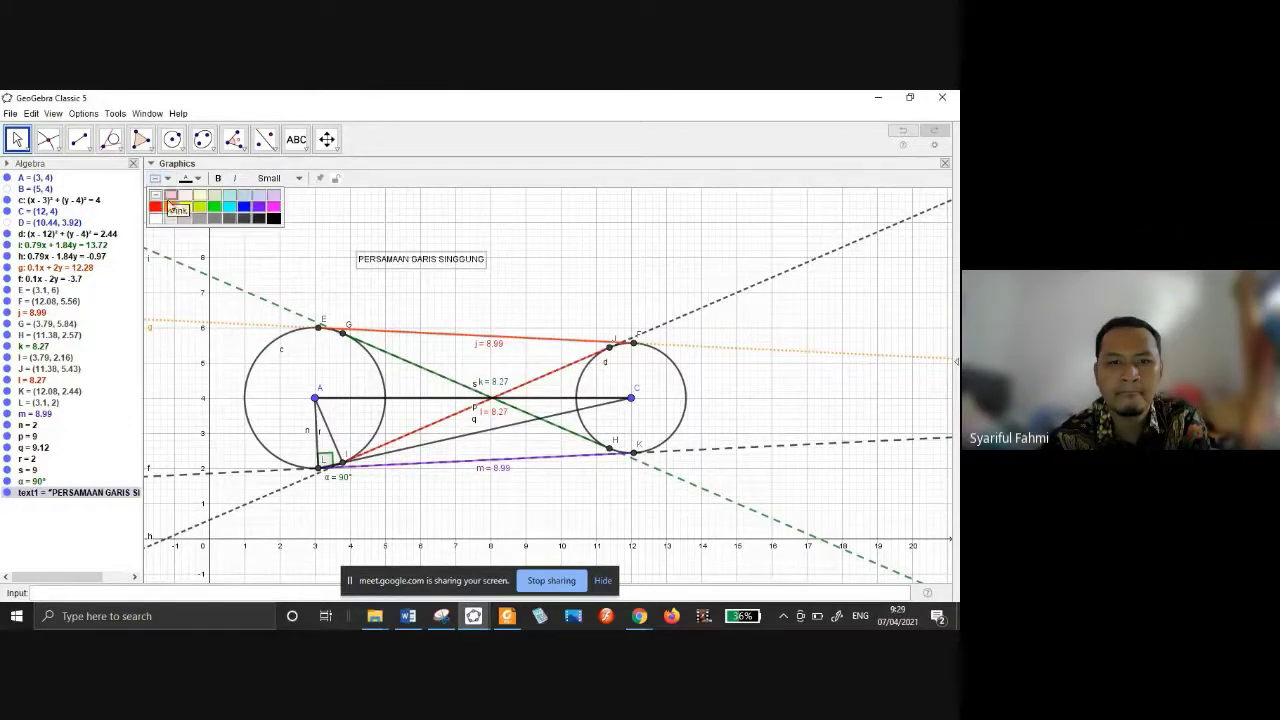
{"action": "left_click", "coordinate": [156, 207]}
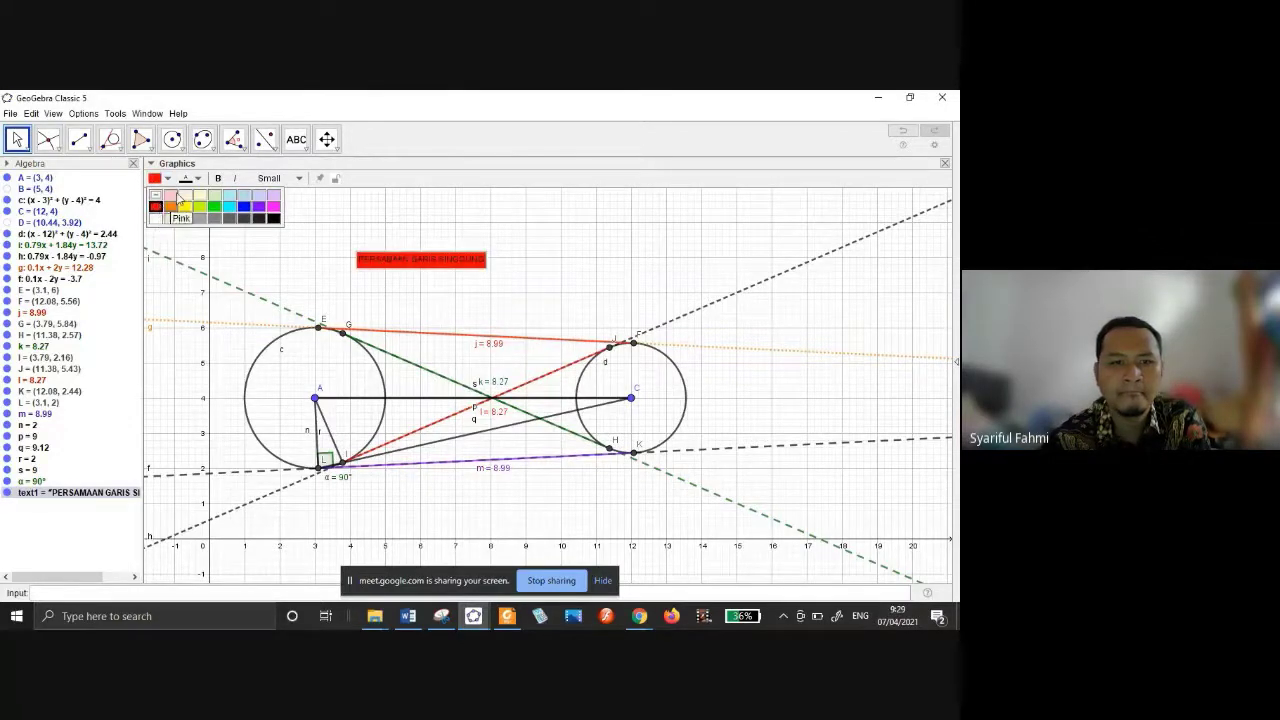
{"action": "left_click", "coordinate": [186, 179]}
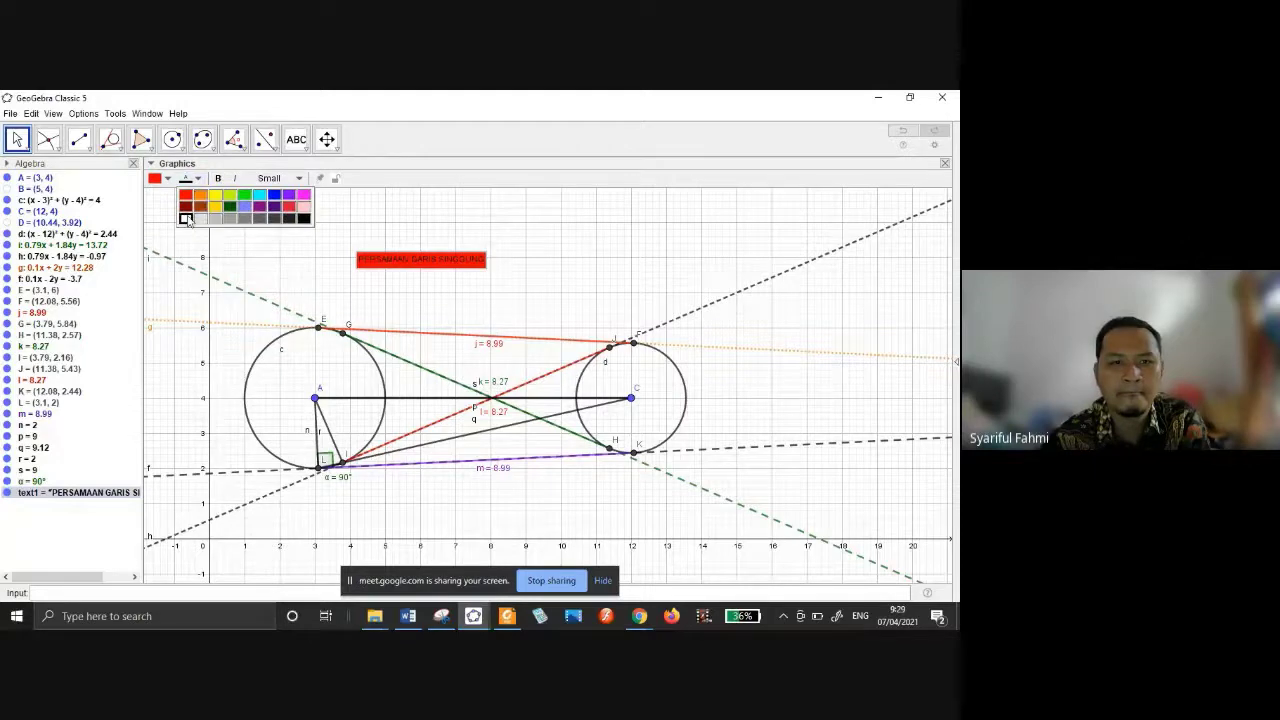
{"action": "left_click", "coordinate": [186, 218]}
{"action": "left_click", "coordinate": [216, 195]}
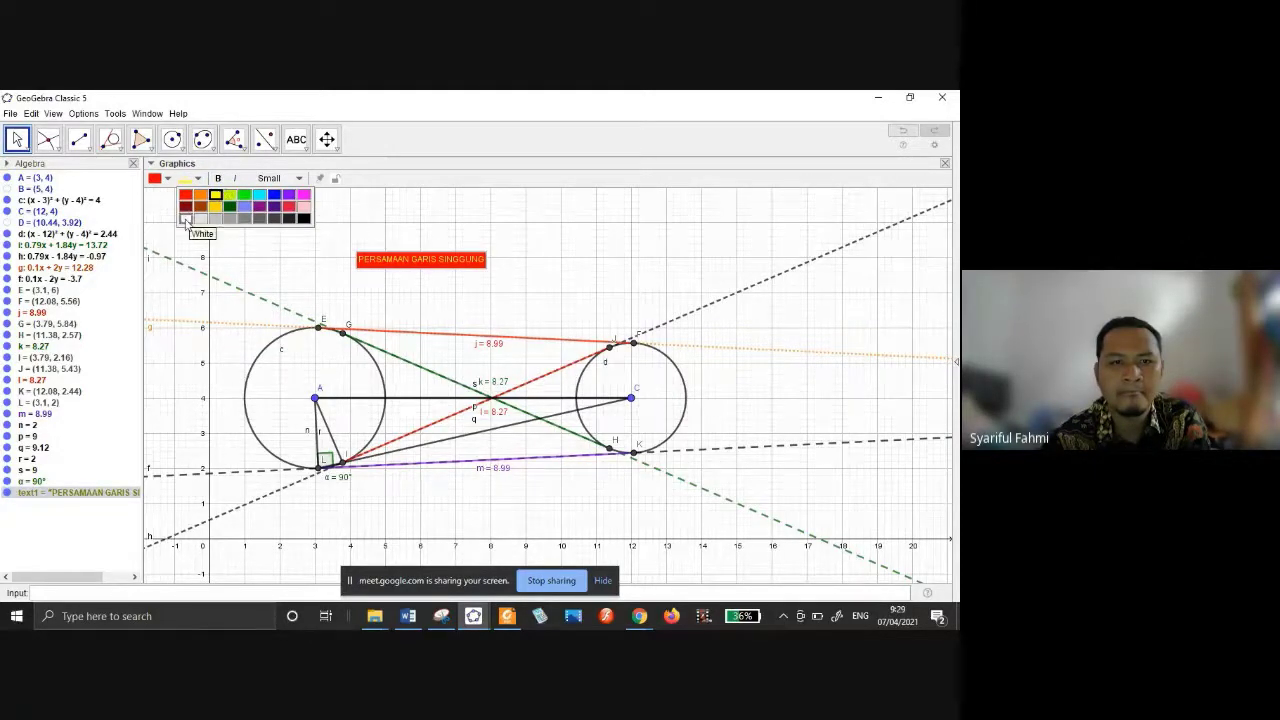
{"action": "left_click", "coordinate": [186, 218]}
Set the title font size to Large and shift it slightly left and down.
{"action": "left_click", "coordinate": [276, 178]}
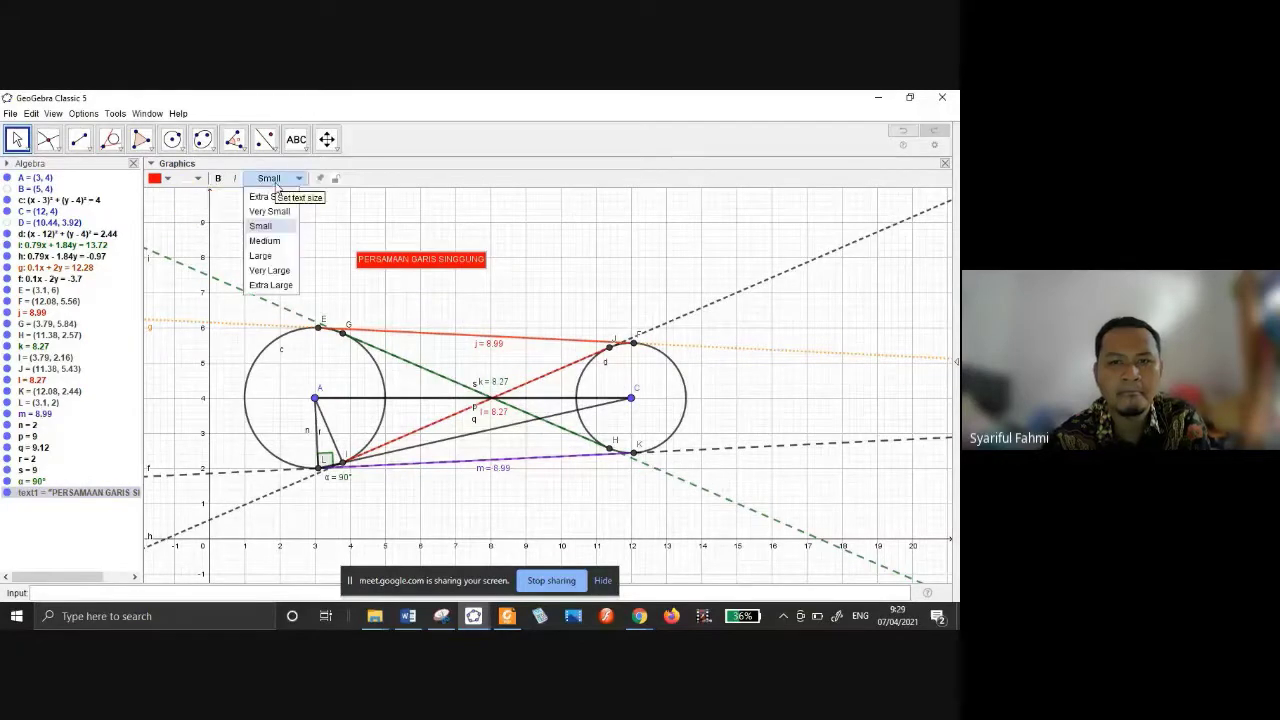
{"action": "left_click", "coordinate": [266, 255]}
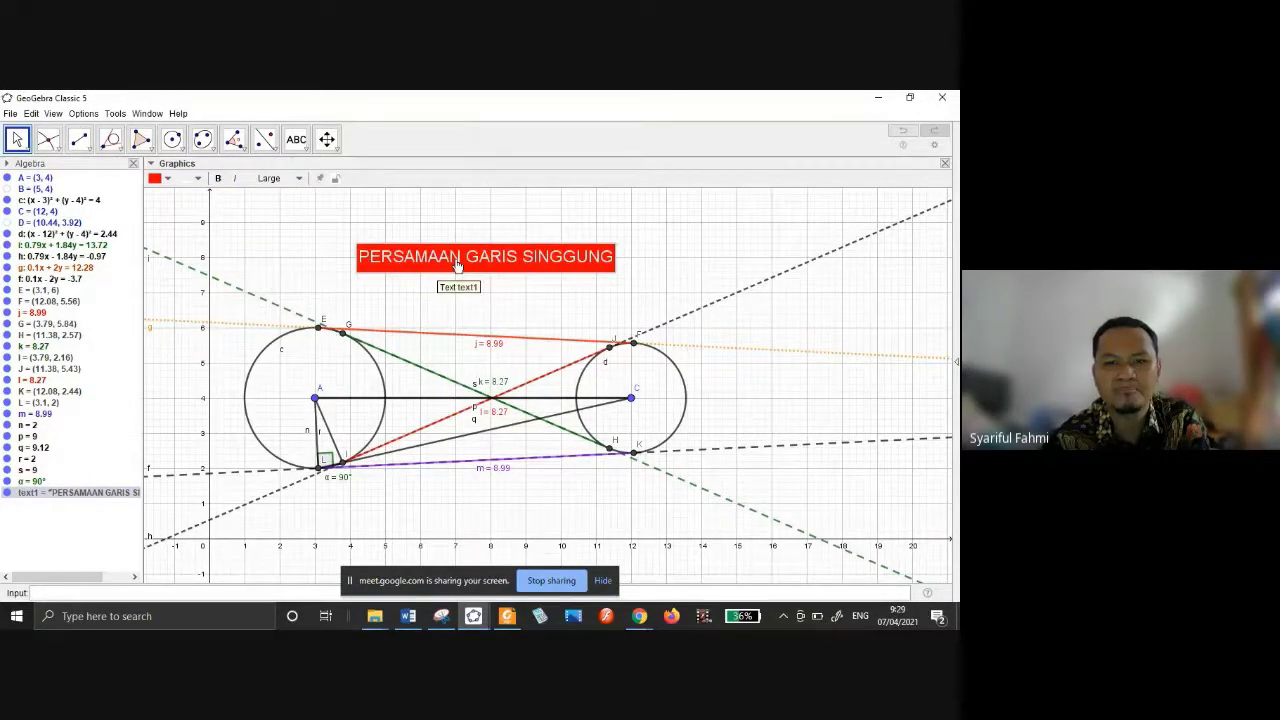
{"action": "mouse_move", "coordinate": [457, 263]}
{"action": "left_mouse_down"}
{"action": "mouse_move", "coordinate": [420, 283]}
{"action": "mouse_move", "coordinate": [443, 282]}
{"action": "left_mouse_up"}
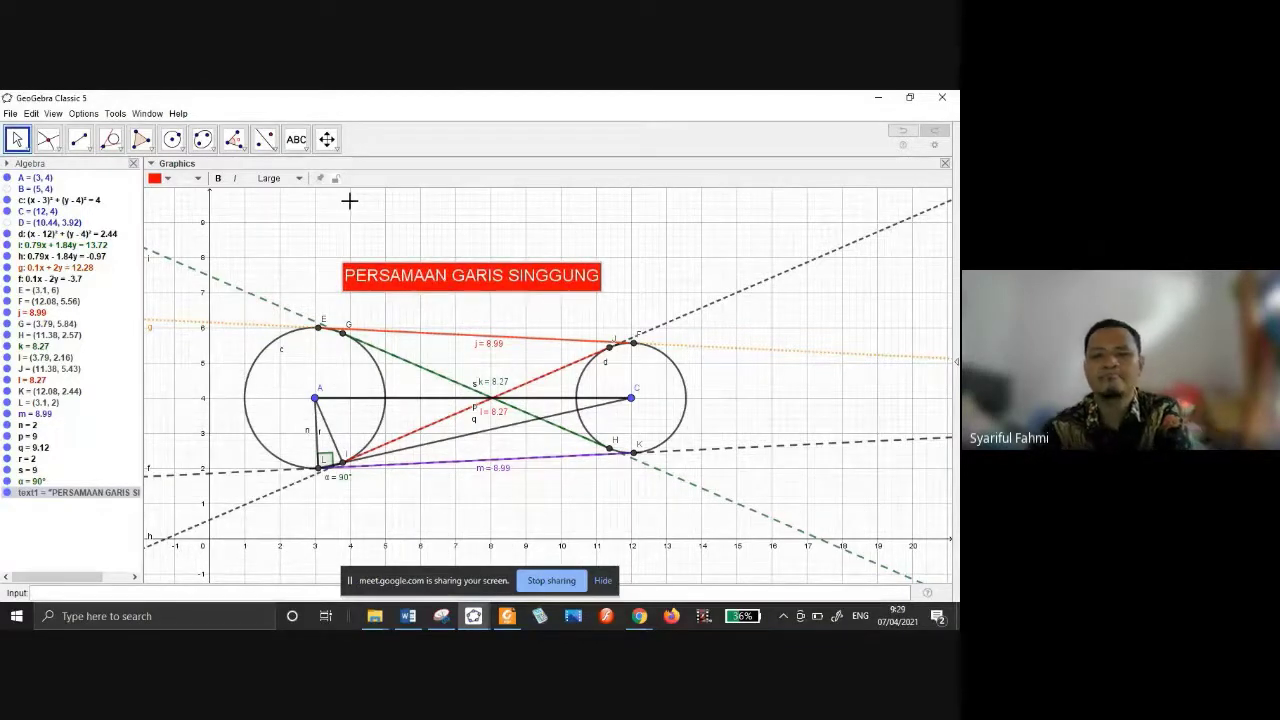
Add a second title line reading 'DUA LINGKARAN' under PERSAMAAN GARIS SINGGUNG.
{"action": "double_click", "coordinate": [591, 284]}
{"action": "type", "text": "DU"}
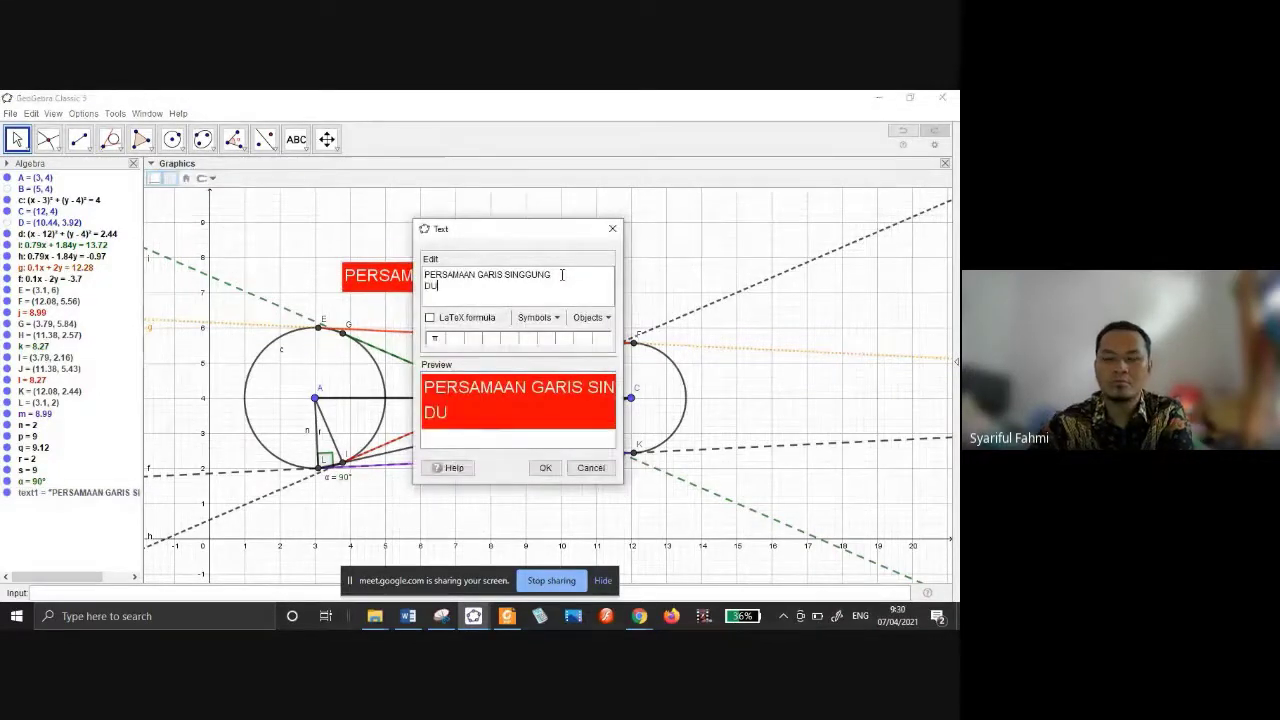
{"action": "type", "text": "A LINGKARAN"}
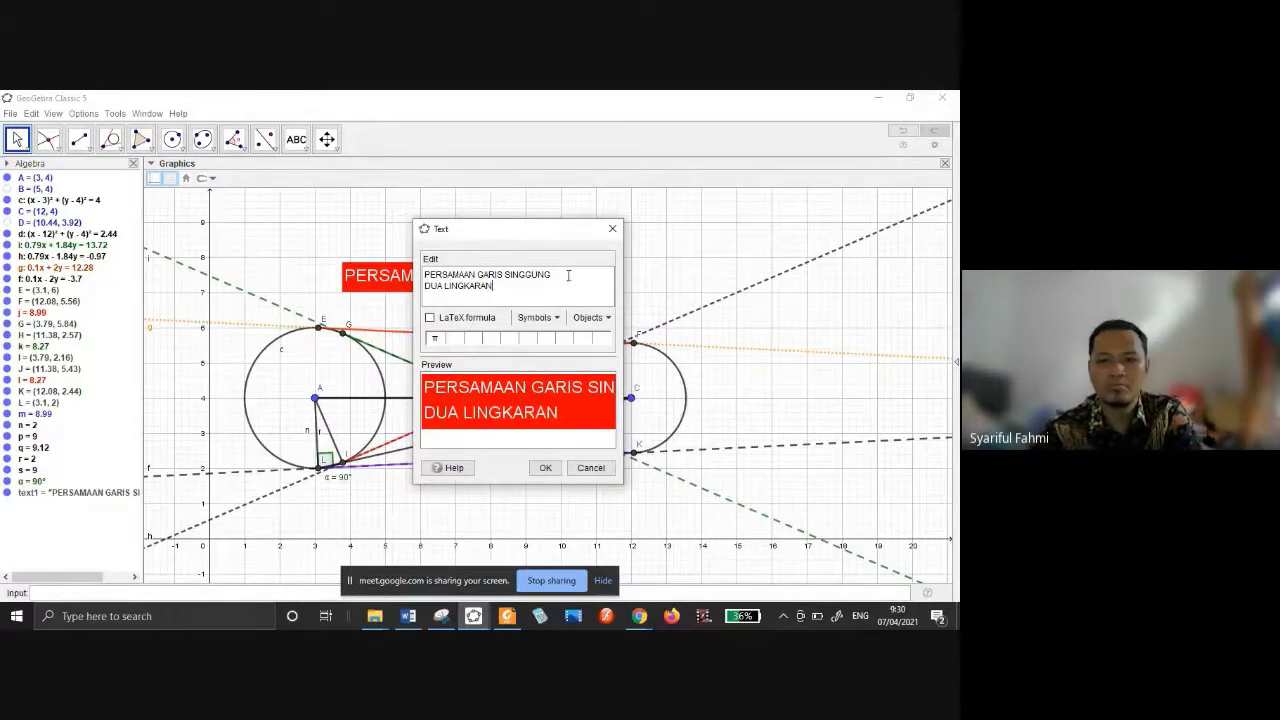
{"action": "left_click", "coordinate": [548, 469]}
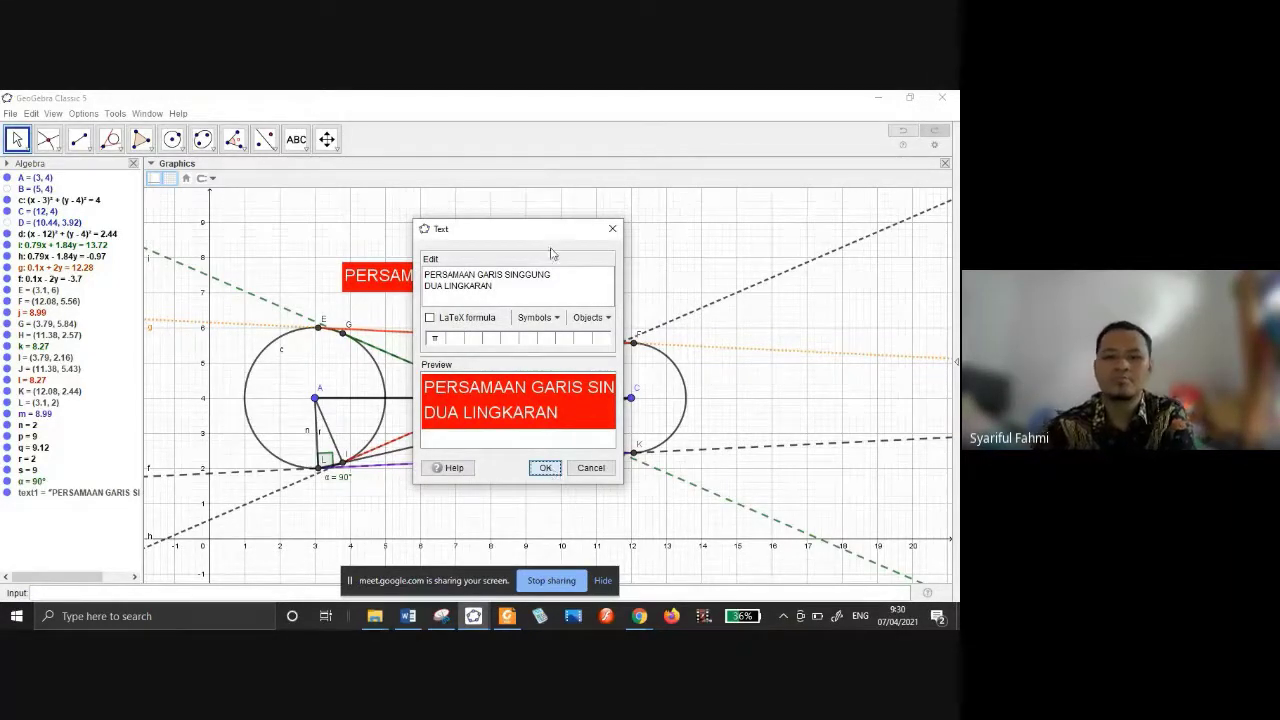
{"action": "key", "text": "Return"}
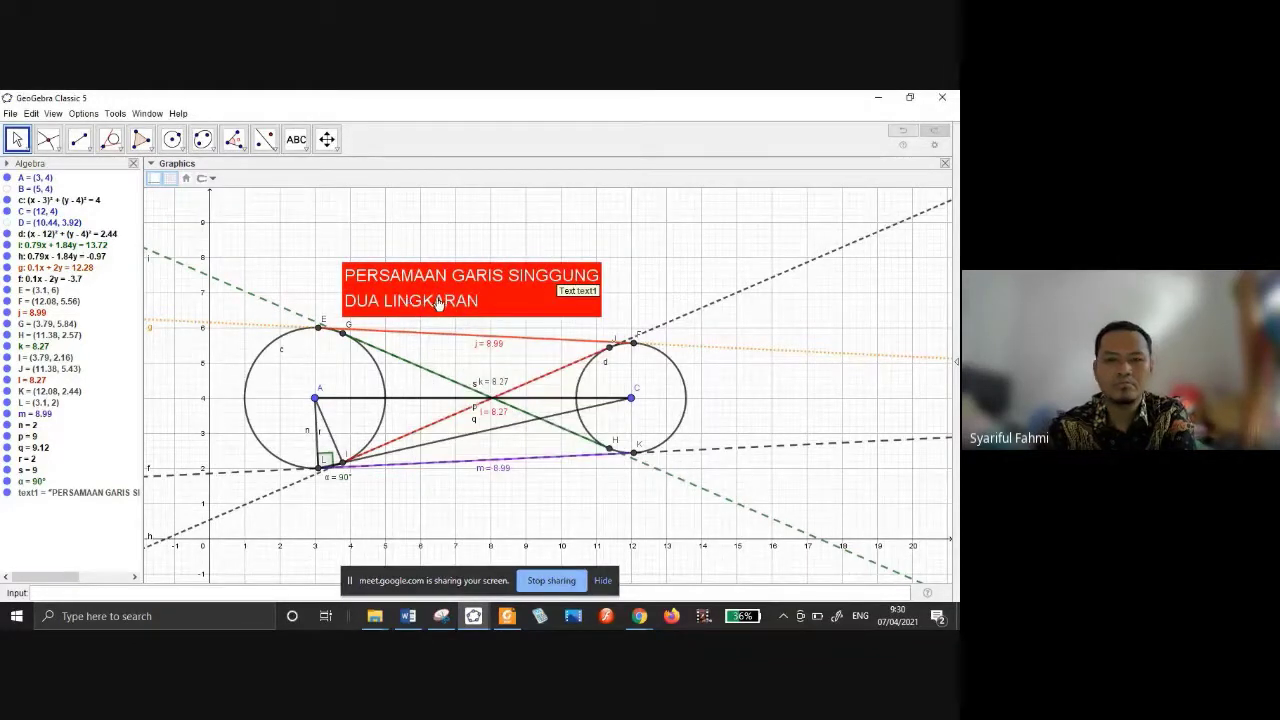
Indent the DUA LINGKARAN line to centre it, then move the title up and right.
{"action": "double_click", "coordinate": [404, 309]}
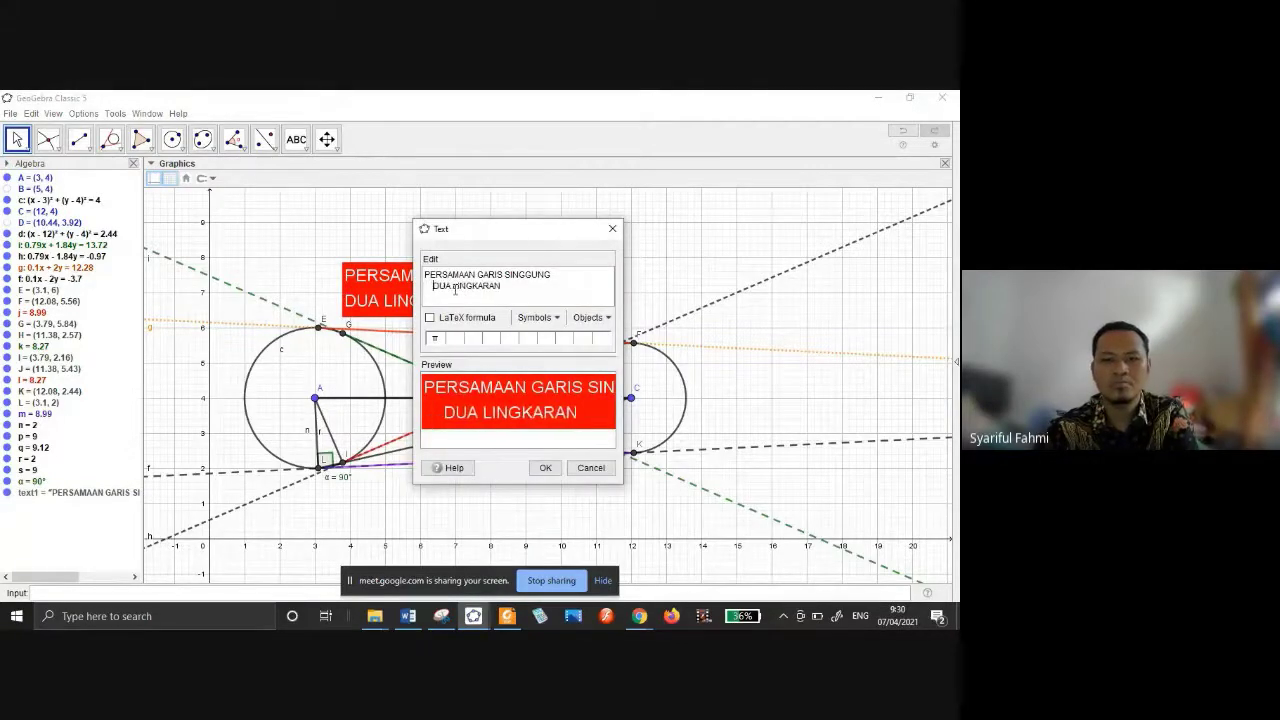
{"action": "left_click", "coordinate": [545, 468]}
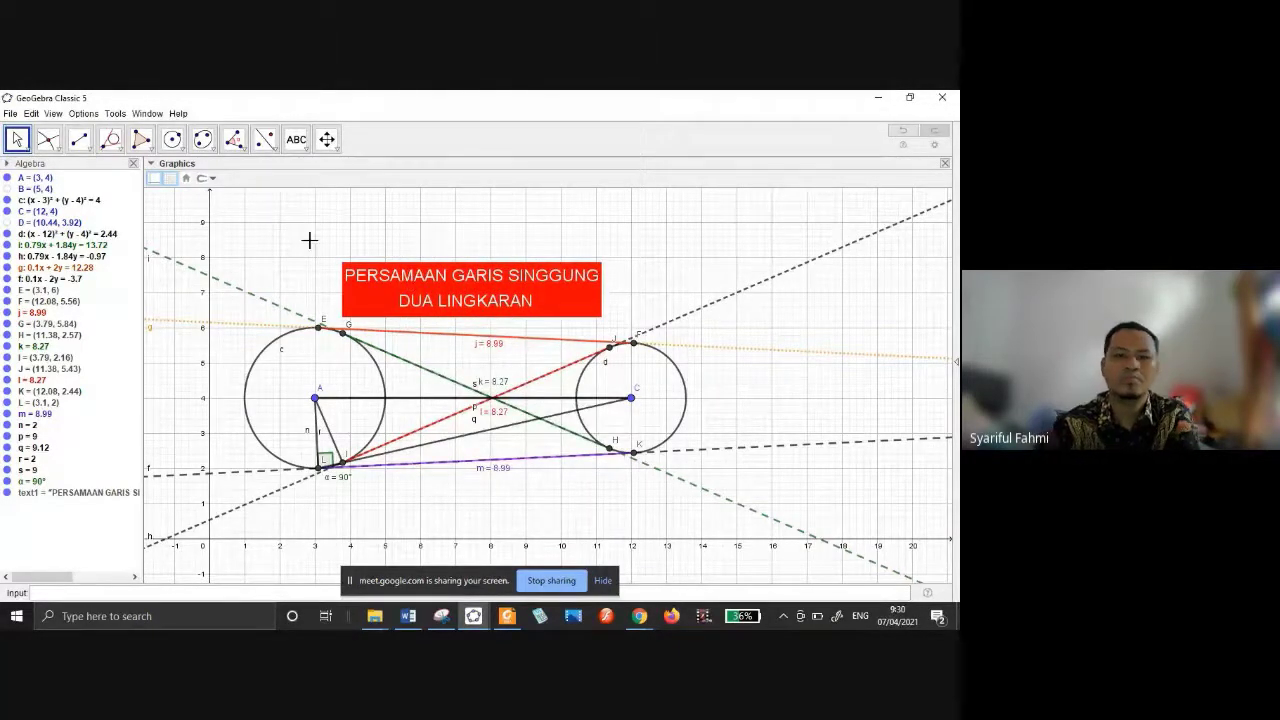
{"action": "left_click_drag", "start_coordinate": [478, 288], "coordinate": [492, 250]}
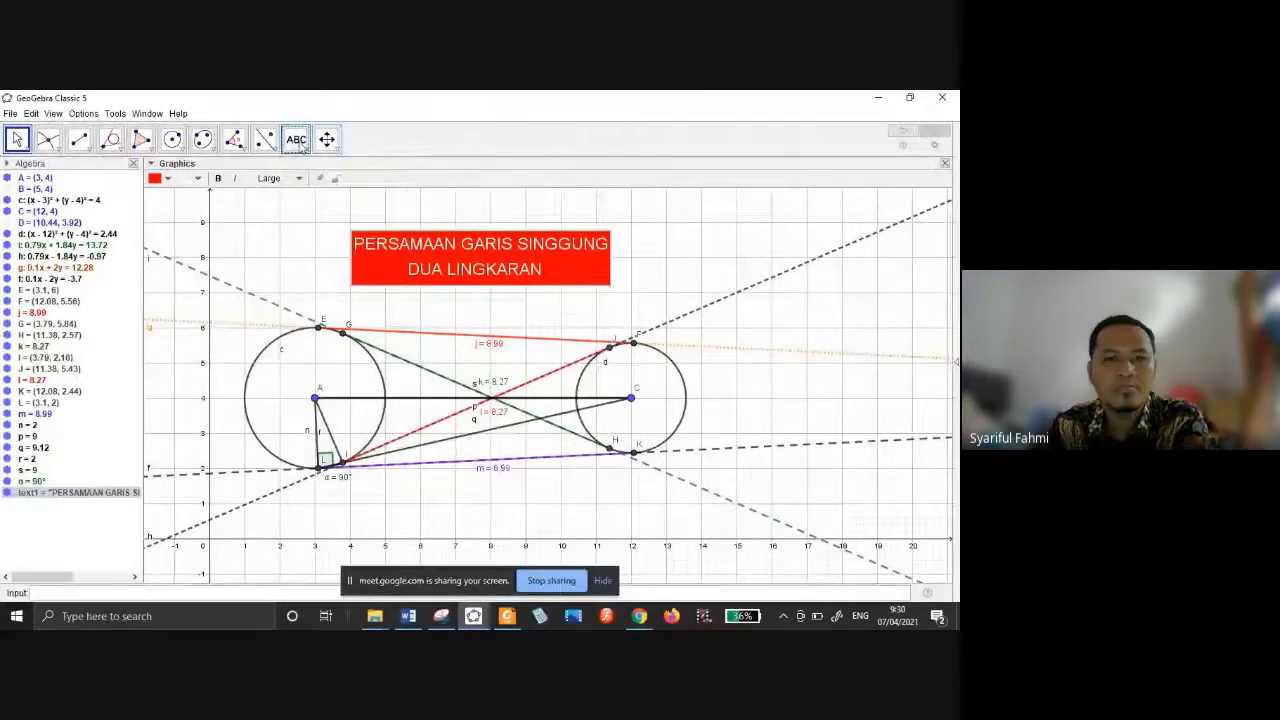
{"action": "left_click", "coordinate": [298, 140]}
{"action": "left_click", "coordinate": [526, 526]}
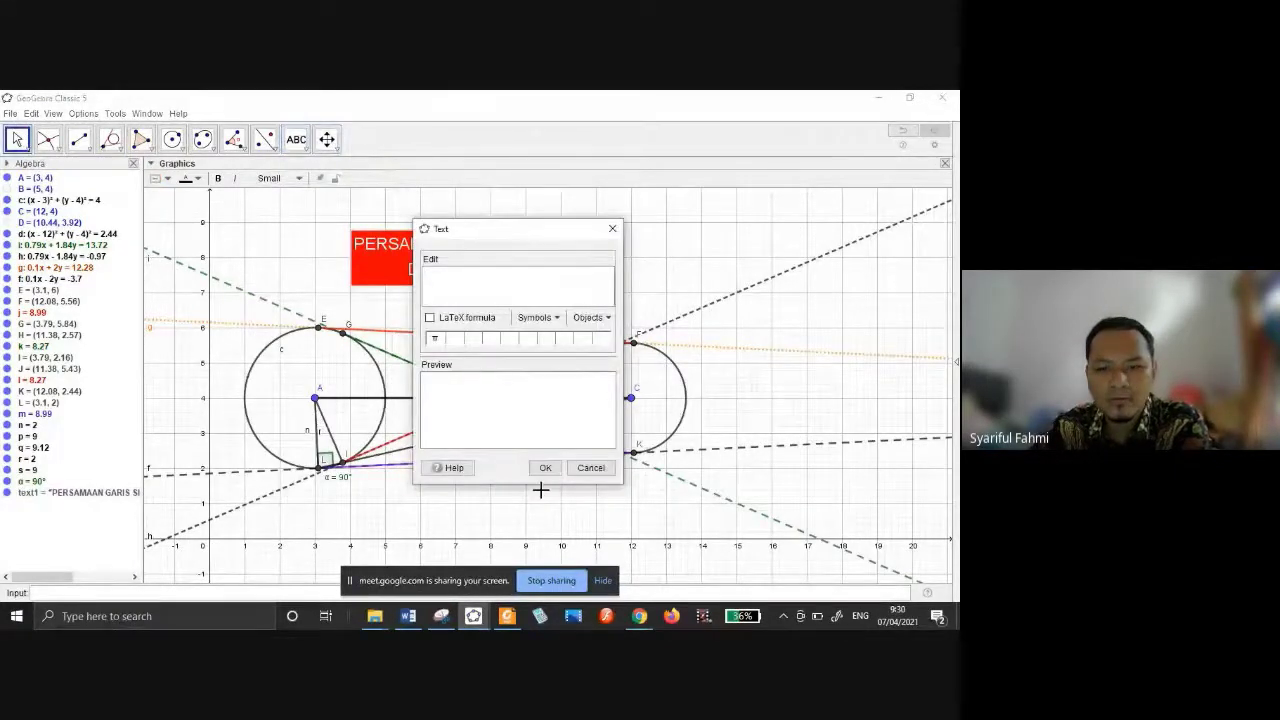
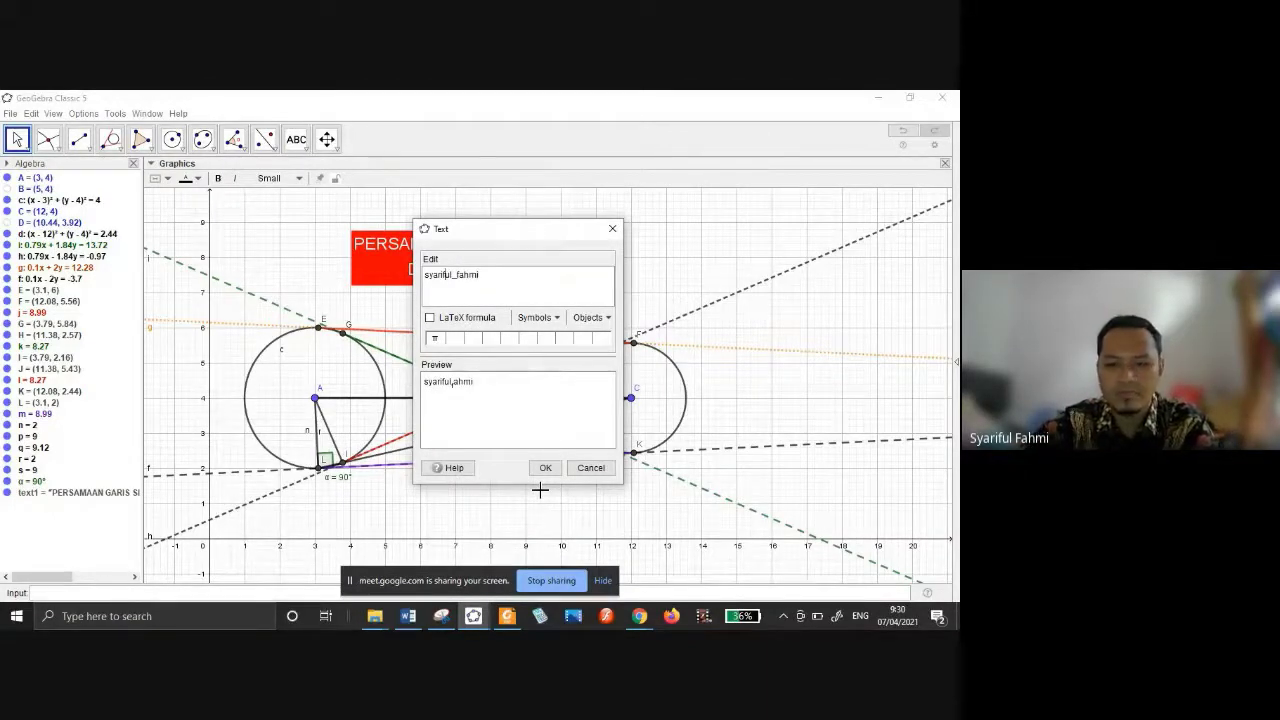
{"action": "key", "text": "Home"}
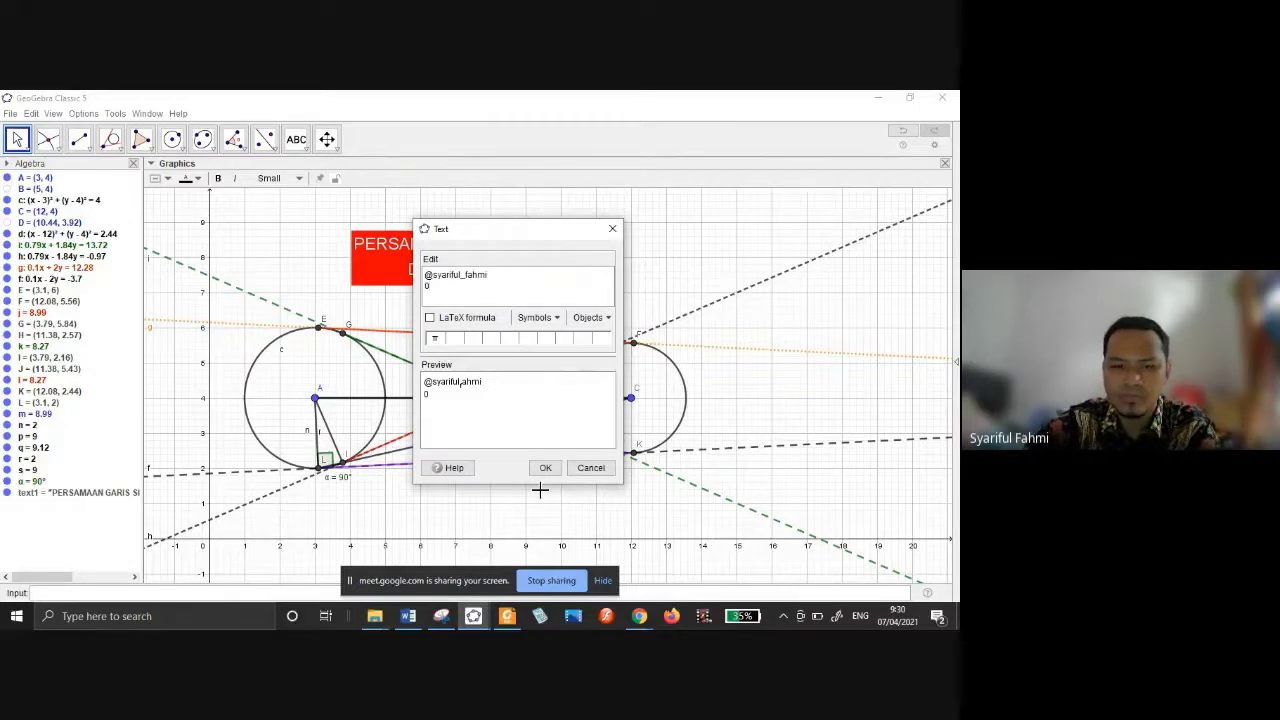
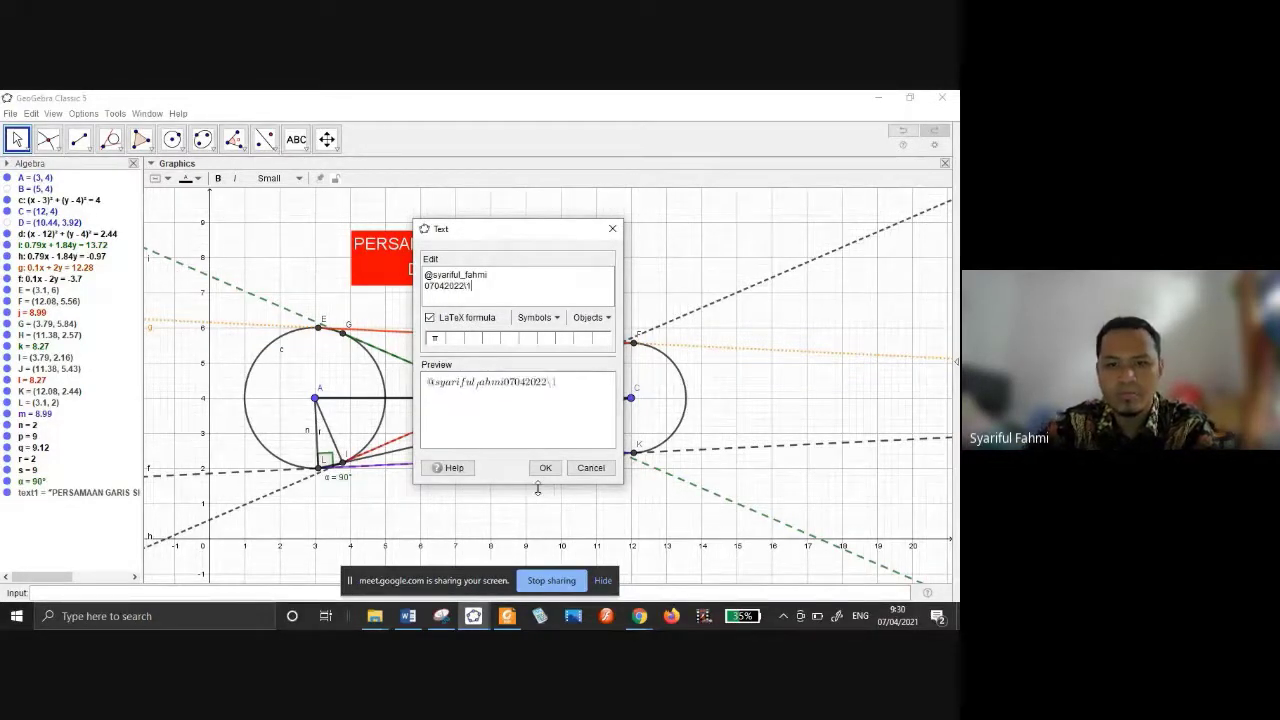
{"action": "key", "text": "BackSpace"}
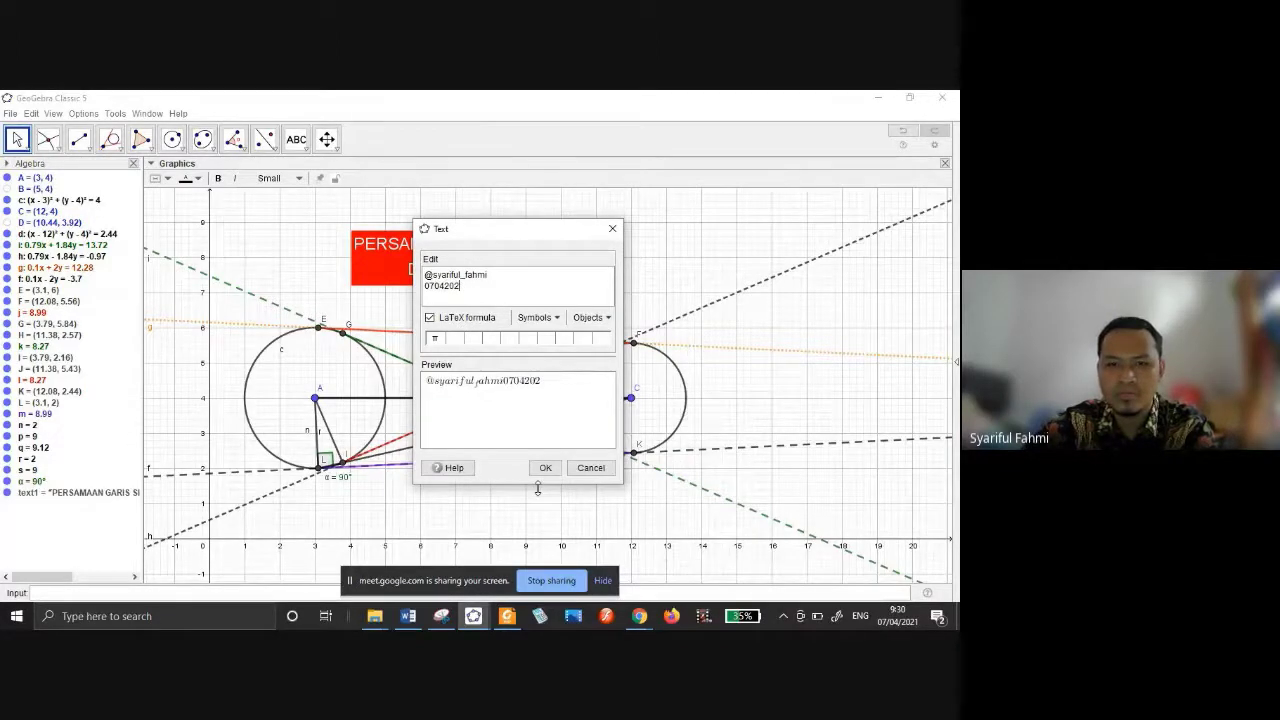
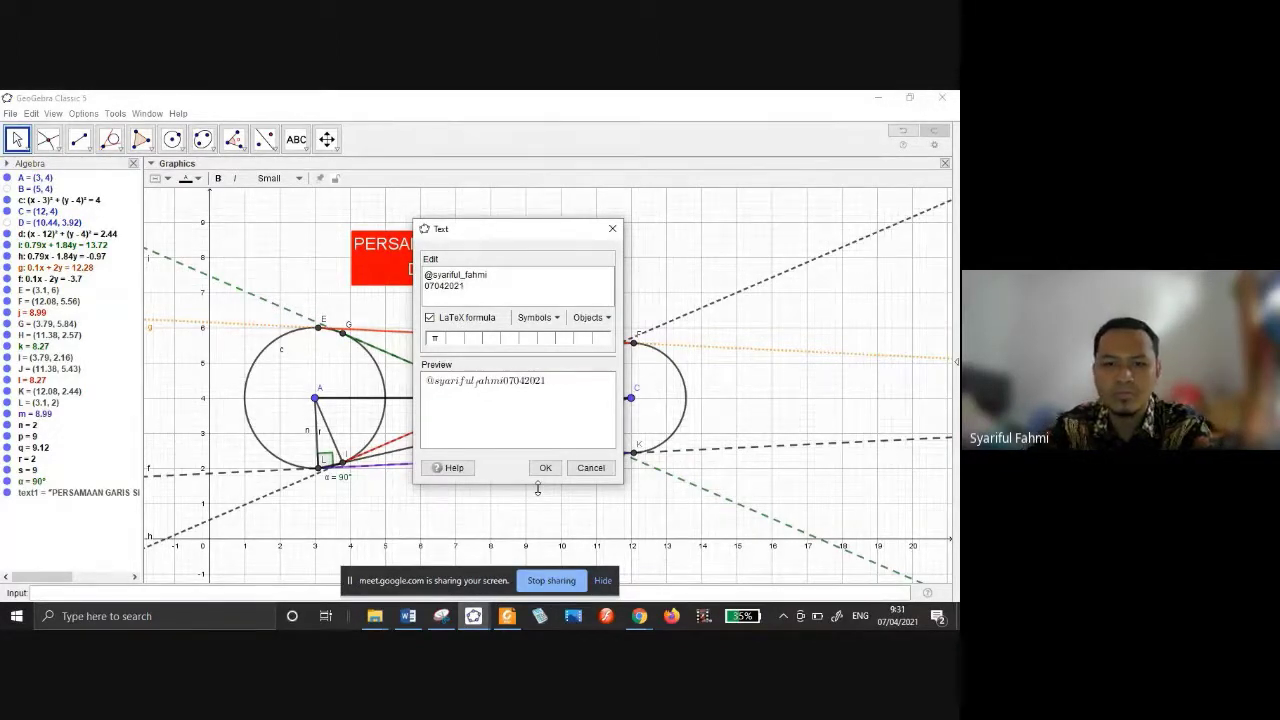
Place the label as plain two-line text with LaTeX off and move it up-right.
{"action": "left_click", "coordinate": [430, 320]}
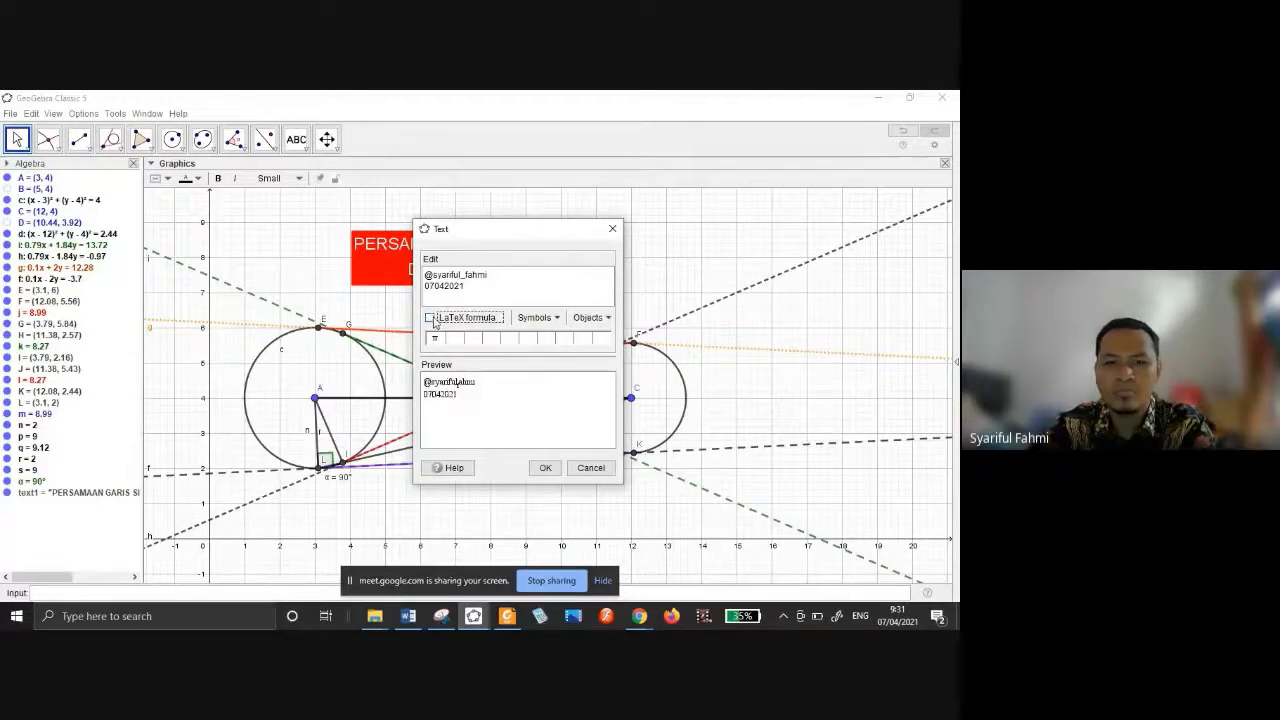
{"action": "left_click", "coordinate": [545, 467]}
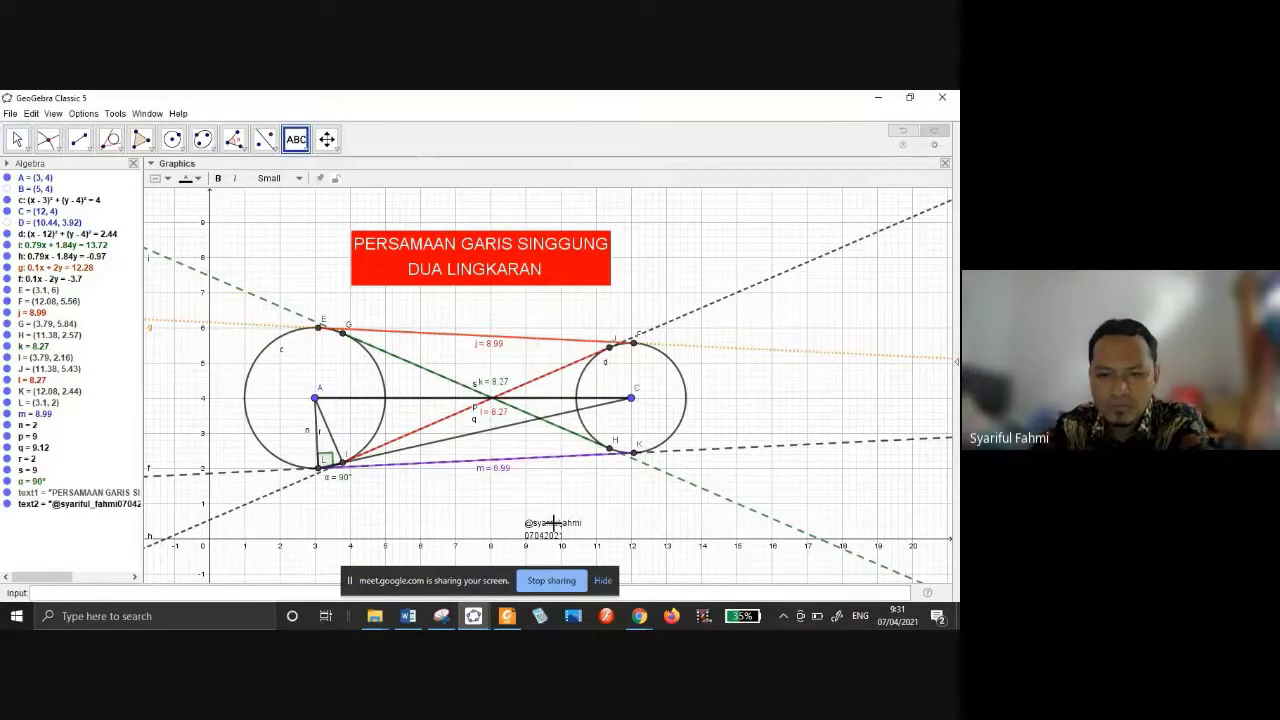
{"action": "left_click_drag", "start_coordinate": [553, 522], "coordinate": [578, 492]}
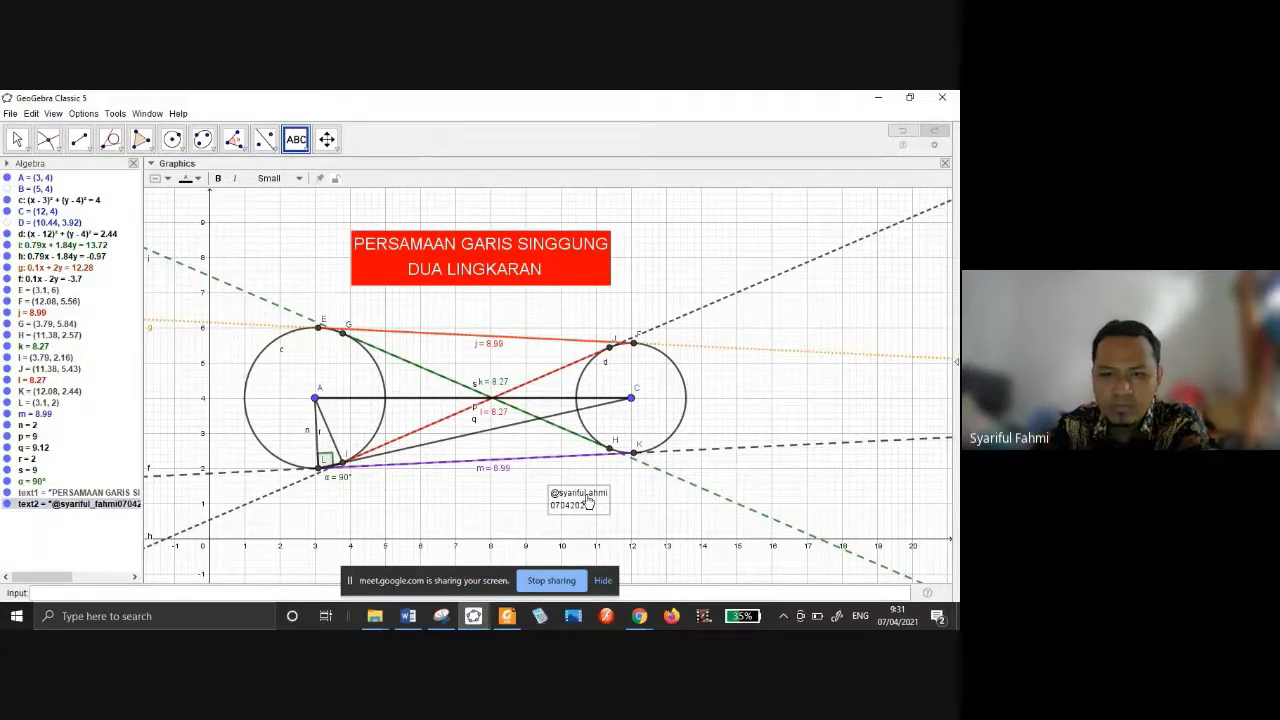
Edit the author label to drop the @ and spell out the author's full name above 07042021.
{"action": "double_click", "coordinate": [588, 503]}
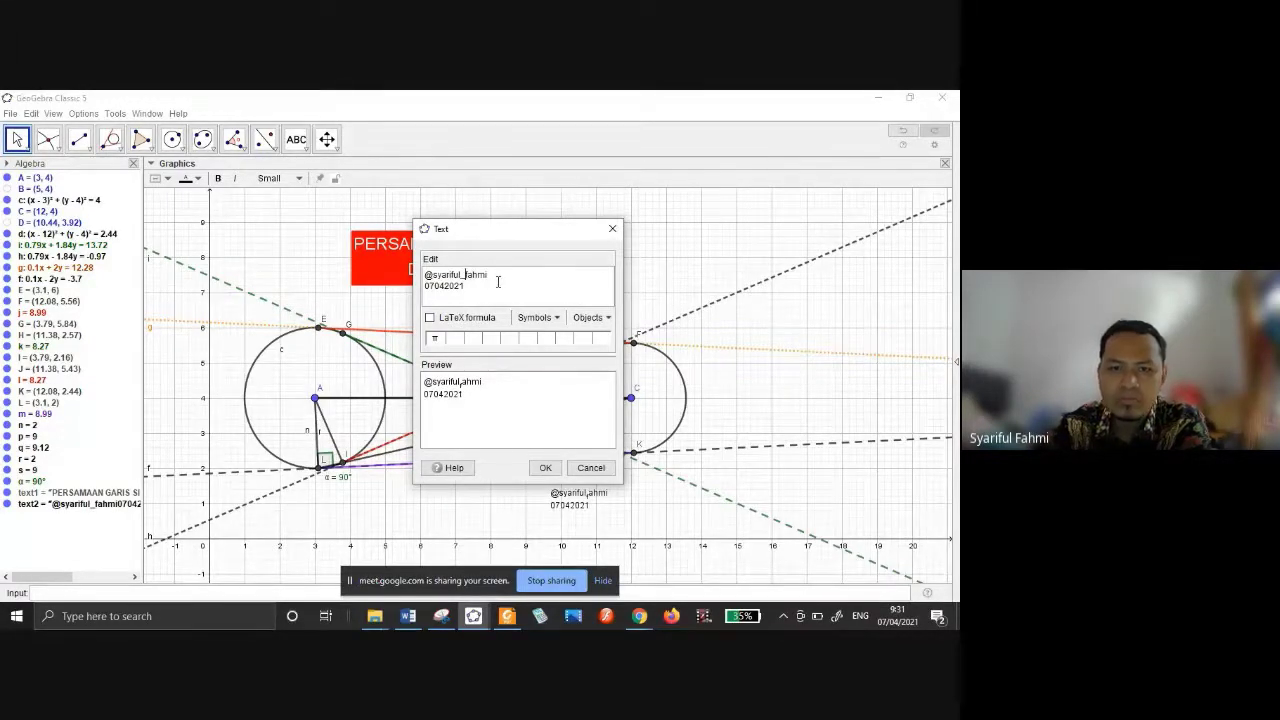
{"action": "left_click", "coordinate": [430, 318]}
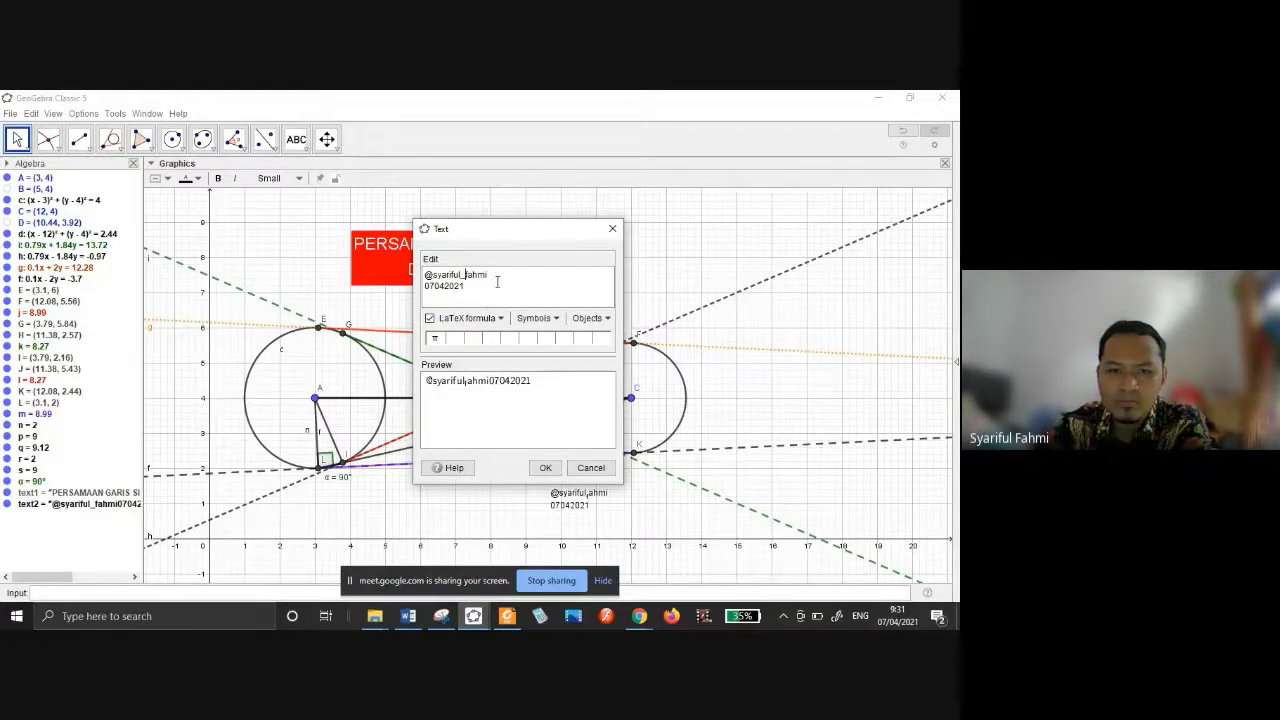
{"action": "key", "text": "BackSpace"}
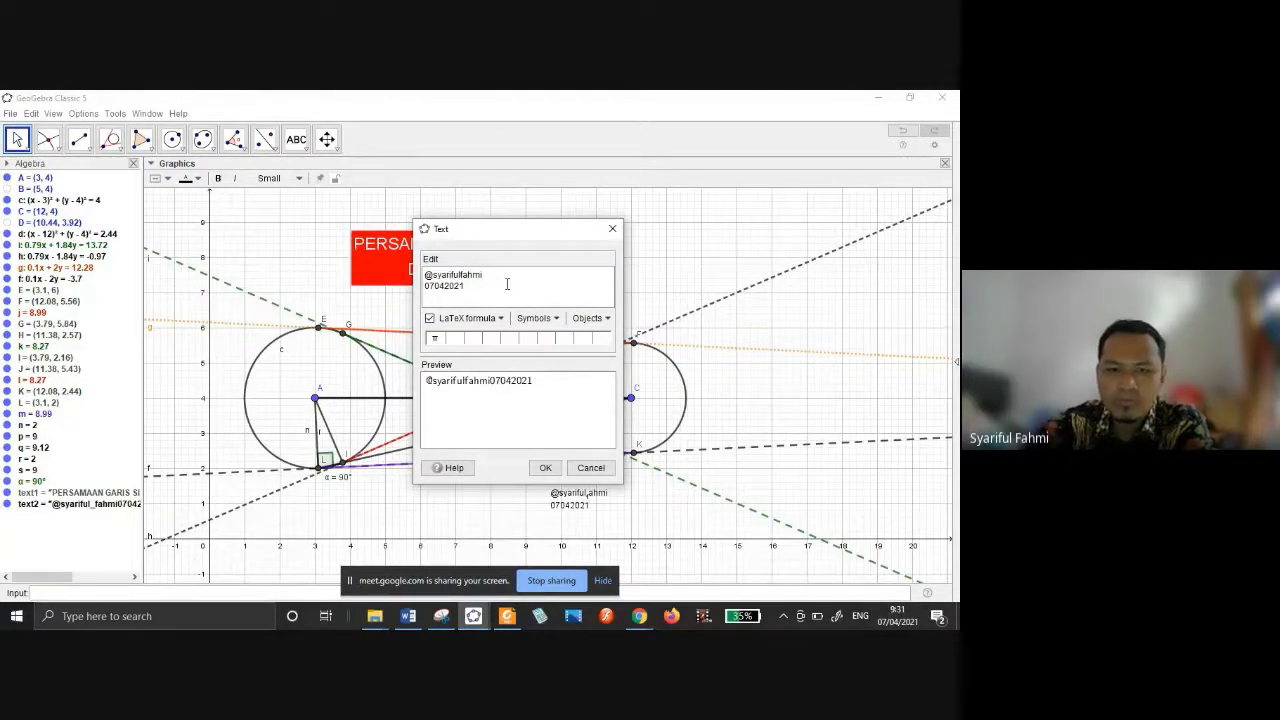
{"action": "key", "text": "BackSpace"}
{"action": "key", "text": "BackSpace"}
{"action": "key", "text": "BackSpace"}
{"action": "key", "text": "BackSpace"}
{"action": "key", "text": "BackSpace"}
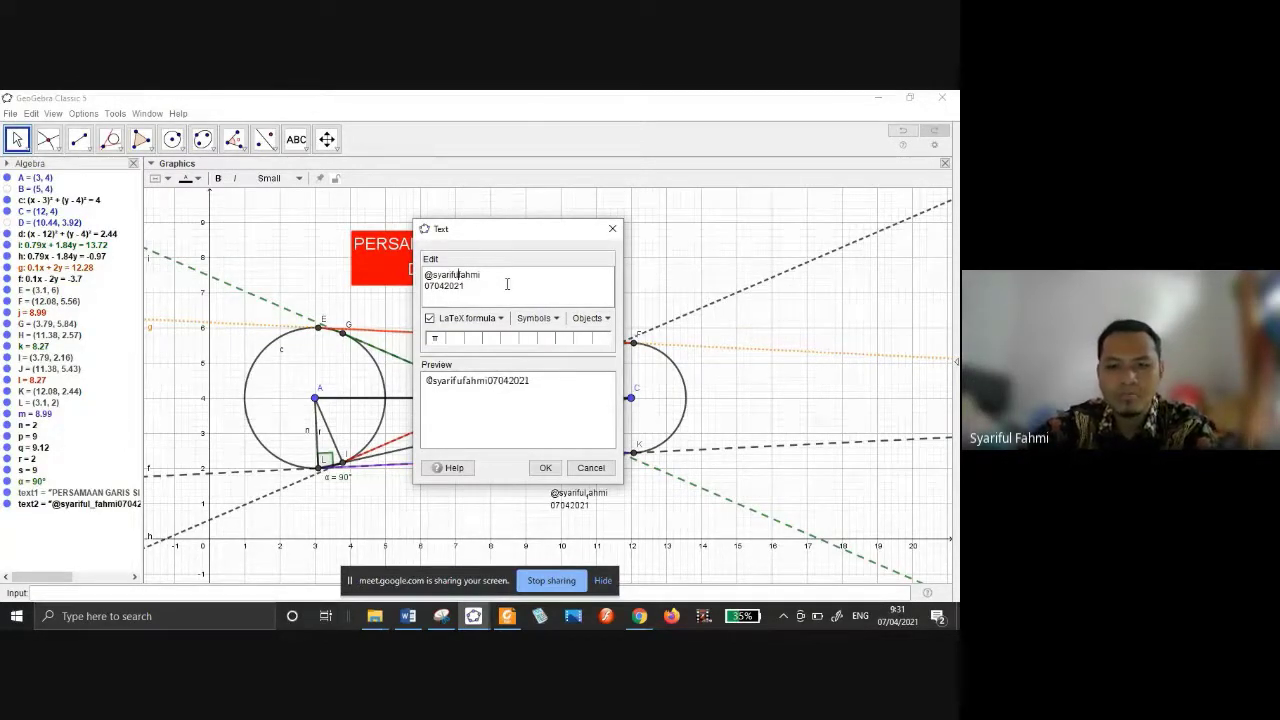
{"action": "left_click", "coordinate": [430, 318]}
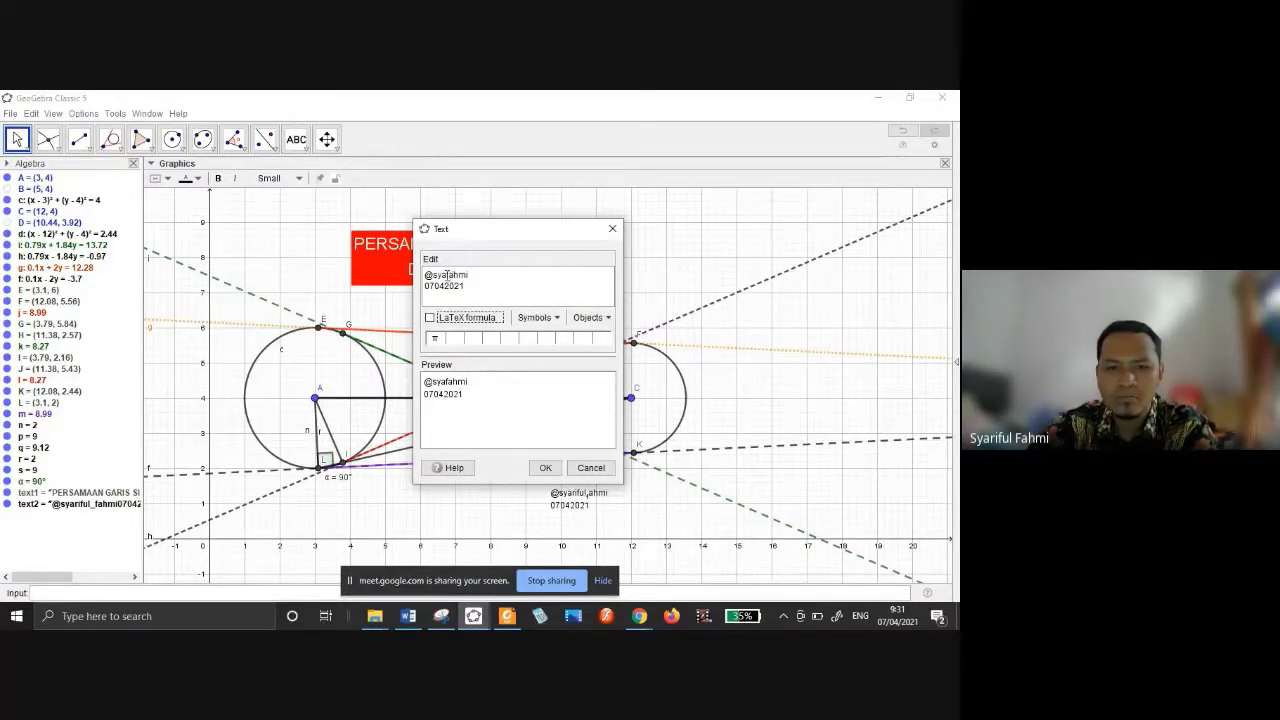
{"action": "left_click", "coordinate": [463, 272]}
{"action": "key", "text": "BackSpace"}
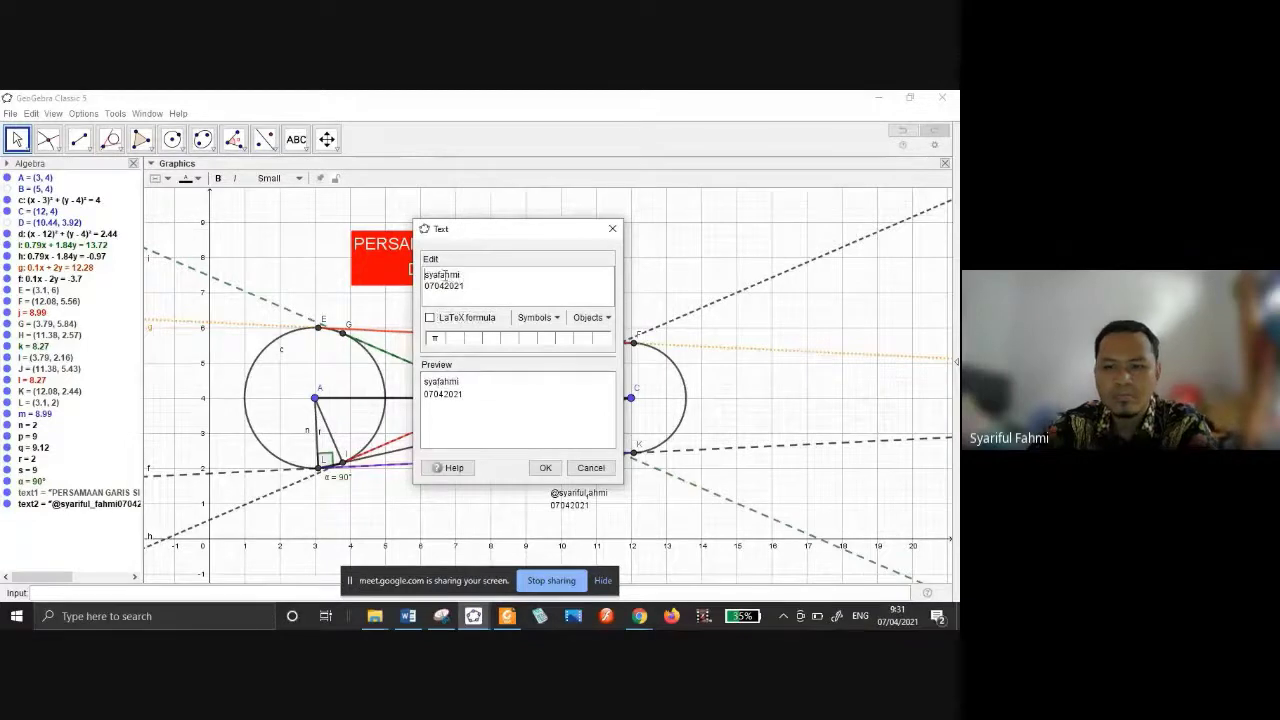
{"action": "left_click", "coordinate": [443, 274]}
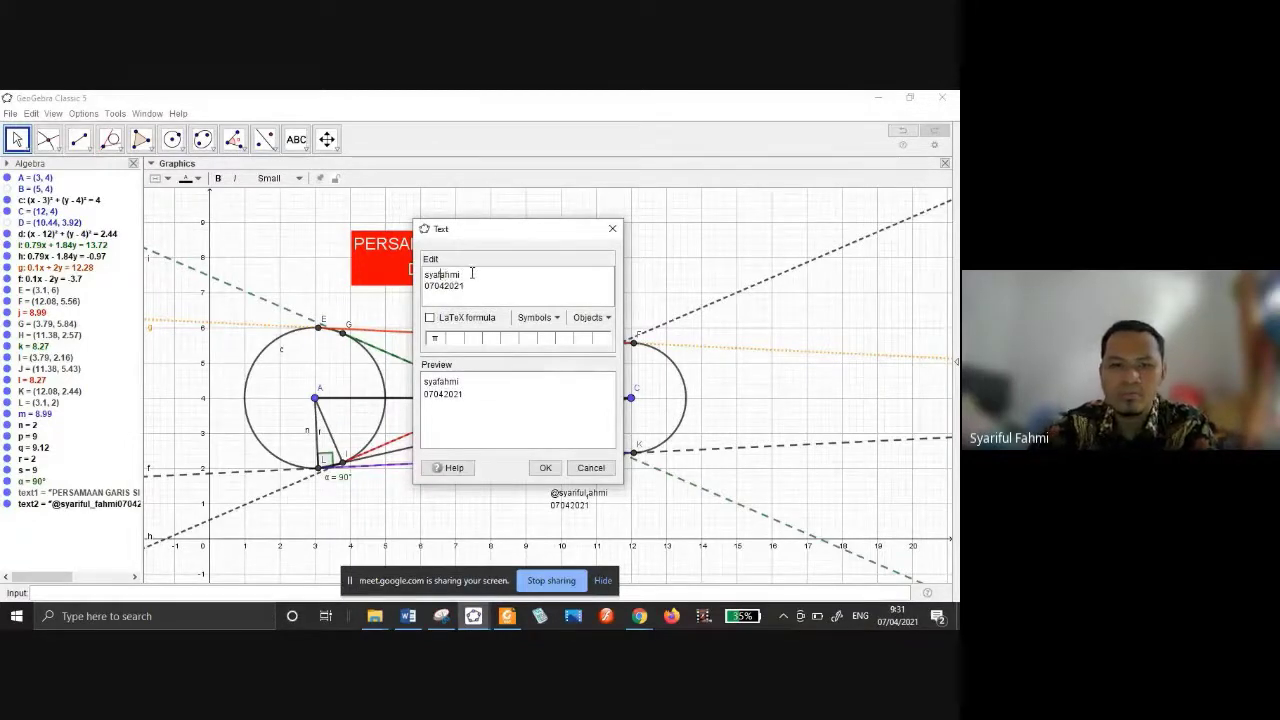
{"action": "type", "text": "rif"}
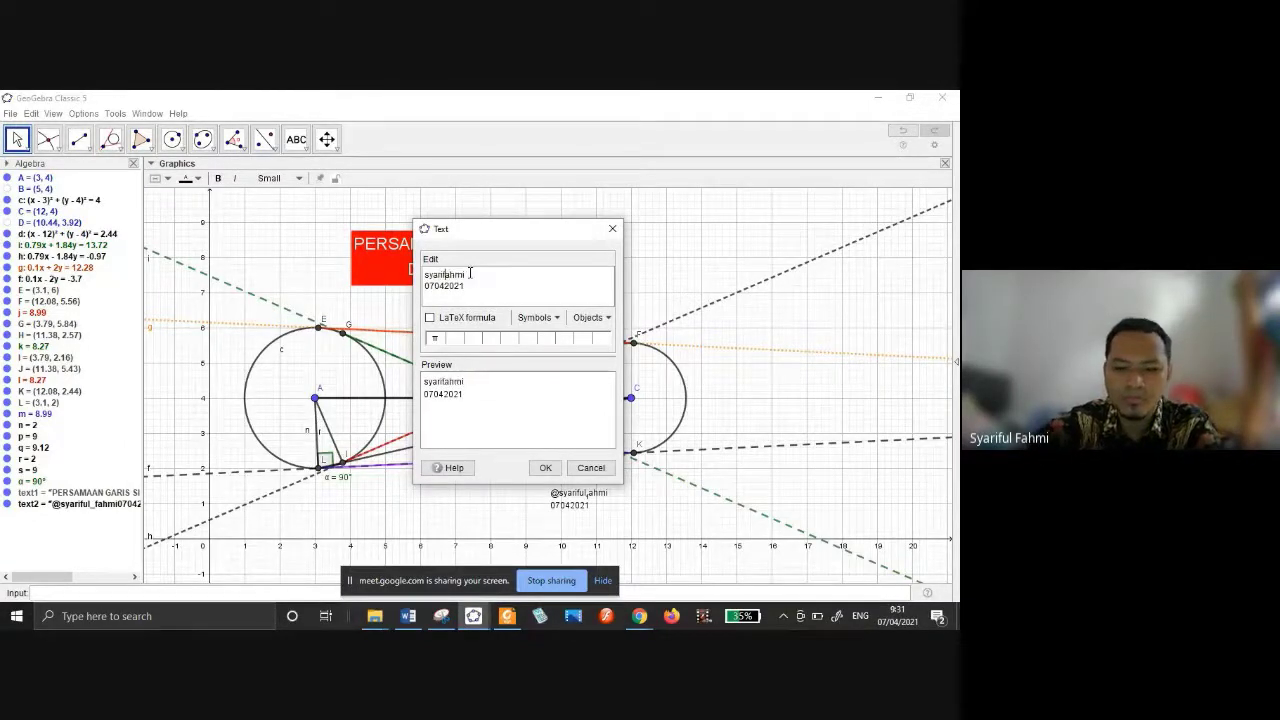
{"action": "type", "text": "ul"}
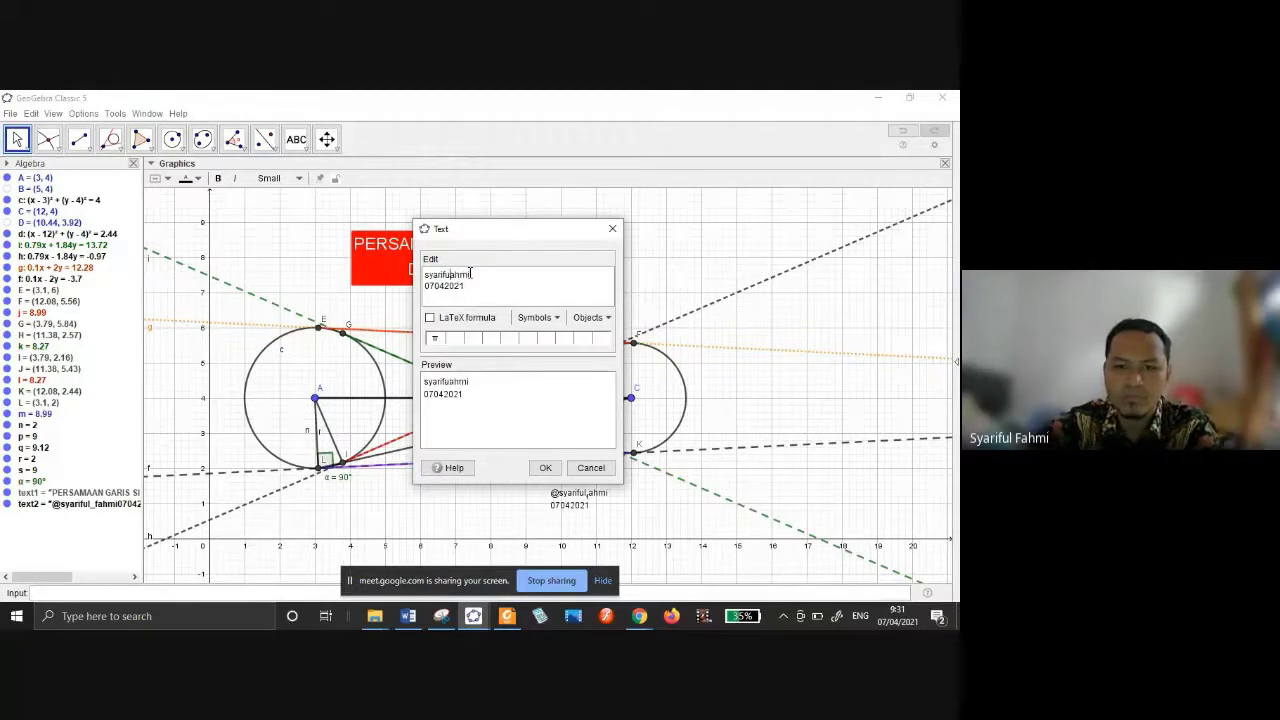
{"action": "type", "text": "_"}
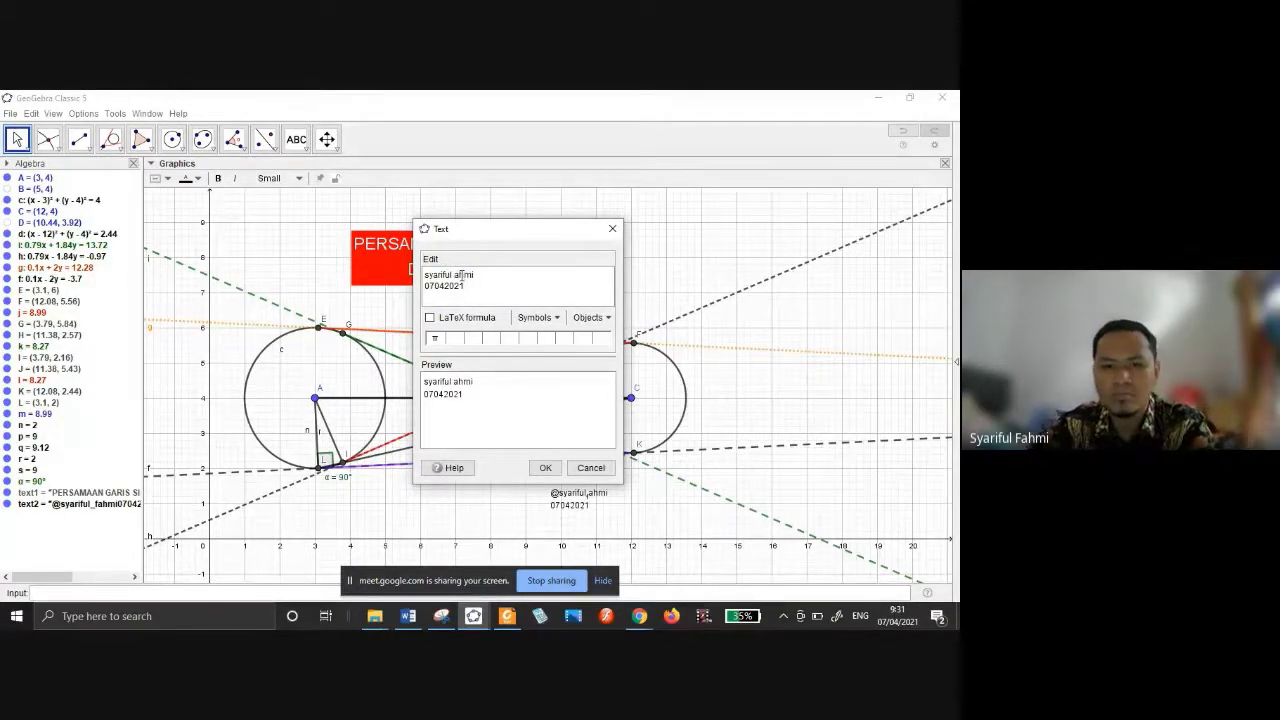
{"action": "key", "text": "BackSpace"}
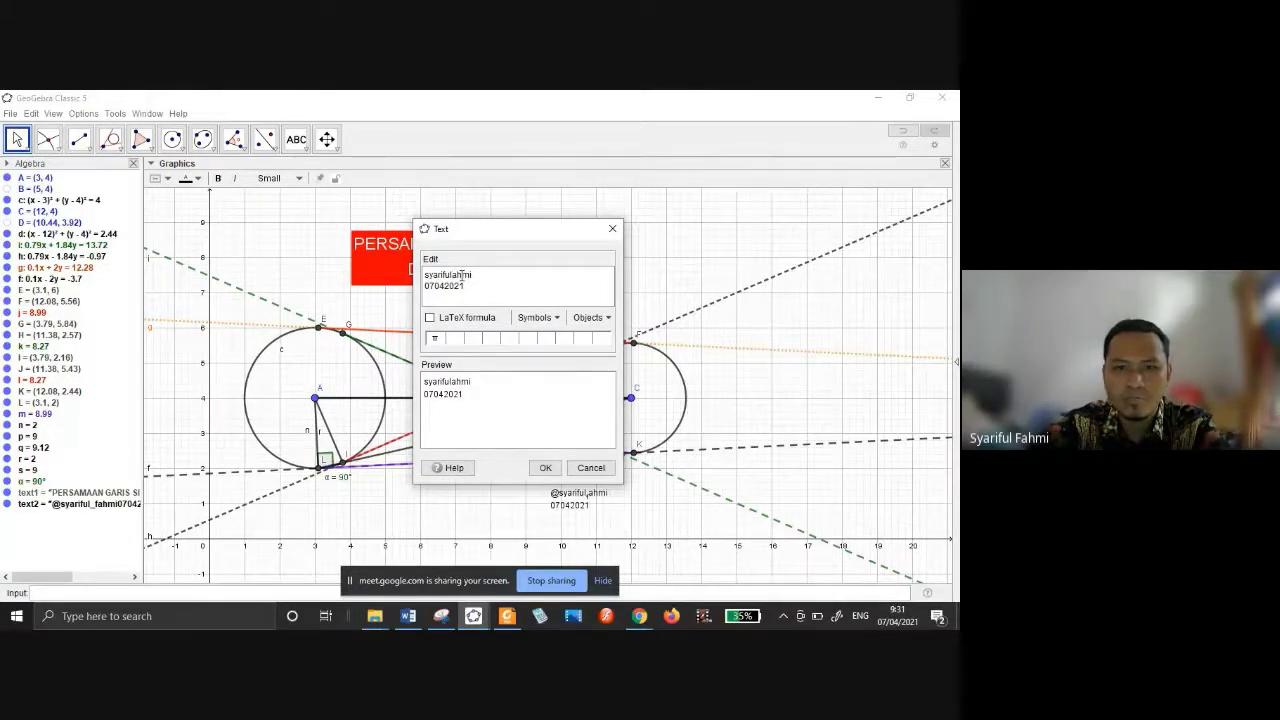
{"action": "type", "text": "f"}
{"action": "left_click", "coordinate": [545, 468]}
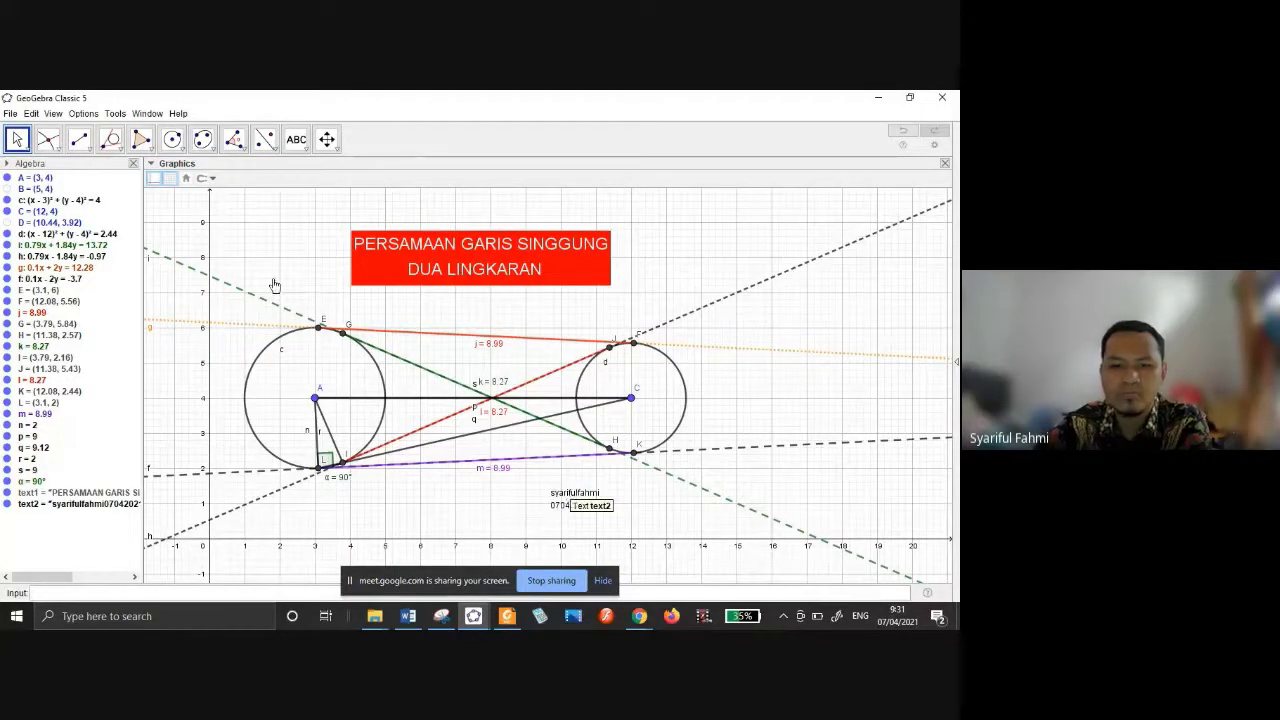
Style the author label dark red on yellow at Small size and nudge it up-right.
{"action": "left_click", "coordinate": [575, 498]}
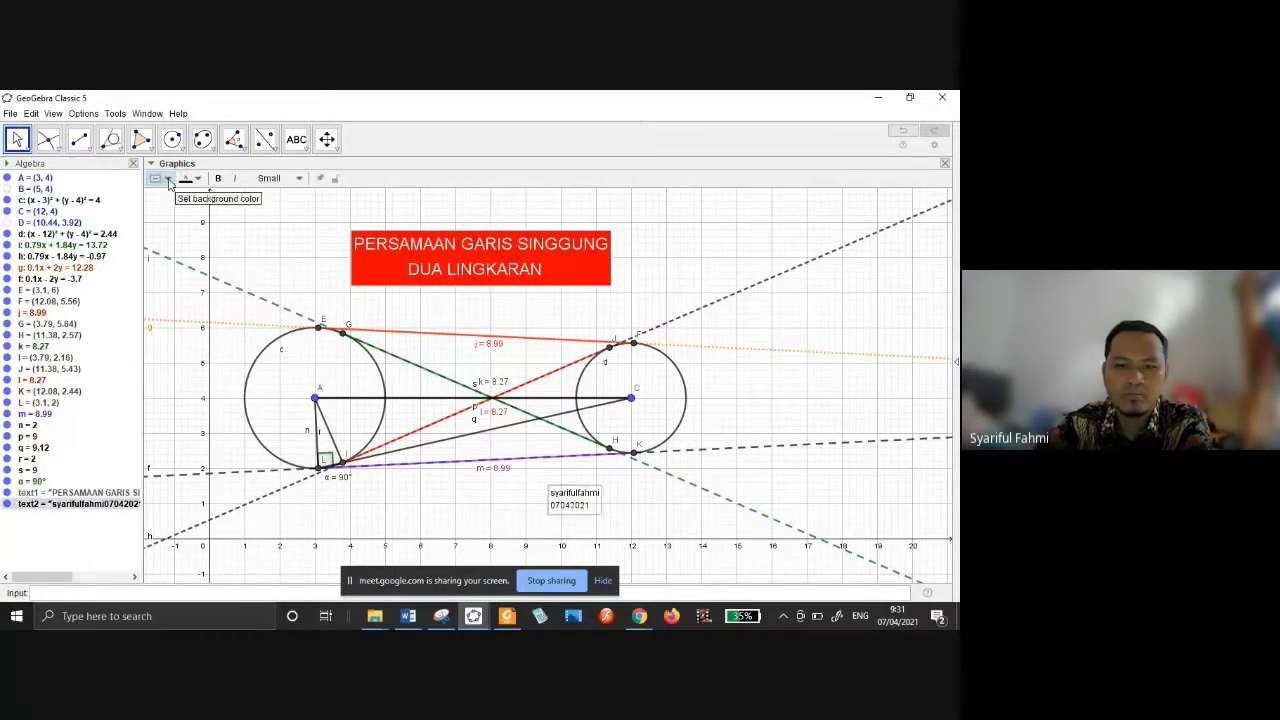
{"action": "left_click", "coordinate": [191, 181]}
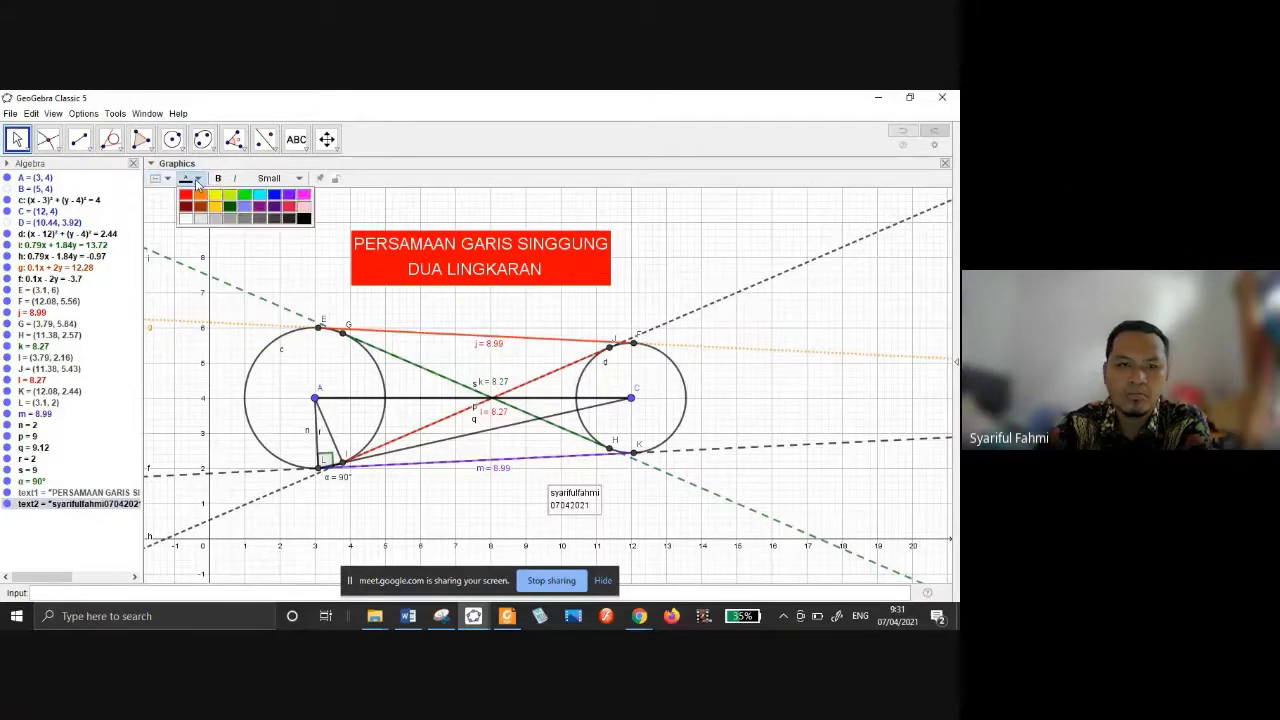
{"action": "left_click", "coordinate": [186, 208]}
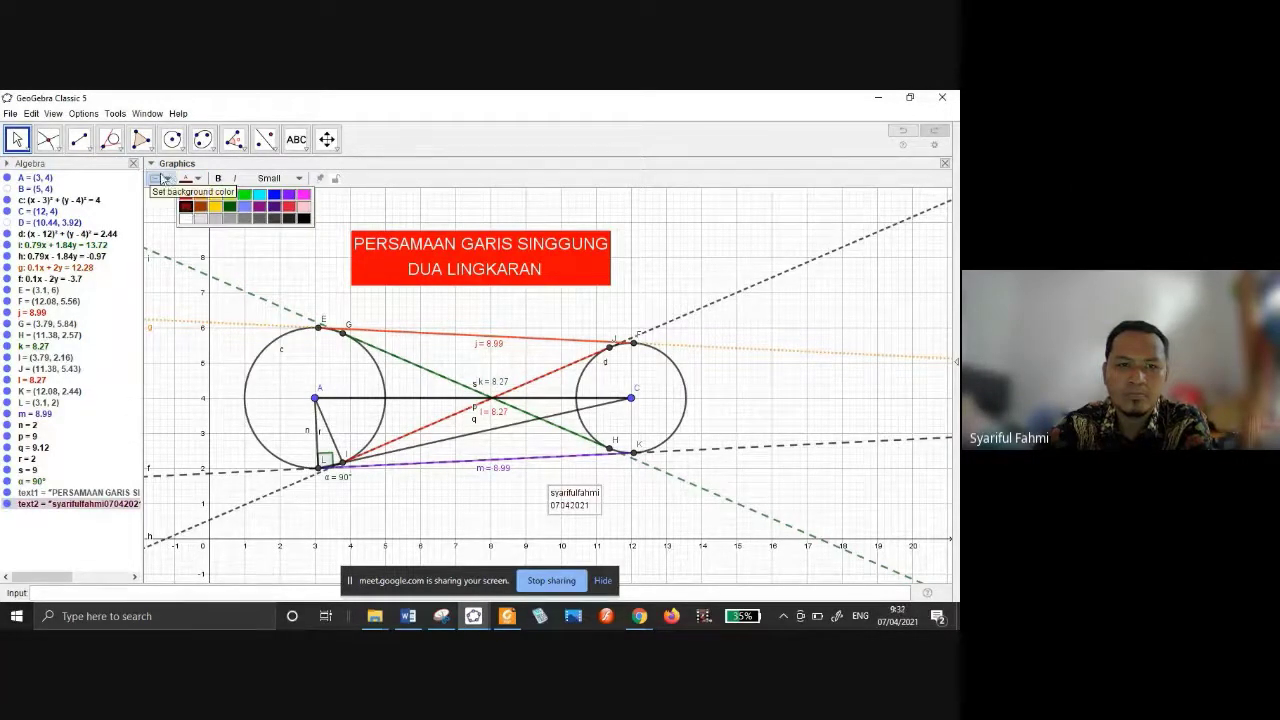
{"action": "left_click", "coordinate": [163, 179]}
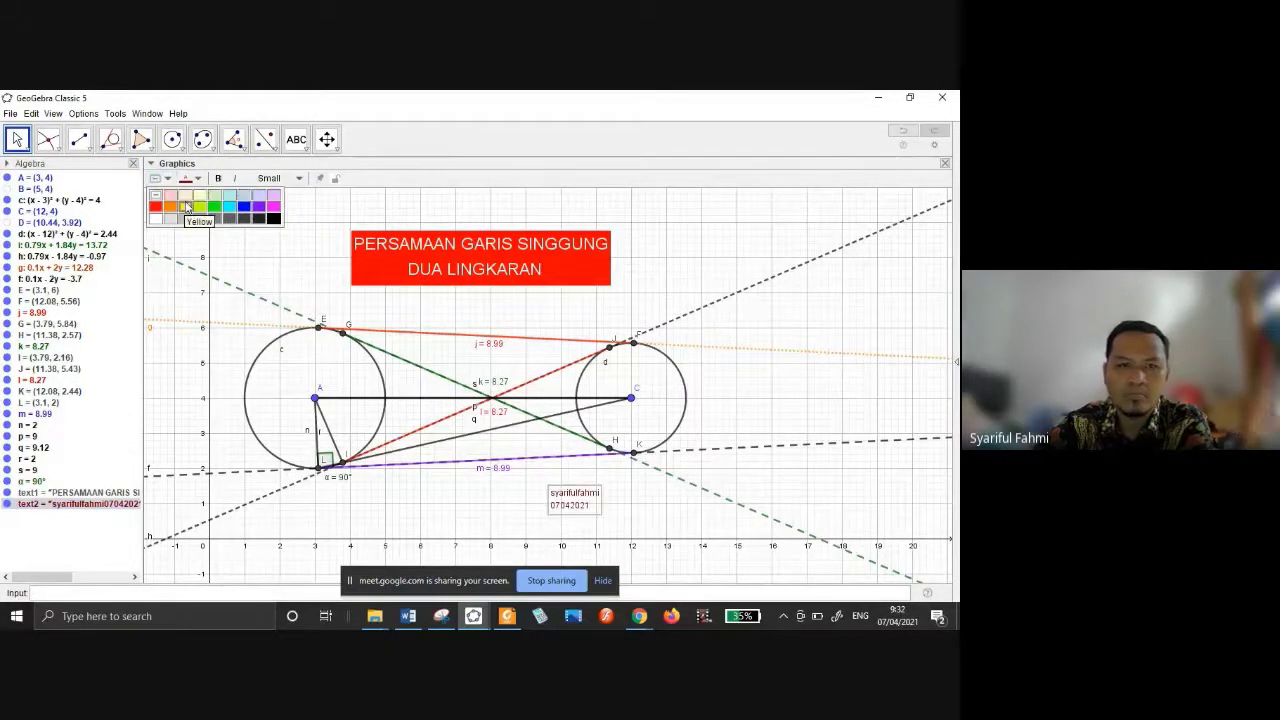
{"action": "left_click", "coordinate": [186, 207]}
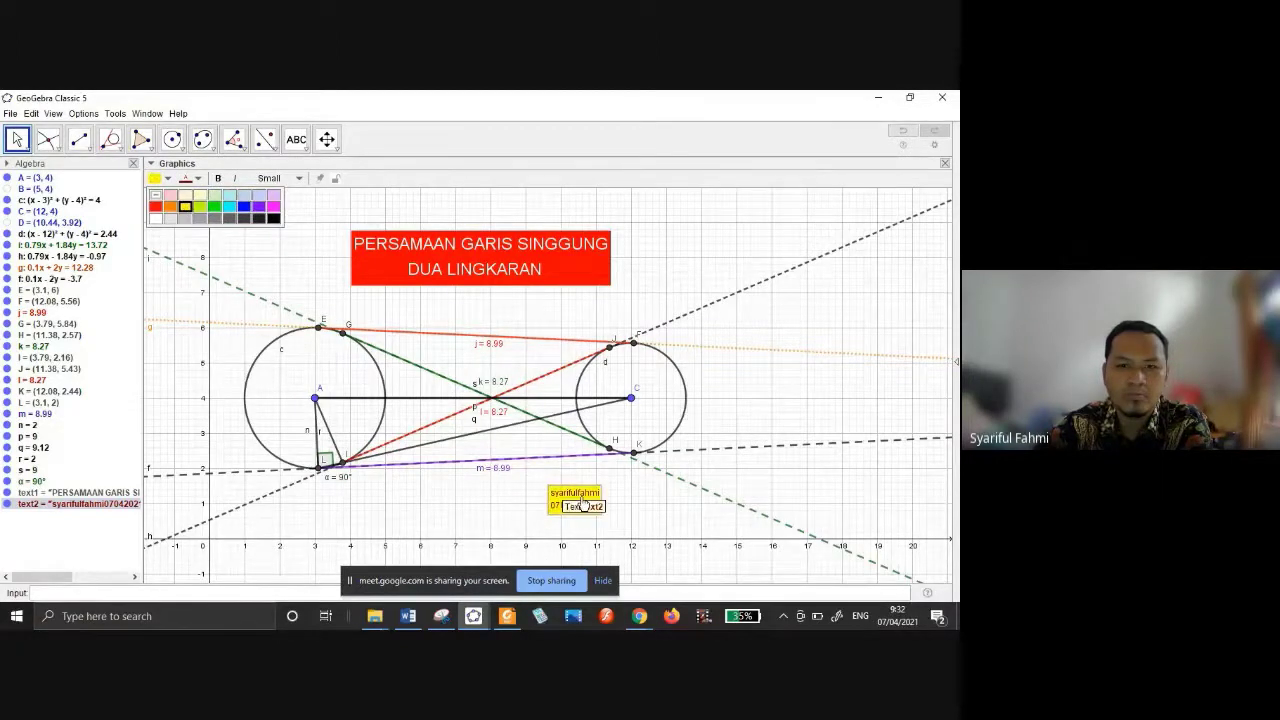
{"action": "left_click", "coordinate": [298, 178]}
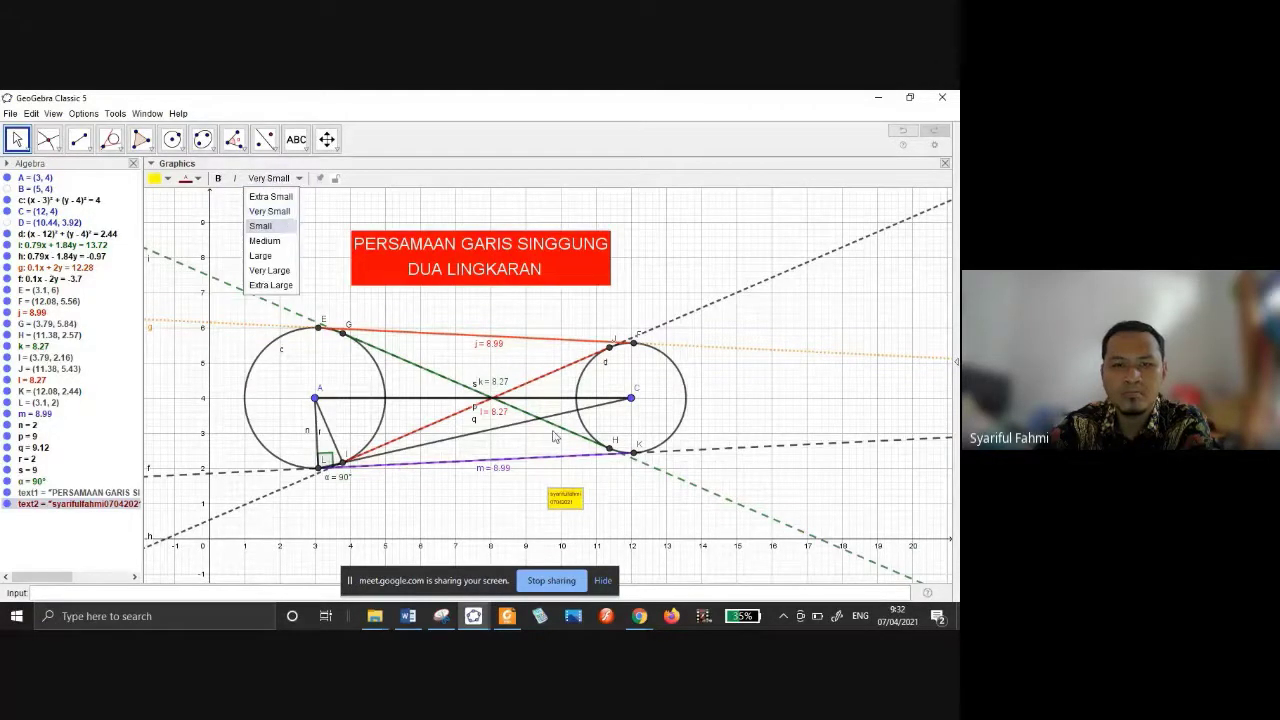
{"action": "left_click", "coordinate": [575, 505]}
{"action": "left_click_drag", "start_coordinate": [575, 505], "coordinate": [606, 495]}
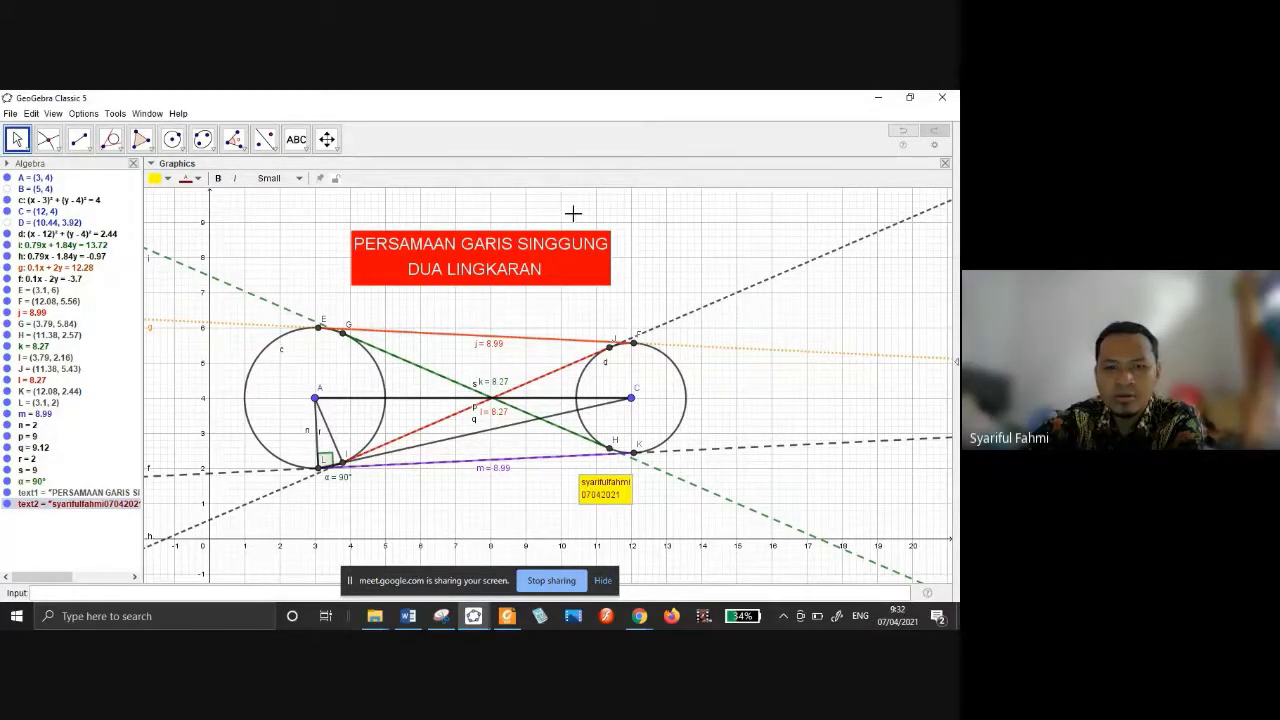
Deselect the label and toggle the Graphics view grid off for a plain canvas.
{"action": "left_click", "coordinate": [47, 139]}
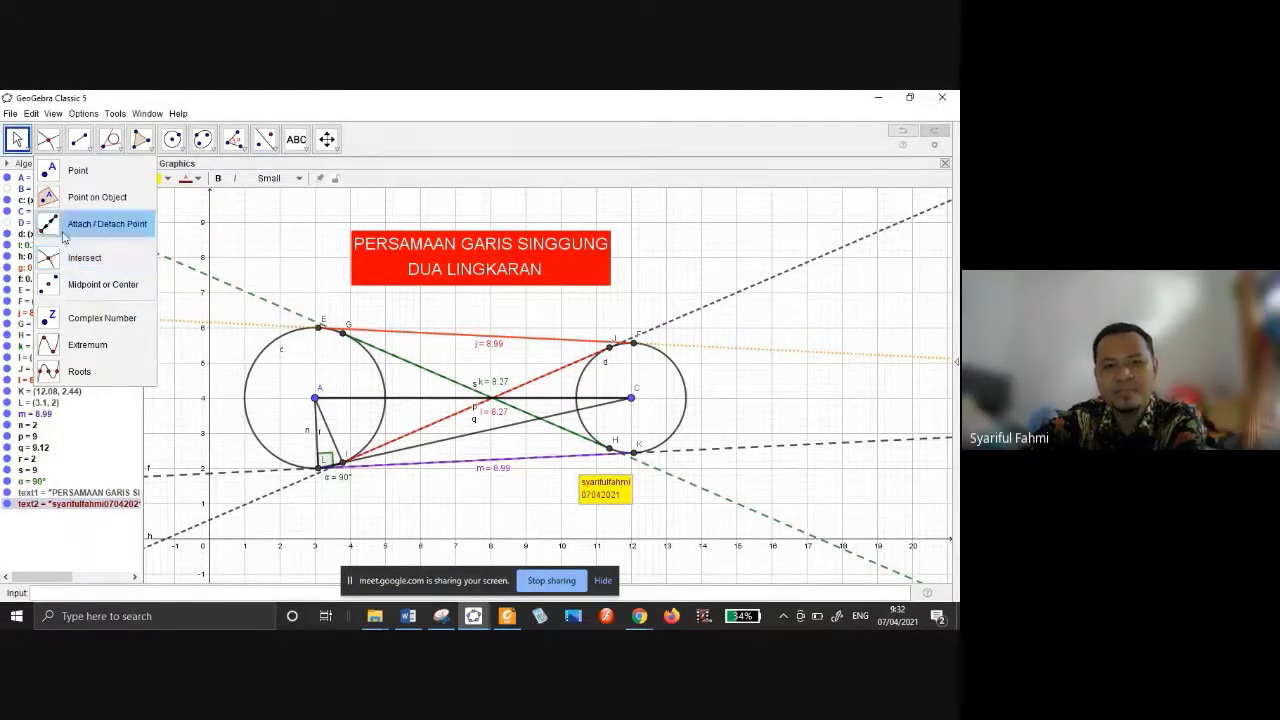
{"action": "mouse_move", "coordinate": [79, 139]}
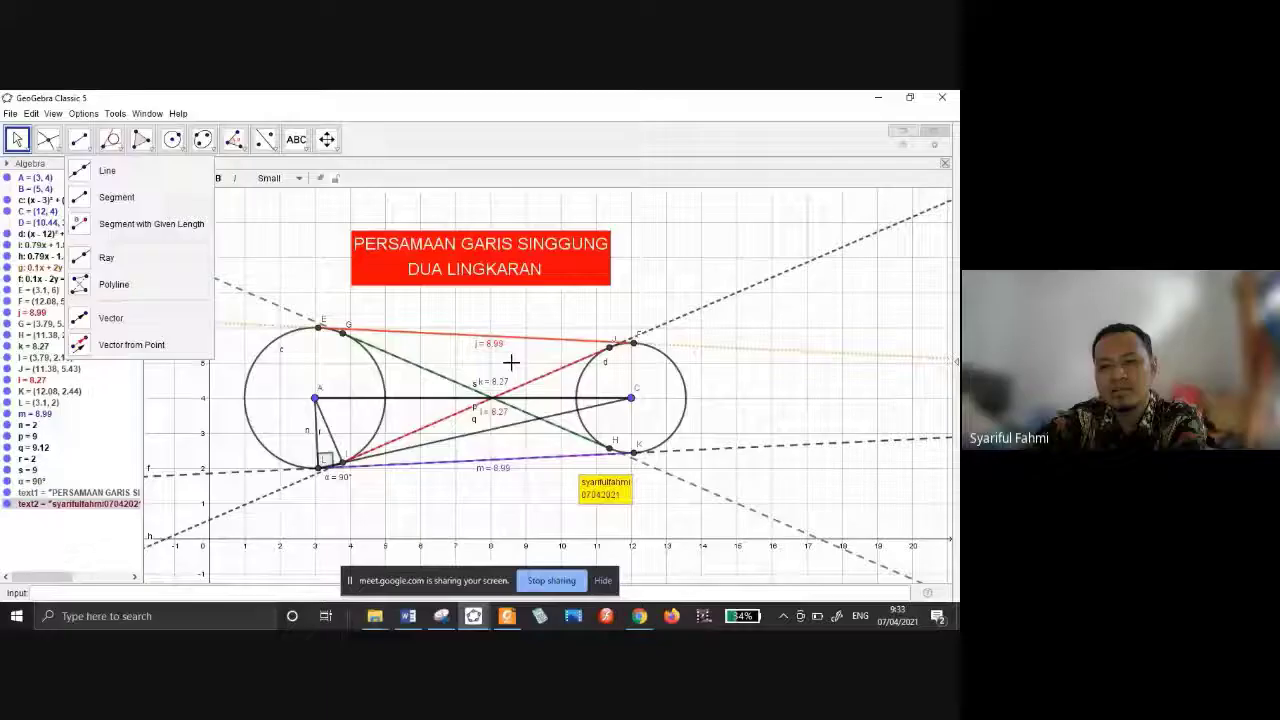
{"action": "left_click", "coordinate": [215, 347]}
{"action": "left_click", "coordinate": [172, 180]}
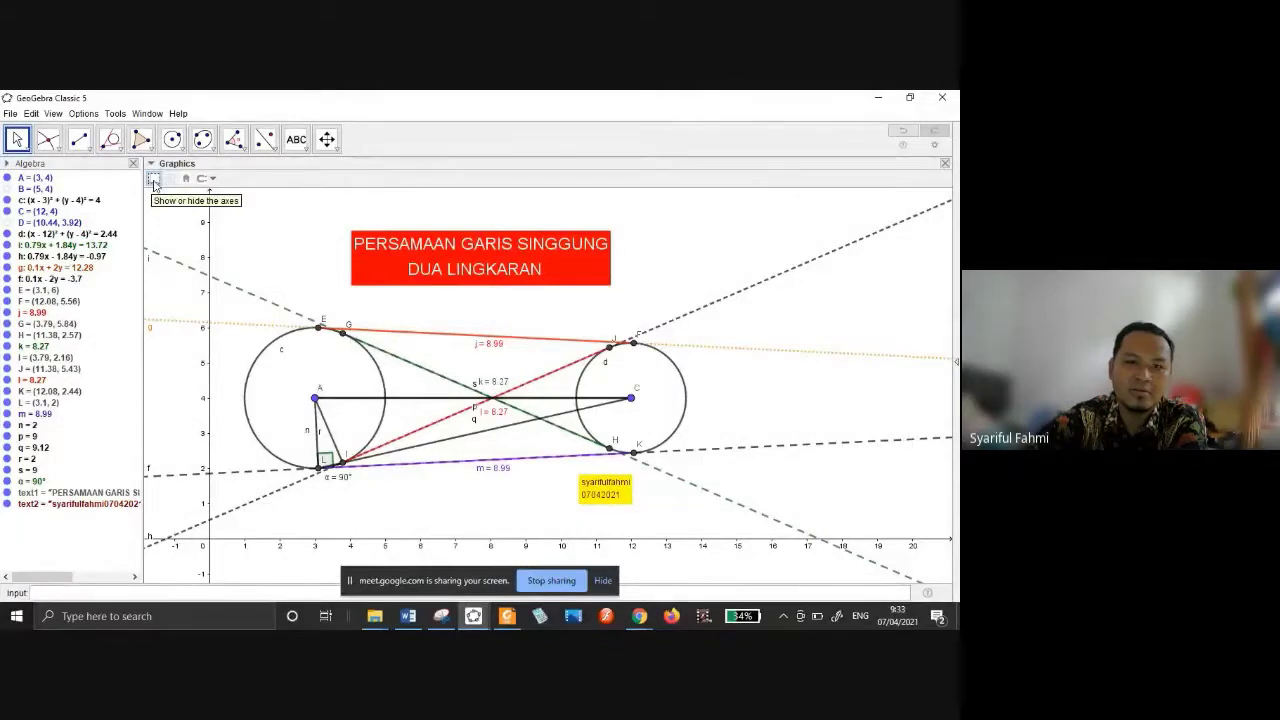
Hide the coordinate axes so only the circles, tangents, title and label show.
{"action": "left_click", "coordinate": [153, 180]}
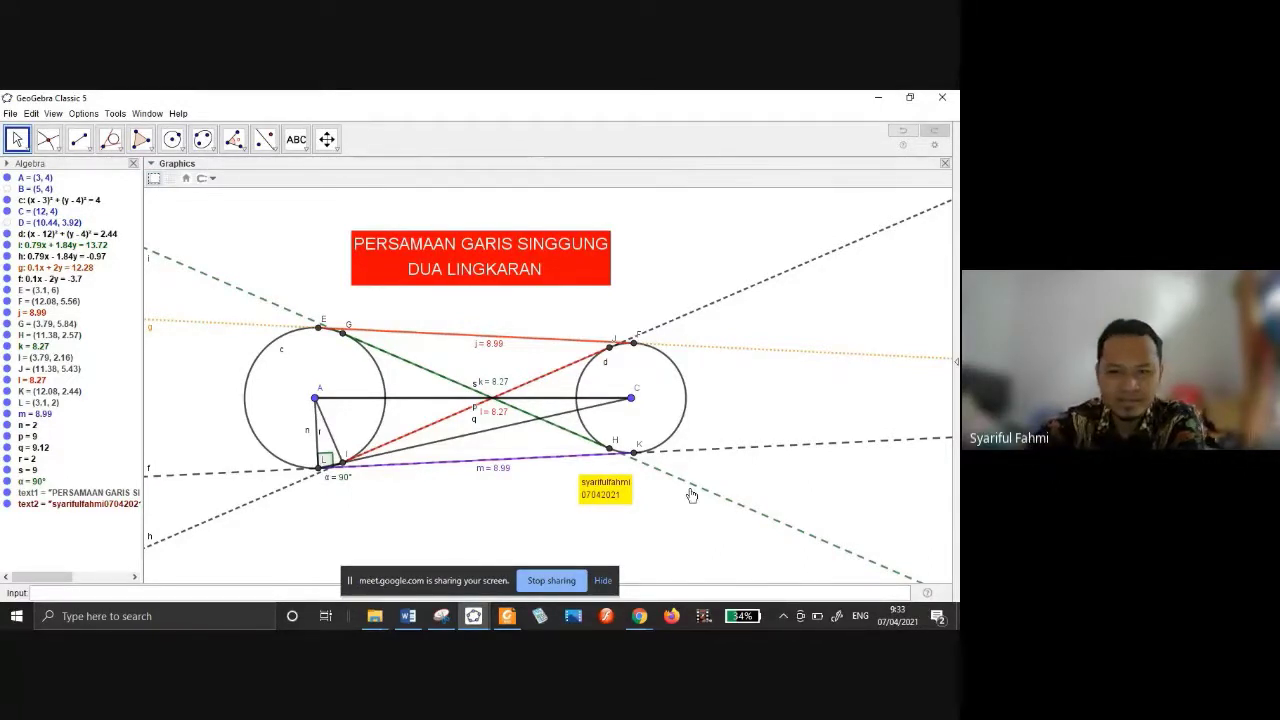
{"action": "left_click", "coordinate": [640, 617]}
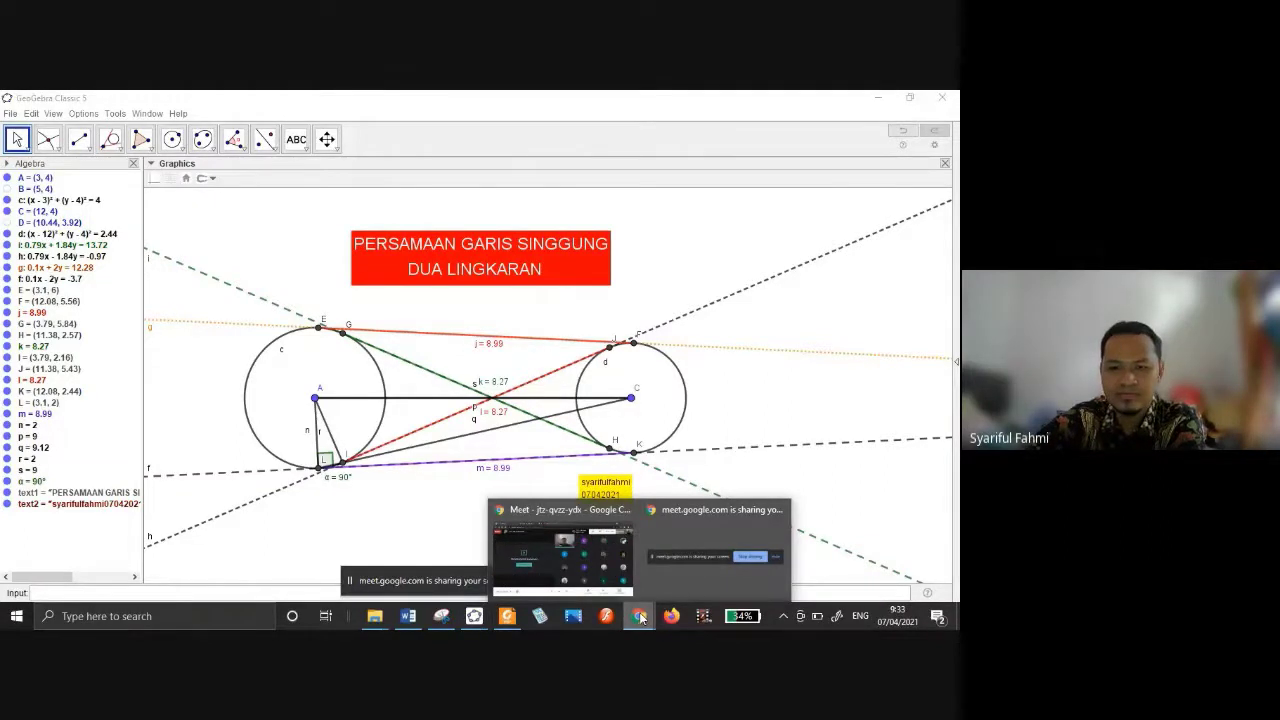
Turn off the camera in the Google Meet call and return to the GeoGebra construction.
{"action": "left_click", "coordinate": [593, 568]}
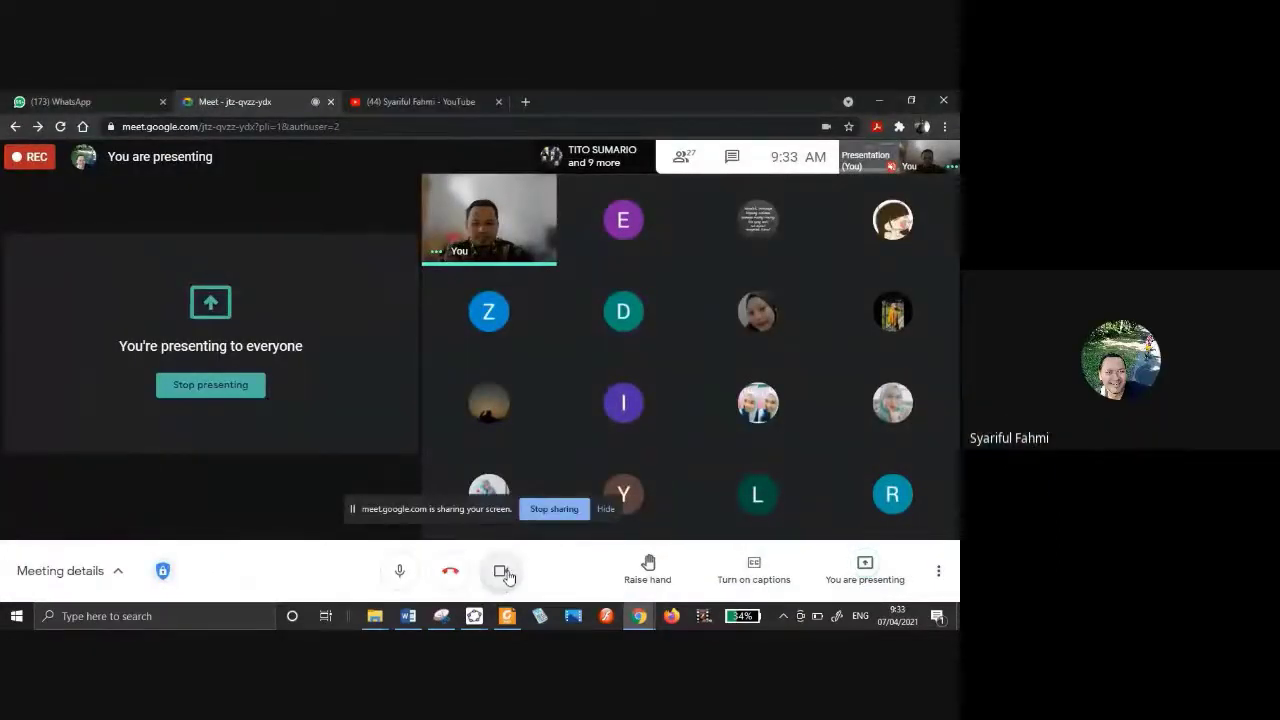
{"action": "left_click", "coordinate": [505, 574]}
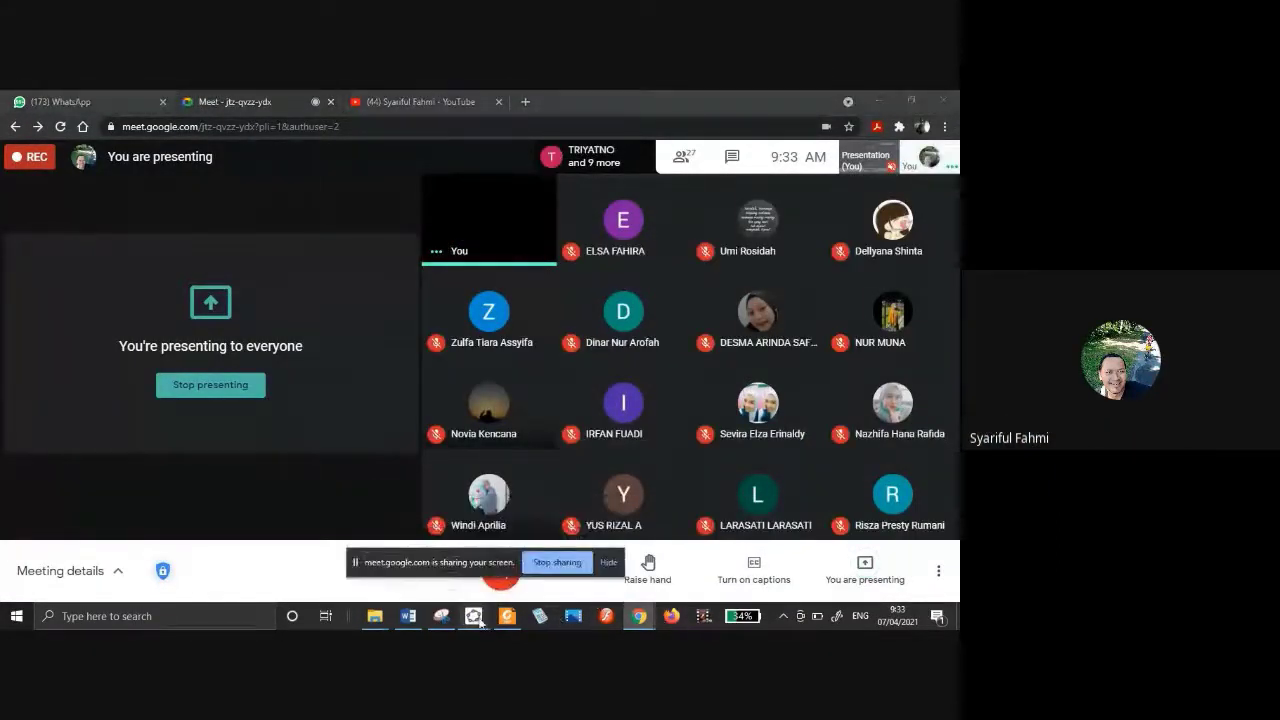
{"action": "mouse_move", "coordinate": [474, 616]}
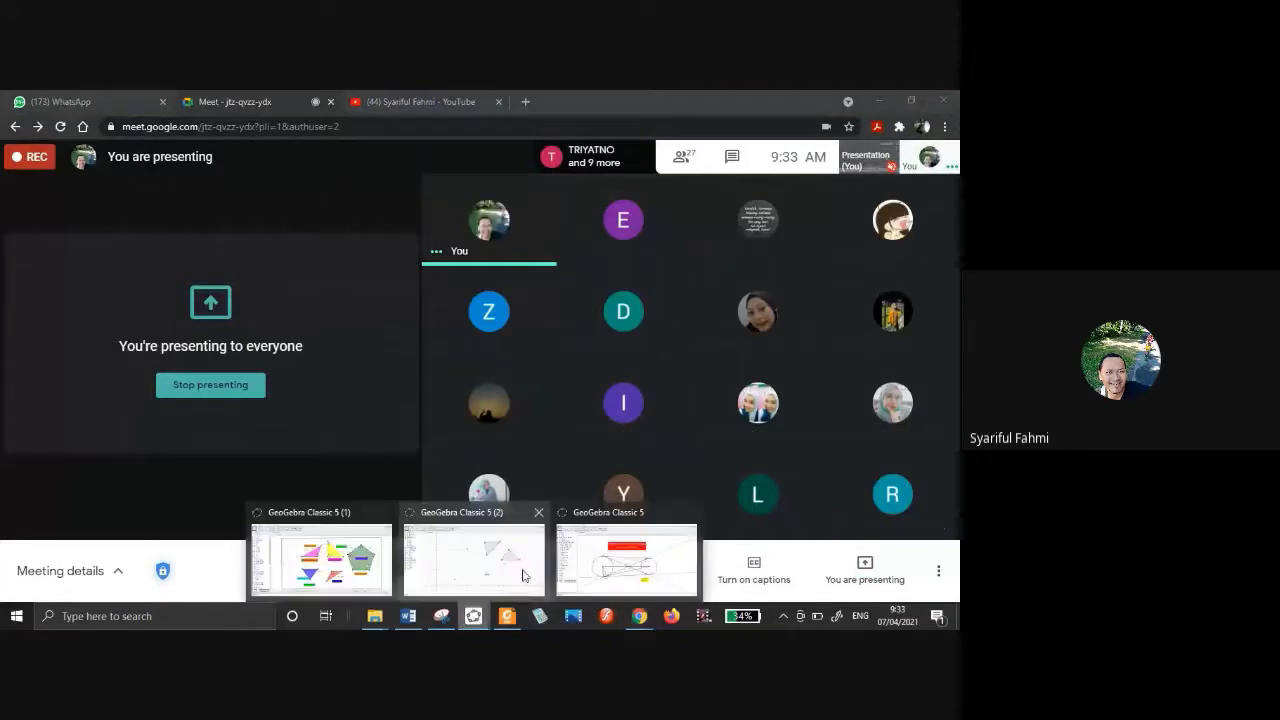
{"action": "left_click", "coordinate": [608, 571]}
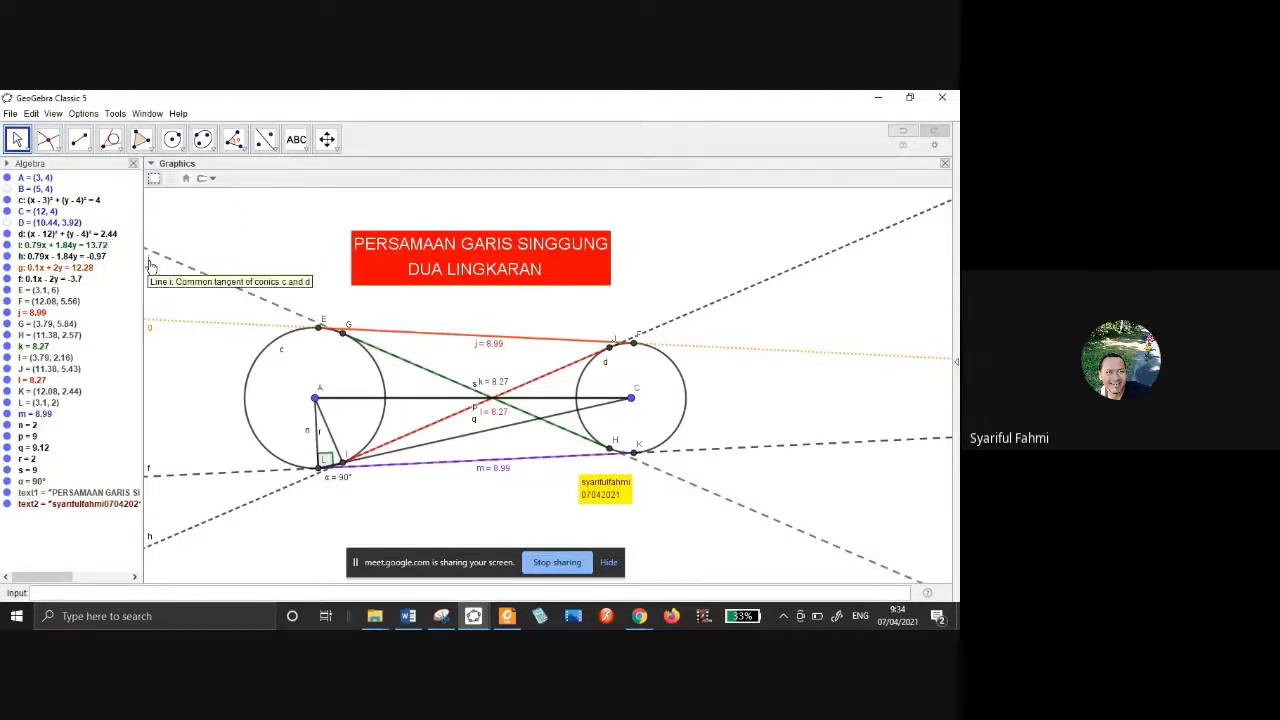
{"action": "left_click", "coordinate": [55, 150]}
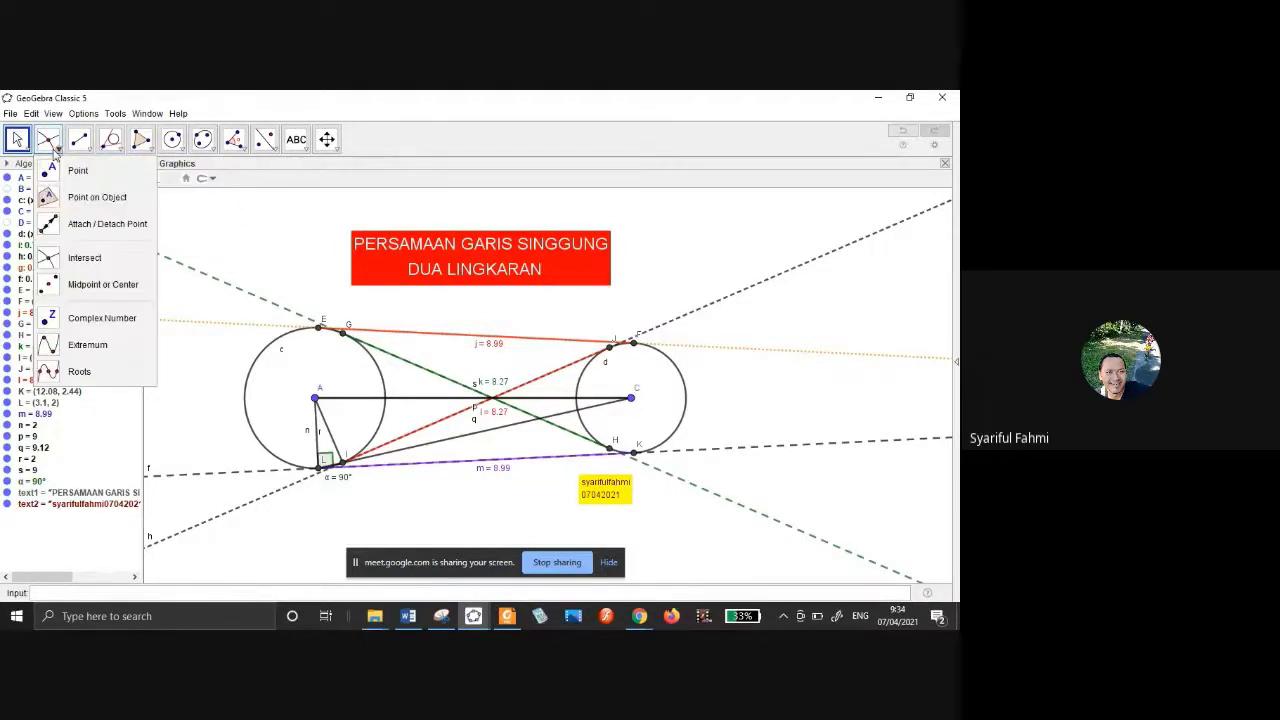
{"action": "left_click", "coordinate": [68, 262]}
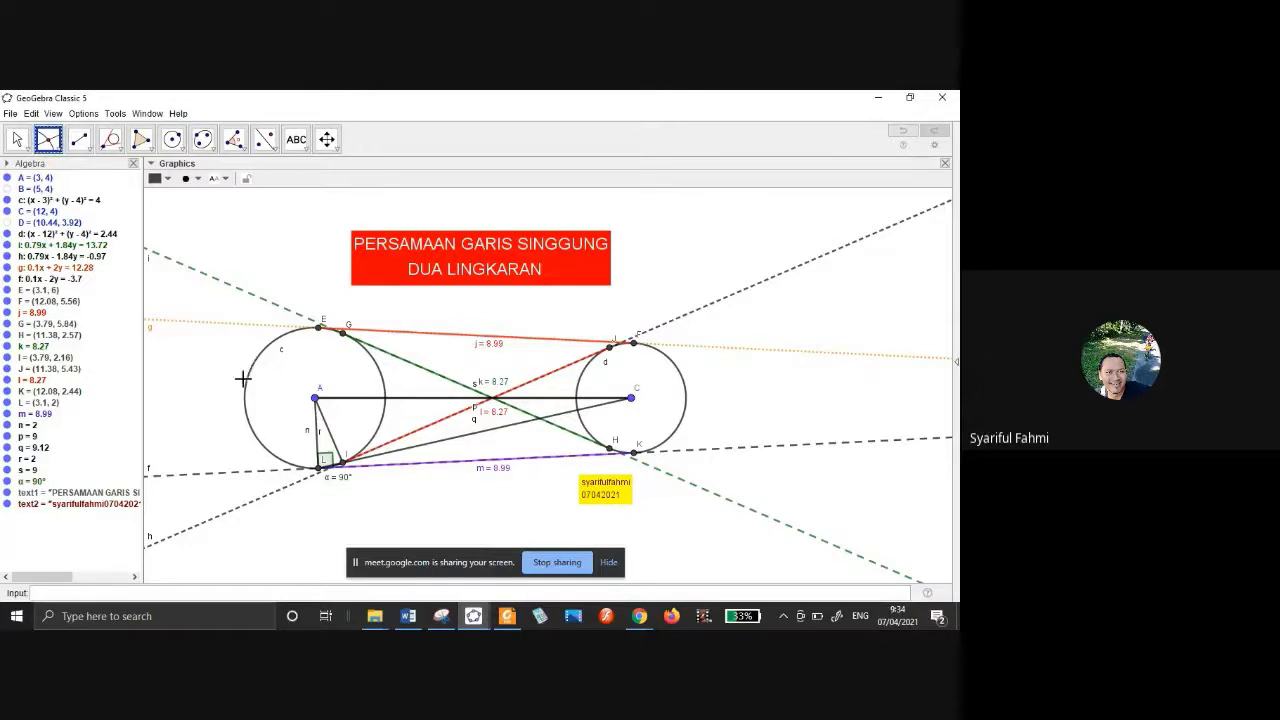
{"action": "left_click", "coordinate": [17, 139]}
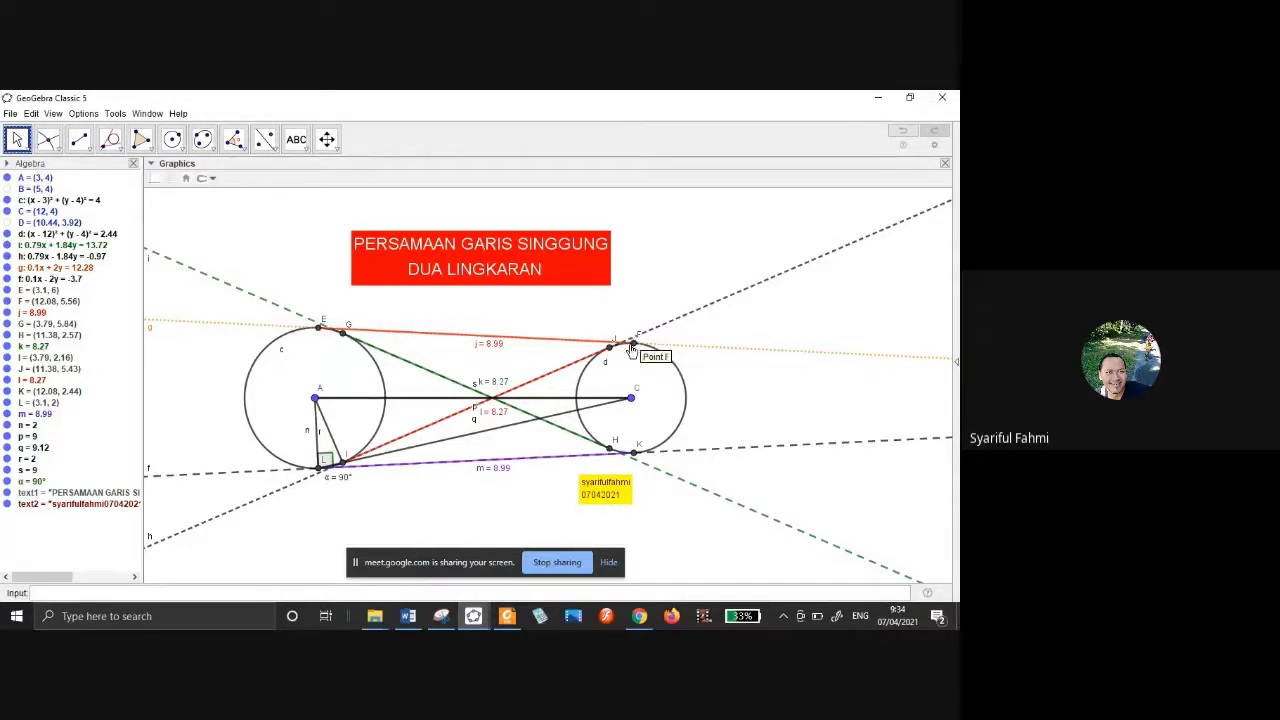
{"action": "left_click", "coordinate": [89, 150]}
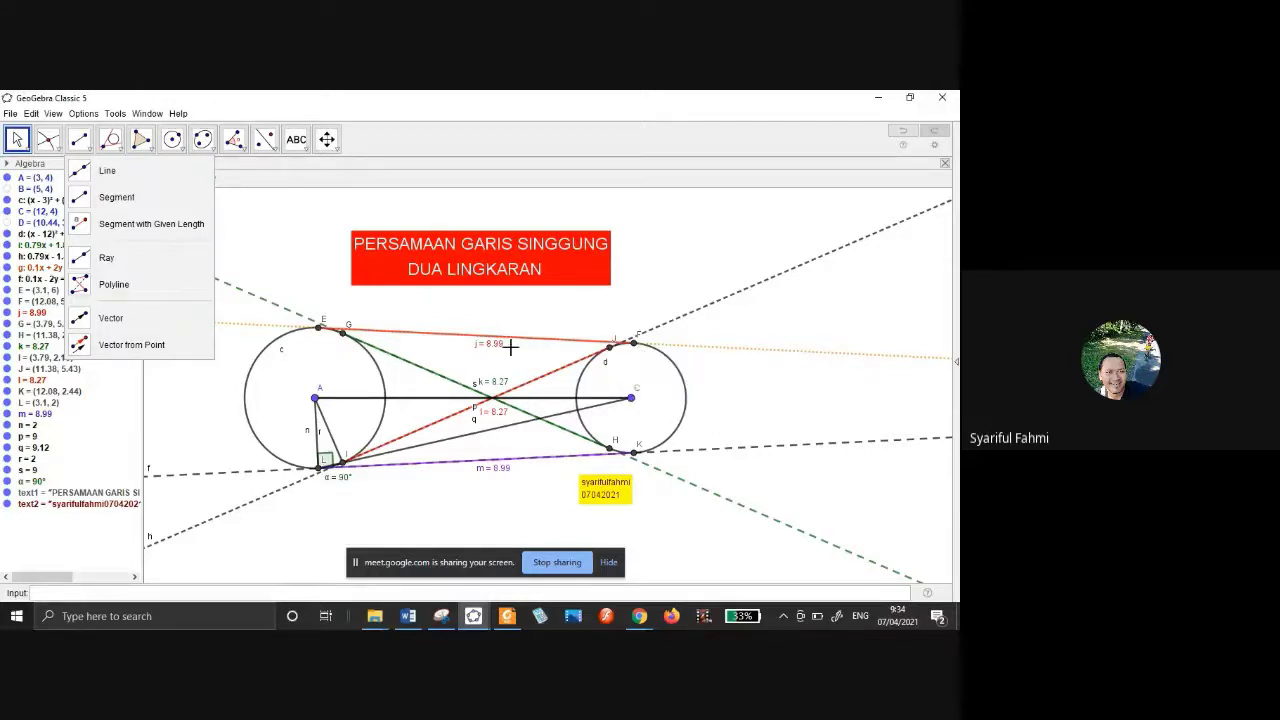
{"action": "left_click_drag", "start_coordinate": [392, 164], "coordinate": [143, 181]}
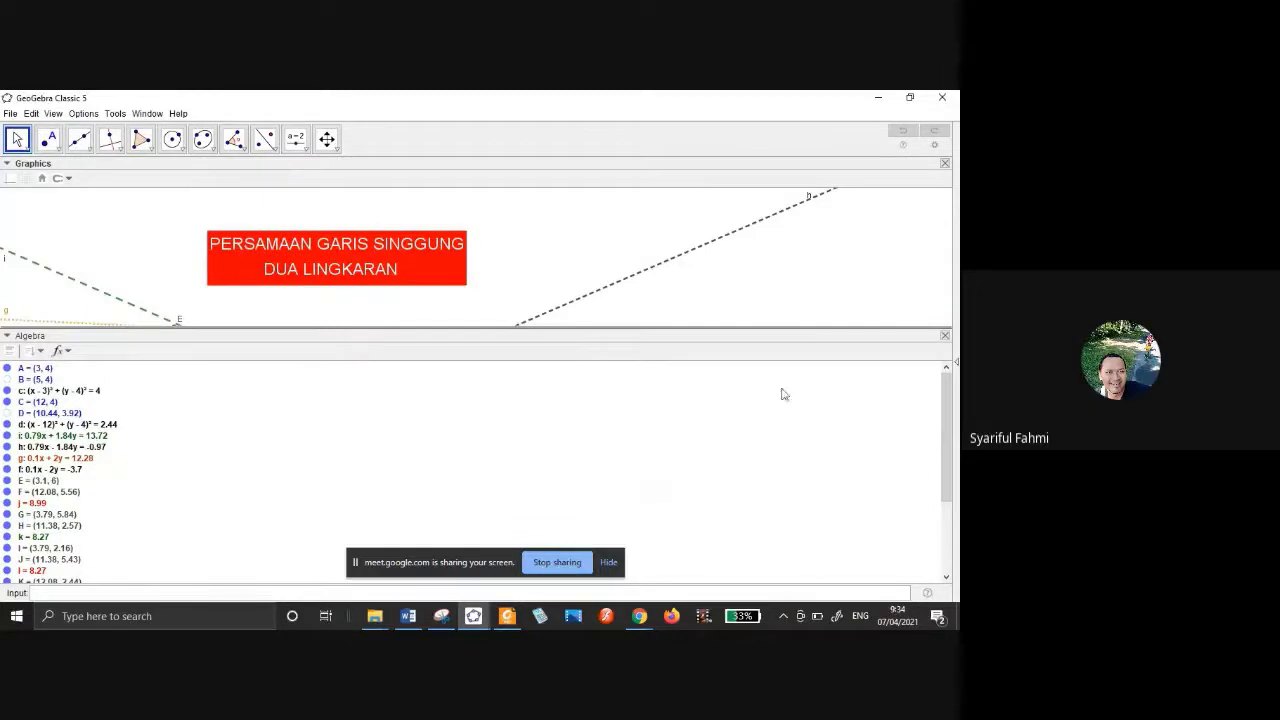
{"action": "left_click_drag", "start_coordinate": [470, 335], "coordinate": [103, 254]}
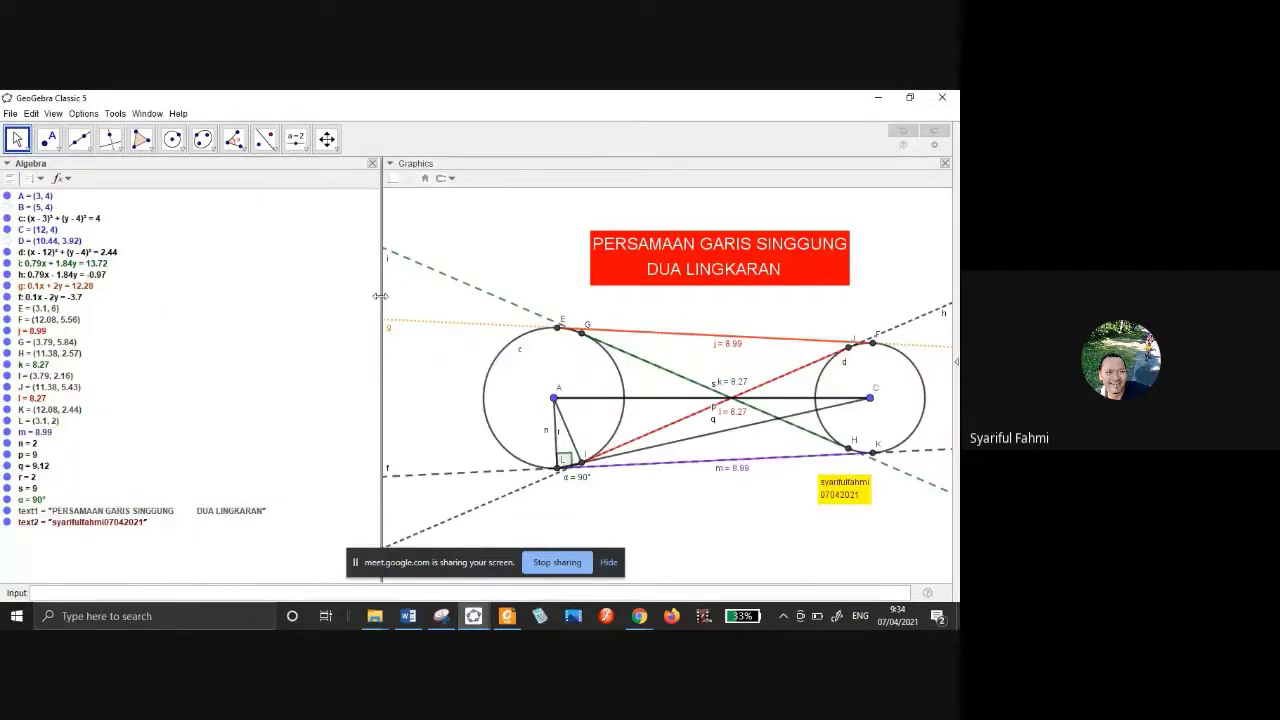
{"action": "left_click_drag", "start_coordinate": [379, 302], "coordinate": [146, 281]}
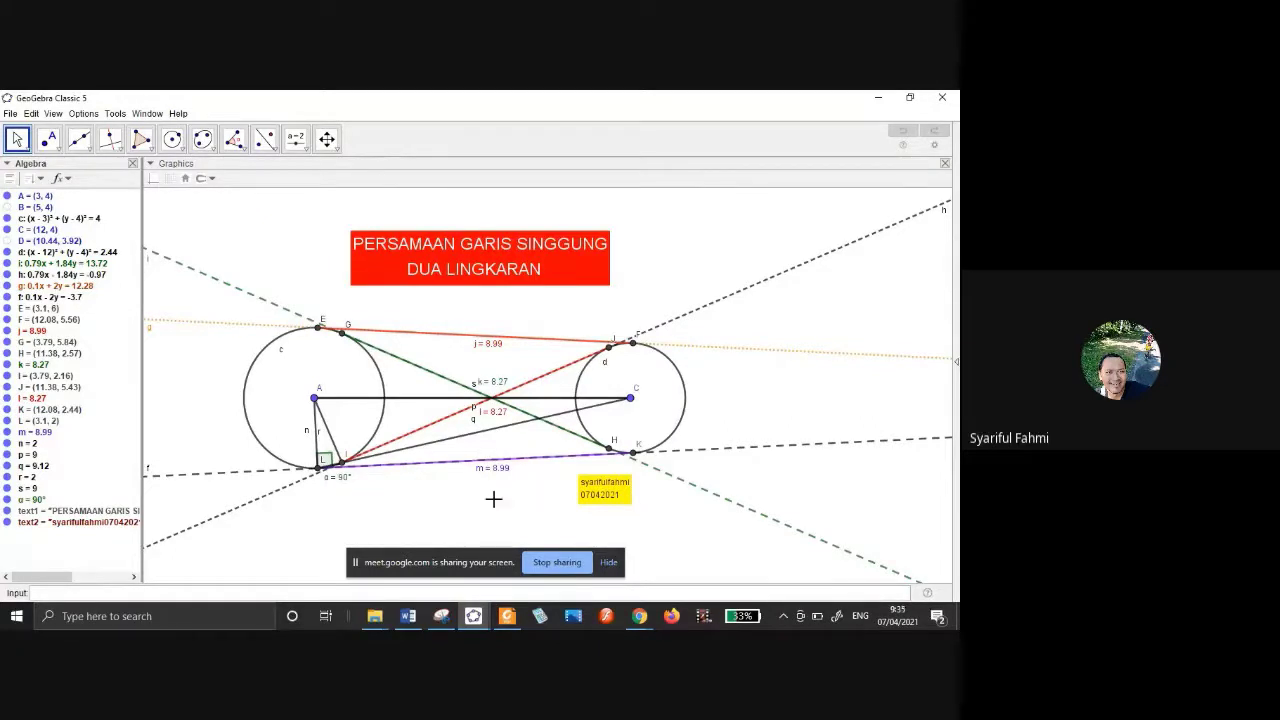
Turn on the Navigation Bar for construction steps and jump back to step 1.
{"action": "right_click", "coordinate": [494, 499]}
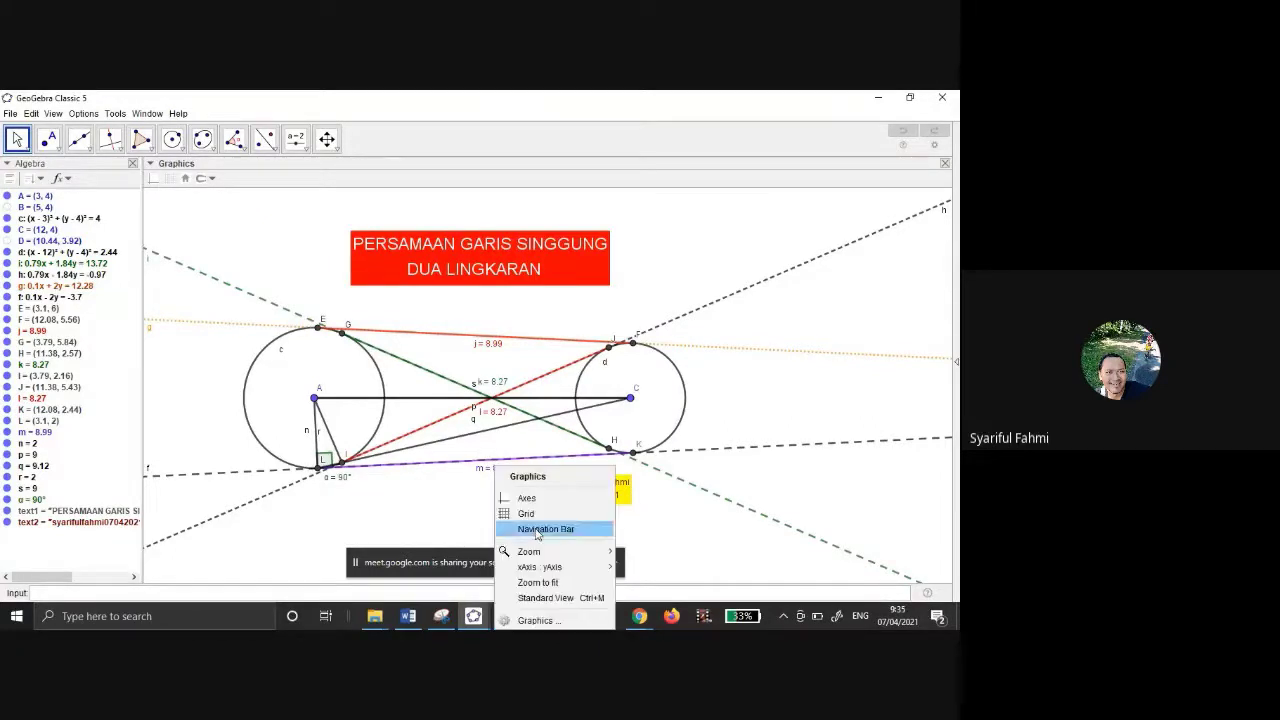
{"action": "left_click", "coordinate": [531, 528]}
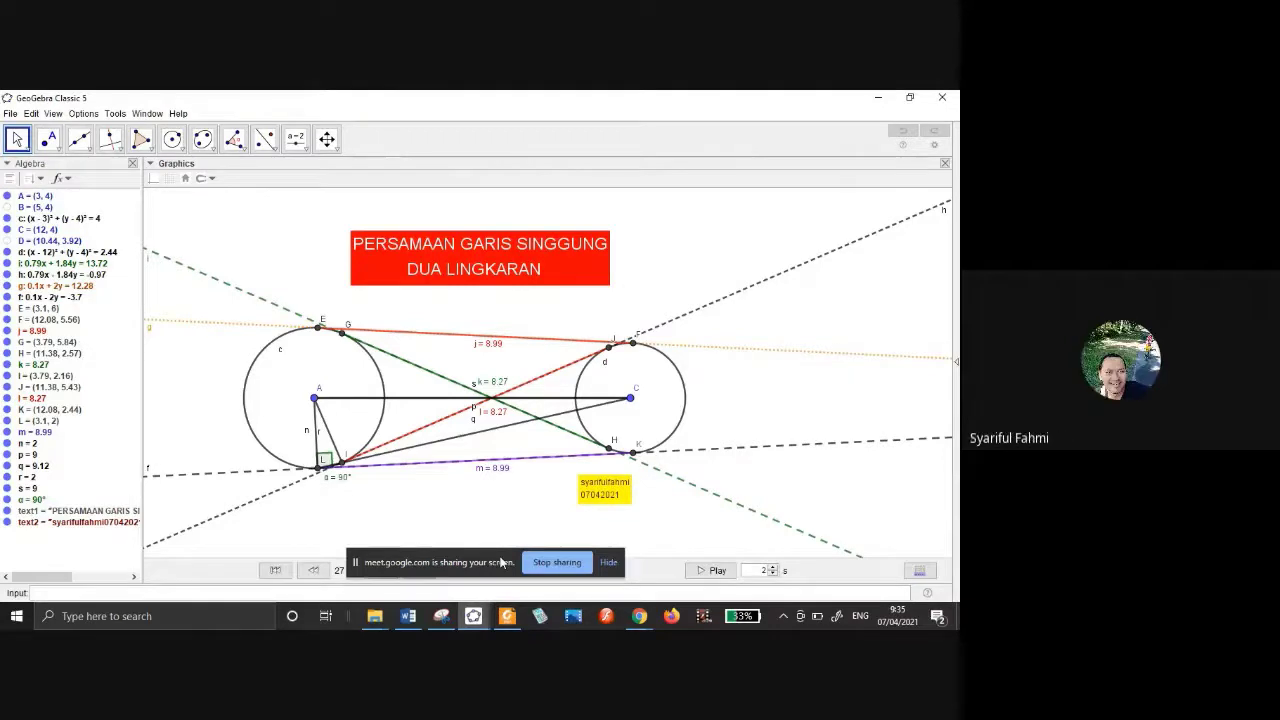
{"action": "left_click_drag", "start_coordinate": [503, 563], "coordinate": [795, 394]}
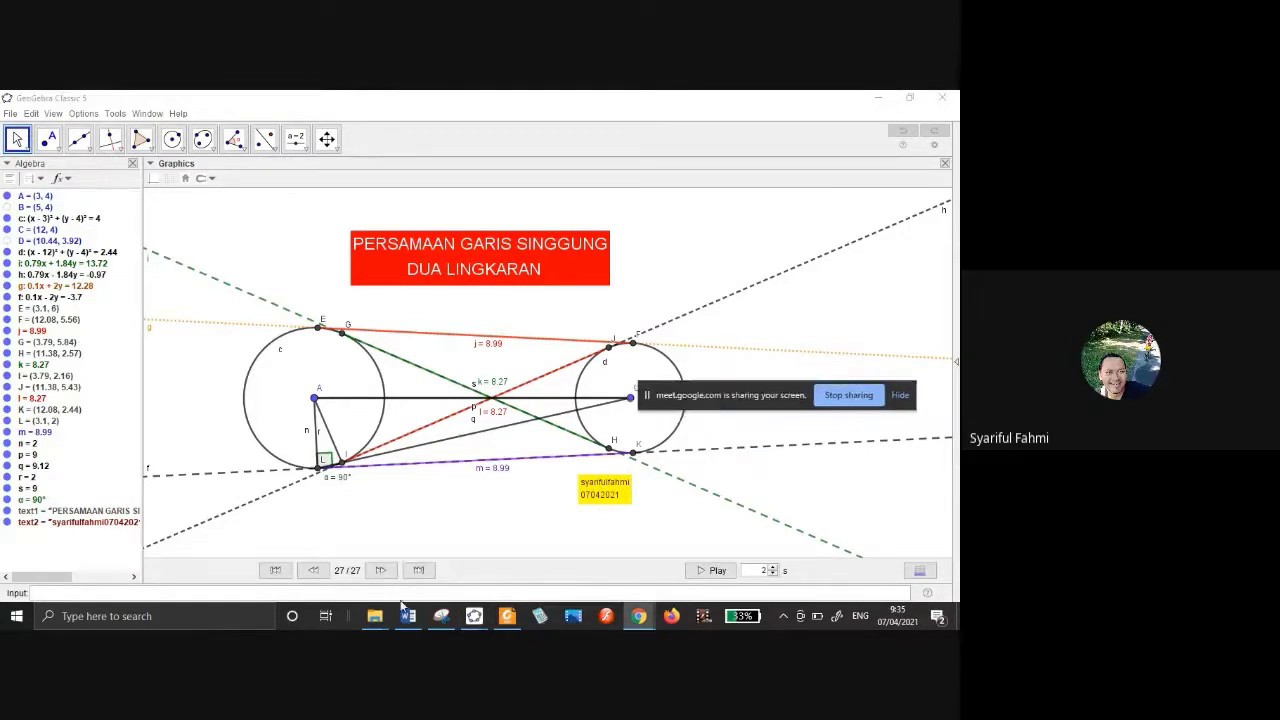
{"action": "left_click", "coordinate": [275, 570]}
Step forward through the construction until the four common tangent lines appear.
{"action": "left_click", "coordinate": [376, 570]}
{"action": "left_click", "coordinate": [376, 570]}
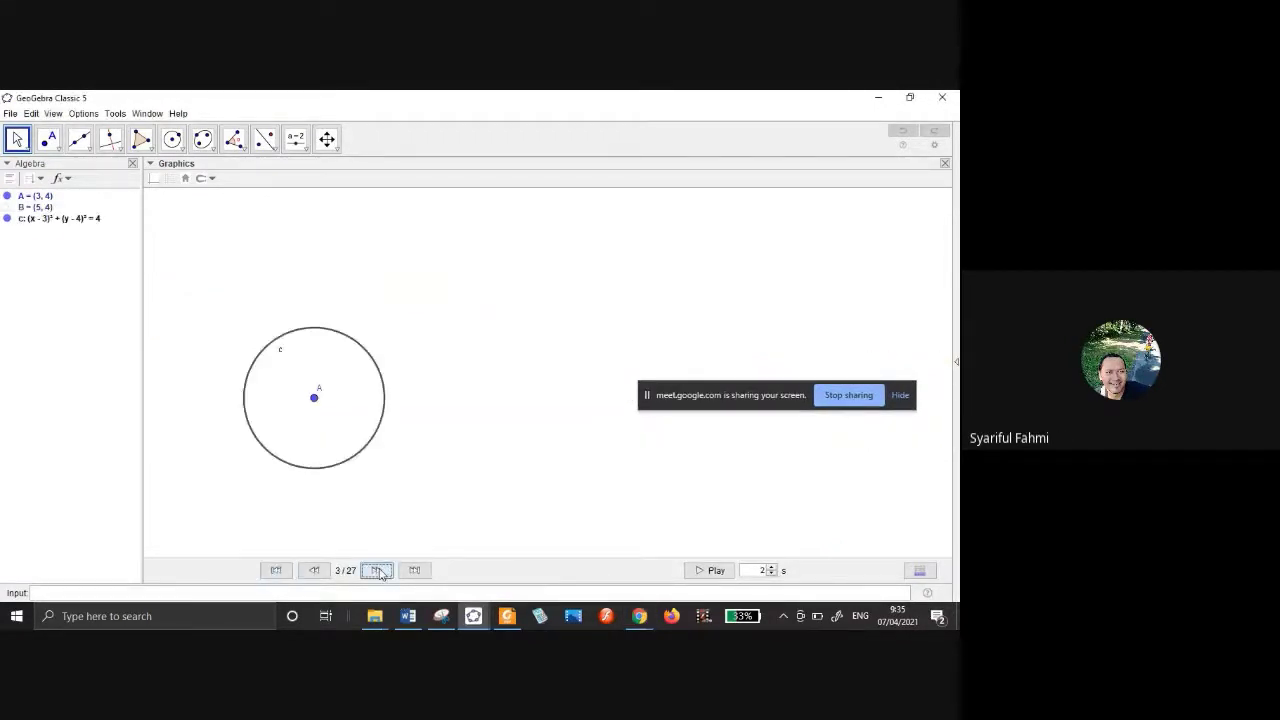
{"action": "left_click", "coordinate": [376, 570]}
{"action": "left_click", "coordinate": [376, 570]}
{"action": "left_click", "coordinate": [376, 570]}
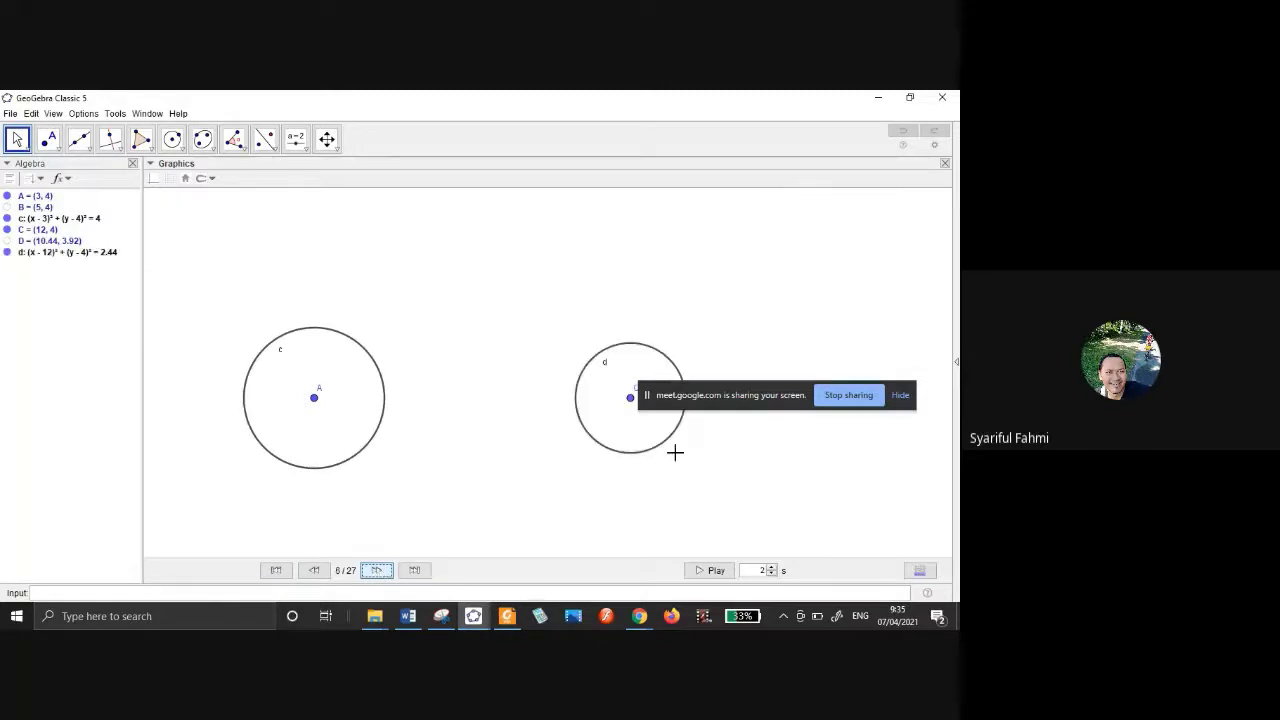
{"action": "left_click_drag", "start_coordinate": [737, 397], "coordinate": [759, 521]}
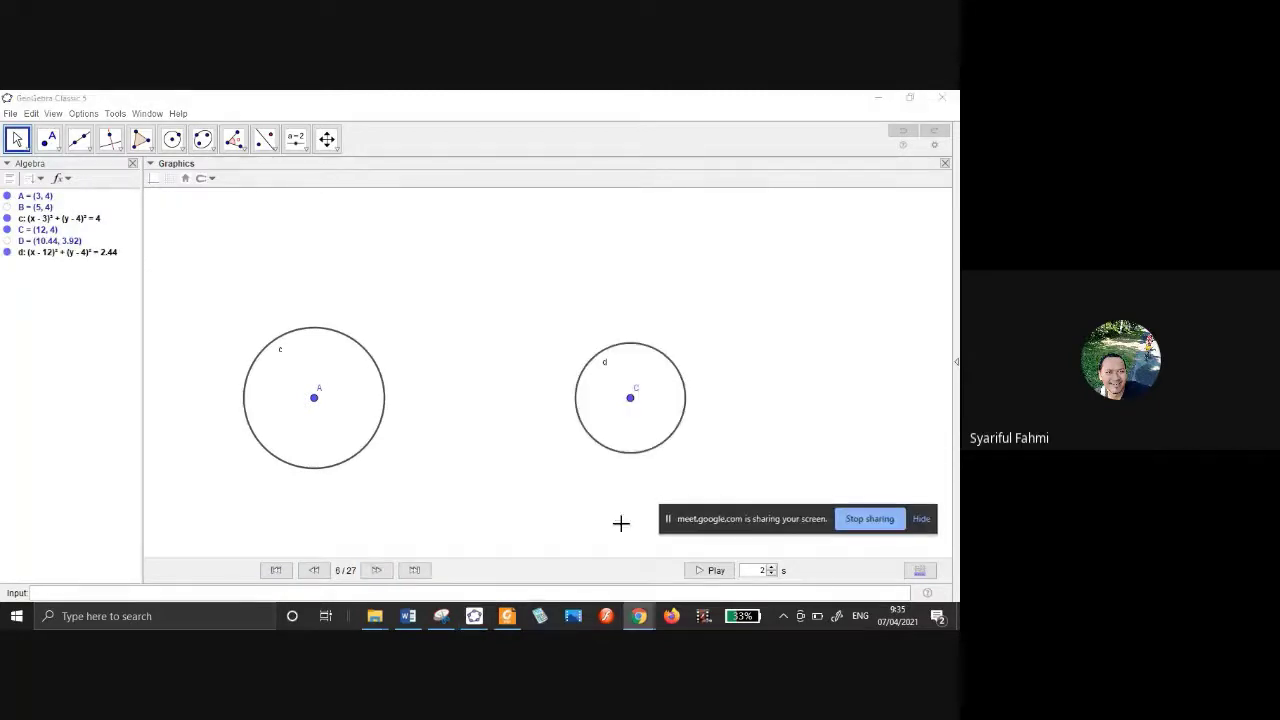
{"action": "left_click", "coordinate": [378, 572]}
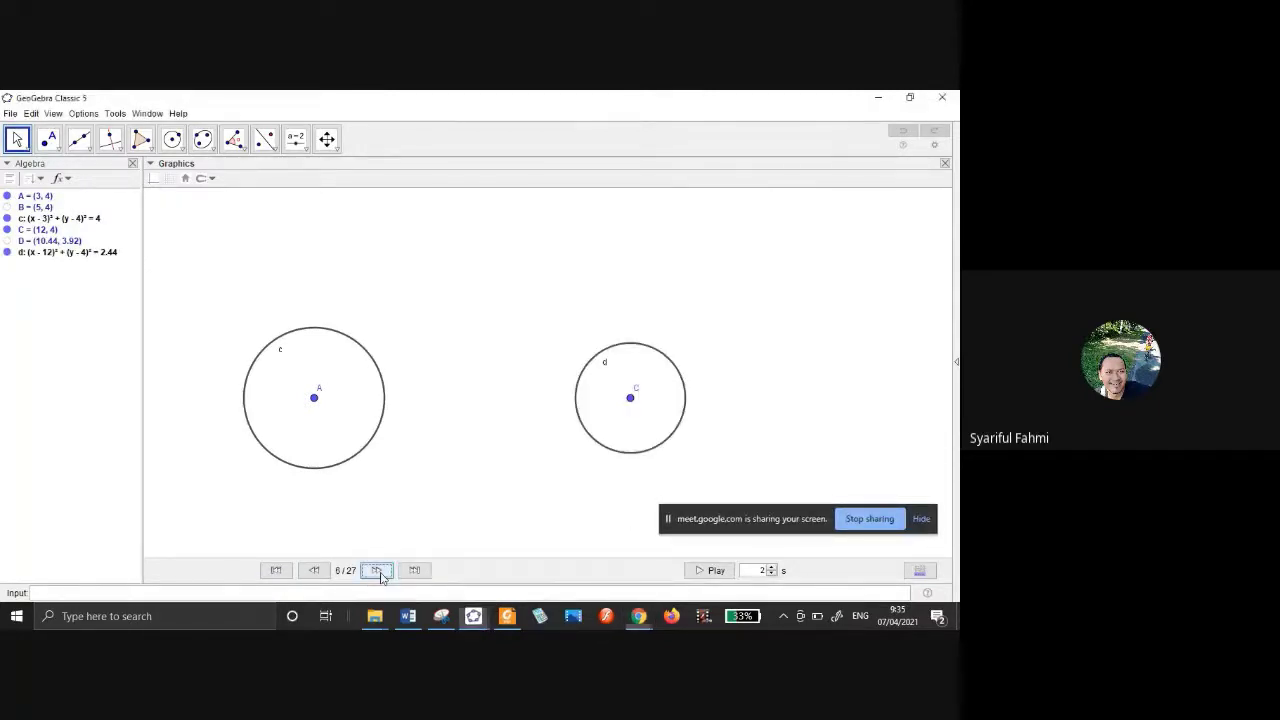
{"action": "left_click", "coordinate": [378, 572]}
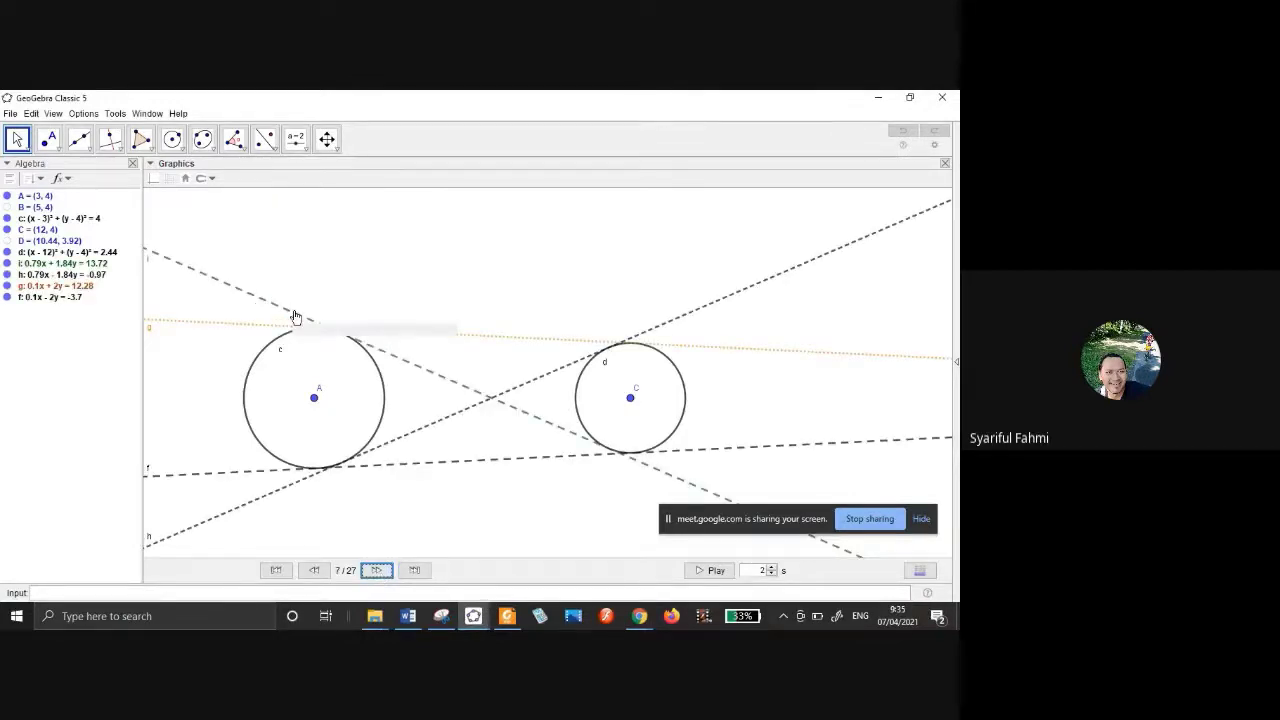
Continue stepping through points E, F, G, H, I, J, K and segments j, k, l.
{"action": "left_click", "coordinate": [376, 570]}
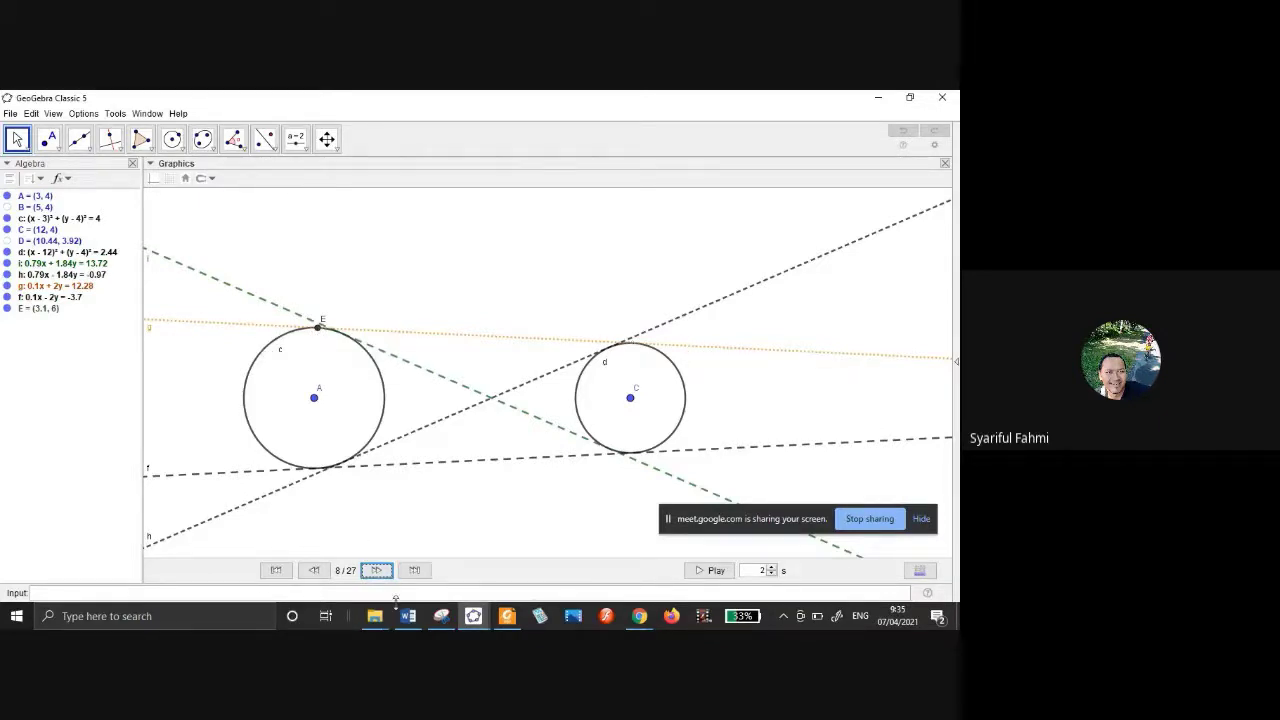
{"action": "left_click", "coordinate": [383, 570]}
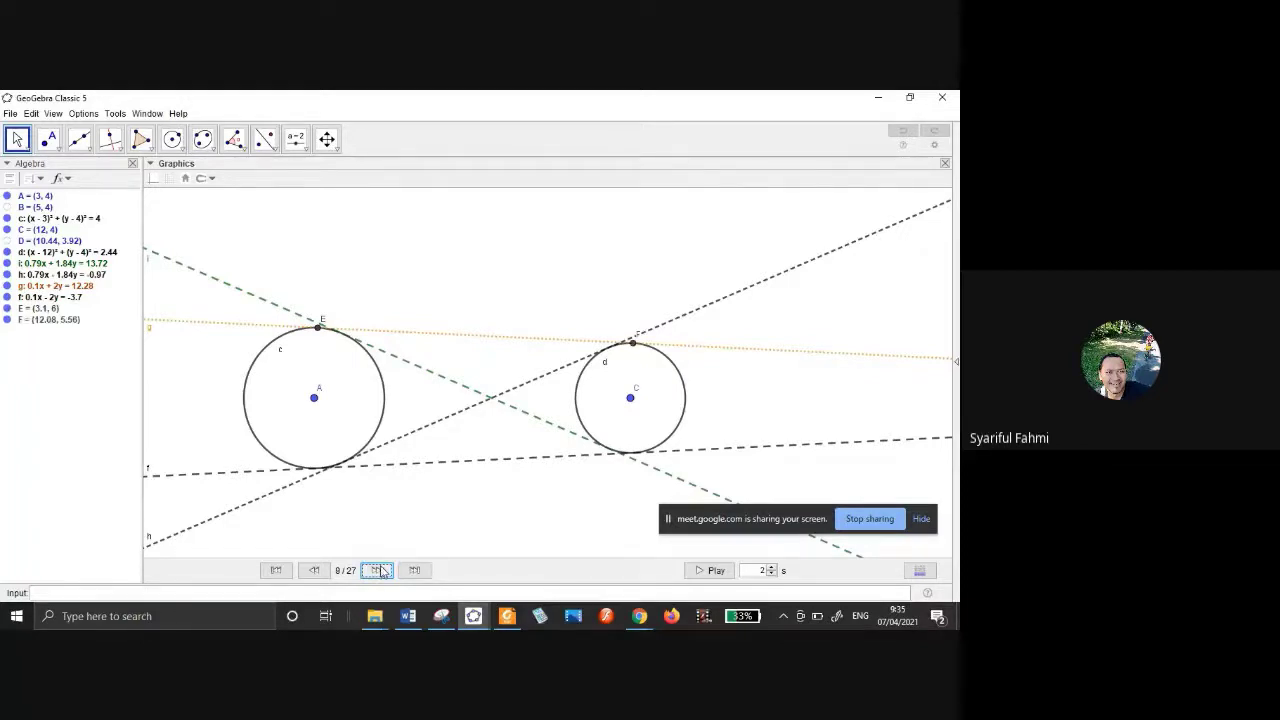
{"action": "left_click", "coordinate": [381, 571]}
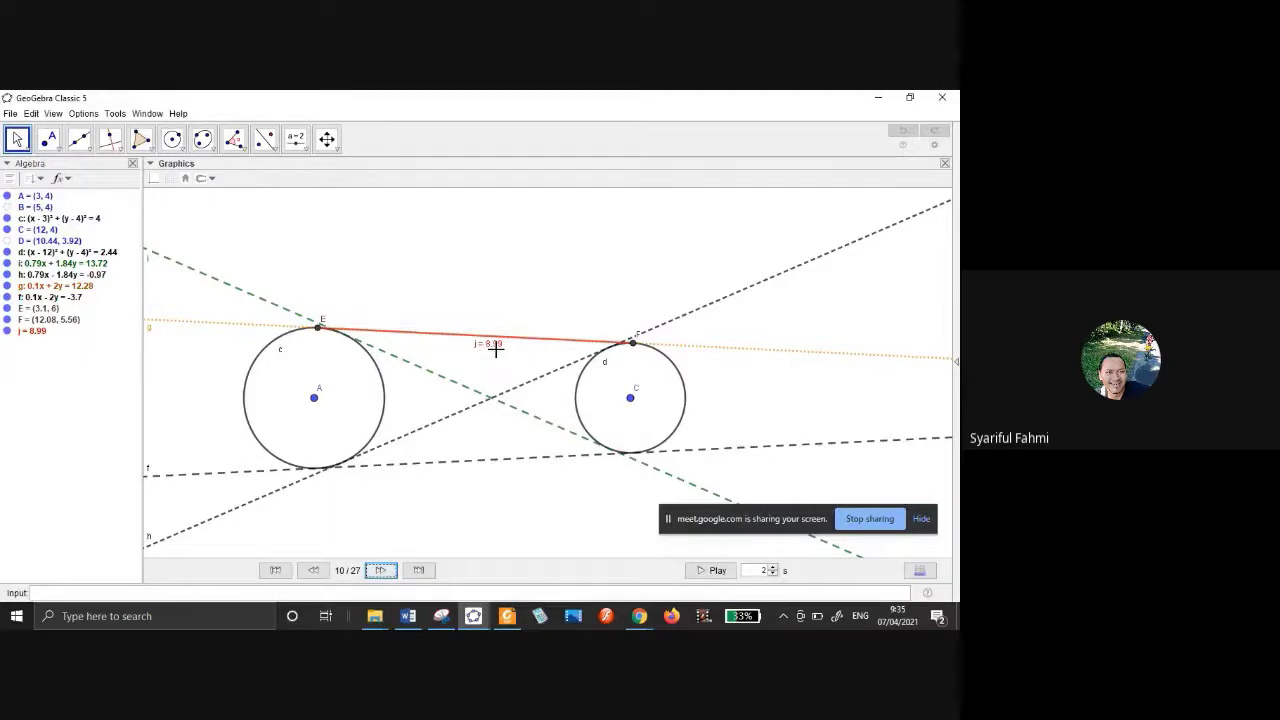
{"action": "left_click", "coordinate": [384, 571]}
{"action": "left_click", "coordinate": [381, 571]}
{"action": "left_click", "coordinate": [381, 571]}
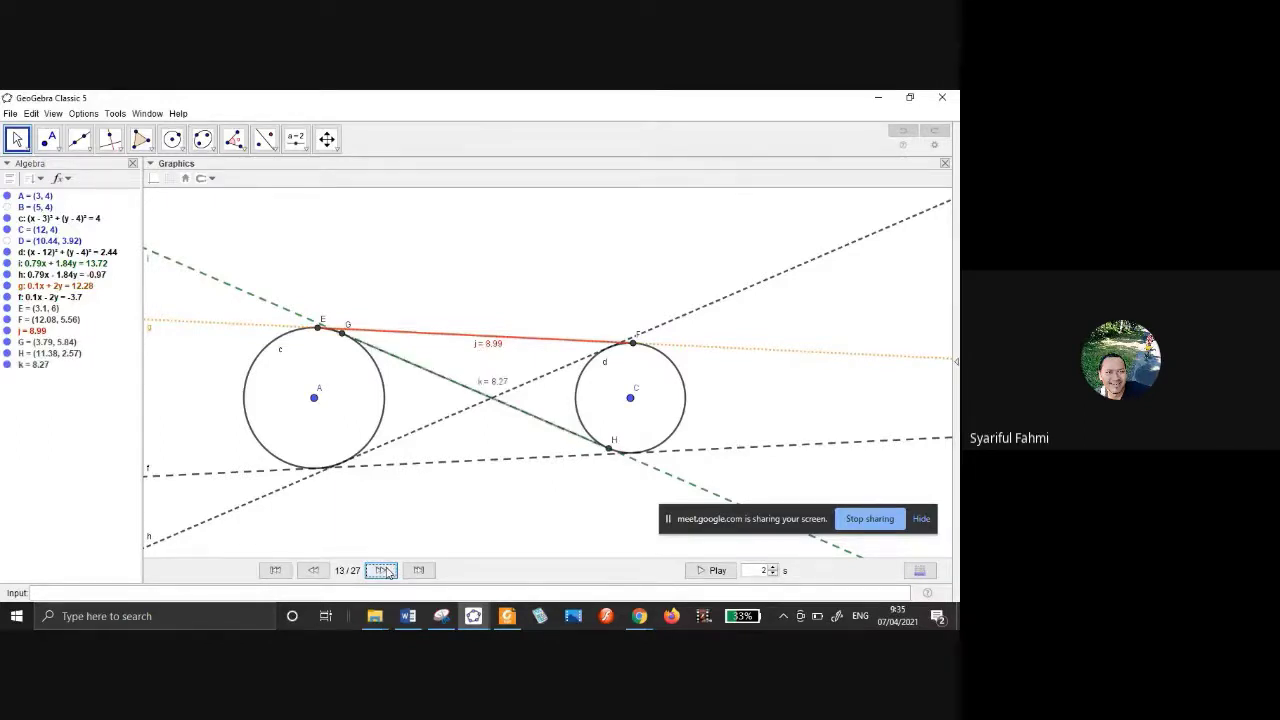
{"action": "left_click", "coordinate": [384, 570]}
{"action": "left_click", "coordinate": [384, 570]}
{"action": "left_click", "coordinate": [384, 570]}
{"action": "left_click", "coordinate": [384, 570]}
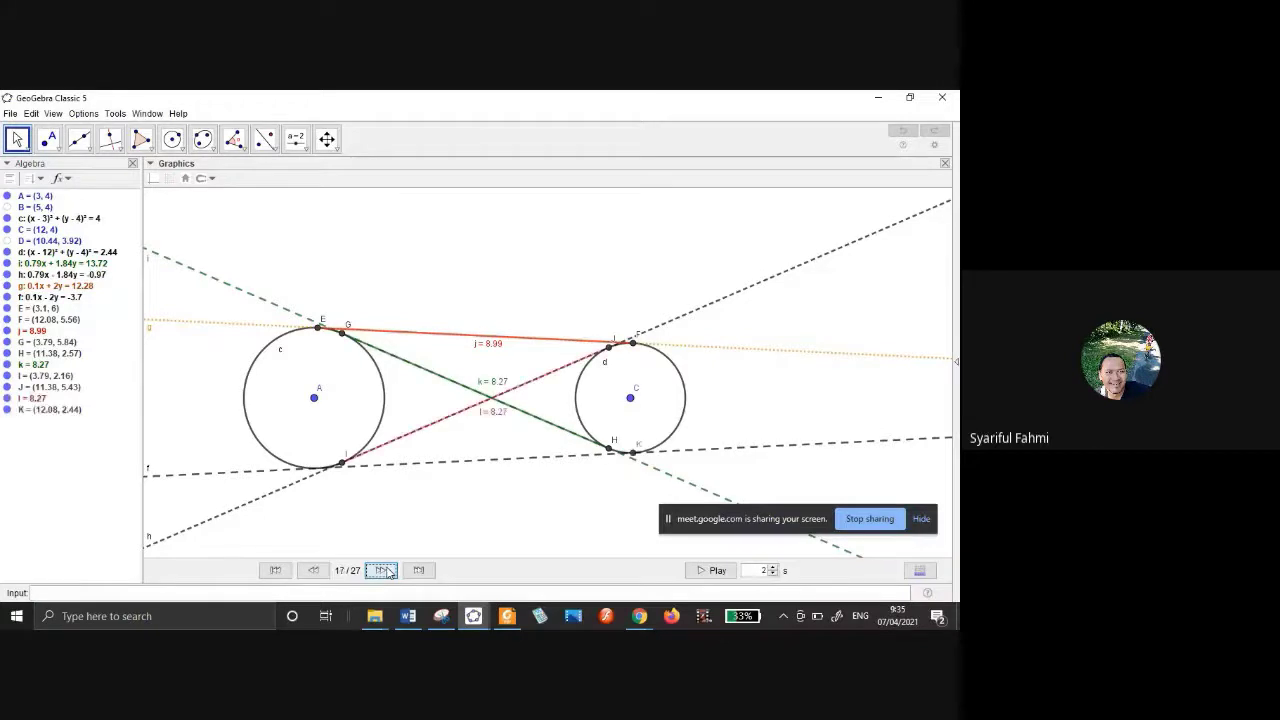
Advance through point L, segments m and n, the right angle, title and author label, then hide the Navigation Bar.
{"action": "left_click", "coordinate": [384, 570]}
{"action": "left_click", "coordinate": [384, 570]}
{"action": "left_click", "coordinate": [384, 570]}
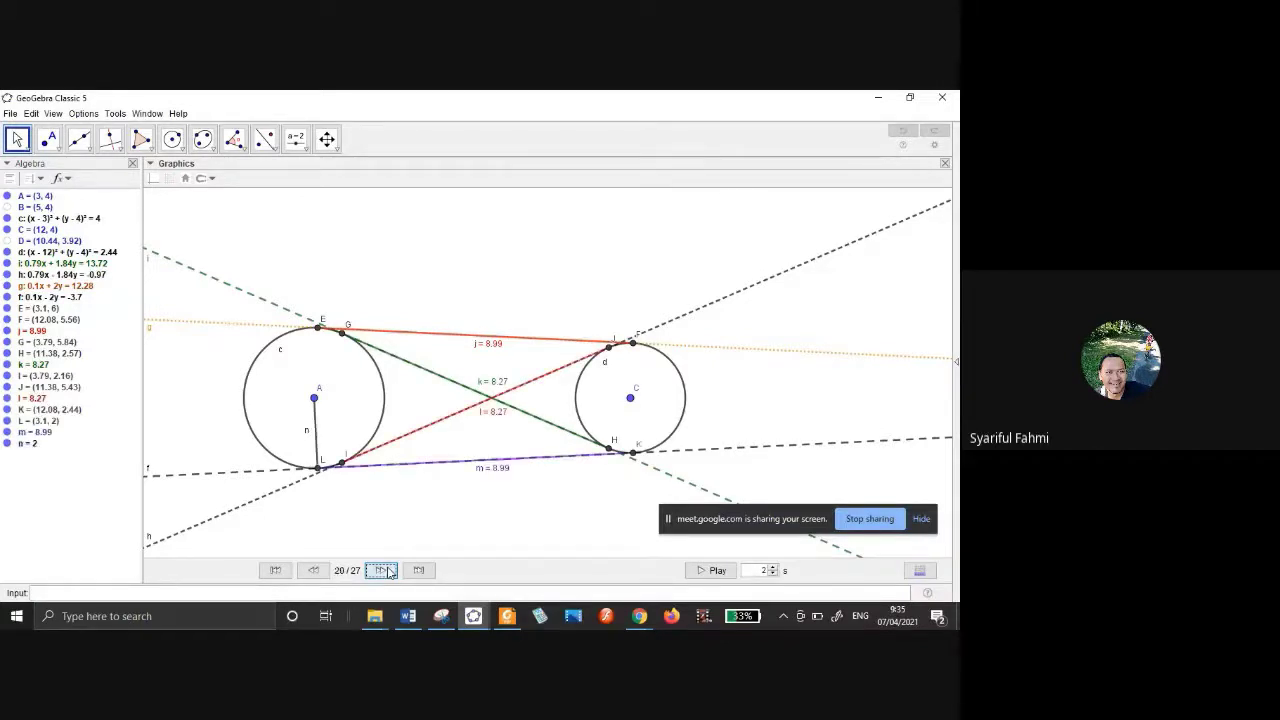
{"action": "left_click", "coordinate": [384, 570]}
{"action": "left_click", "coordinate": [384, 570]}
{"action": "left_click", "coordinate": [384, 570]}
{"action": "left_click", "coordinate": [384, 570]}
{"action": "left_click", "coordinate": [384, 570]}
{"action": "left_click", "coordinate": [384, 570]}
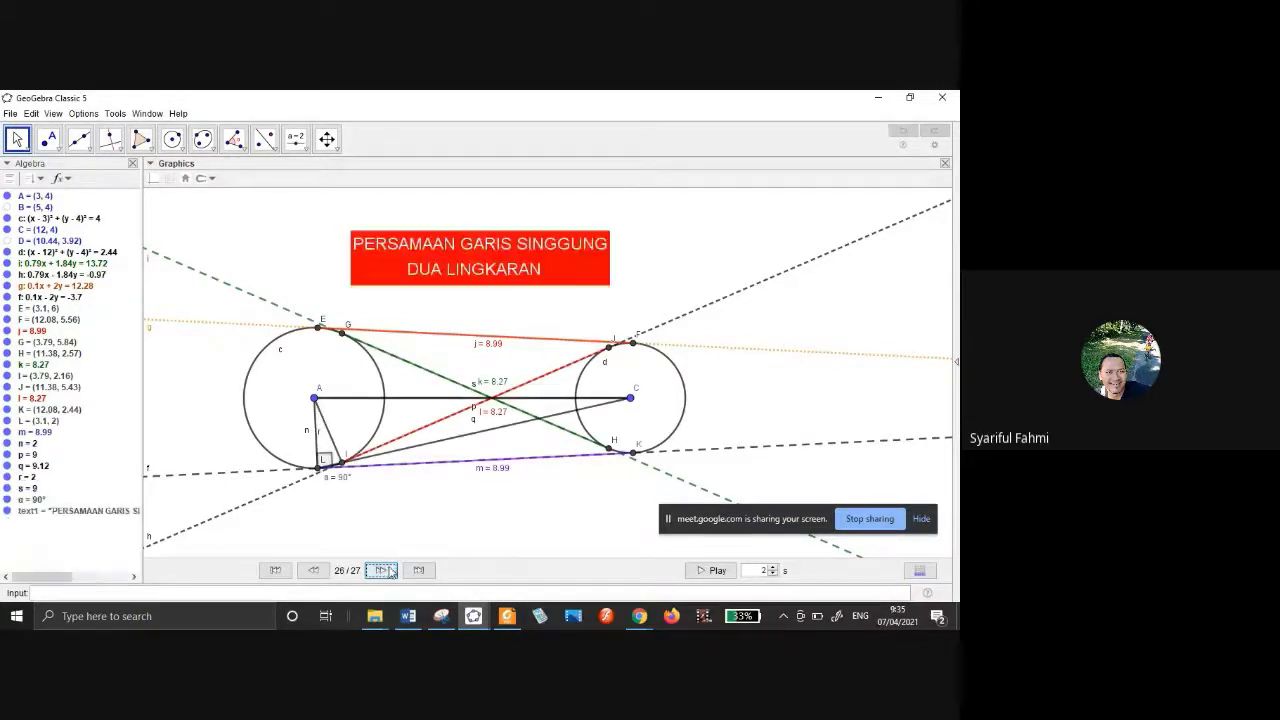
{"action": "left_click", "coordinate": [391, 572]}
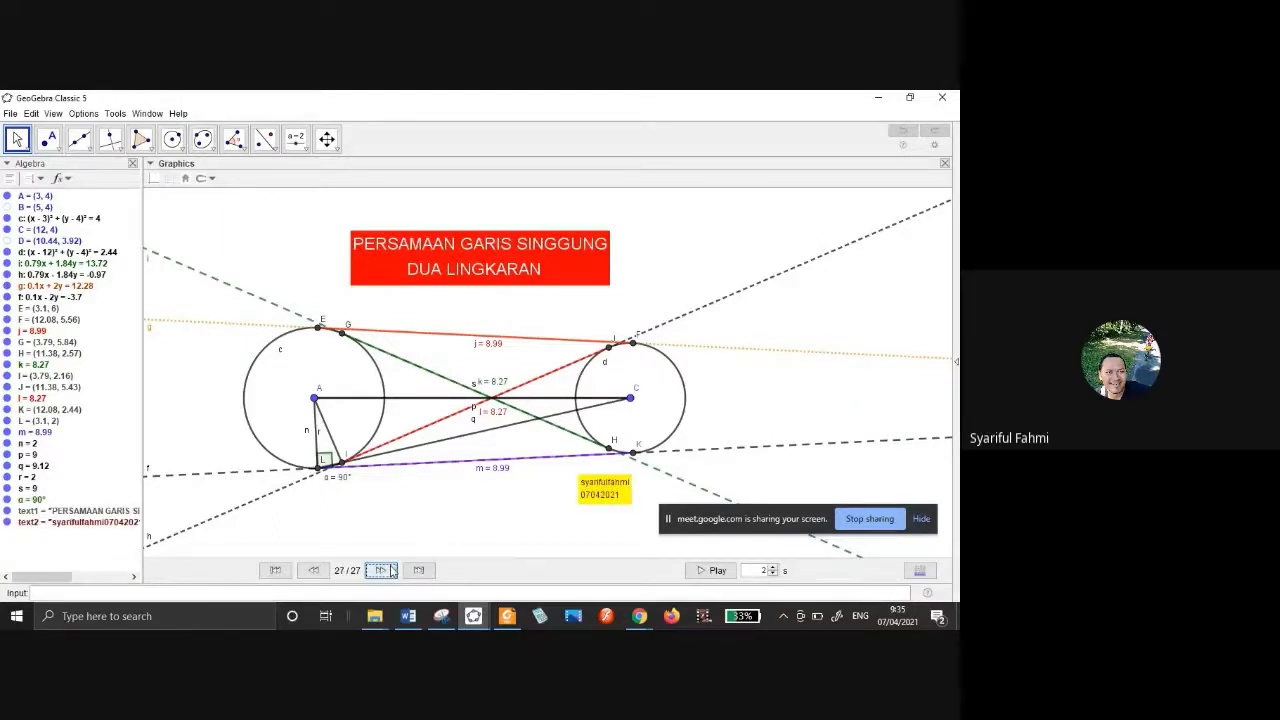
{"action": "right_click", "coordinate": [519, 521]}
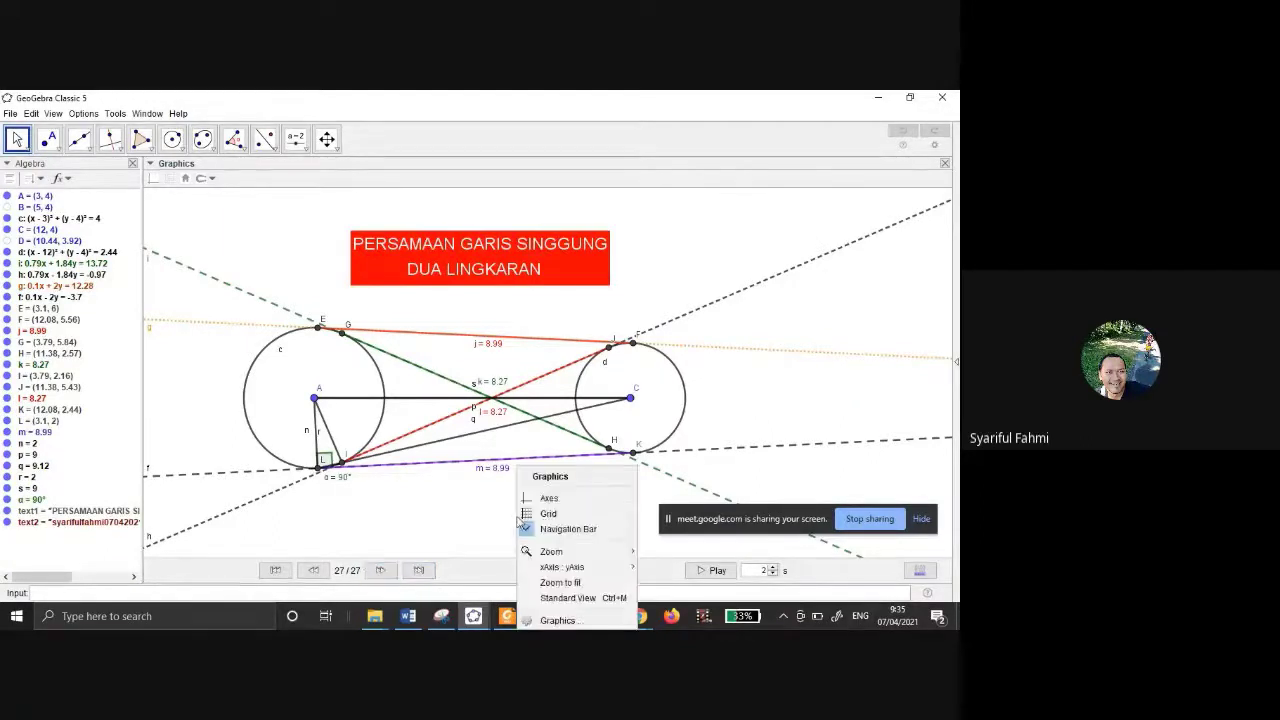
{"action": "left_click", "coordinate": [524, 528]}
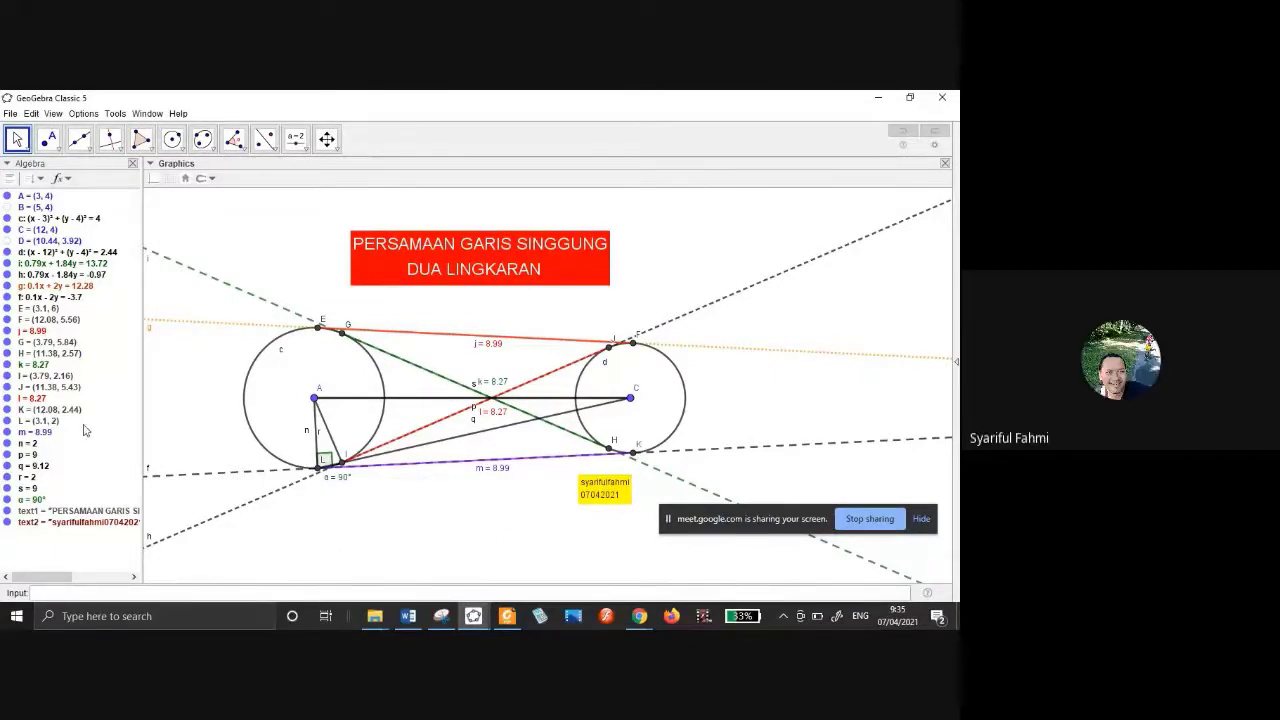
Give tangent line g a dotted line style, then deselect it.
{"action": "left_click", "coordinate": [226, 330]}
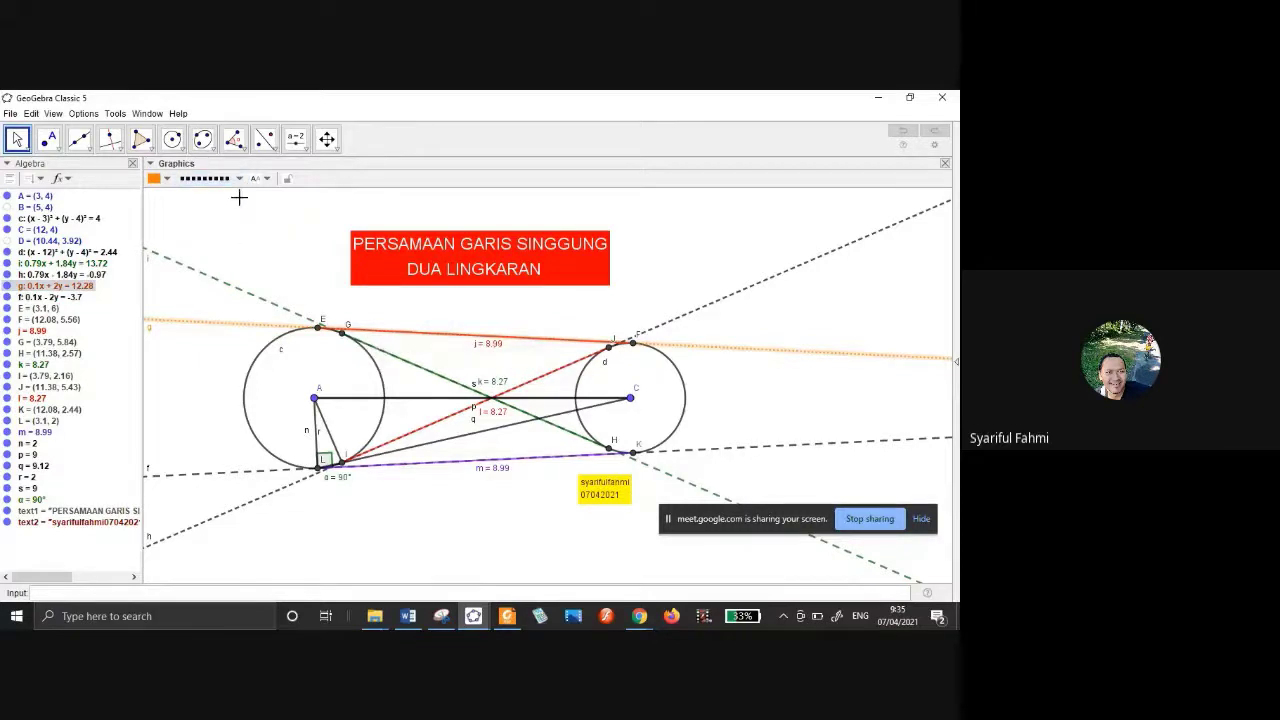
{"action": "left_click", "coordinate": [239, 179]}
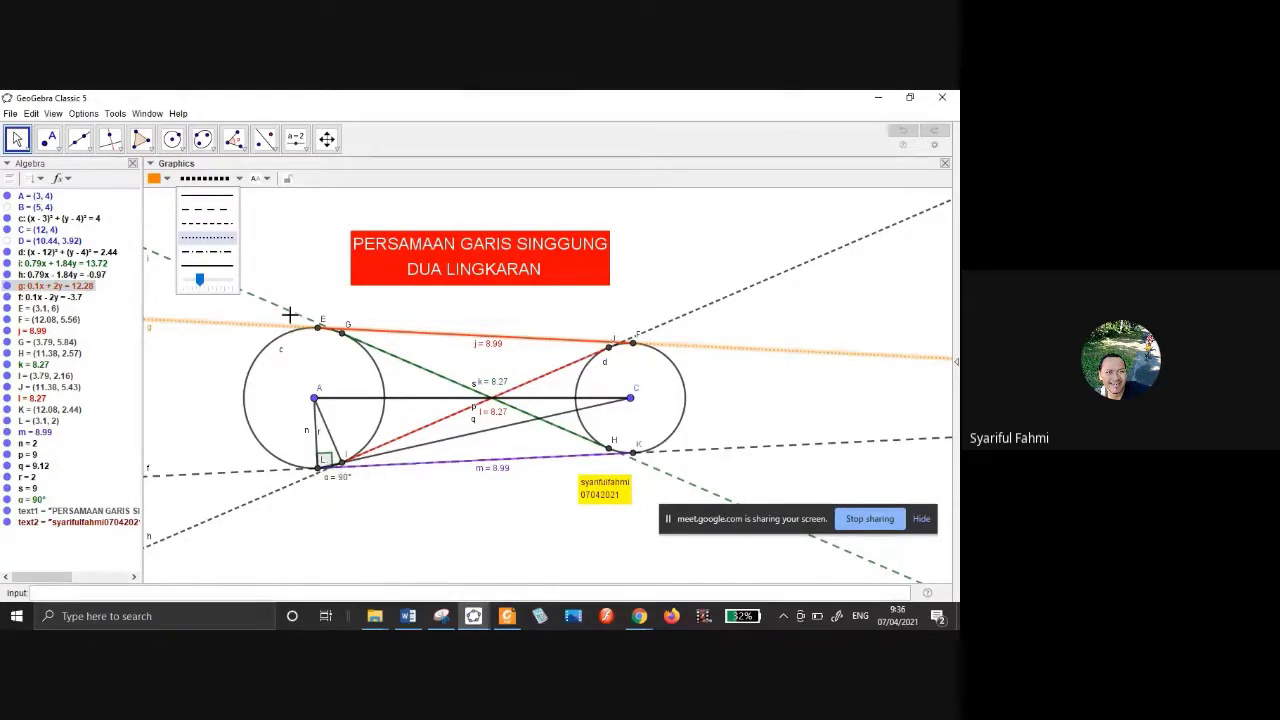
{"action": "left_click", "coordinate": [492, 517]}
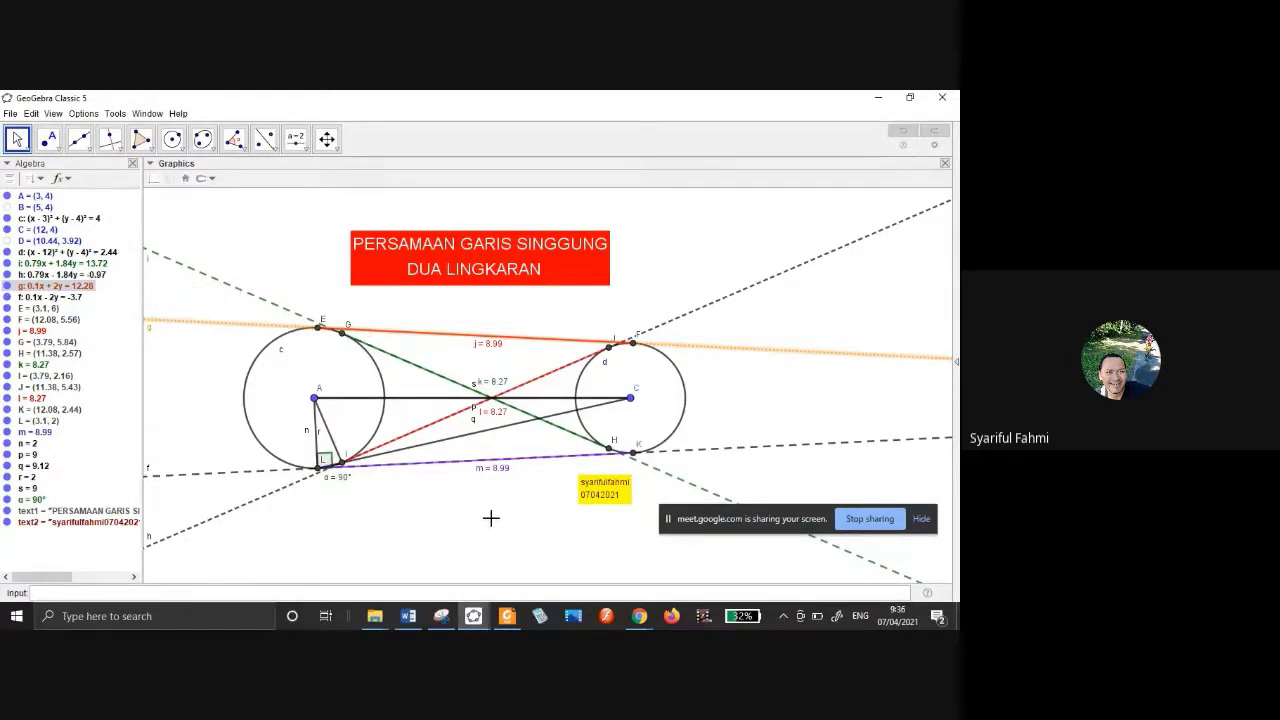
{"action": "left_click", "coordinate": [494, 517]}
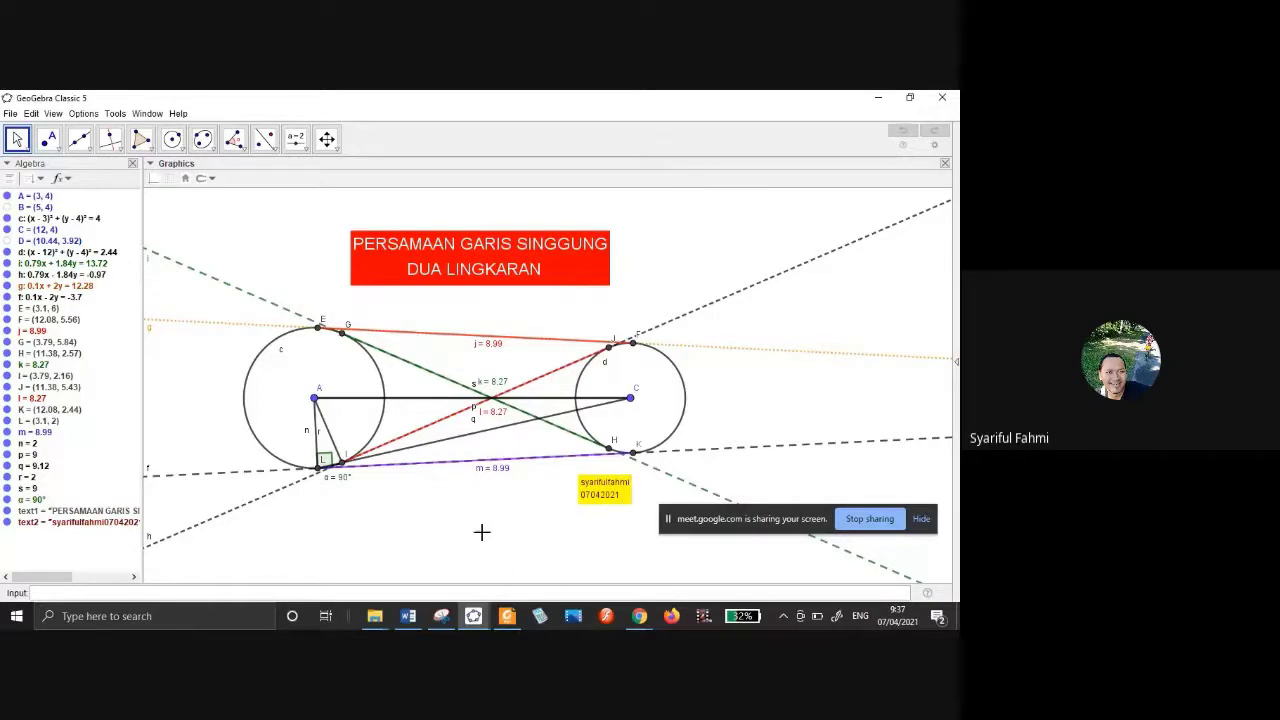
{"action": "mouse_move", "coordinate": [636, 620]}
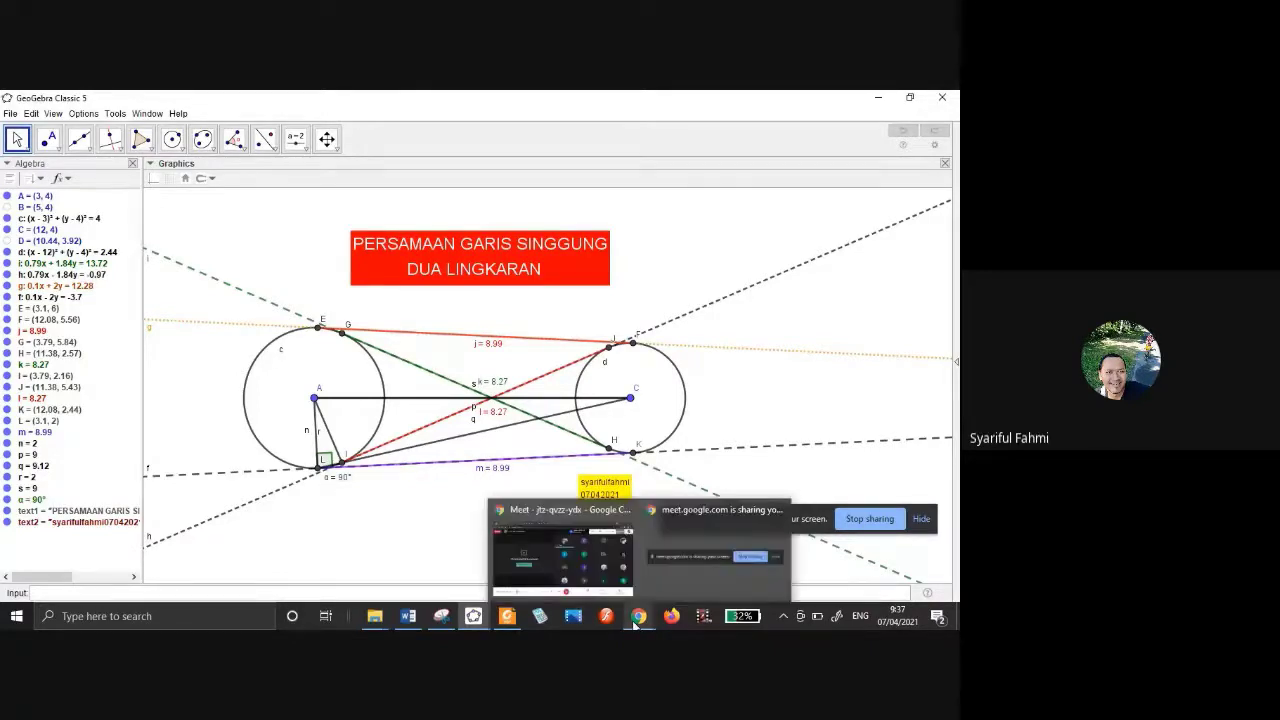
Mute the microphone in the Meet call, then go back to the GeoGebra construction.
{"action": "left_click", "coordinate": [595, 565]}
{"action": "left_click", "coordinate": [399, 570]}
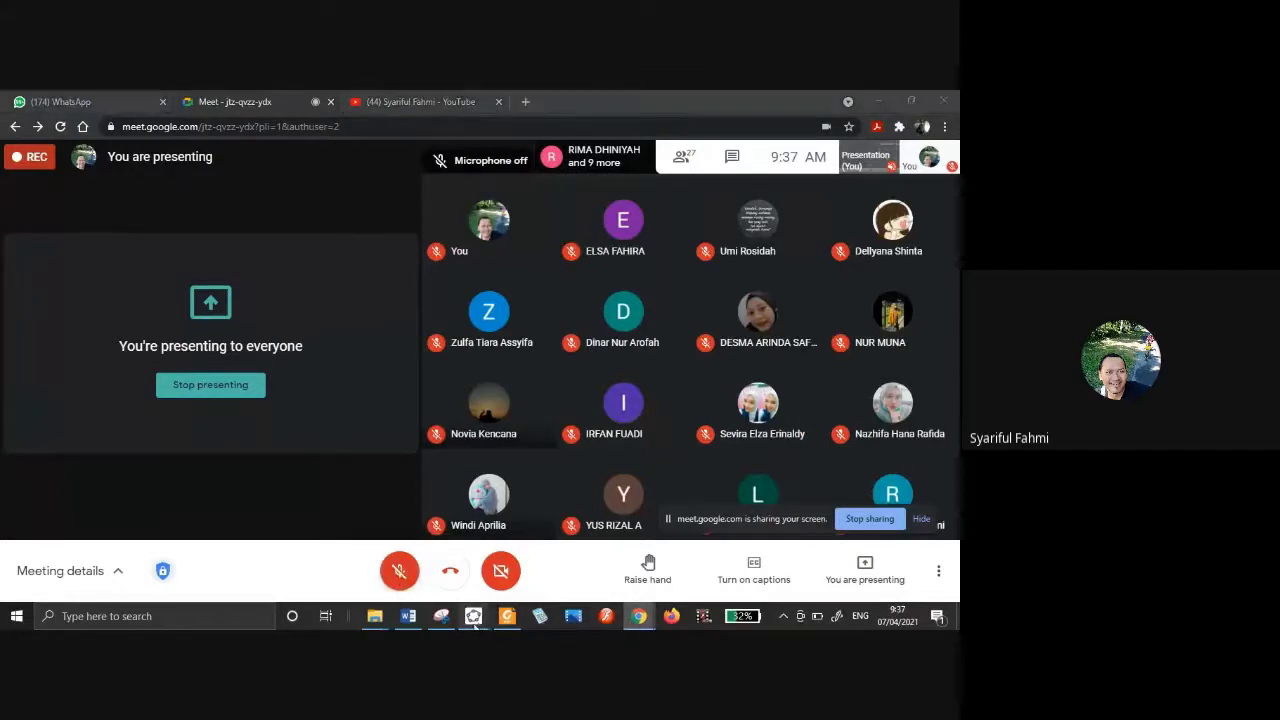
{"action": "mouse_move", "coordinate": [474, 615]}
{"action": "left_click", "coordinate": [609, 571]}
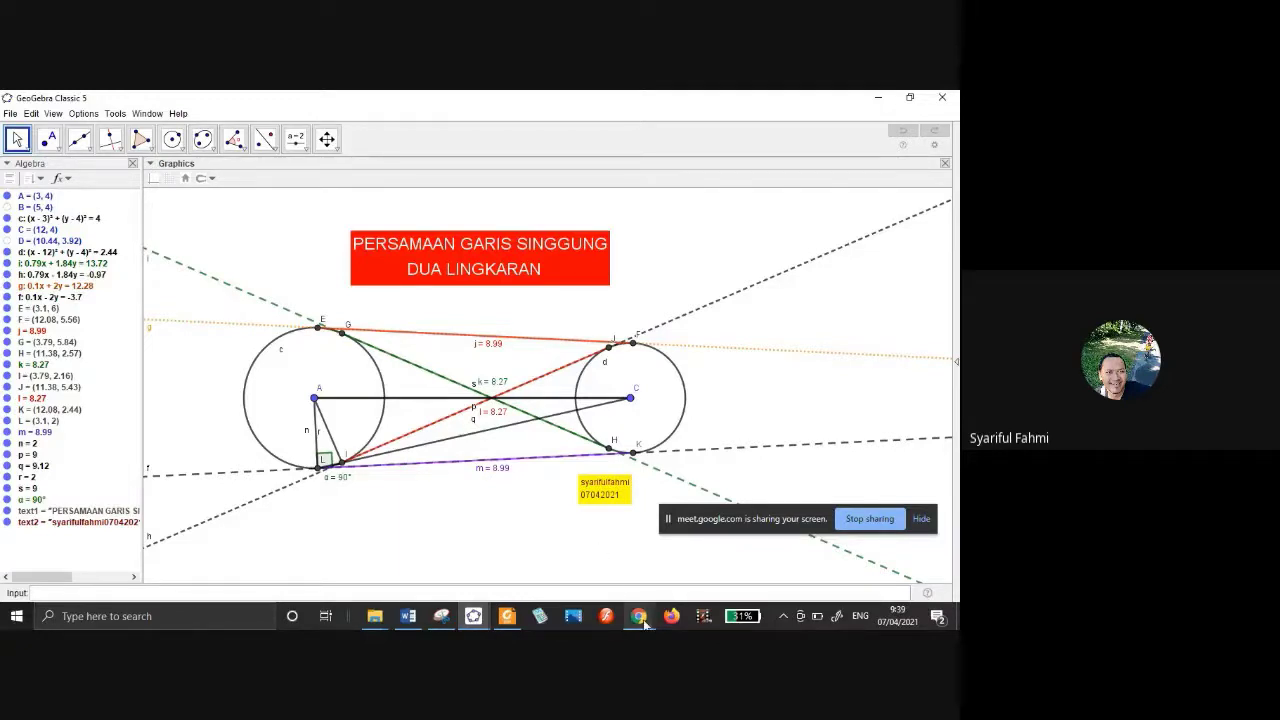
Unmute the Meet microphone and bring the GeoGebra tangent drawing back to the front.
{"action": "mouse_move", "coordinate": [645, 623]}
{"action": "left_click", "coordinate": [588, 559]}
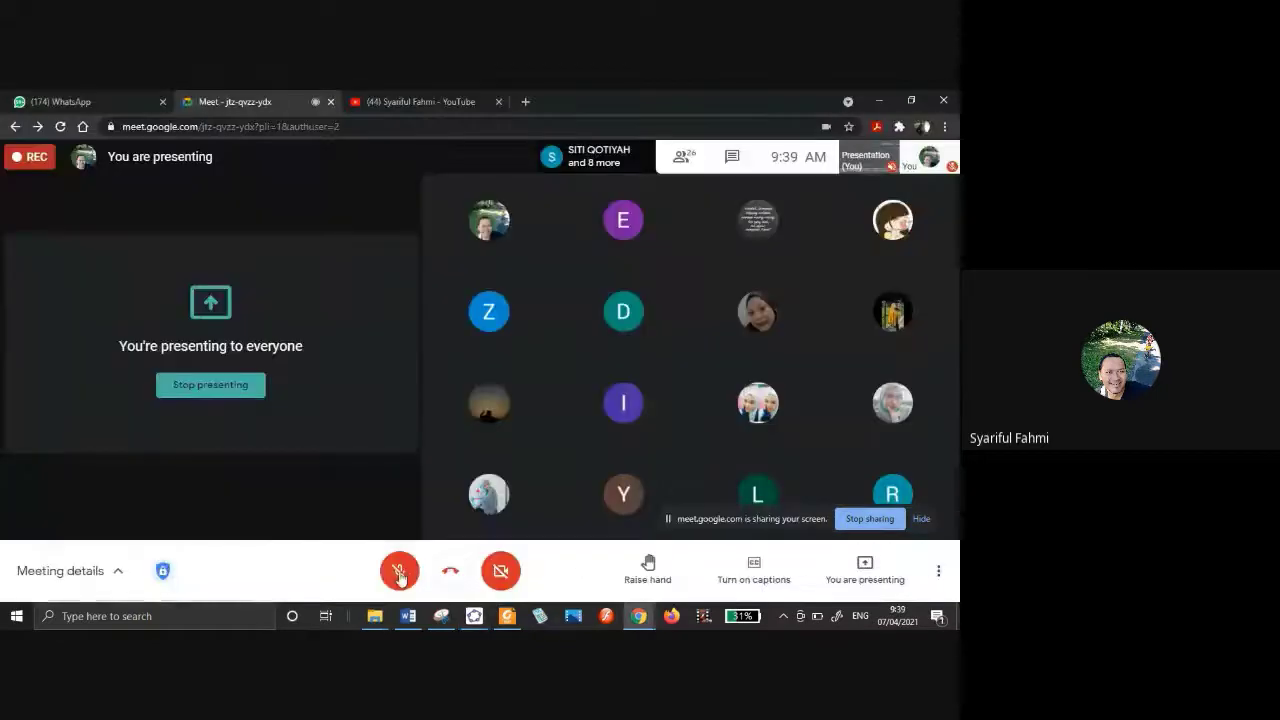
{"action": "left_click", "coordinate": [399, 578]}
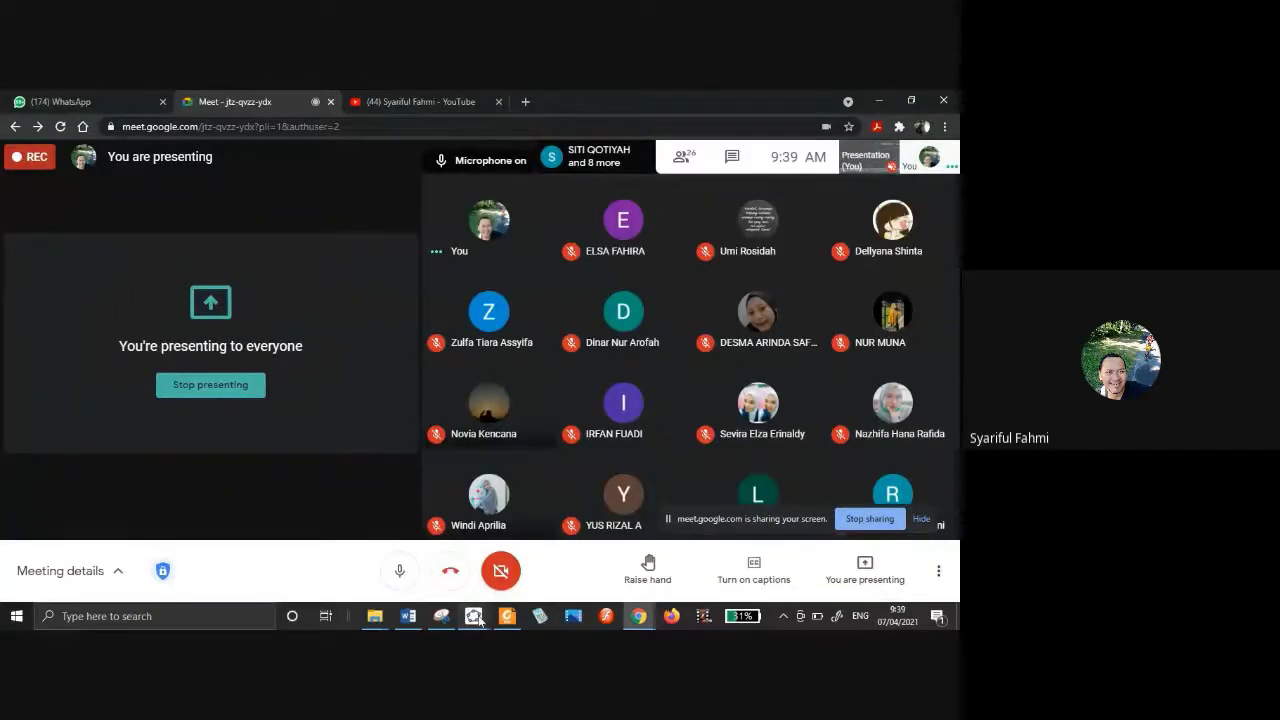
{"action": "mouse_move", "coordinate": [470, 618]}
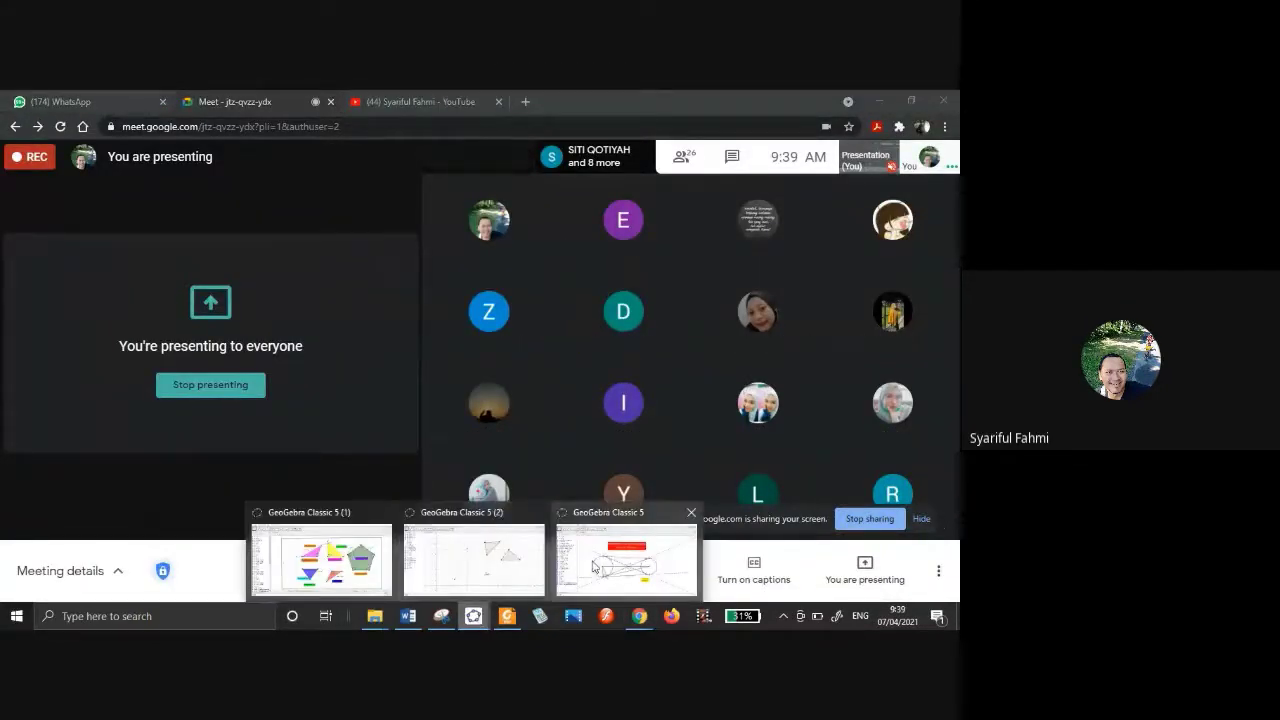
{"action": "left_click", "coordinate": [596, 567]}
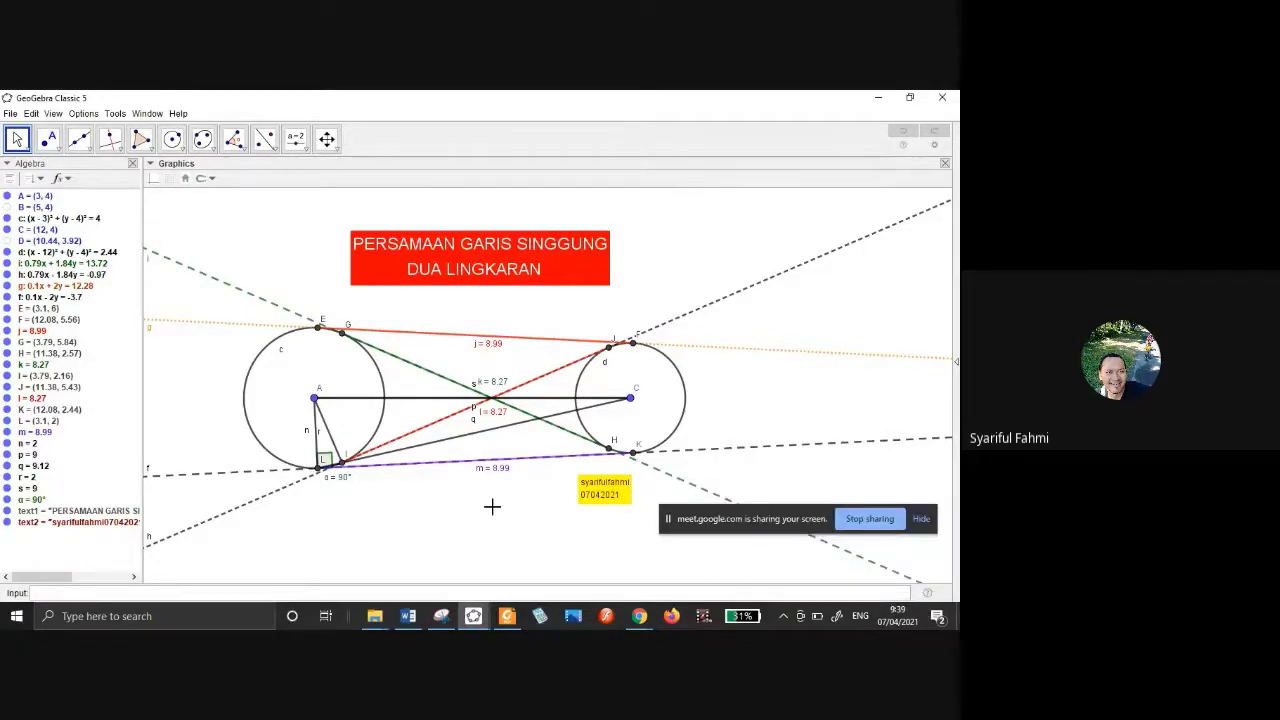
{"action": "left_click", "coordinate": [636, 618]}
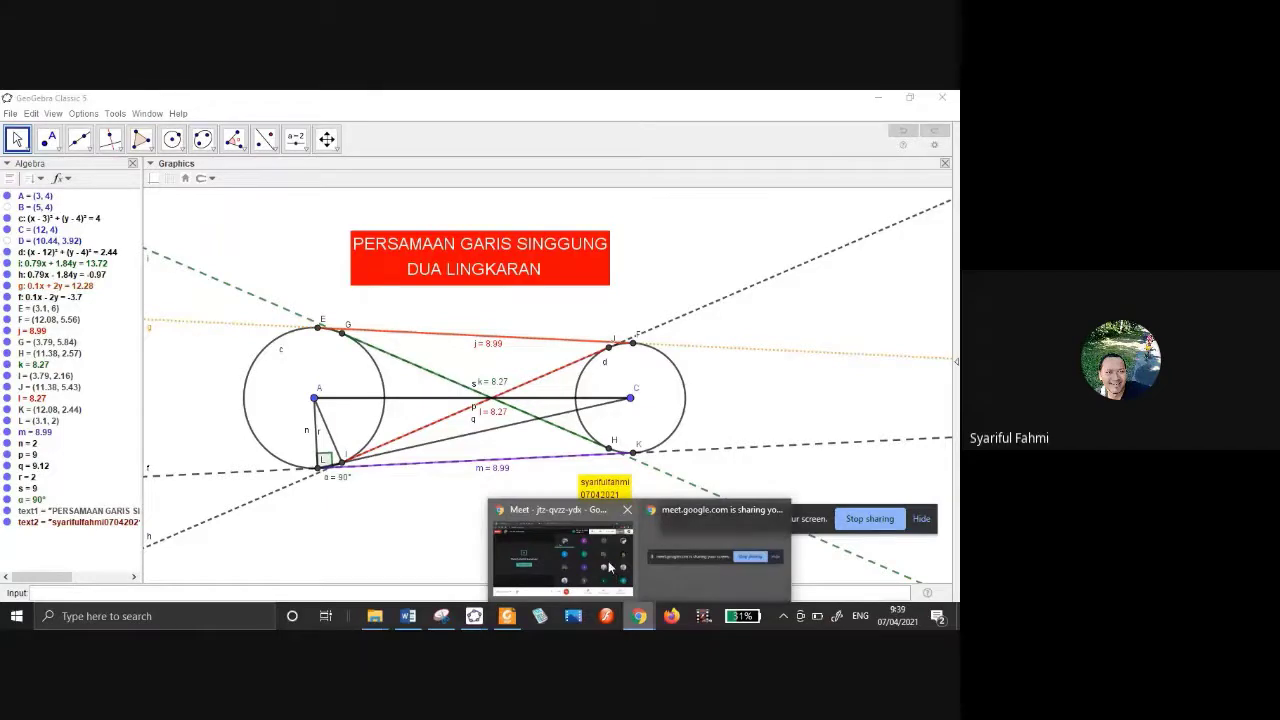
Load geogebra.org in a new Chrome tab.
{"action": "left_click", "coordinate": [608, 561]}
{"action": "left_click", "coordinate": [521, 102]}
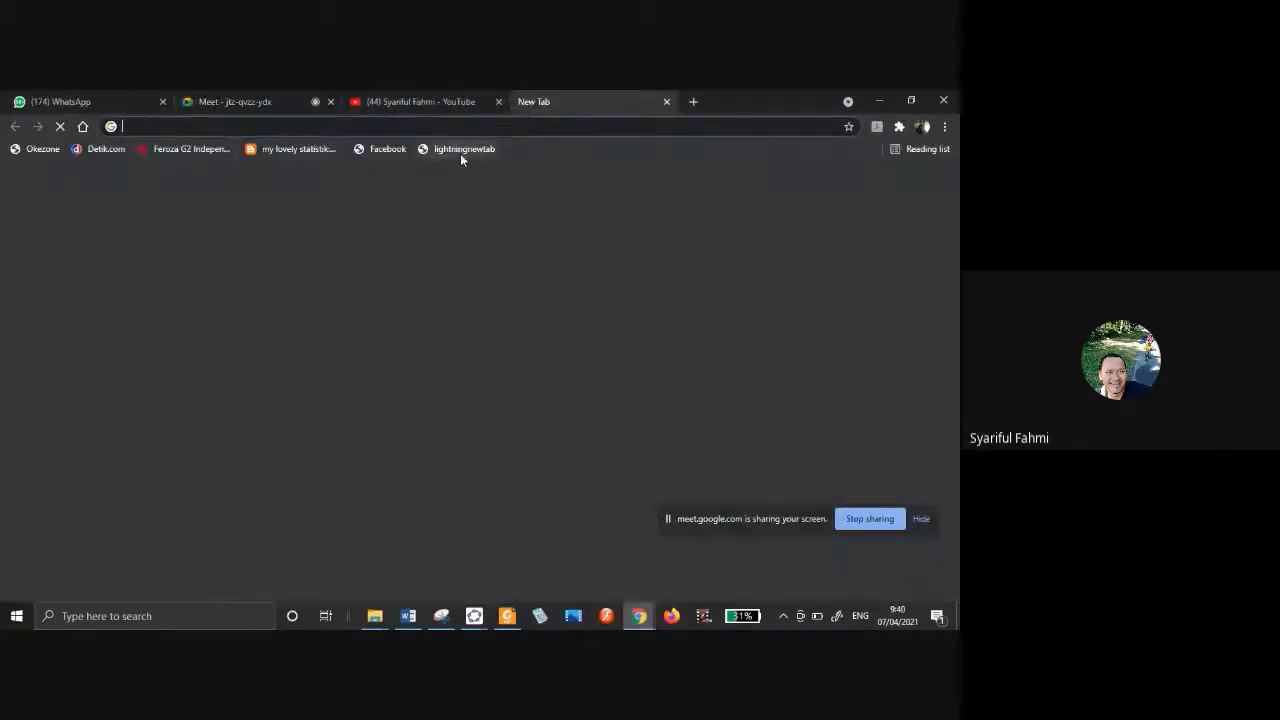
{"action": "type", "text": "ge"}
{"action": "key", "text": "Return"}
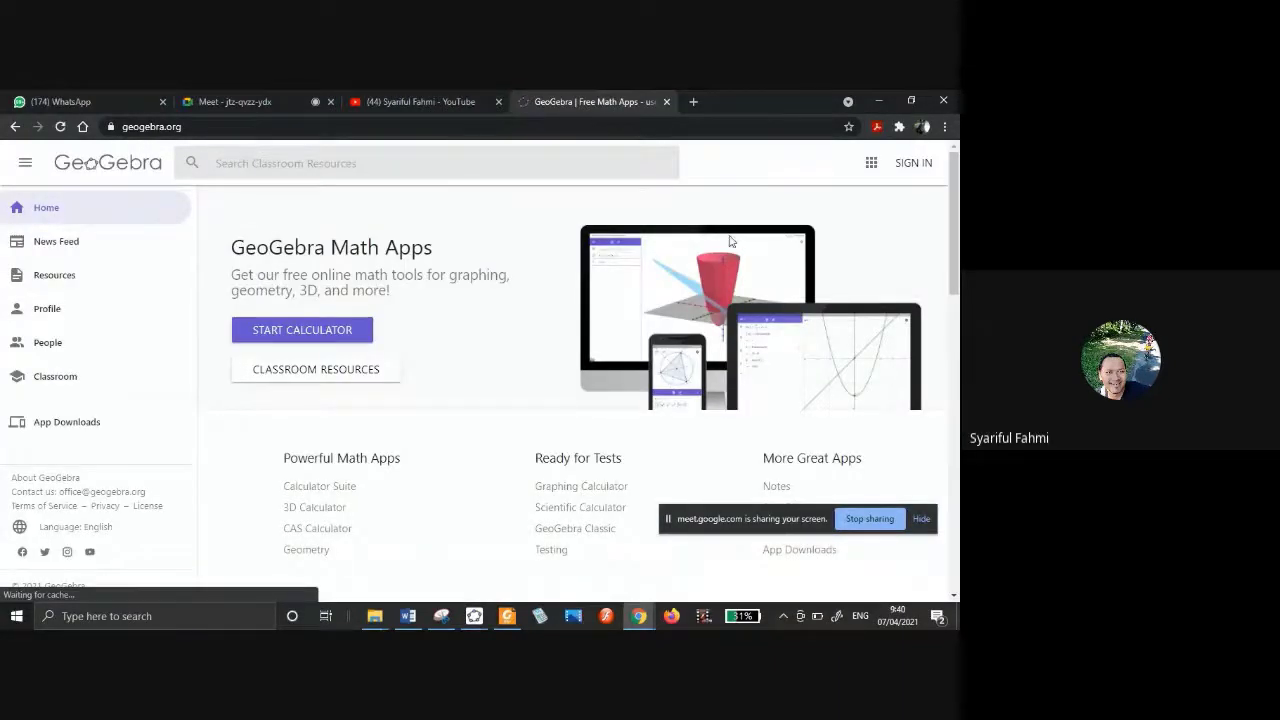
Start a GeoGebra sign-in with Google, picking the first Google account.
{"action": "left_click", "coordinate": [920, 165]}
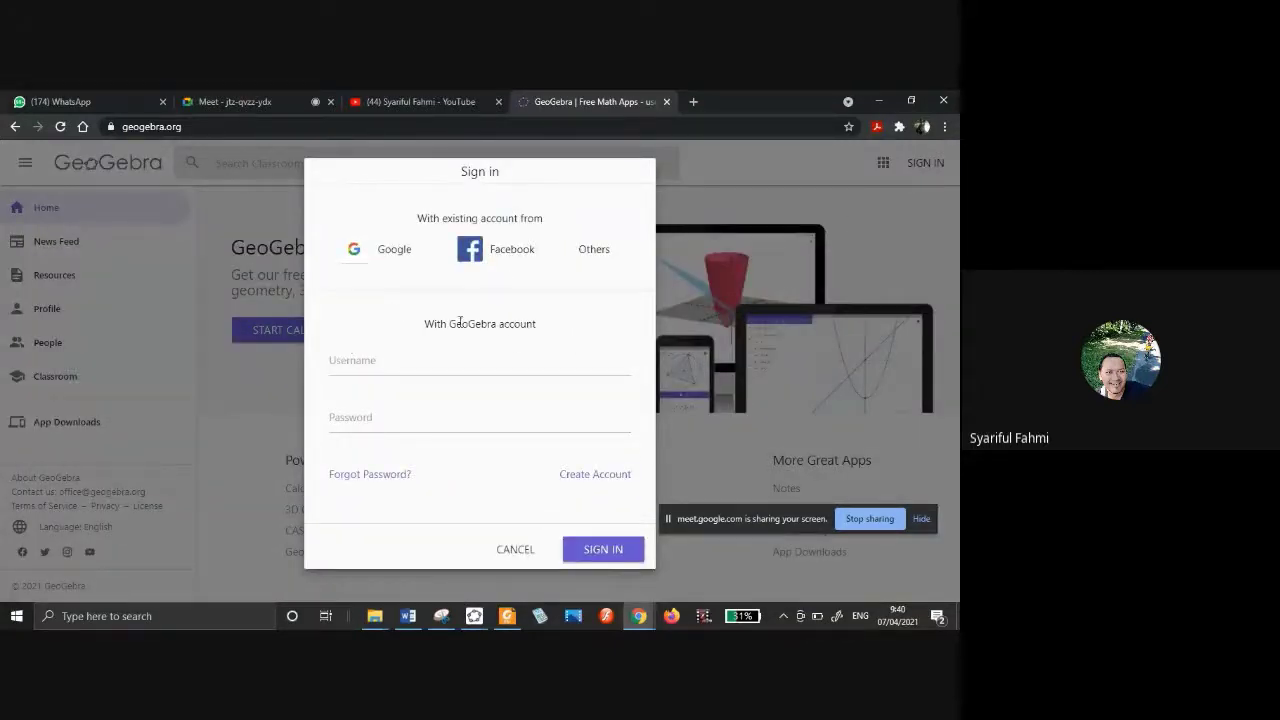
{"action": "left_click", "coordinate": [385, 252]}
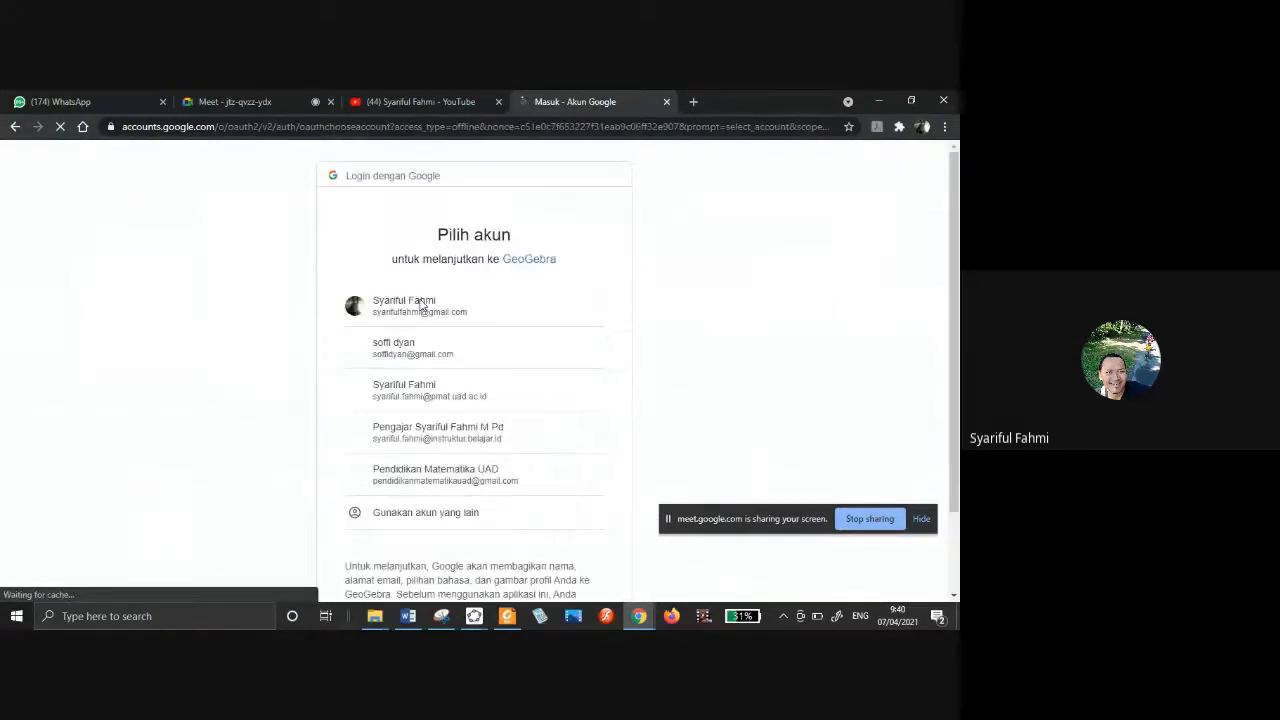
{"action": "left_click", "coordinate": [422, 303]}
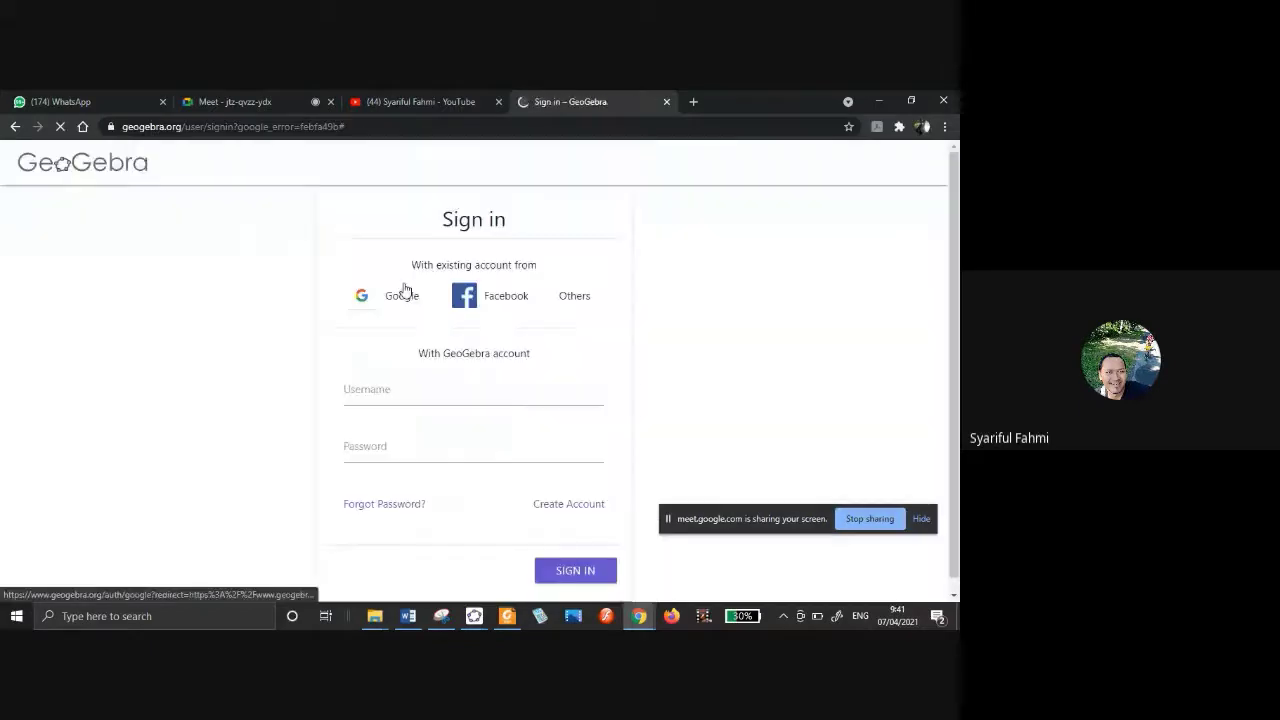
Retry the Google sign-in with the first account, then stop screen sharing in Meet.
{"action": "left_click", "coordinate": [400, 392]}
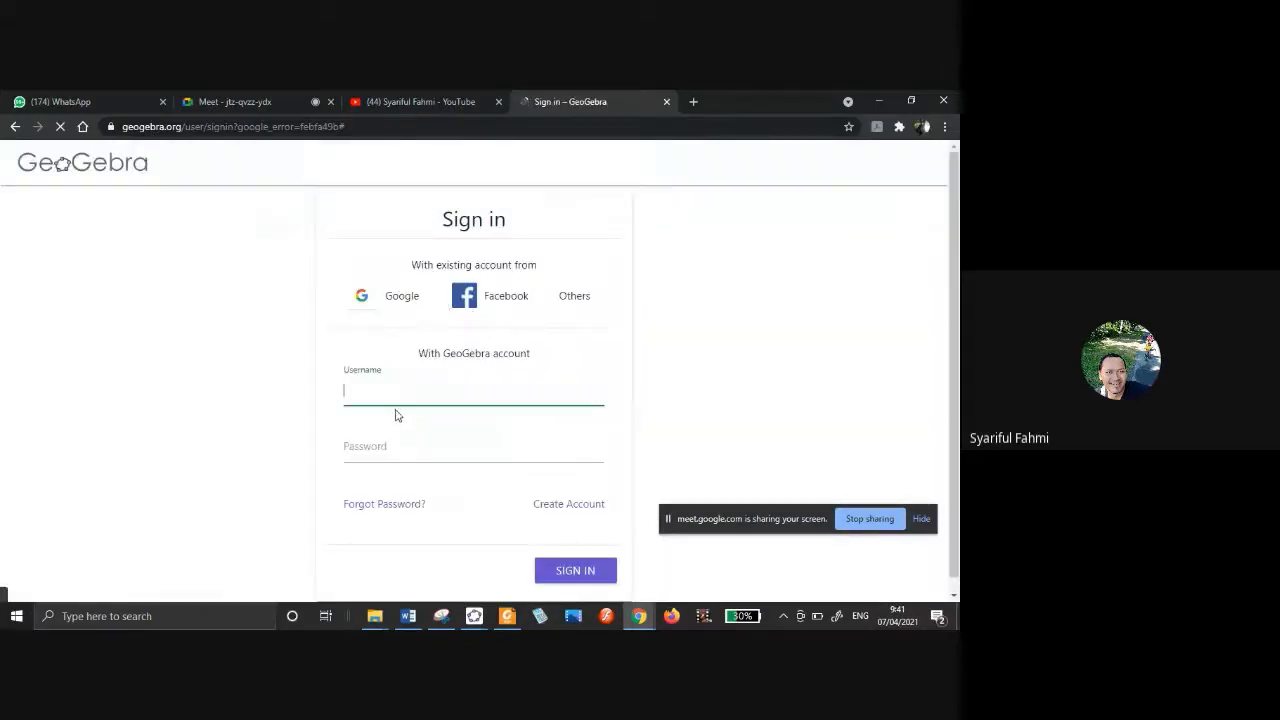
{"action": "left_click", "coordinate": [366, 305]}
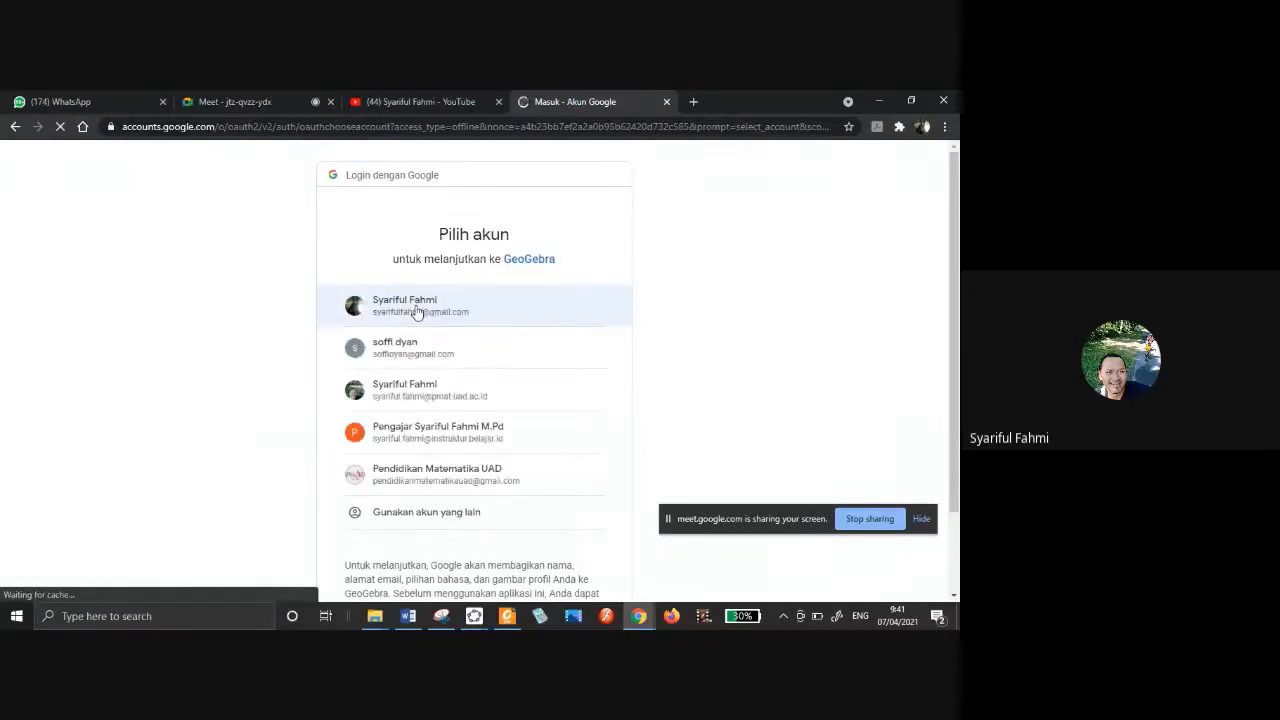
{"action": "scroll", "coordinate": [421, 310], "scroll_direction": "down", "scroll_amount": 1}
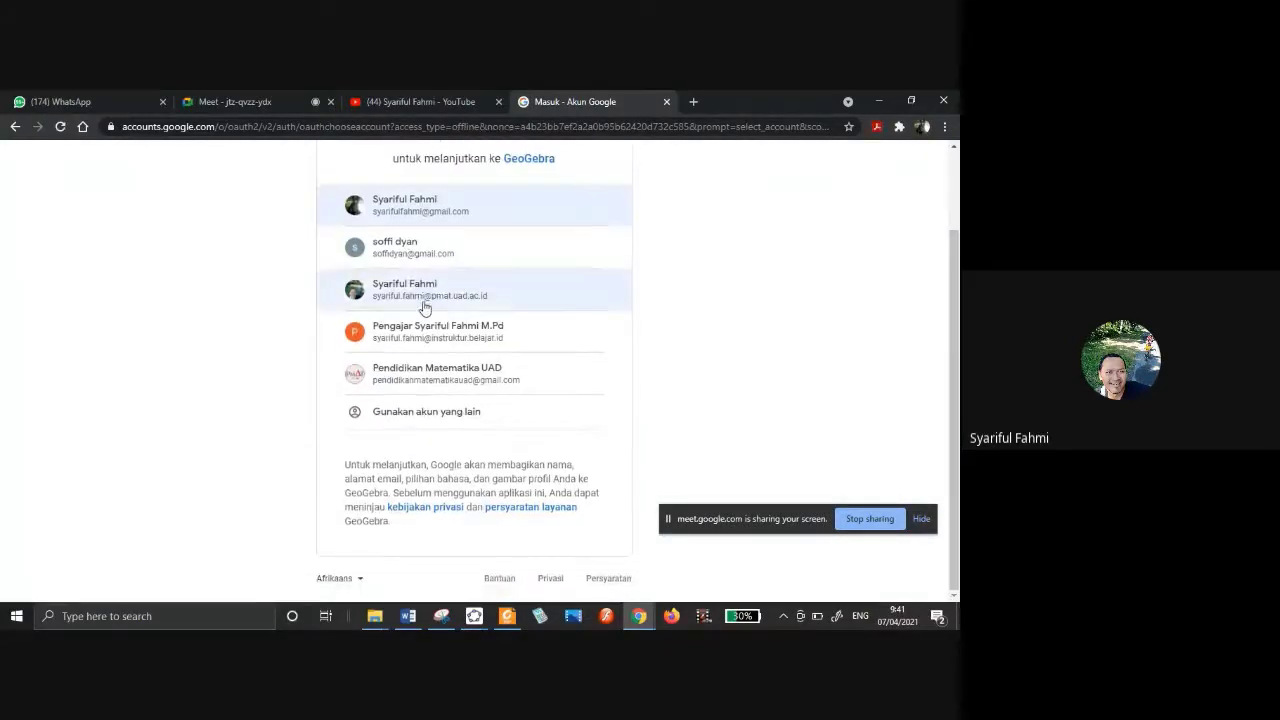
{"action": "left_click", "coordinate": [420, 203]}
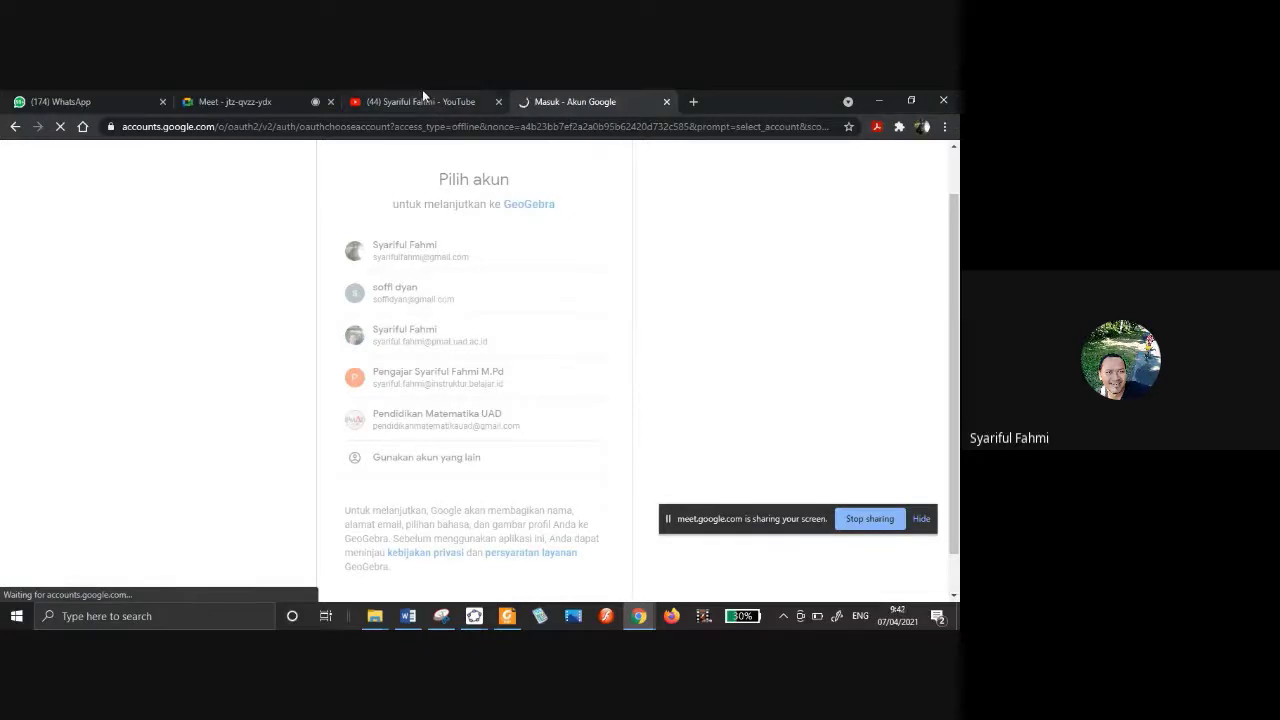
{"action": "left_click", "coordinate": [230, 92]}
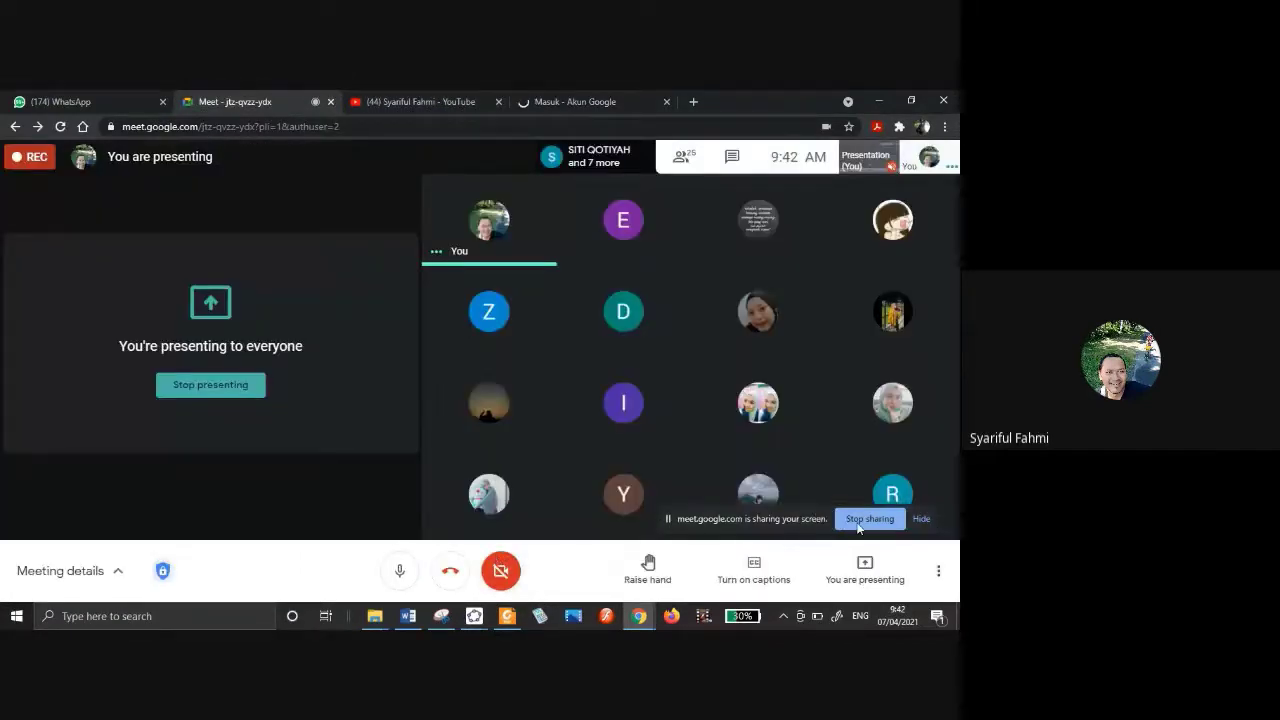
{"action": "left_click", "coordinate": [858, 528]}
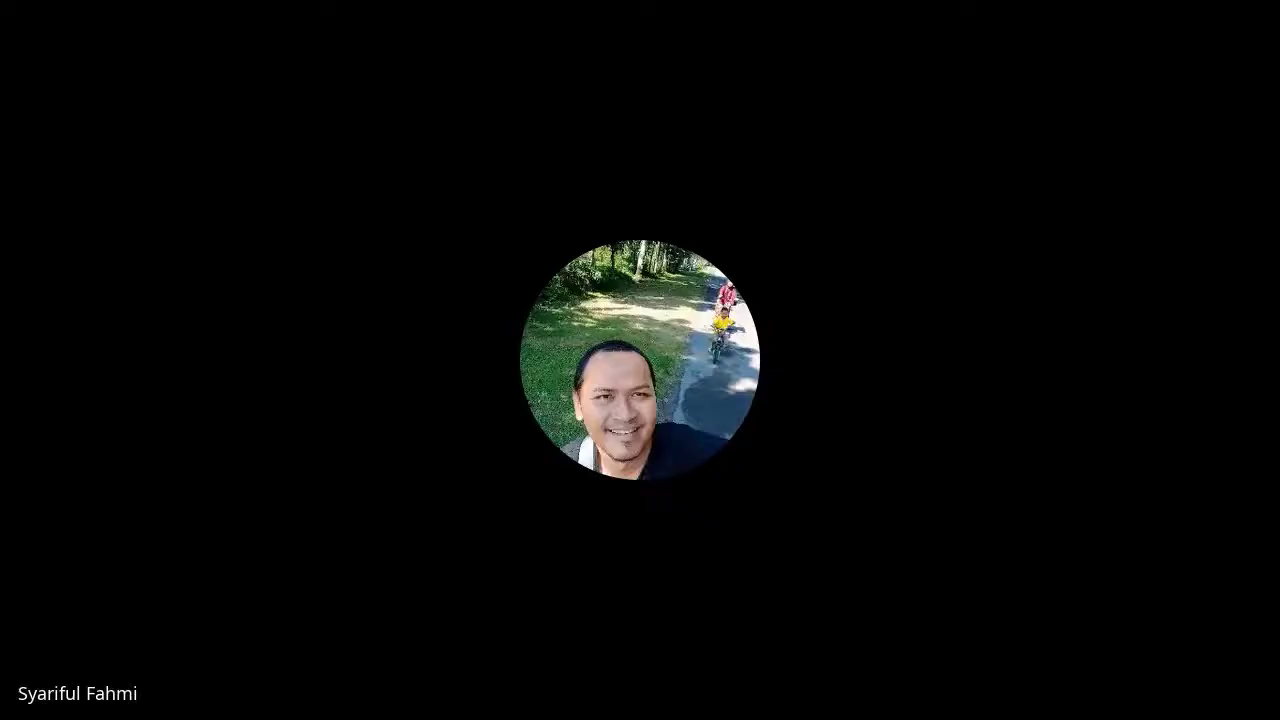